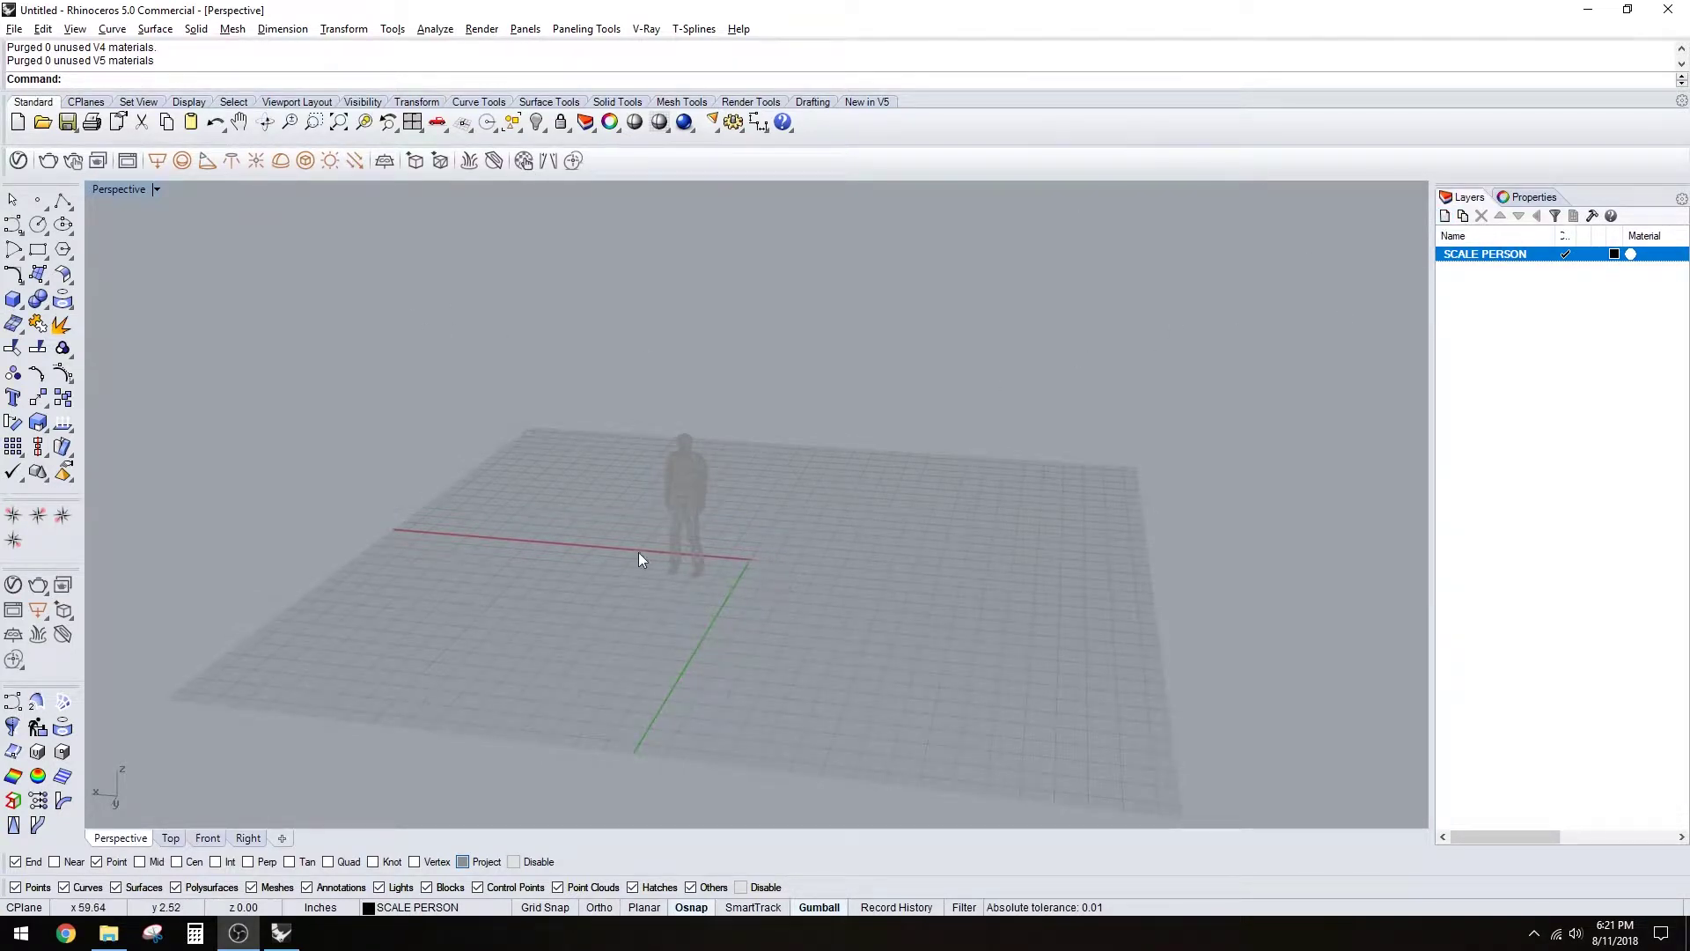
# - Add a new layer named GEOMETRY and make it the current layer
pyautogui.moveTo(640, 560)
pyautogui.mouseDown(button='right')
pyautogui.moveTo(933, 568)
pyautogui.moveTo(889, 530)
pyautogui.moveTo(834, 565)
pyautogui.moveTo(995, 543)
pyautogui.moveTo(852, 555)
pyautogui.moveTo(863, 536)
pyautogui.moveTo(796, 517)
pyautogui.moveTo(788, 486)
pyautogui.moveTo(912, 555)
pyautogui.moveTo(788, 486)
pyautogui.moveTo(660, 520)
pyautogui.moveTo(916, 581)
pyautogui.moveTo(1113, 585)
pyautogui.moveTo(1230, 510)
pyautogui.moveTo(1008, 516)
pyautogui.moveTo(909, 558)
pyautogui.moveTo(980, 584)
pyautogui.moveTo(906, 566)
pyautogui.moveTo(1131, 539)
pyautogui.moveTo(807, 500)
pyautogui.mouseUp(button='right')
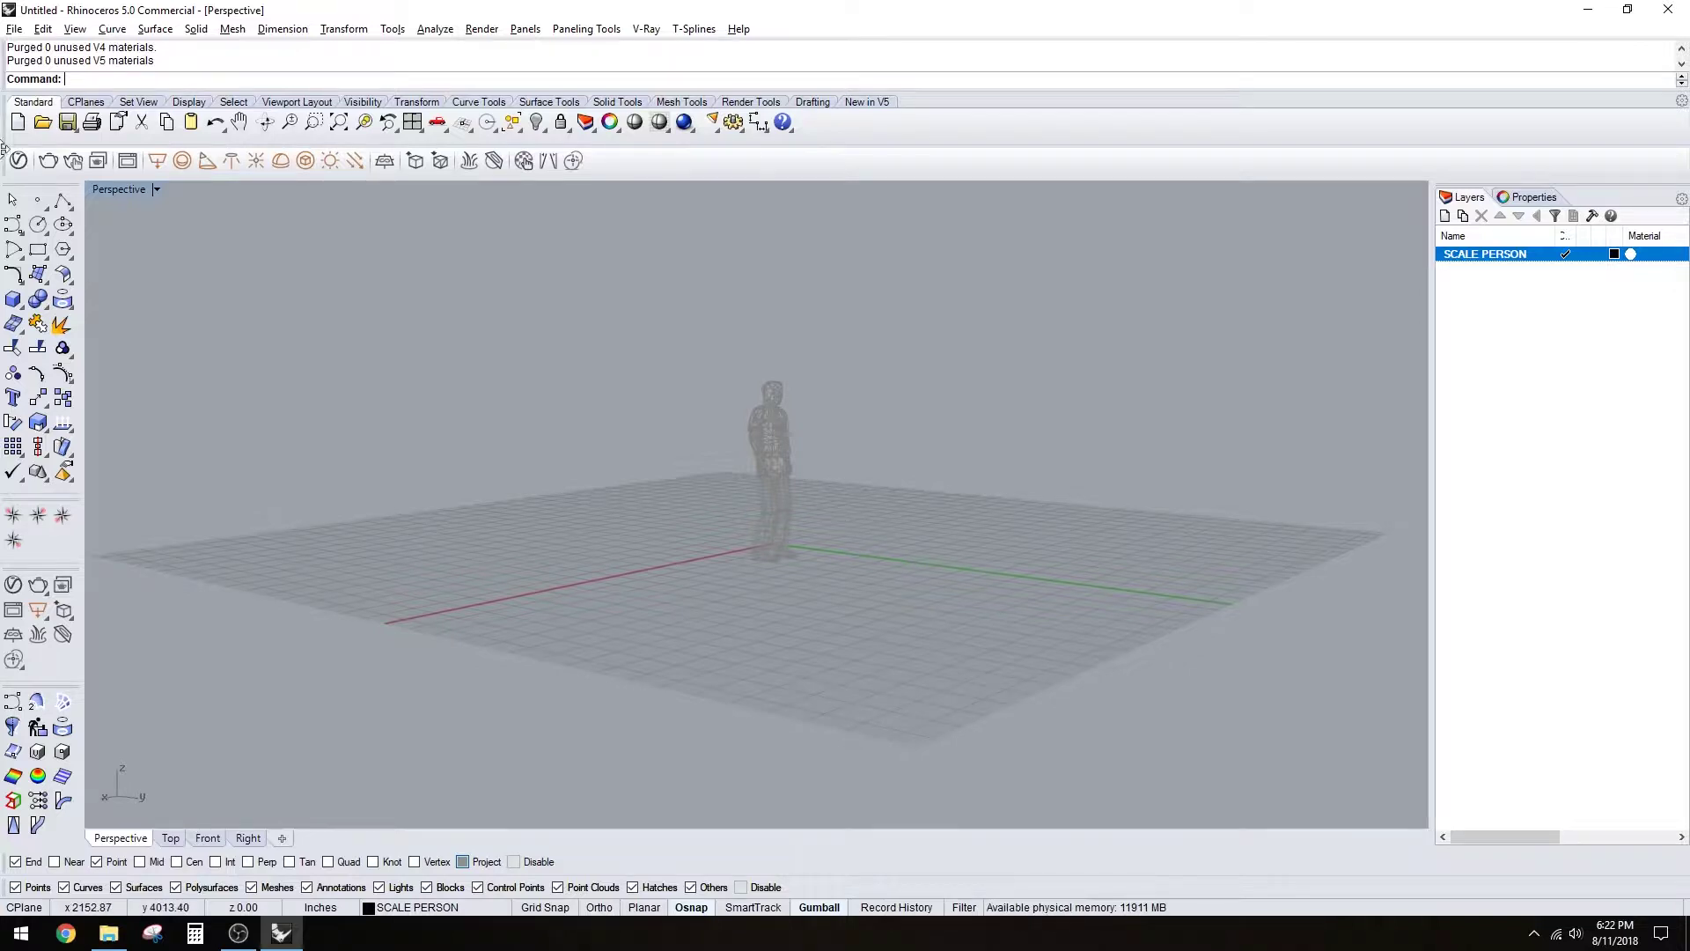
pyautogui.moveTo(913, 479); pyautogui.dragTo(775, 624, button='right')
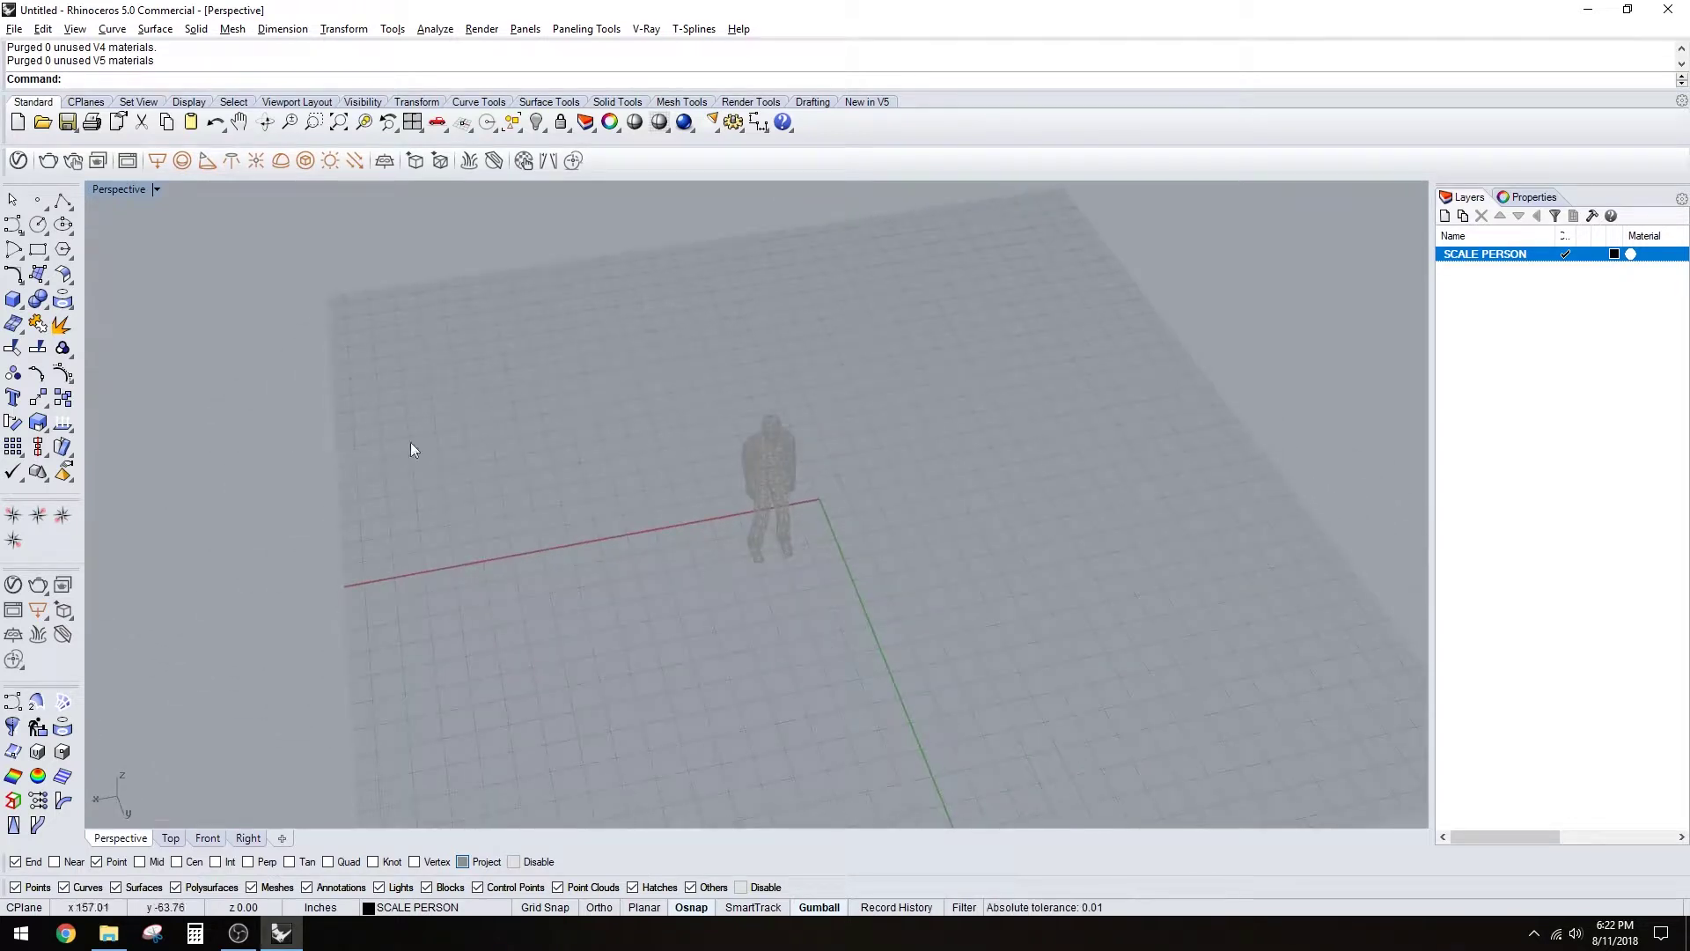
pyautogui.click(36, 227)
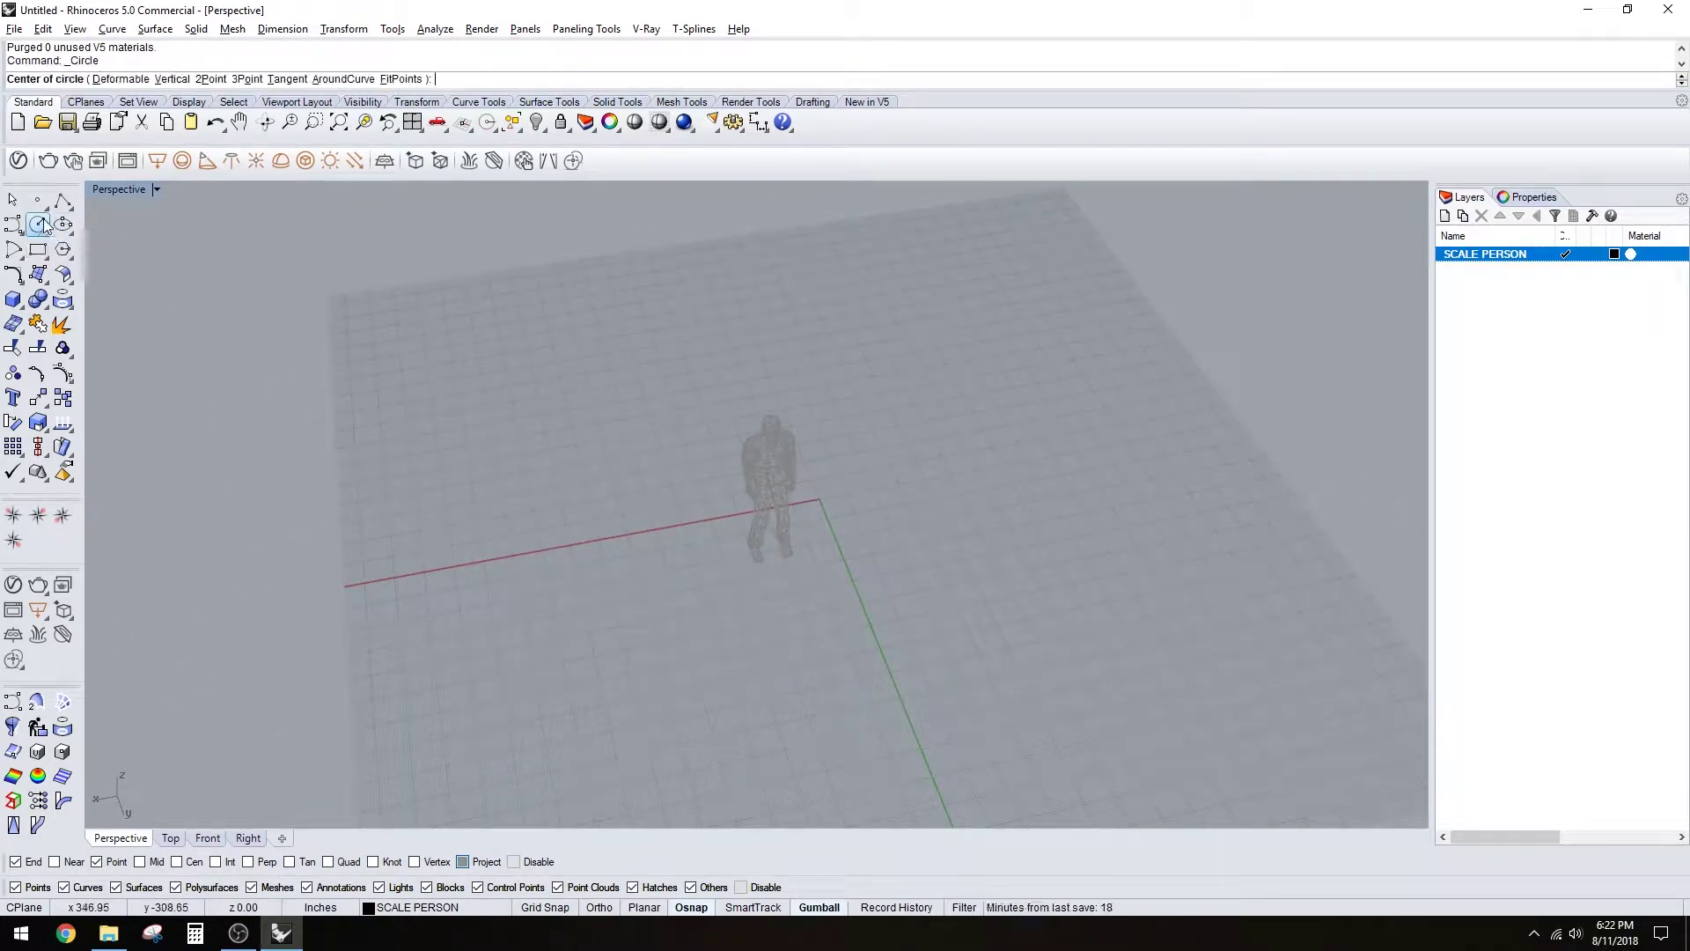
pyautogui.click(1444, 217)
pyautogui.click(1563, 271)
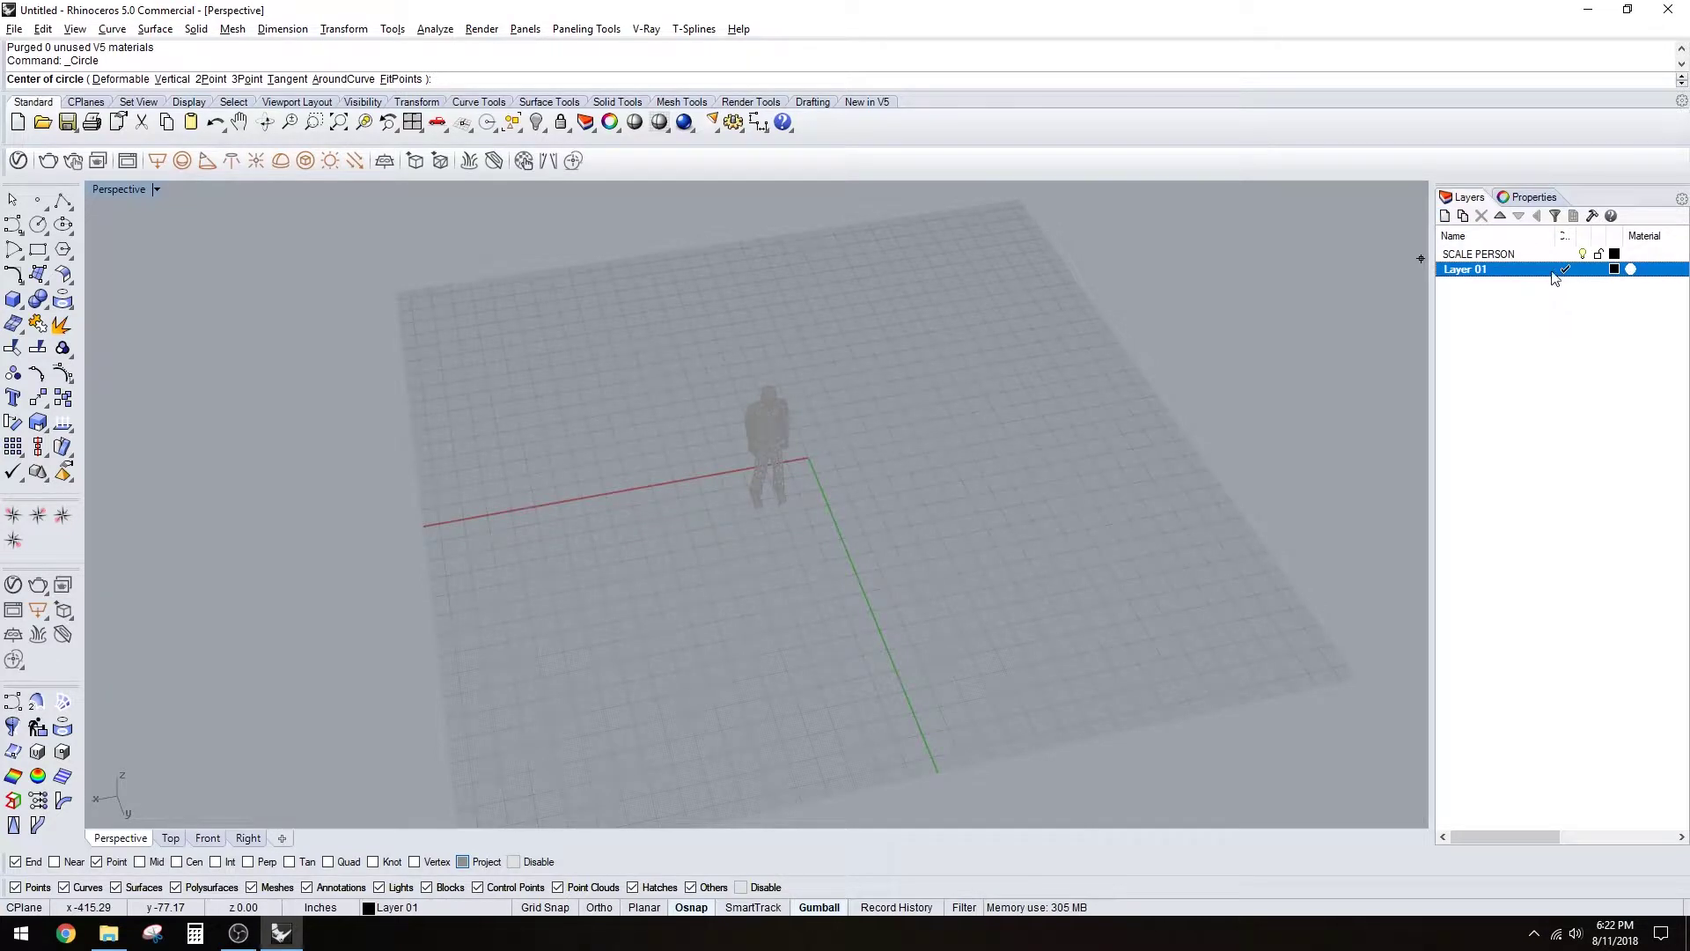
pyautogui.press('Escape')
pyautogui.click(1481, 271)
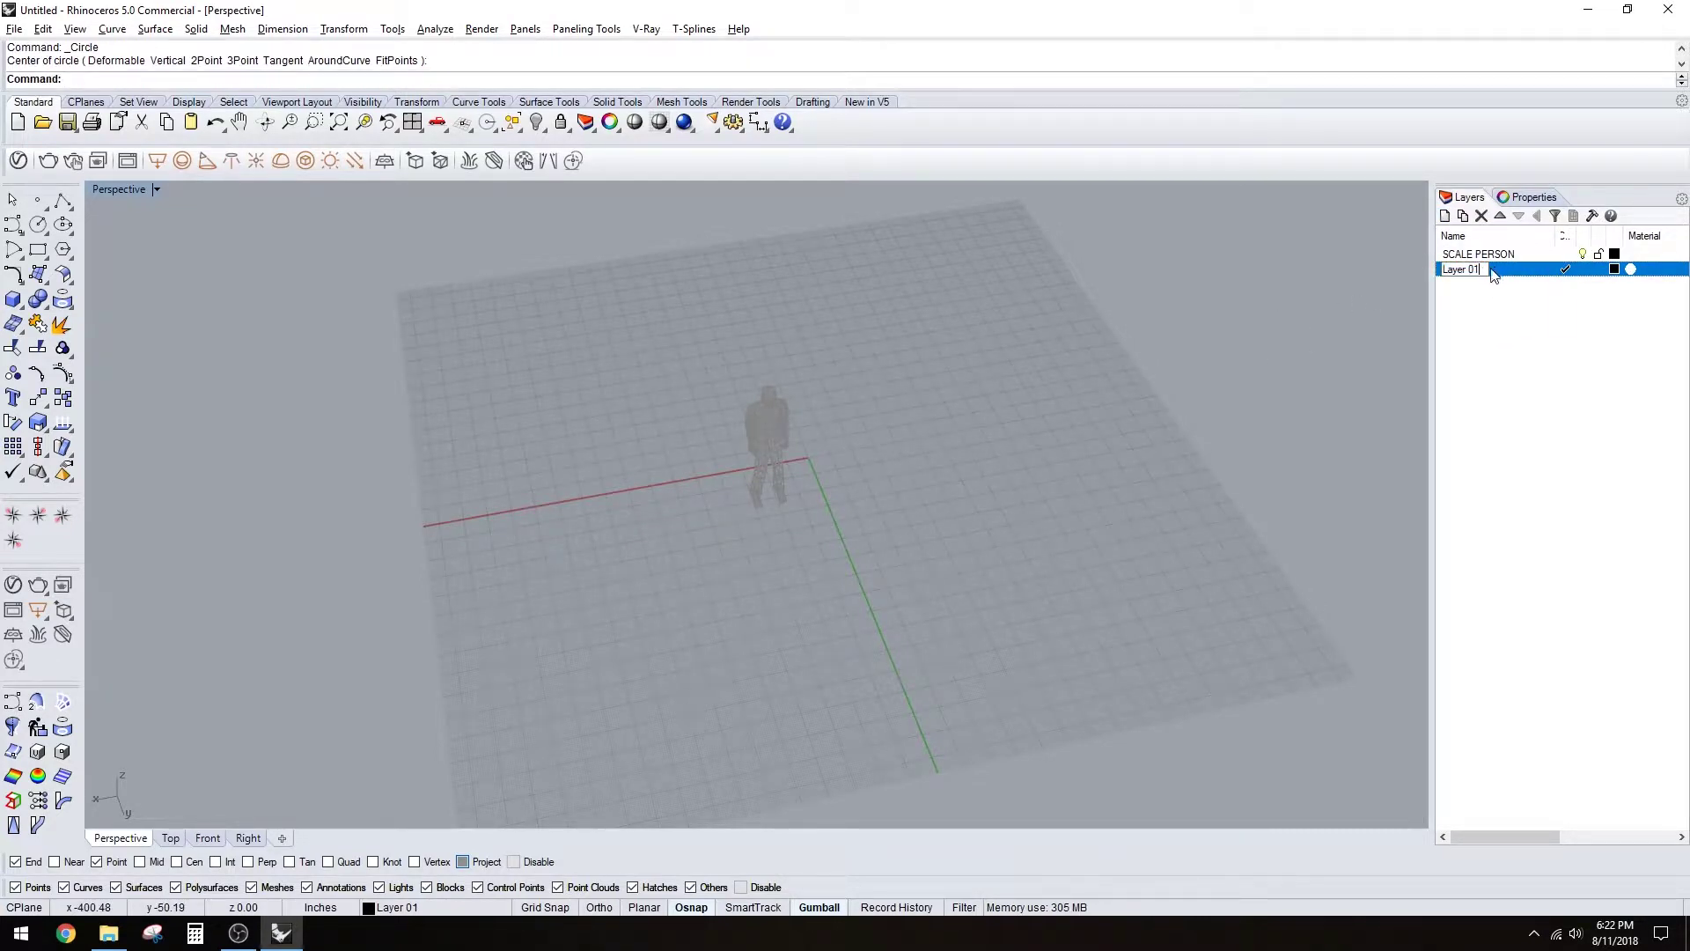
pyautogui.write('GEOMETRY')
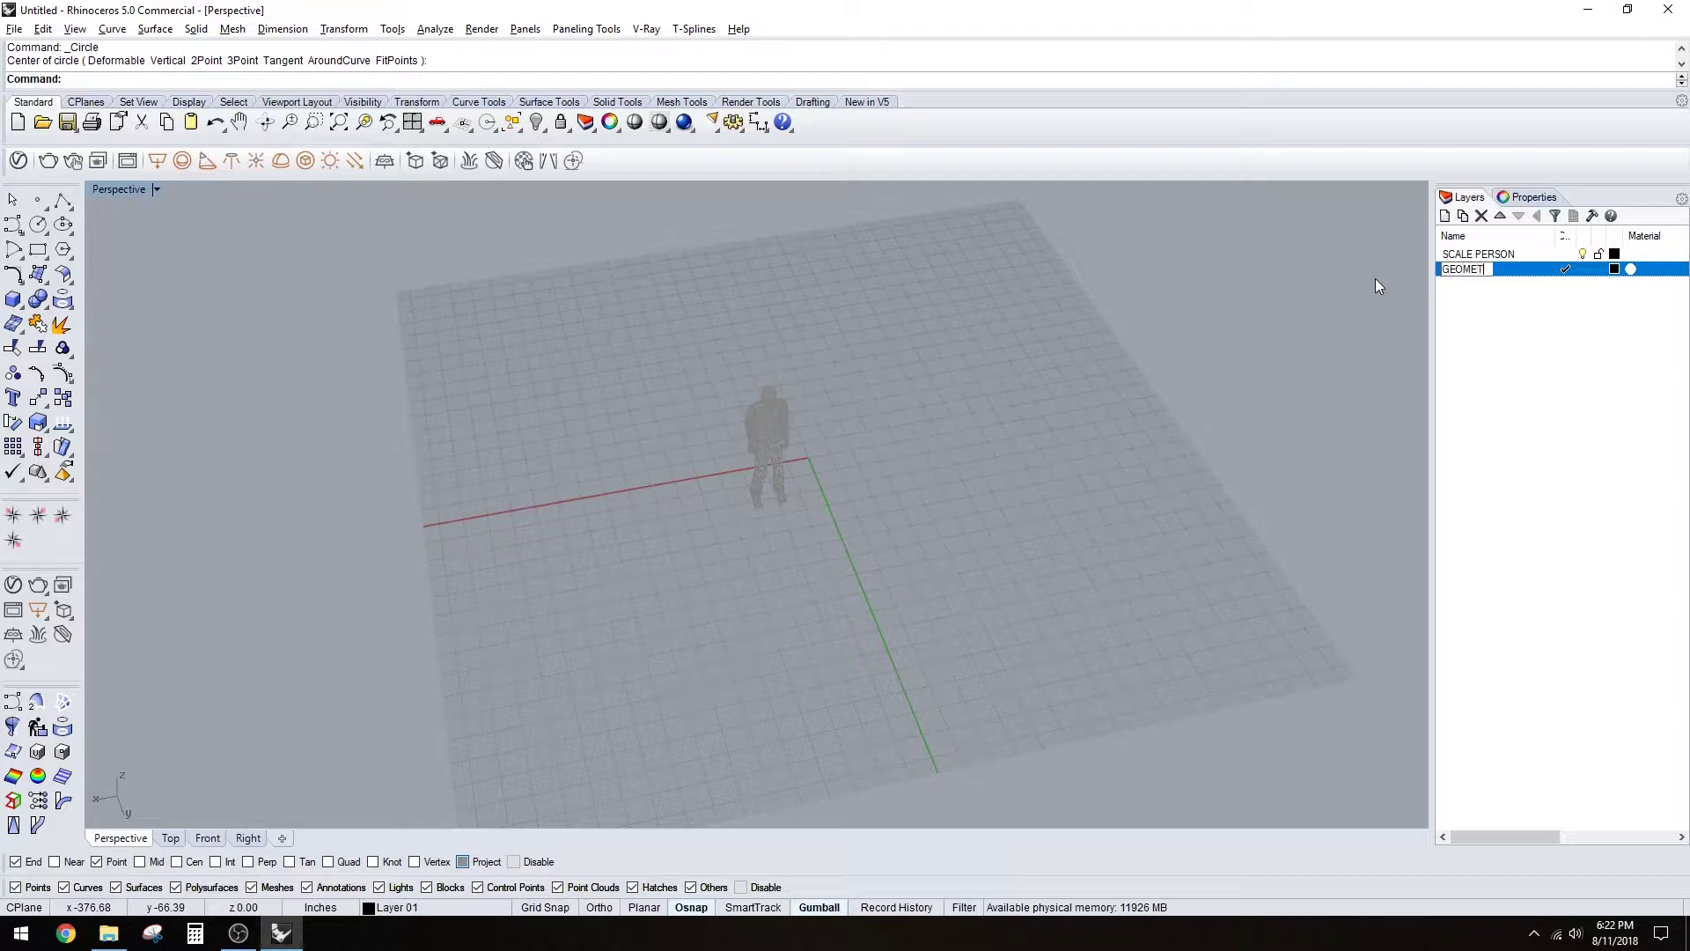
pyautogui.press('Return')
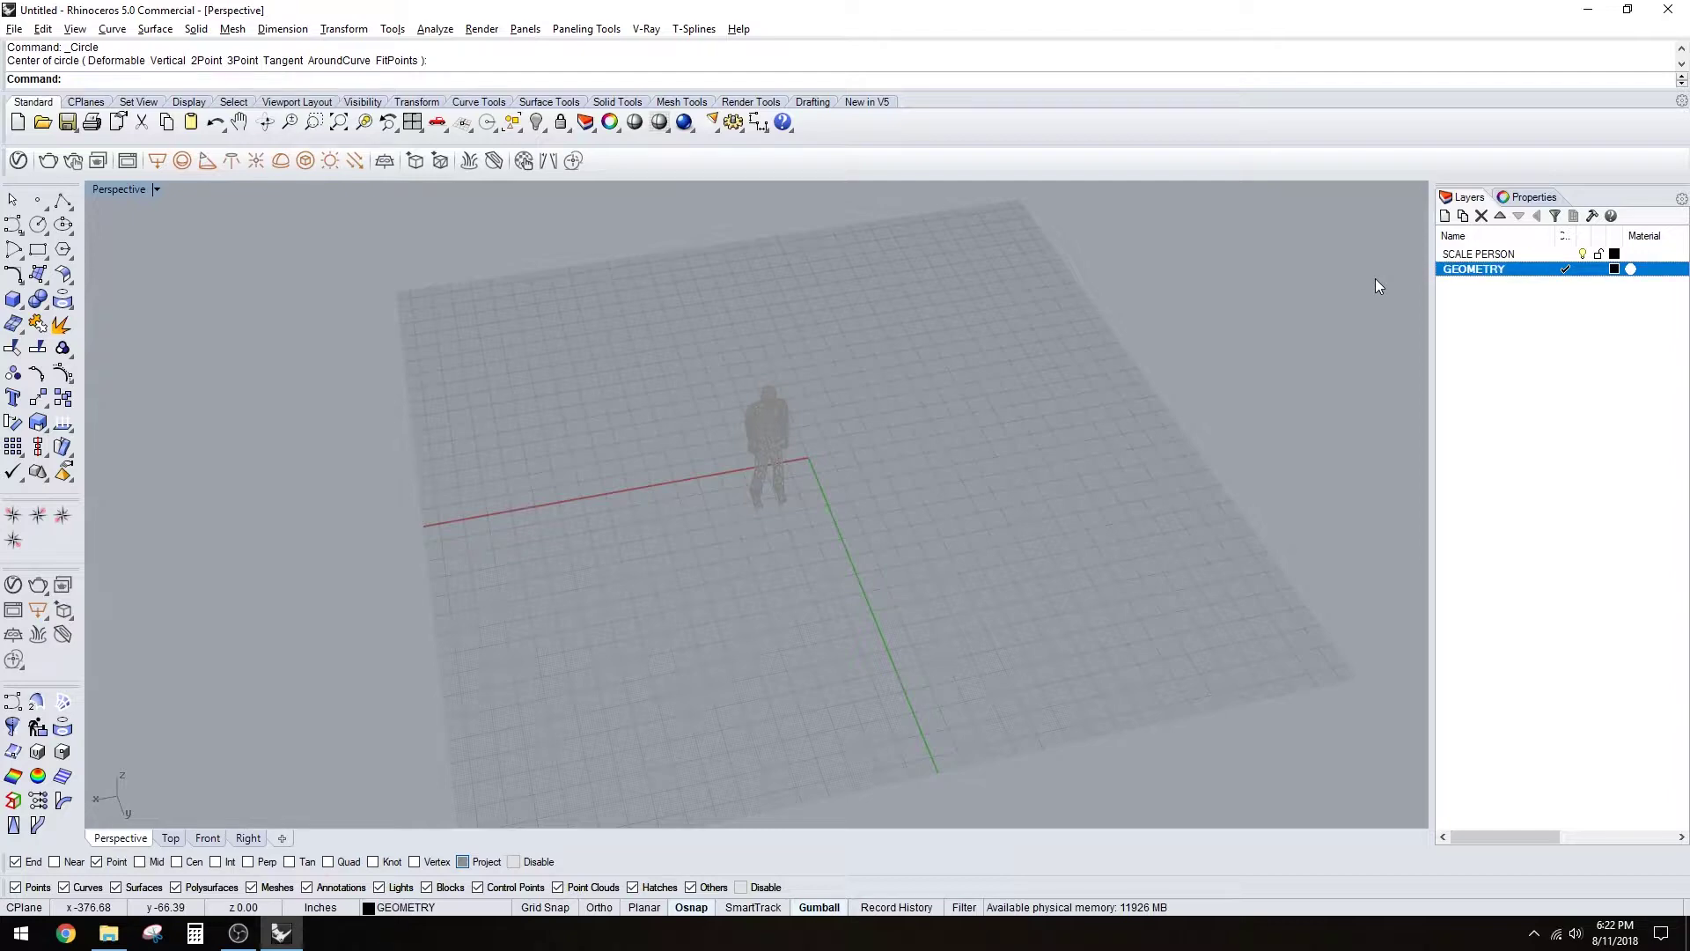
# - Draw a circle centred at 0,0,0 with a radius of 15'
pyautogui.click(37, 224)
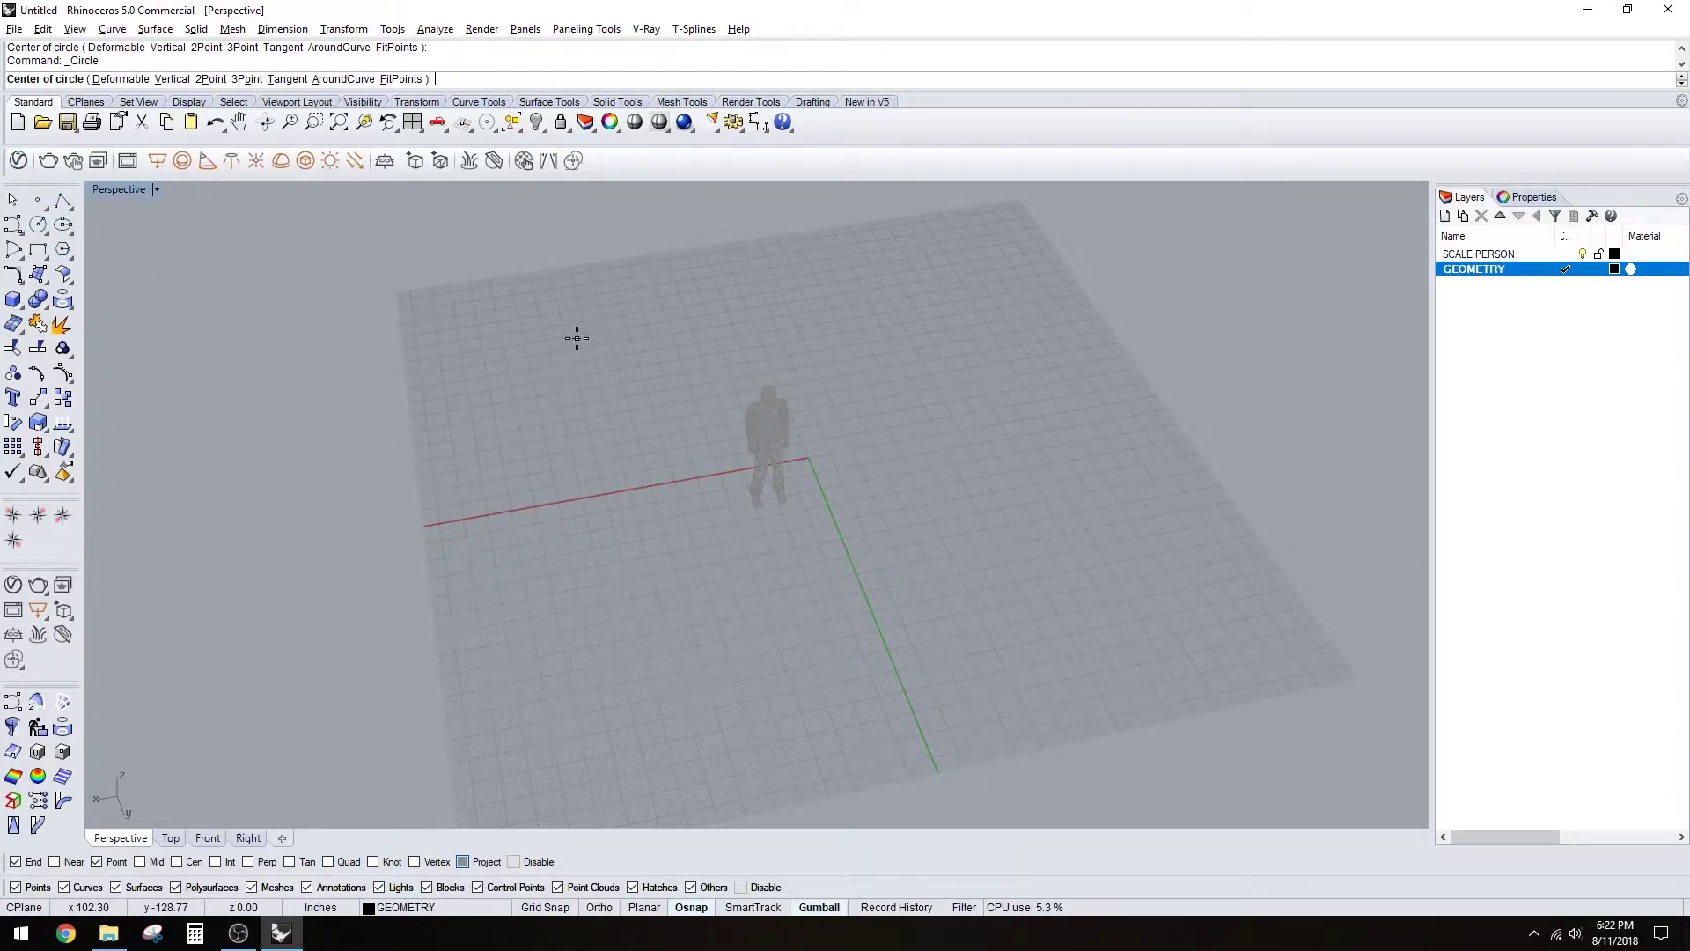
pyautogui.moveTo(576, 338); pyautogui.dragTo(1033, 498, button='right')
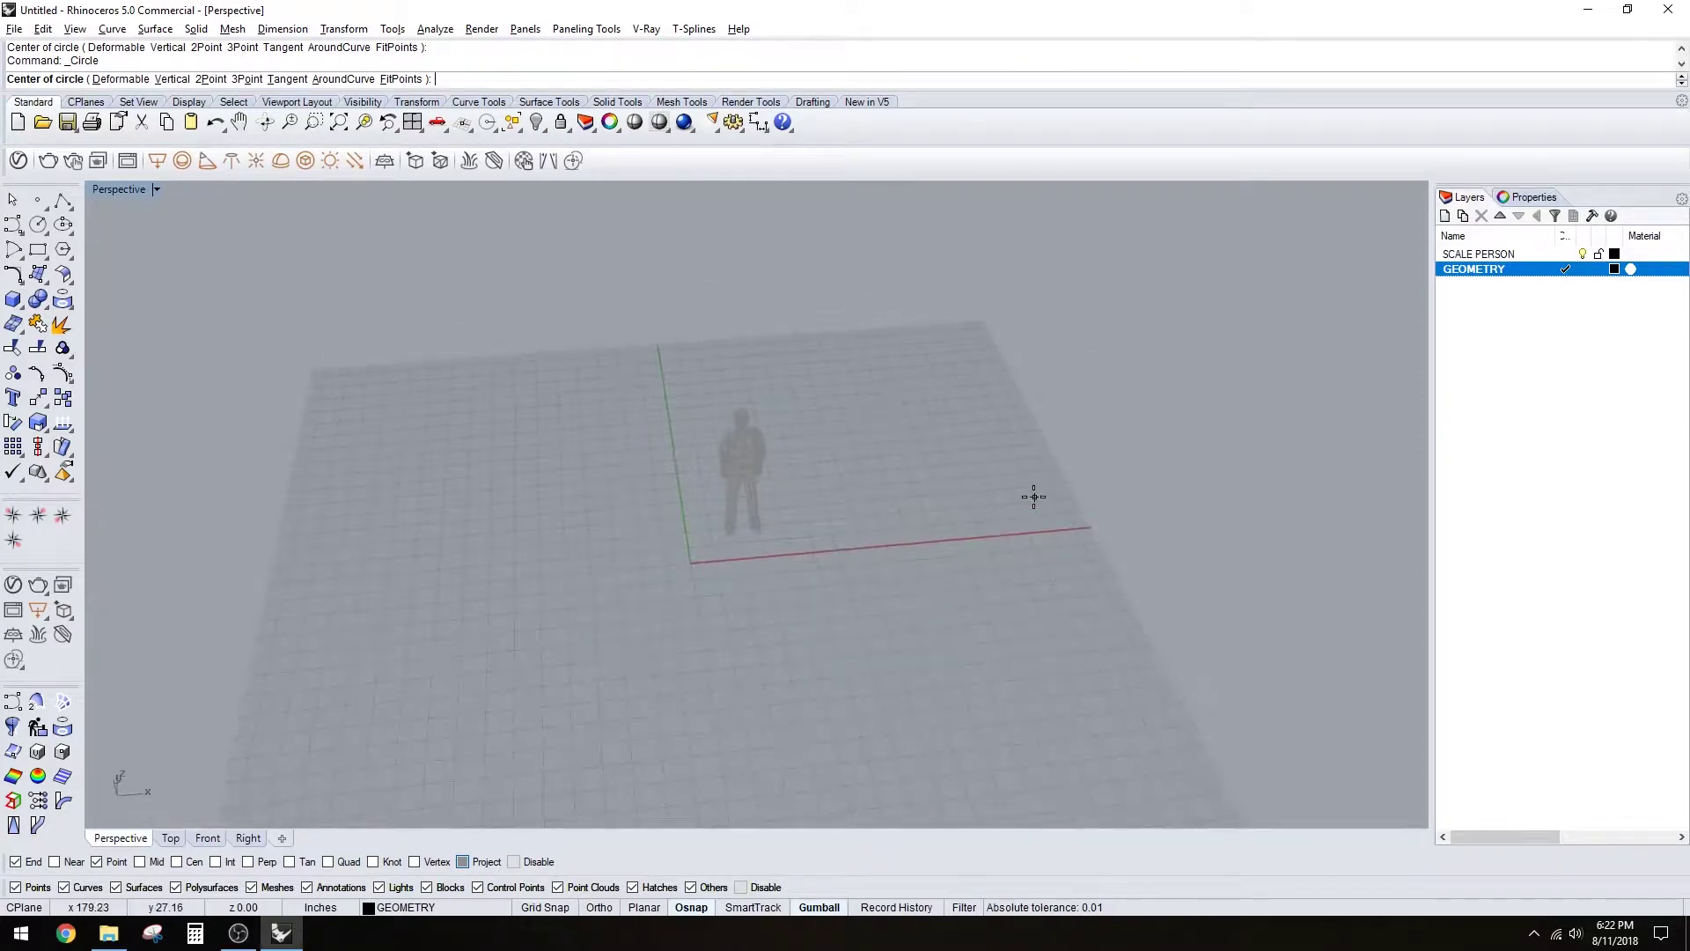
pyautogui.write('0,0,0')
pyautogui.press('Return')
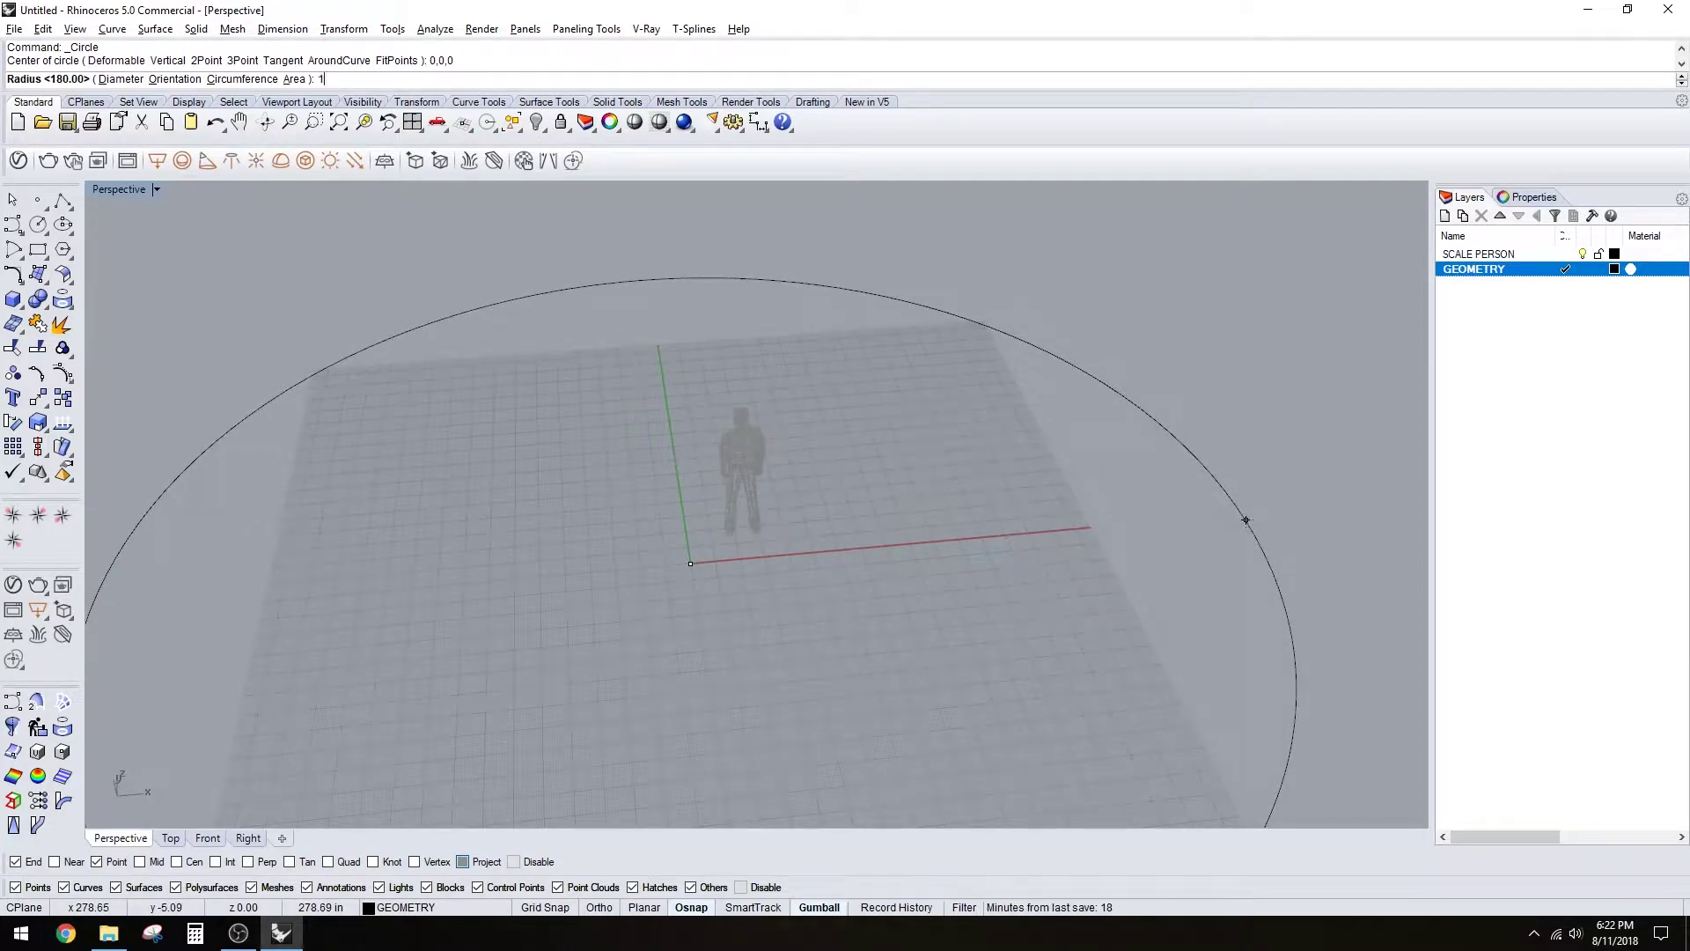
pyautogui.press('Return')
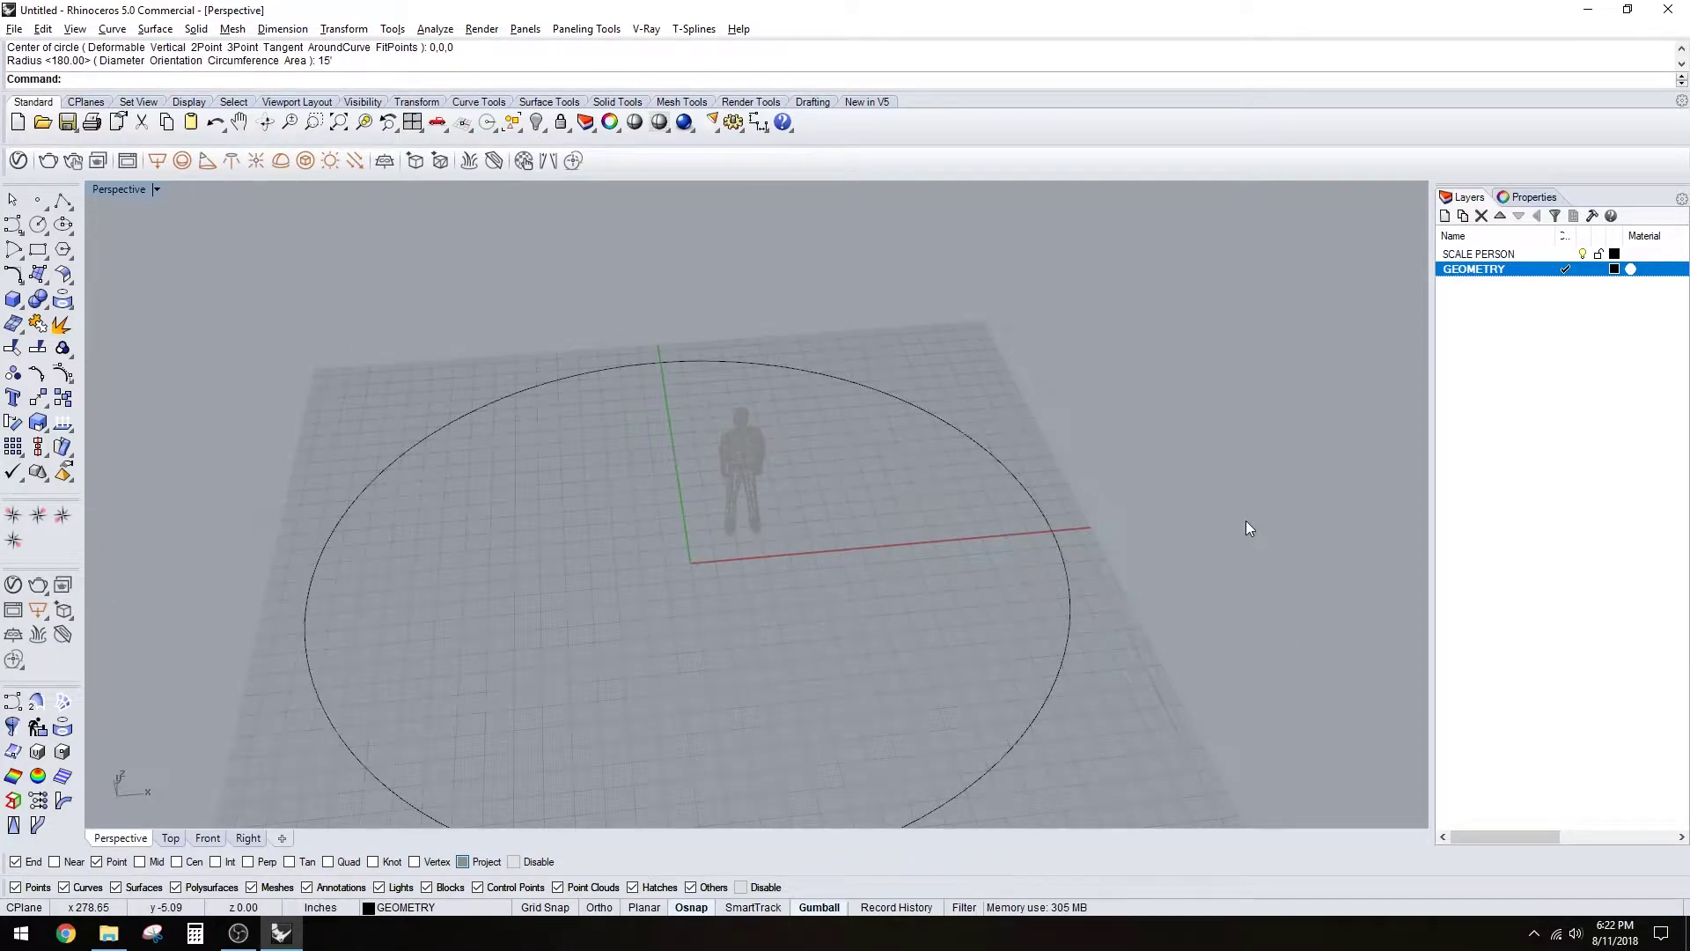
pyautogui.click(887, 396)
pyautogui.moveTo(867, 578); pyautogui.dragTo(921, 468, button='right')
pyautogui.scroll(-2, 723, 503)
pyautogui.click(889, 505)
pyautogui.click(919, 475)
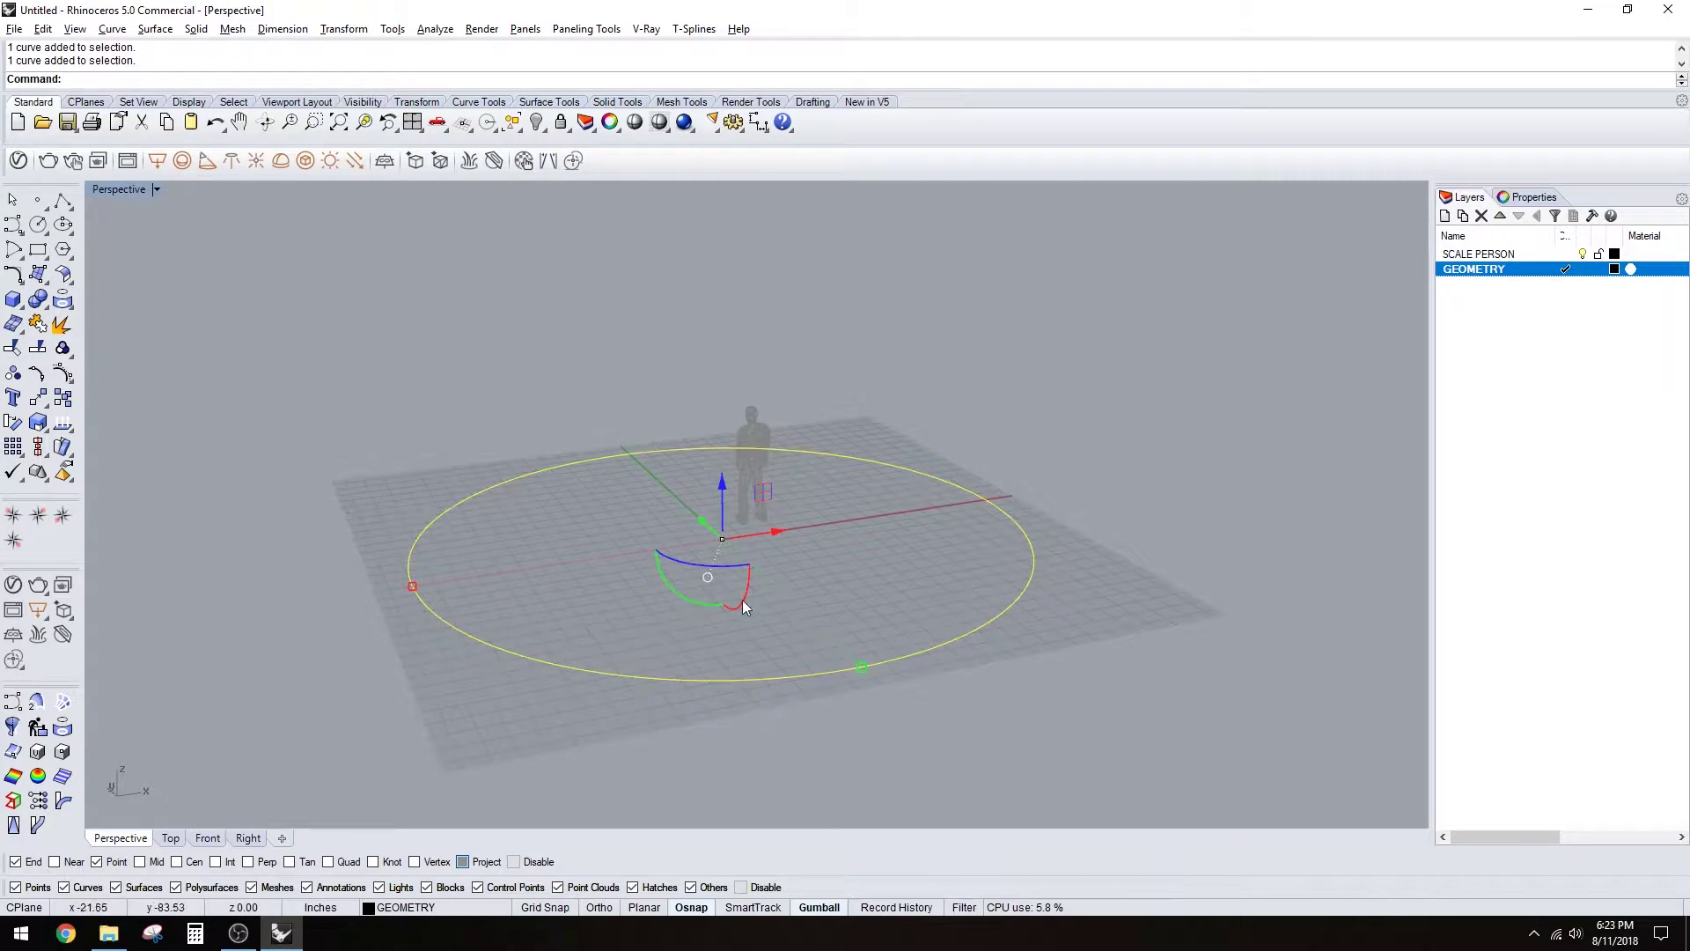
pyautogui.moveTo(779, 652); pyautogui.dragTo(859, 468, button='right')
pyautogui.click(717, 633)
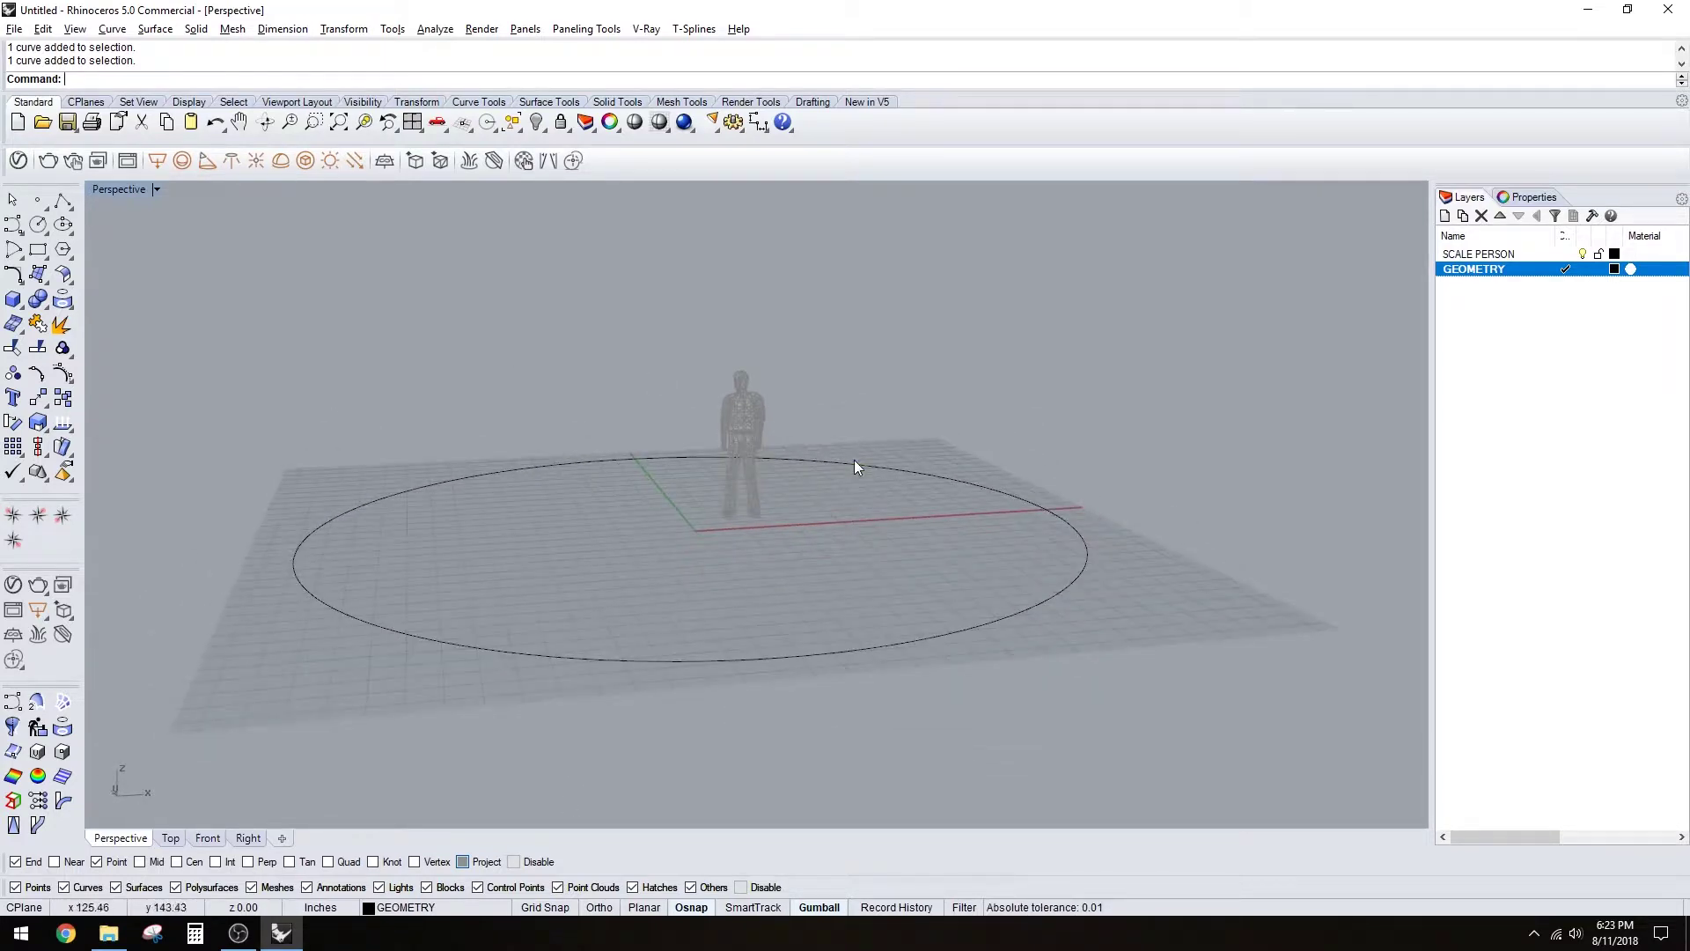
# - Copy the ground circle straight up freehand to well above the scale person's head
pyautogui.click(860, 468)
pyautogui.moveTo(784, 570); pyautogui.dragTo(826, 560, button='right')
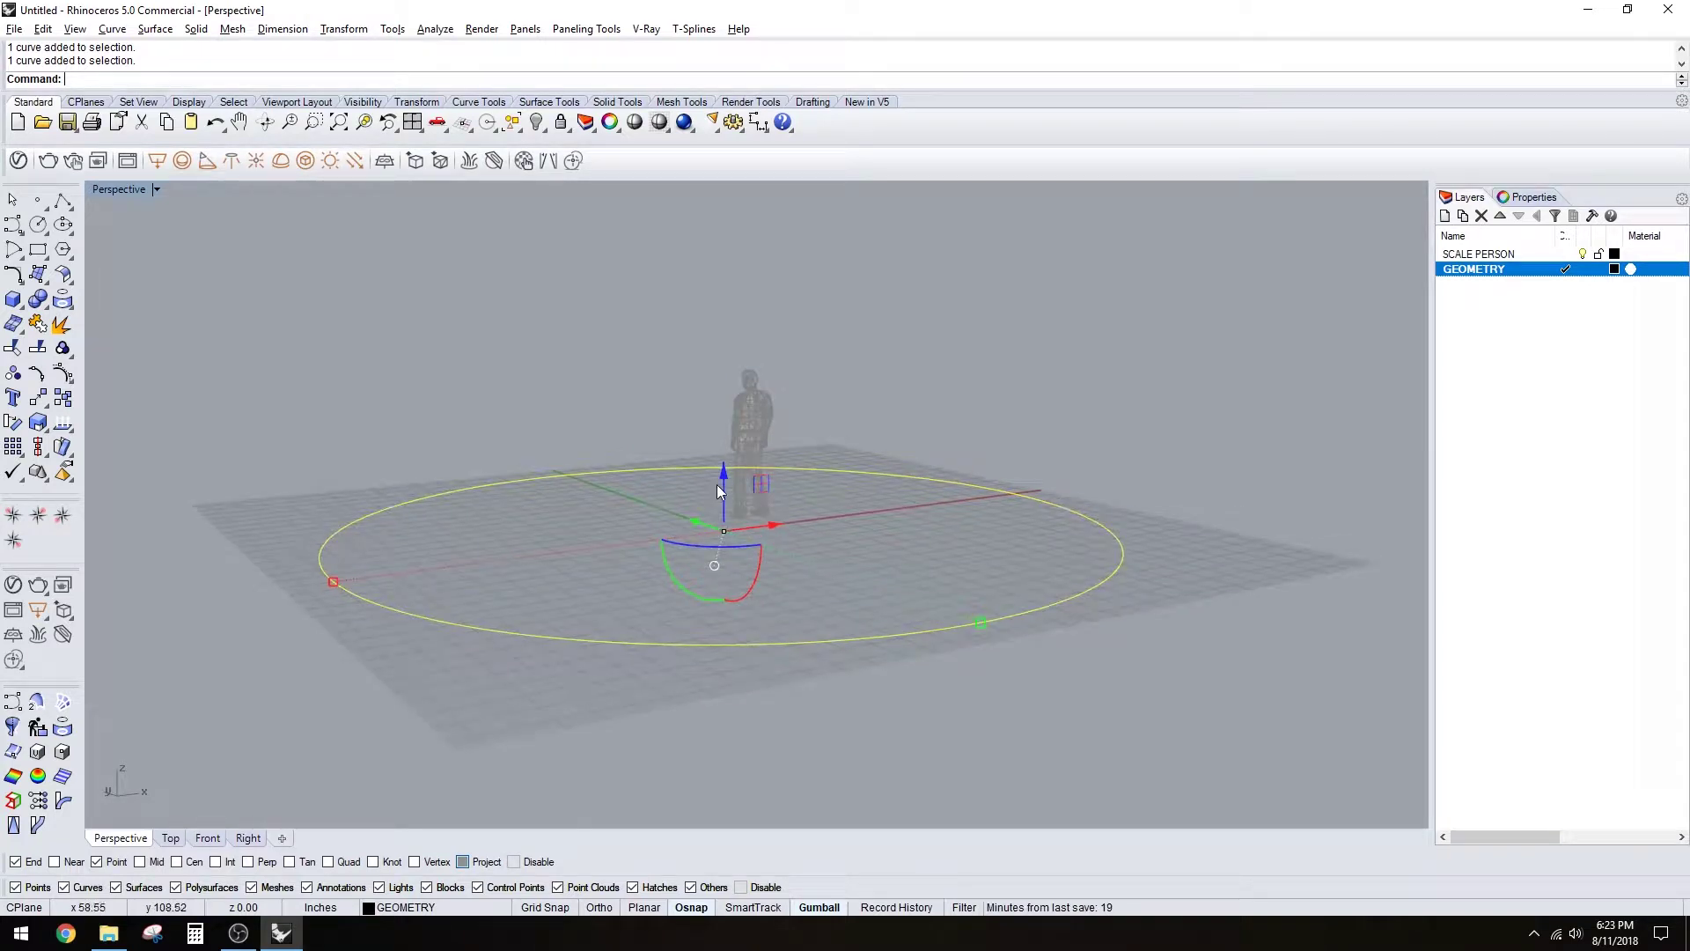
pyautogui.press('alt')
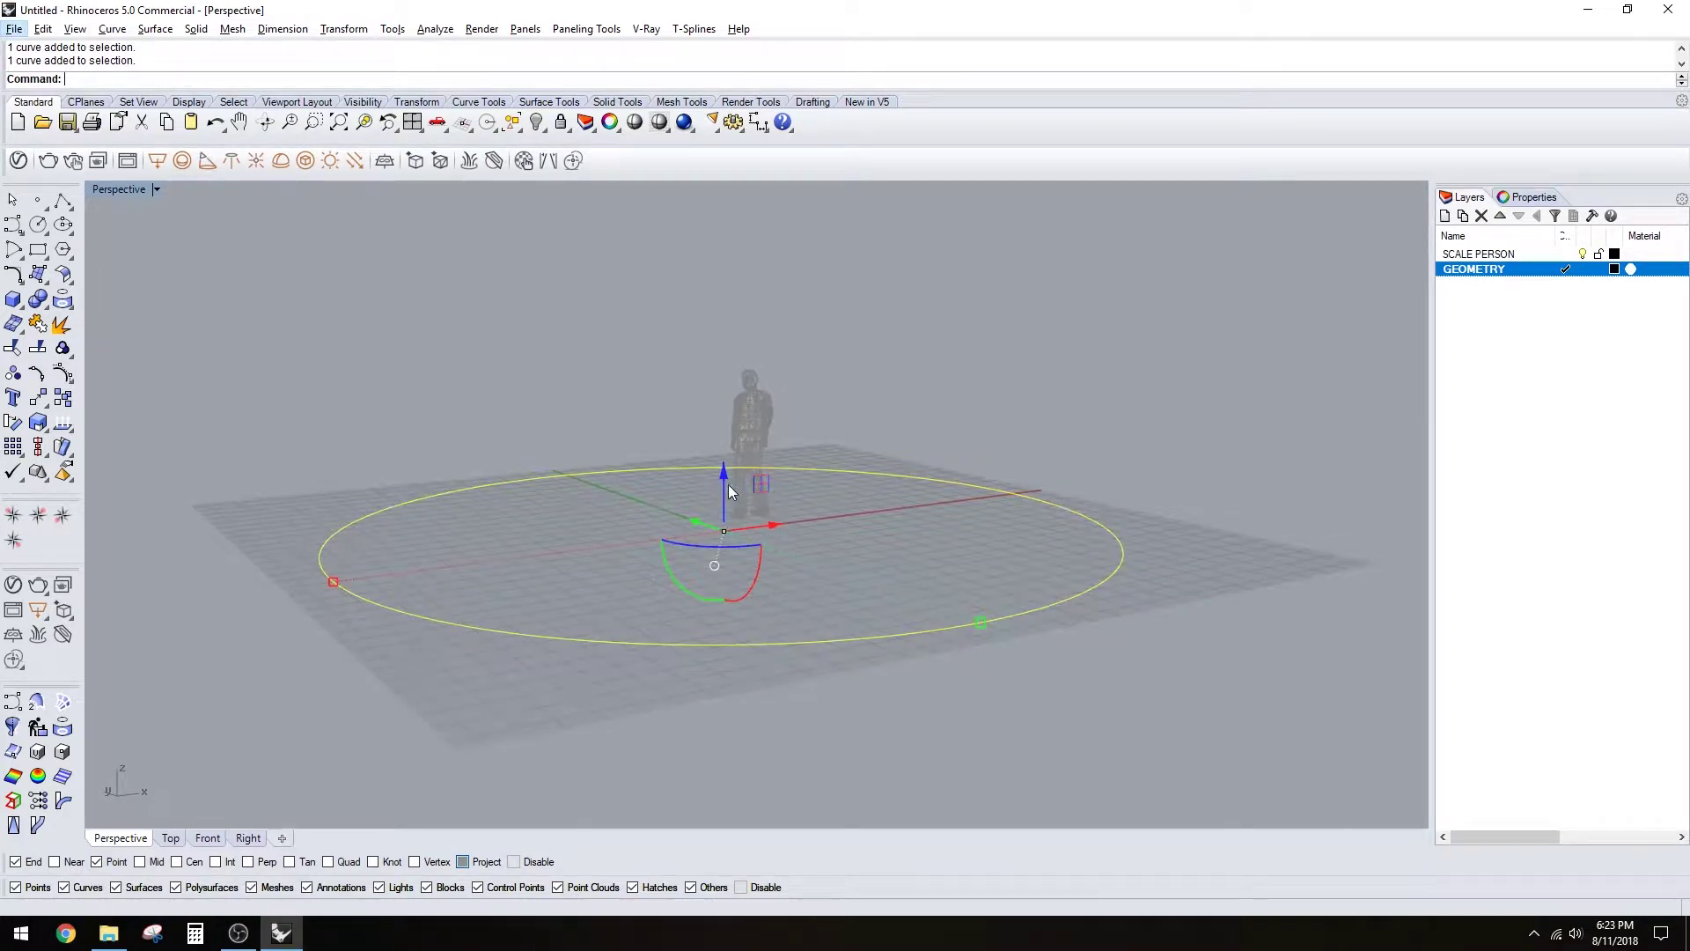
pyautogui.press('alt')
pyautogui.press('alt')
pyautogui.moveTo(723, 482); pyautogui.dragTo(752, 236)
pyautogui.scroll(-6, 769, 335)
pyautogui.moveTo(769, 336)
pyautogui.mouseDown(button='right')
pyautogui.moveTo(772, 295)
pyautogui.moveTo(762, 310)
pyautogui.mouseUp(button='right')
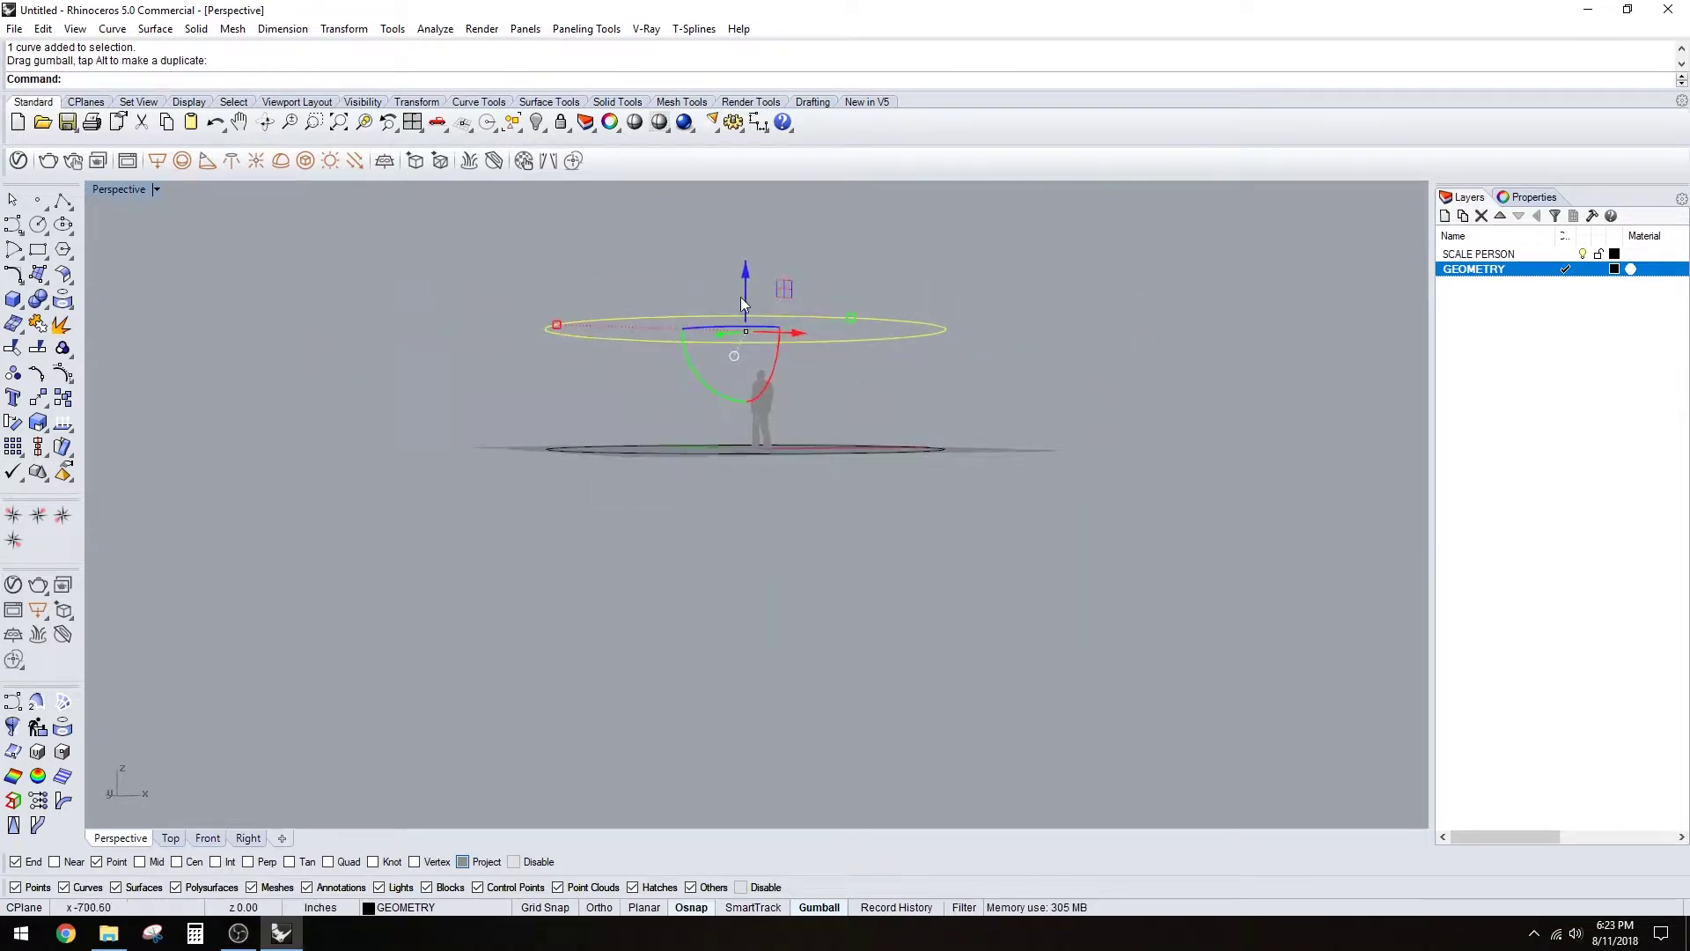
pyautogui.moveTo(745, 276); pyautogui.dragTo(761, 225)
pyautogui.moveTo(761, 225); pyautogui.dragTo(768, 368, button='right')
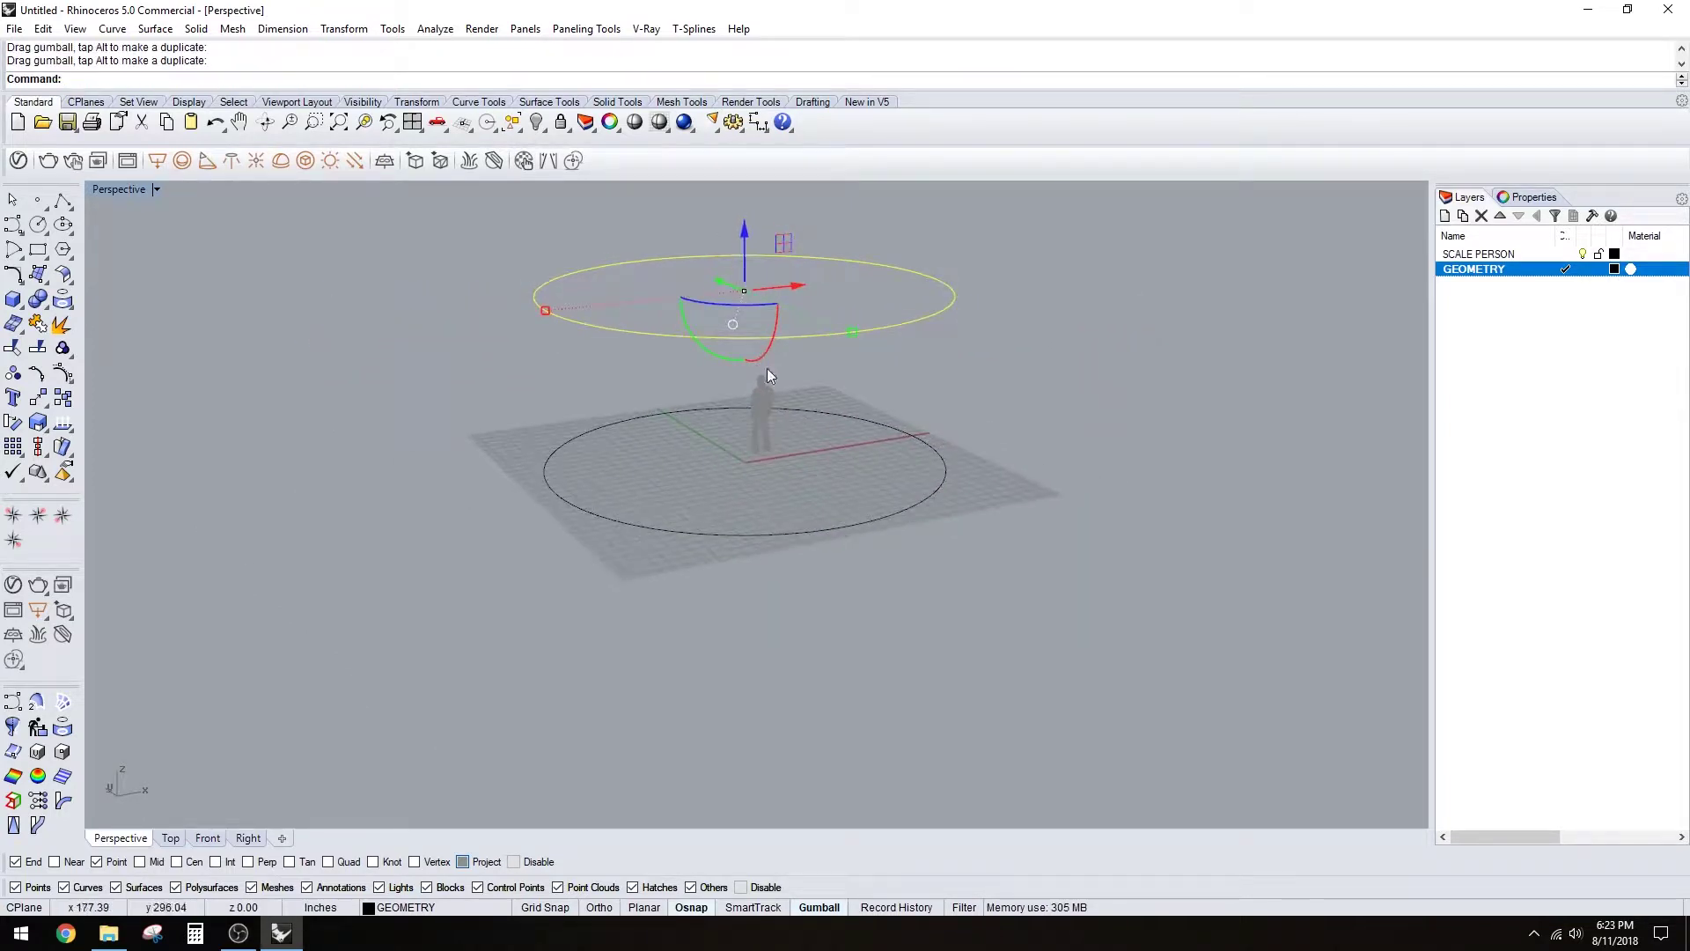
# - Delete the raised copy of the circle
pyautogui.click(937, 453)
pyautogui.click(891, 328)
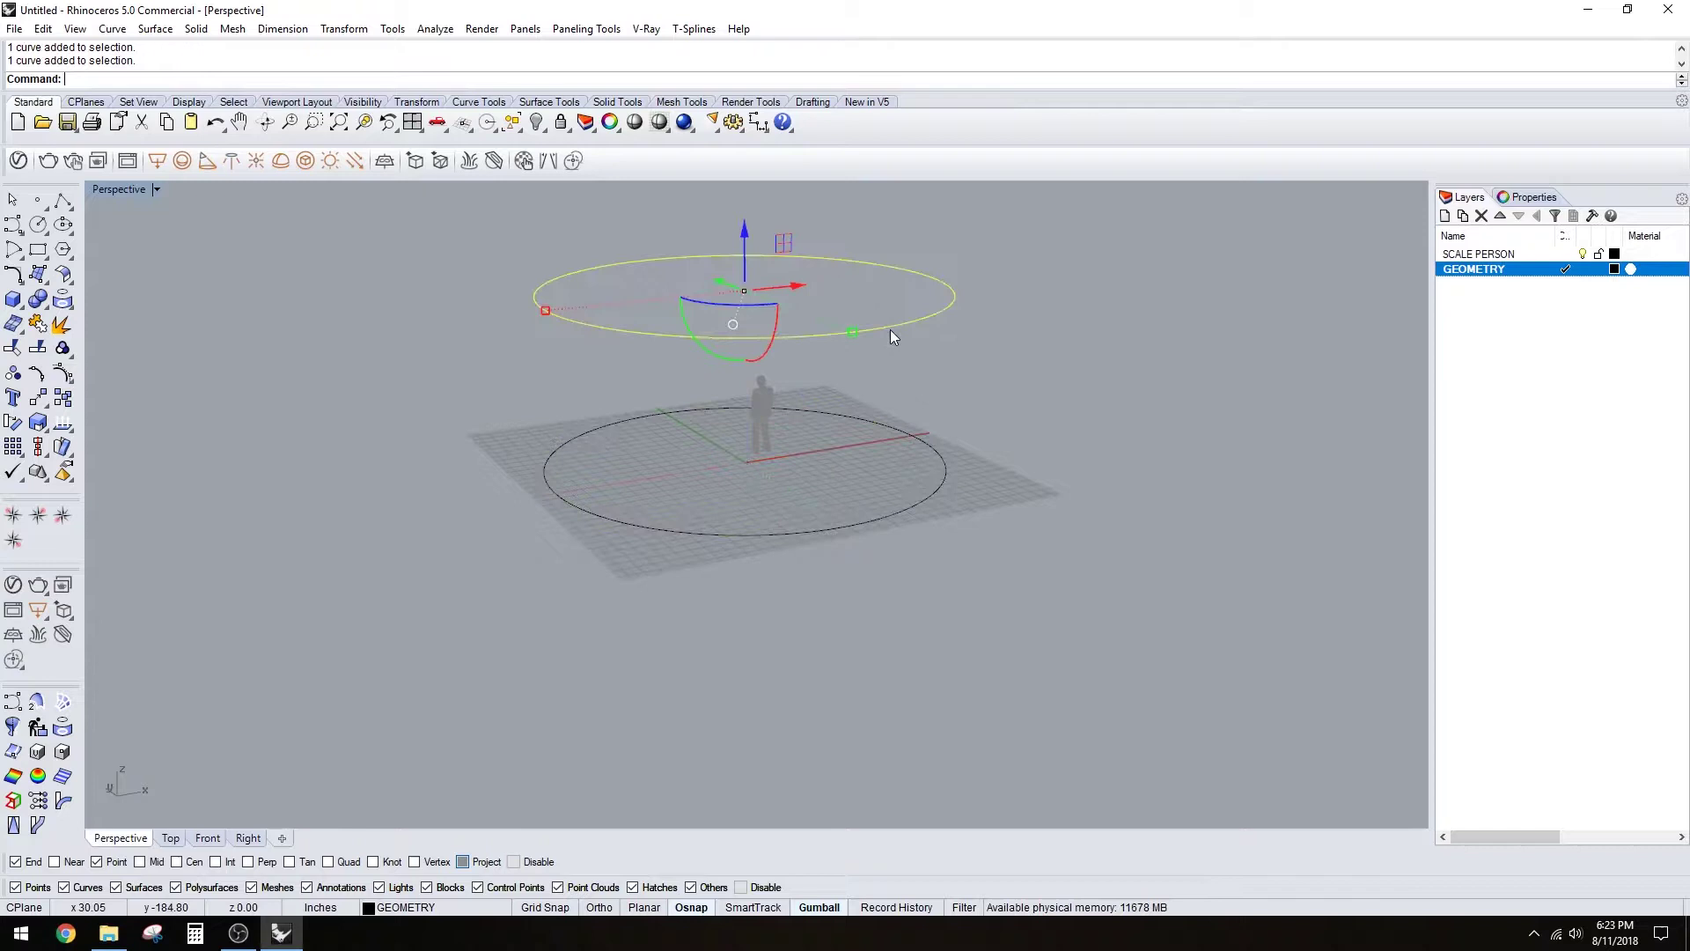
pyautogui.press('Delete')
# - Copy the ground circle vertically upward by exactly 25'
pyautogui.click(926, 440)
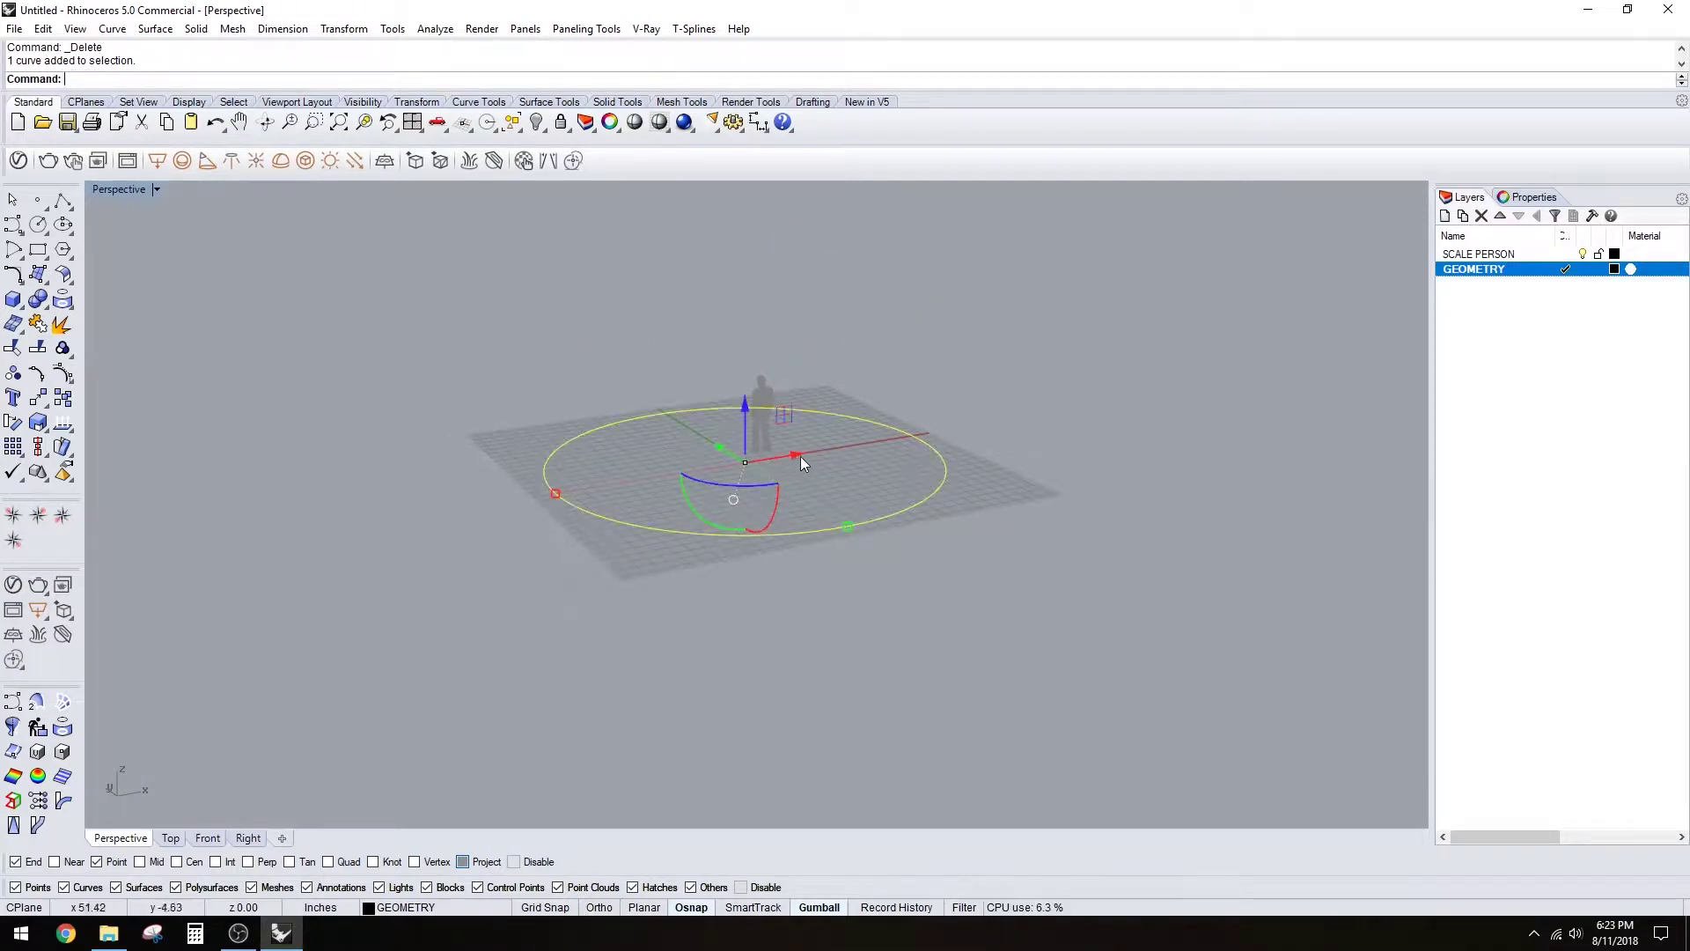
pyautogui.press('alt')
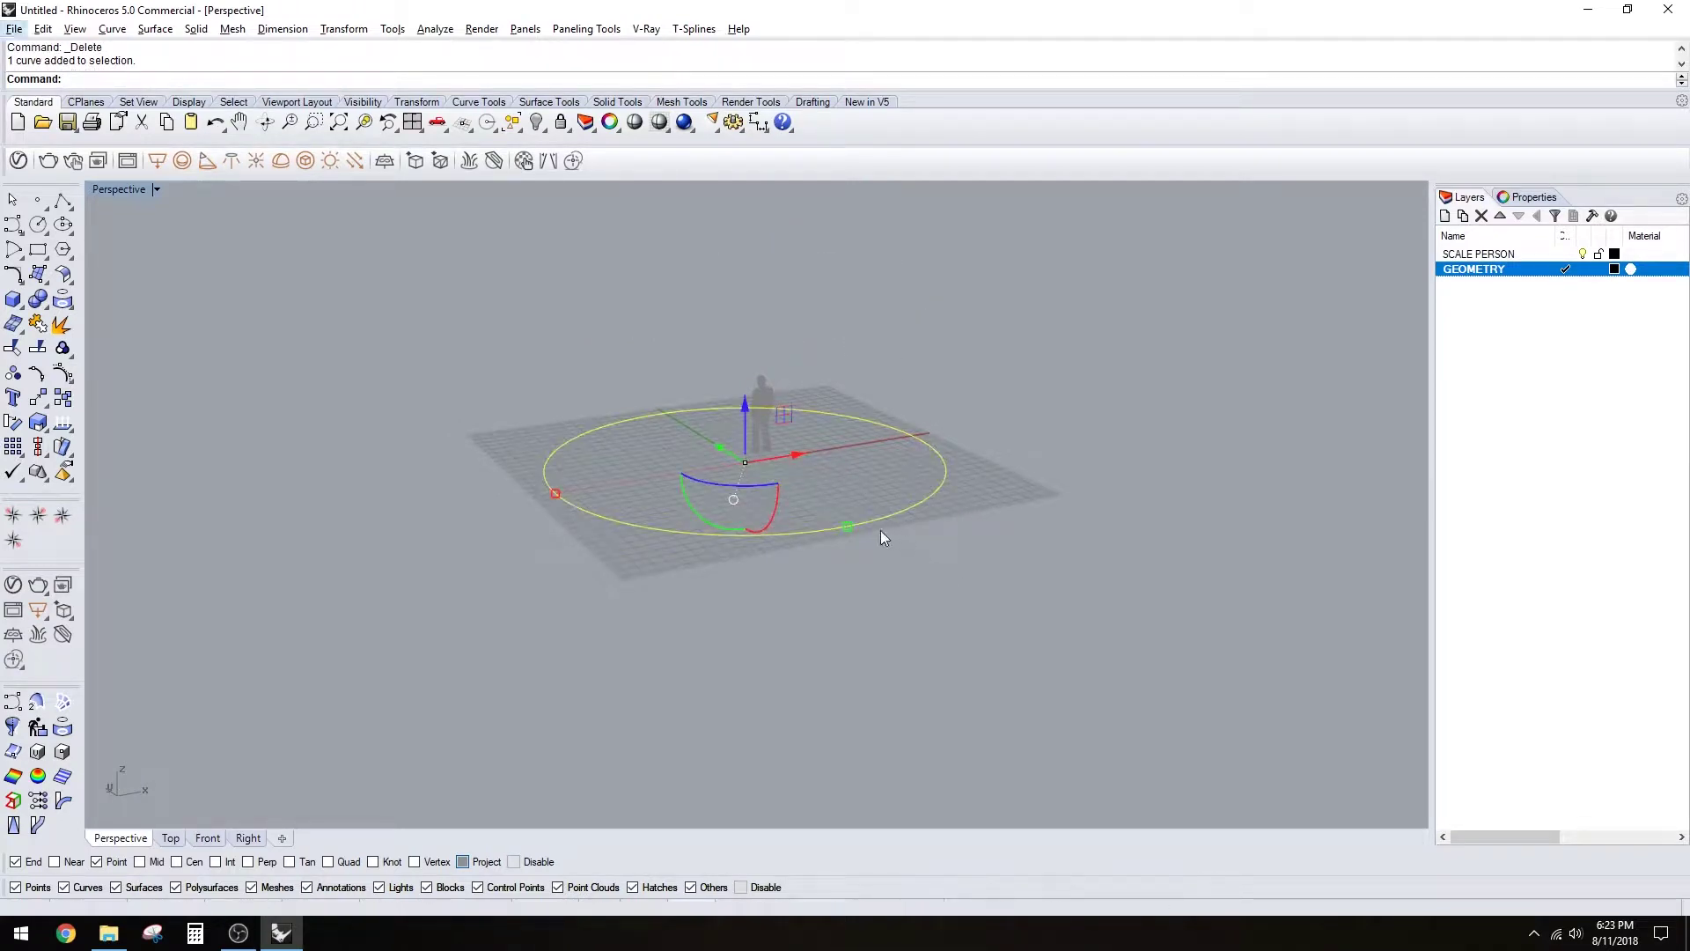
pyautogui.press('alt')
pyautogui.click(745, 406)
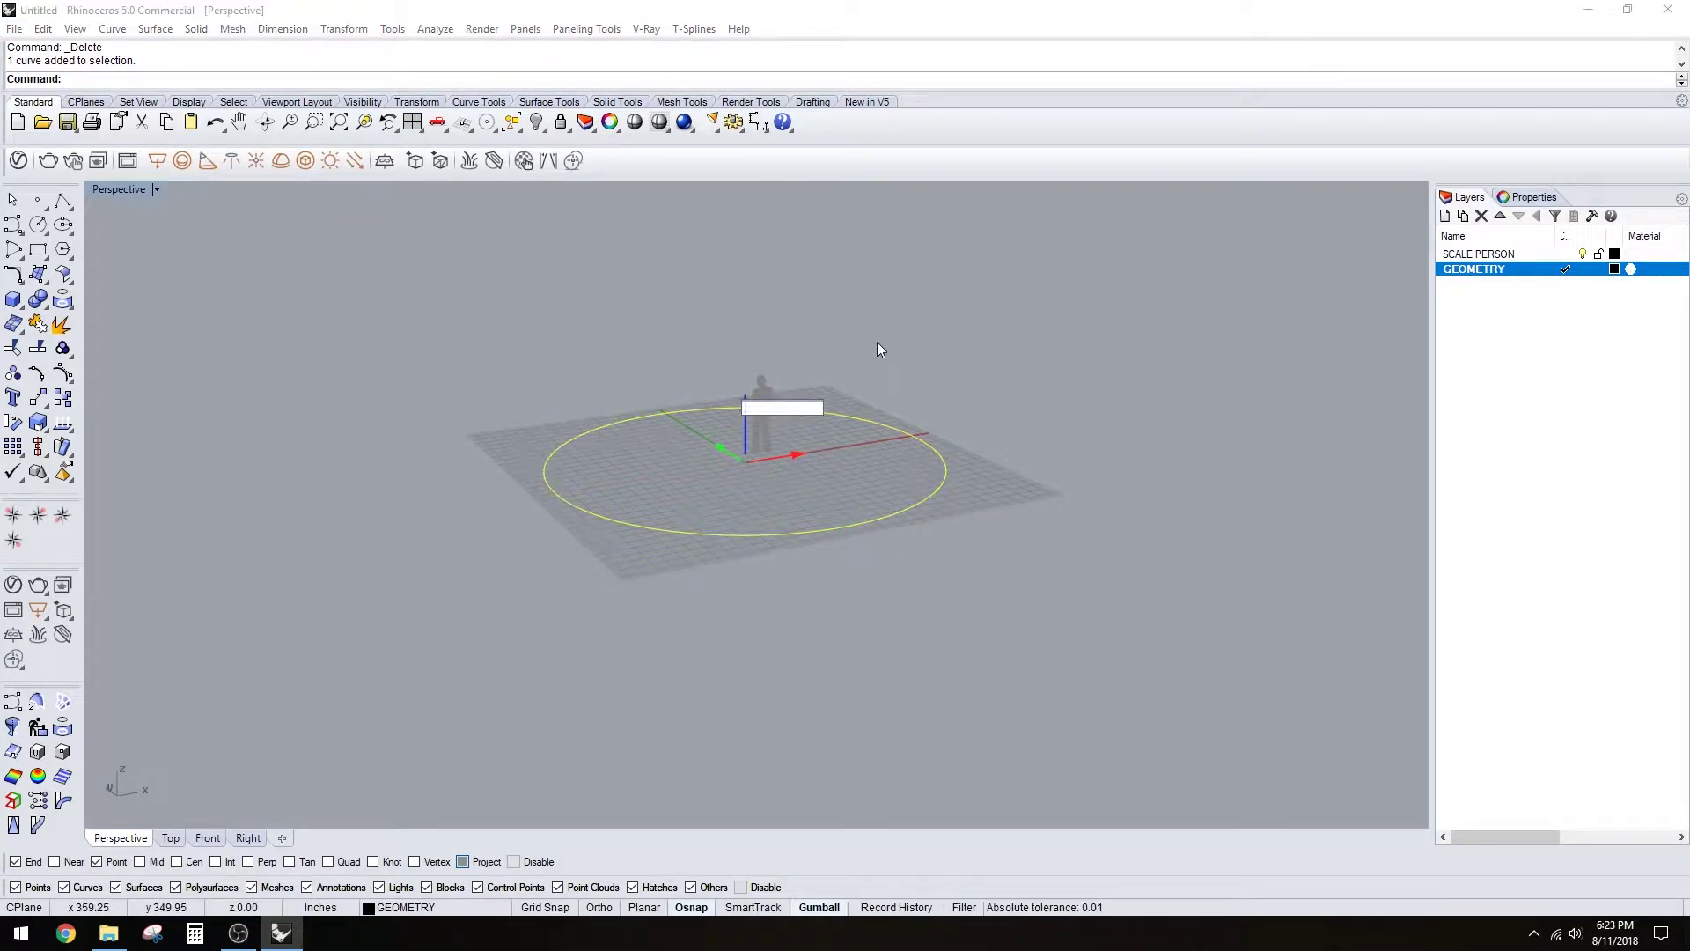
pyautogui.write("25'")
pyautogui.press('Return')
pyautogui.click(876, 341)
# - Draw a straight polyline from 0,0,0 along the X axis, ending just beyond the ground circle, constrained with Ortho
pyautogui.scroll(-4, 869, 327)
pyautogui.keyDown('shift'); pyautogui.moveTo(899, 323); pyautogui.dragTo(948, 521, button='right'); pyautogui.keyUp('shift')
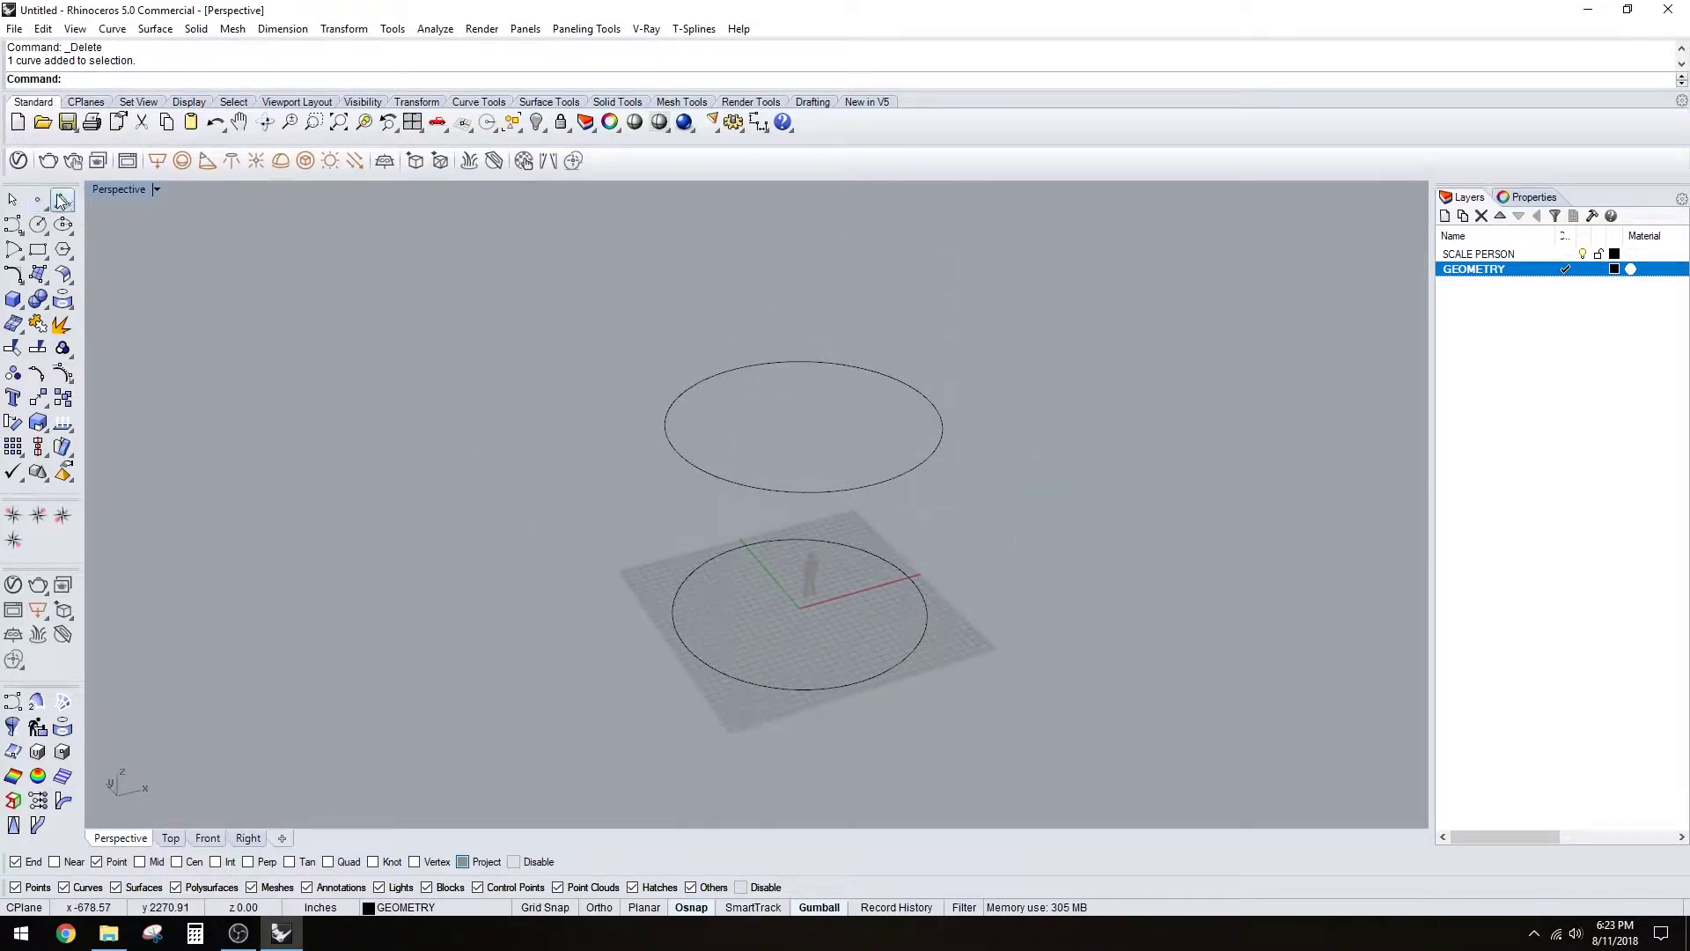
pyautogui.moveTo(488, 521); pyautogui.dragTo(811, 561, button='right')
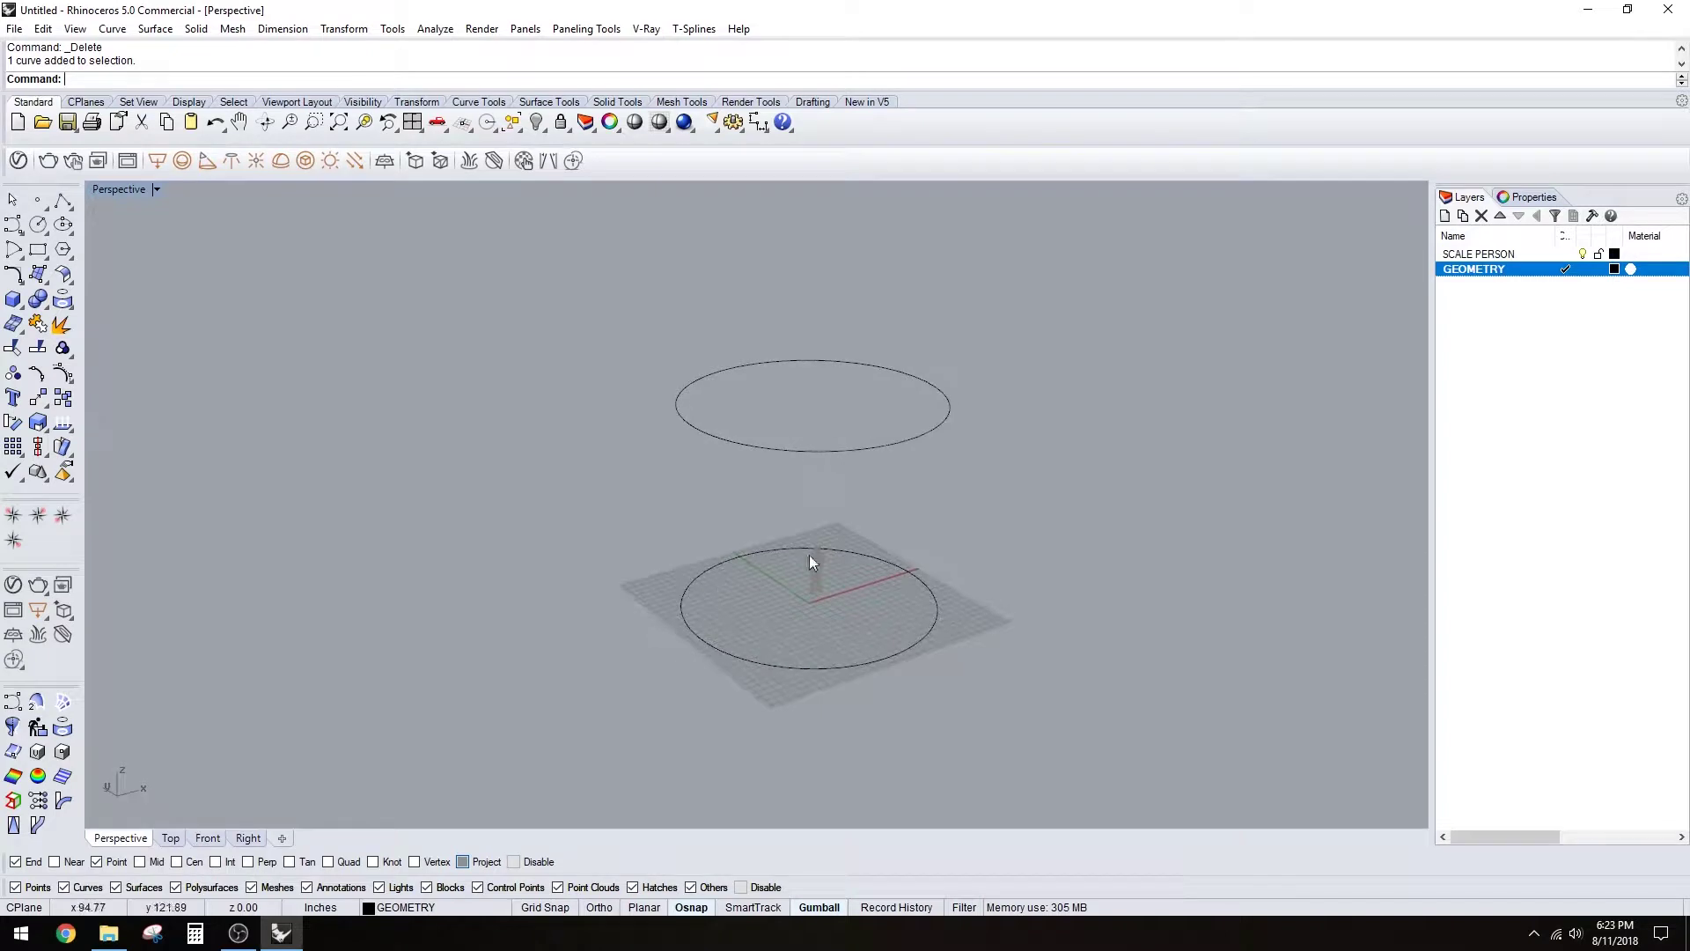
pyautogui.click(62, 201)
pyautogui.scroll(2, 825, 632)
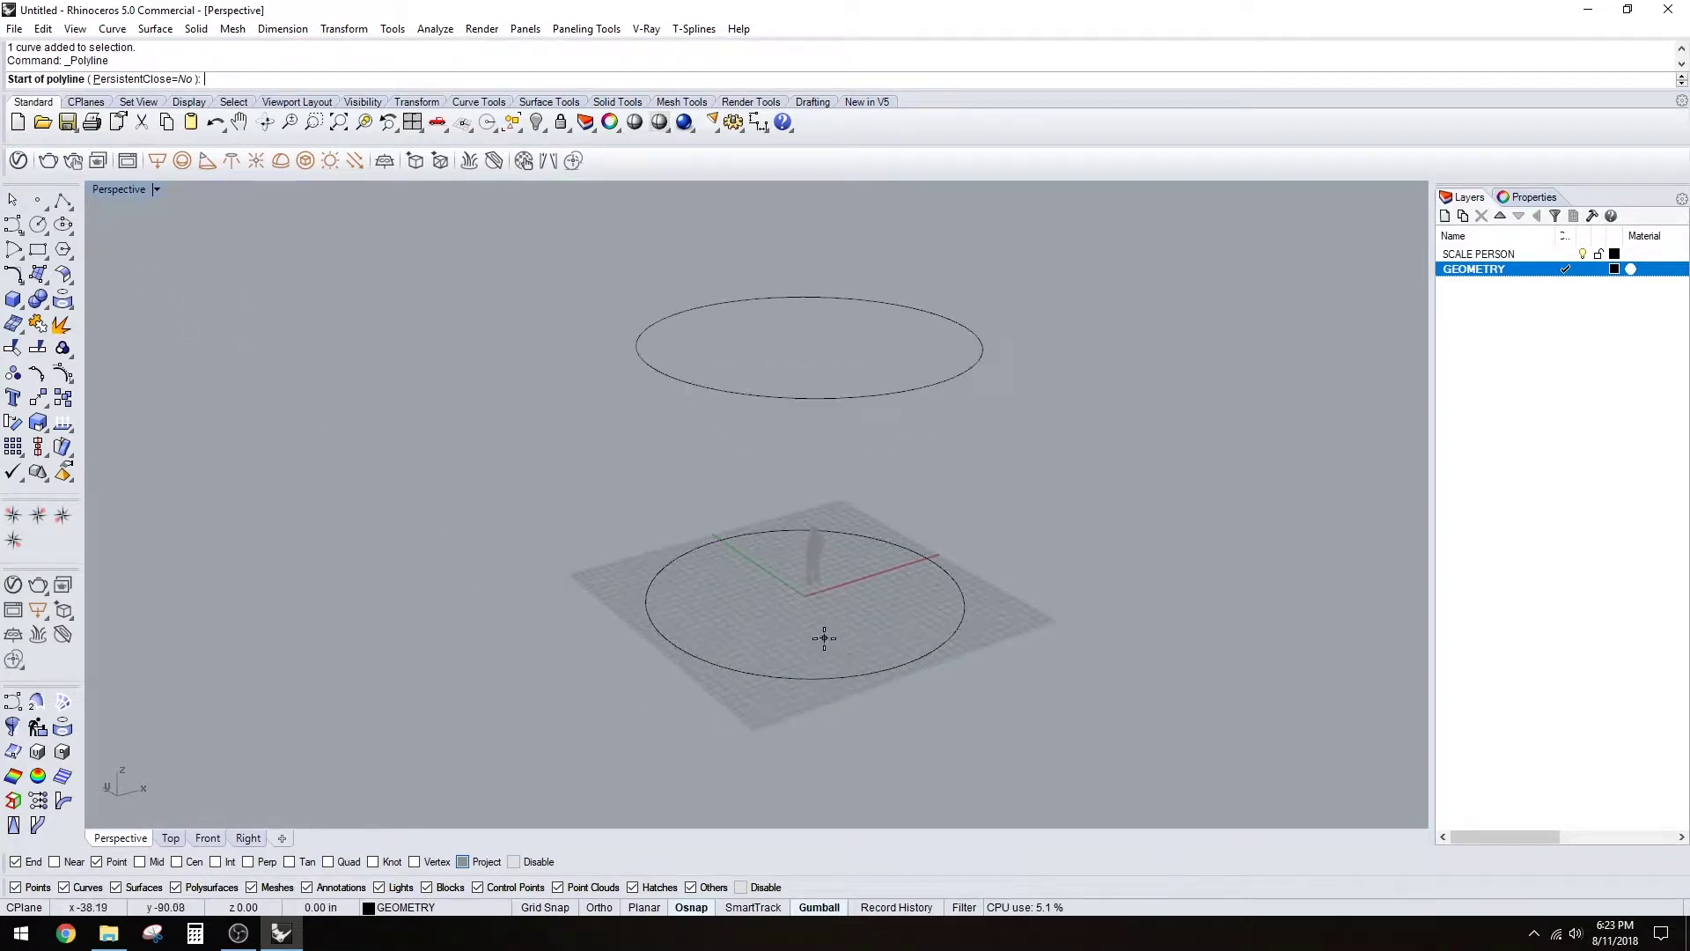
pyautogui.moveTo(792, 664); pyautogui.dragTo(862, 657, button='right')
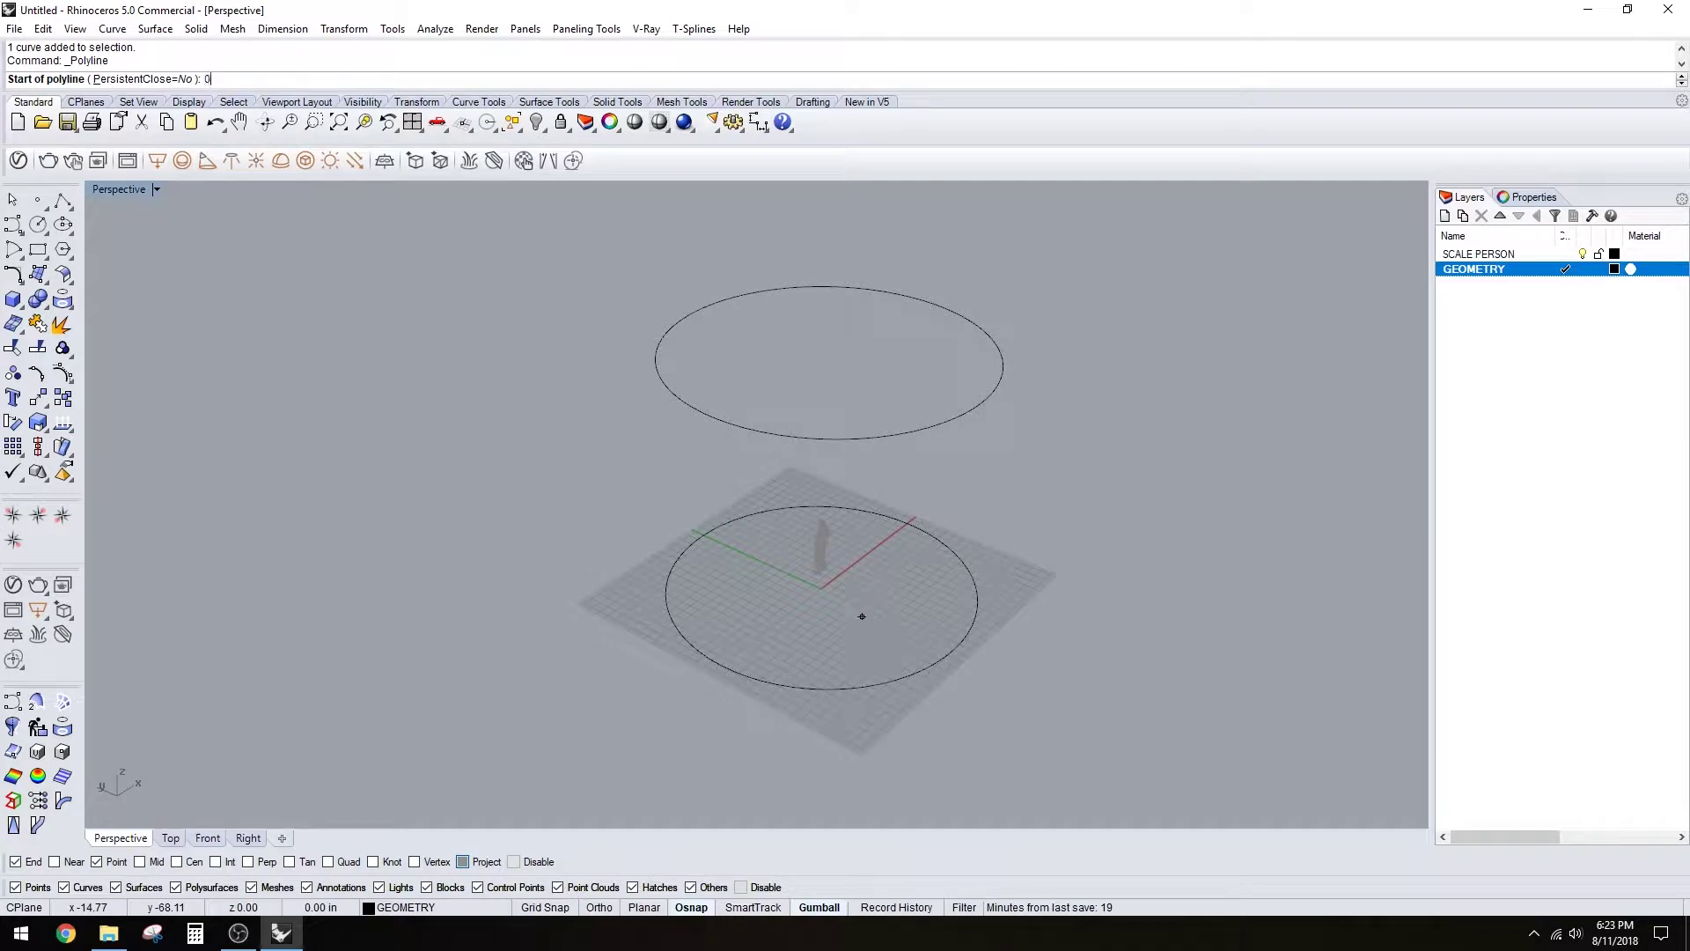
pyautogui.write(',0,0')
pyautogui.press('Return')
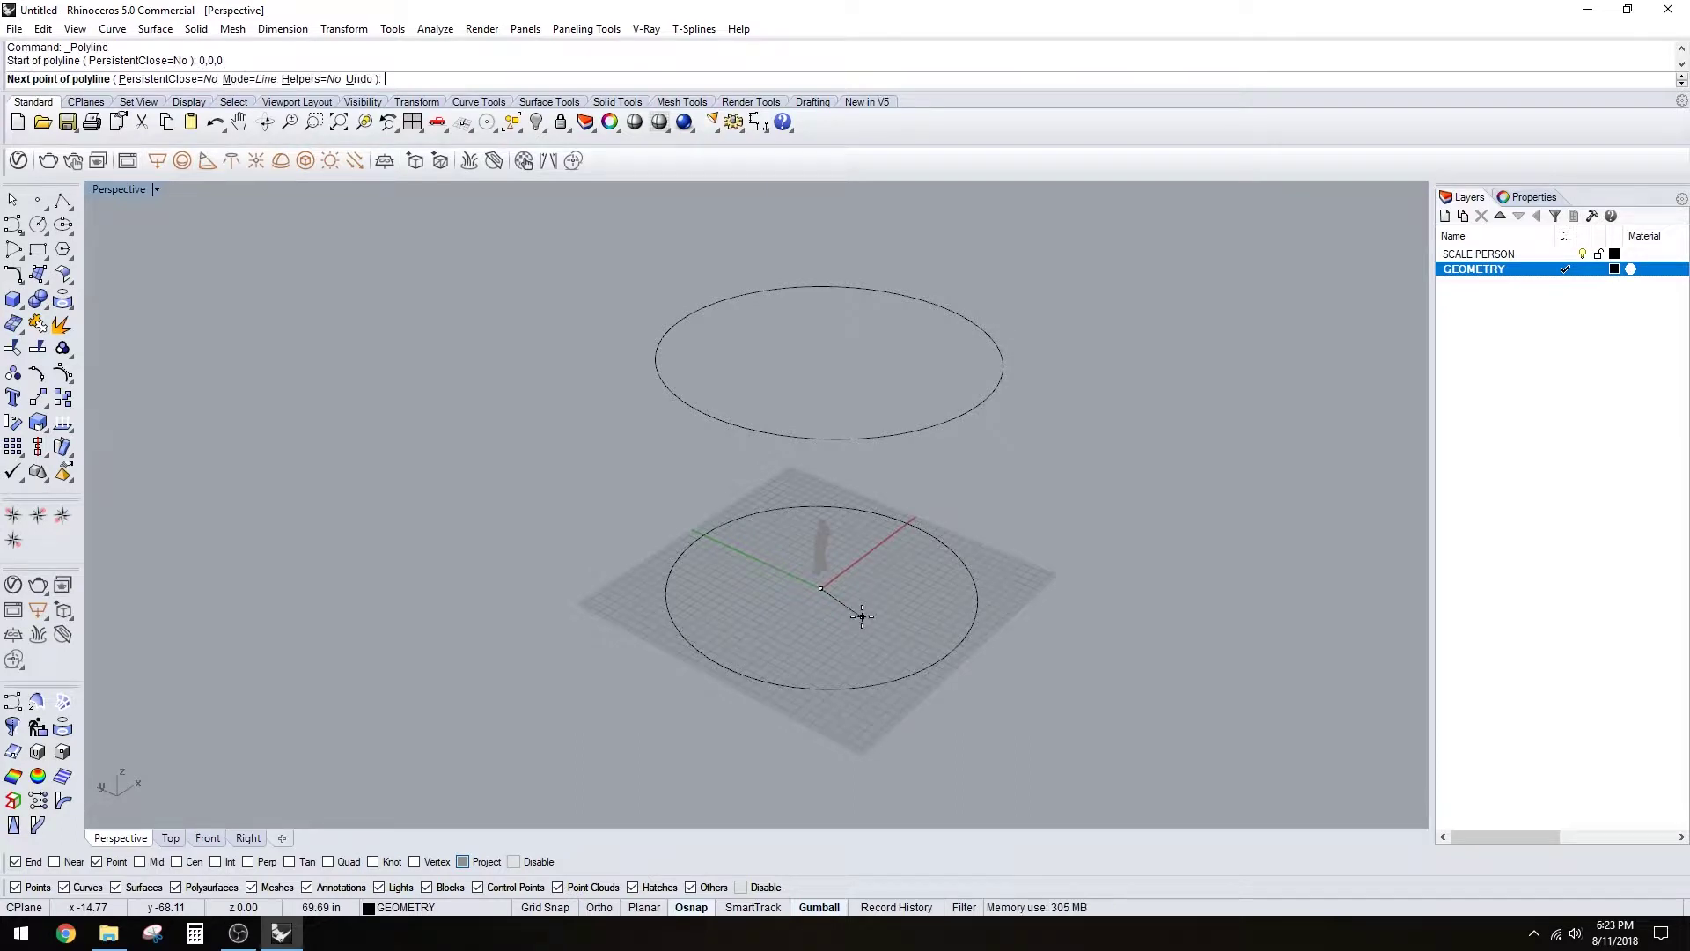
pyautogui.press('F8')
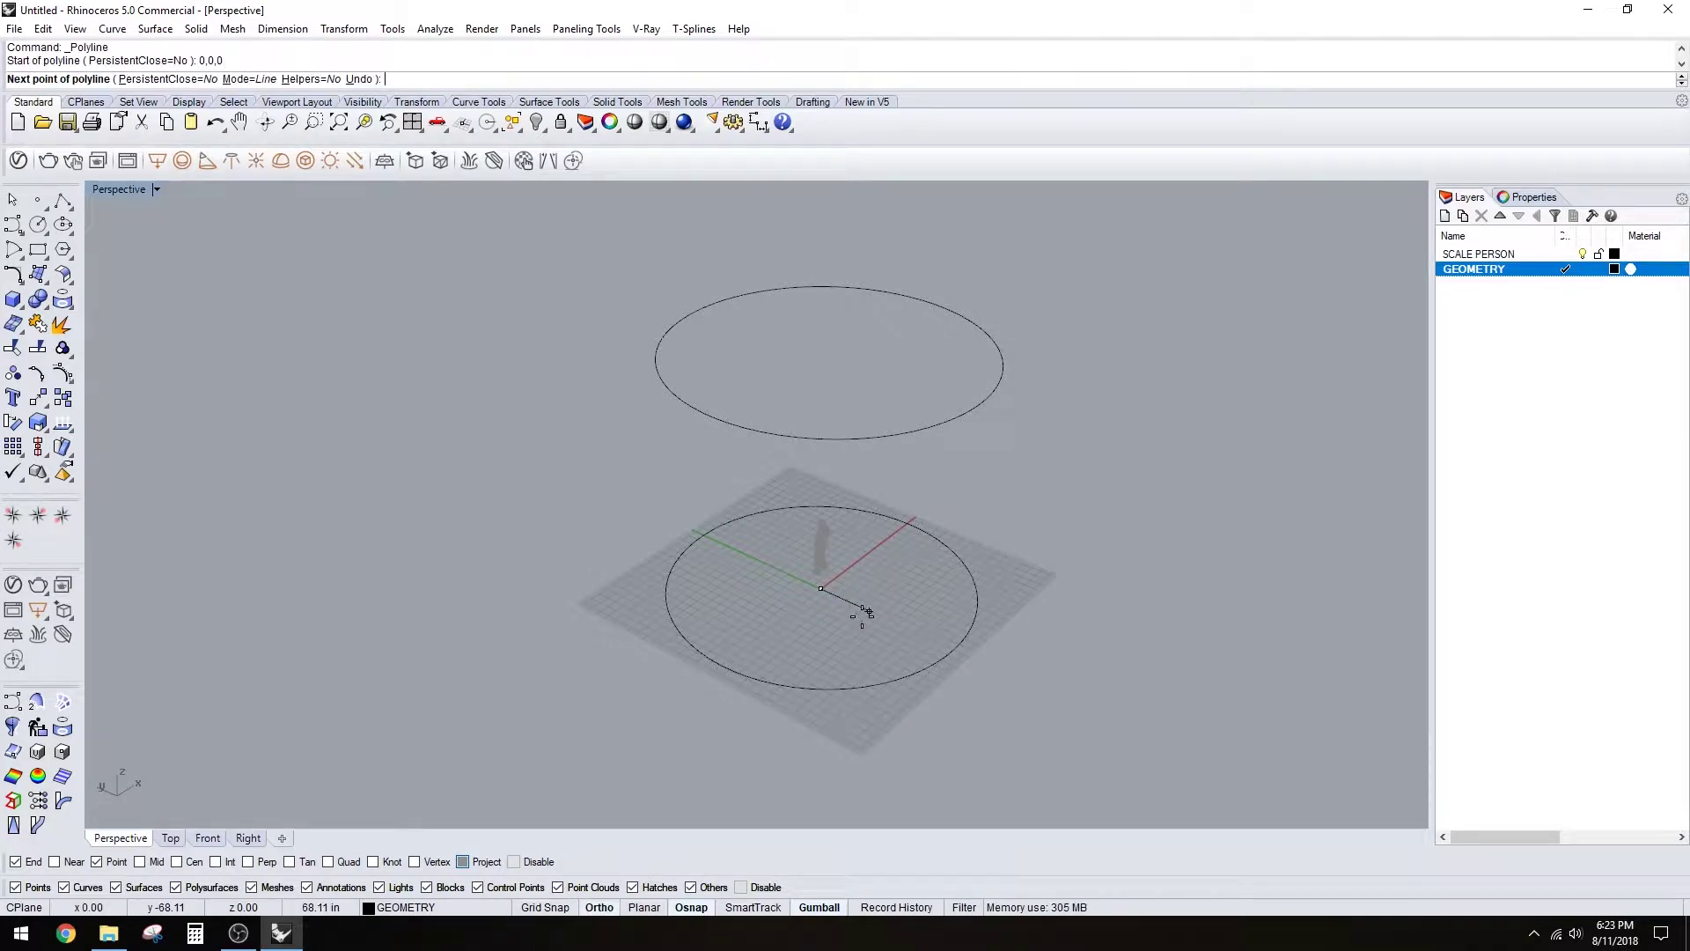
pyautogui.click(938, 499)
pyautogui.press('F8')
pyautogui.press('Return')
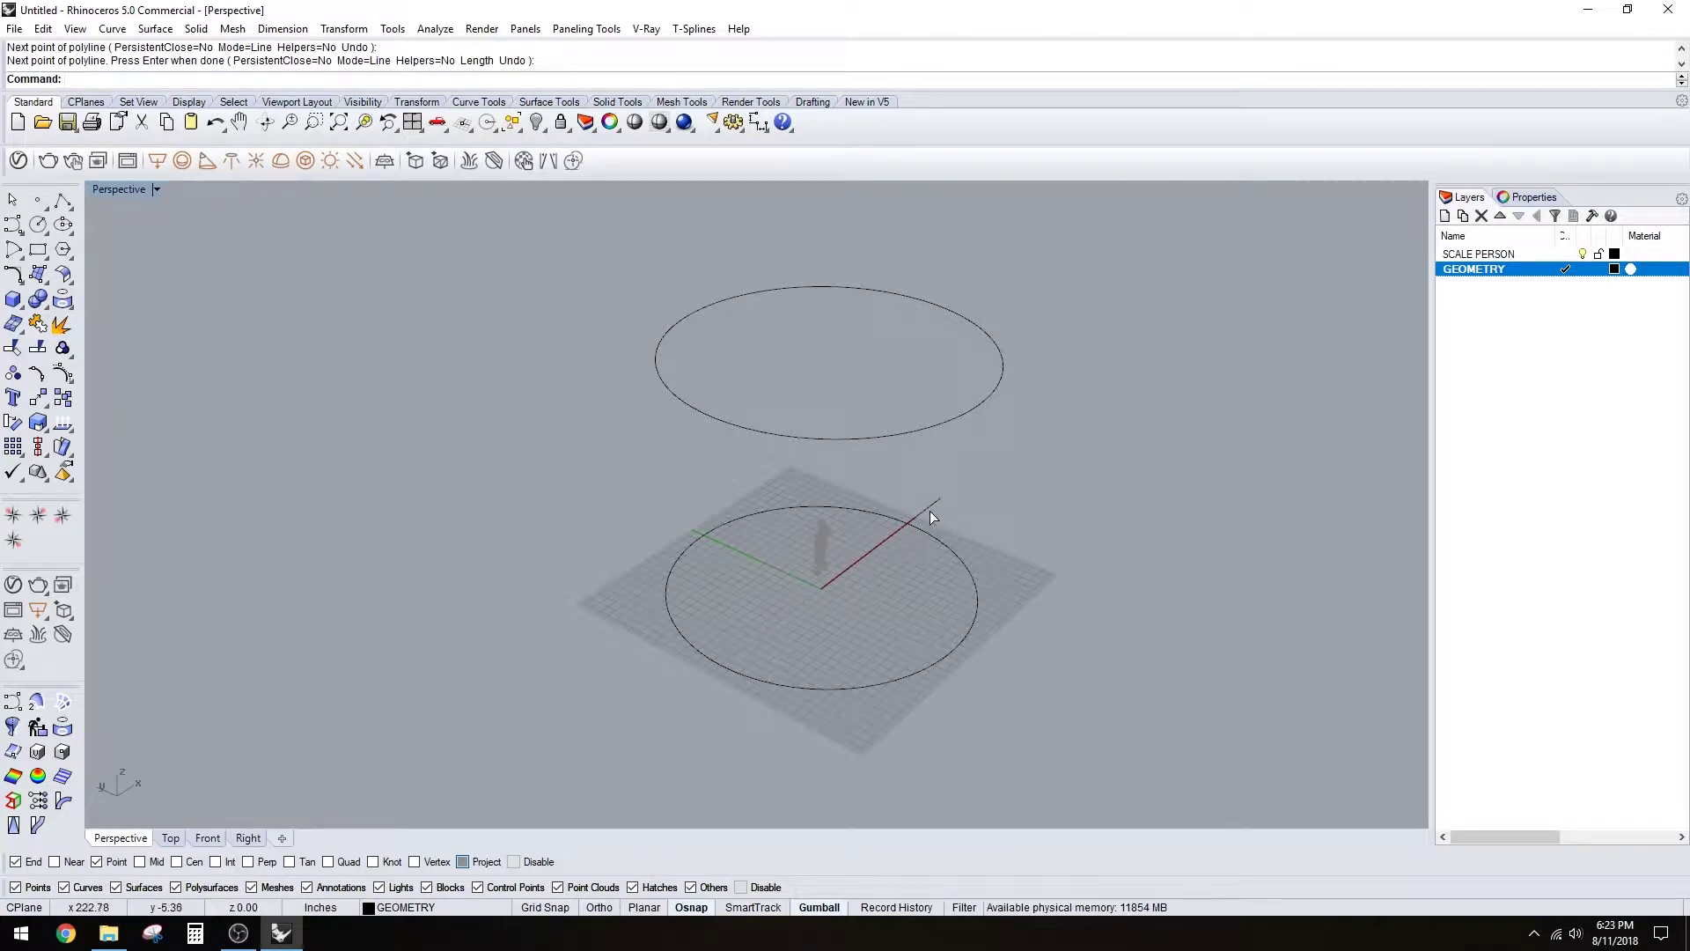
# - Extrude the line along the X axis vertically by 25' with ExtrudeCrv
pyautogui.write('ExtrudeCrv')
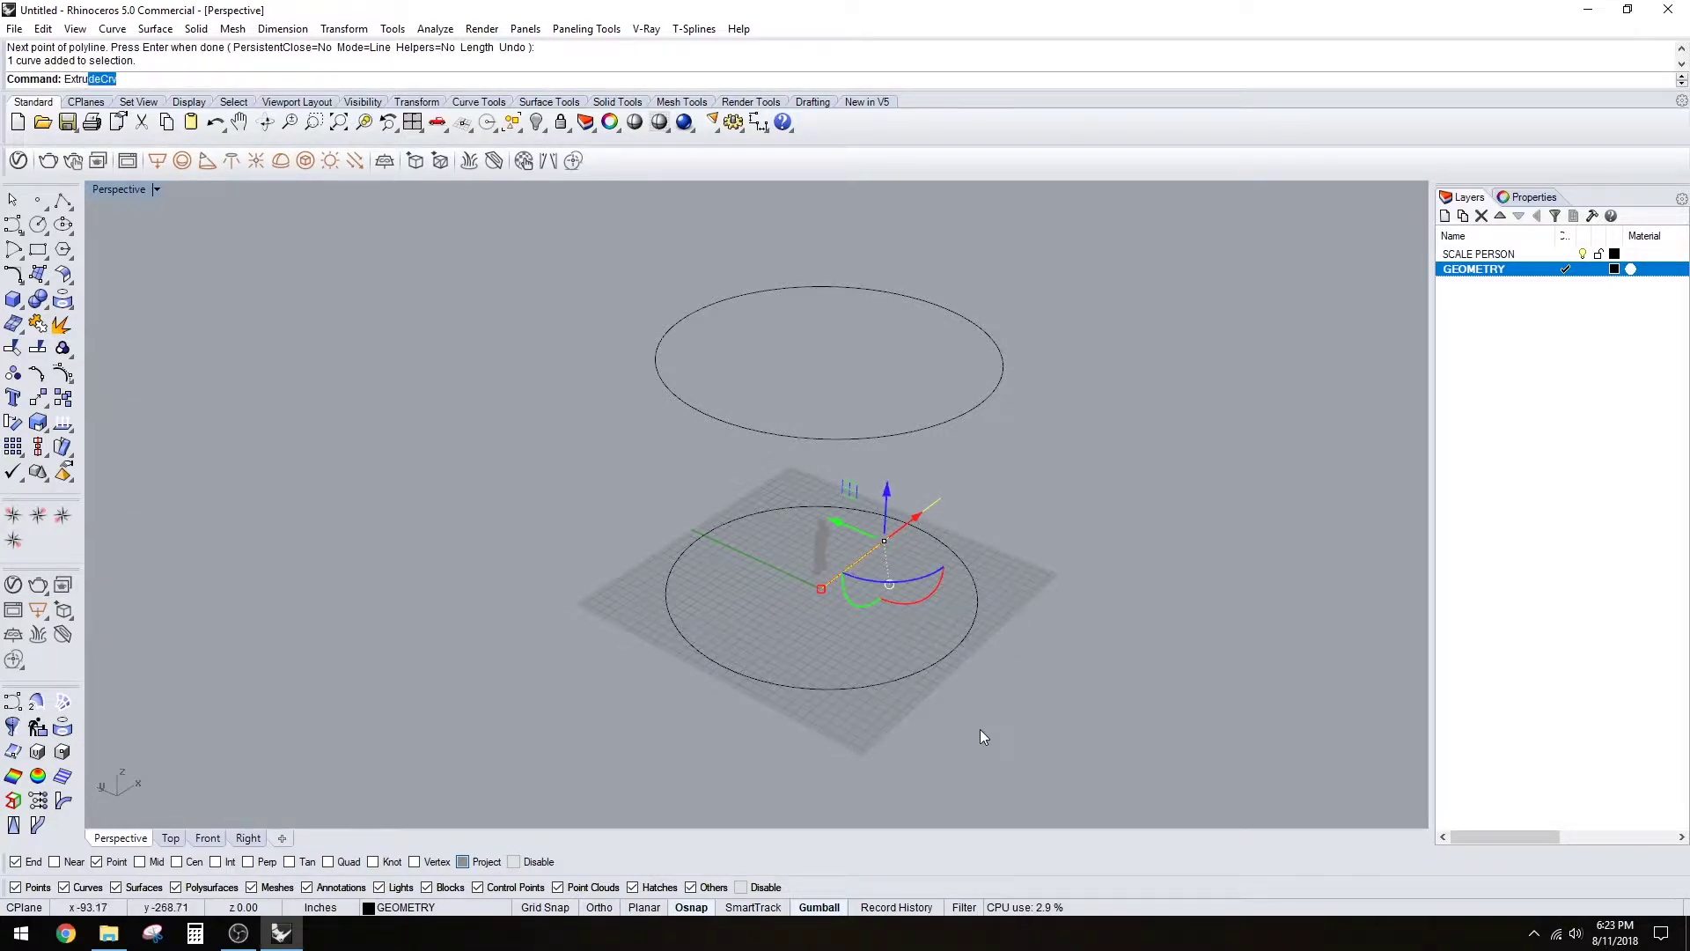
pyautogui.press('Return')
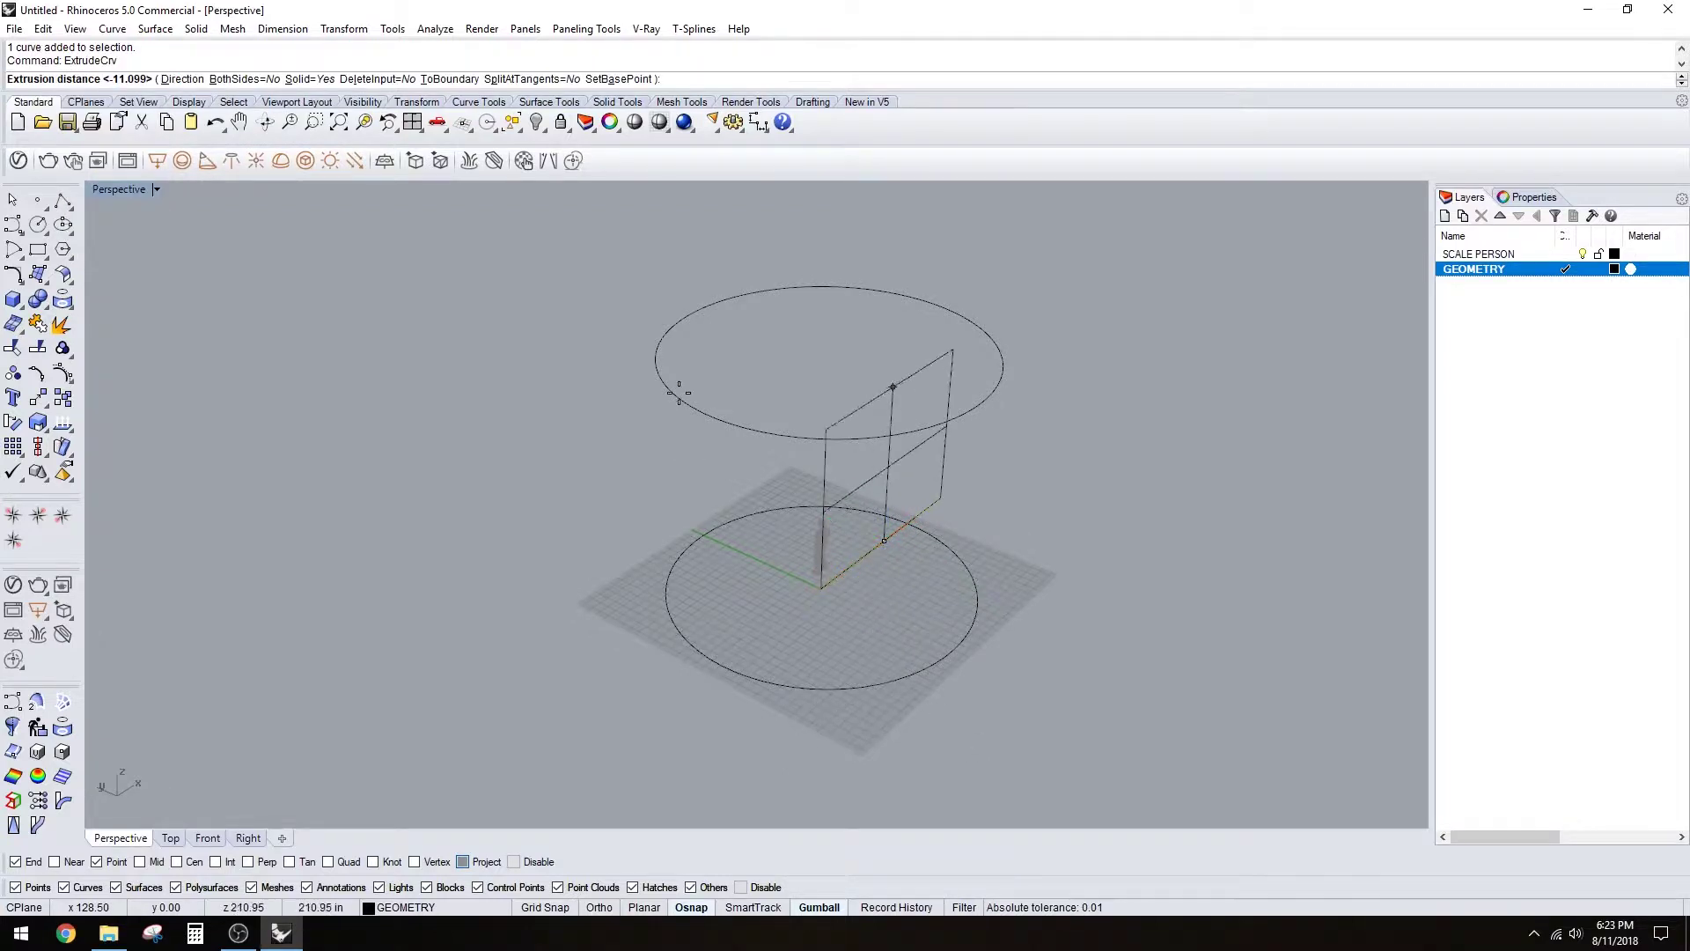
pyautogui.write("25'")
pyautogui.press('Return')
pyautogui.moveTo(754, 419); pyautogui.dragTo(918, 359, button='right')
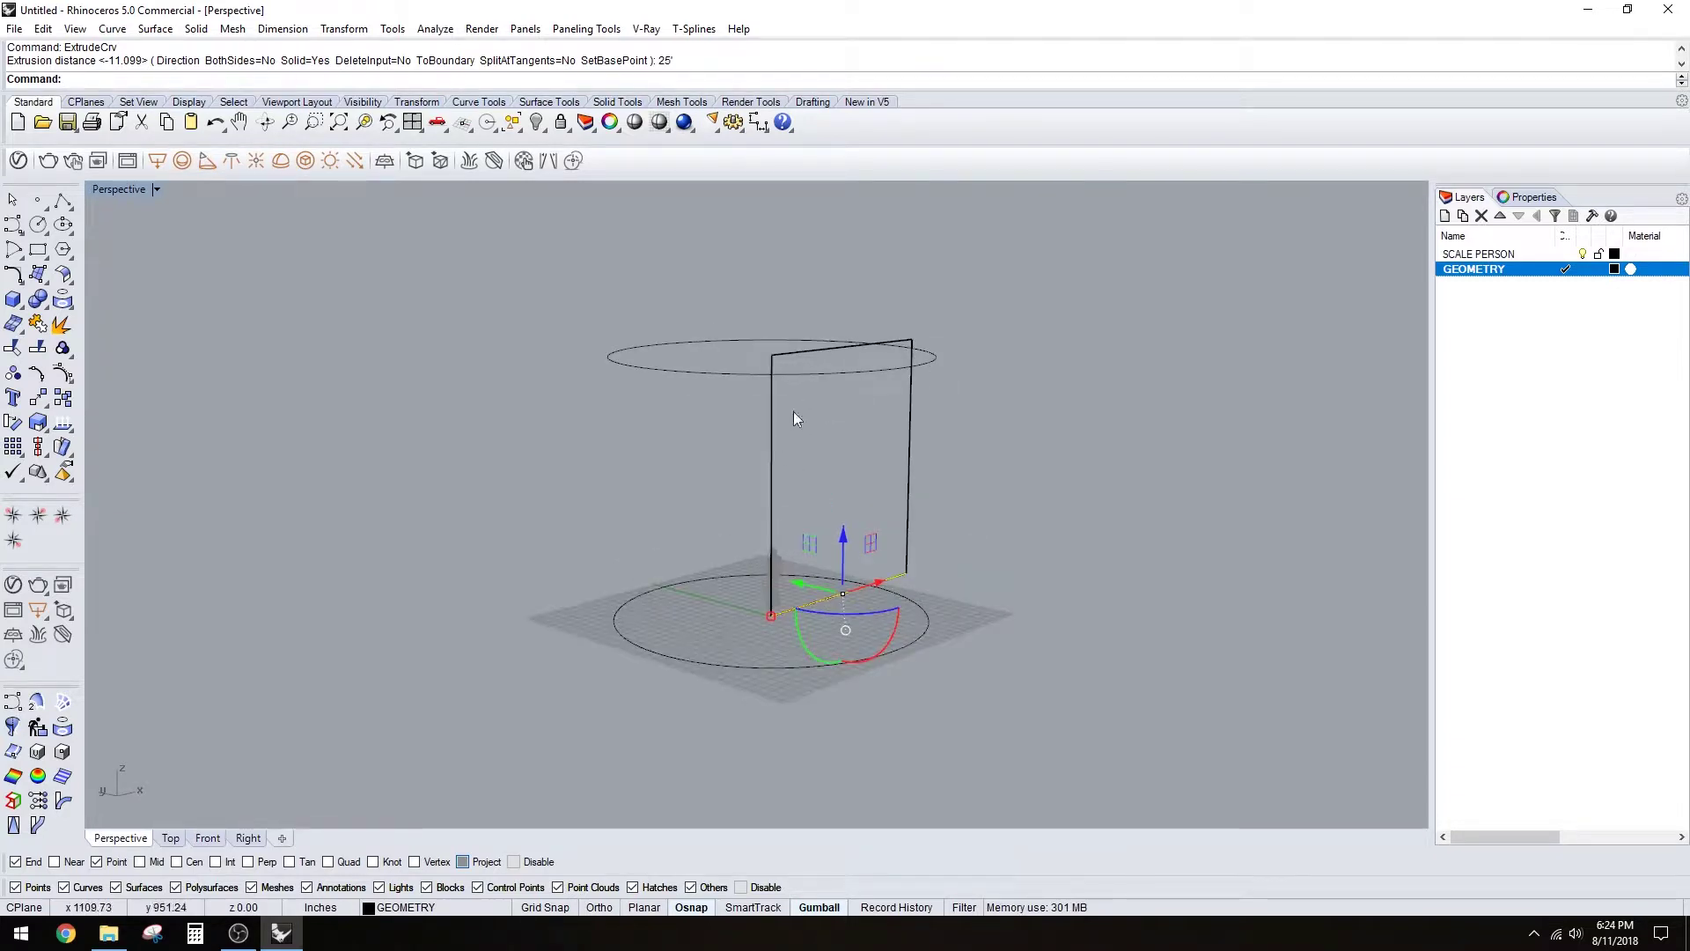
# - Delete the original base line curve, keeping the extruded vertical plane
pyautogui.click(972, 601)
pyautogui.click(894, 580)
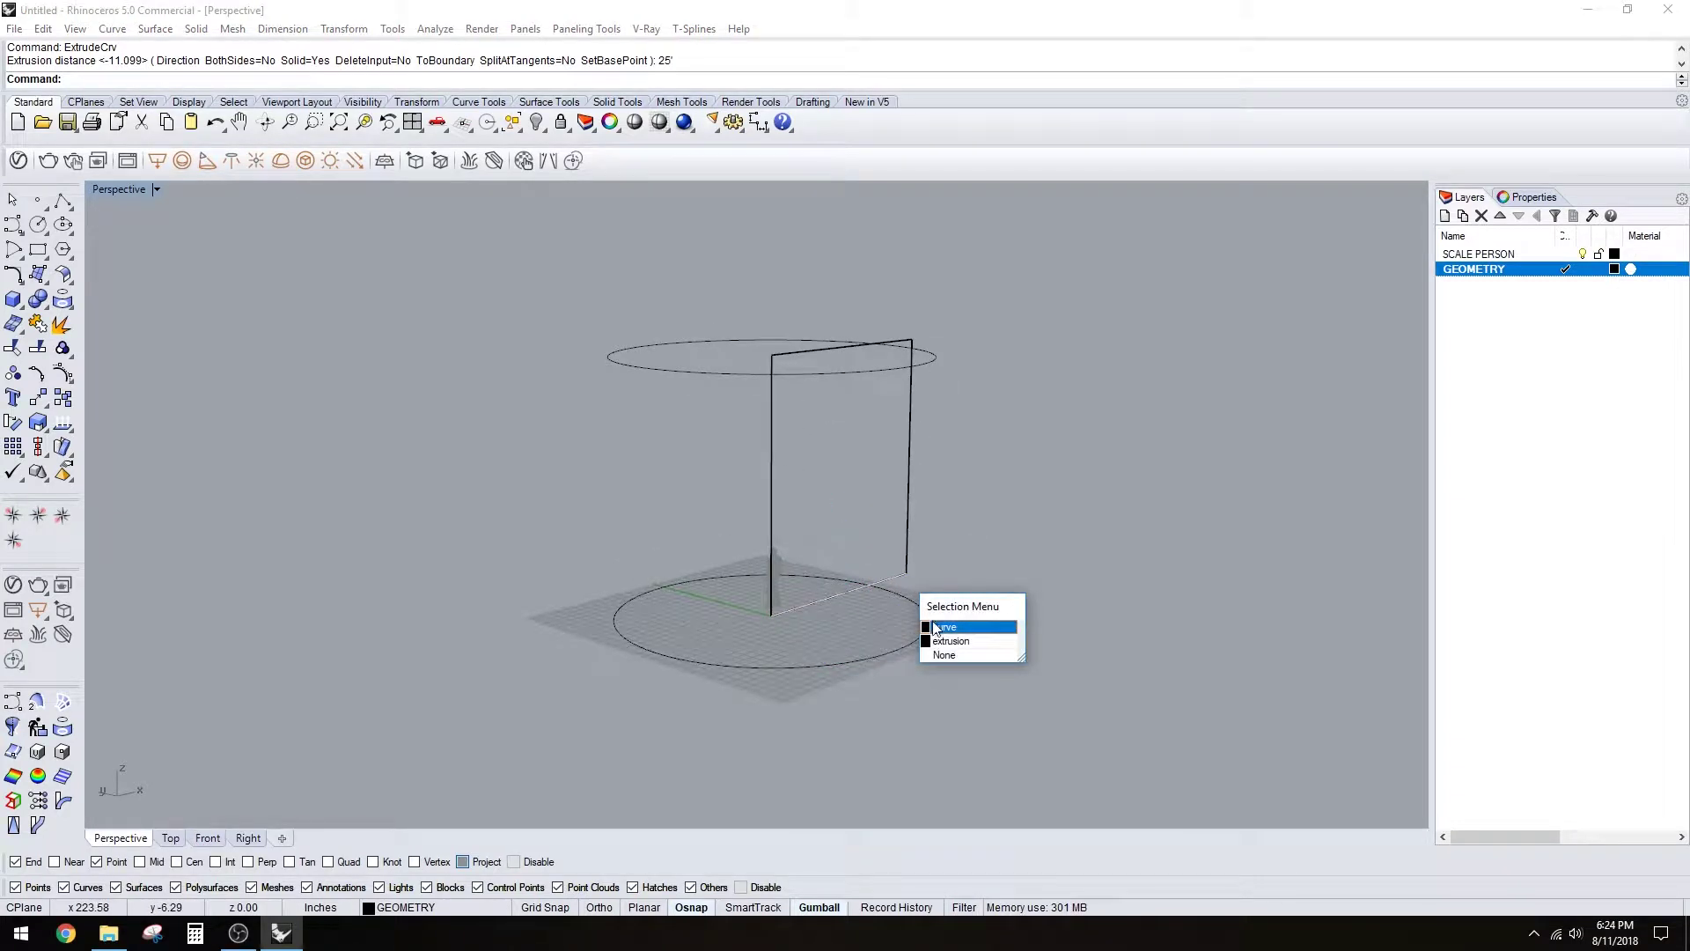
pyautogui.click(930, 626)
pyautogui.press('Delete')
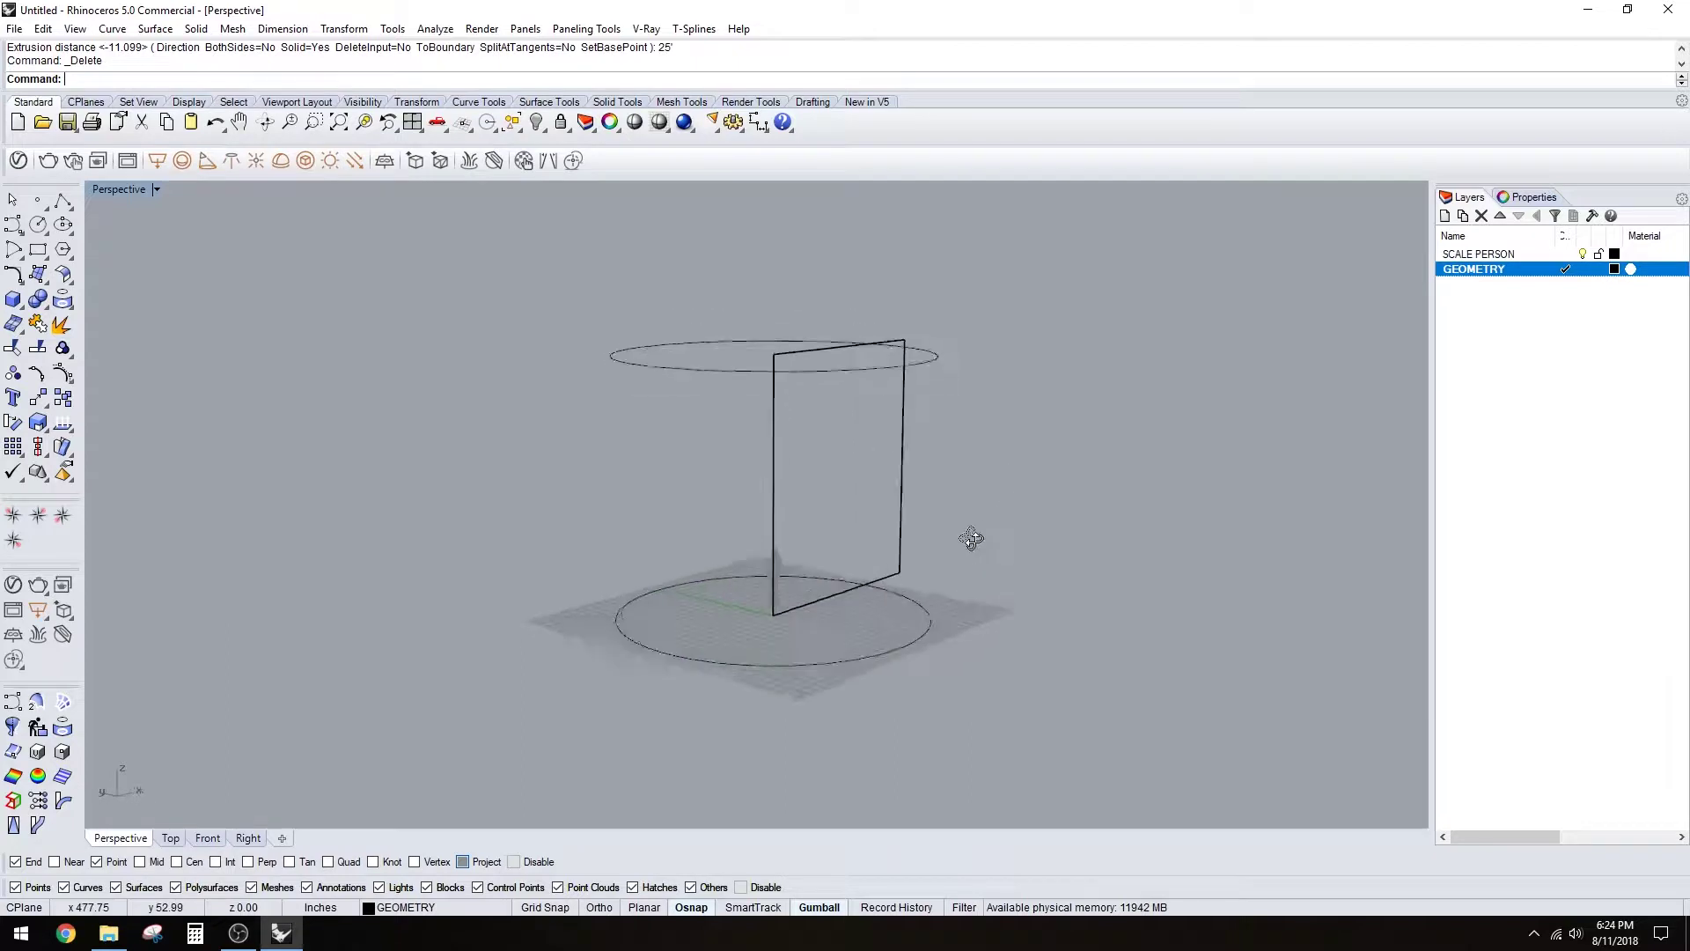
# - Show the four-viewport layout and zoom all viewports to the extents of the geometry
pyautogui.doubleClick(102, 191)
pyautogui.scroll(-8, 396, 624)
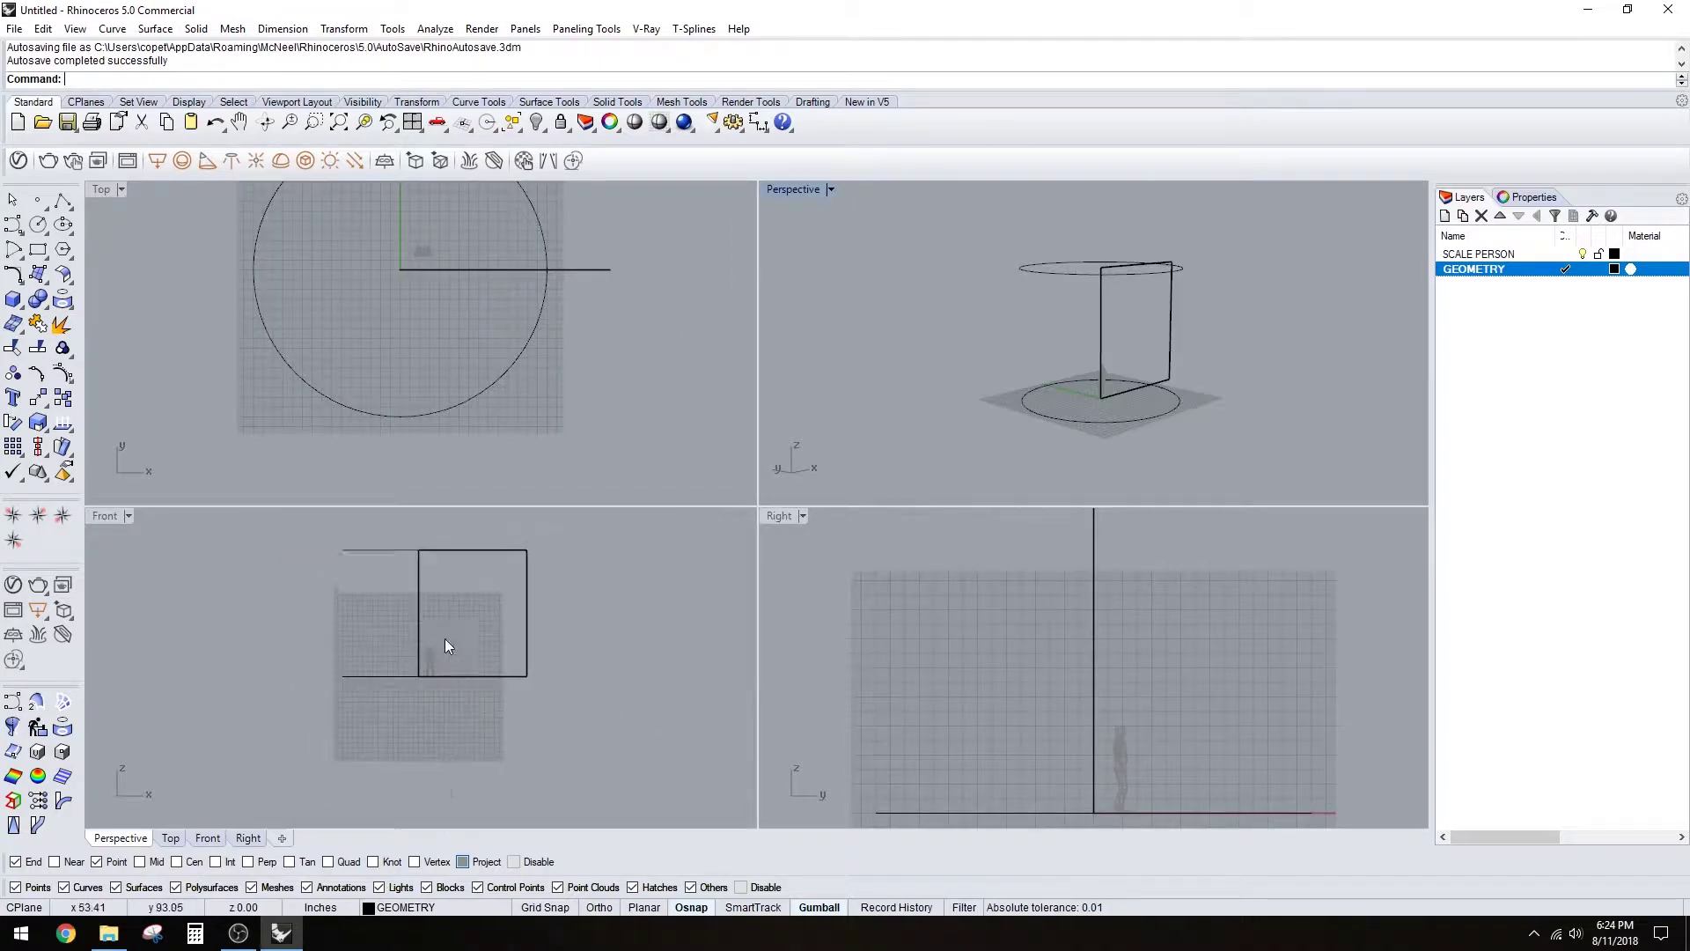
pyautogui.moveTo(446, 648); pyautogui.dragTo(446, 690, button='right')
pyautogui.scroll(8, 445, 691)
pyautogui.click(632, 590)
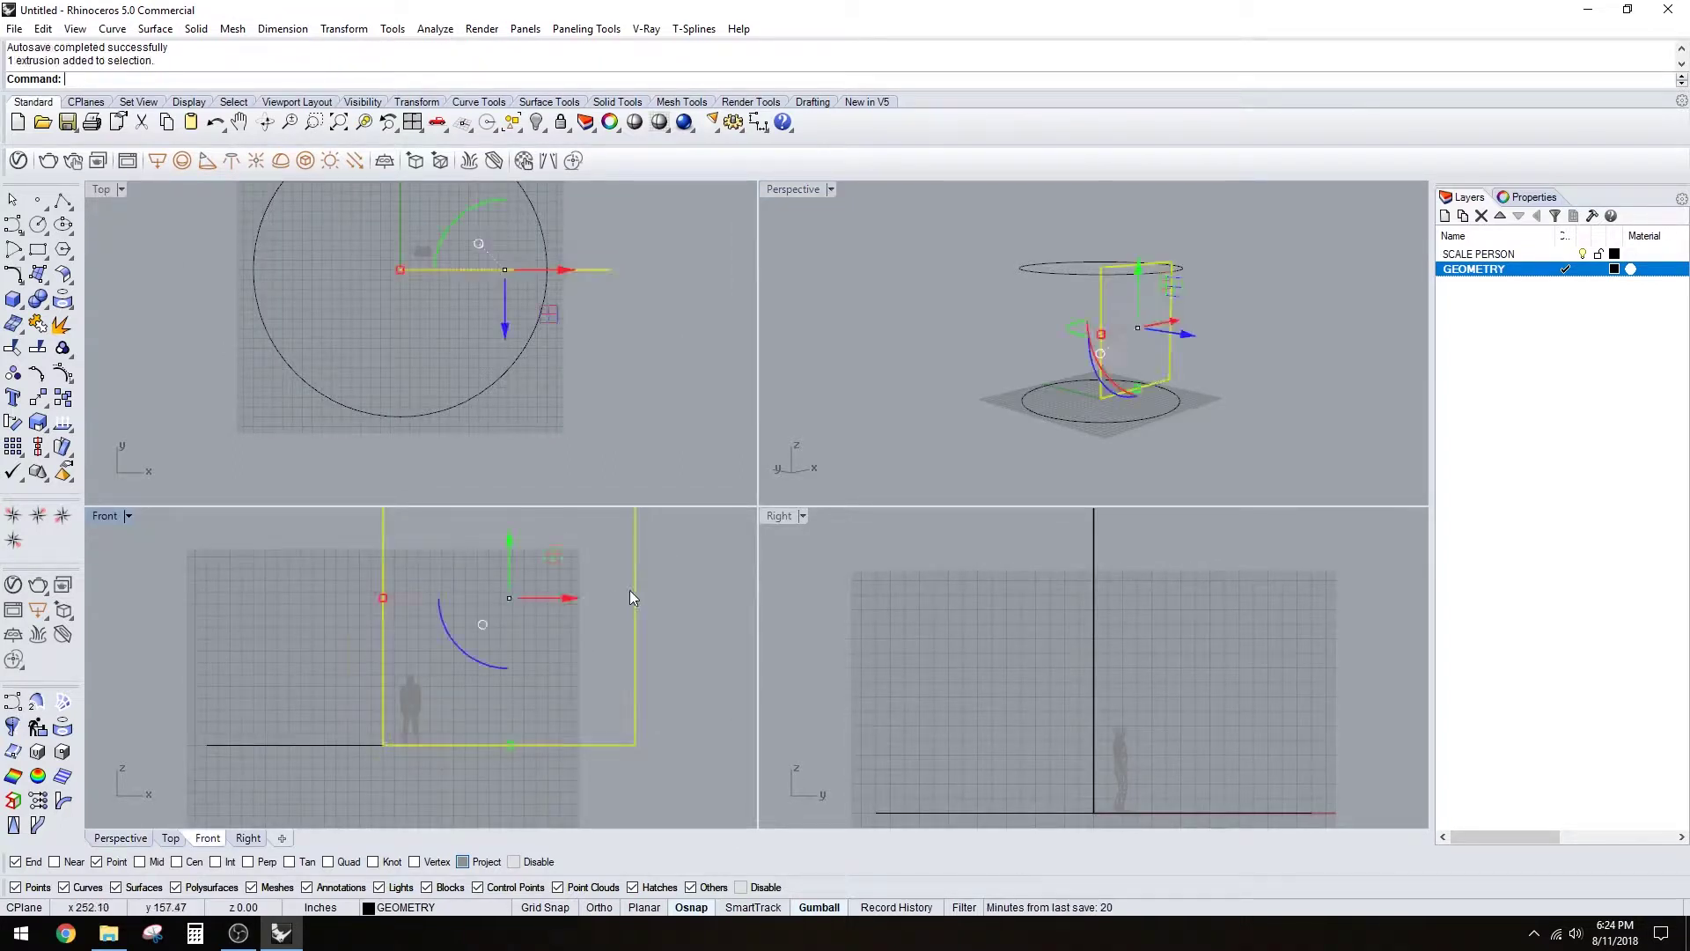
pyautogui.click(685, 607)
pyautogui.write('z')
pyautogui.press('Return')
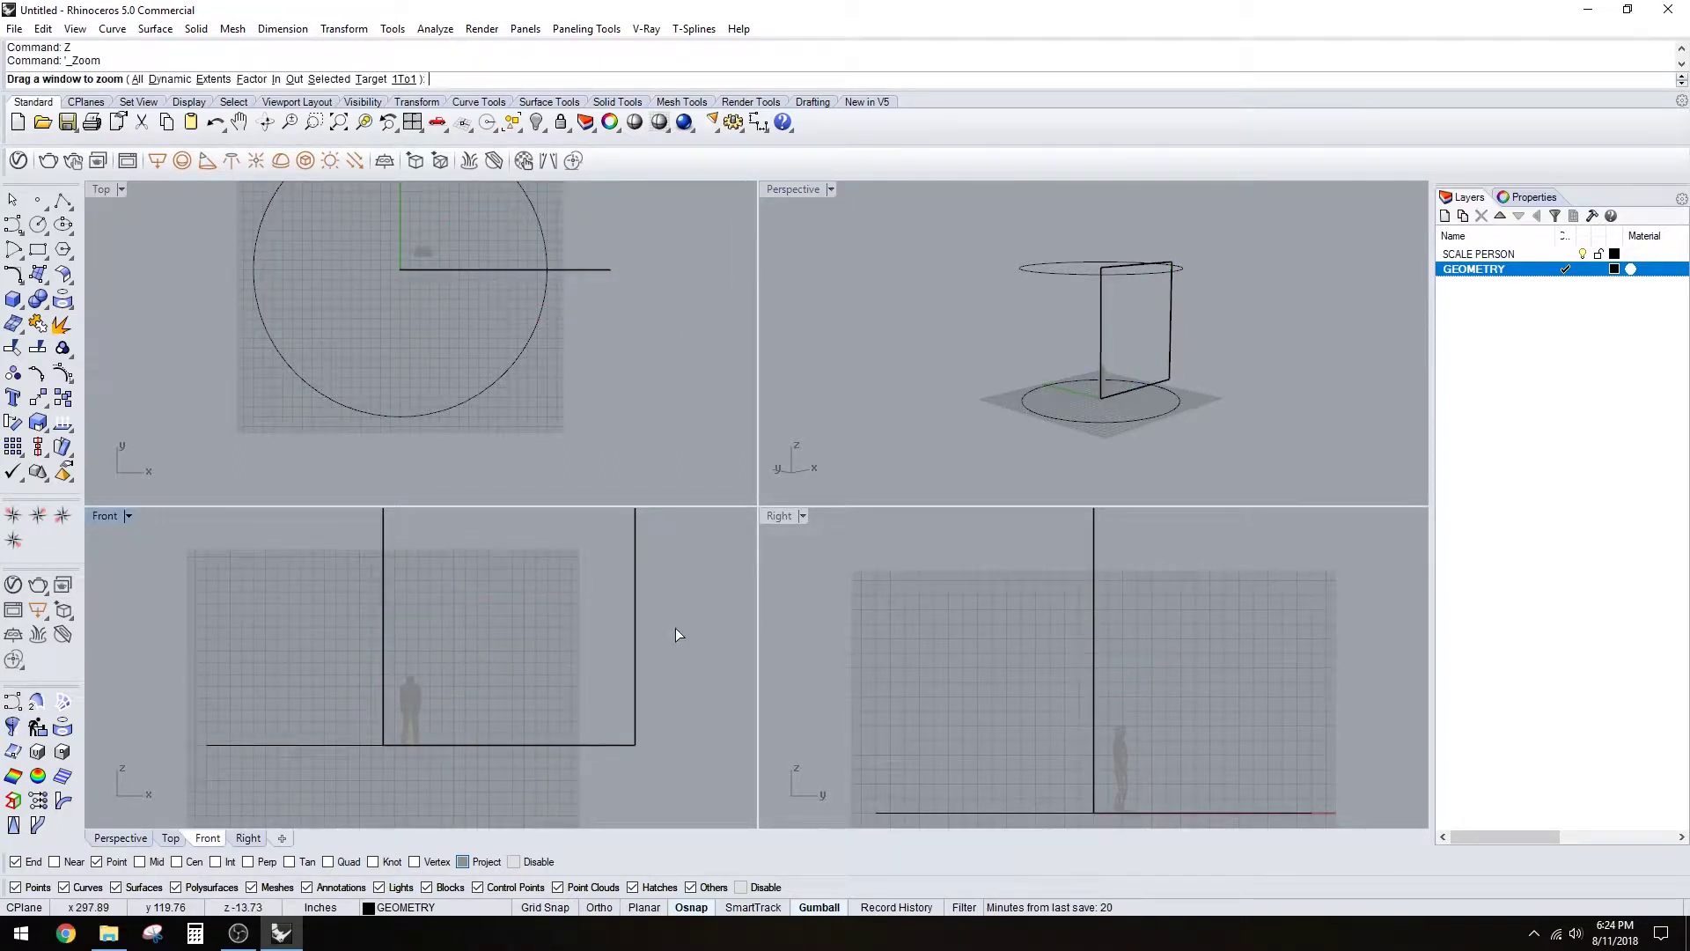
pyautogui.write('a')
pyautogui.press('Return')
pyautogui.write('e')
pyautogui.press('Return')
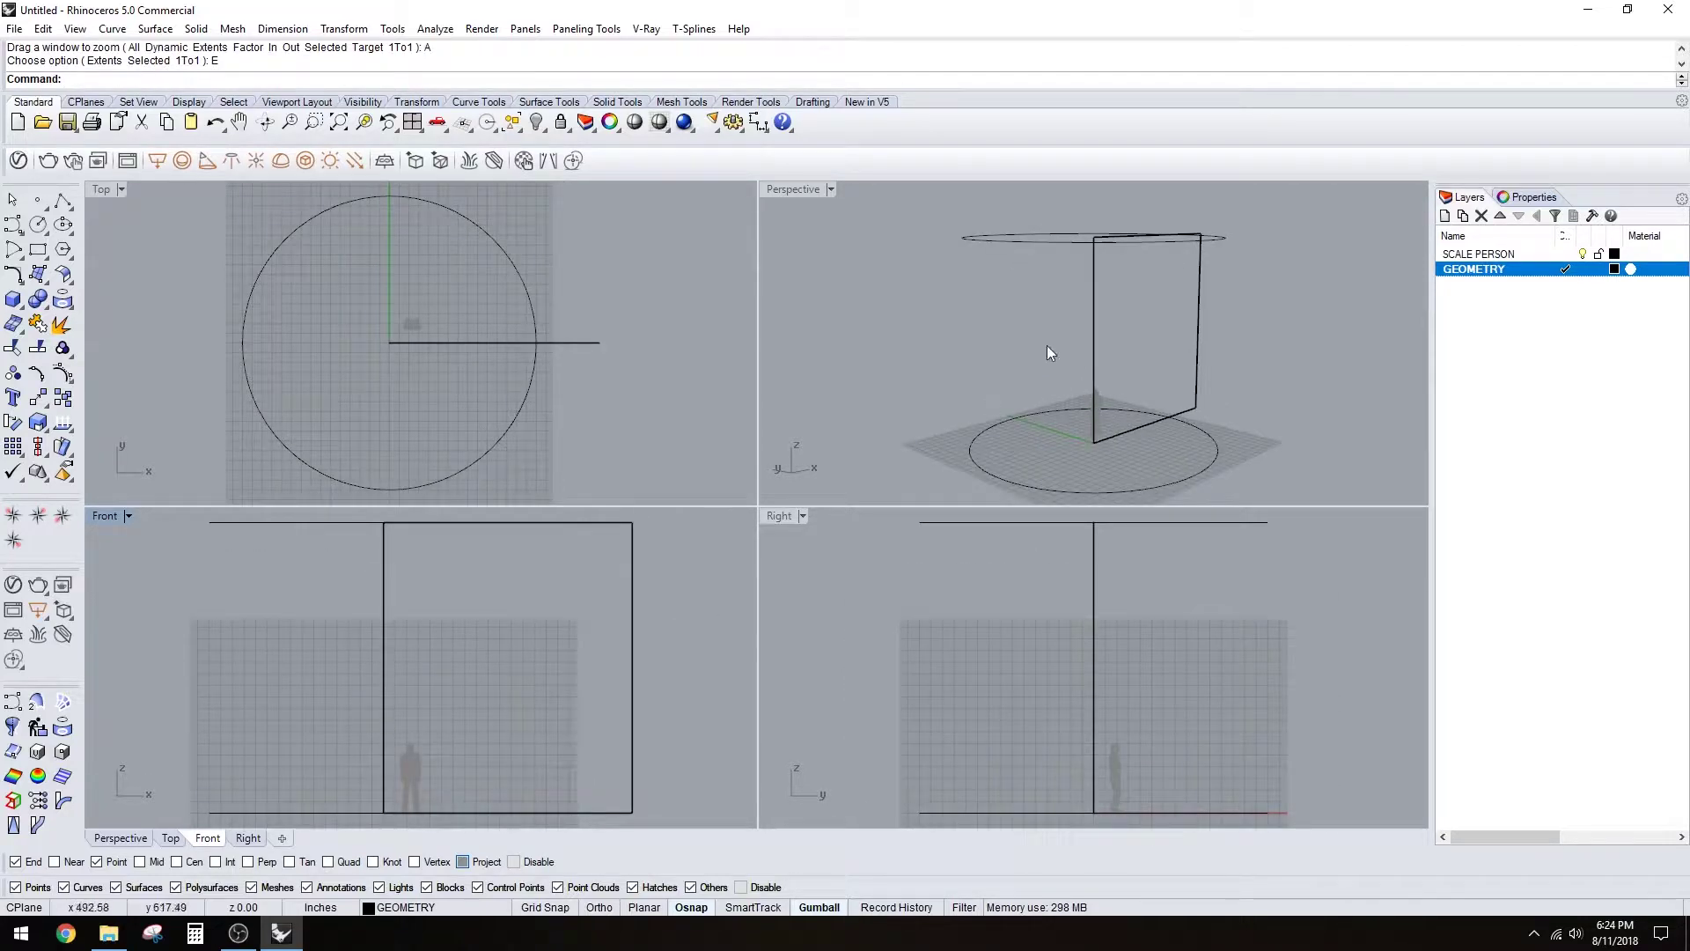
# - Maximize the Front viewport with the whole vertical plane and the scale person in view
pyautogui.moveTo(1048, 347); pyautogui.dragTo(1328, 328, button='right')
pyautogui.moveTo(1022, 416); pyautogui.dragTo(1196, 349, button='right')
pyautogui.click(220, 558)
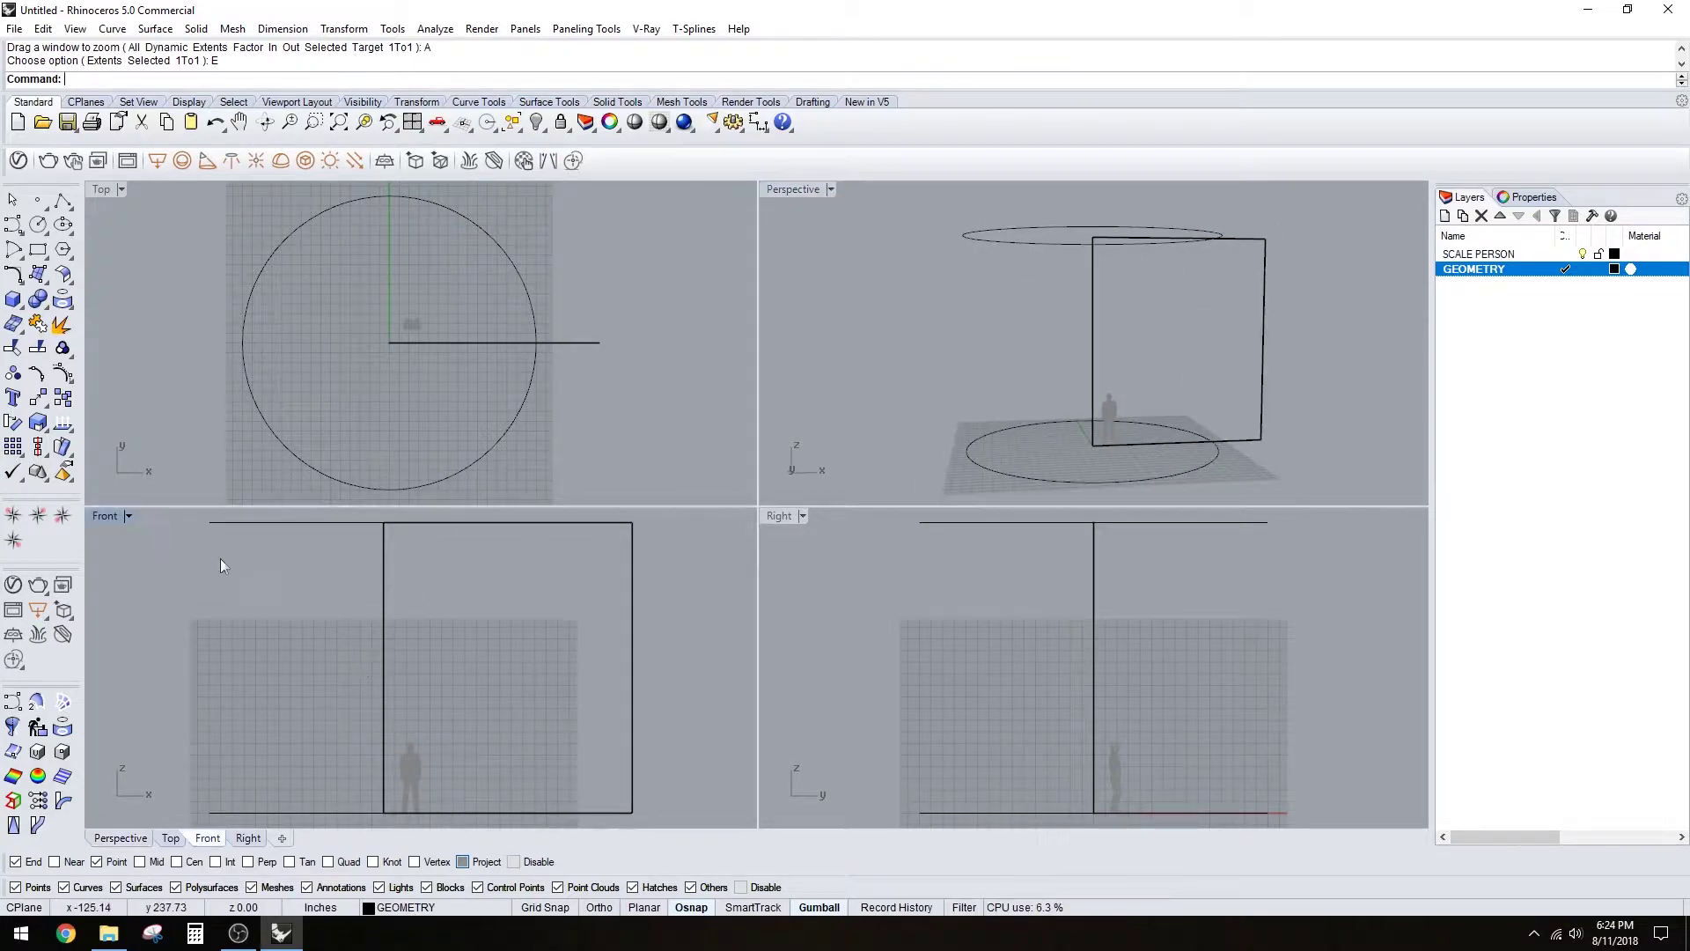
pyautogui.doubleClick(104, 516)
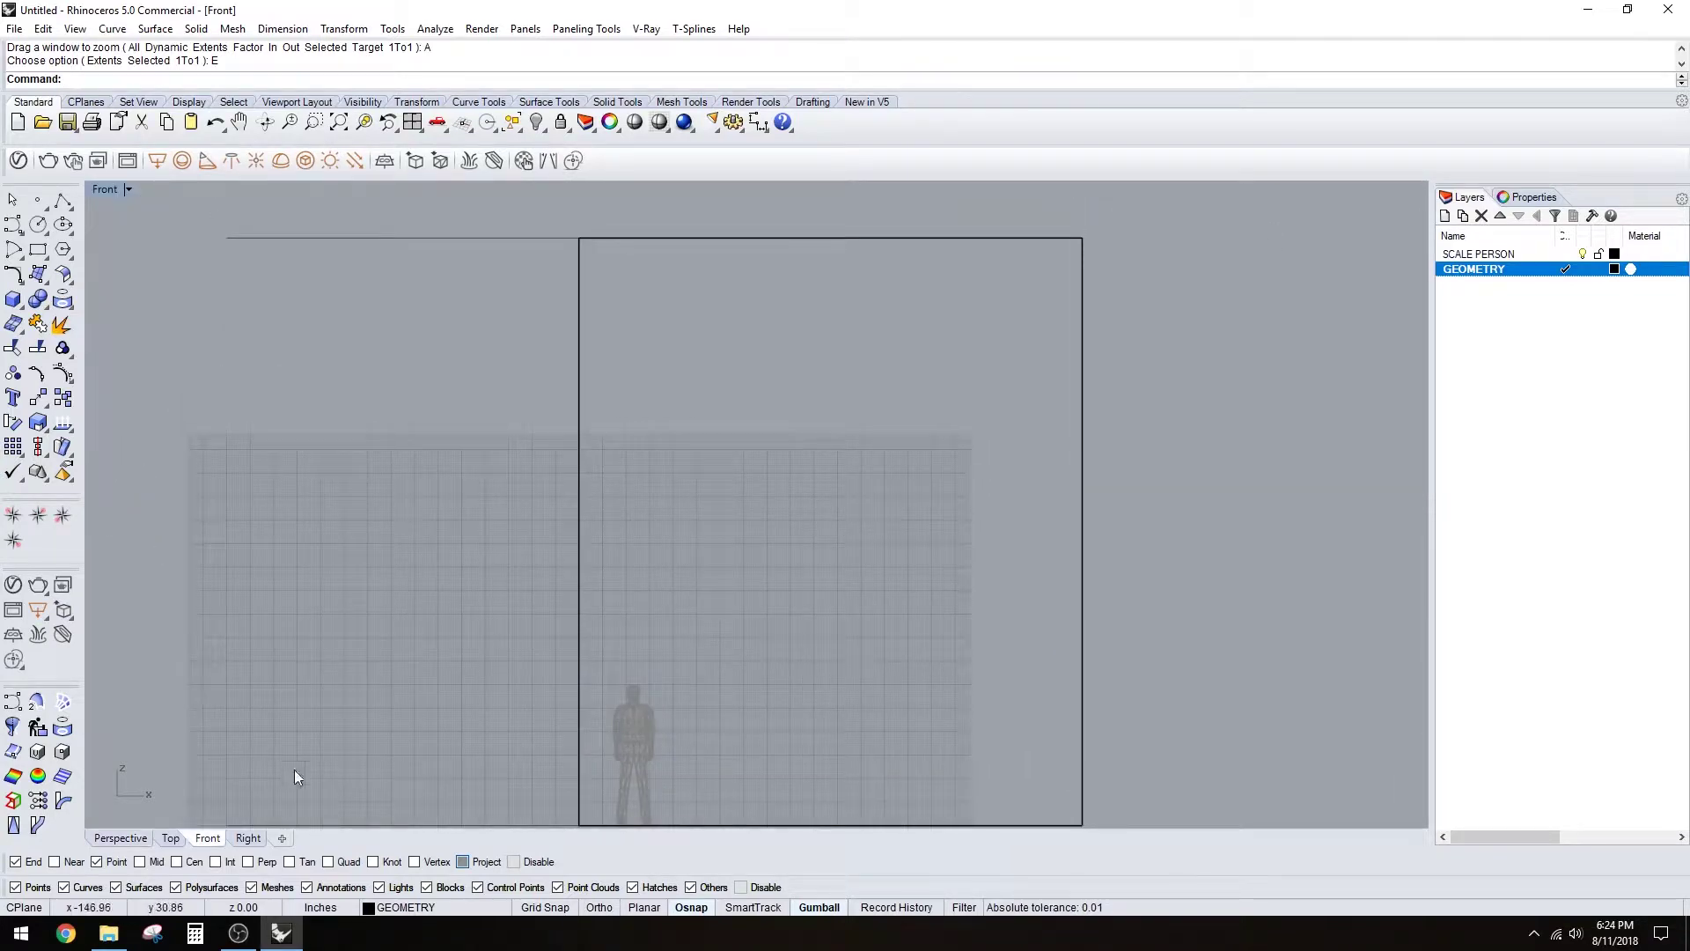
pyautogui.click(483, 862)
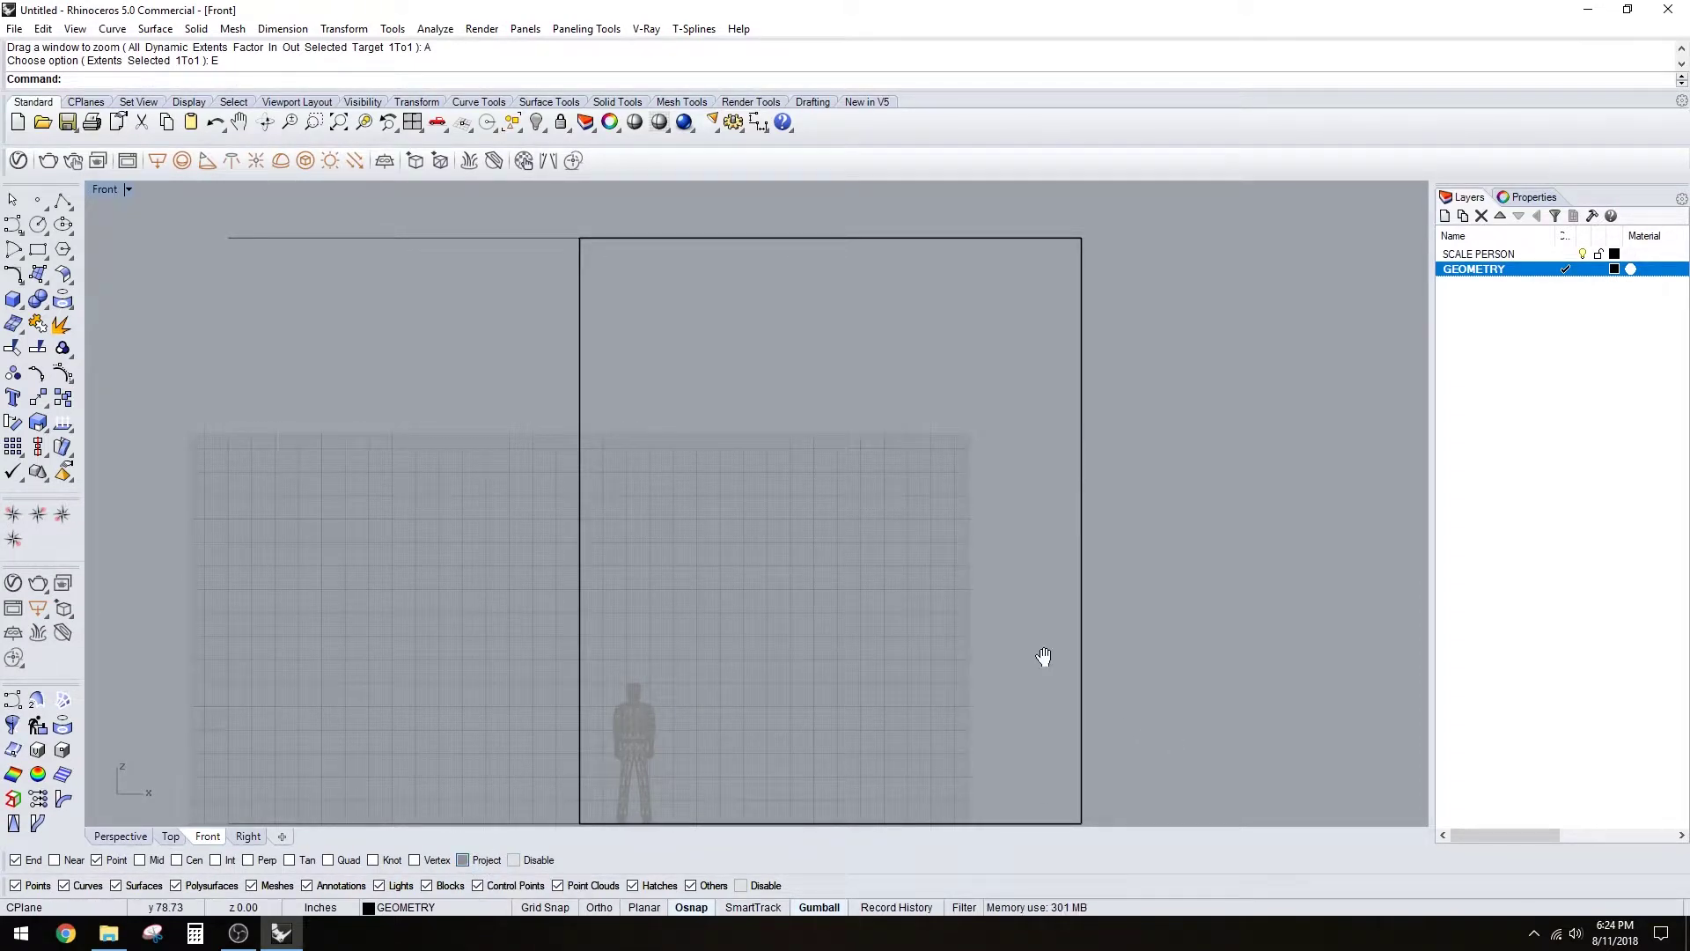
pyautogui.scroll(-1, 1041, 660)
pyautogui.moveTo(948, 669); pyautogui.dragTo(900, 704, button='right')
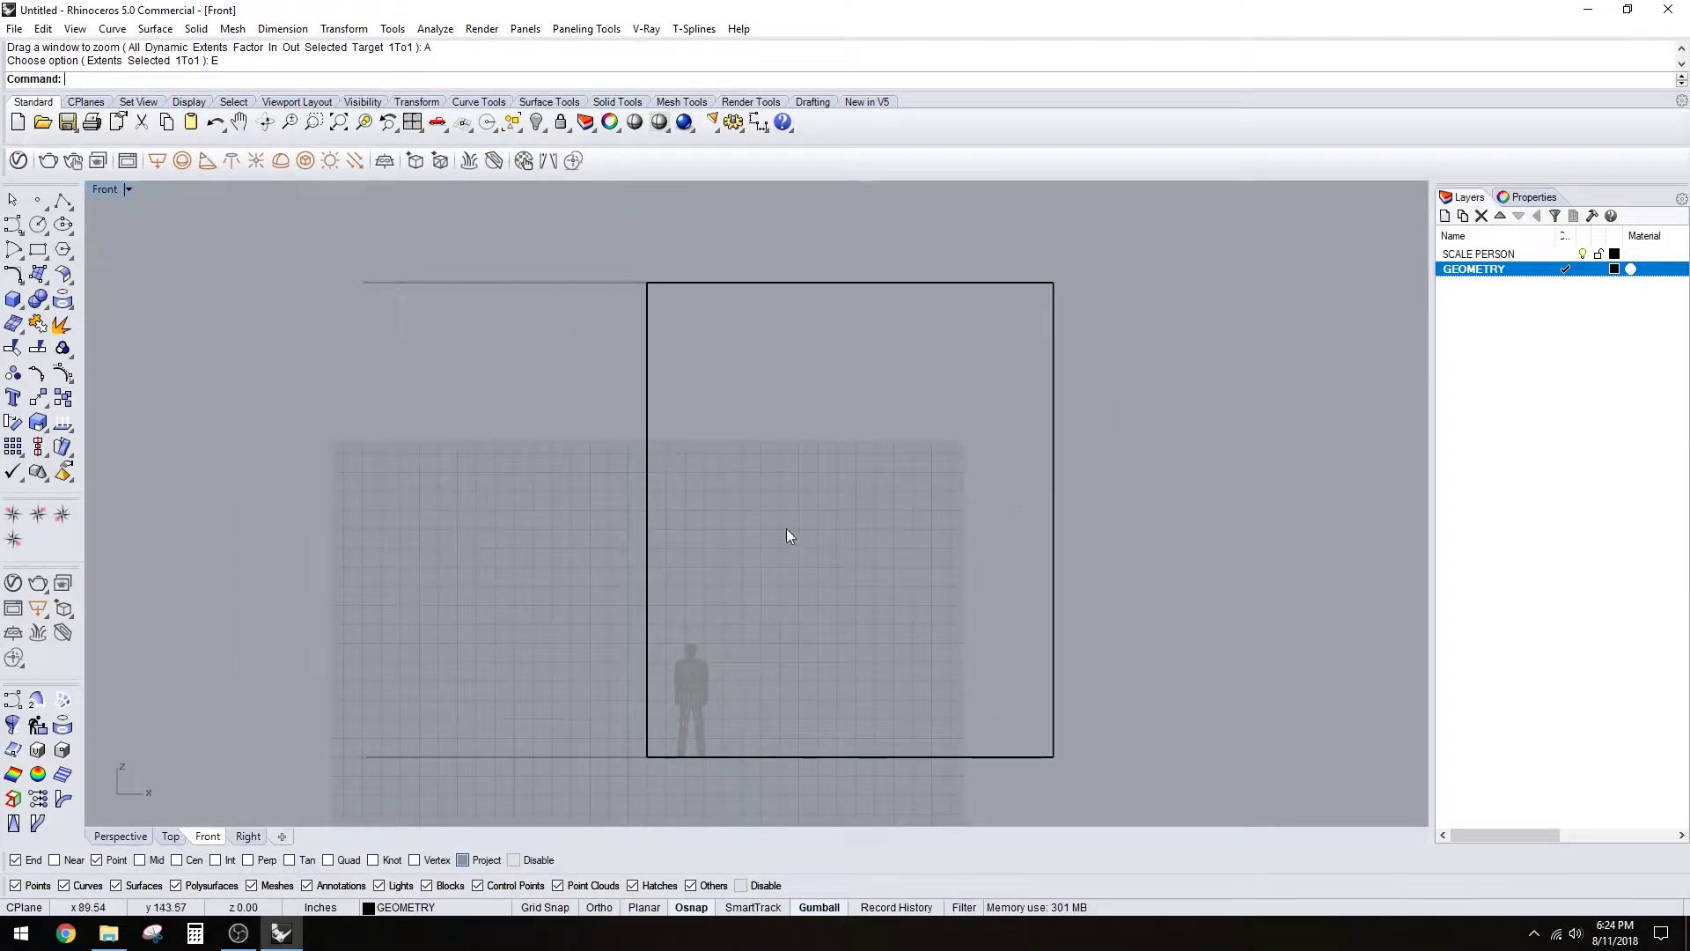
pyautogui.scroll(-3, 643, 478)
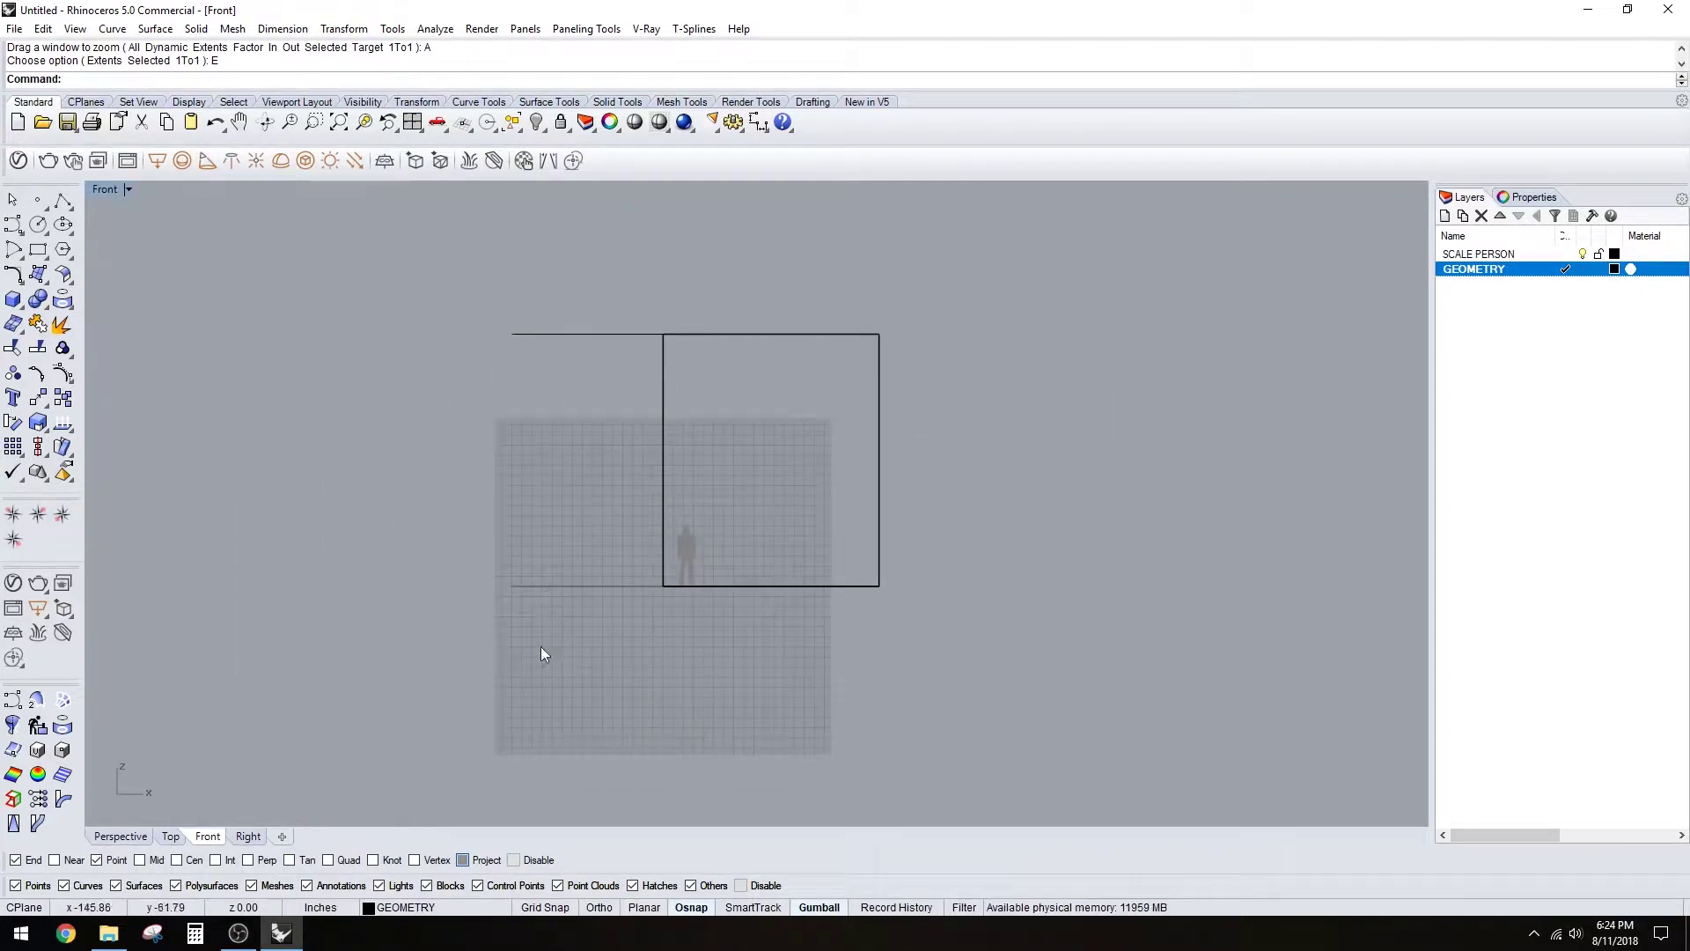
pyautogui.scroll(3, 709, 607)
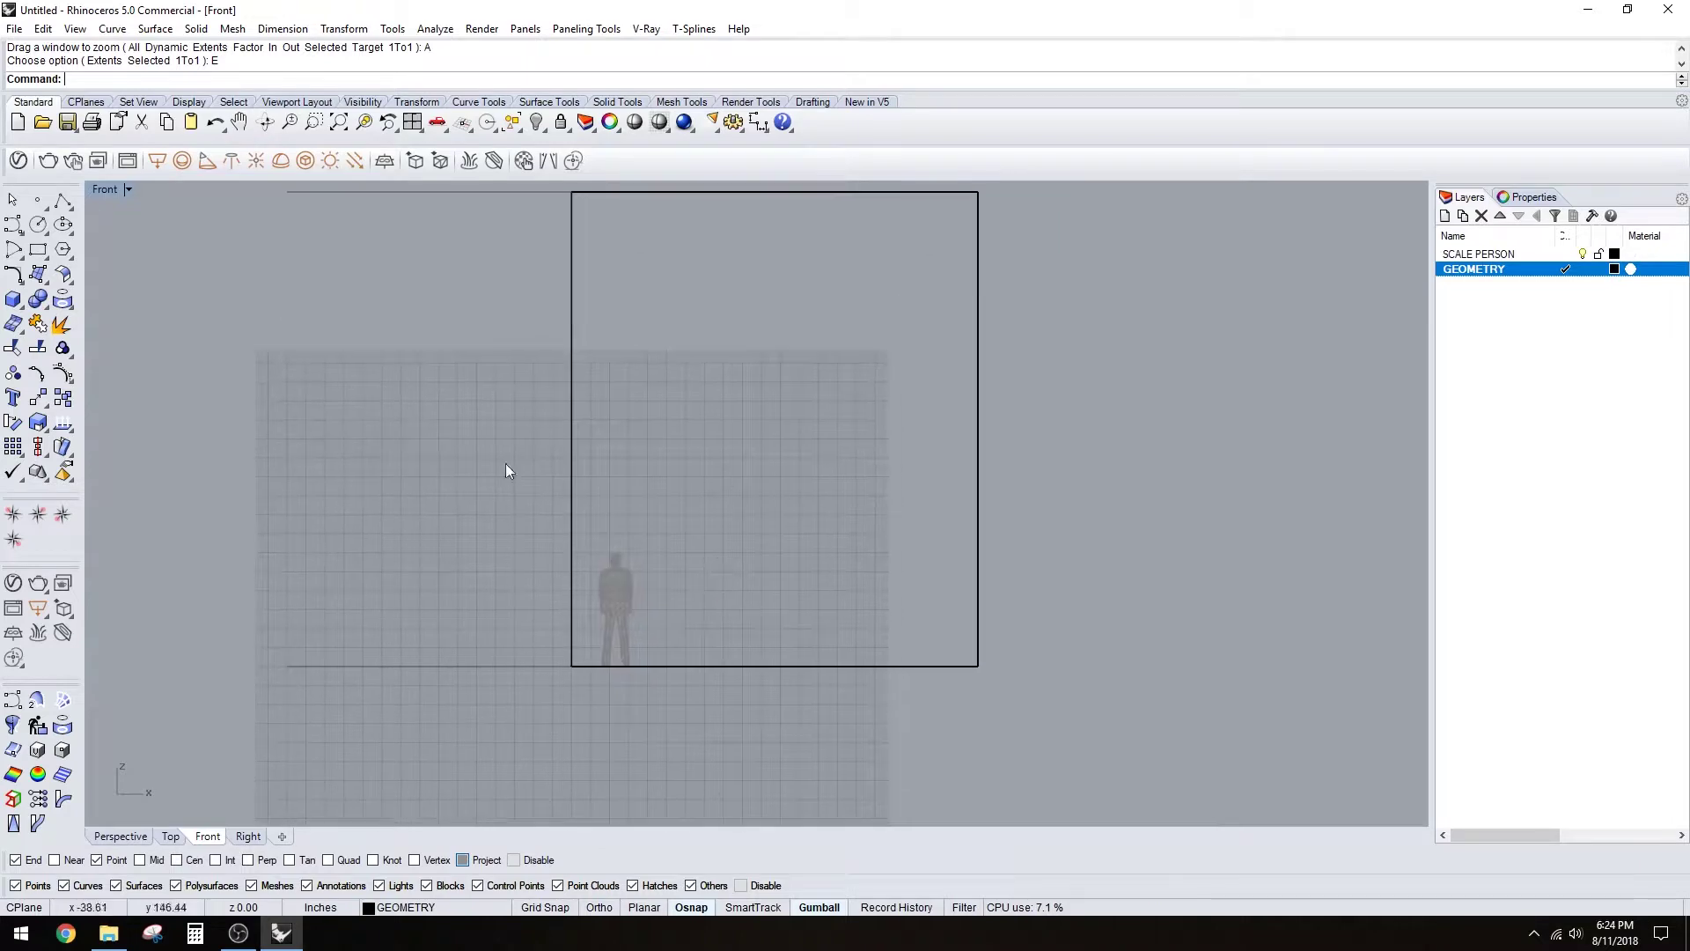
pyautogui.click(18, 231)
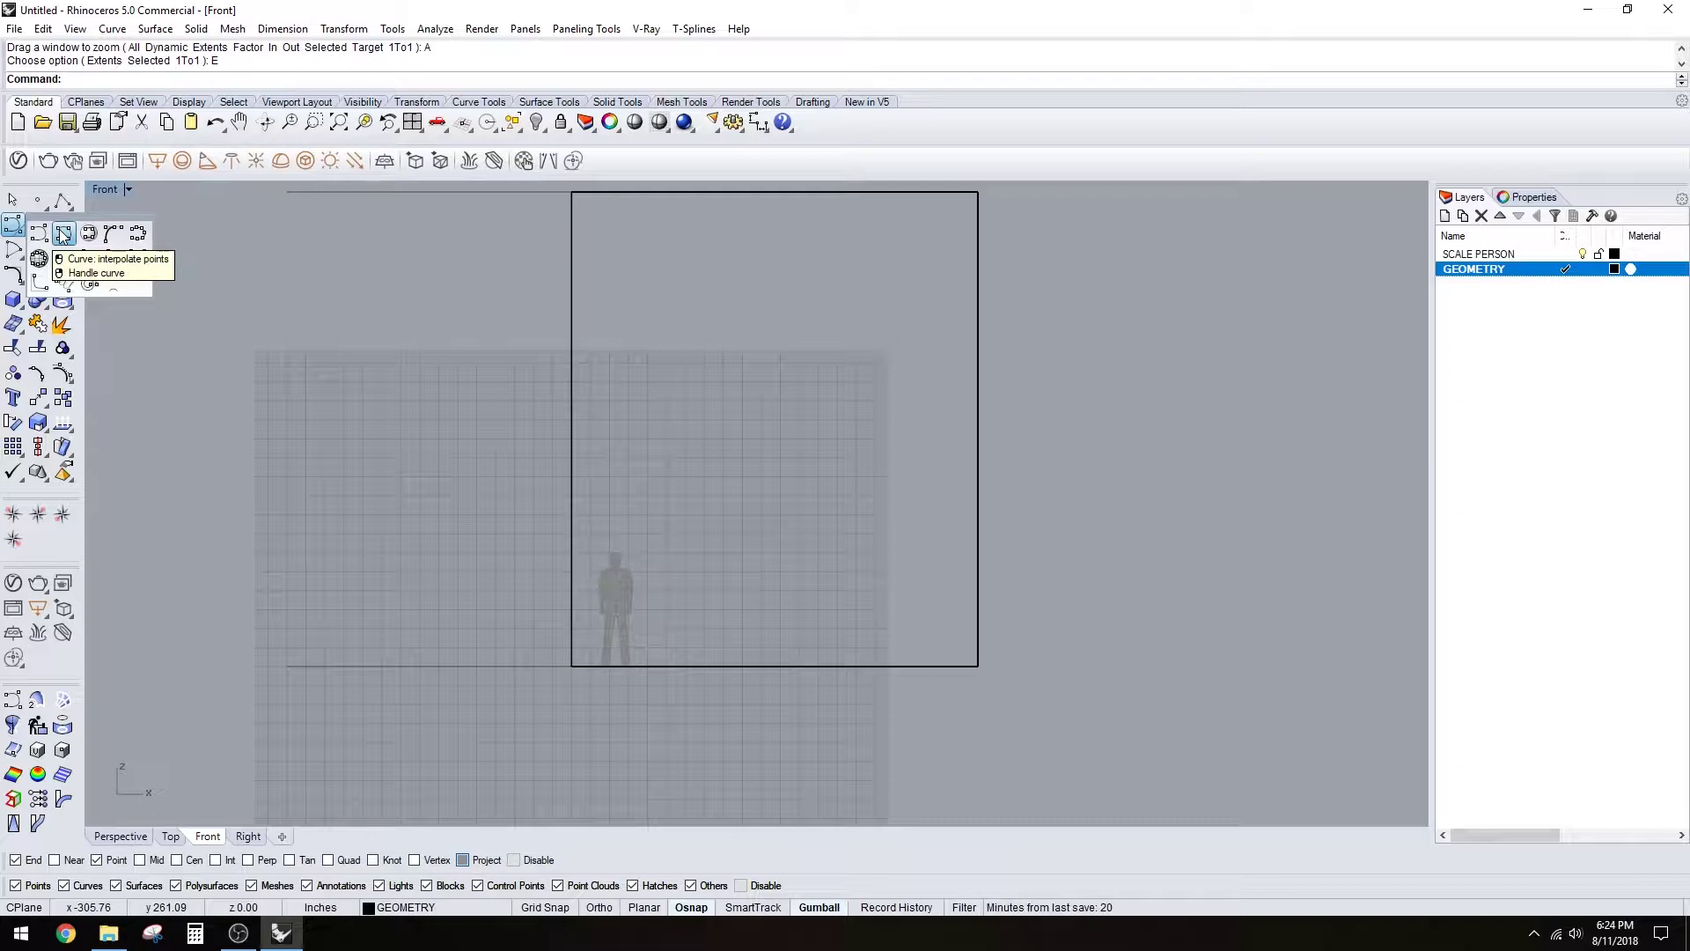
pyautogui.click(62, 232)
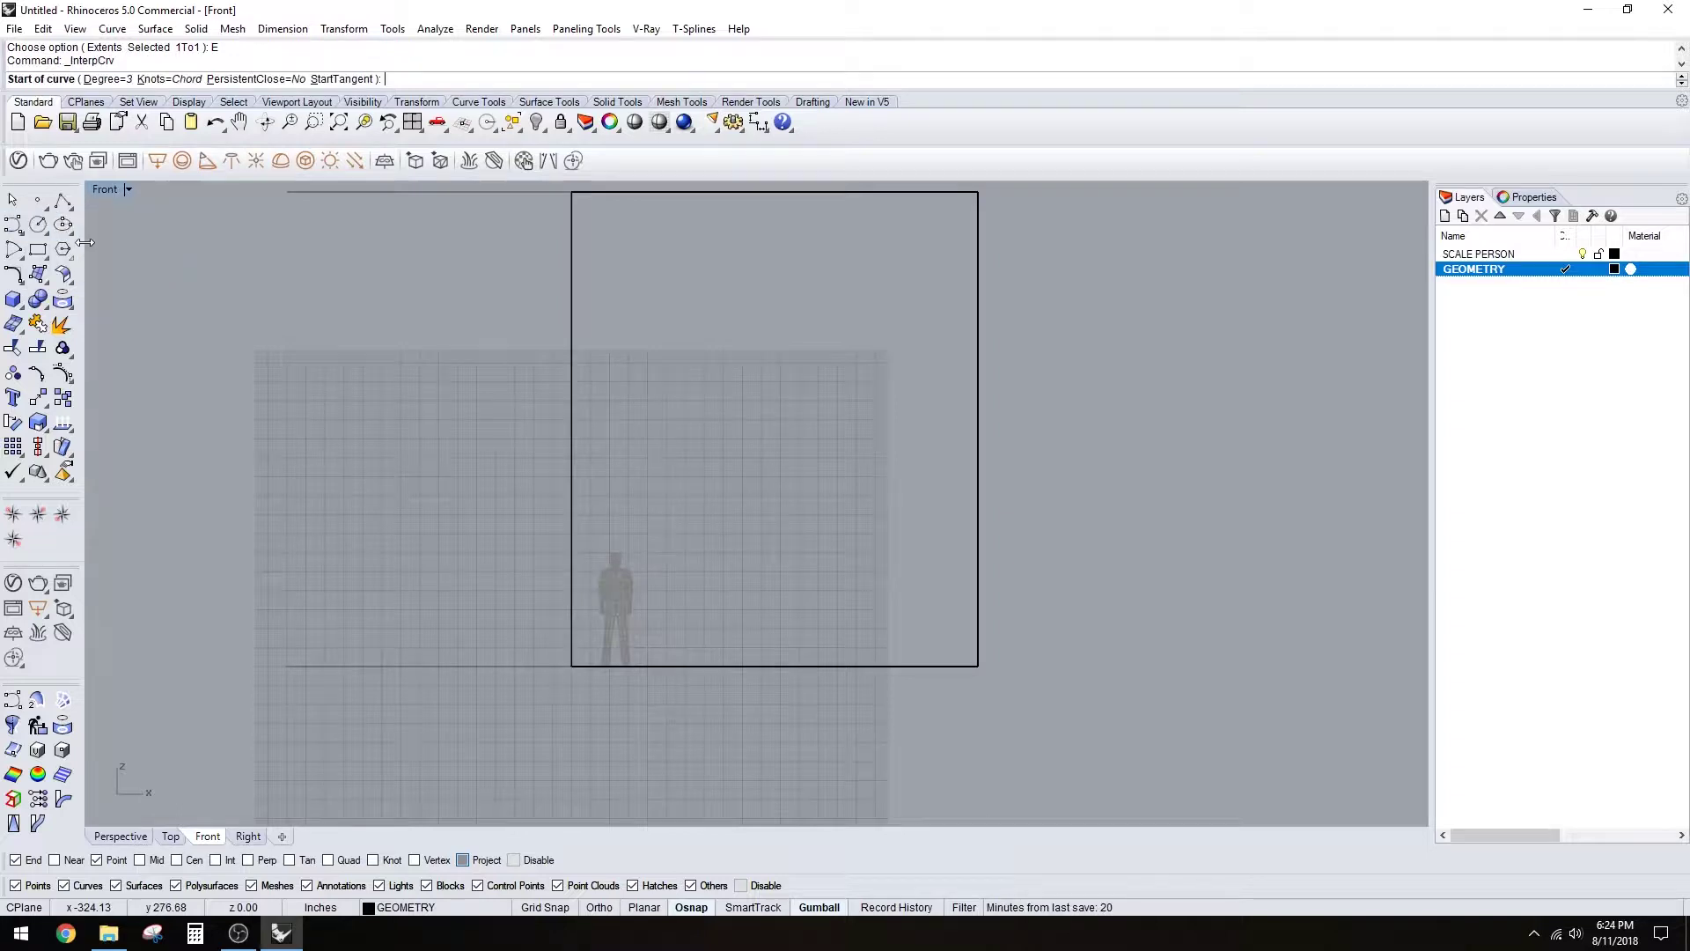
pyautogui.click(979, 666)
pyautogui.click(927, 525)
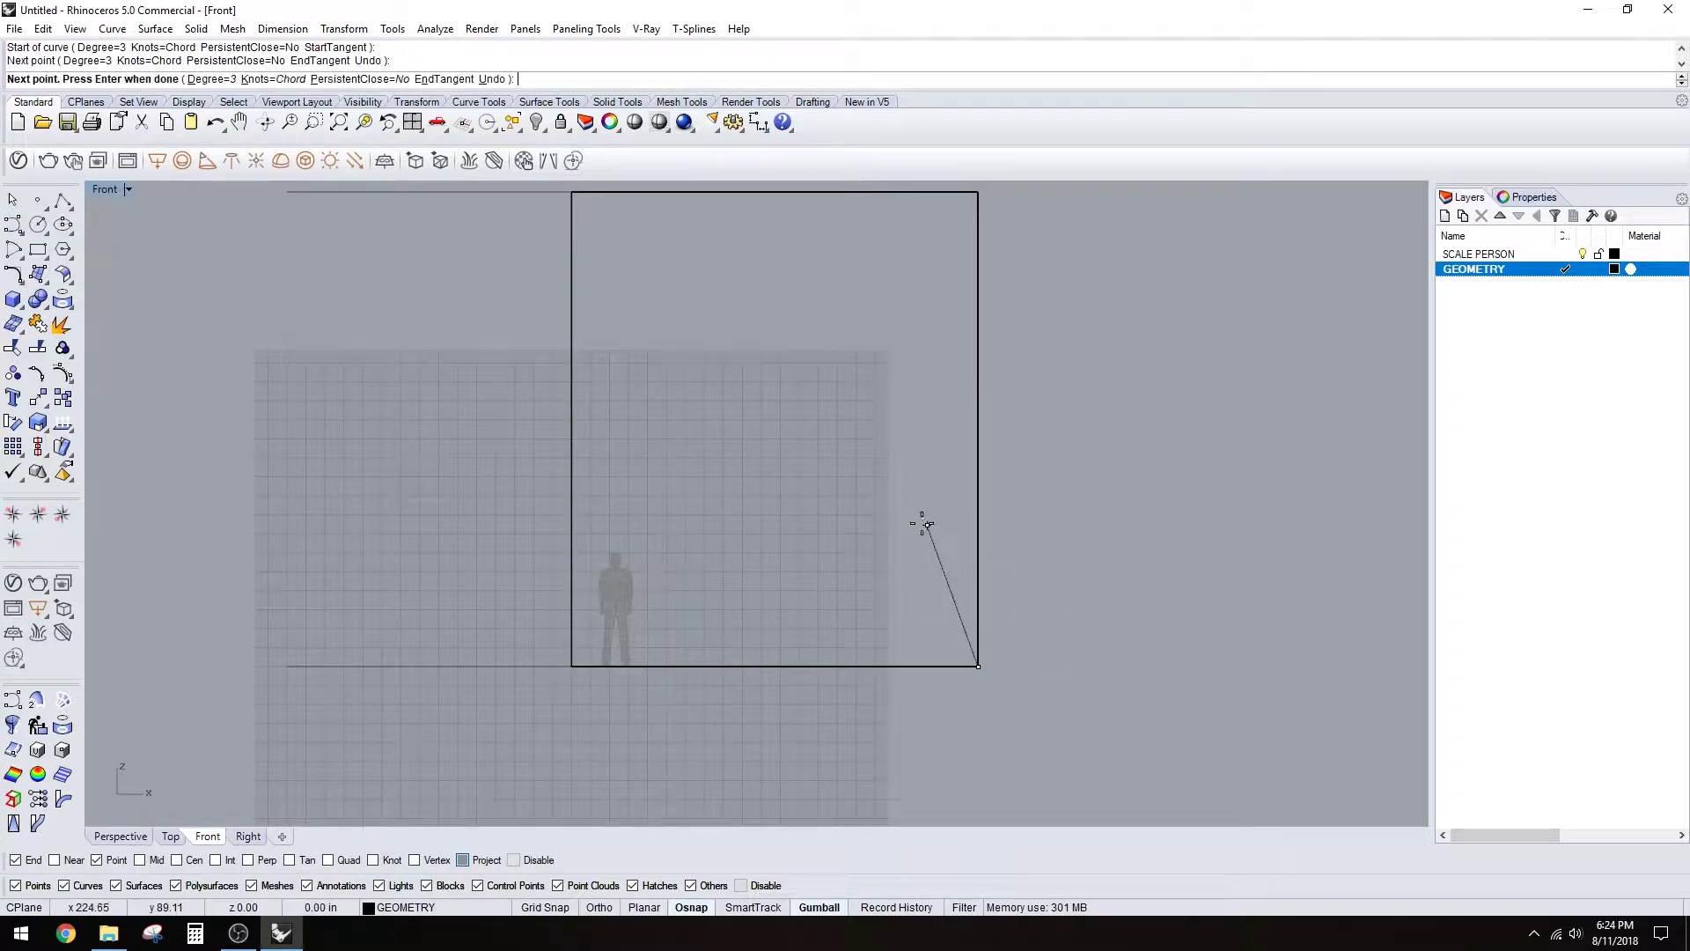
pyautogui.click(781, 417)
pyautogui.click(620, 266)
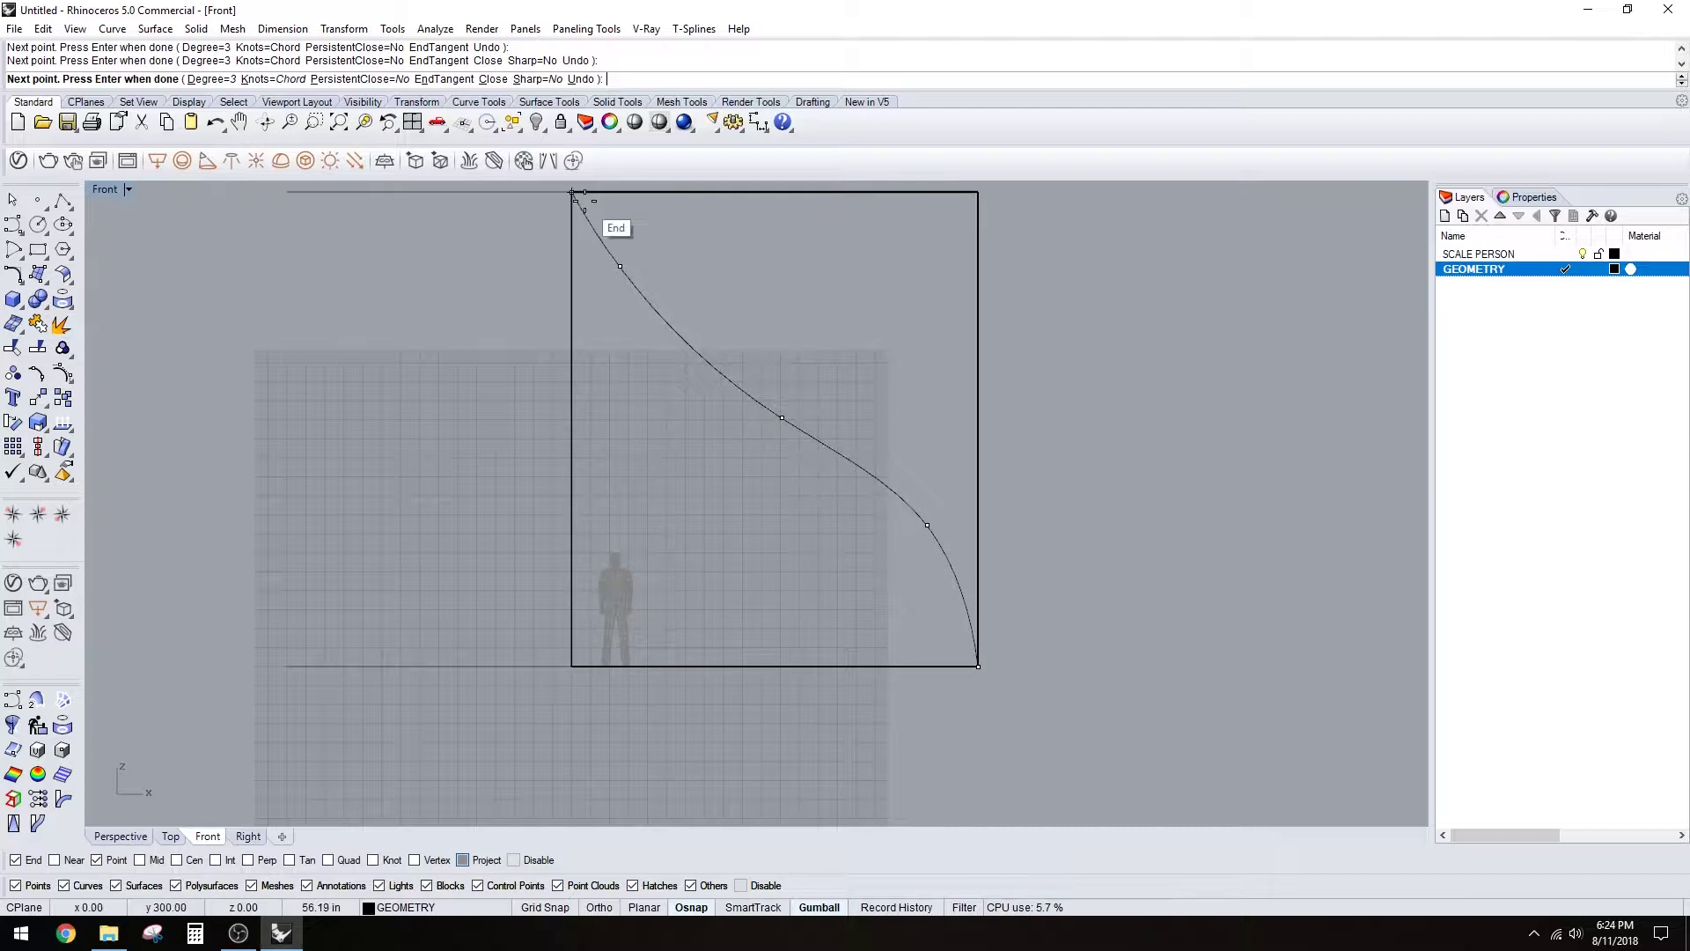
pyautogui.press('Escape')
pyautogui.click(13, 225)
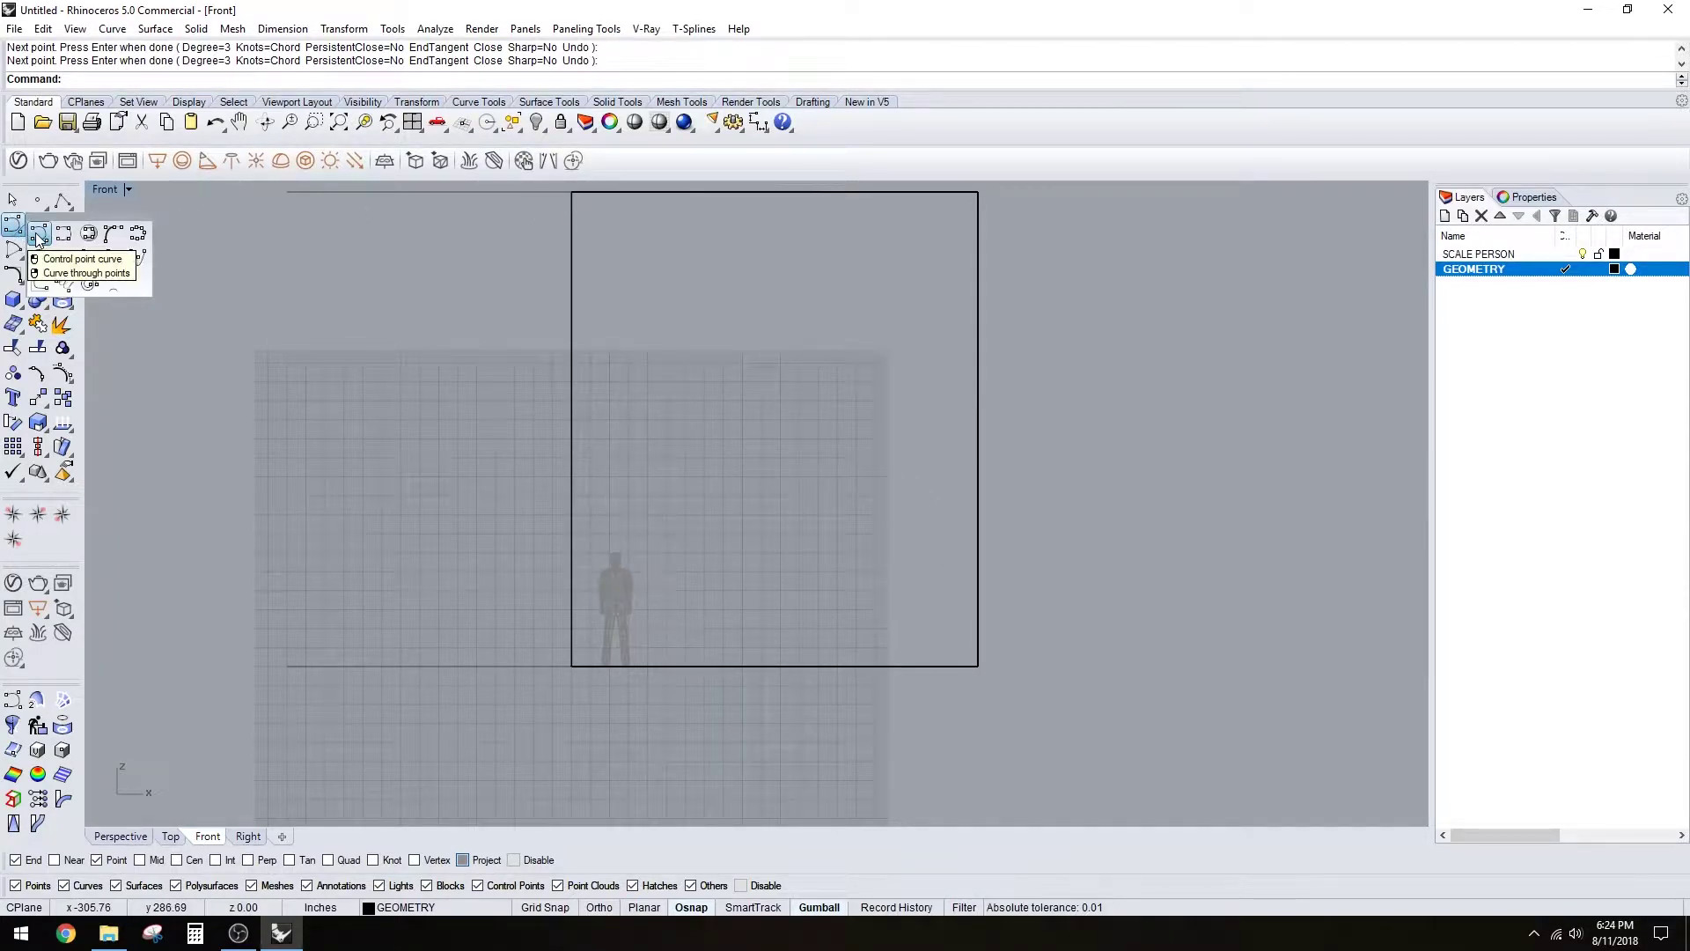
pyautogui.click(38, 234)
pyautogui.click(942, 630)
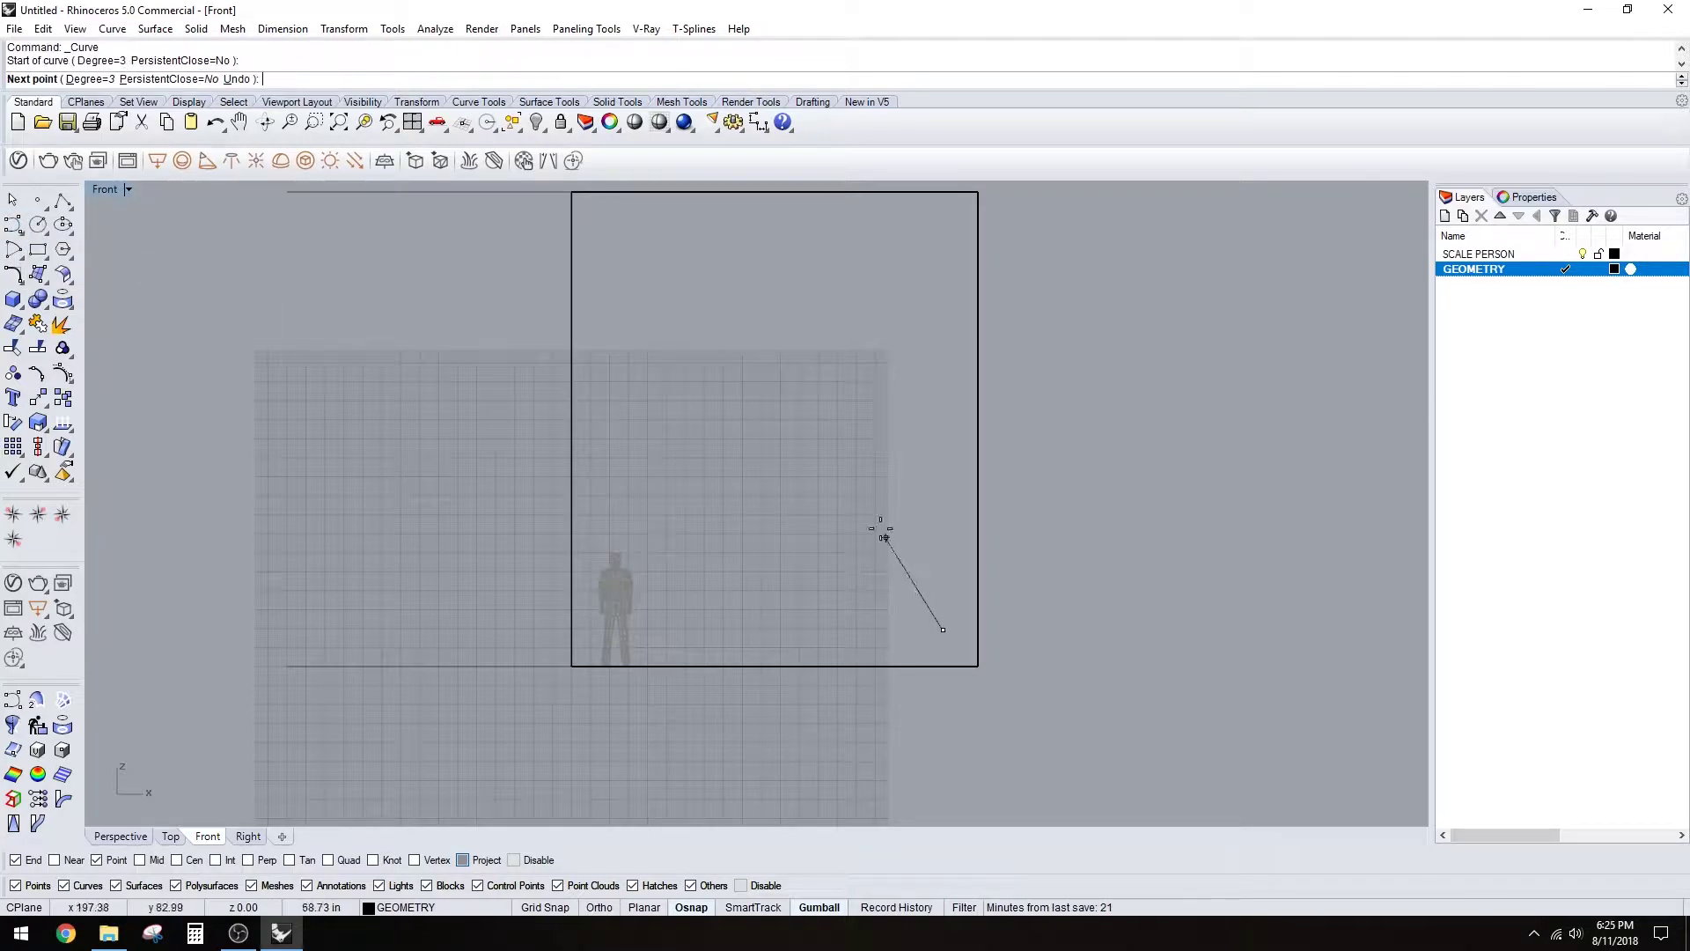
pyautogui.click(913, 459)
pyautogui.click(745, 419)
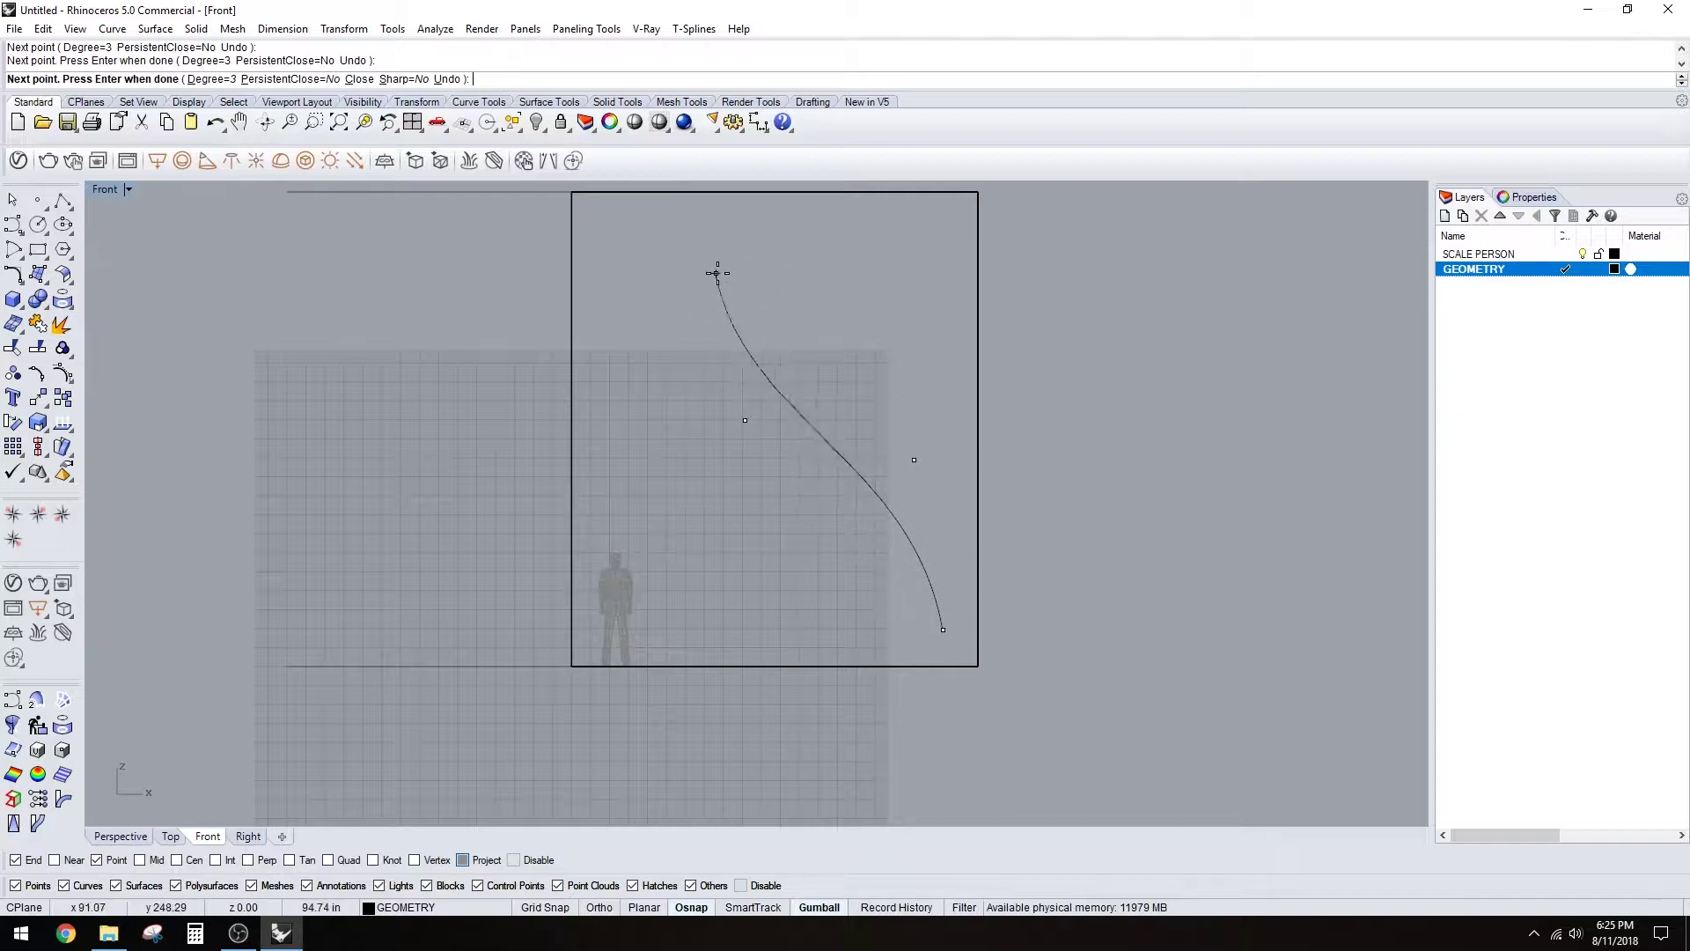
pyautogui.press('Escape')
# - Draw a degree 3 interpolated S-shaped curve from the plane's lower outer corner through three intermediate points to its upper inner corner
pyautogui.click(19, 227)
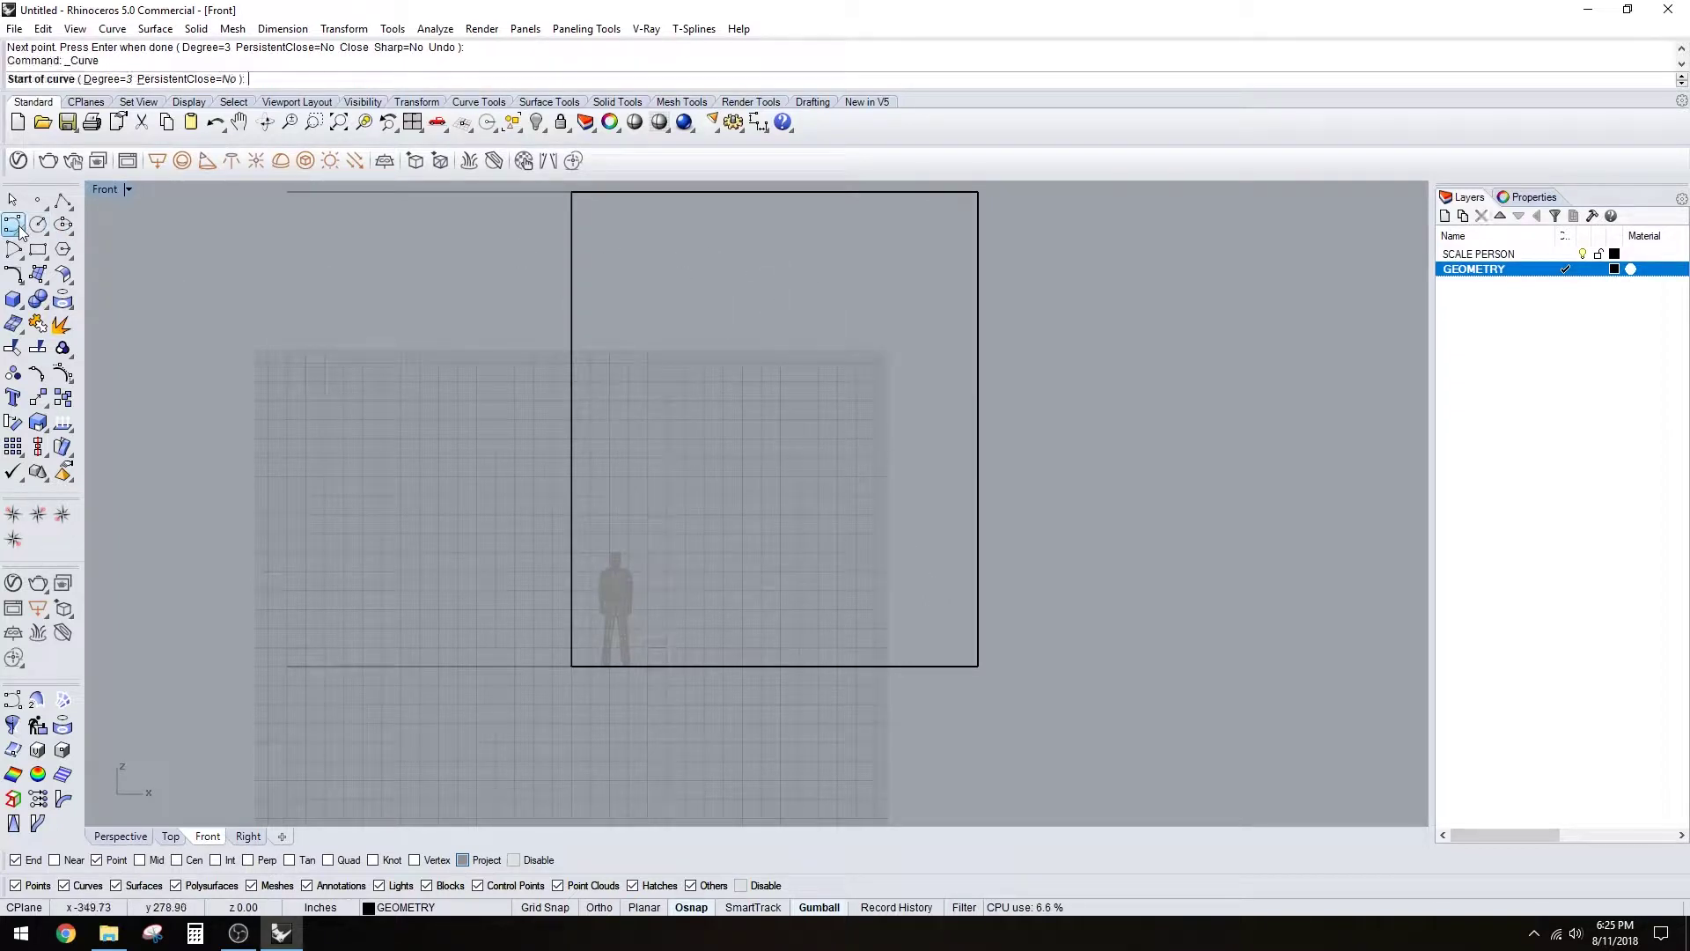
pyautogui.click(24, 231)
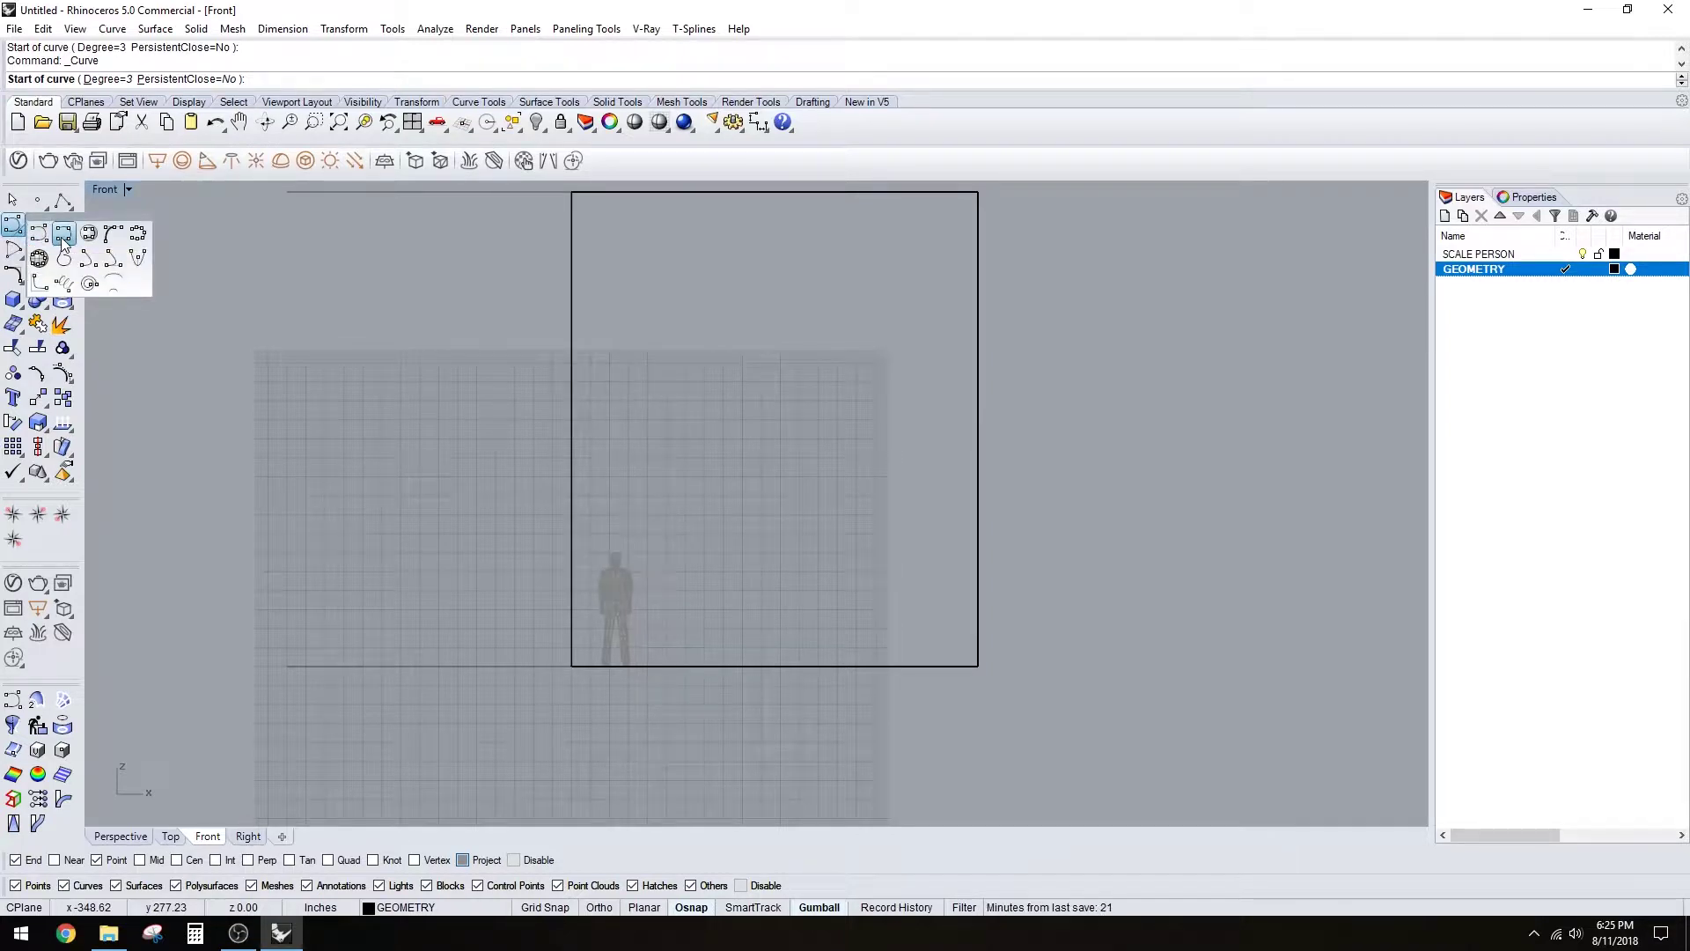
pyautogui.click(62, 234)
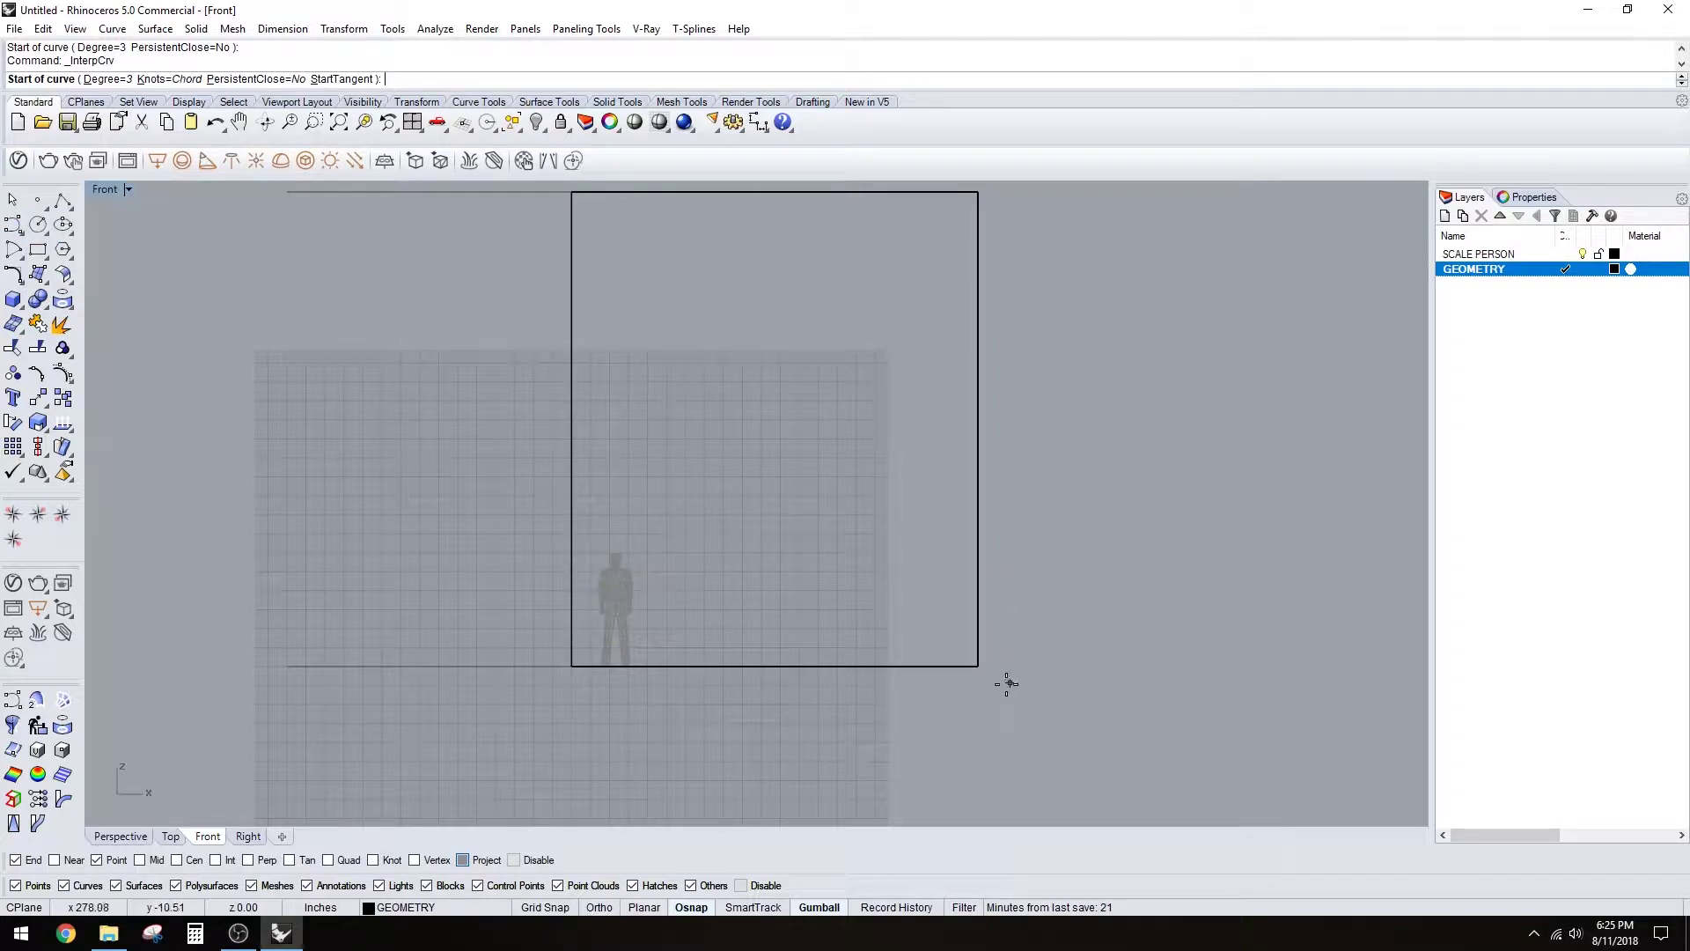
pyautogui.click(977, 666)
pyautogui.click(945, 545)
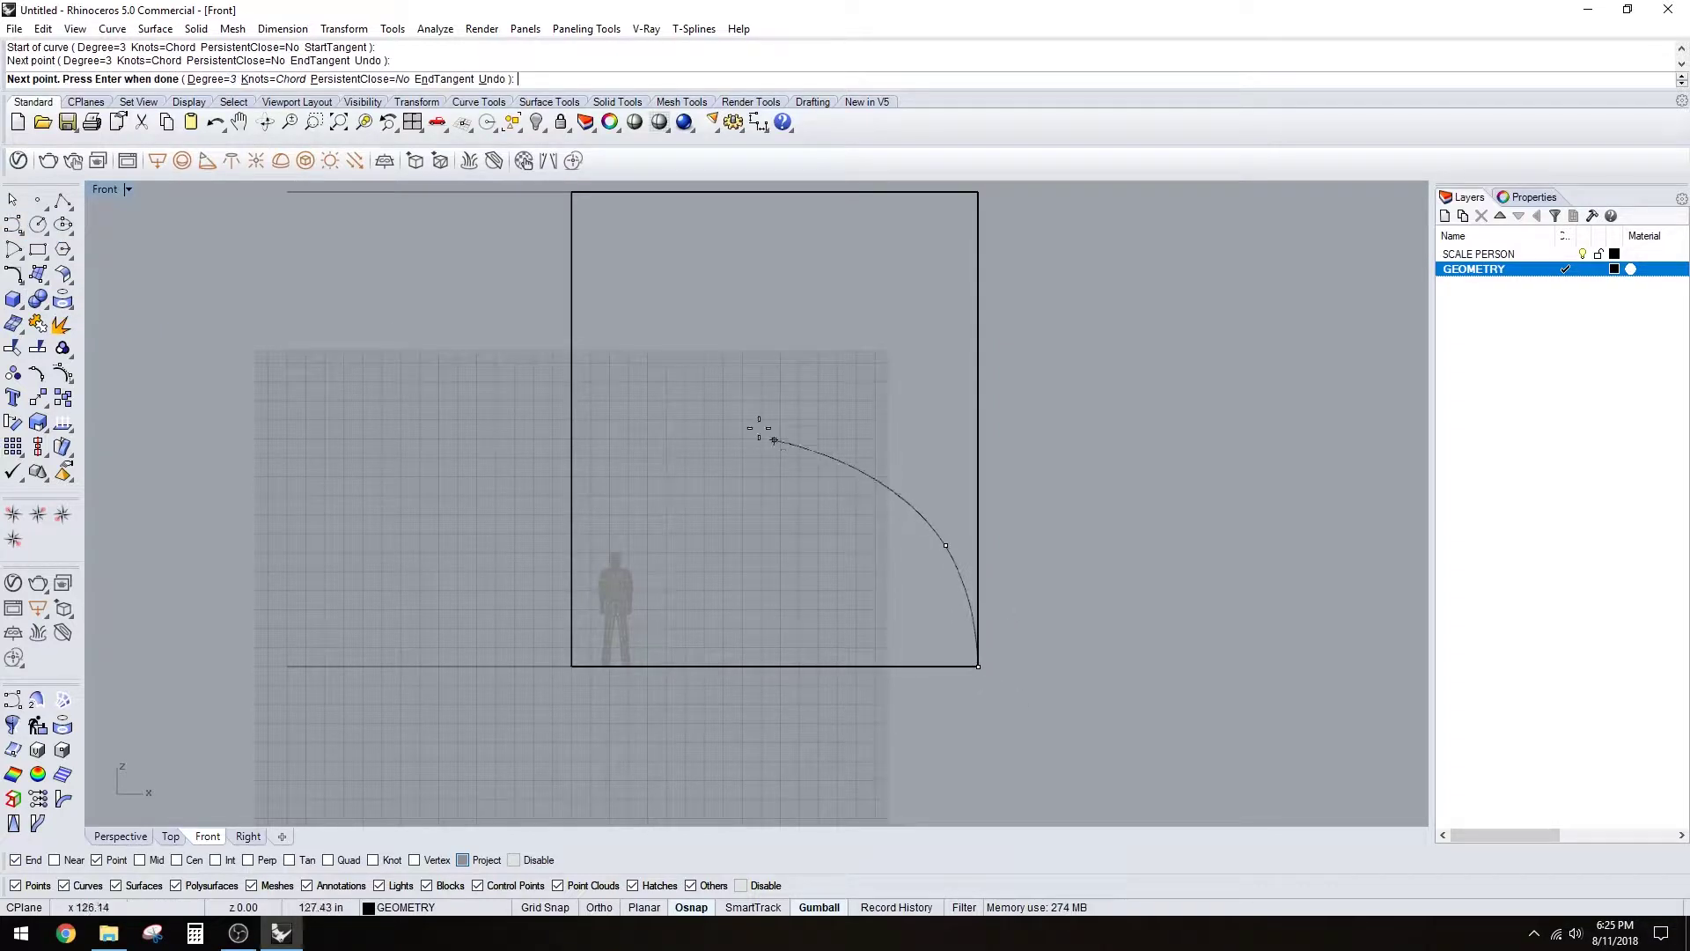
pyautogui.click(720, 380)
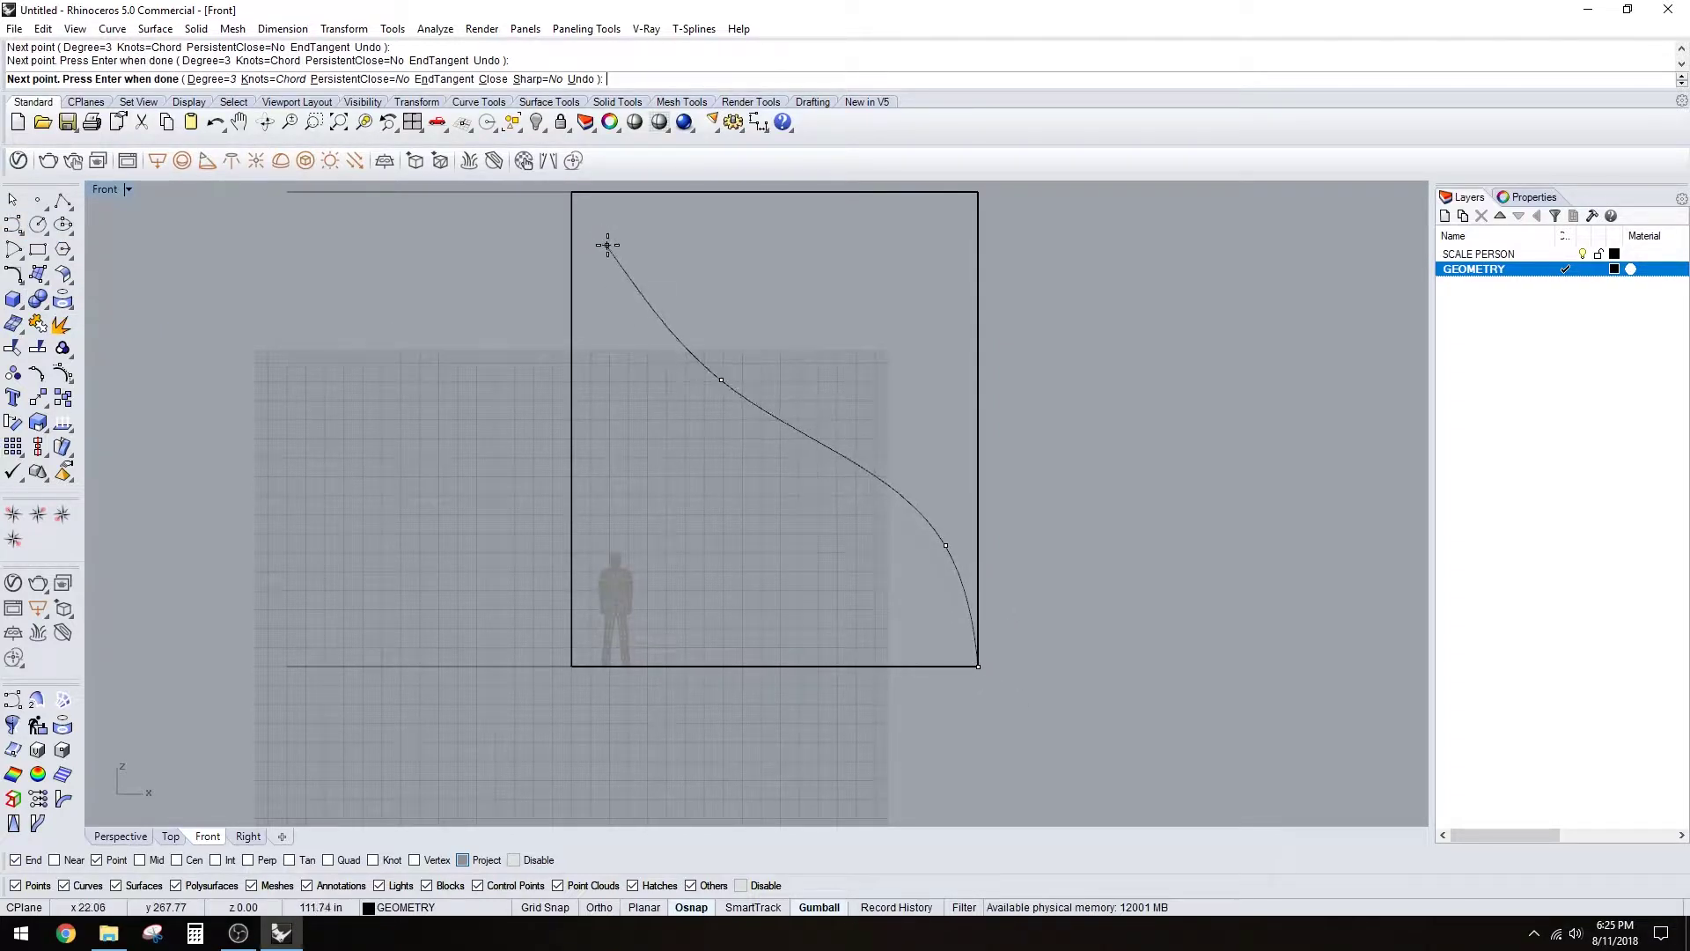
pyautogui.click(592, 242)
pyautogui.click(573, 192)
pyautogui.moveTo(690, 214); pyautogui.dragTo(660, 393, button='right')
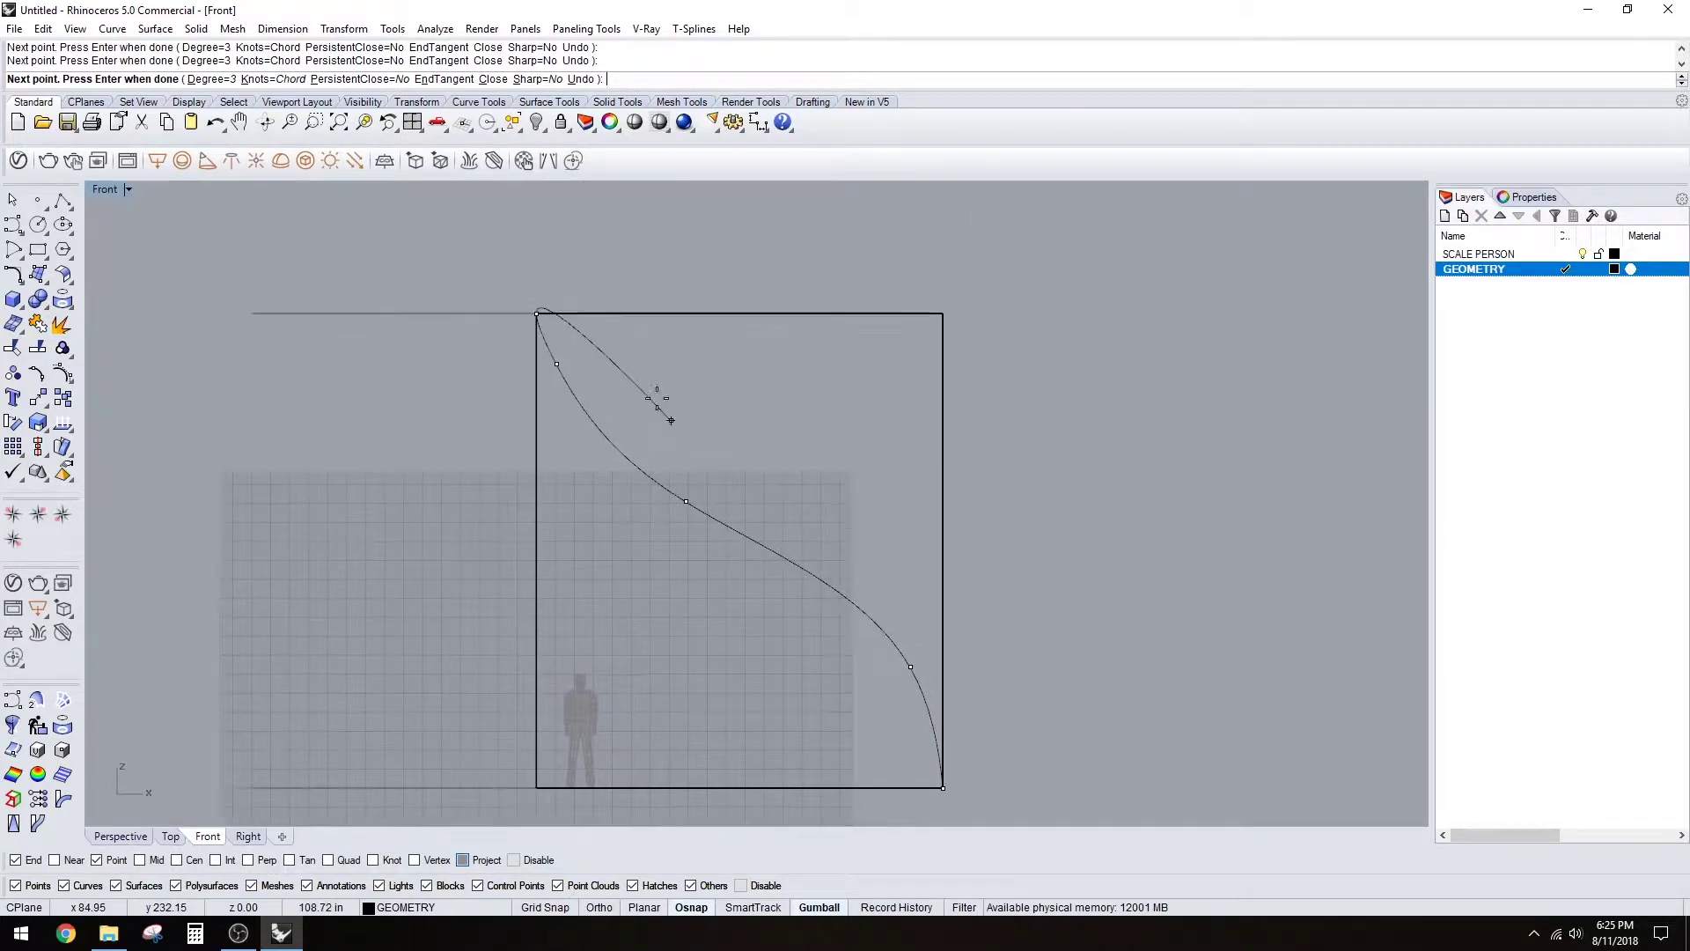
pyautogui.press('Return')
# - Leave the Front view and maximize the Perspective viewport, with nothing selected
pyautogui.doubleClick(106, 190)
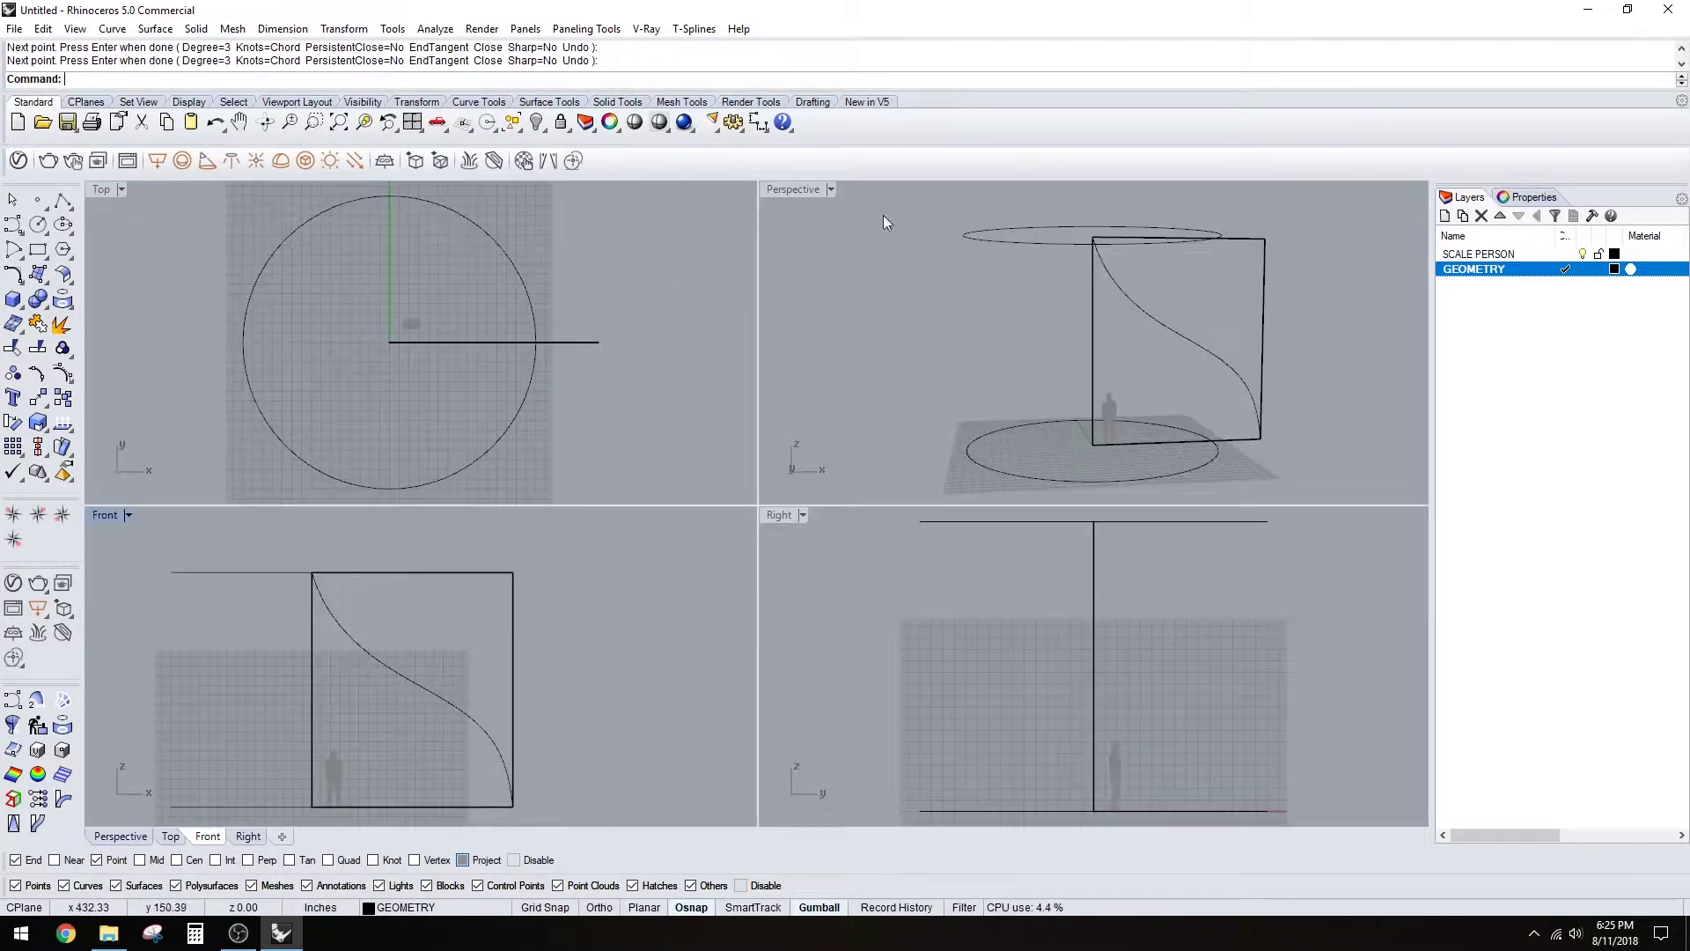
pyautogui.doubleClick(786, 195)
pyautogui.moveTo(784, 215); pyautogui.dragTo(1049, 421, button='right')
pyautogui.click(1047, 422)
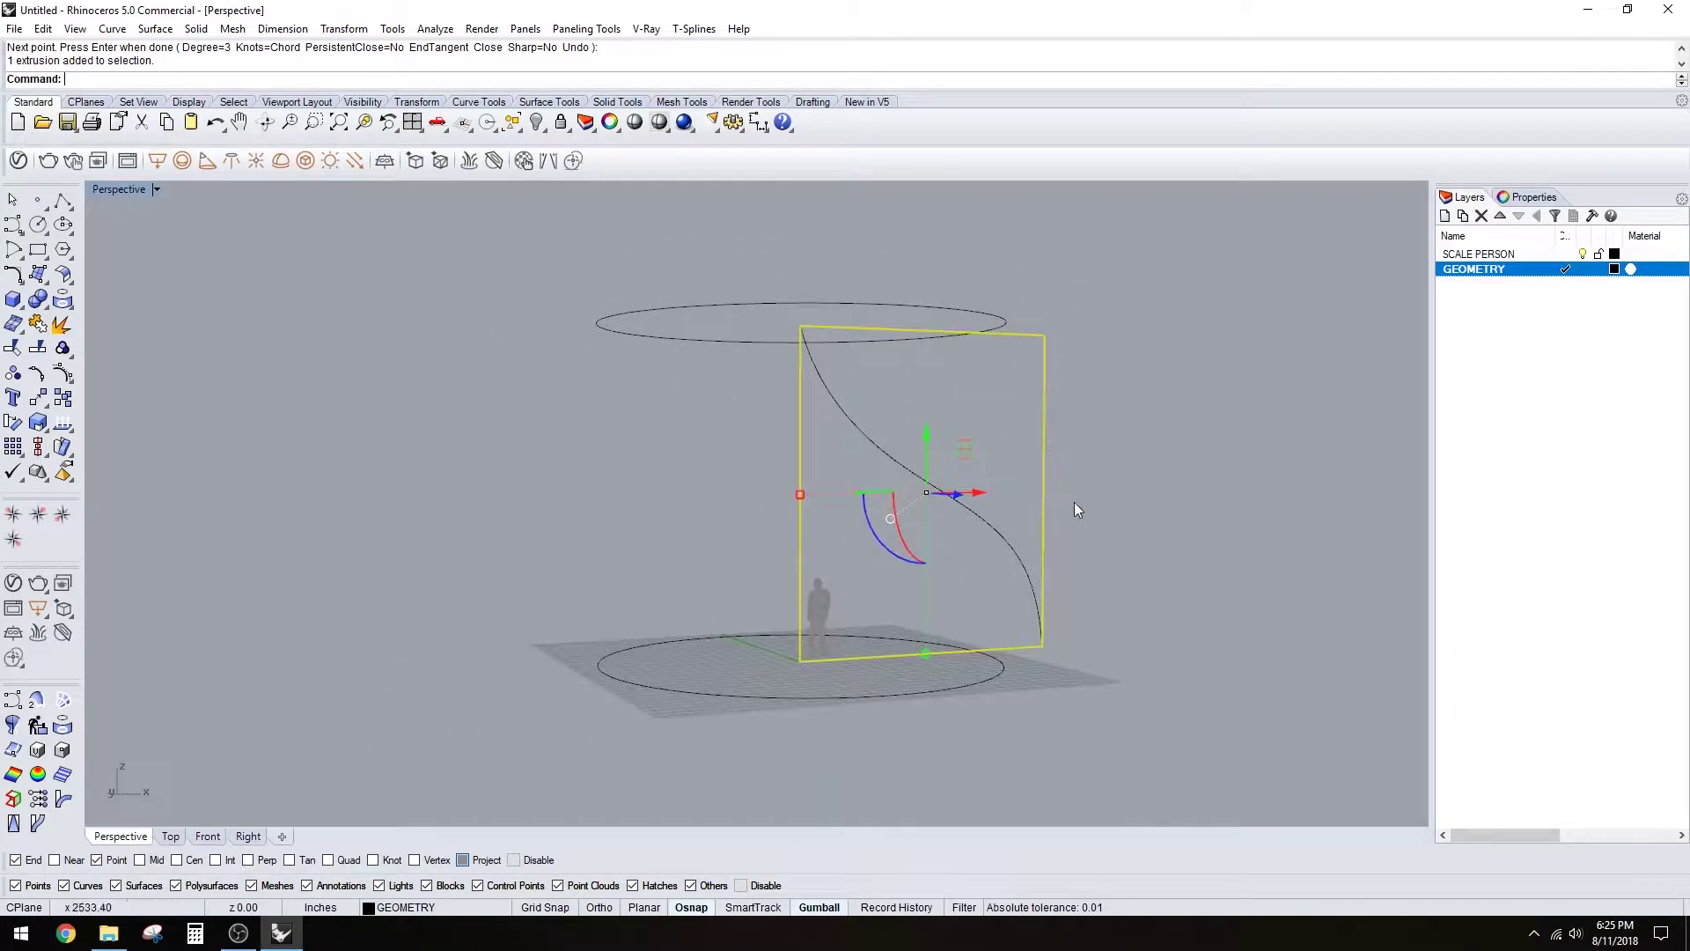
pyautogui.moveTo(1099, 511); pyautogui.dragTo(1102, 590, button='right')
pyautogui.click(1102, 591)
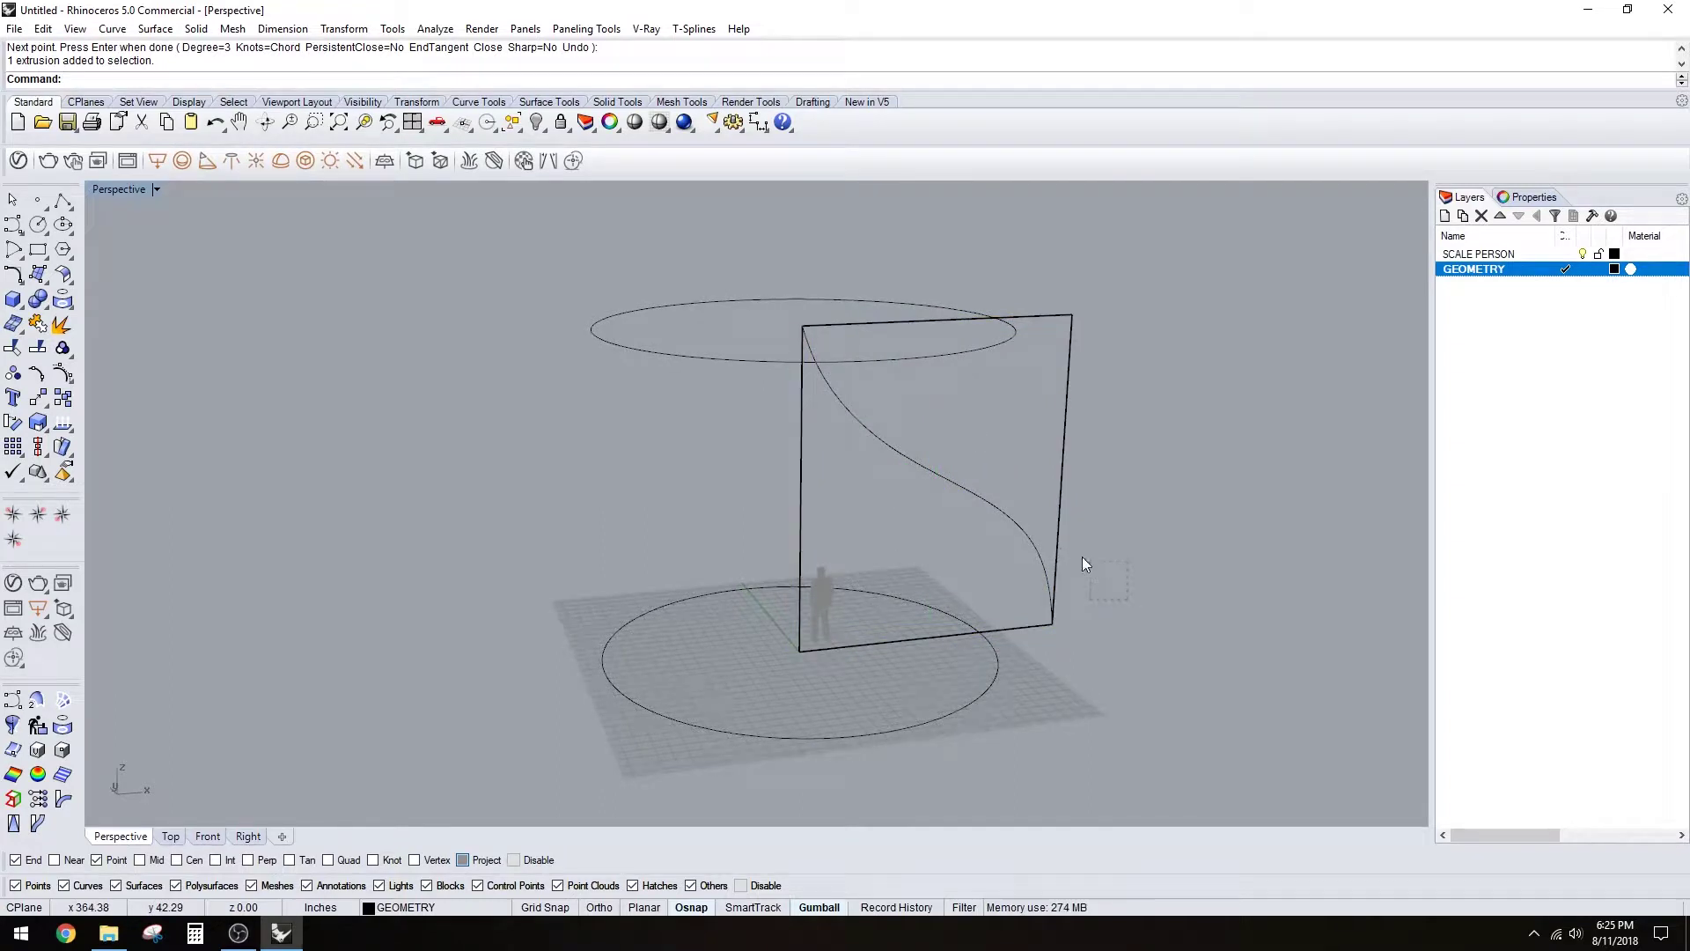
# - Scale the vertical plane and the profile curve together from the origin, bringing the plane's lower outer corner in to the ground circle
pyautogui.click(1029, 540)
pyautogui.click(1147, 573)
pyautogui.moveTo(1132, 612); pyautogui.dragTo(1032, 574)
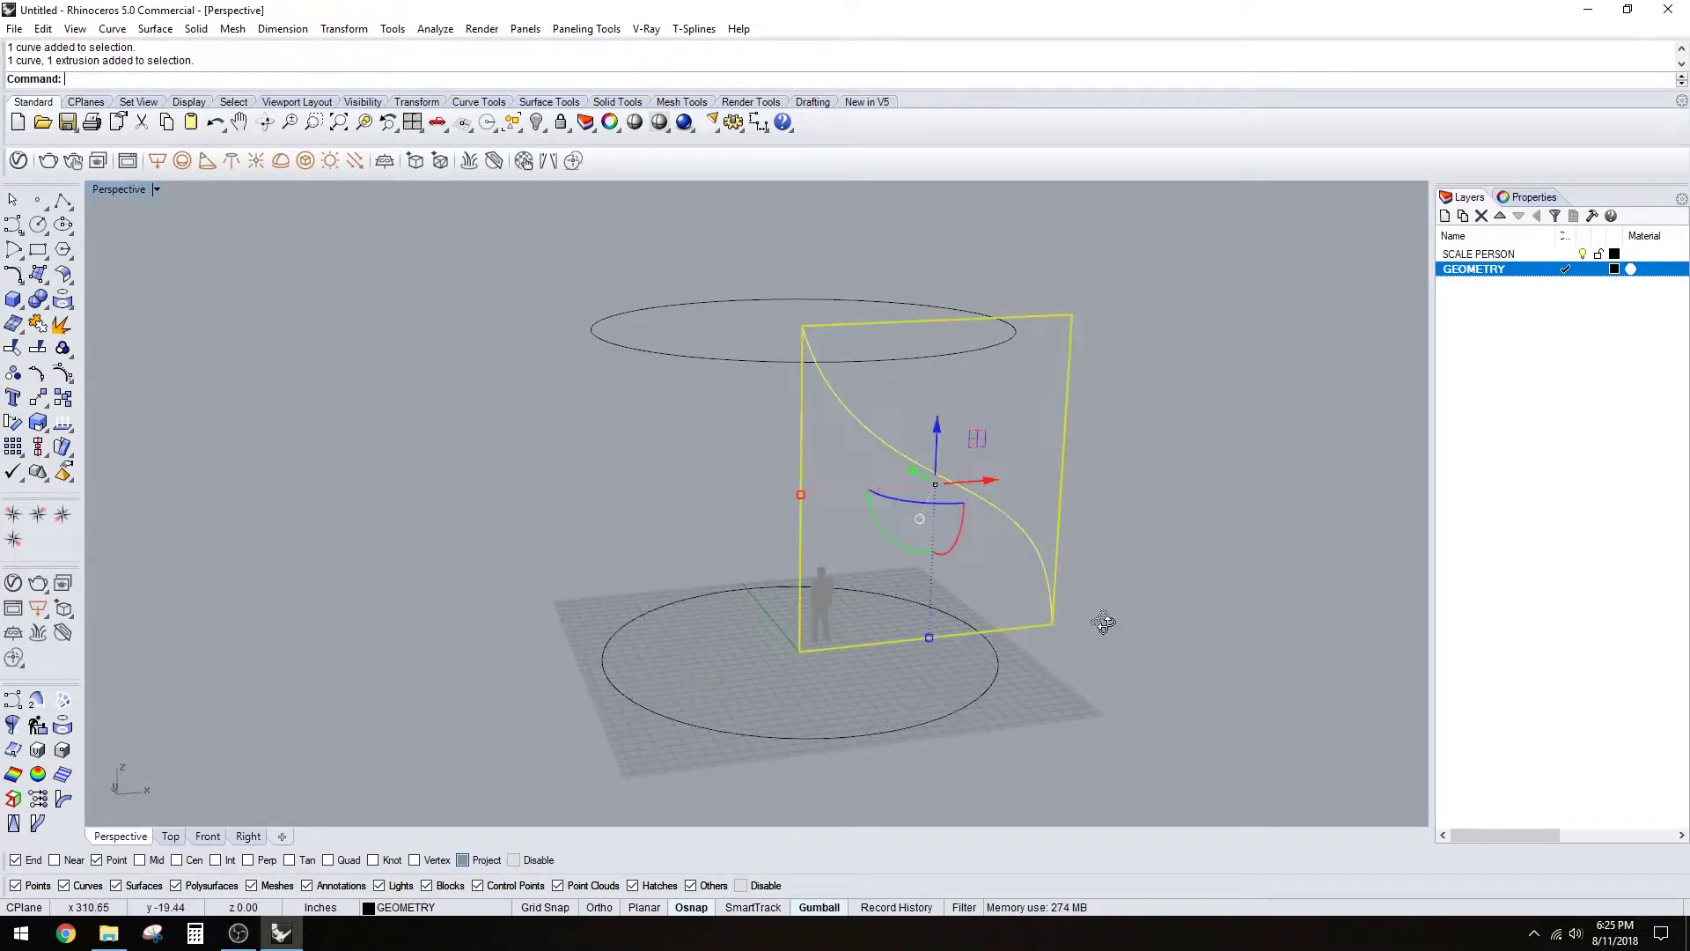
pyautogui.moveTo(1102, 621); pyautogui.dragTo(1084, 634, button='right')
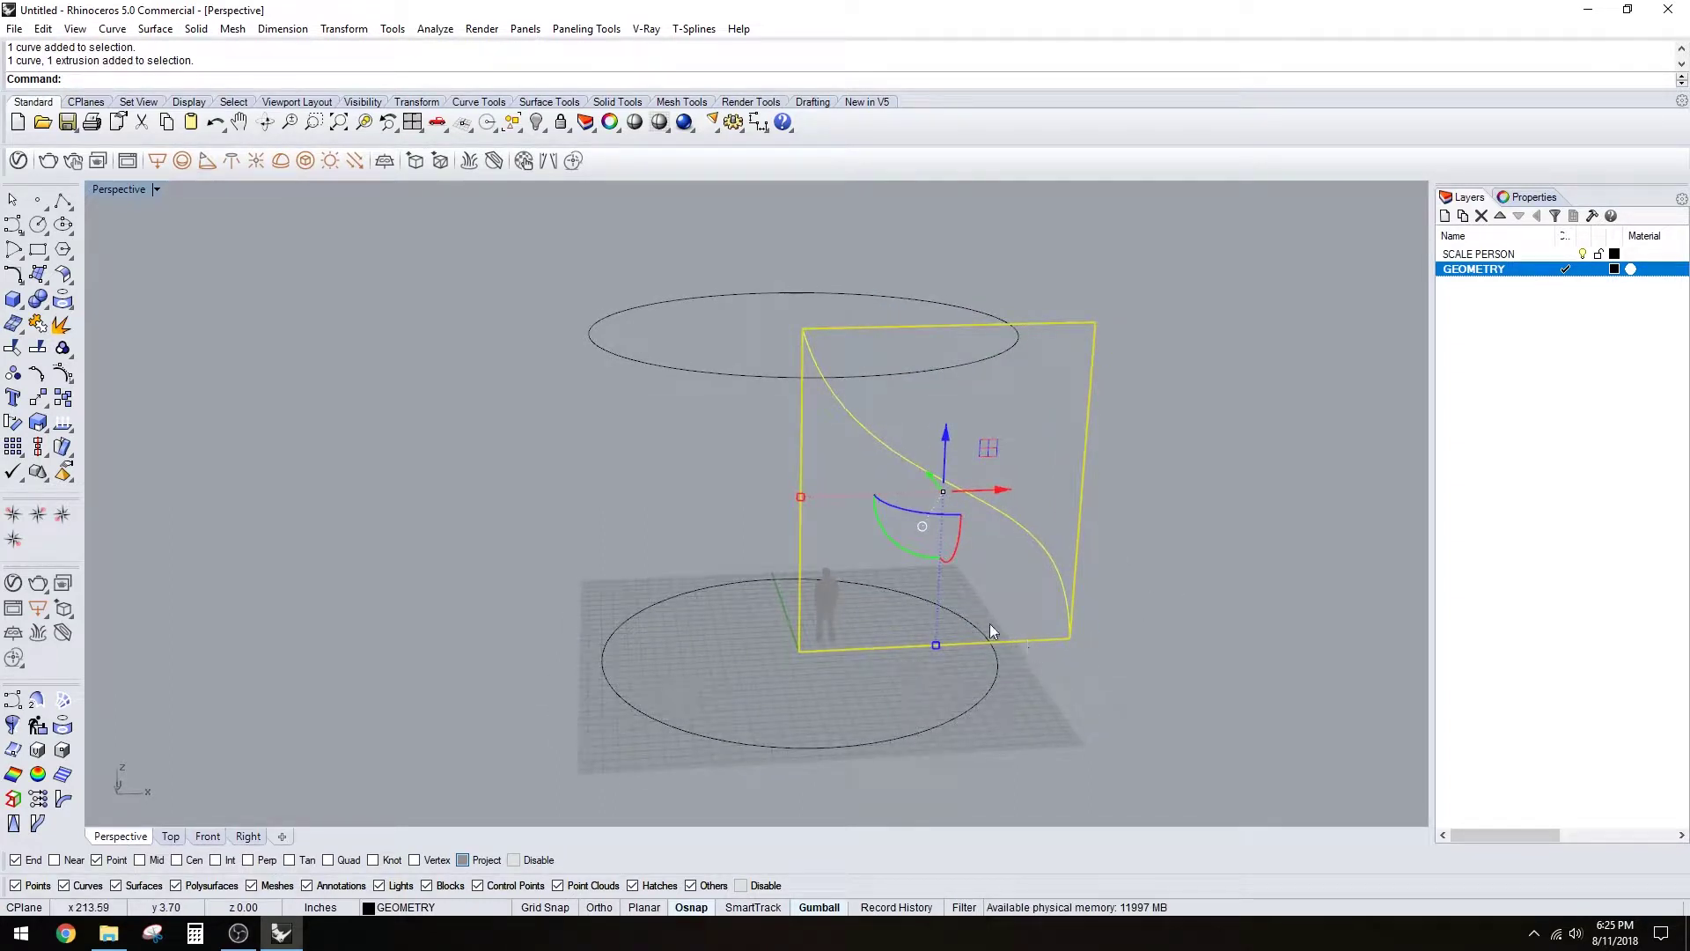
pyautogui.write('Scale')
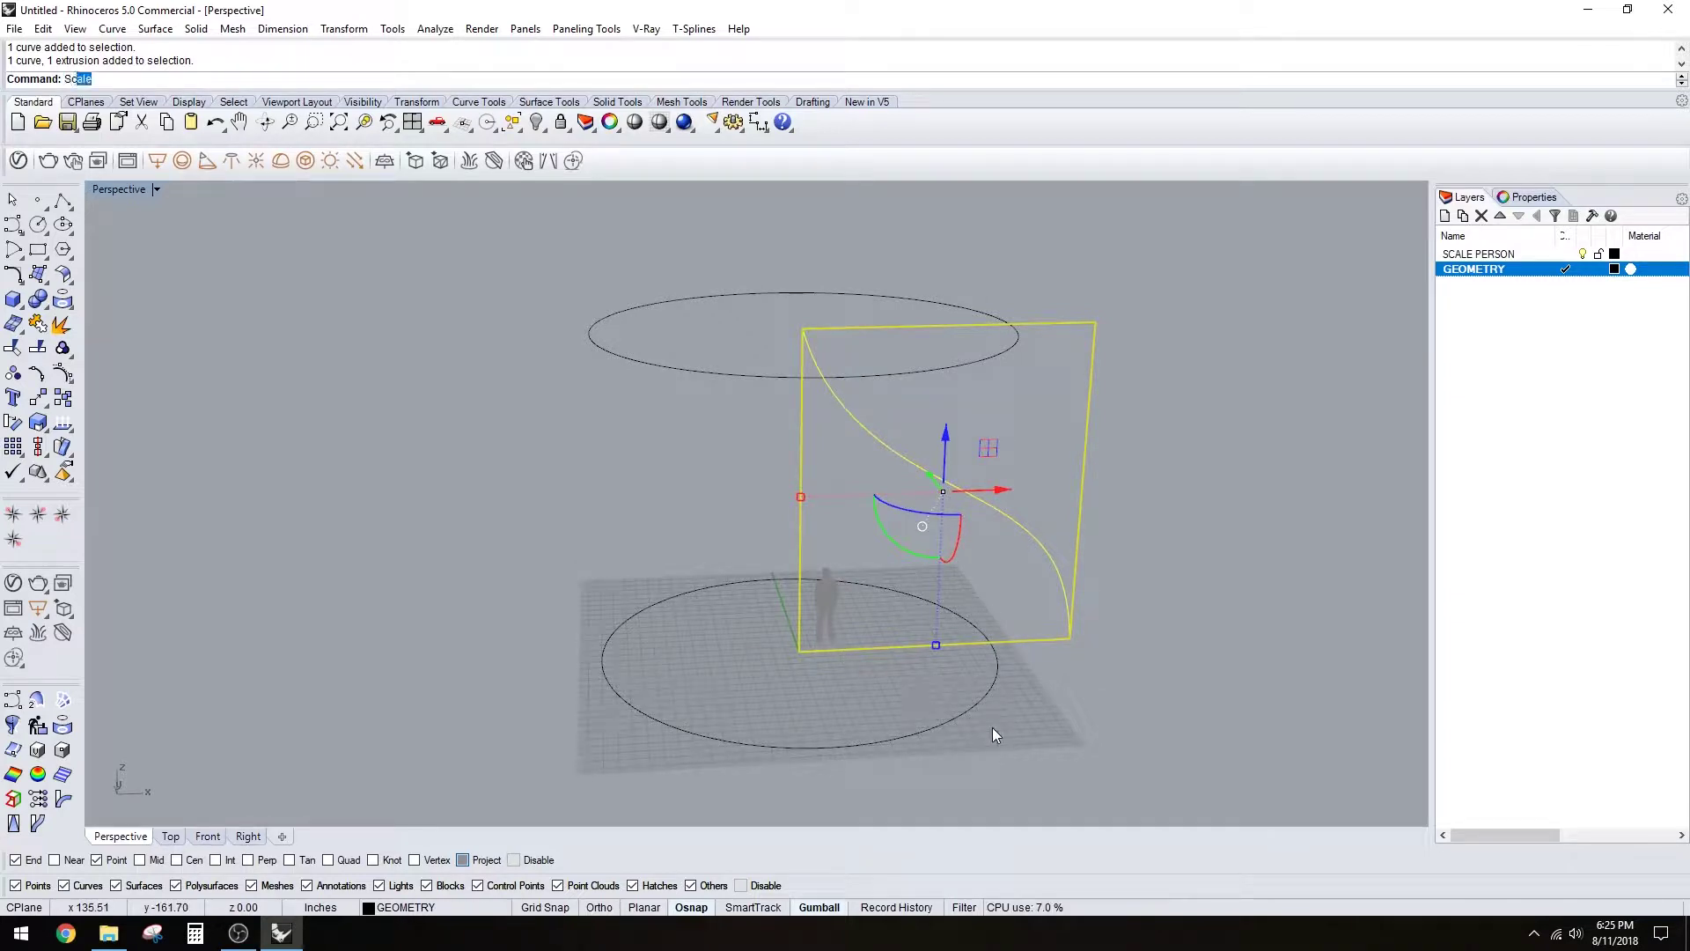
pyautogui.press('Return')
pyautogui.write('1')
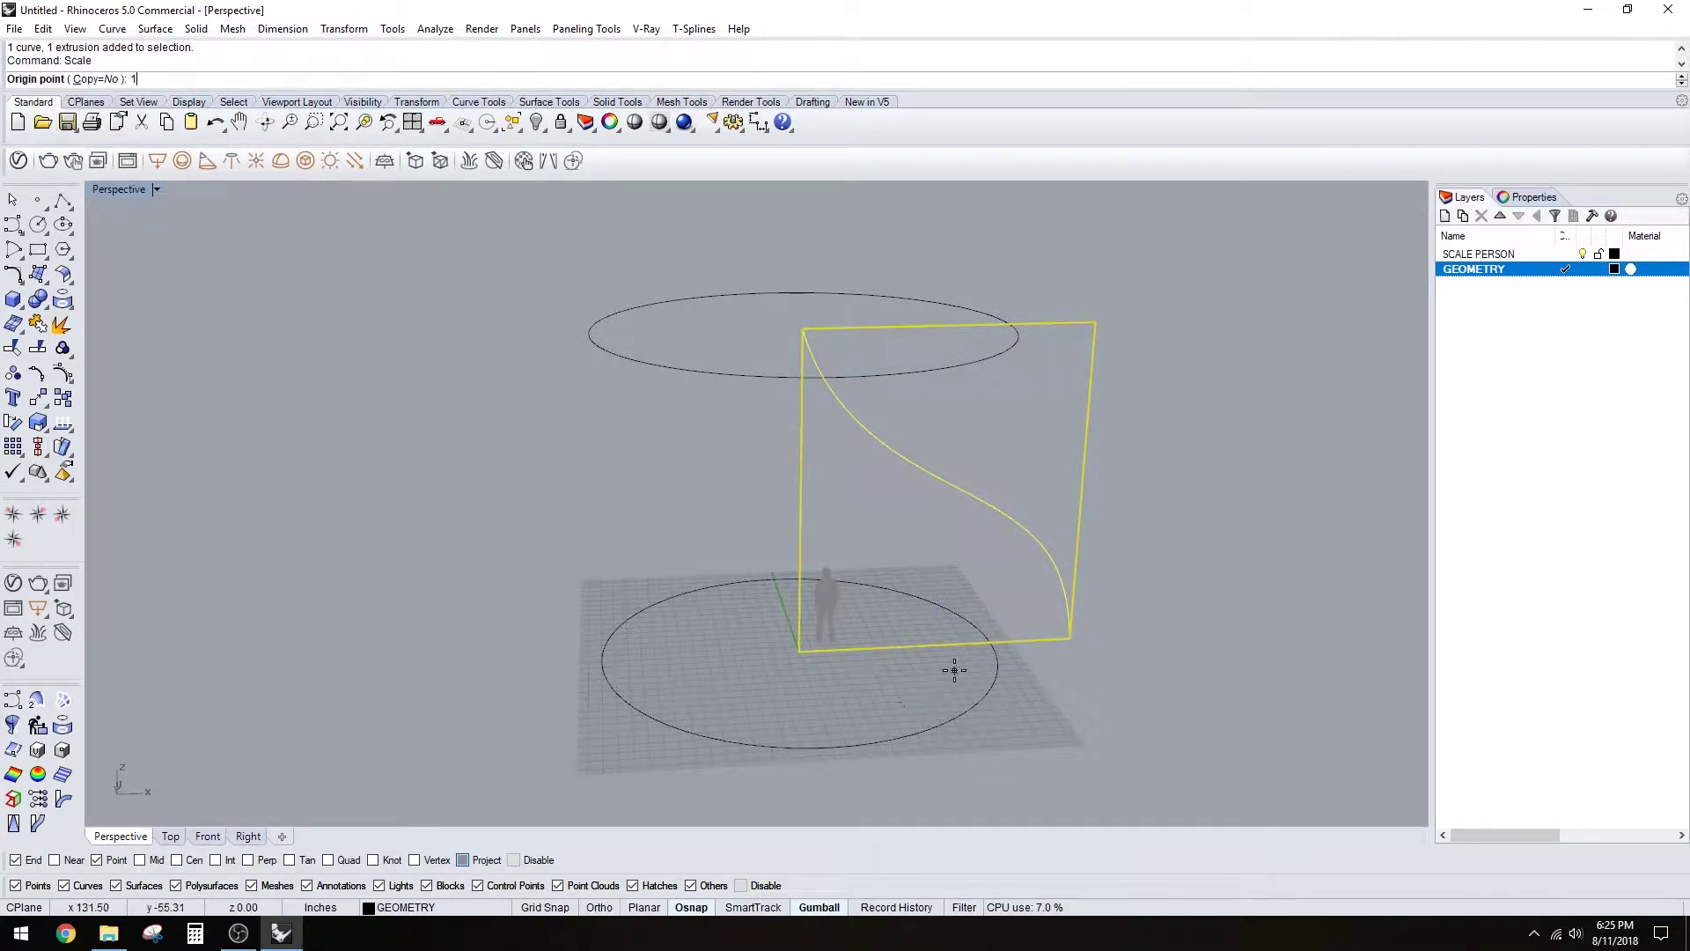
pyautogui.press('Return')
pyautogui.click(798, 652)
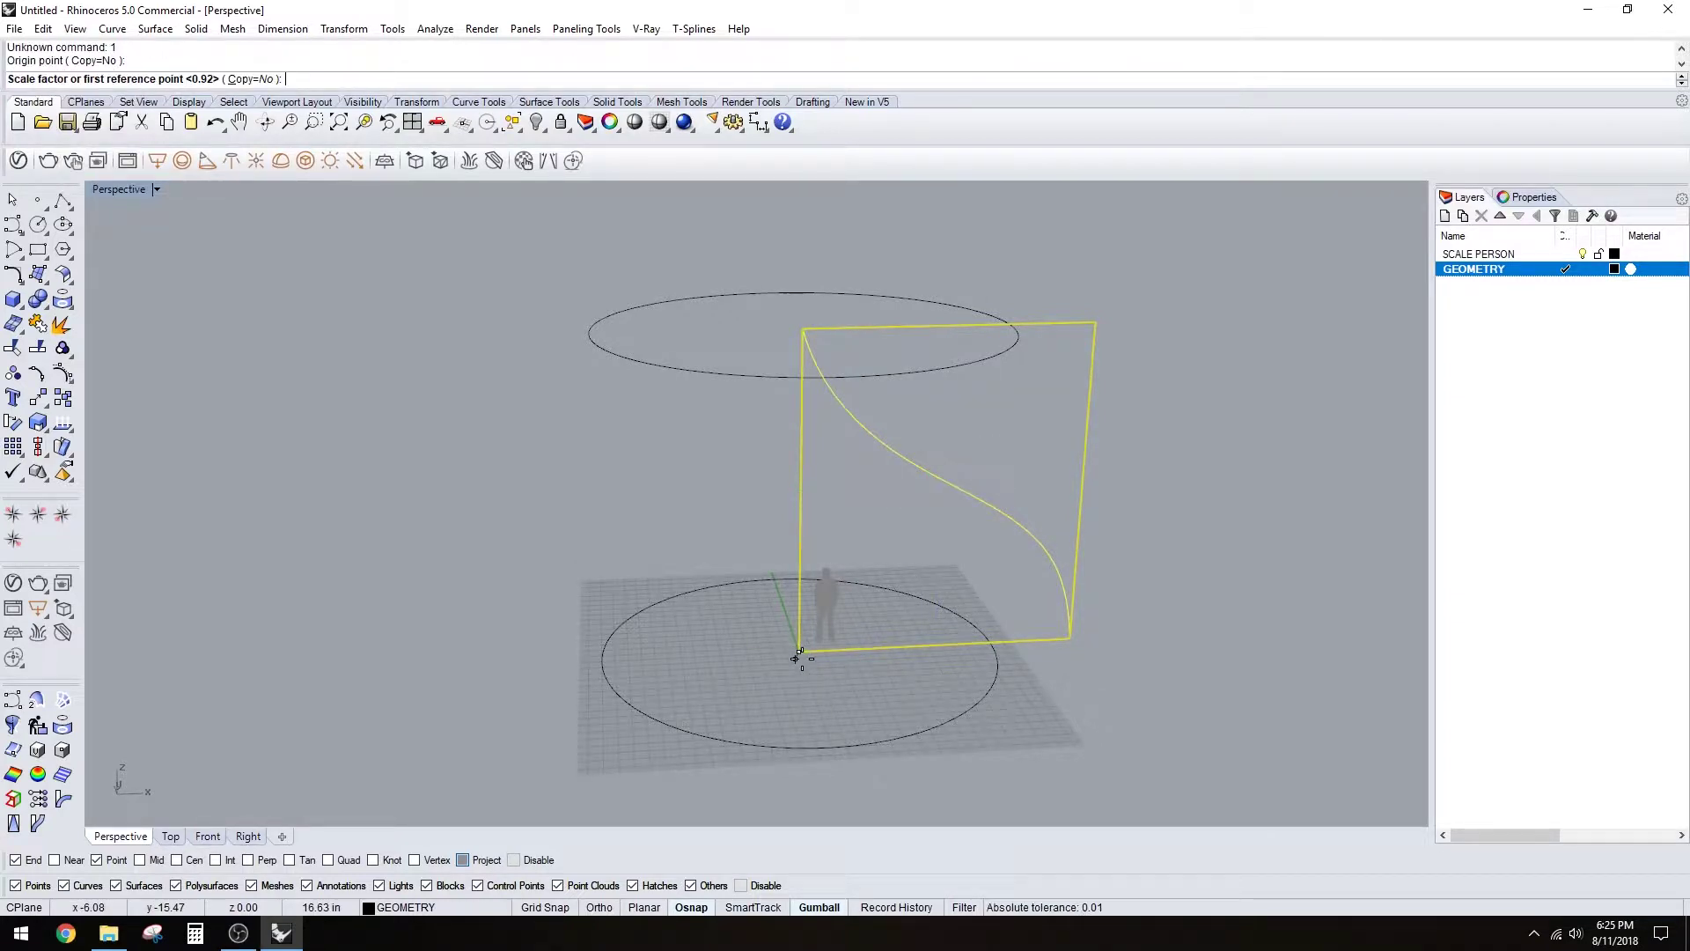
pyautogui.click(1069, 638)
pyautogui.click(992, 635)
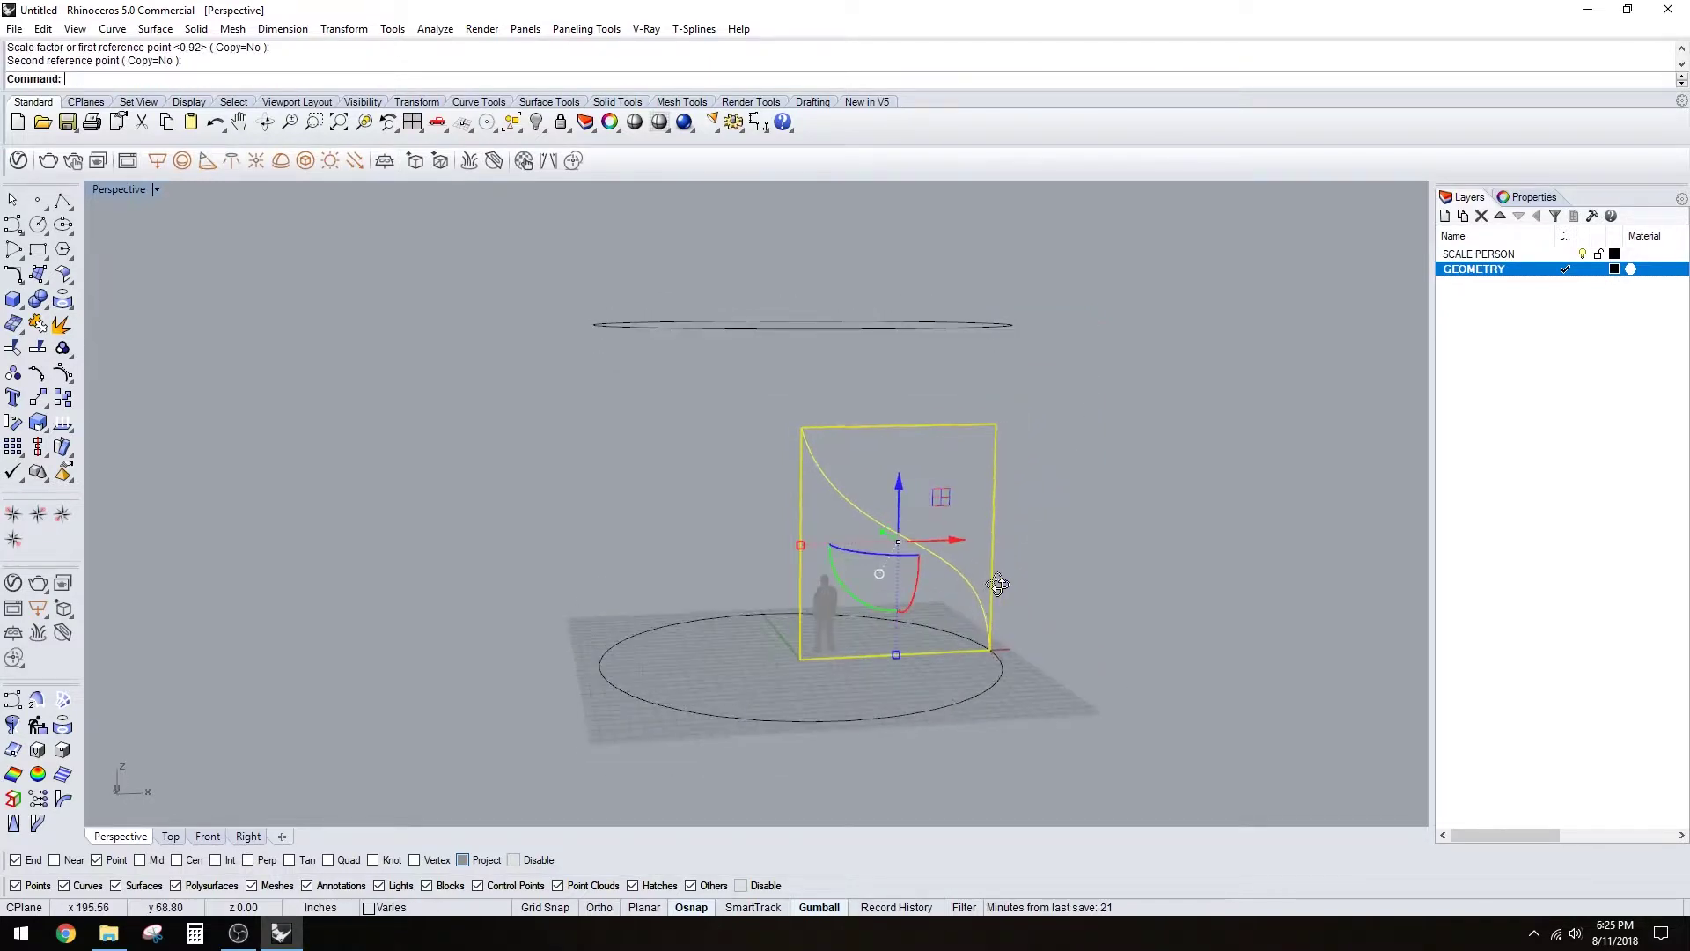
# - Try to stretch the vertical plane and profile curve upward from the origin with Scale1D
pyautogui.write('Scale')
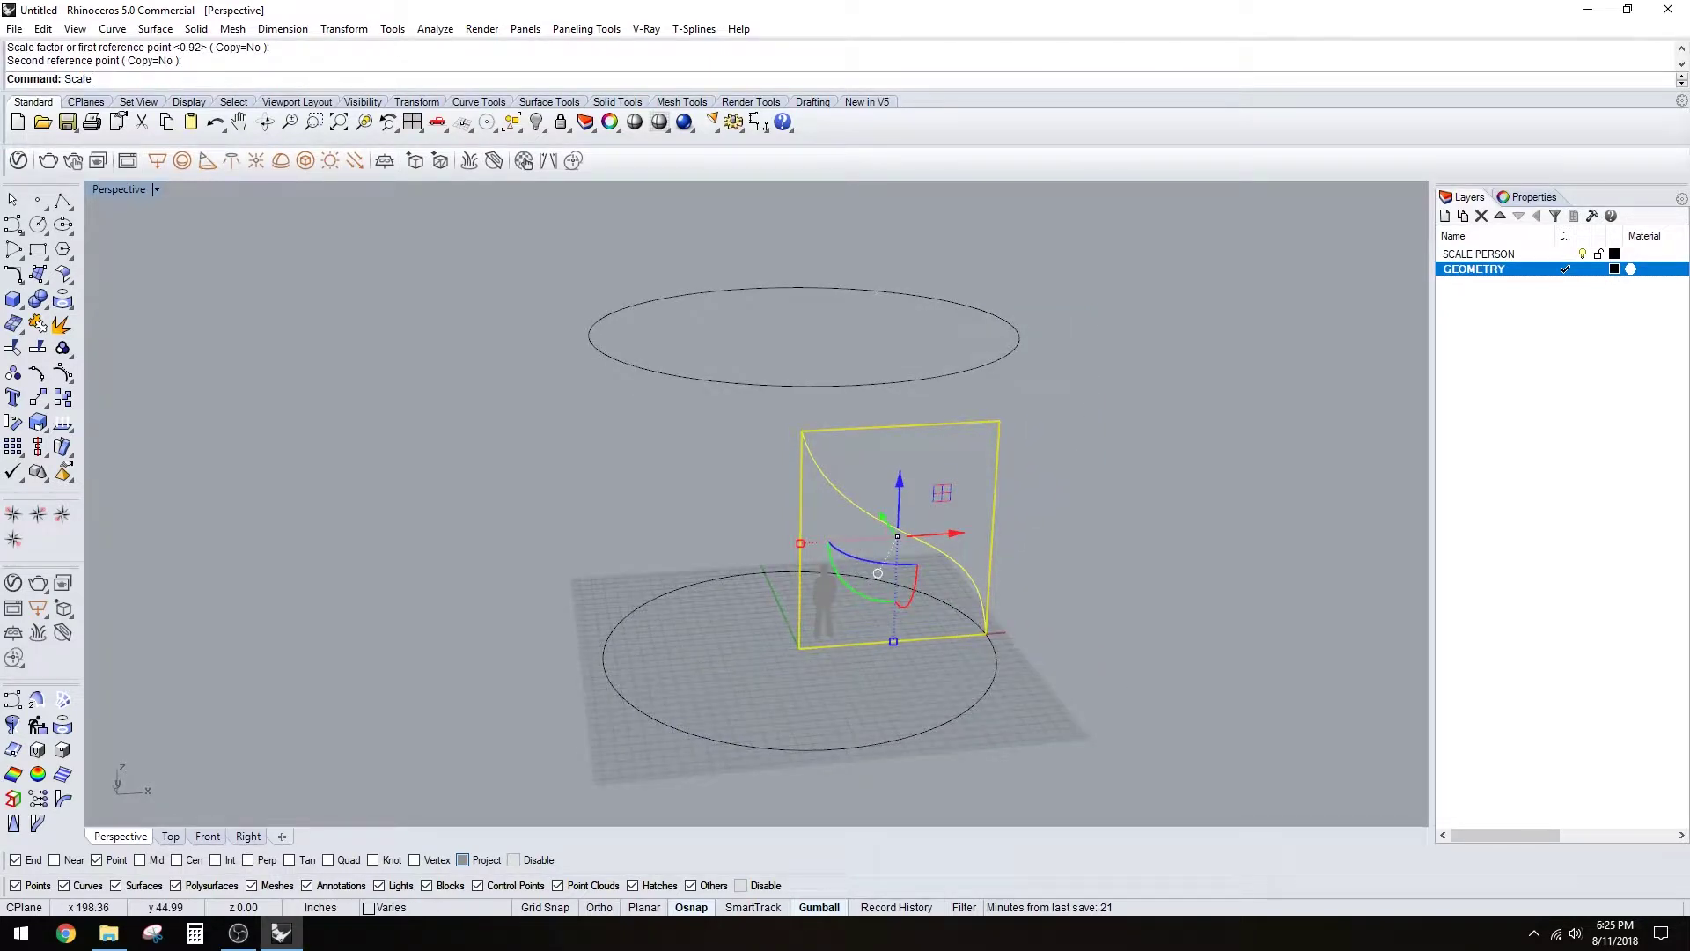
pyautogui.write('1D')
pyautogui.press('Return')
pyautogui.click(798, 648)
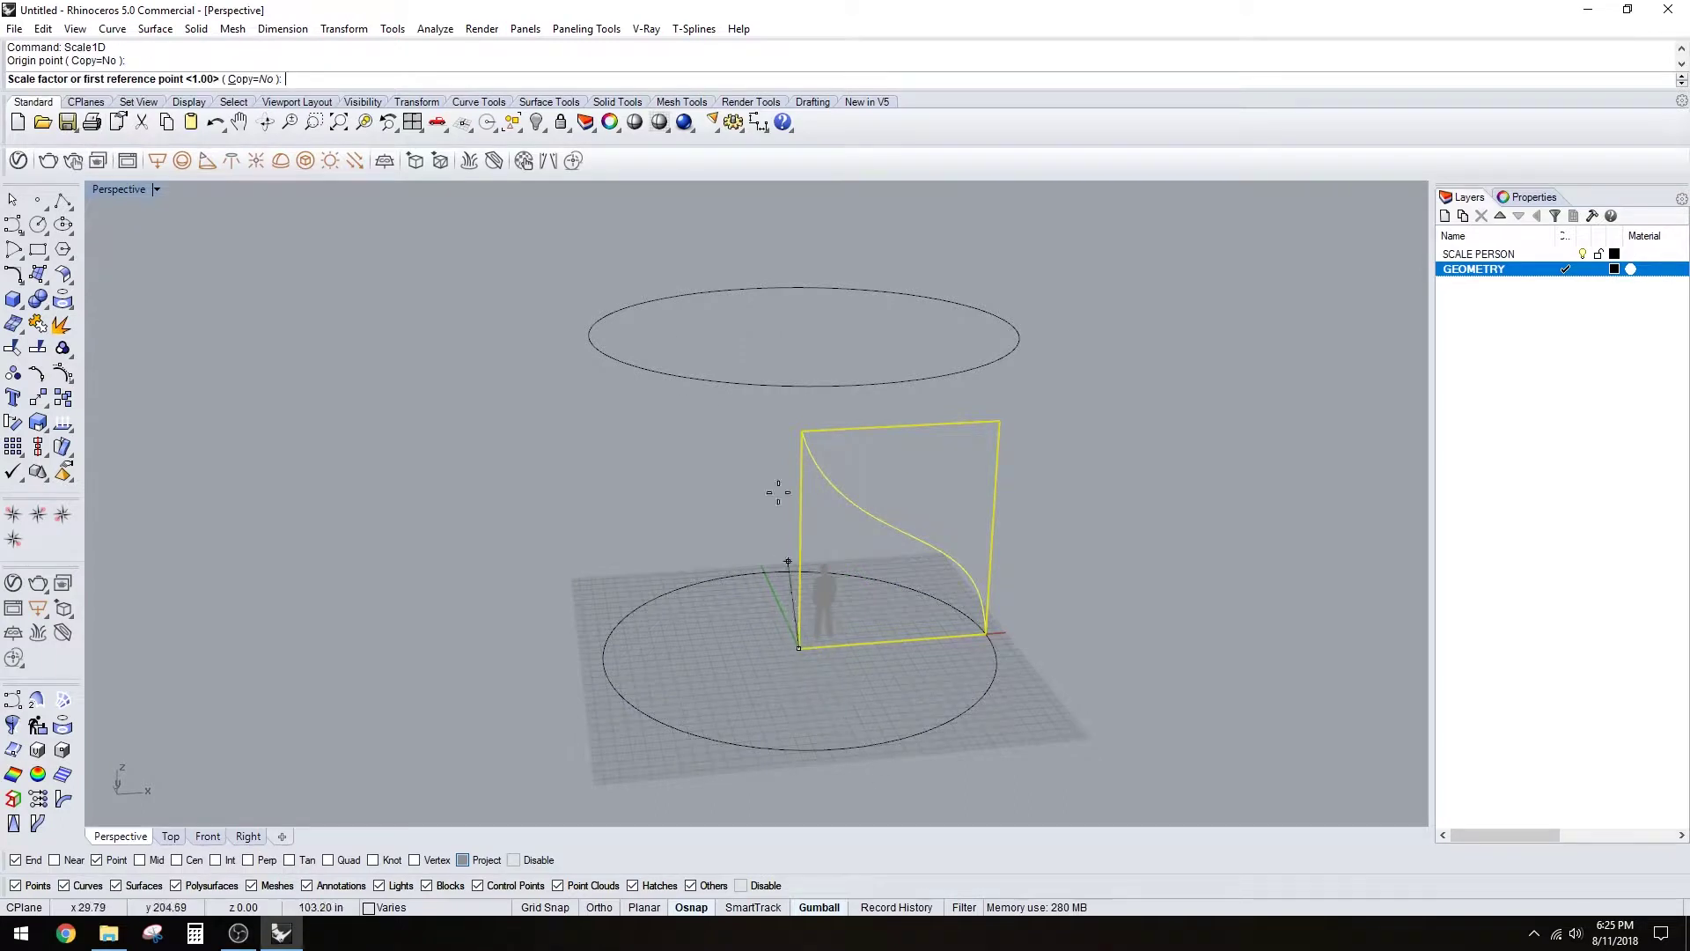
pyautogui.click(802, 432)
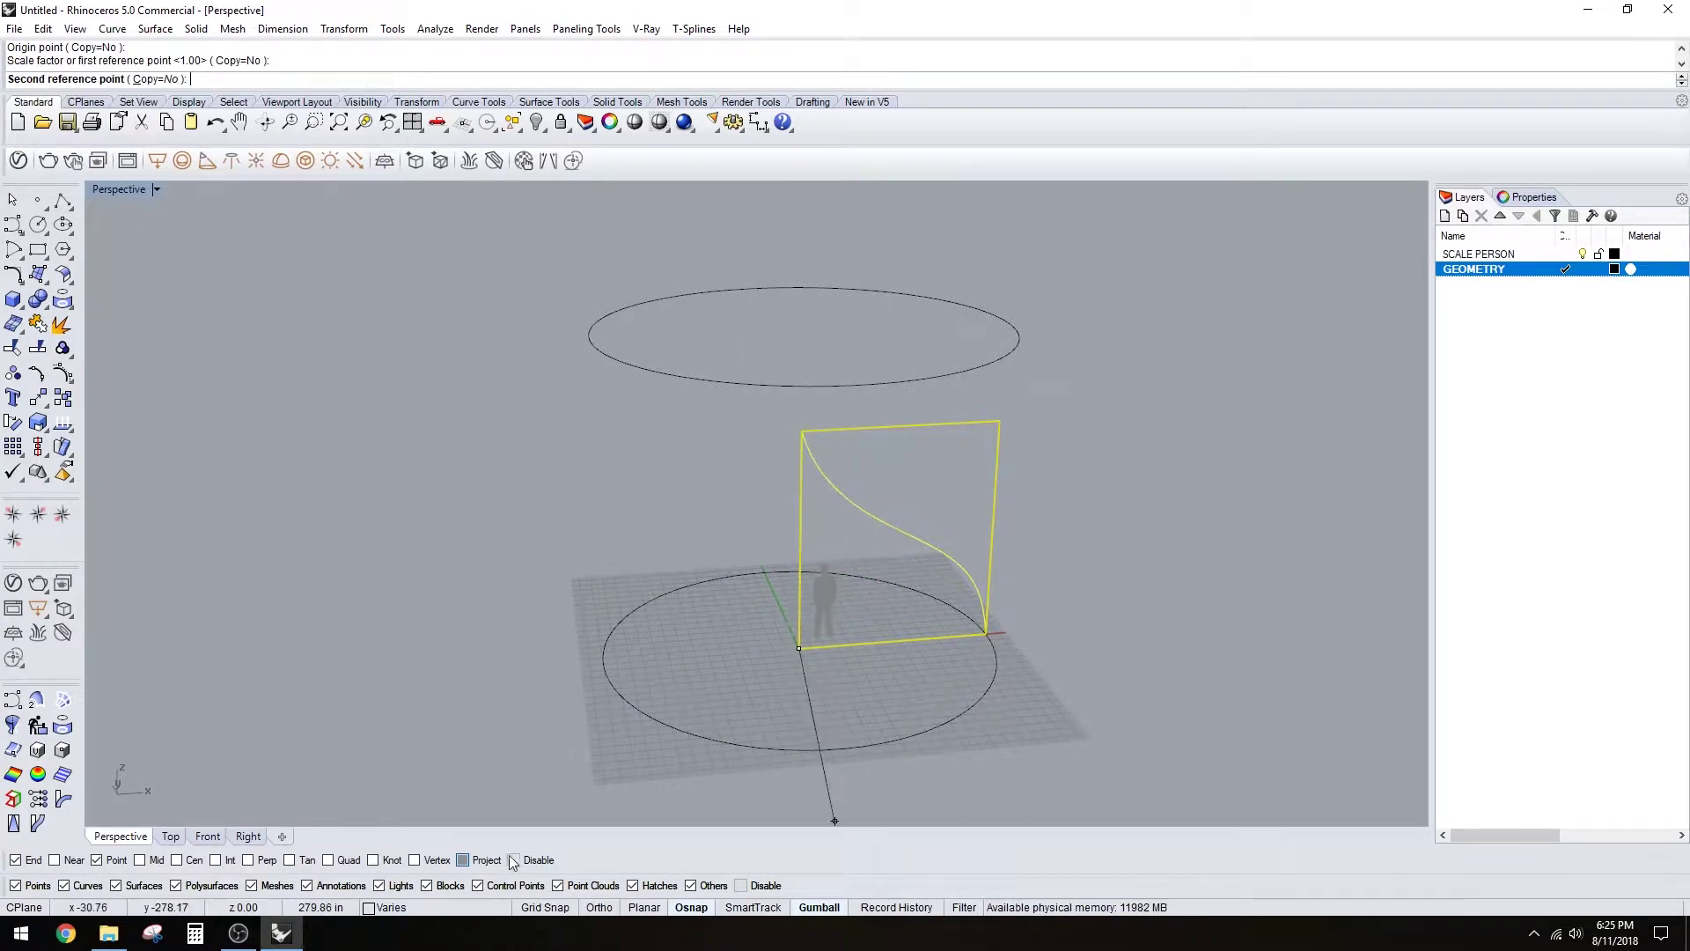
pyautogui.click(803, 433)
pyautogui.press('Return')
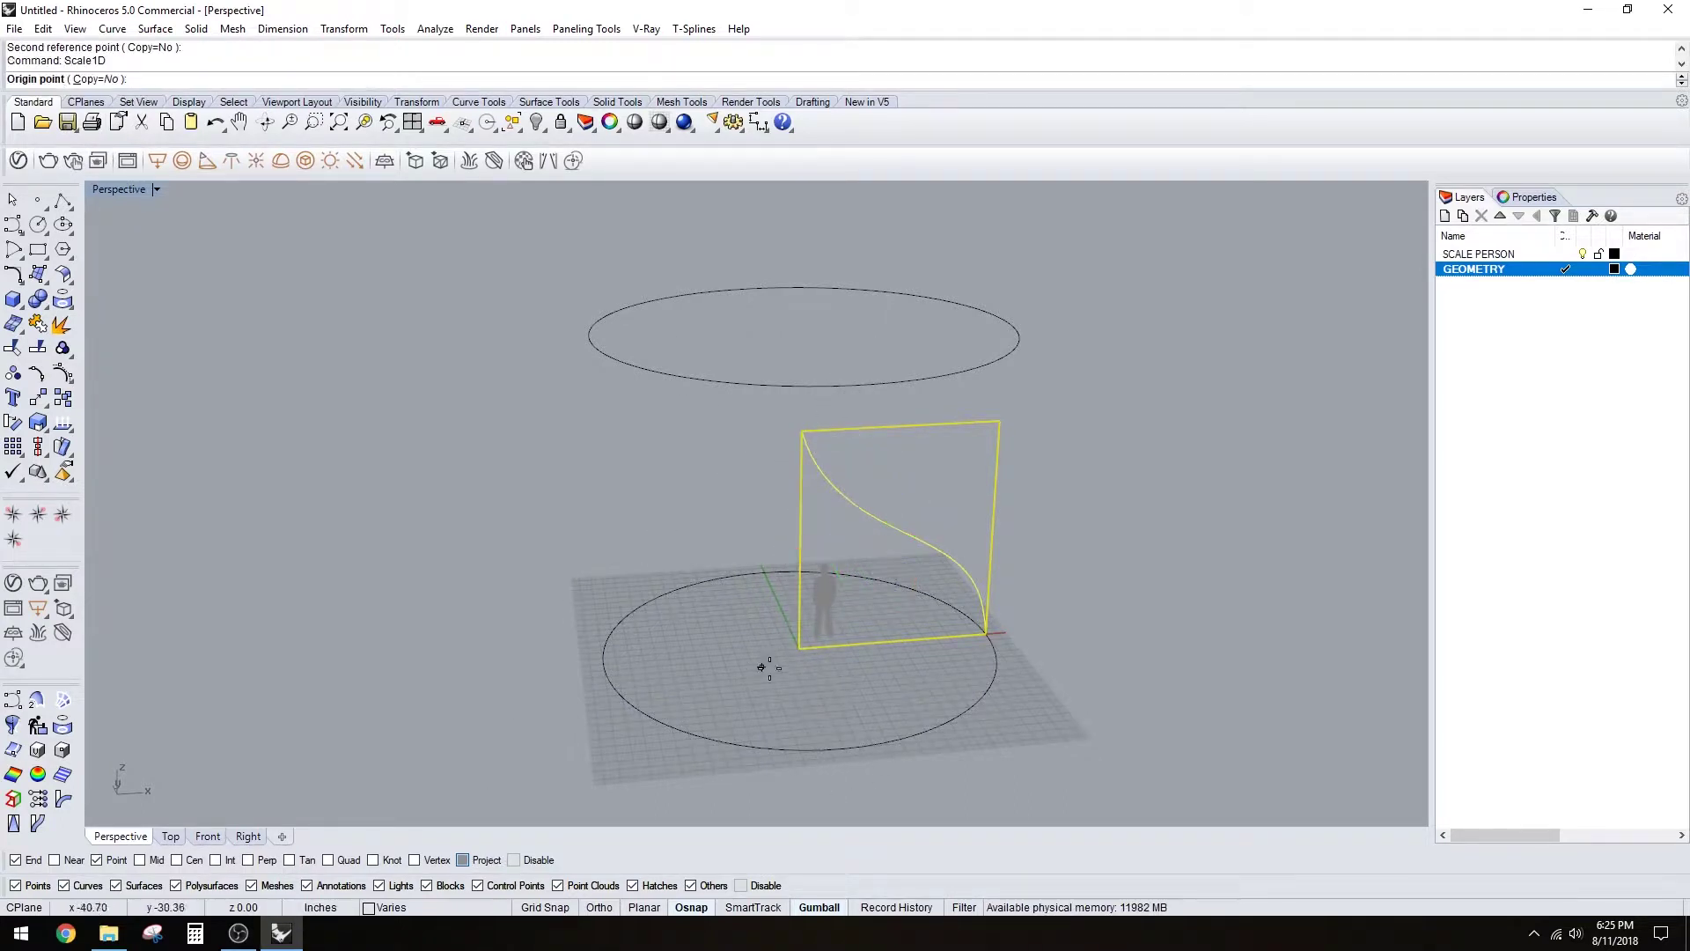
pyautogui.click(799, 648)
pyautogui.click(802, 431)
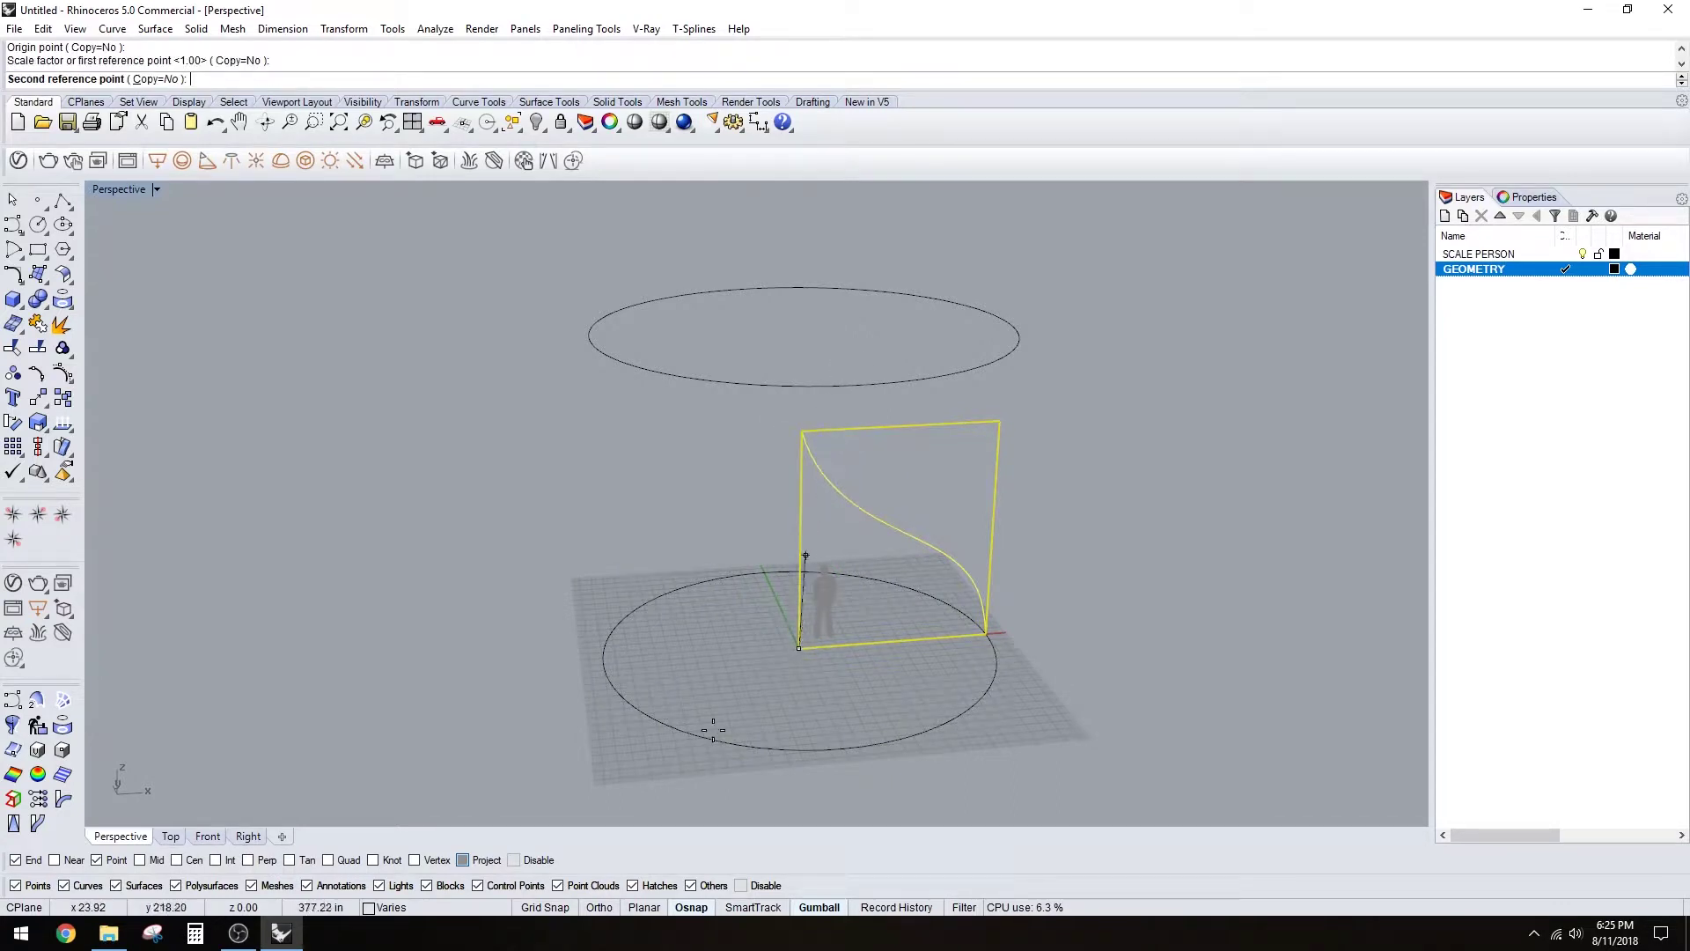
# - Turn off the Project object snap and scale the plane and profile curve vertically from the origin to 25' with Scale1D
pyautogui.click(484, 857)
pyautogui.click(800, 430)
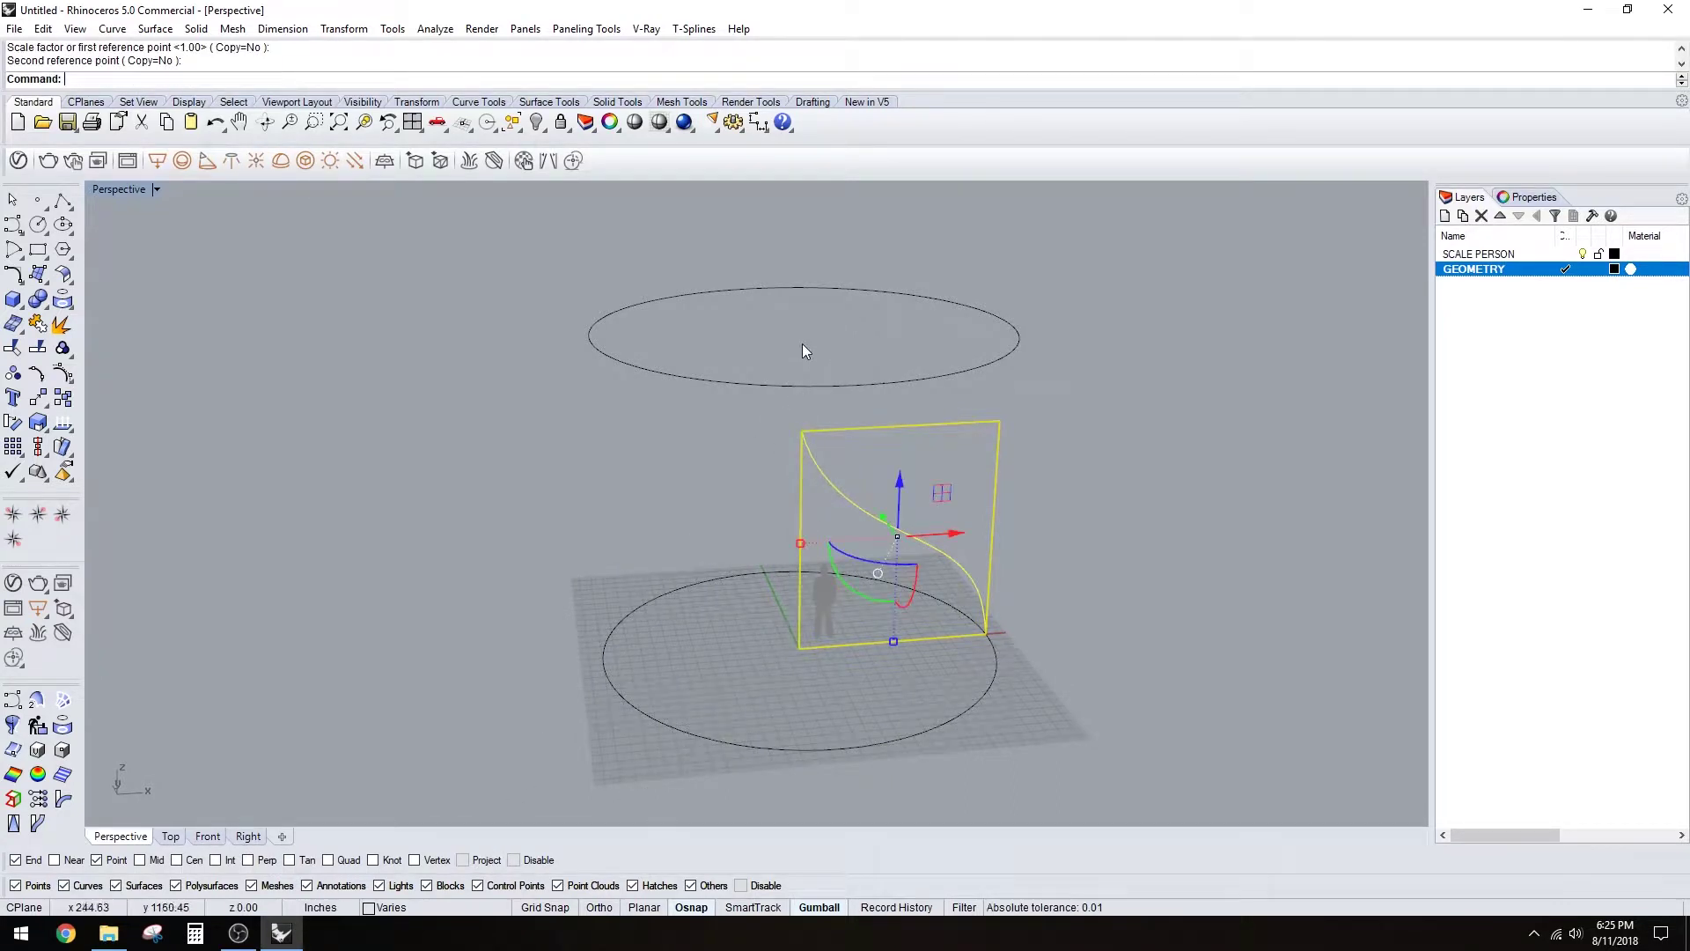
pyautogui.press('Return')
pyautogui.click(798, 648)
pyautogui.click(800, 431)
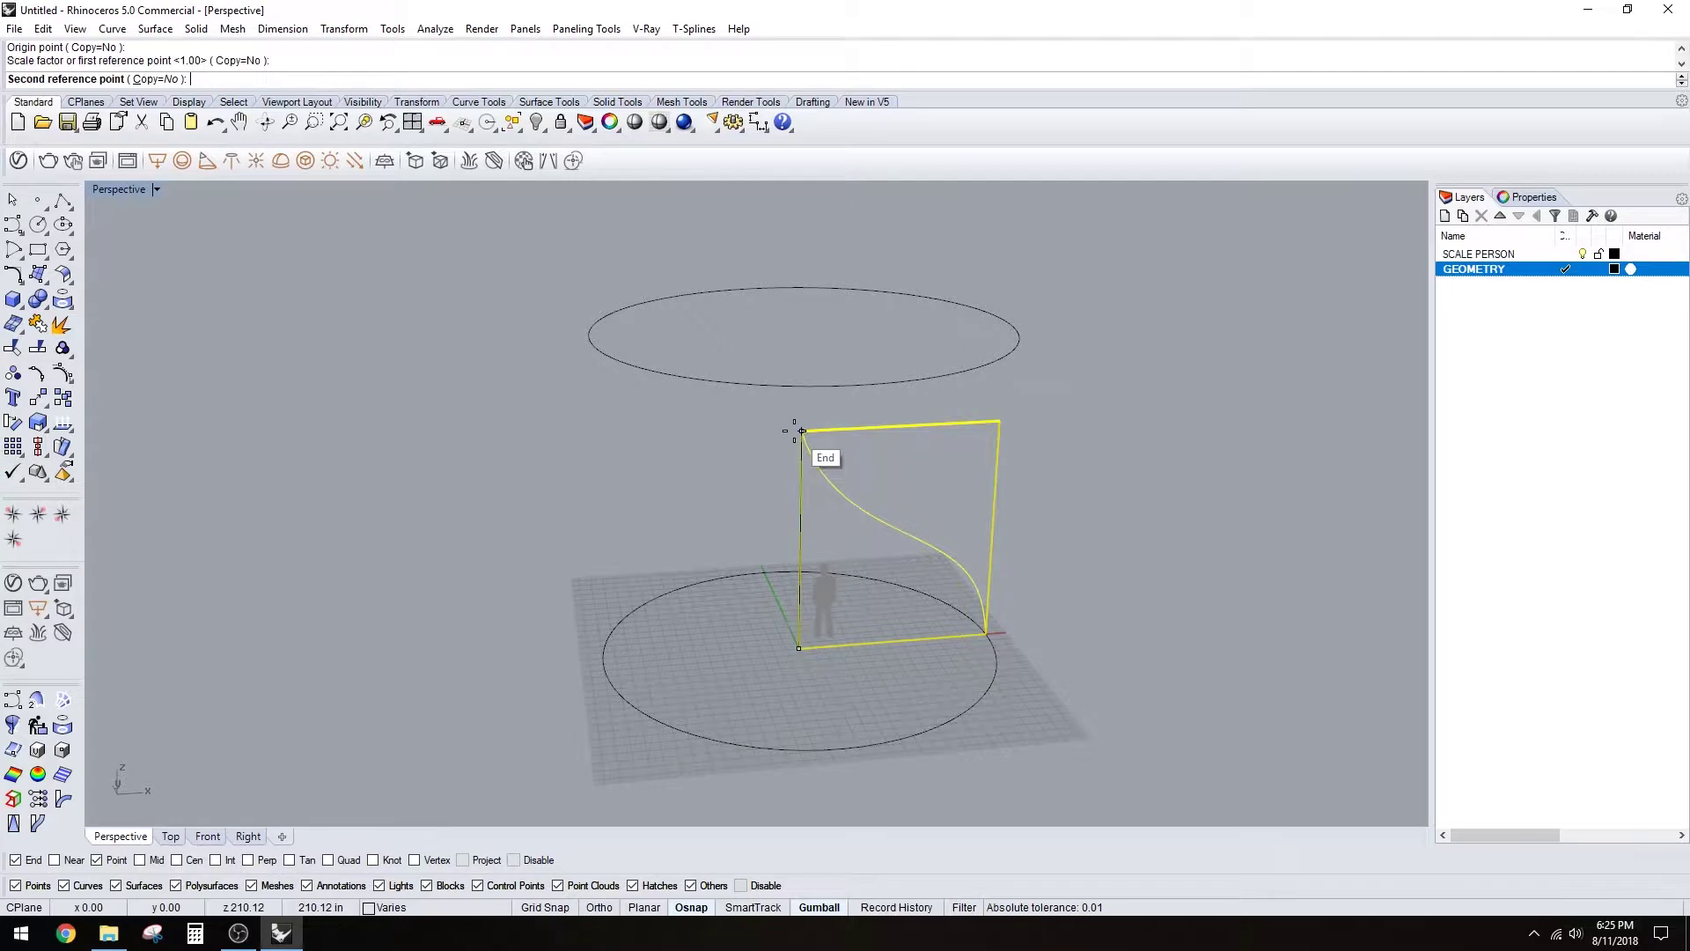
pyautogui.press('Return')
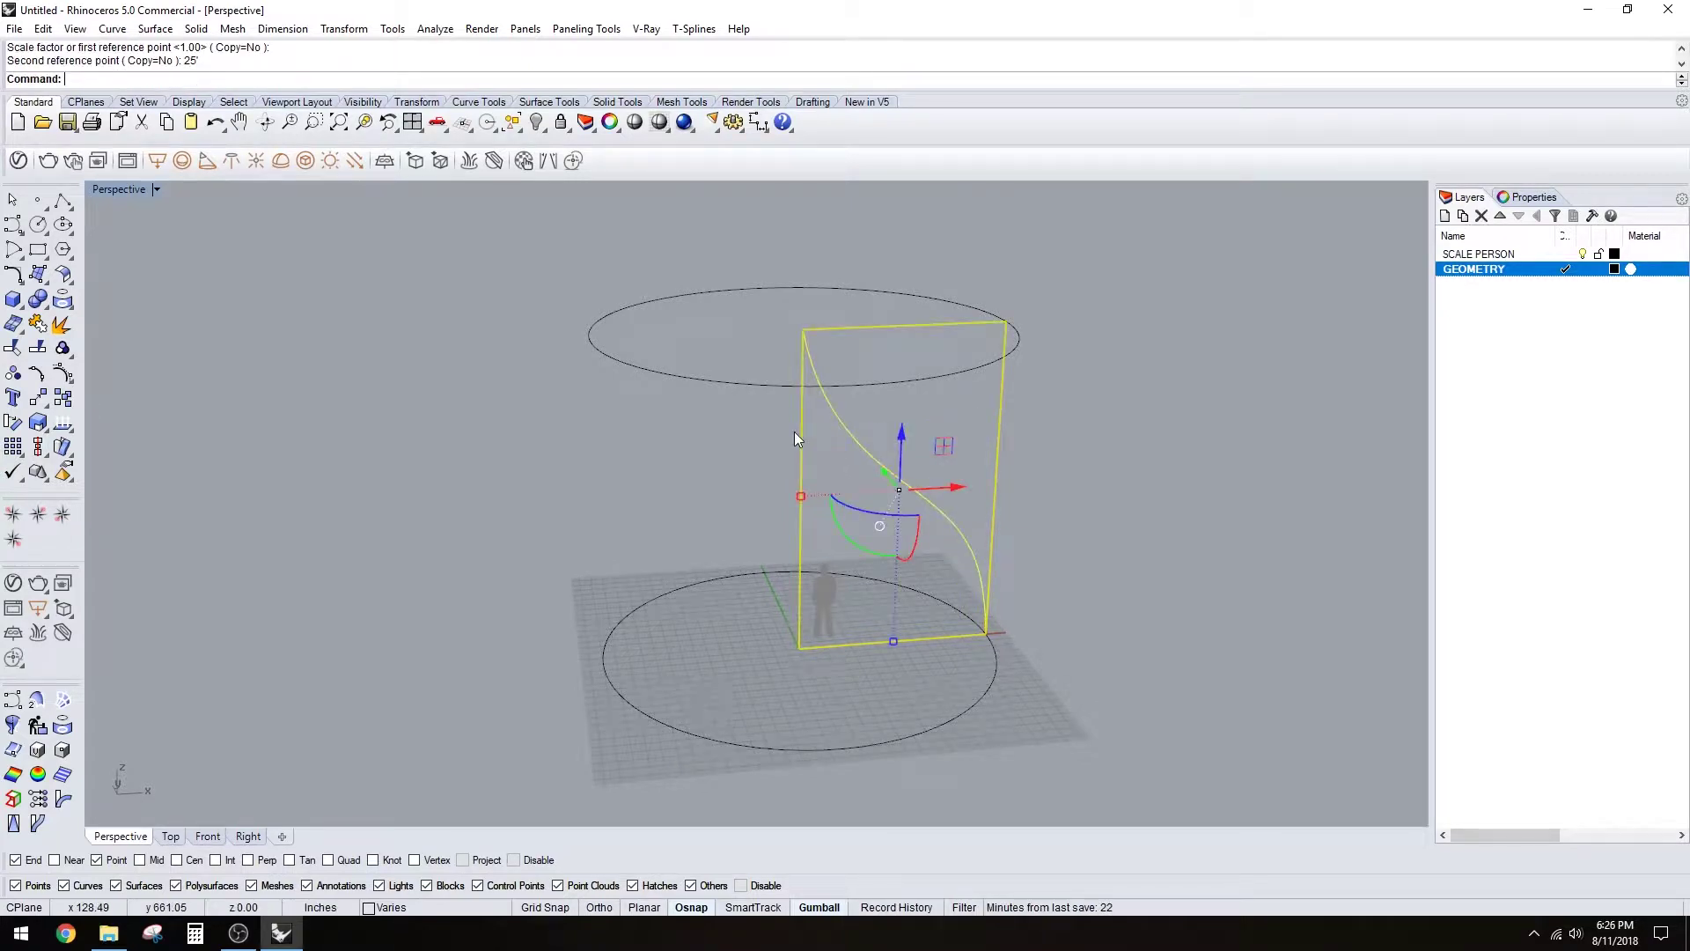
# - Delete the vertical plane and the upper circle, keeping the profile curve and the ground circle
pyautogui.moveTo(908, 407); pyautogui.dragTo(968, 532, button='right')
pyautogui.click(985, 495)
pyautogui.click(986, 527)
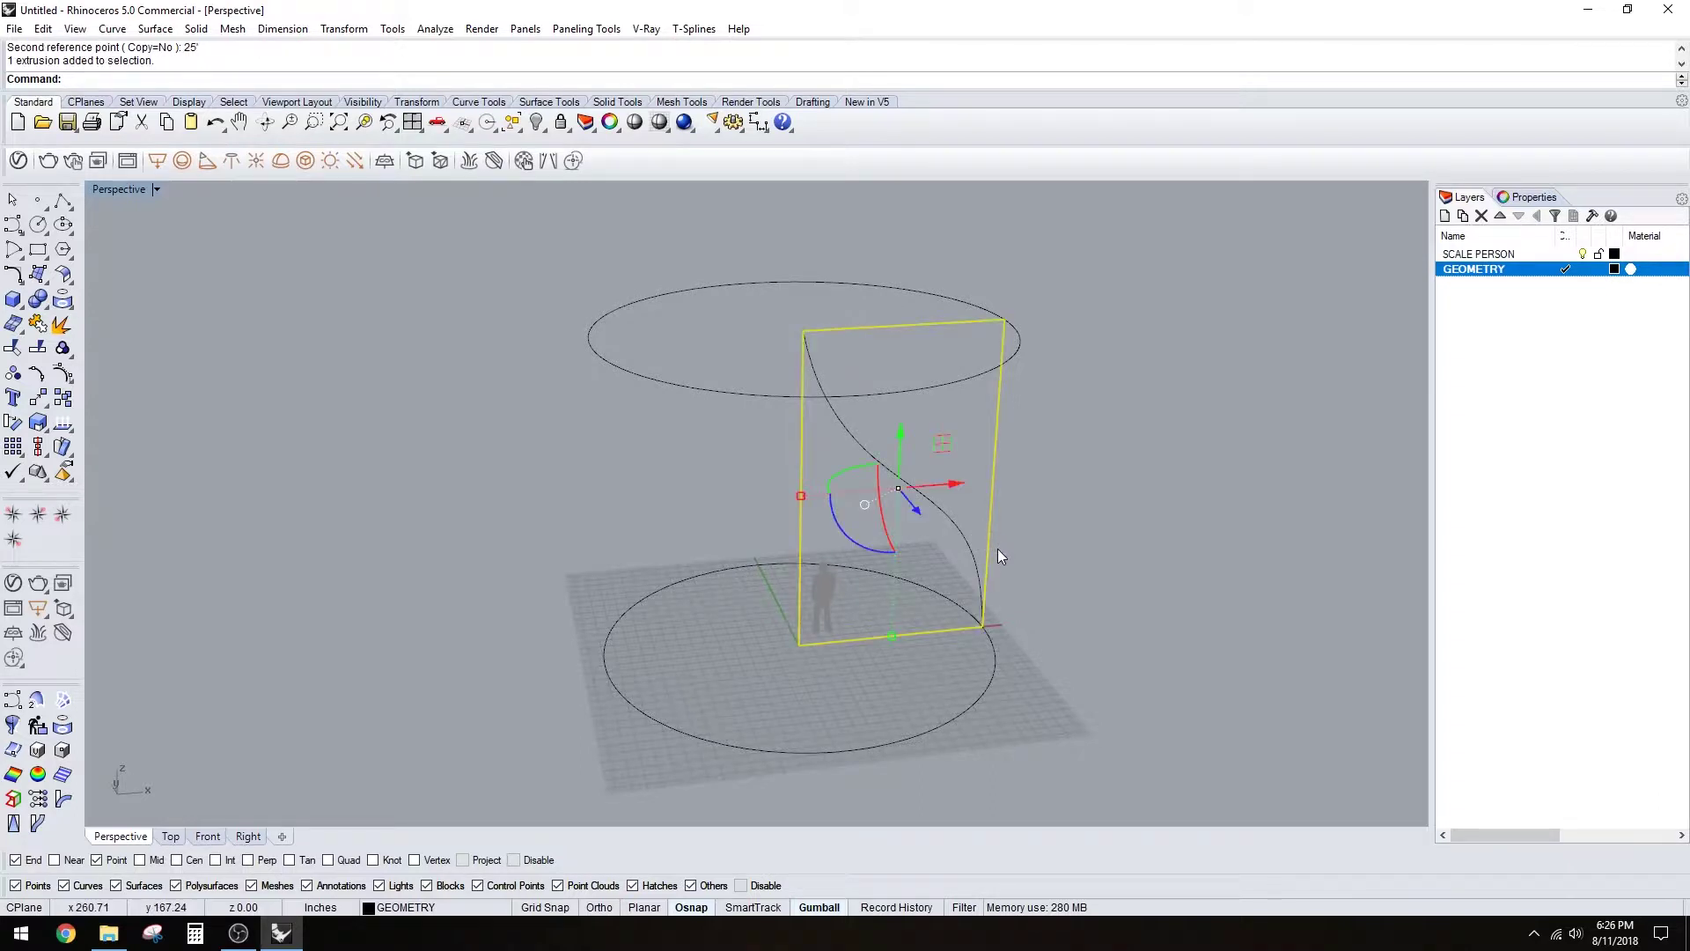
pyautogui.press('Delete')
pyautogui.moveTo(1097, 665); pyautogui.dragTo(898, 559, button='right')
pyautogui.moveTo(870, 499); pyautogui.dragTo(912, 478, button='right')
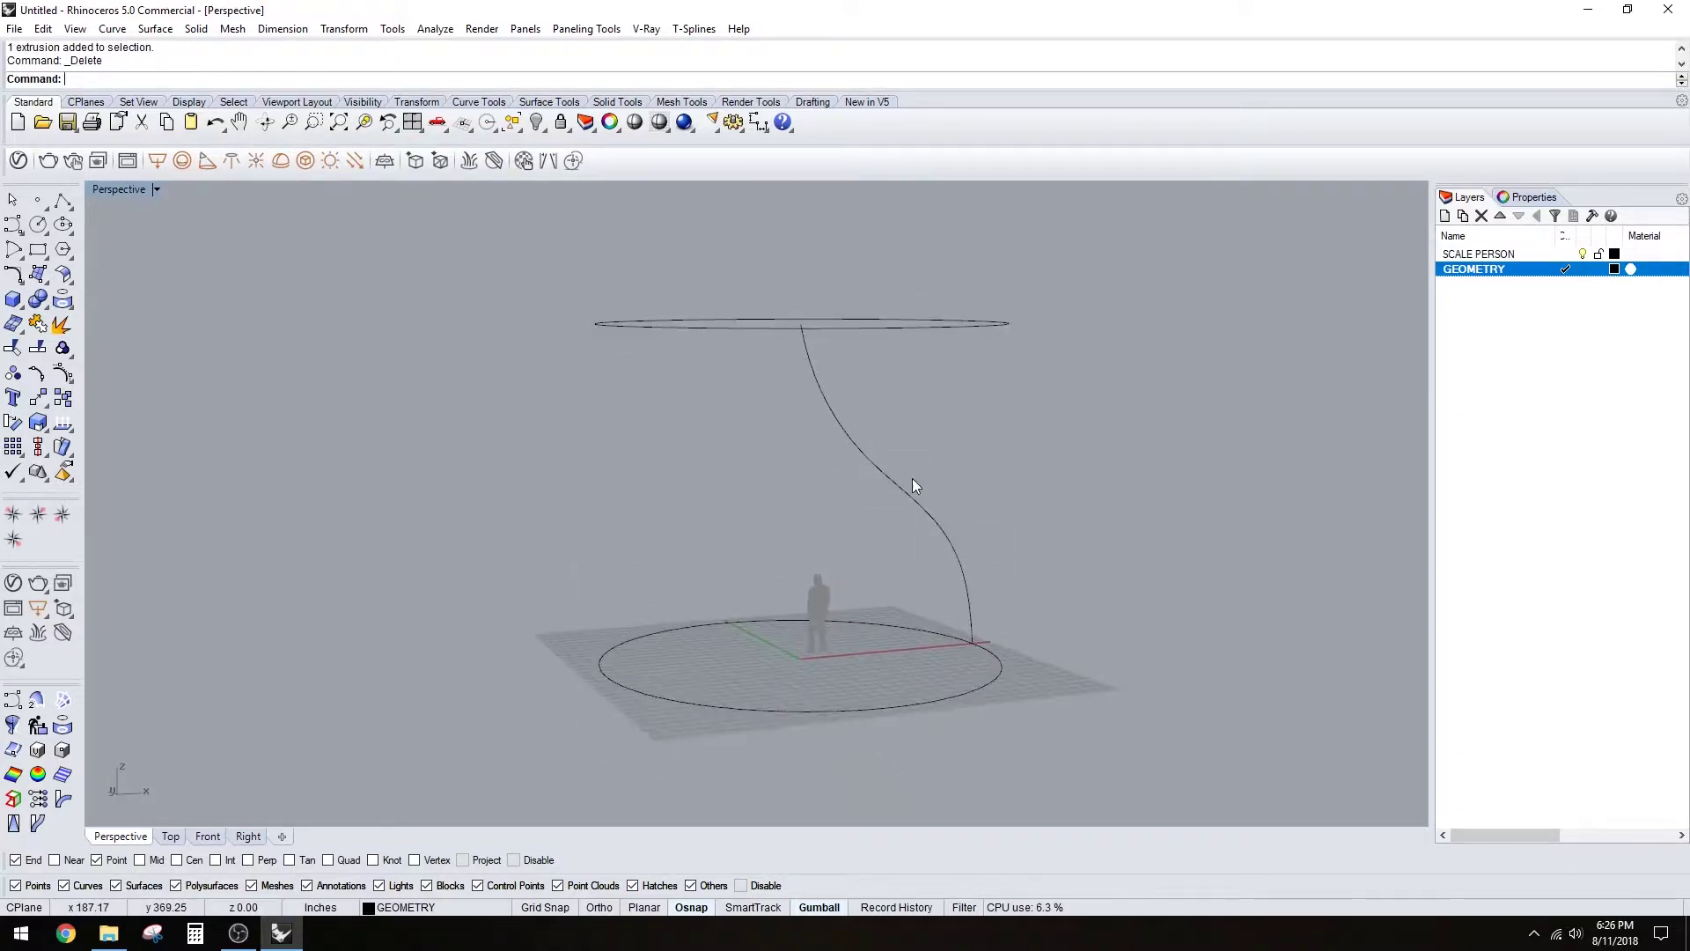
pyautogui.click(940, 325)
pyautogui.moveTo(1041, 407); pyautogui.dragTo(995, 528, button='right')
pyautogui.press('Delete')
# - Create a layer named DOME, make it current and set its color to Turquoise
pyautogui.click(1445, 216)
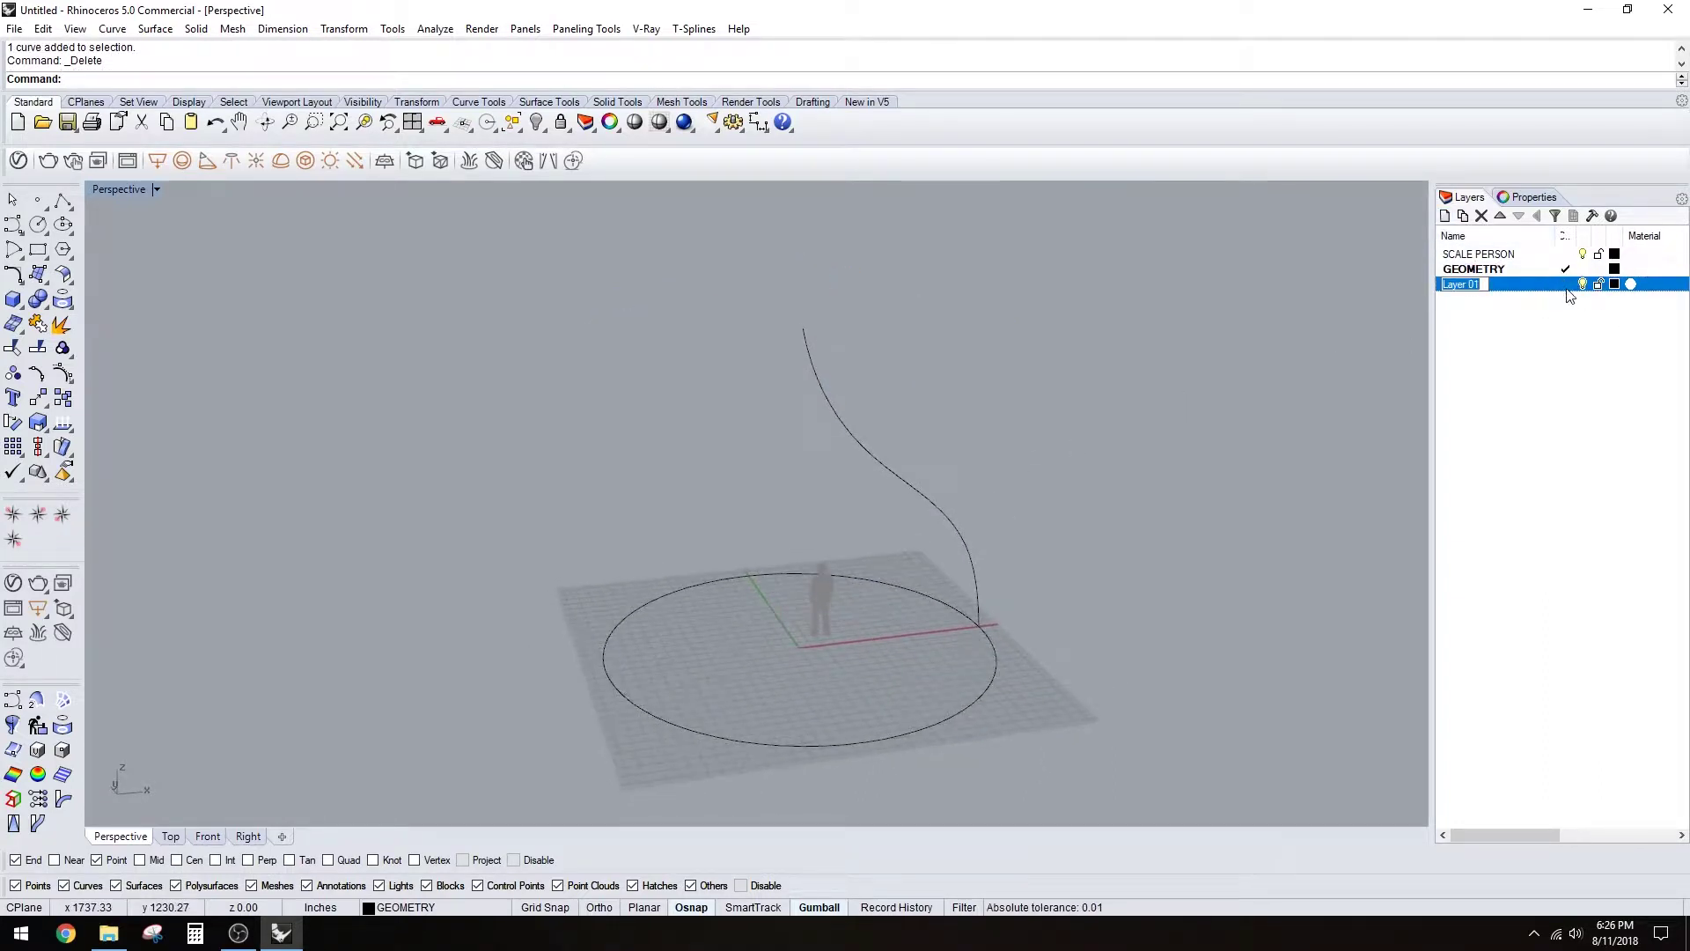
pyautogui.click(1565, 287)
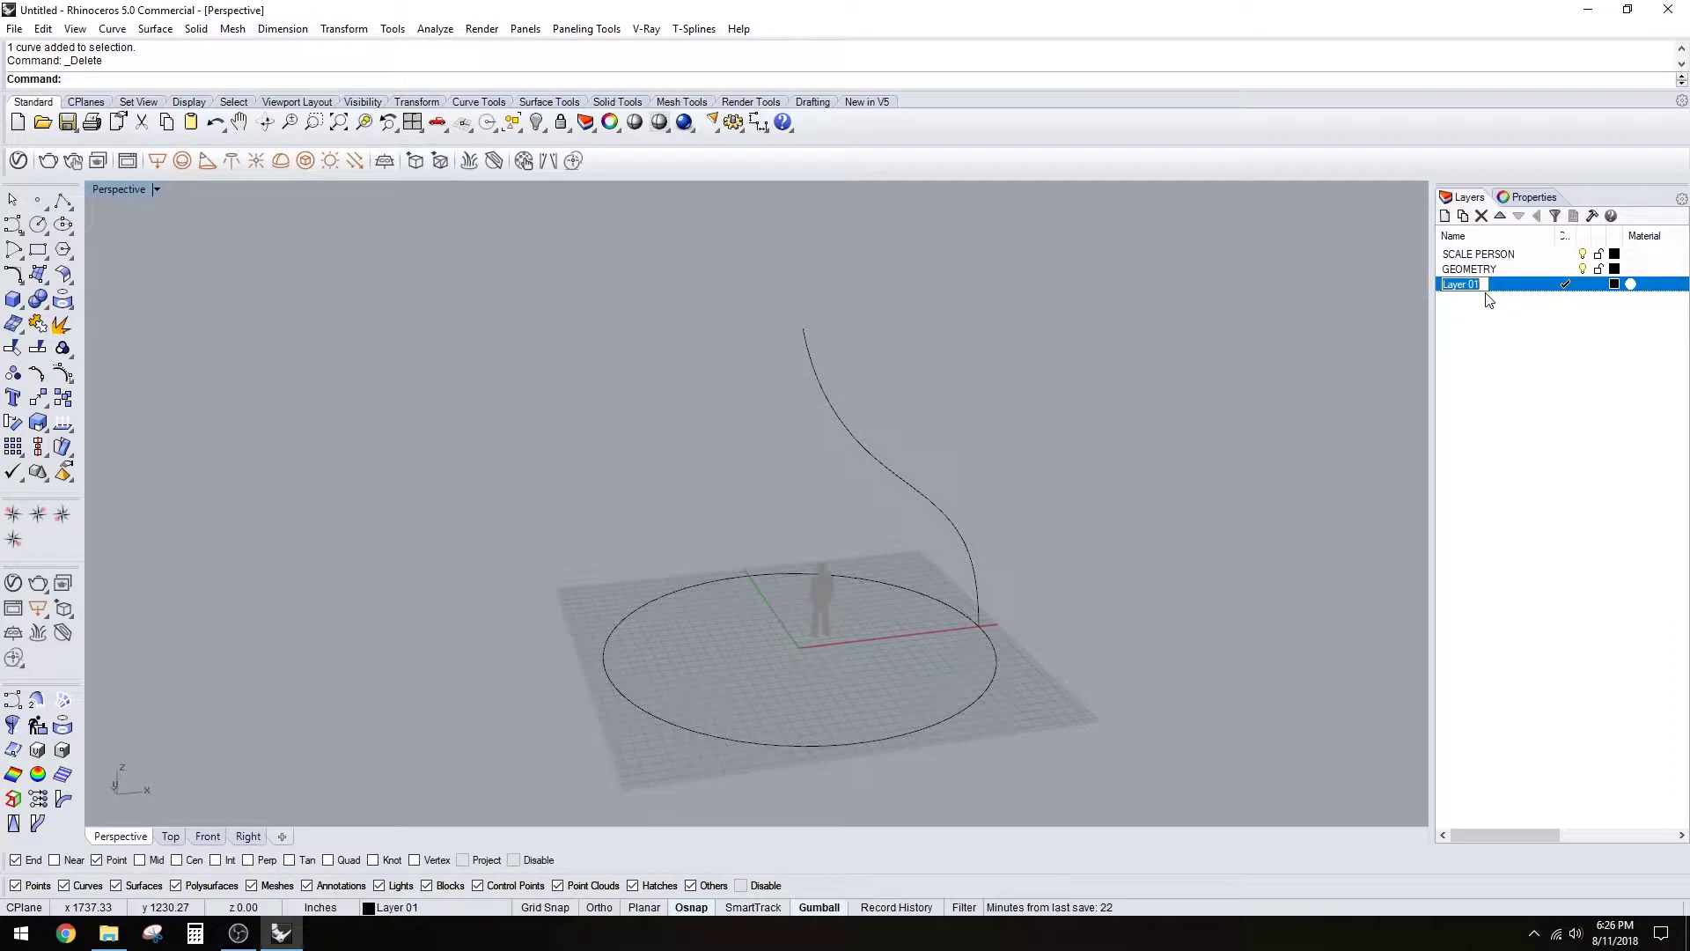
pyautogui.write('DOME')
pyautogui.press('Return')
pyautogui.click(1614, 284)
pyautogui.click(699, 541)
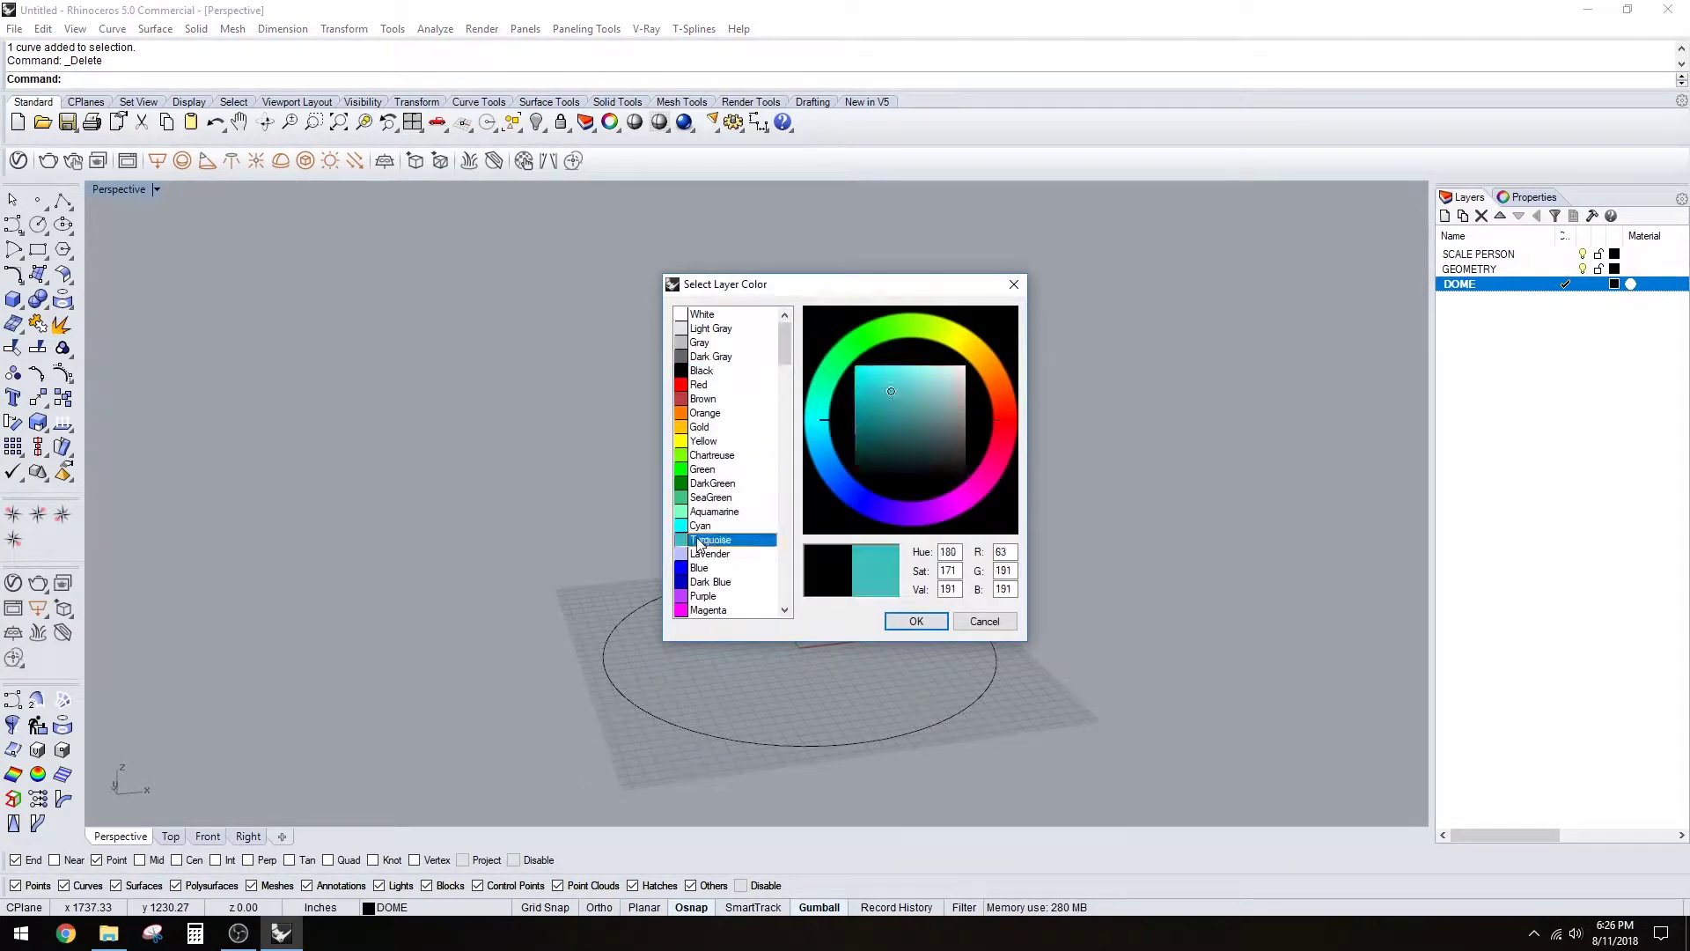
pyautogui.click(916, 621)
# - Sweep the profile curve along the ground circle with Sweep1 in Freeform style, with history recording turned on
pyautogui.moveTo(967, 536); pyautogui.dragTo(965, 550, button='right')
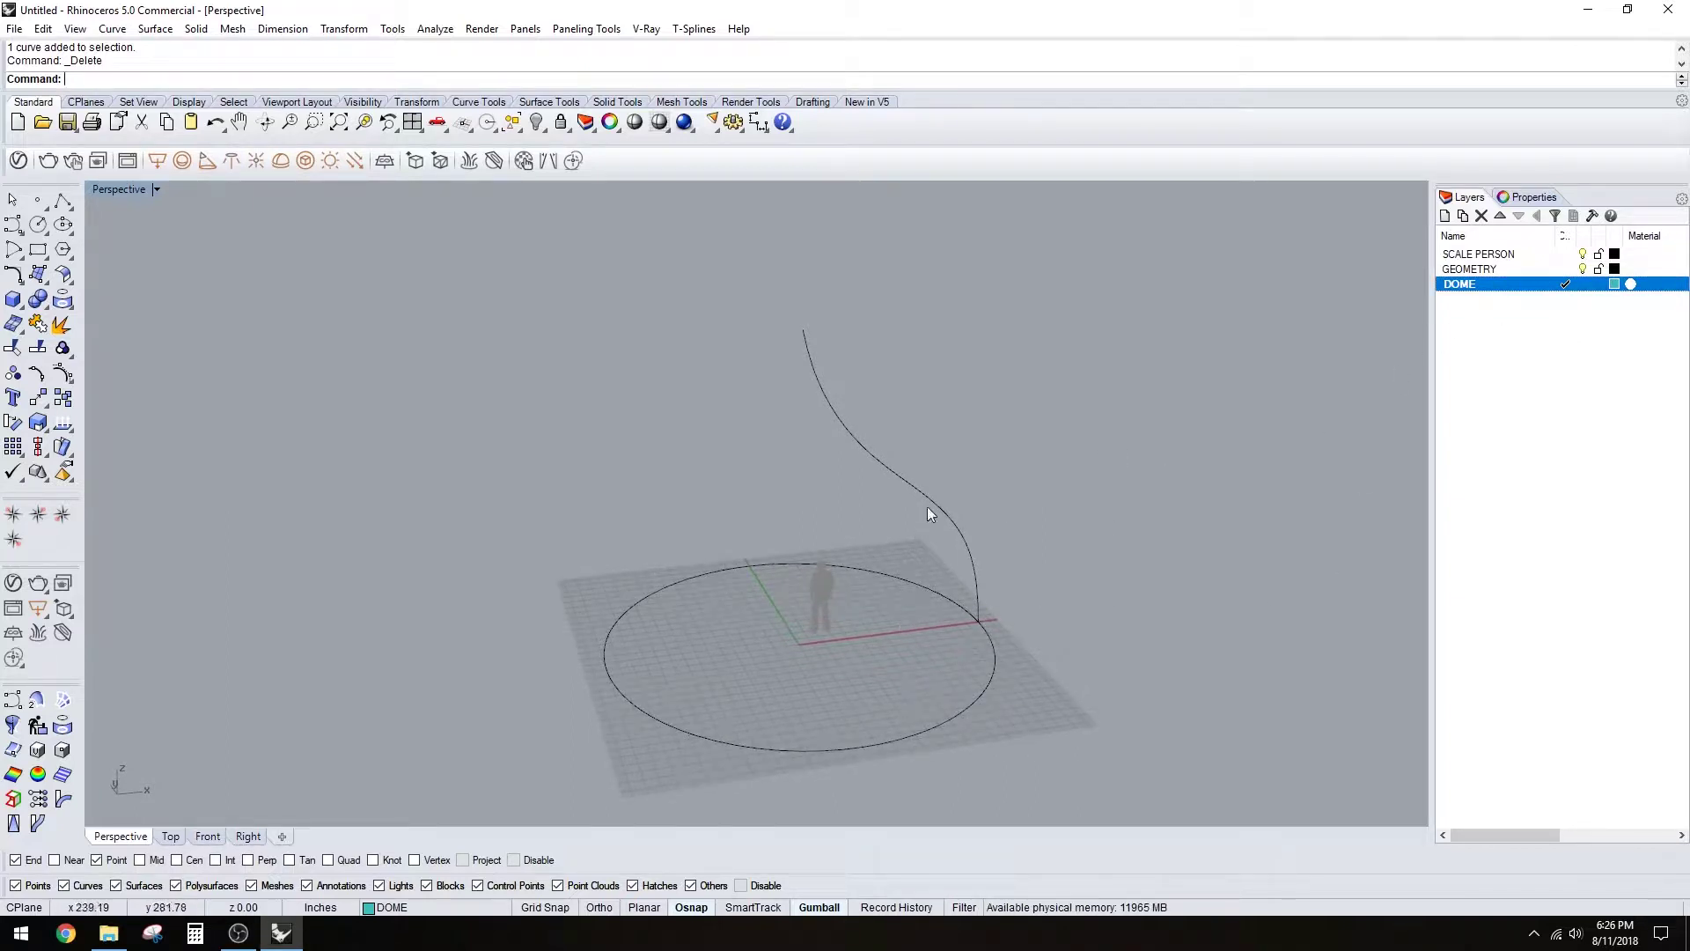
pyautogui.moveTo(959, 539); pyautogui.dragTo(803, 467, button='right')
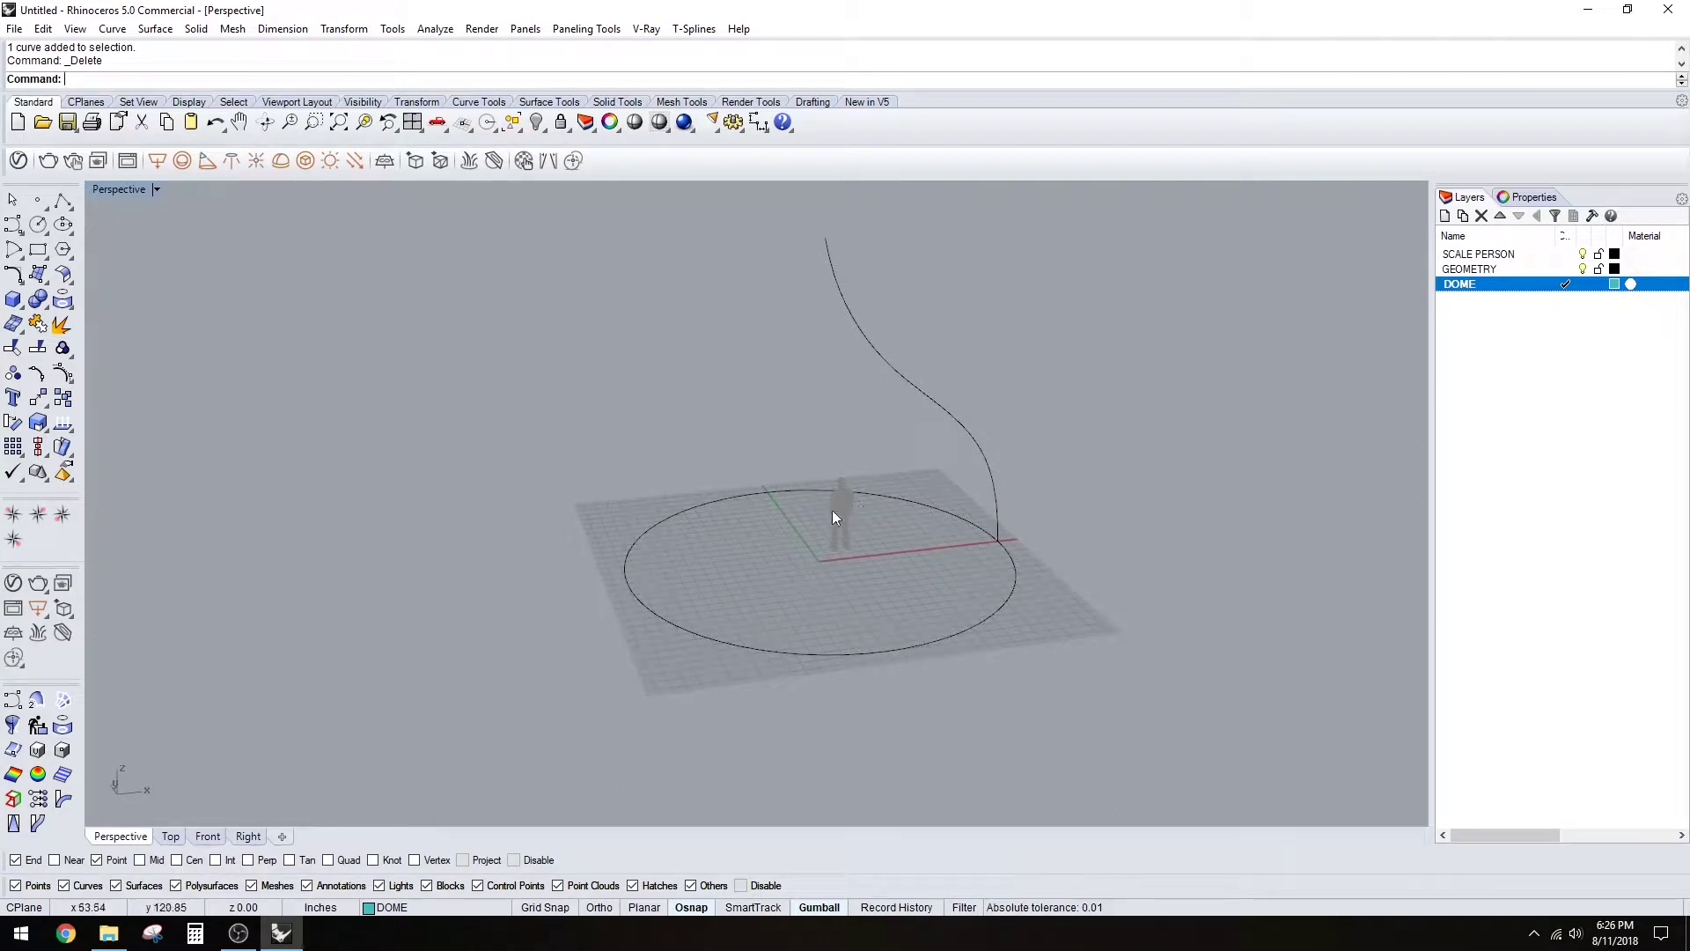
pyautogui.write('Swee')
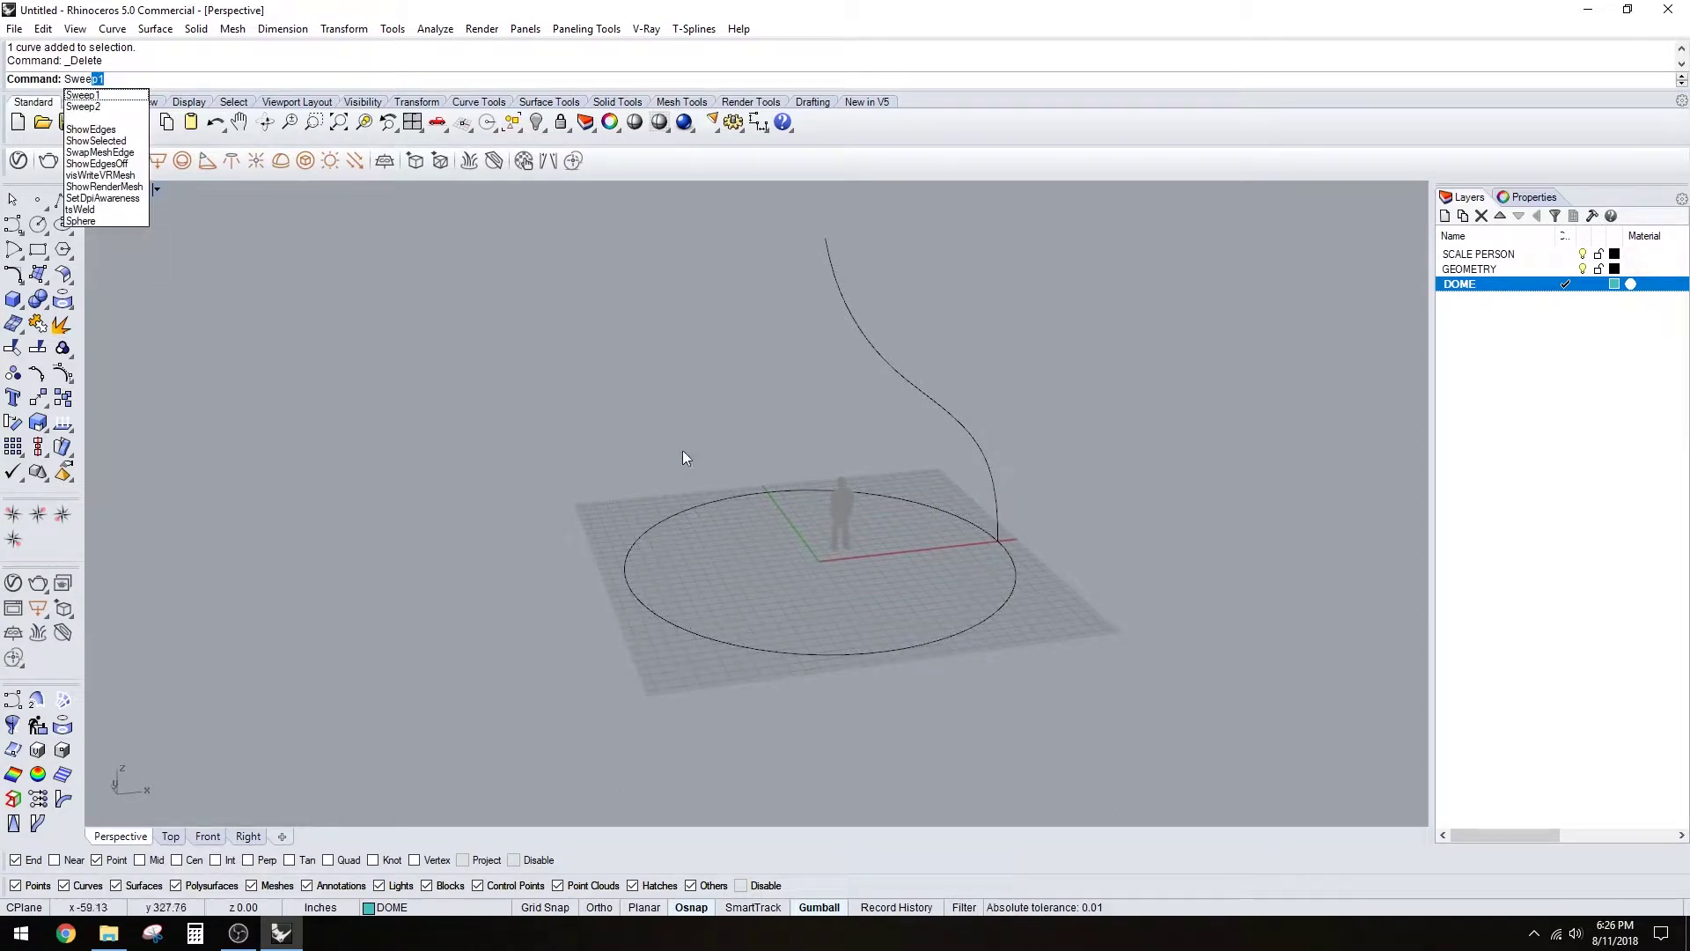
pyautogui.press('Return')
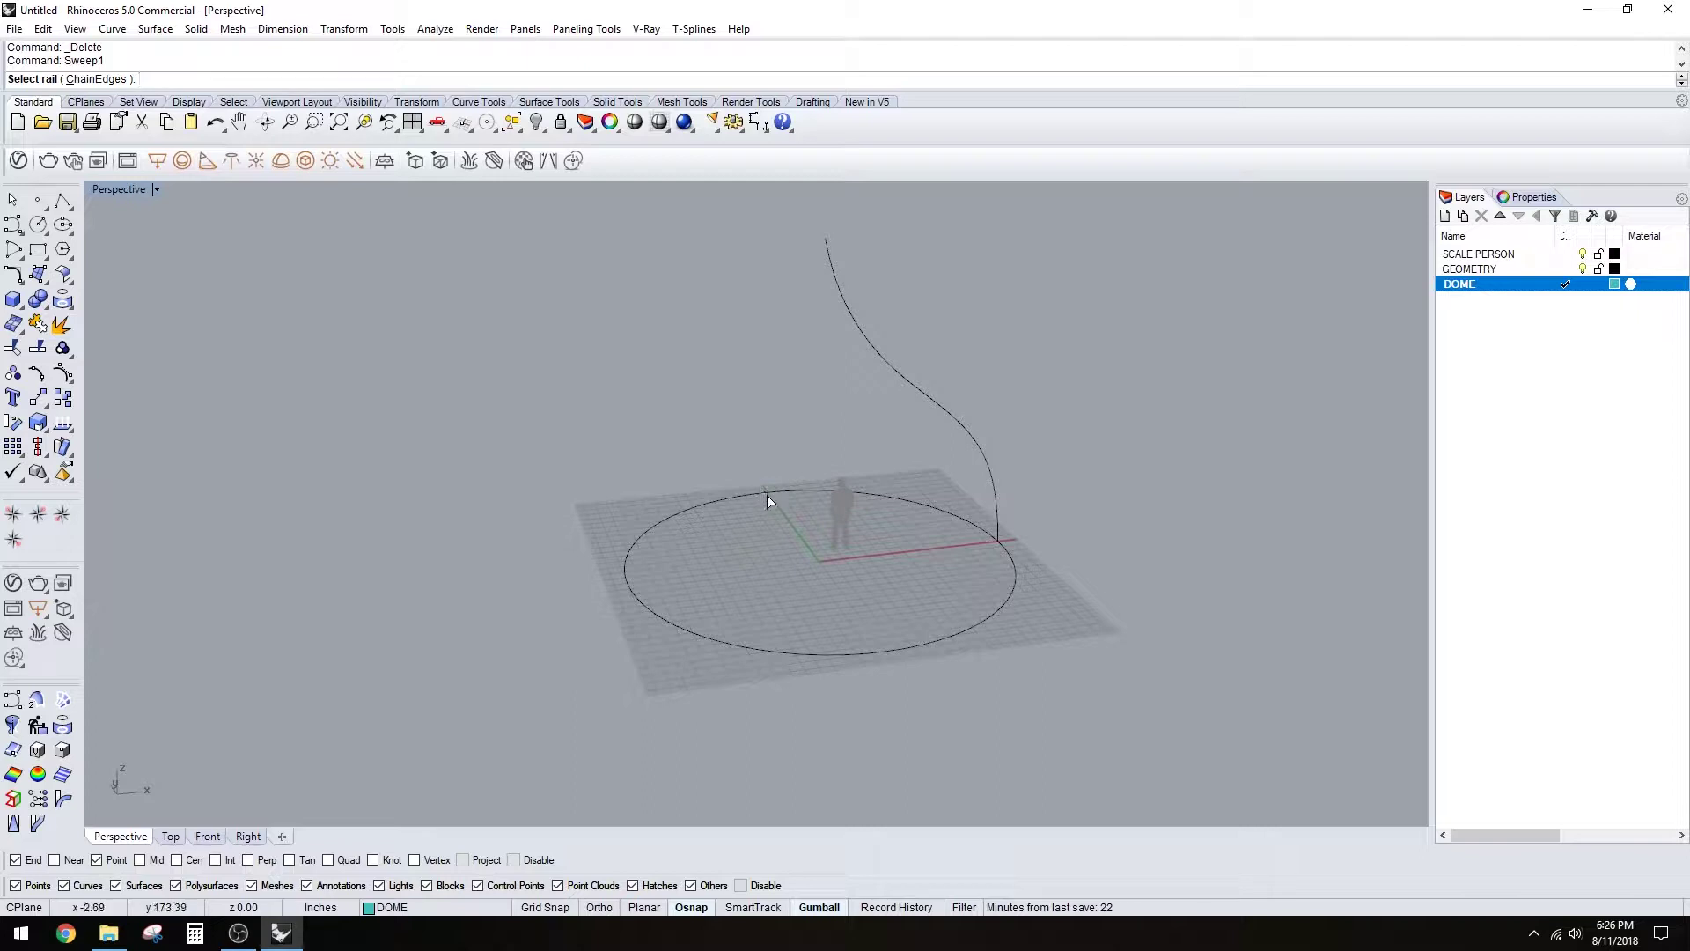
pyautogui.click(917, 505)
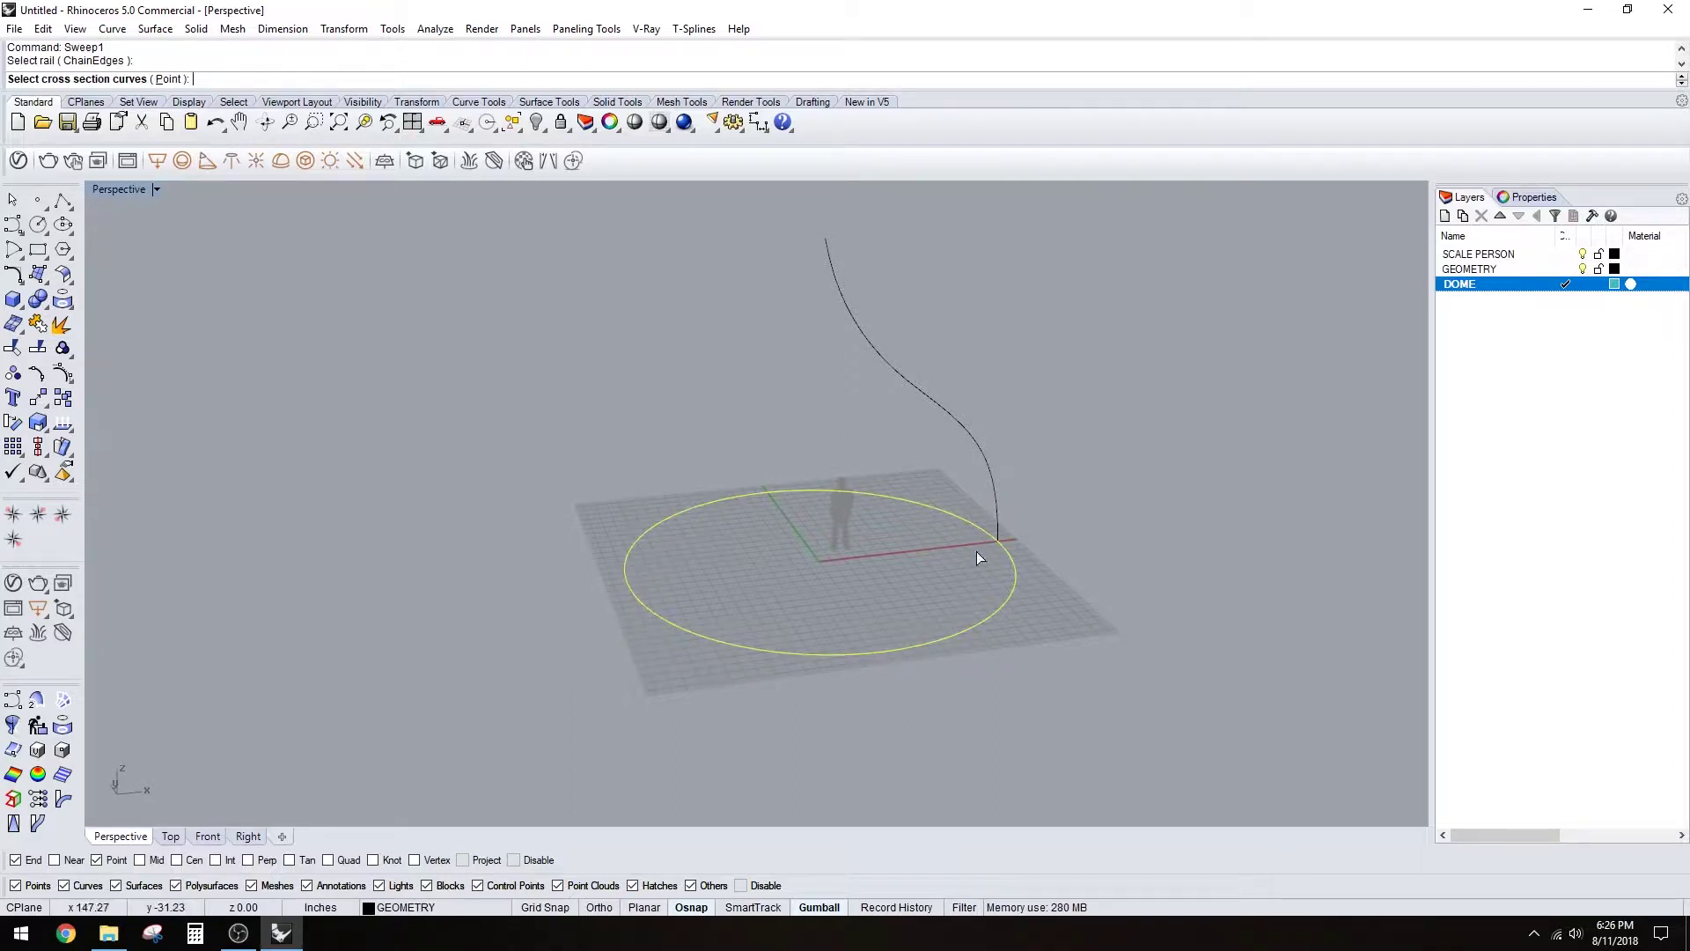
pyautogui.click(850, 312)
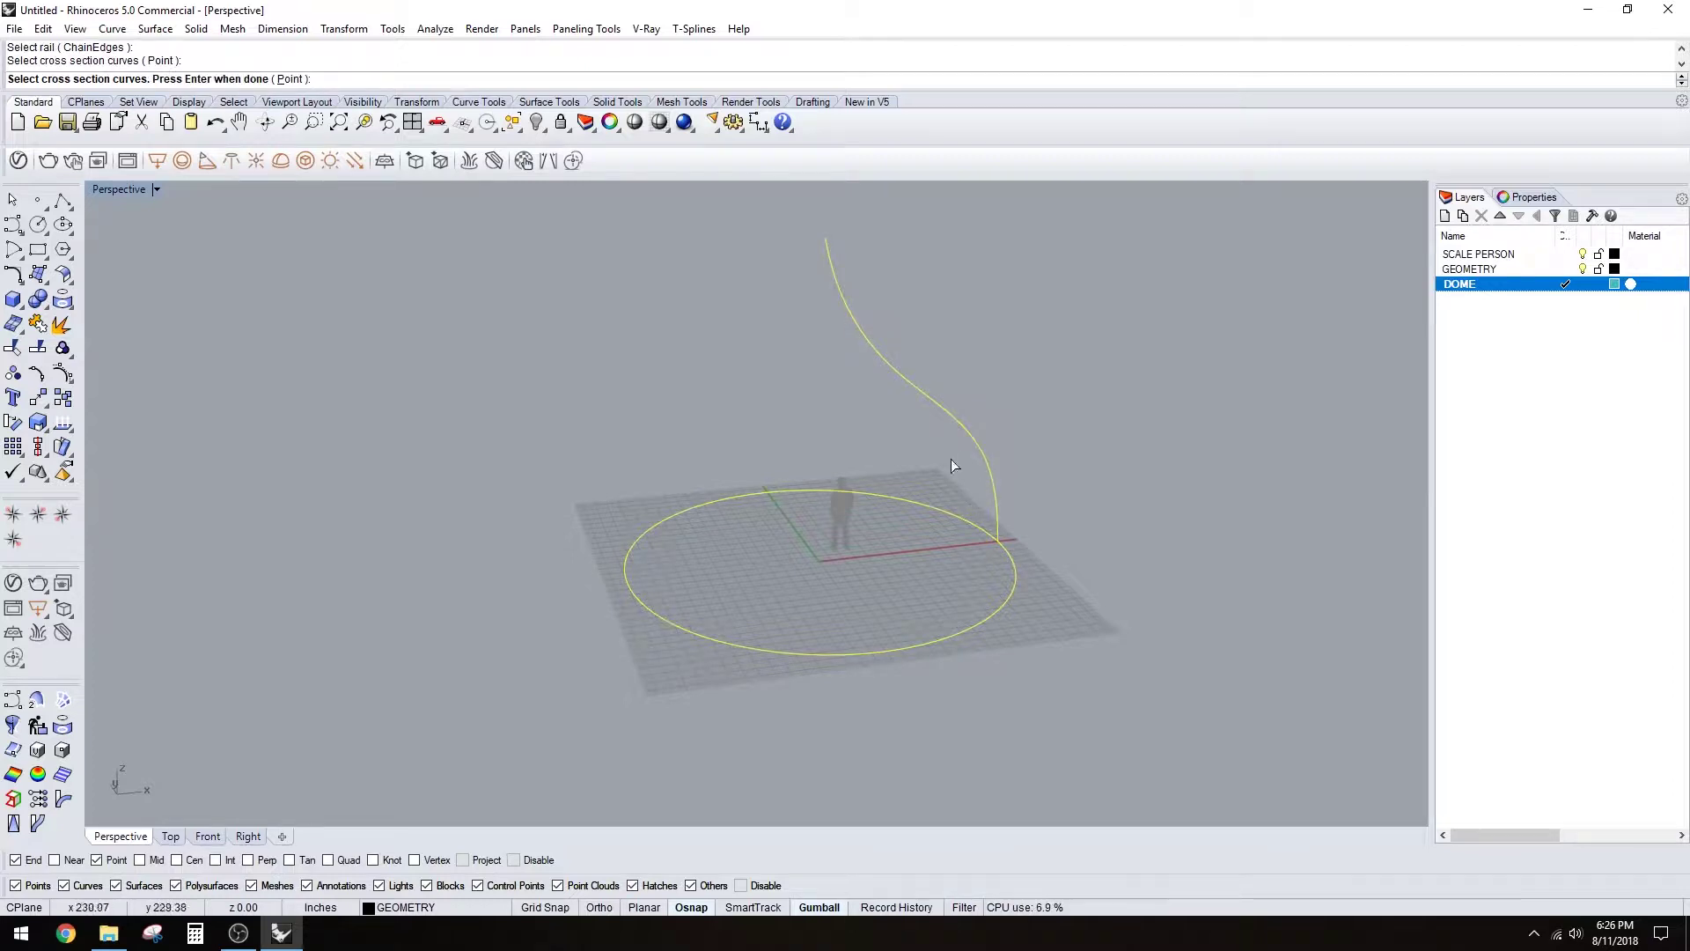
pyautogui.press('Return')
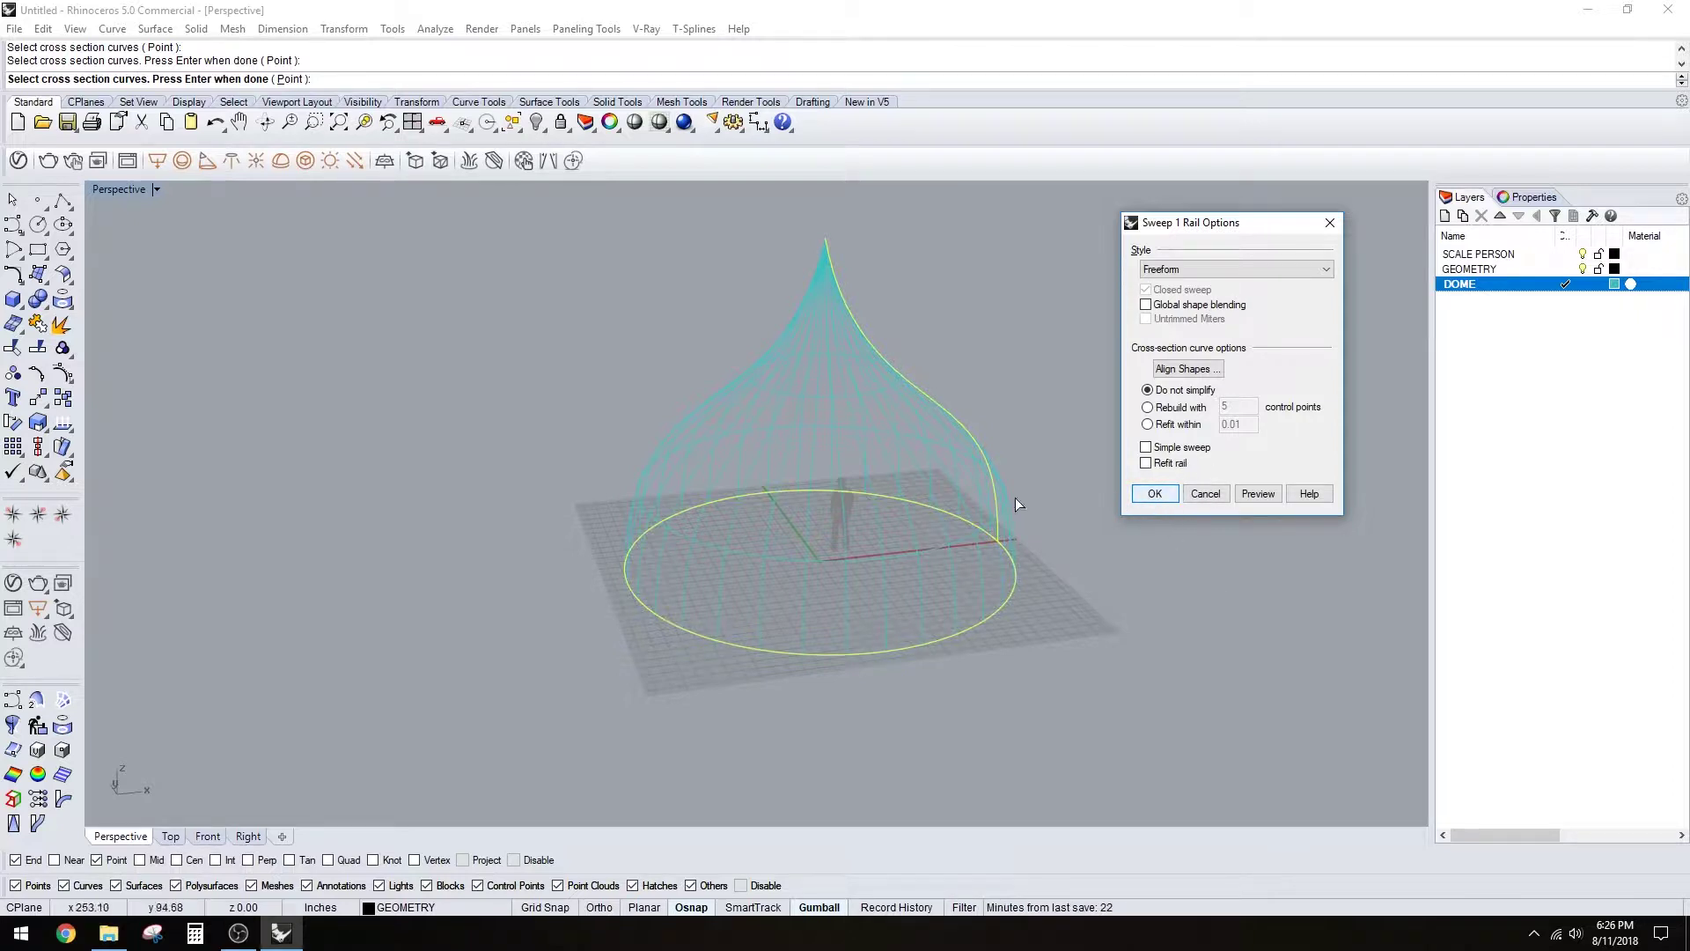
pyautogui.click(895, 908)
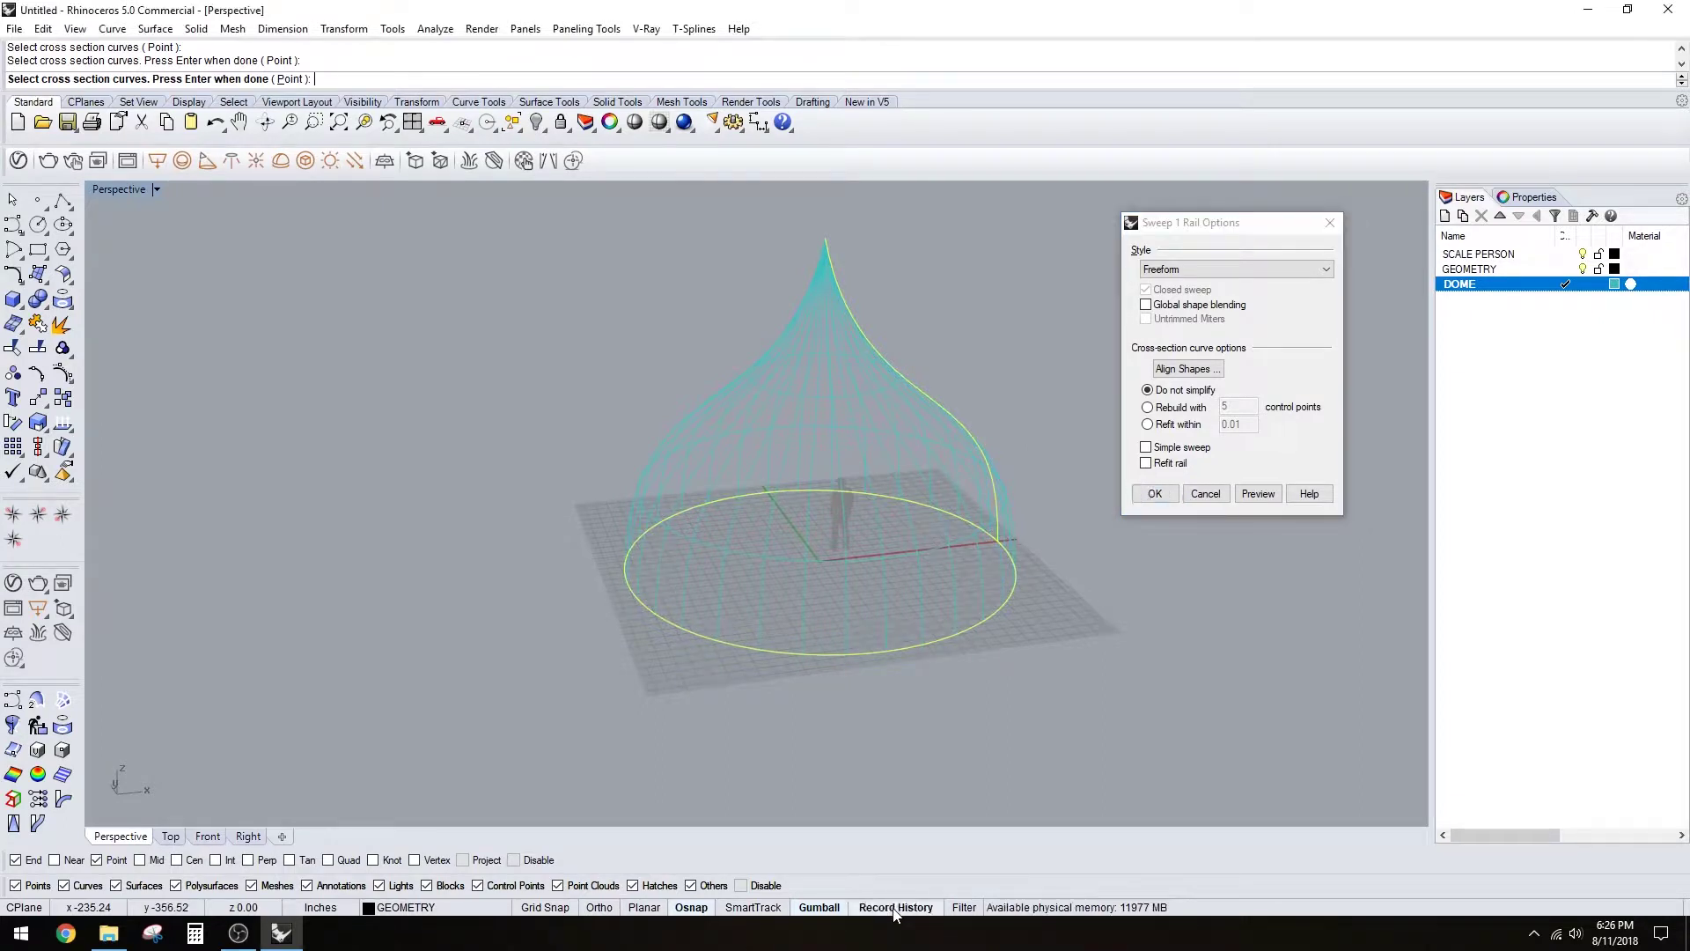
pyautogui.click(1169, 494)
# - Move the profile curve outward and upward to test the swept surface's history link
pyautogui.click(987, 444)
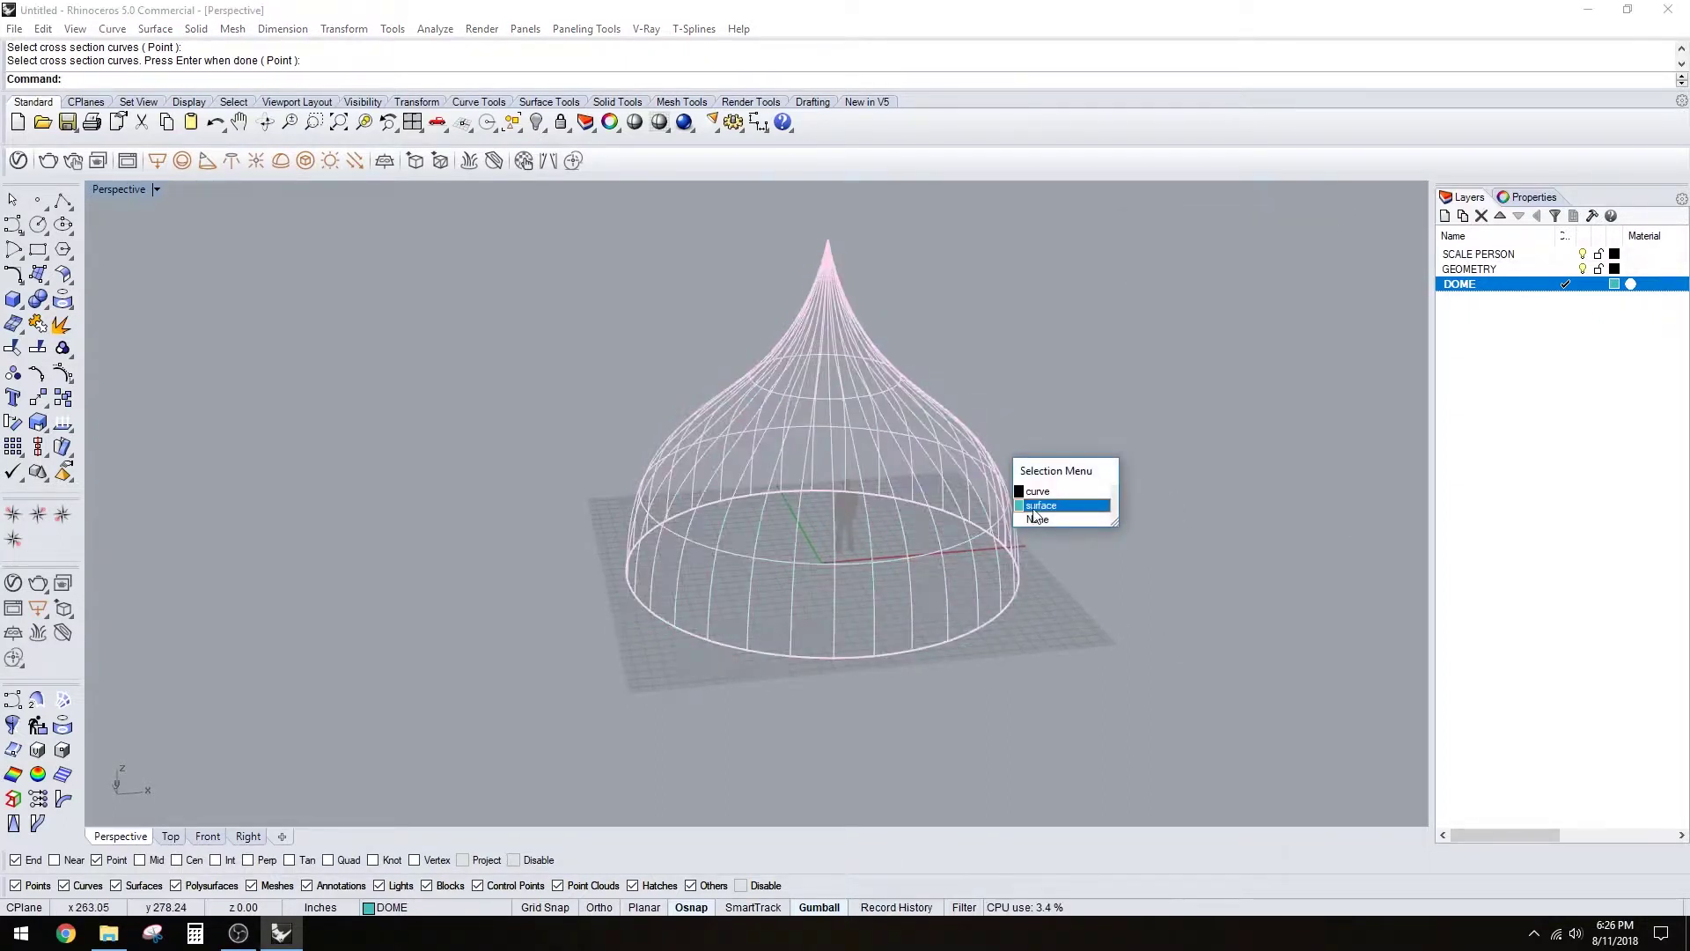
pyautogui.click(1035, 508)
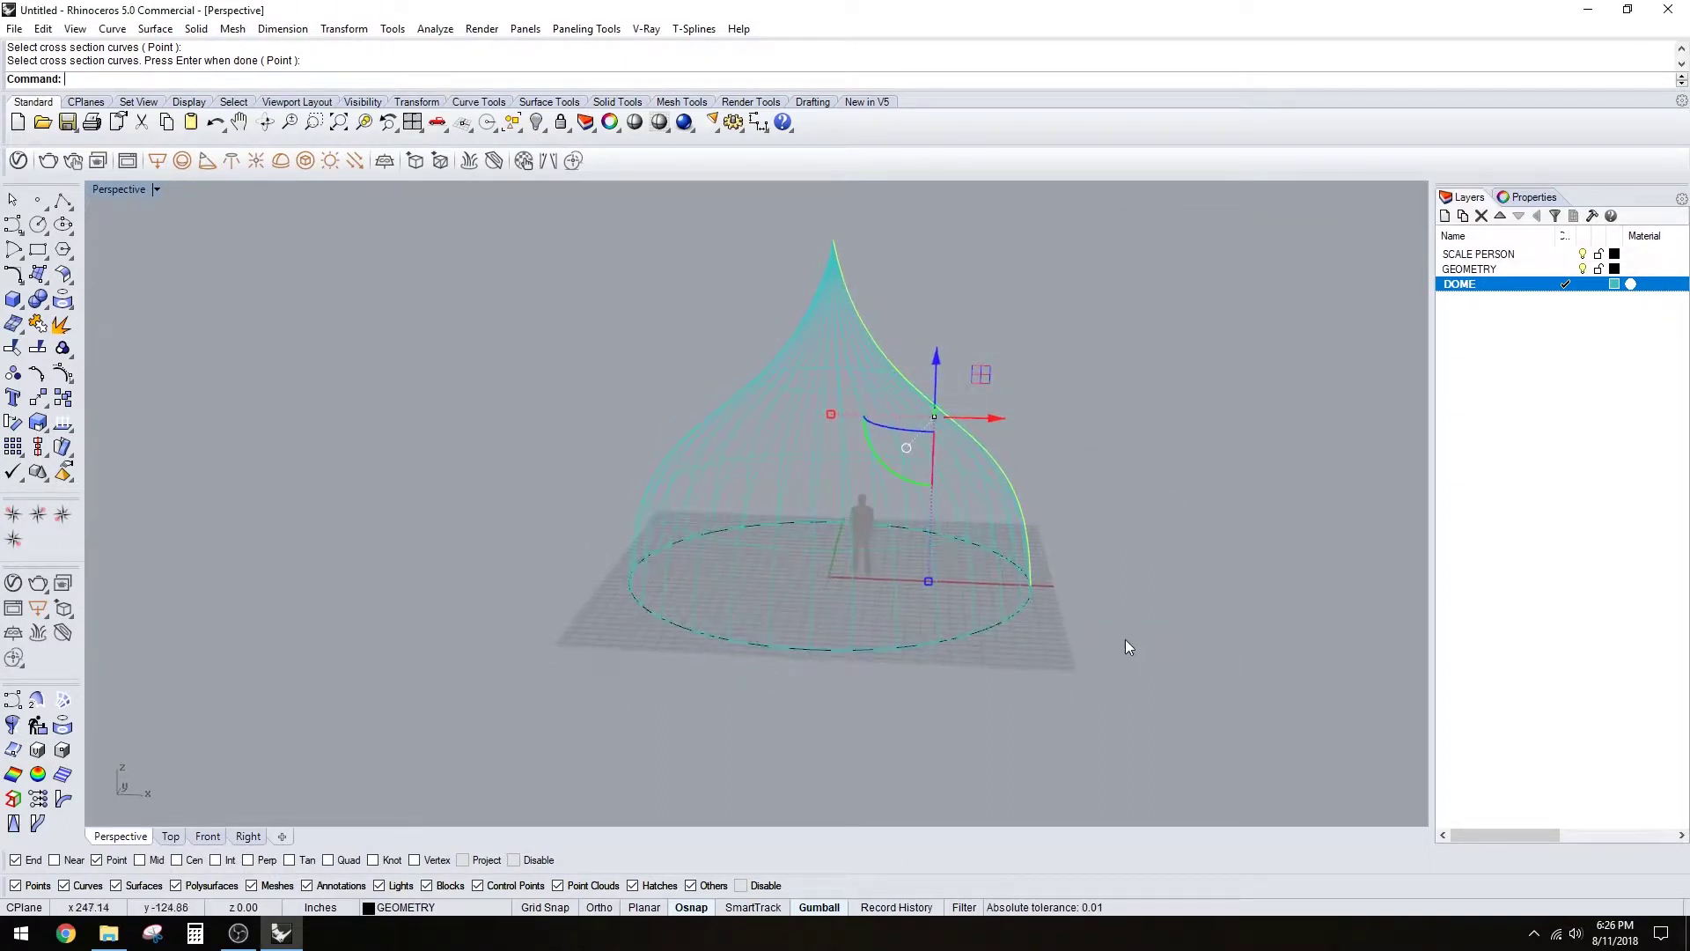
pyautogui.moveTo(968, 419); pyautogui.dragTo(1065, 431)
pyautogui.moveTo(1044, 369); pyautogui.dragTo(1049, 315)
pyautogui.moveTo(1056, 587); pyautogui.dragTo(1100, 518, button='right')
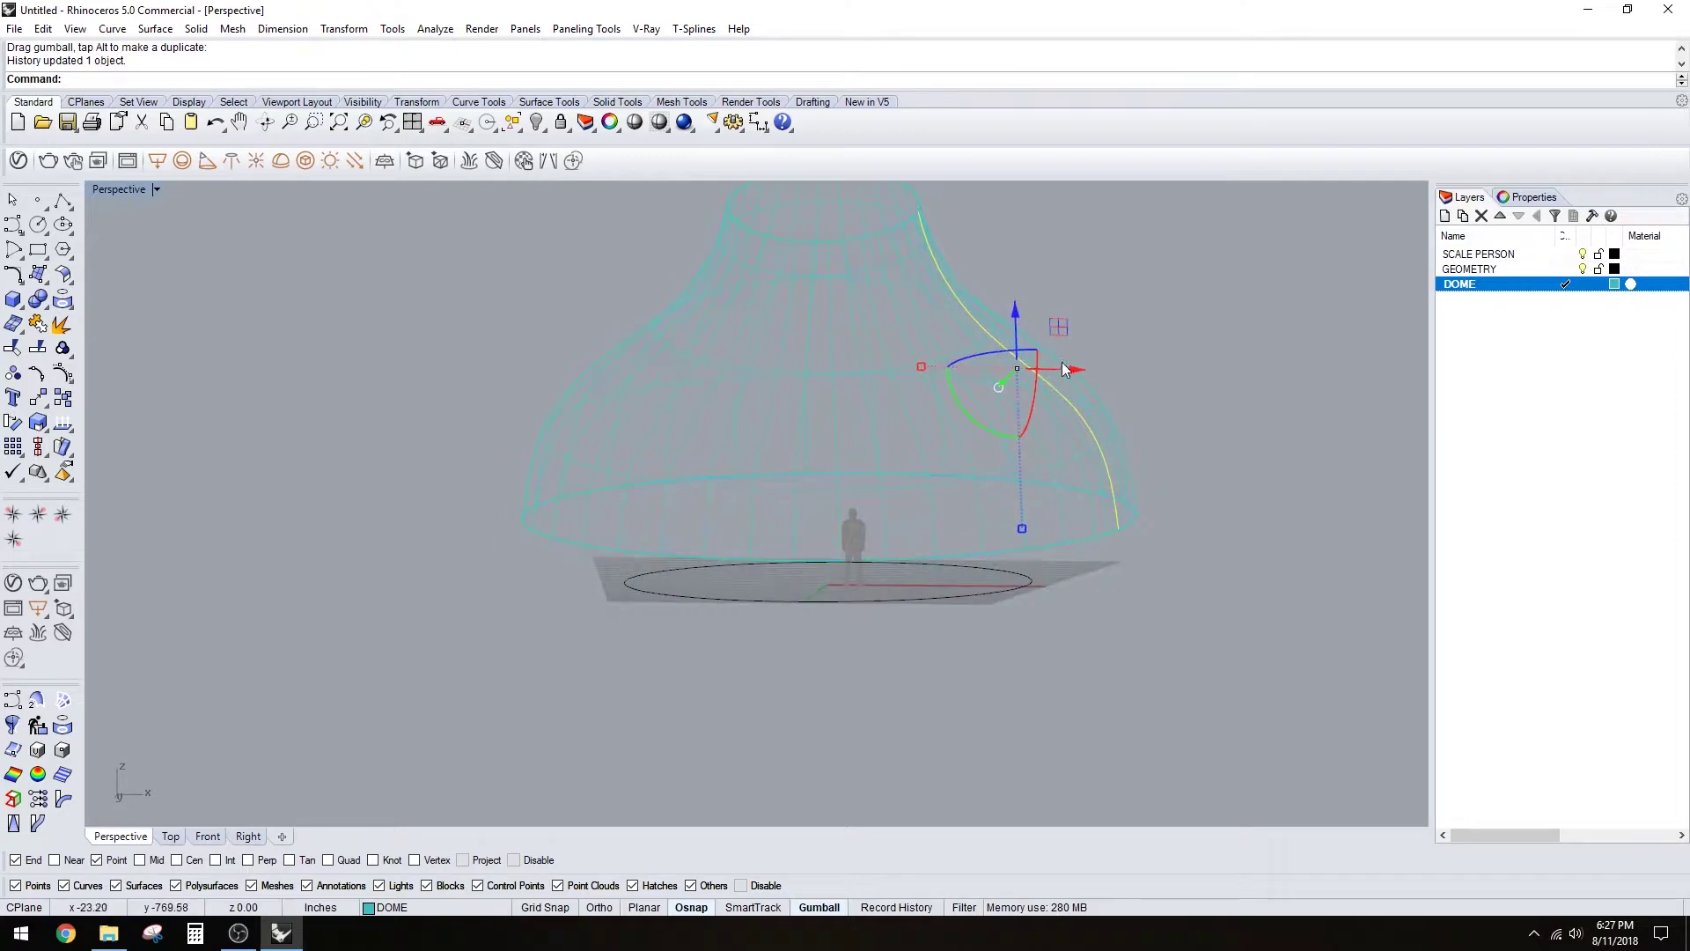
pyautogui.moveTo(1020, 384); pyautogui.dragTo(1069, 605, button='right')
# - Undo the moves of the profile curve and clear the selection
pyautogui.hotkey('ctrl', 'z')
pyautogui.hotkey('ctrl', 'z')
pyautogui.hotkey('ctrl', 'z')
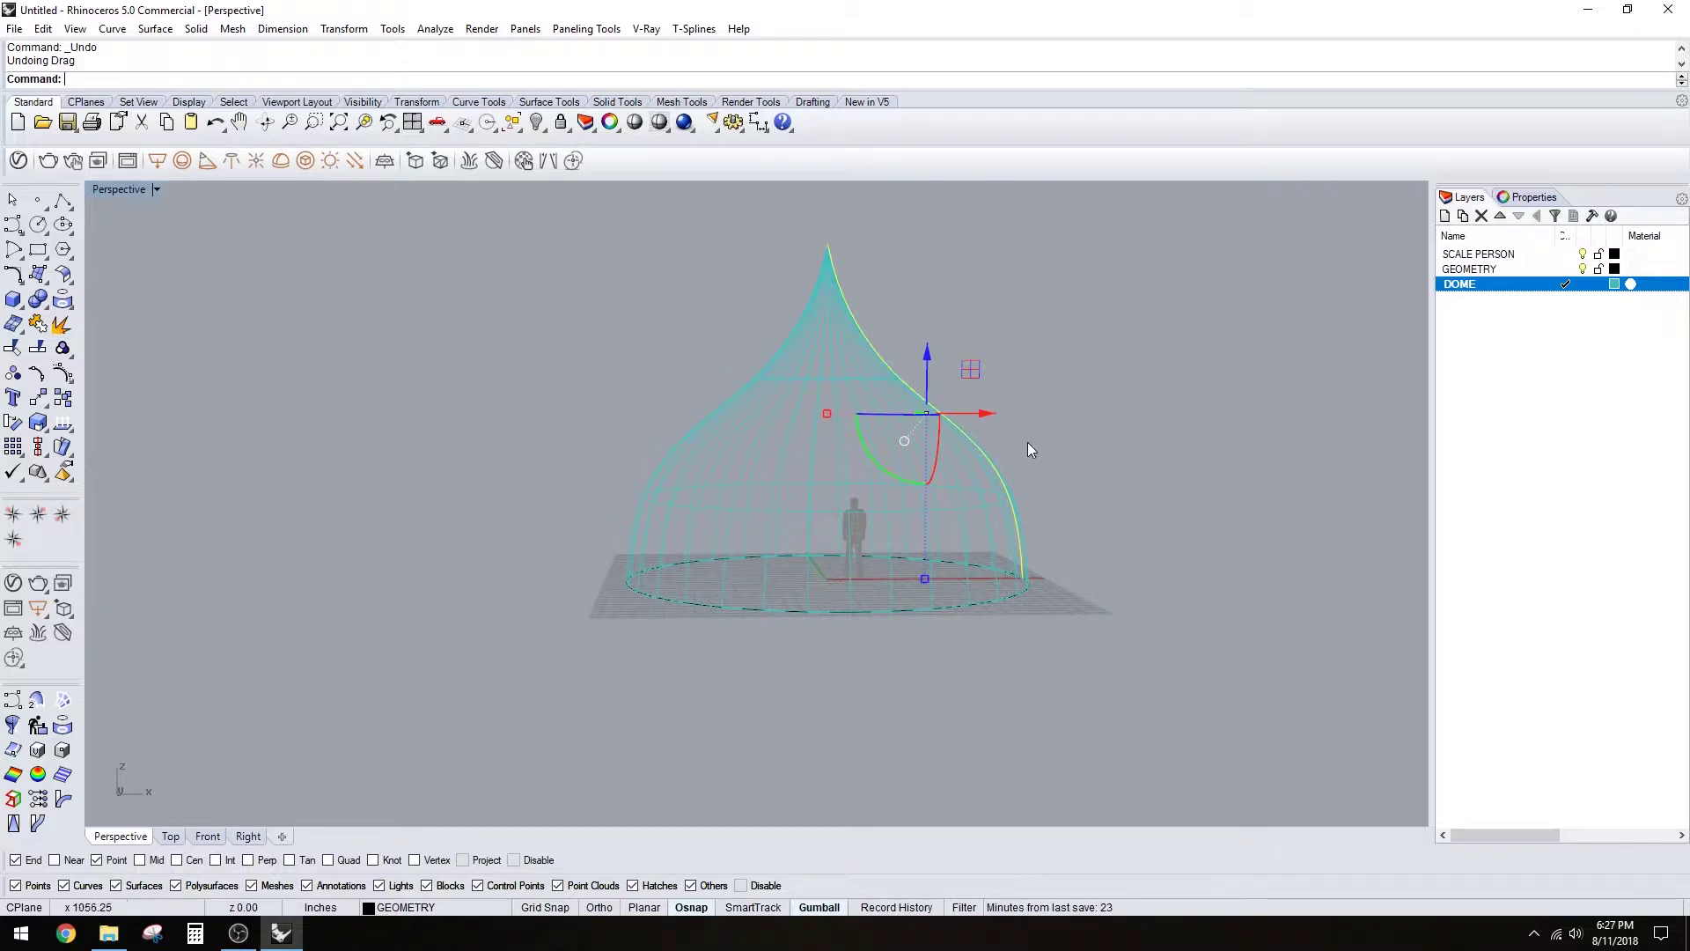
pyautogui.moveTo(1027, 441); pyautogui.dragTo(932, 426, button='right')
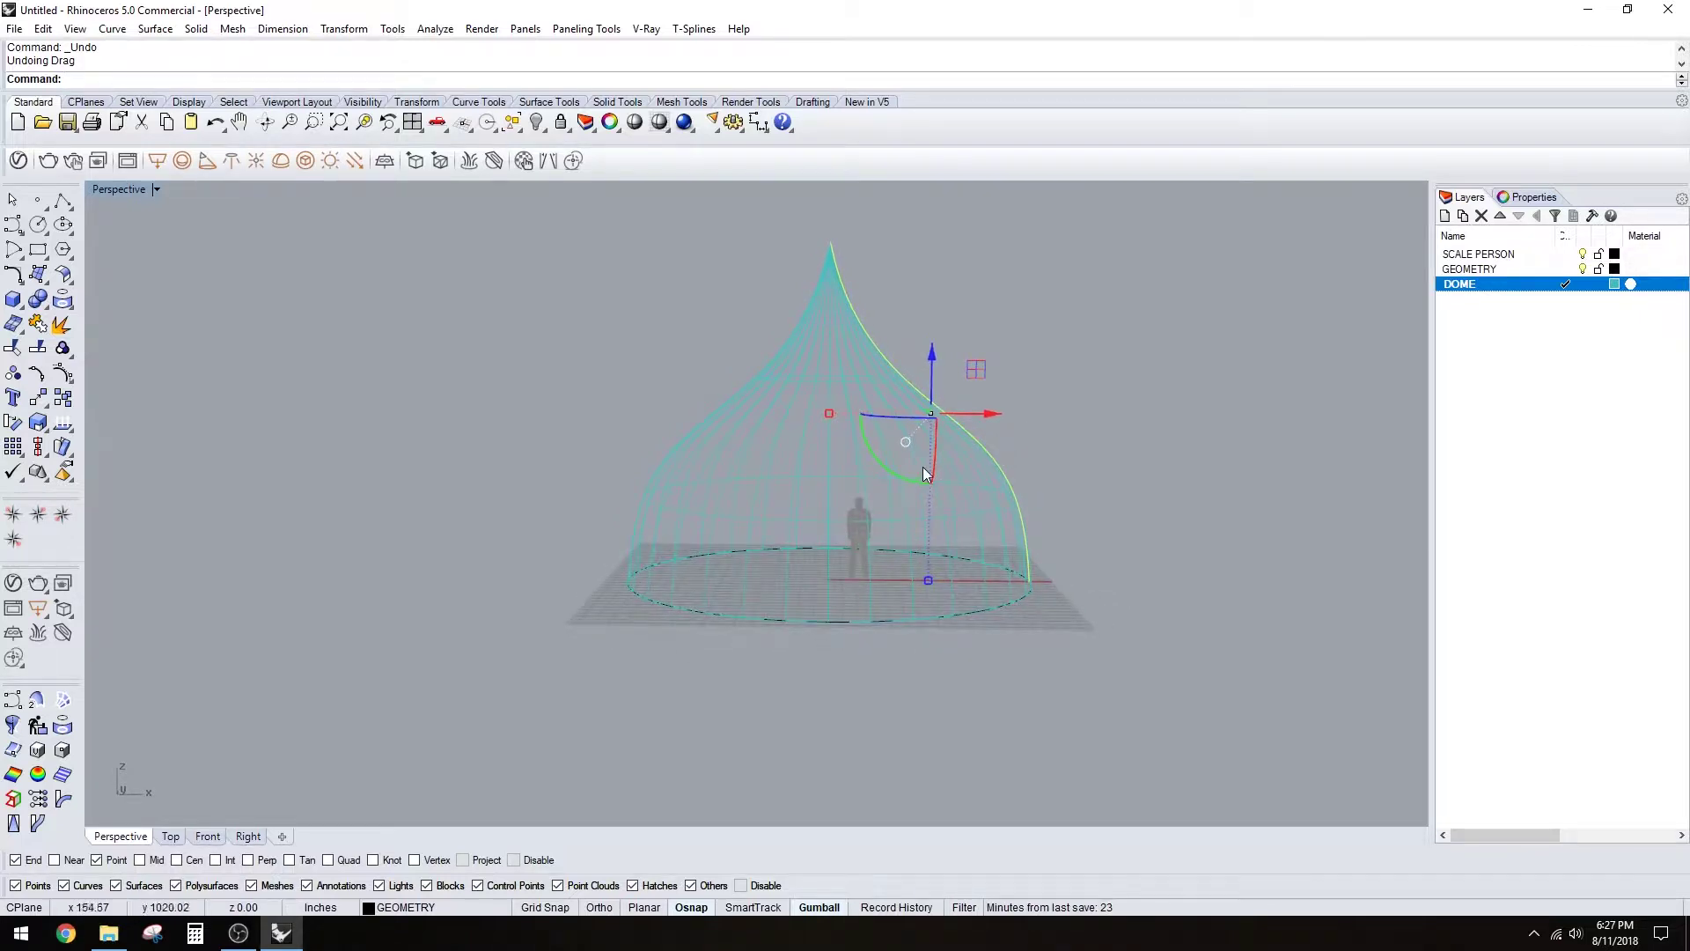
pyautogui.click(1074, 477)
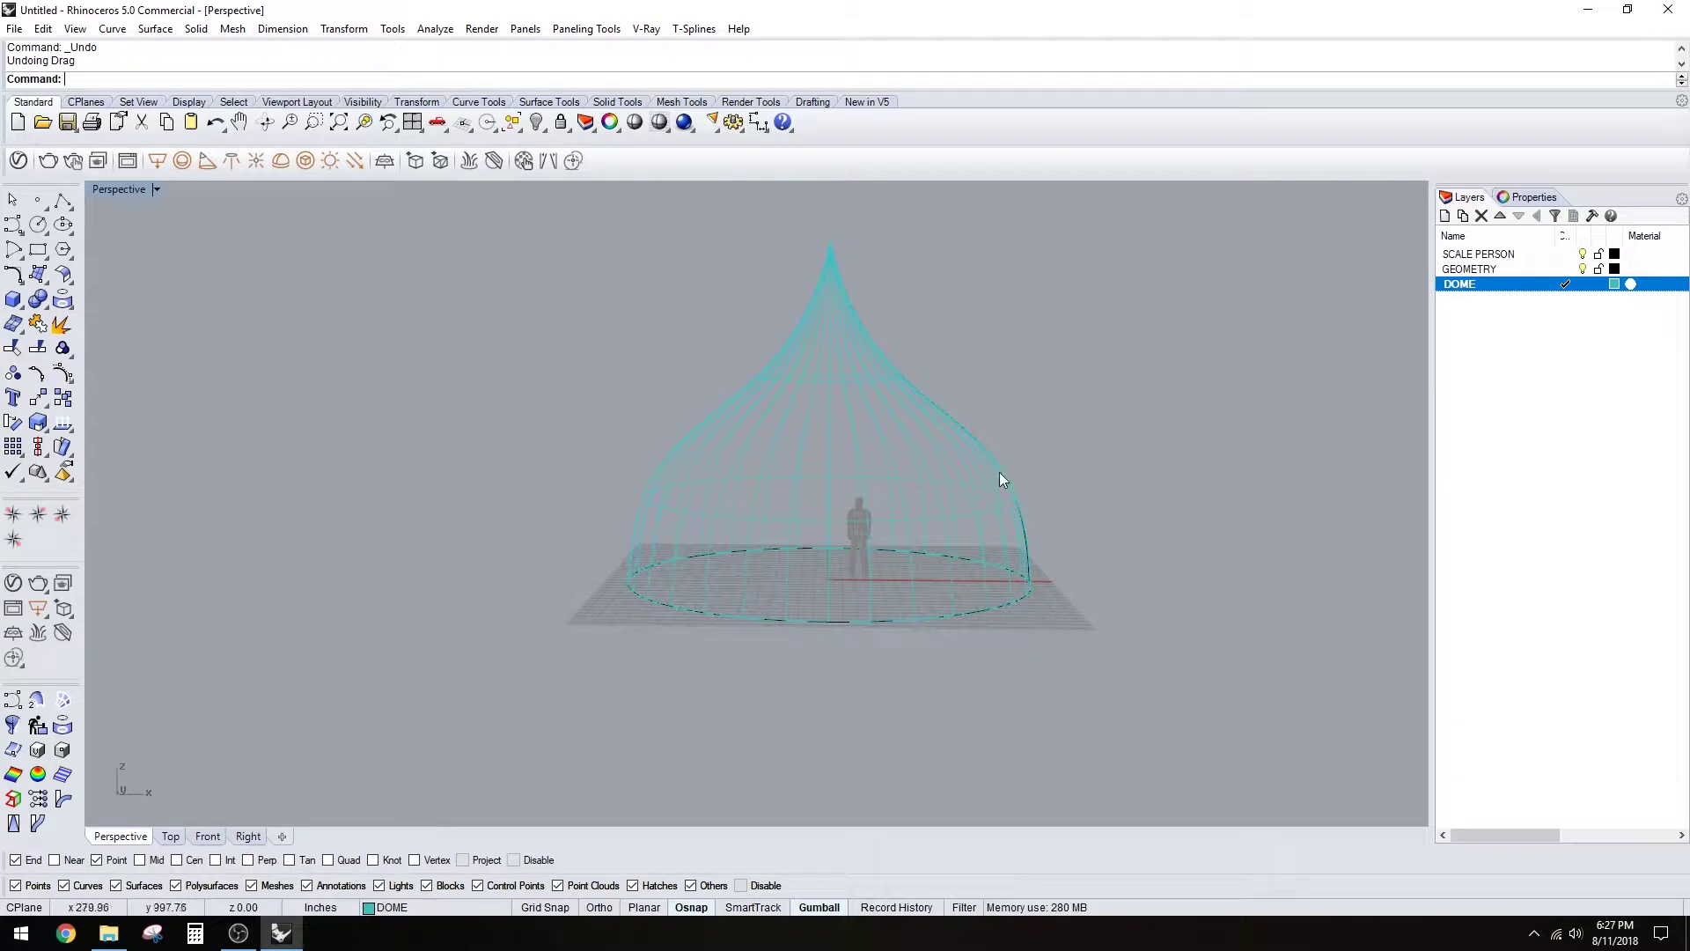
# - Examine the swept dome surface from several angles
pyautogui.moveTo(1000, 480); pyautogui.dragTo(1012, 521, button='right')
pyautogui.scroll(5, 757, 629)
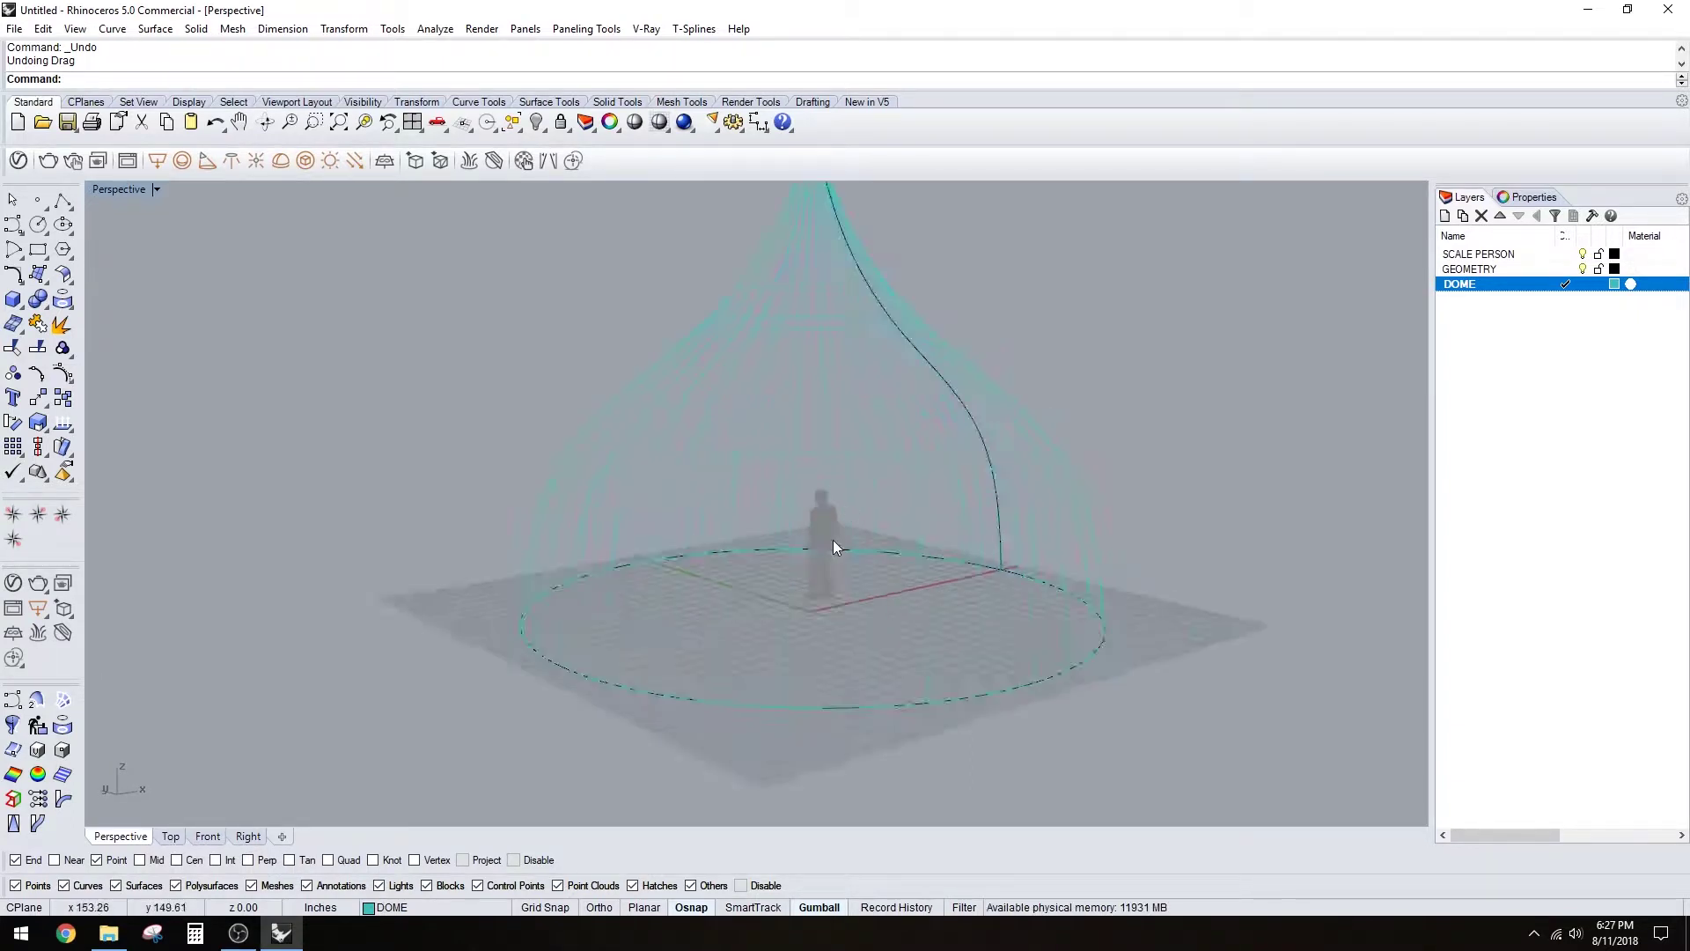
pyautogui.moveTo(833, 540); pyautogui.dragTo(742, 562, button='right')
pyautogui.click(667, 387)
pyautogui.press('Escape')
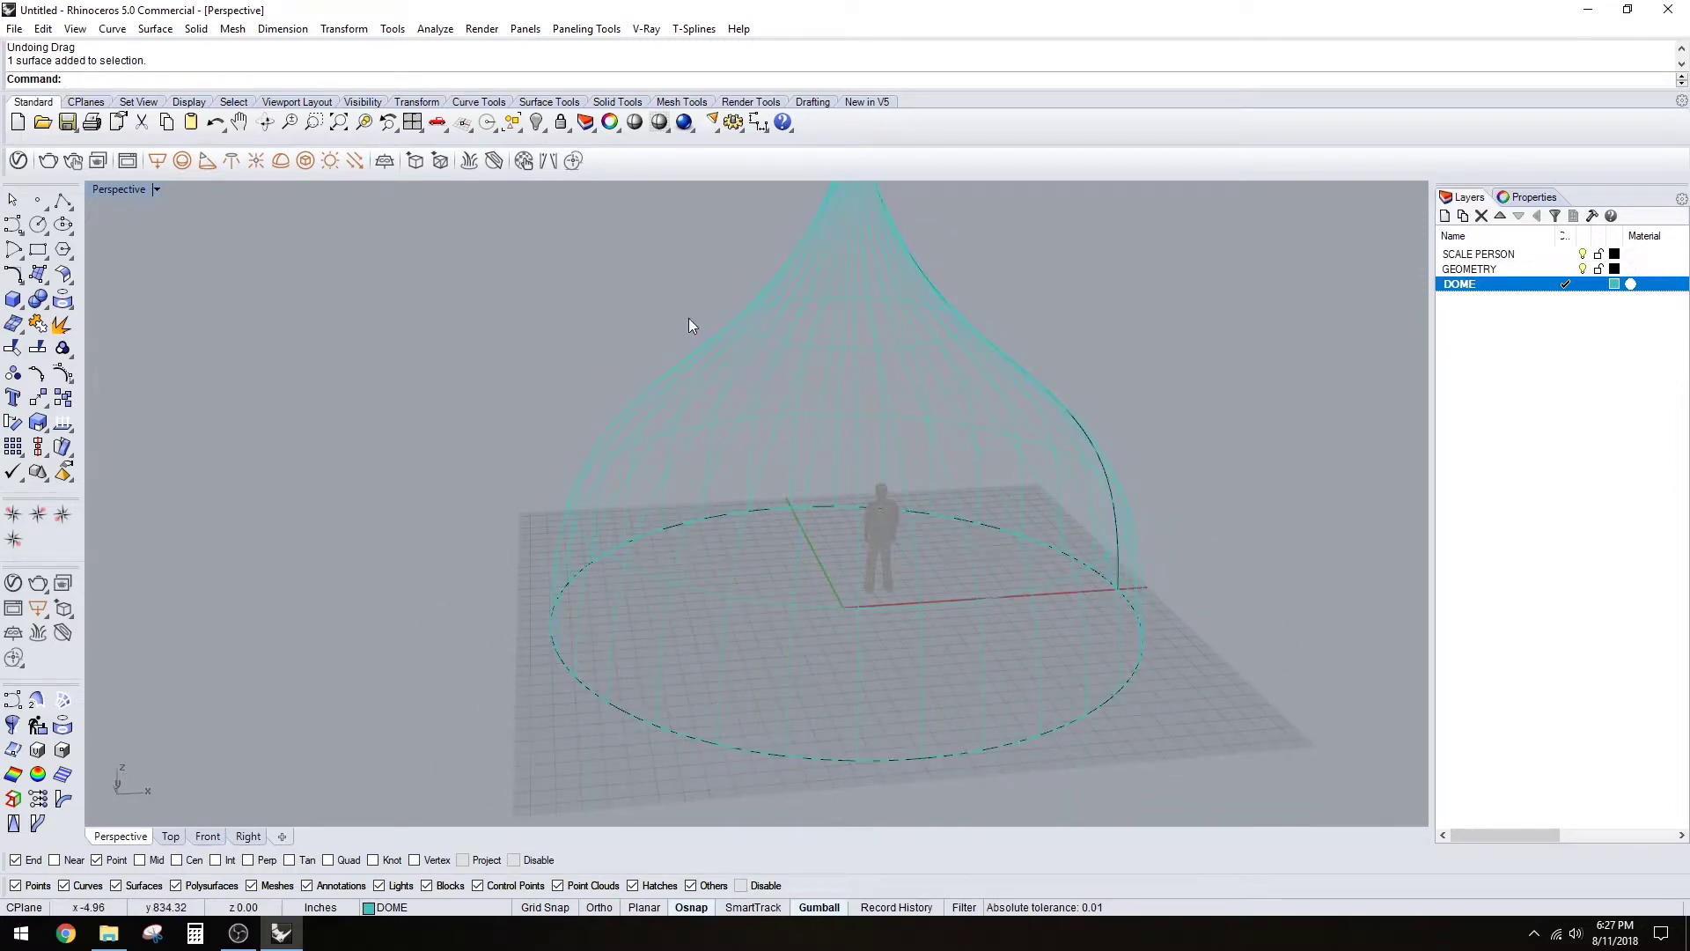
pyautogui.click(707, 350)
pyautogui.moveTo(615, 634); pyautogui.dragTo(898, 629, button='right')
pyautogui.moveTo(919, 524); pyautogui.dragTo(959, 501, button='right')
pyautogui.press('Escape')
# - Select only the dome's profile curve and turn on its control points
pyautogui.click(949, 425)
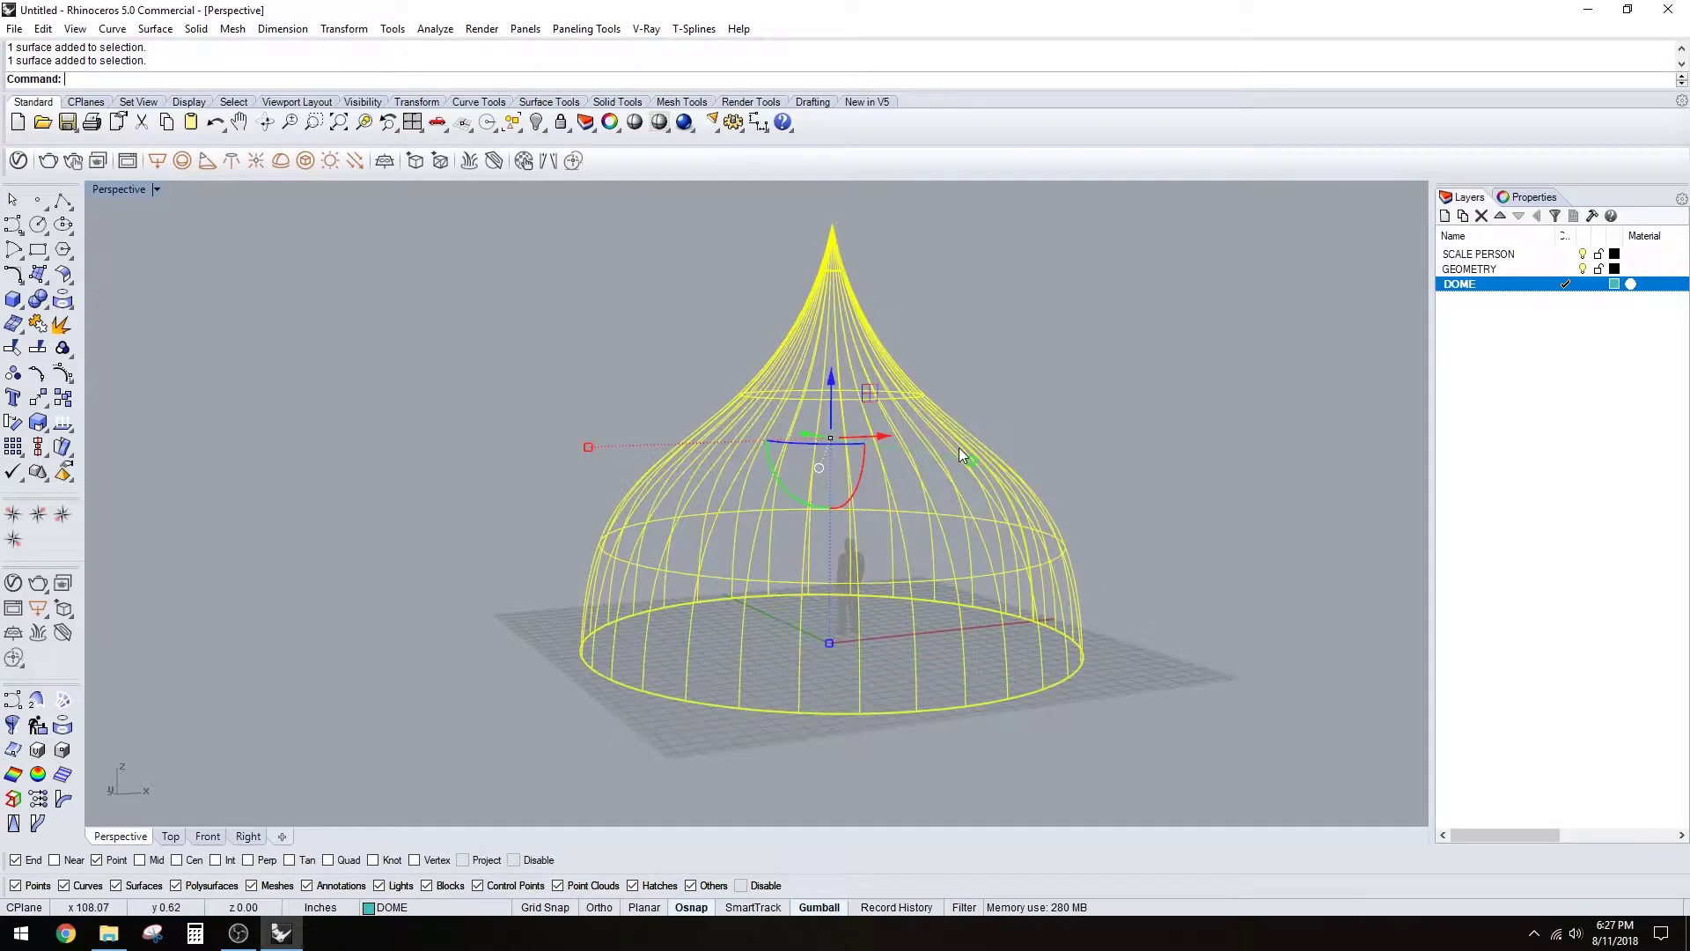
pyautogui.press('Escape')
pyautogui.click(967, 440)
pyautogui.press('Escape')
pyautogui.moveTo(970, 440); pyautogui.dragTo(963, 449, button='right')
pyautogui.click(965, 441)
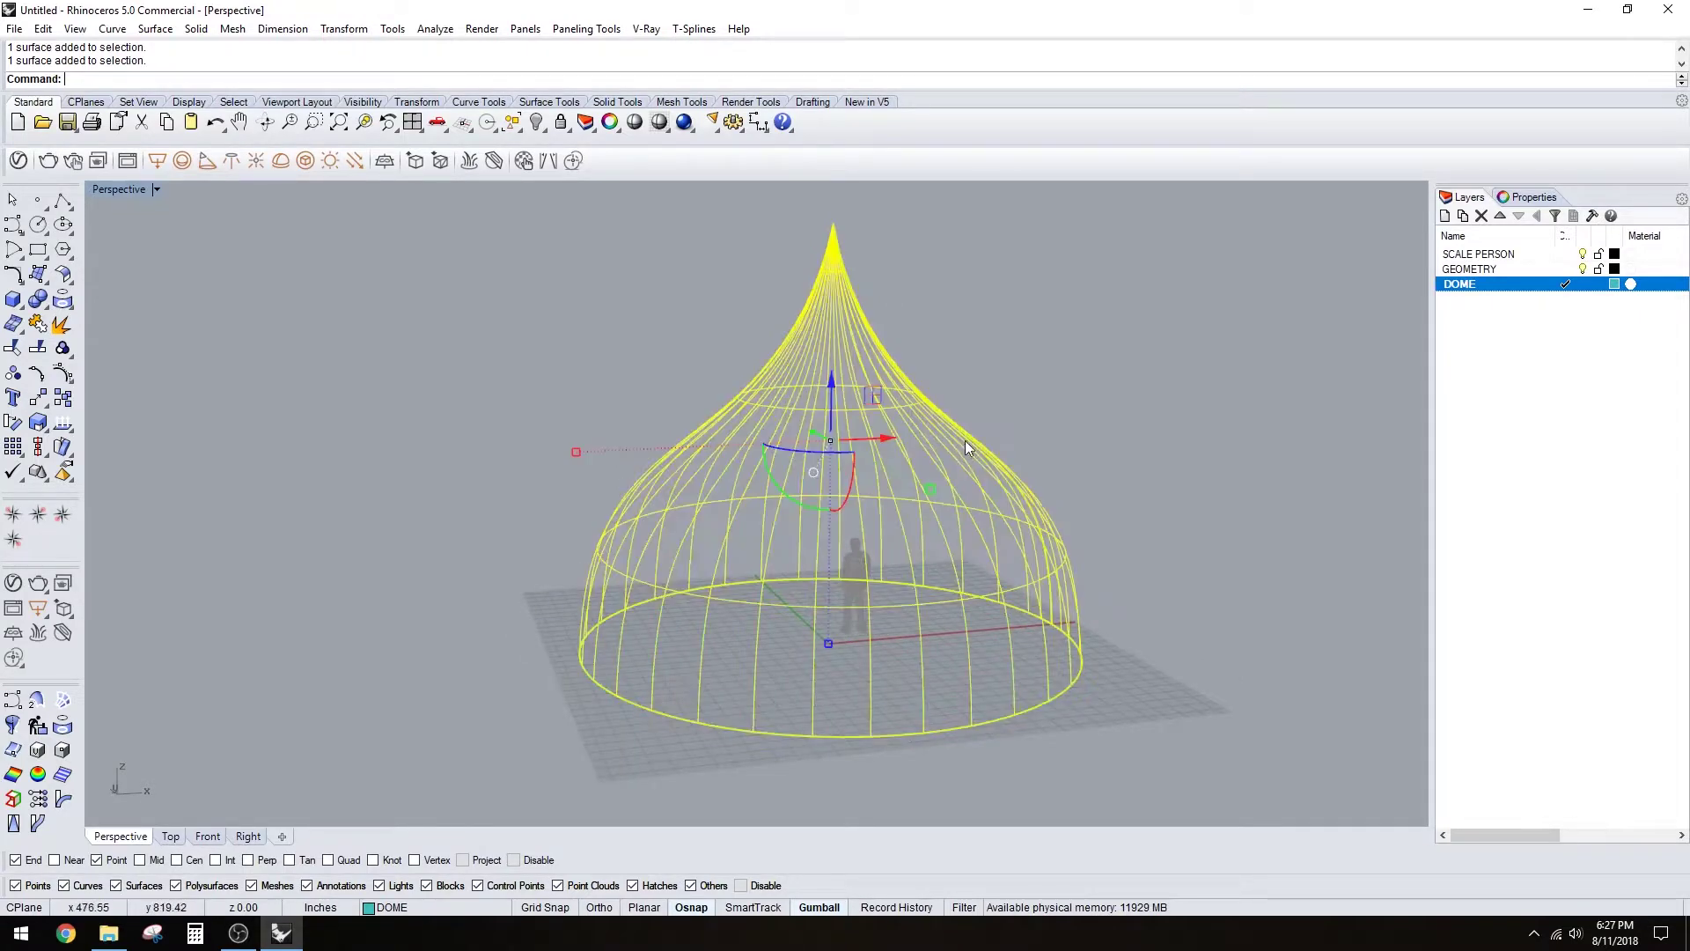
pyautogui.click(964, 447)
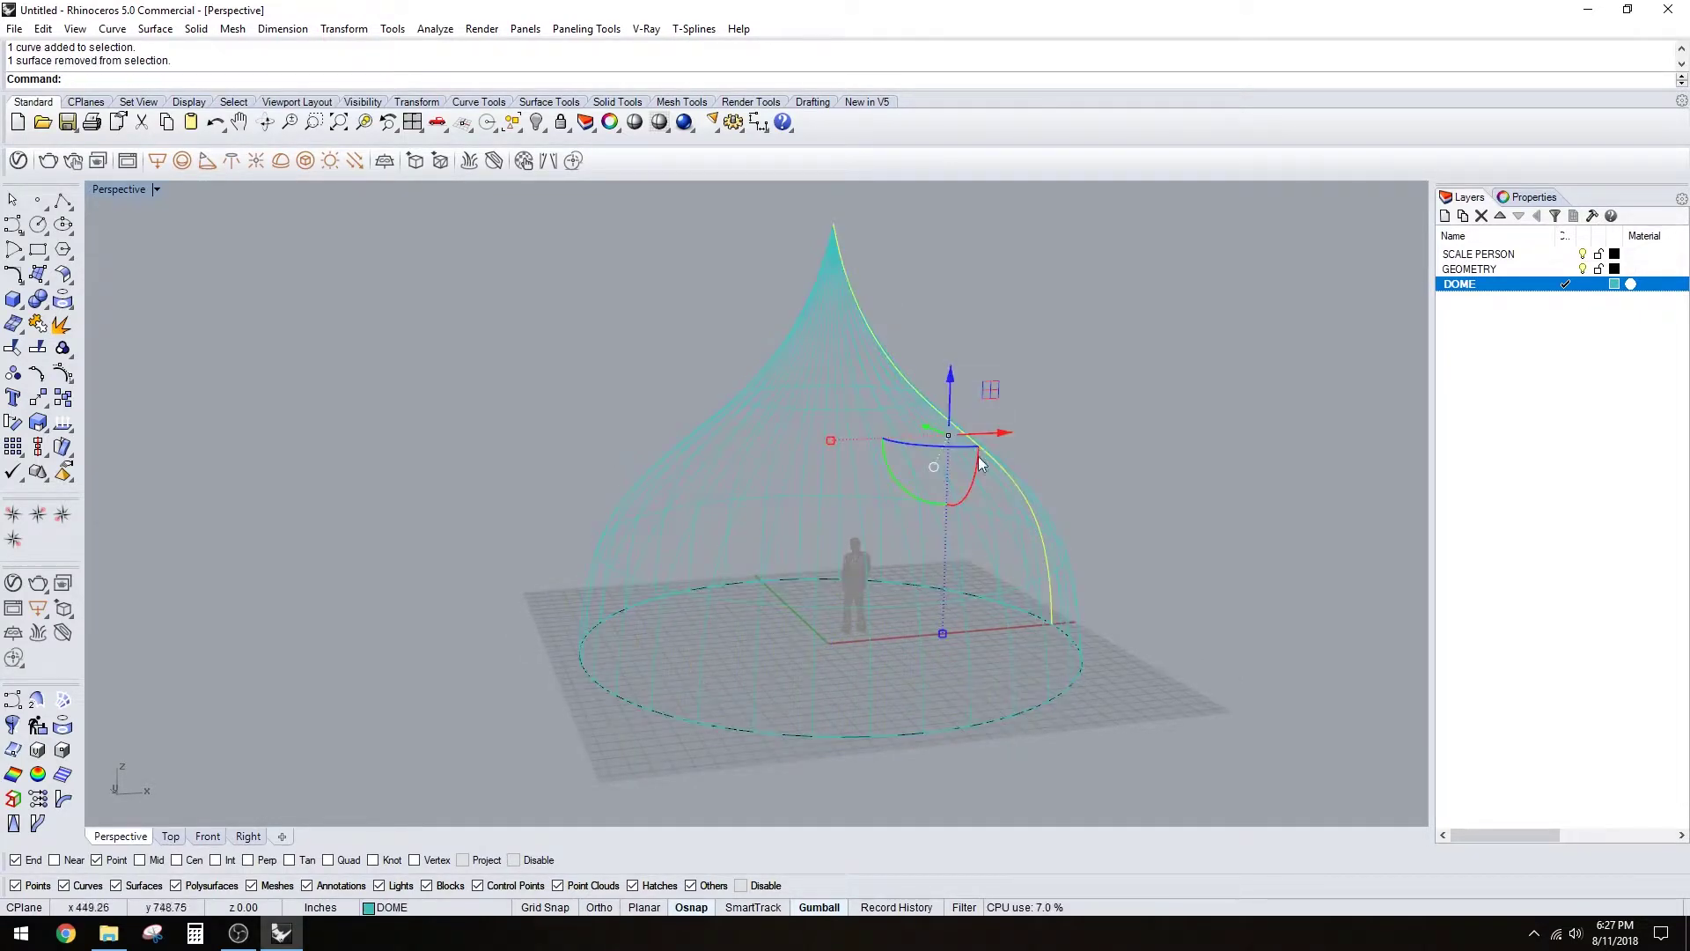
pyautogui.press('F10')
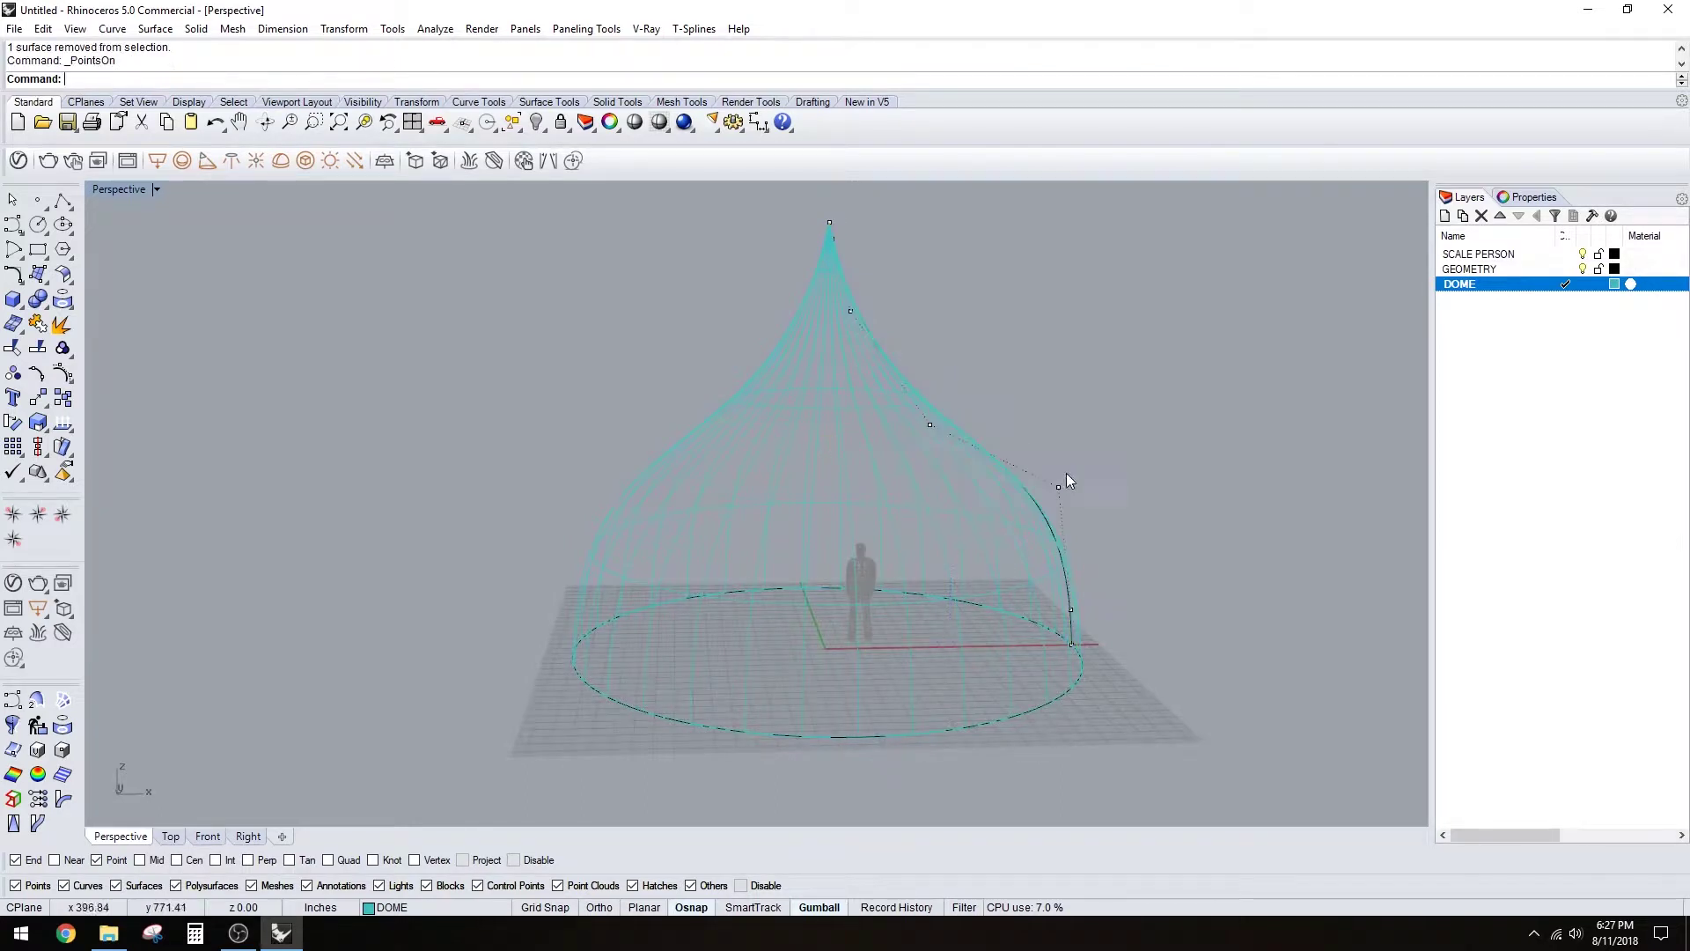
# - Move the control point at the profile curve's outer bulge outward and upward to widen the dome
pyautogui.click(1066, 488)
pyautogui.moveTo(1059, 486); pyautogui.dragTo(1243, 480)
pyautogui.moveTo(1243, 480); pyautogui.dragTo(1259, 429, button='right')
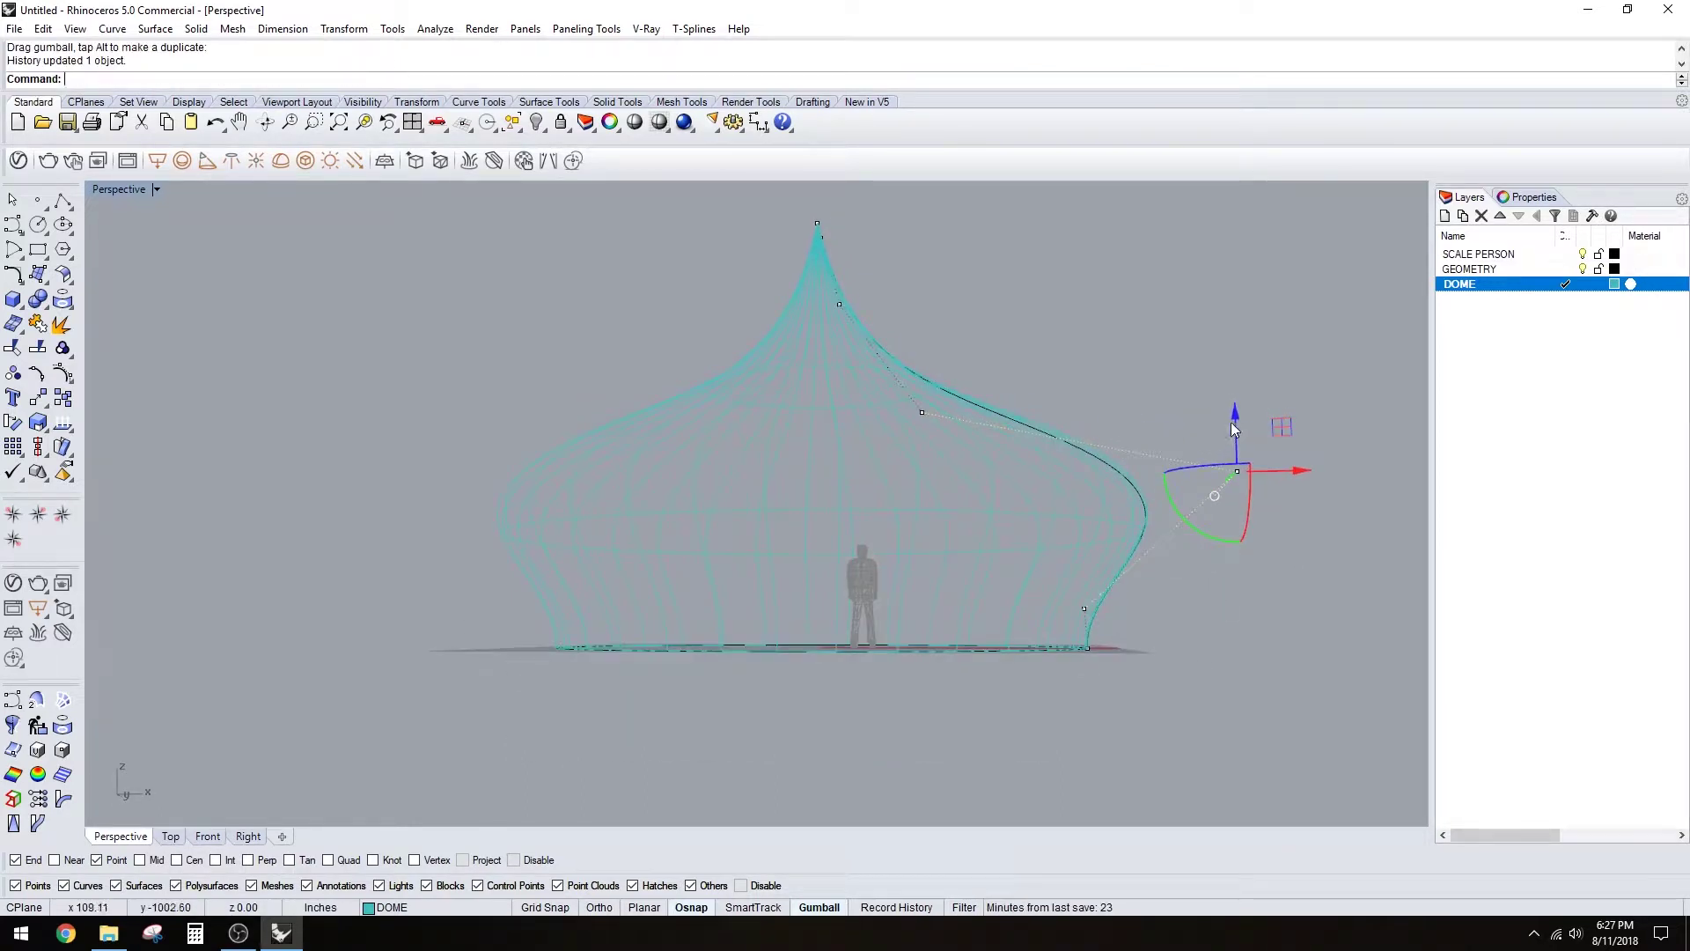
pyautogui.moveTo(1235, 430); pyautogui.dragTo(1231, 335)
pyautogui.moveTo(1231, 339); pyautogui.dragTo(1095, 437, button='right')
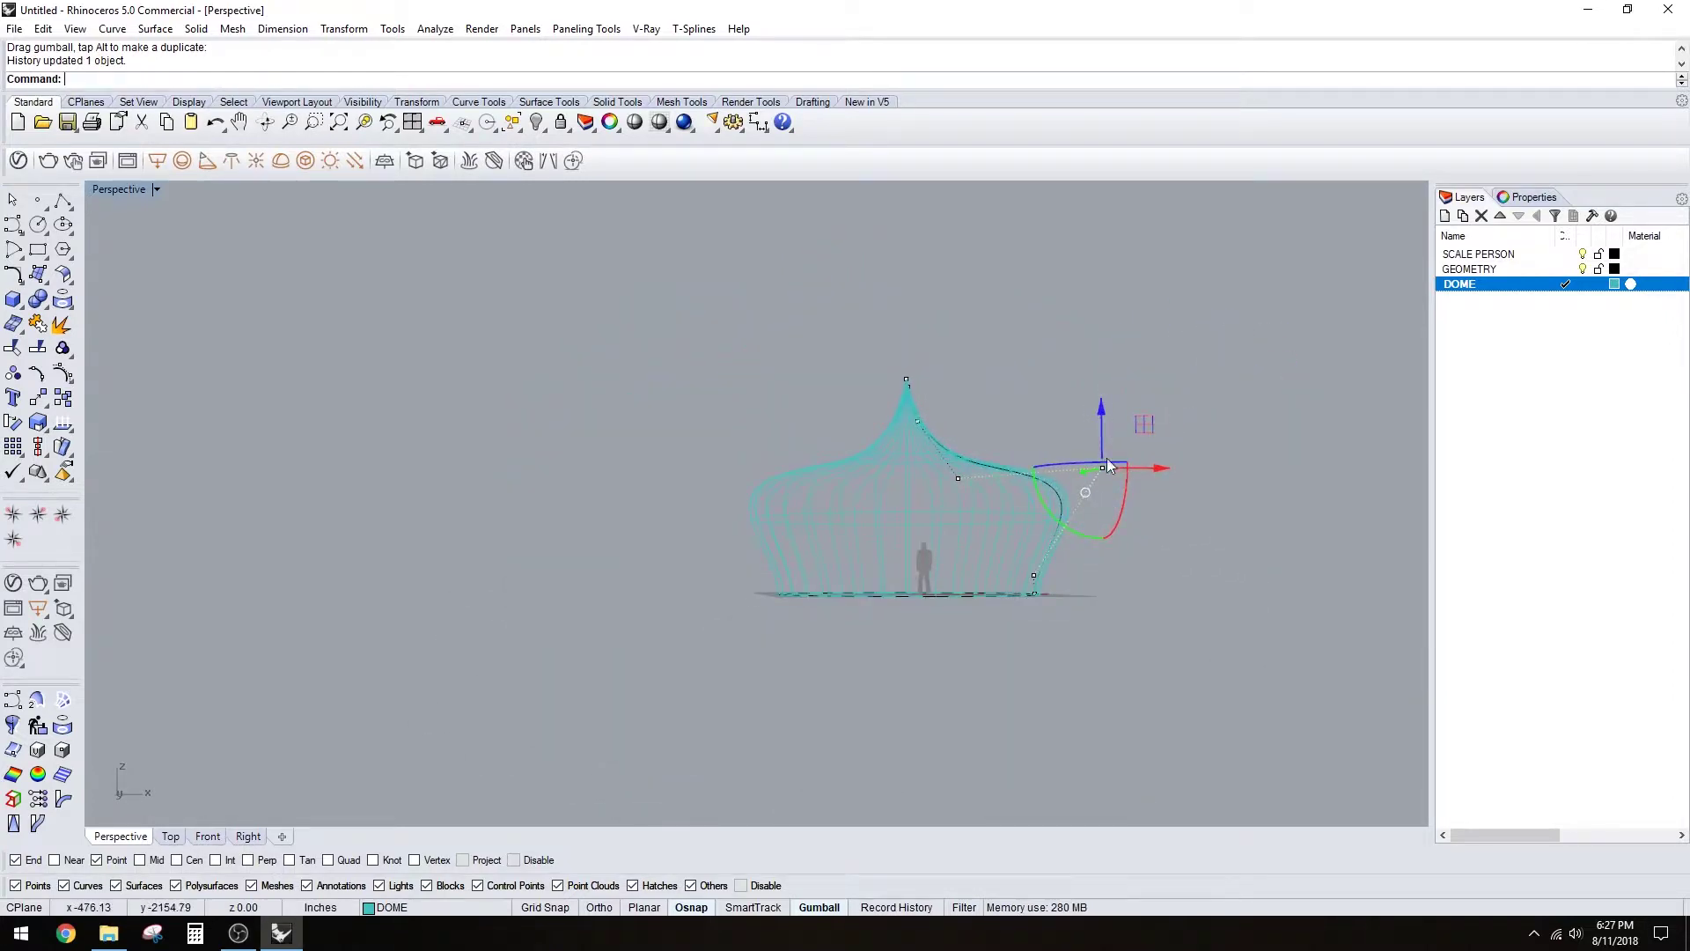
# - Undo the control point moves on the dome's profile curve, turn off its control points and clear the selection
pyautogui.scroll(3, 1109, 464)
pyautogui.click(1064, 486)
pyautogui.hotkey('ctrl', 'z')
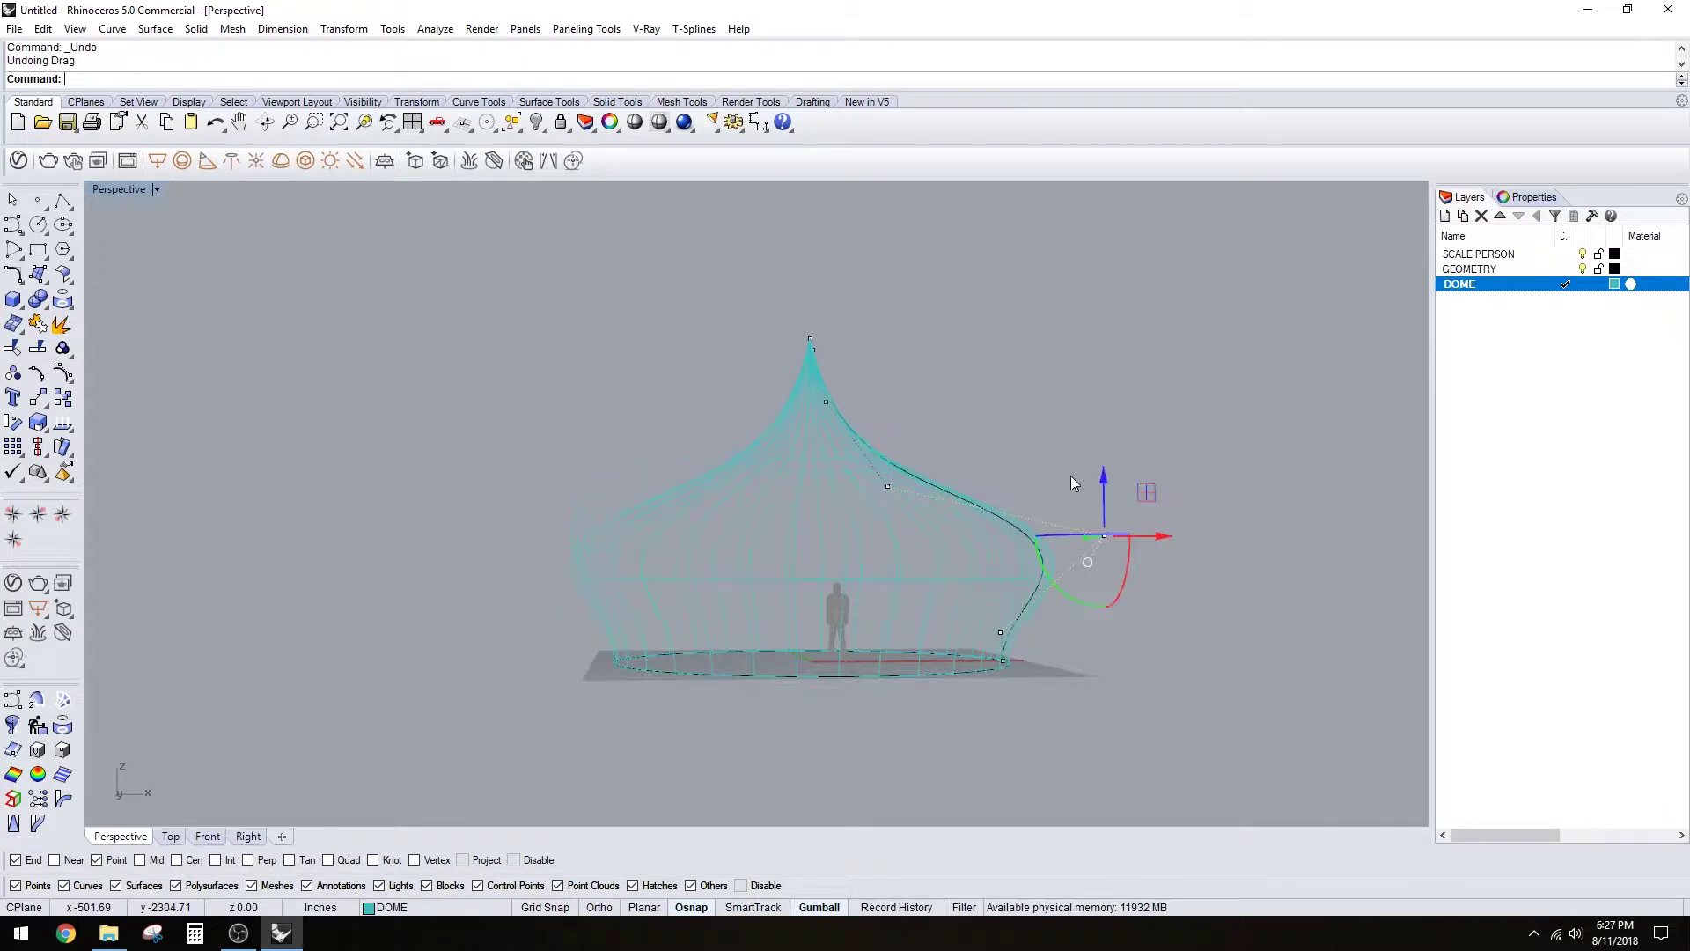
pyautogui.hotkey('ctrl', 'z')
pyautogui.press('Escape')
pyautogui.press('Escape')
pyautogui.moveTo(1079, 551); pyautogui.dragTo(1189, 481, button='right')
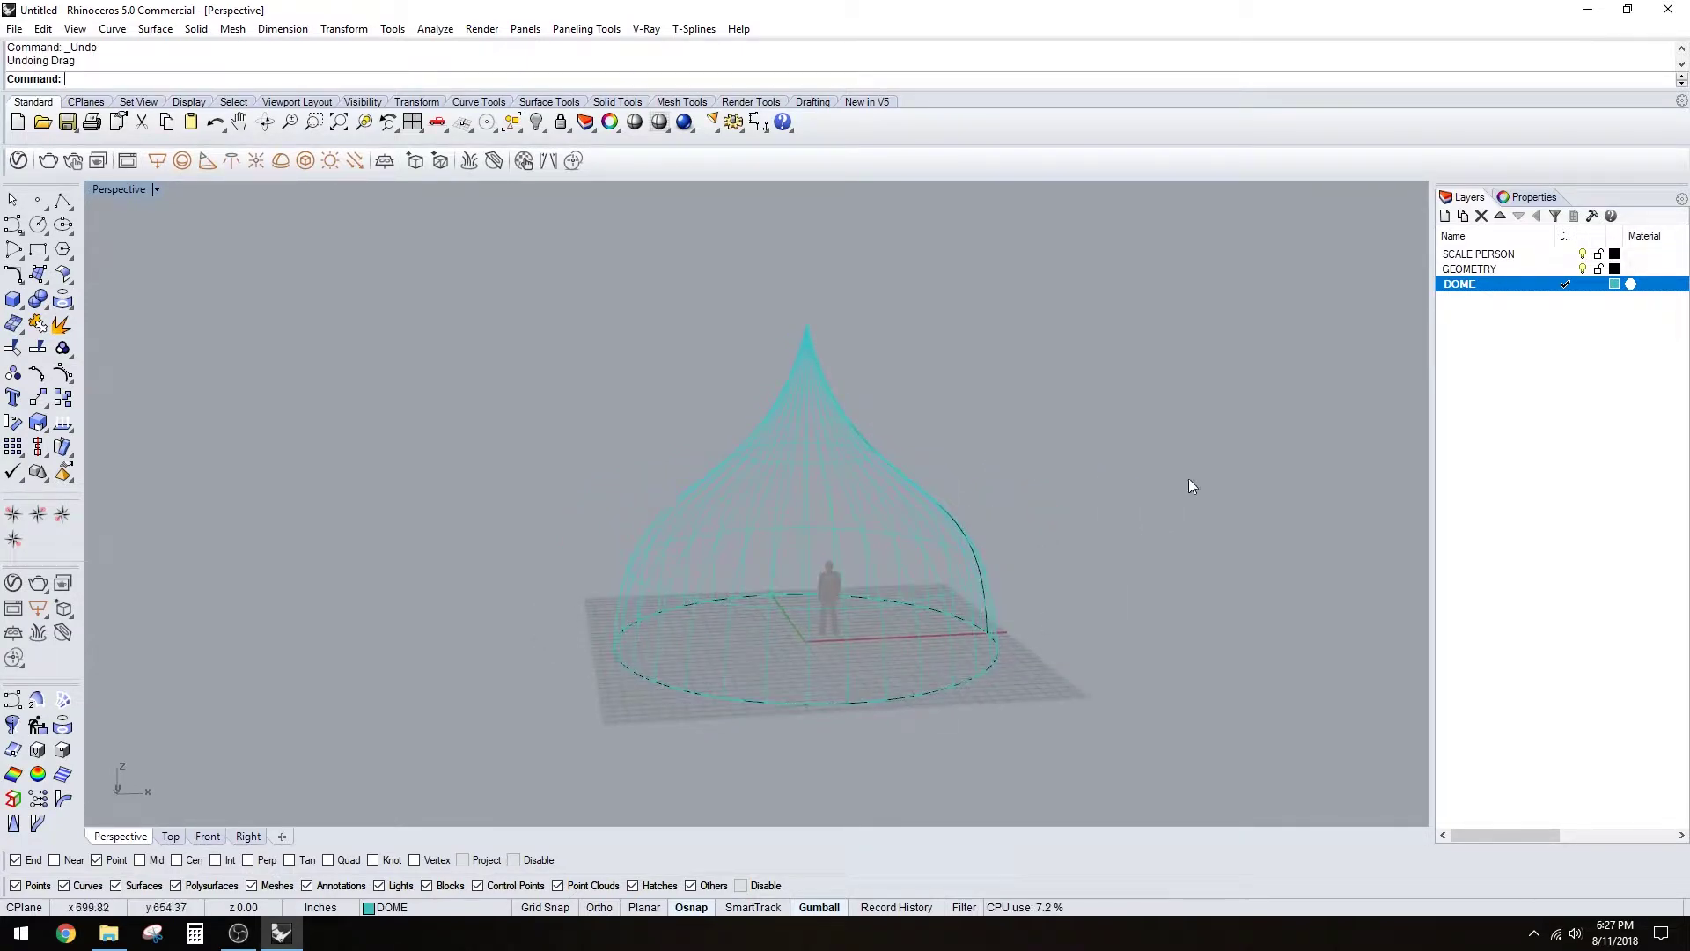
# - Check that the dome surface can be selected, clear the selection and hide the GEOMETRY layer
pyautogui.click(1499, 370)
pyautogui.click(967, 538)
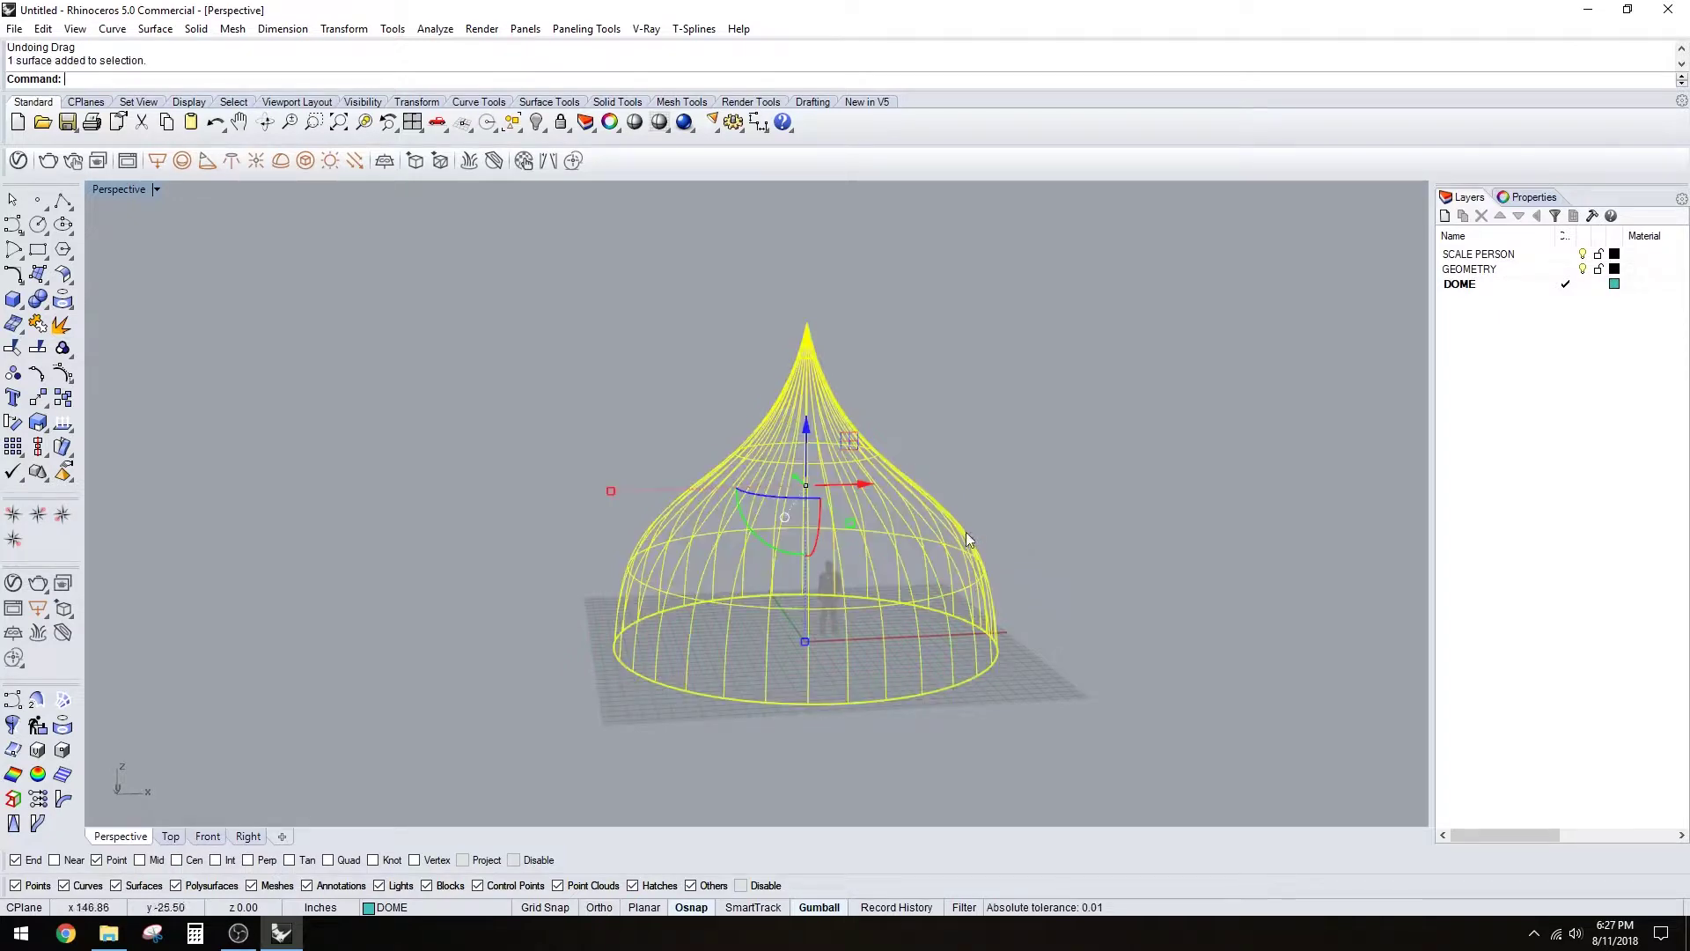
pyautogui.press('Escape')
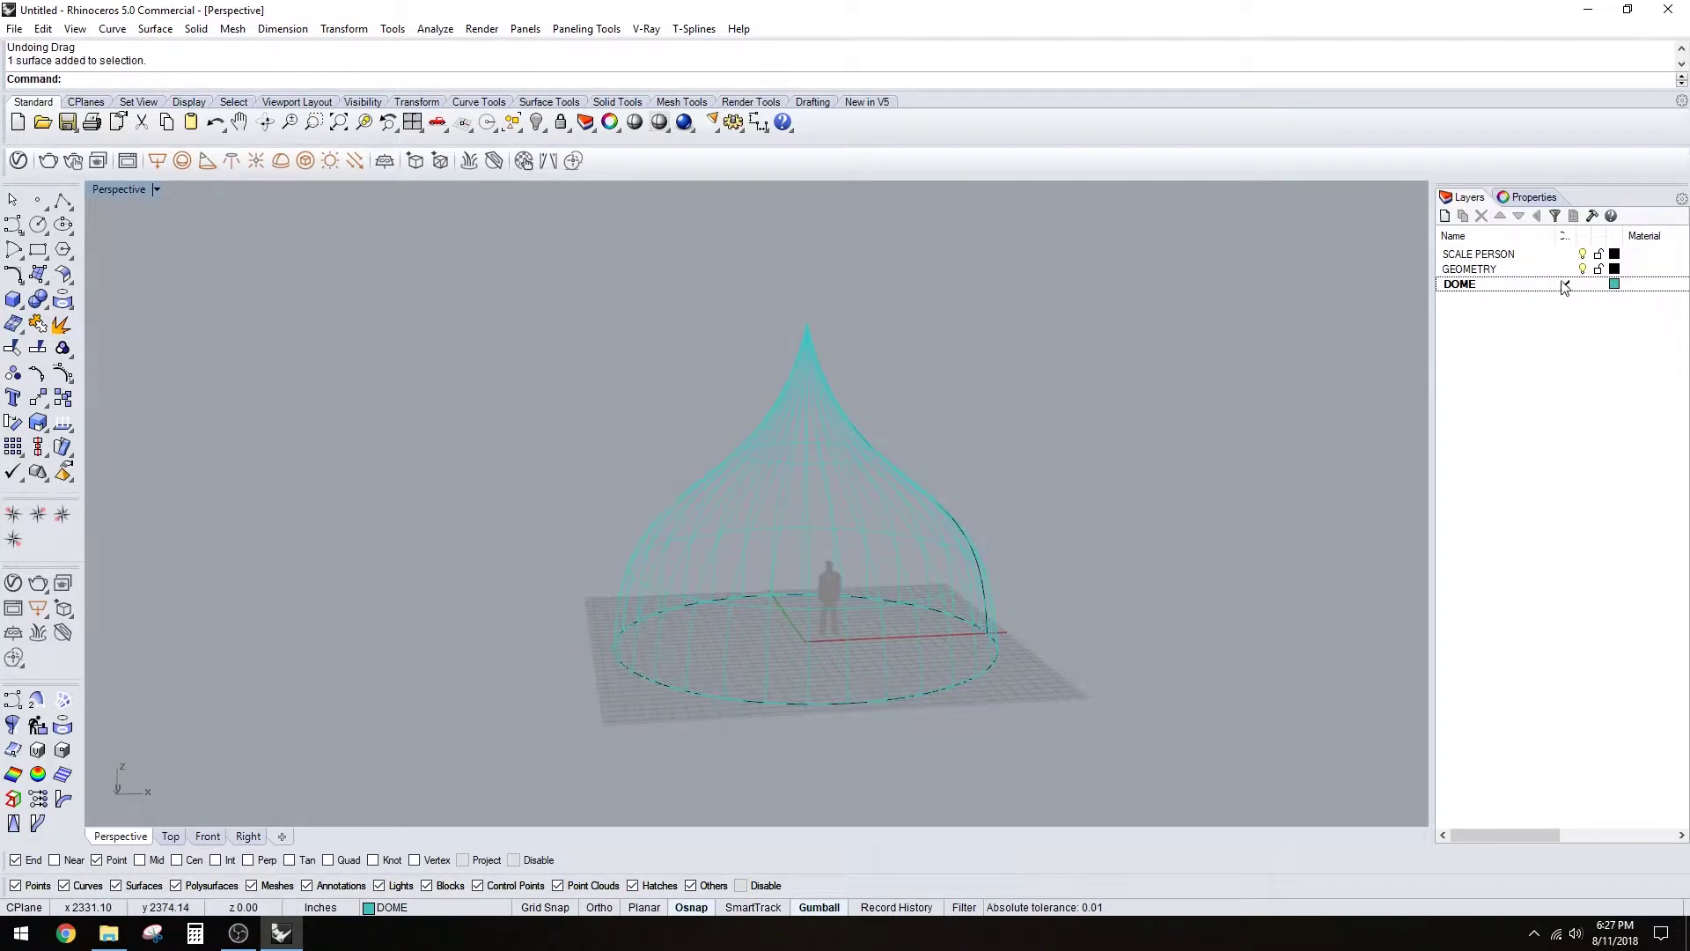
pyautogui.click(1589, 269)
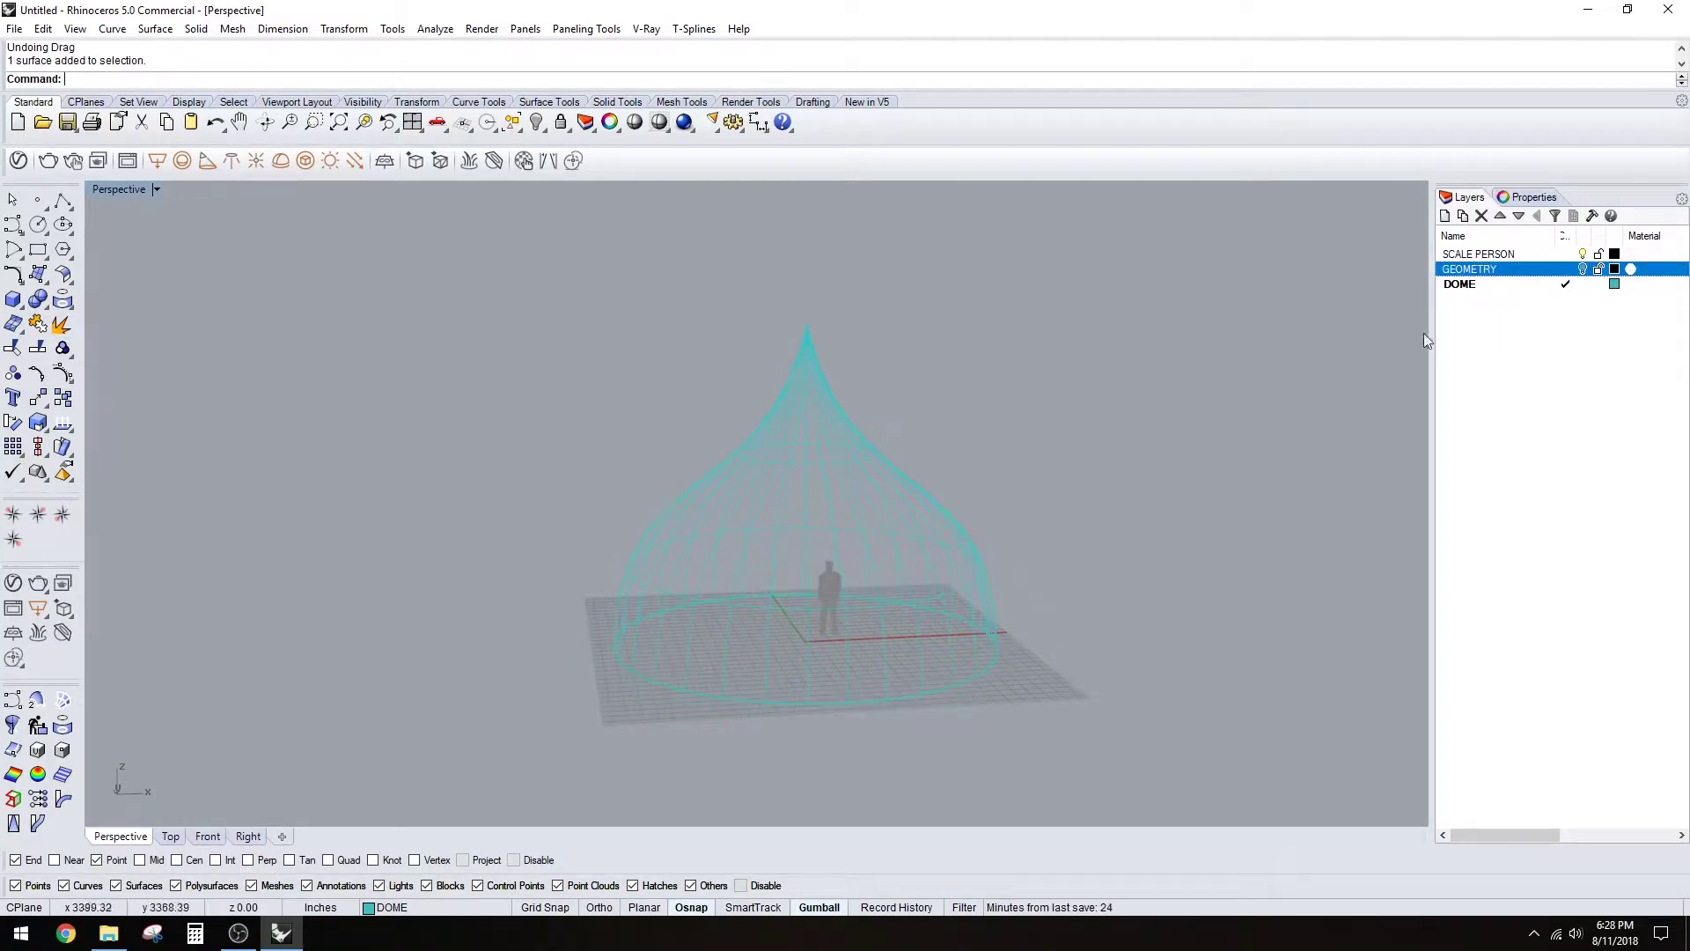
# - Create a new layer named PTS and make it the current layer
pyautogui.click(1463, 285)
pyautogui.click(1445, 217)
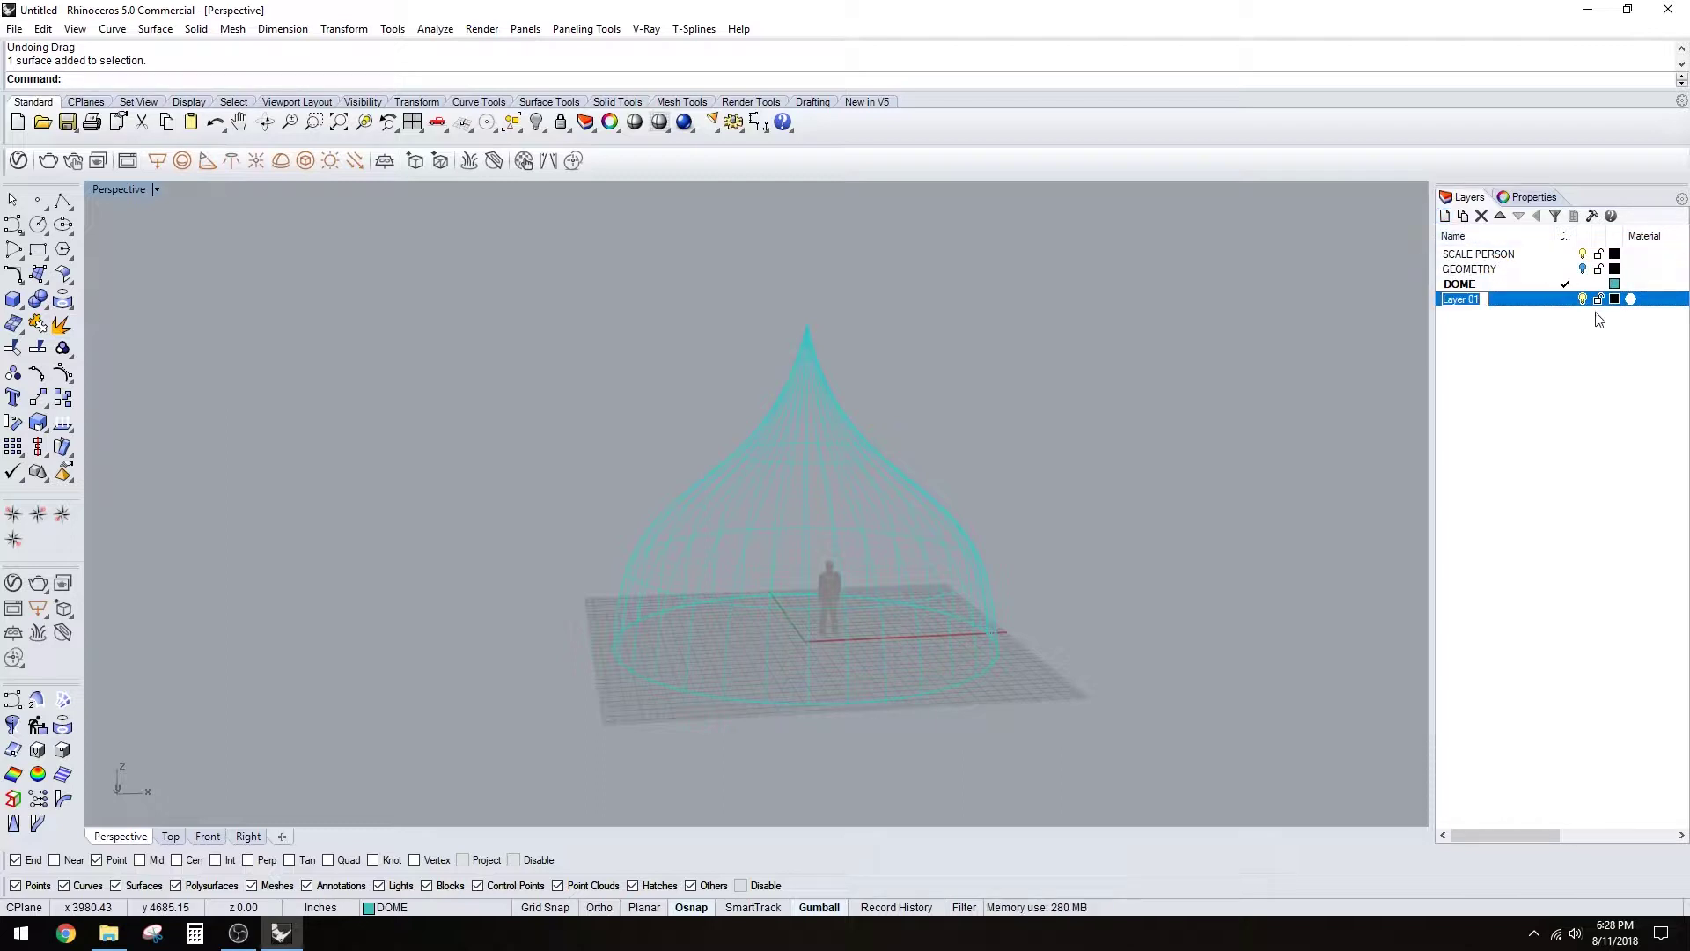
pyautogui.click(1564, 300)
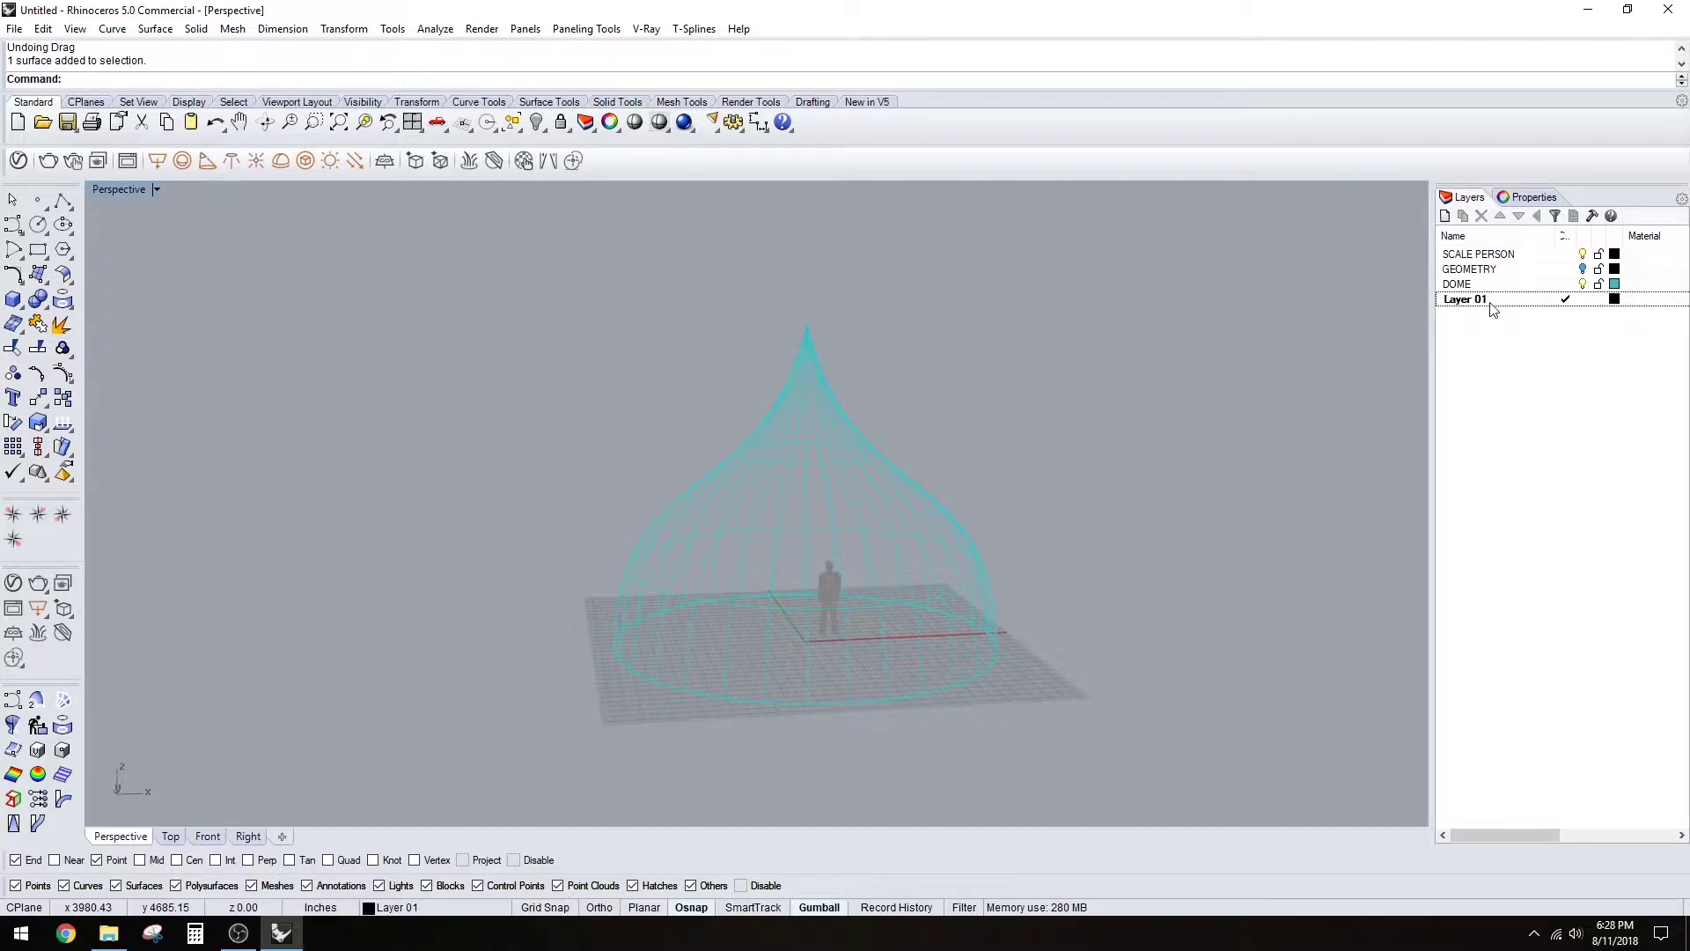
pyautogui.doubleClick(1489, 302)
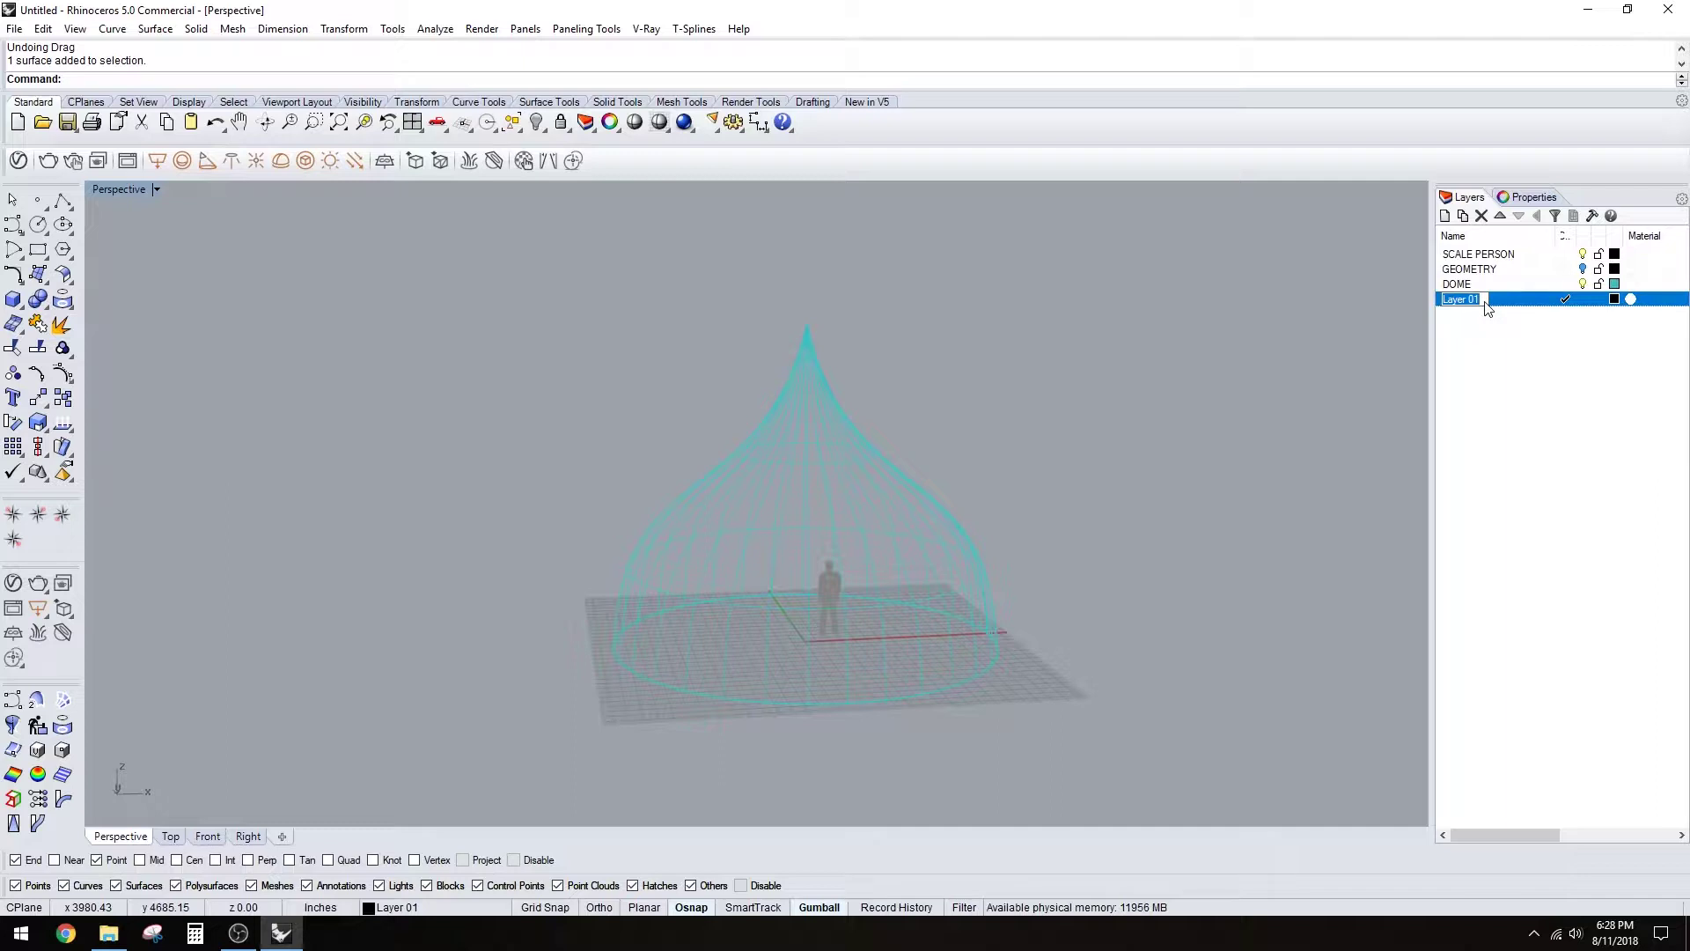
pyautogui.write('PTS')
pyautogui.press('Return')
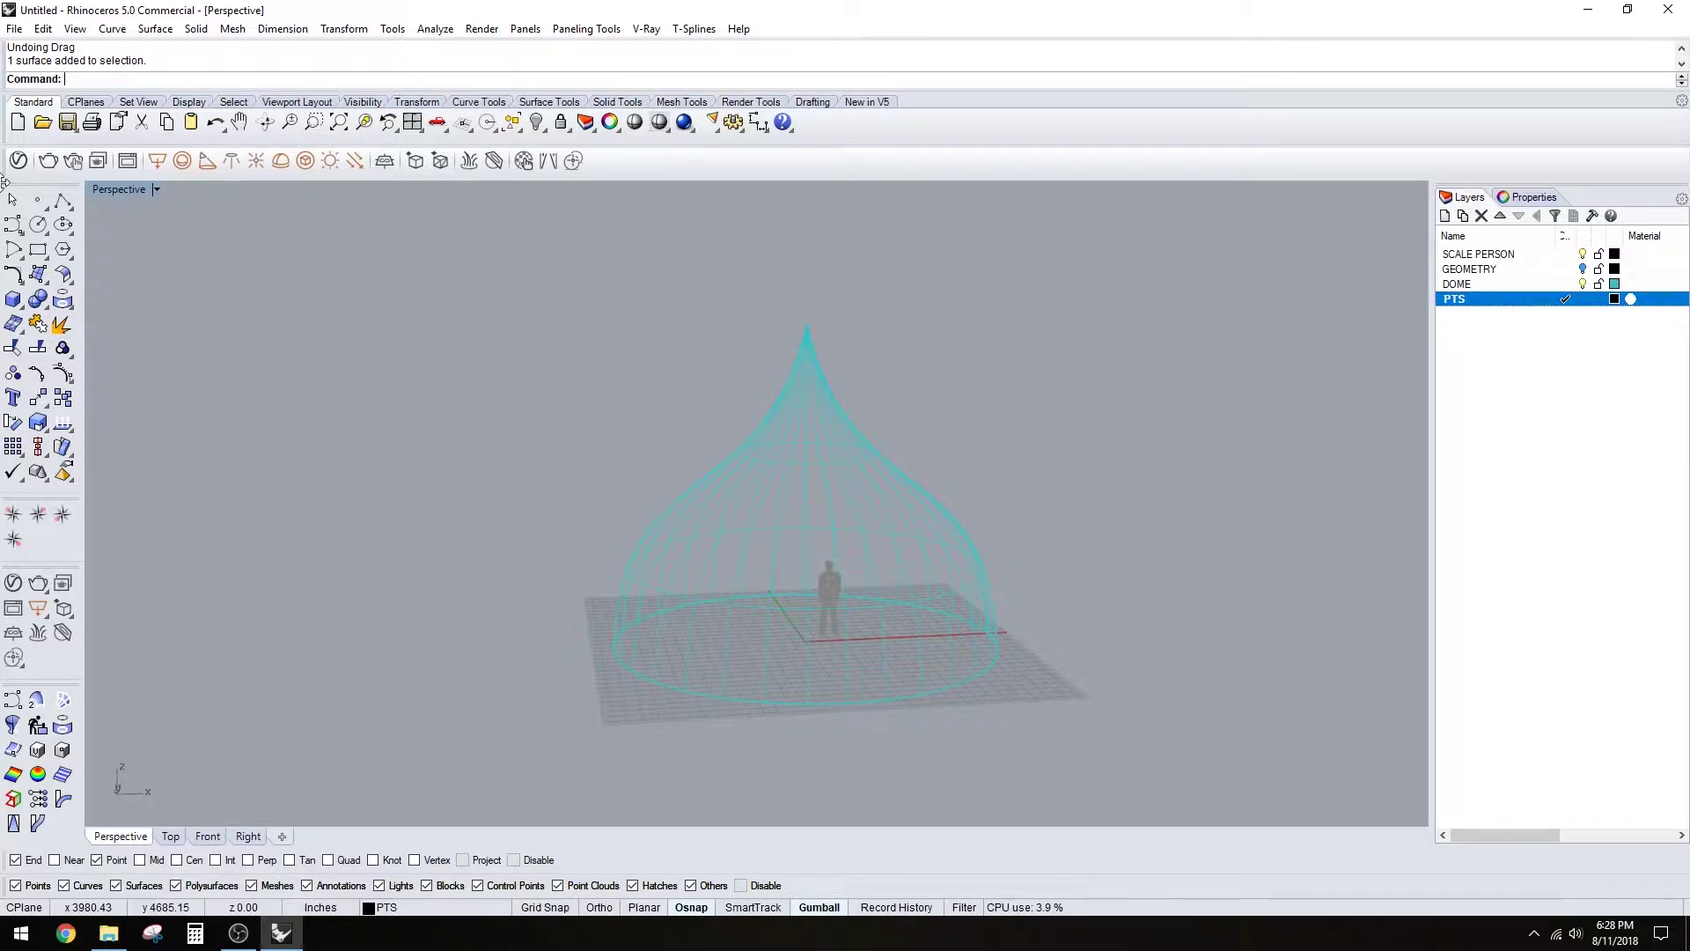
# - Set the Perspective viewport's display mode to Shaded
pyautogui.click(122, 190)
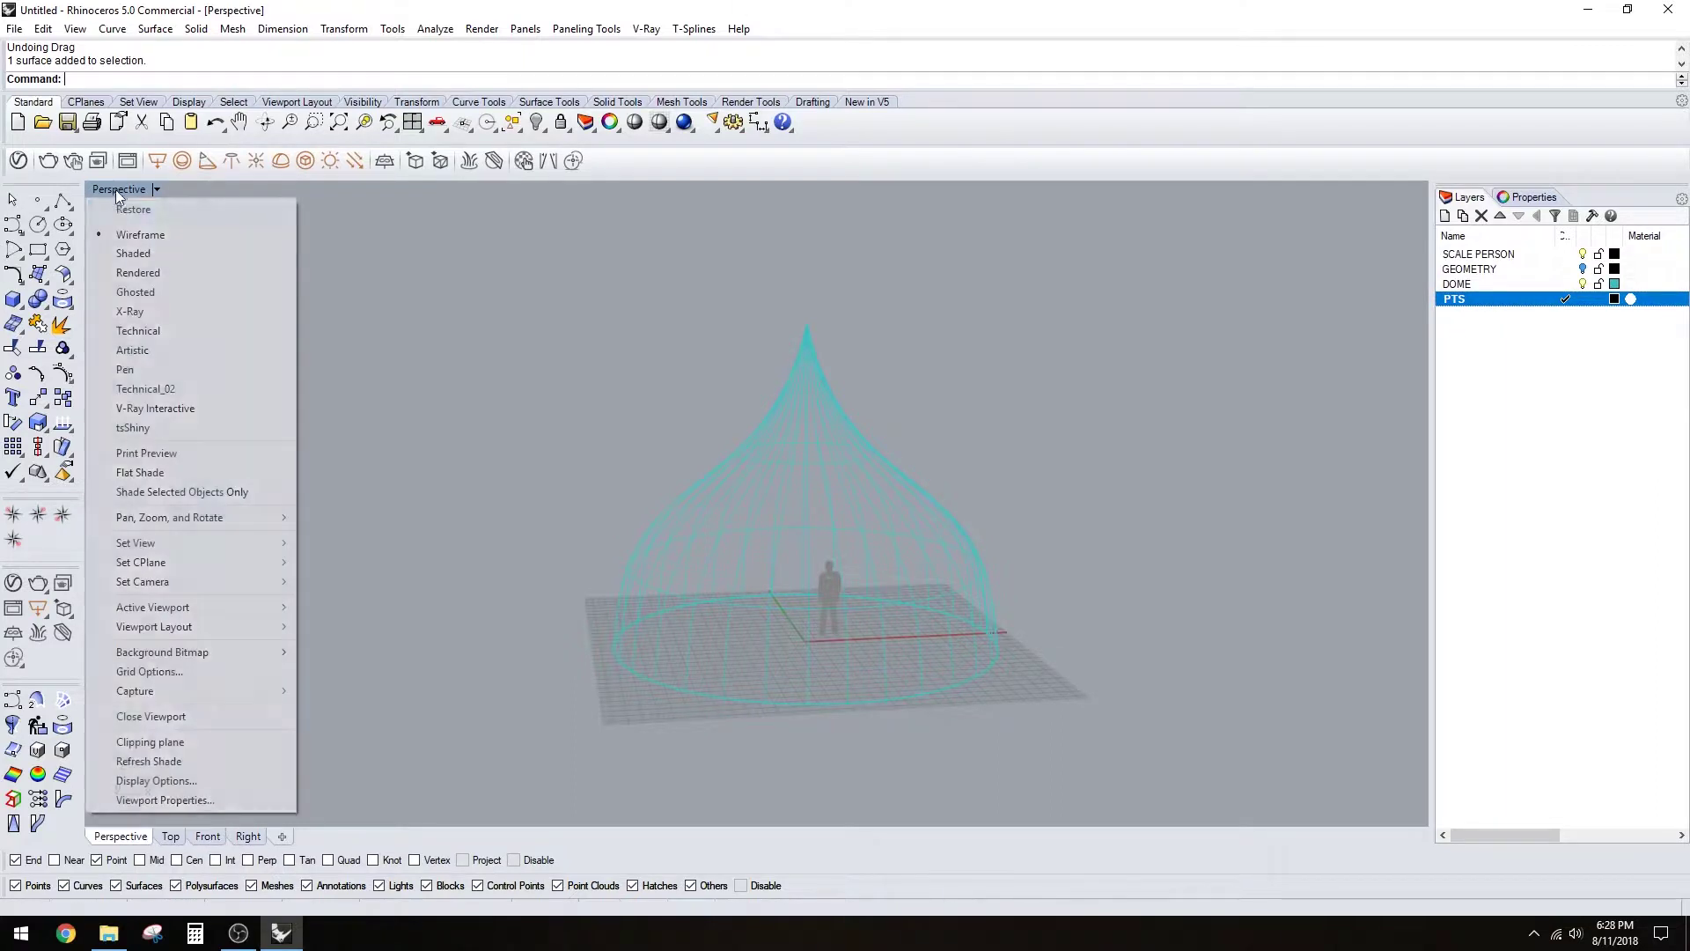
pyautogui.click(130, 253)
pyautogui.scroll(5, 968, 510)
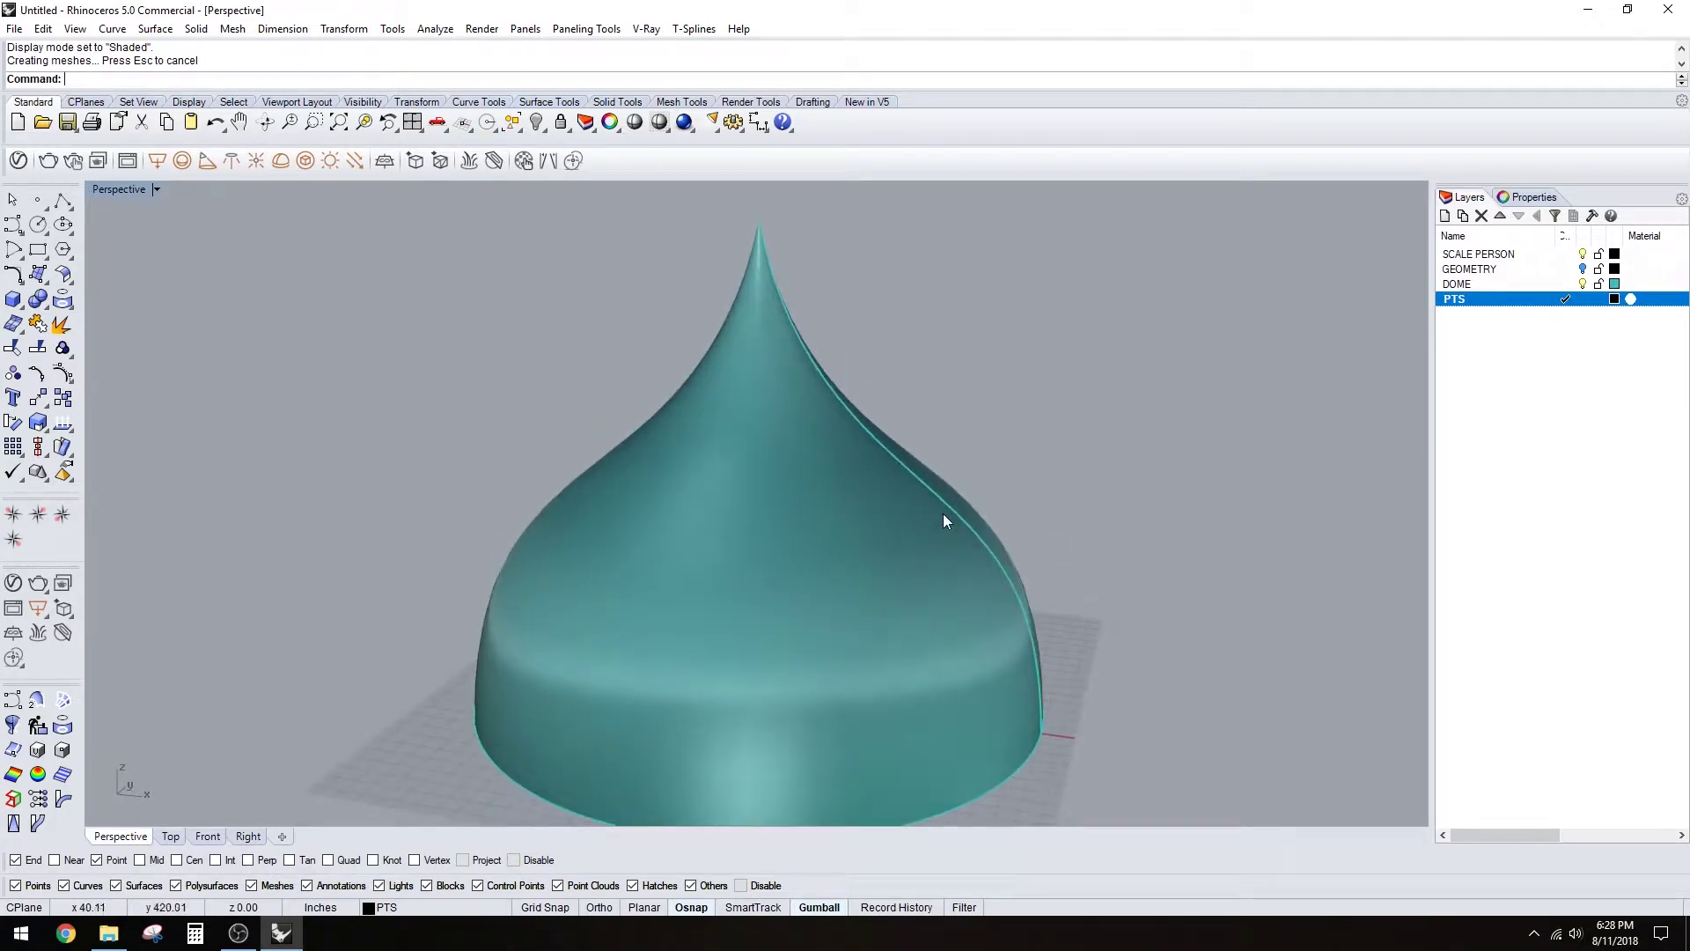
# - Divide the dome surface's vertical seam edge into 8 segments, marking the divisions with points on the PTS layer
pyautogui.write('Divide')
pyautogui.press('Return')
pyautogui.press('Return')
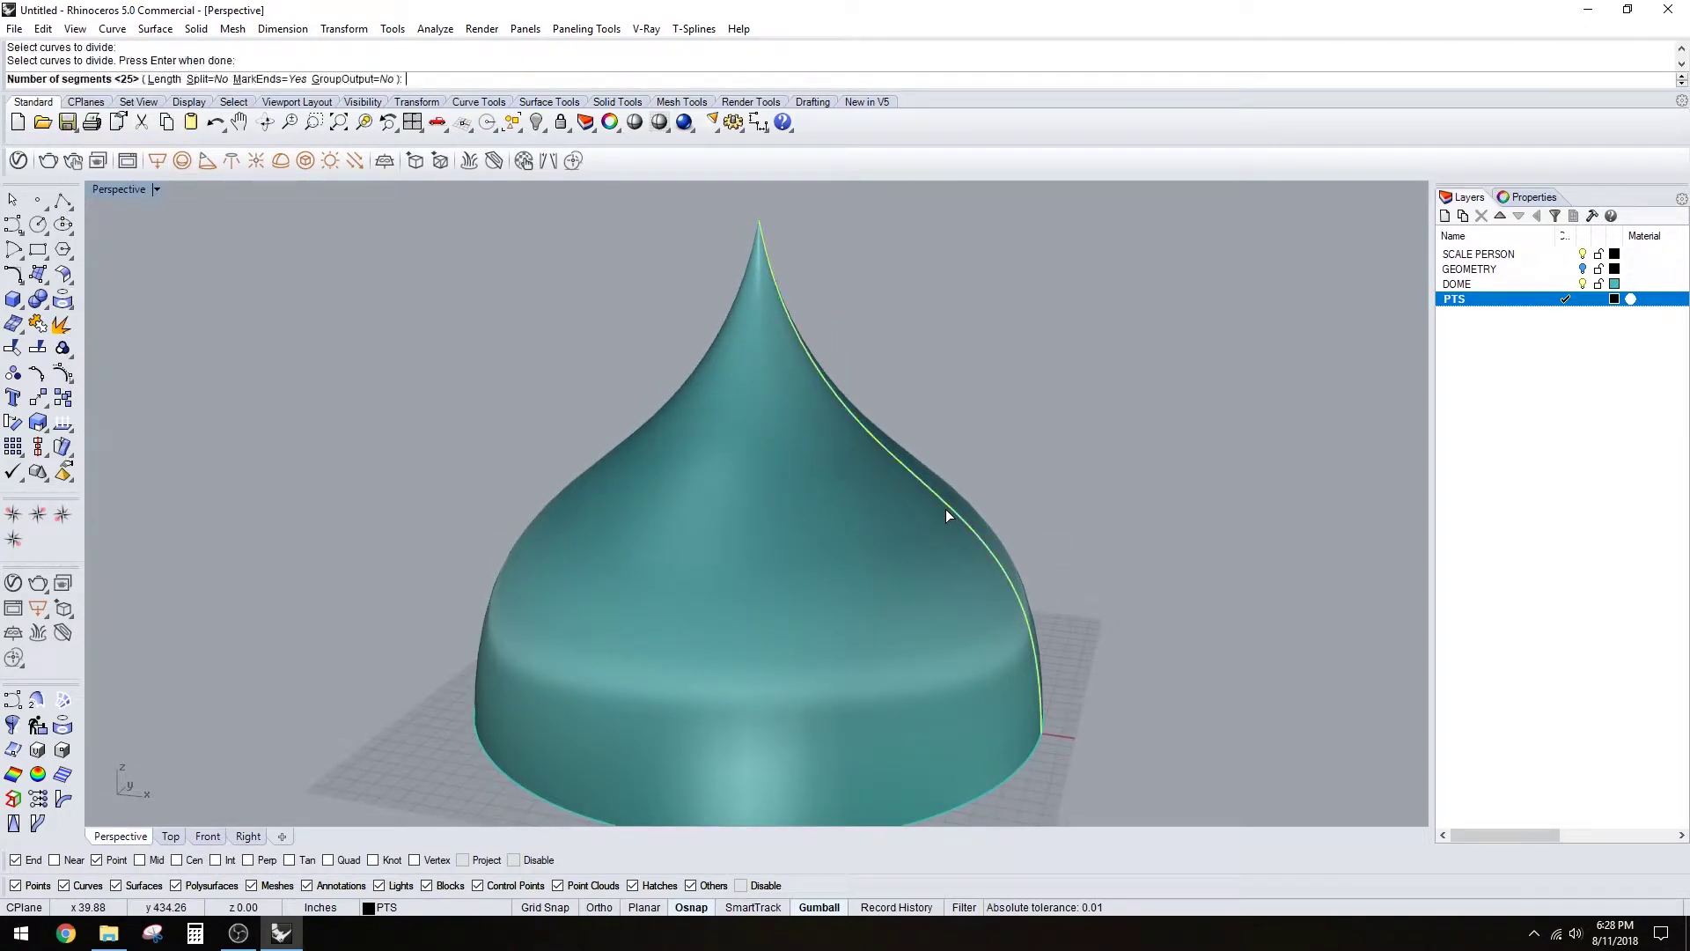
pyautogui.write('8')
pyautogui.press('Return')
pyautogui.moveTo(914, 518); pyautogui.dragTo(985, 600, button='right')
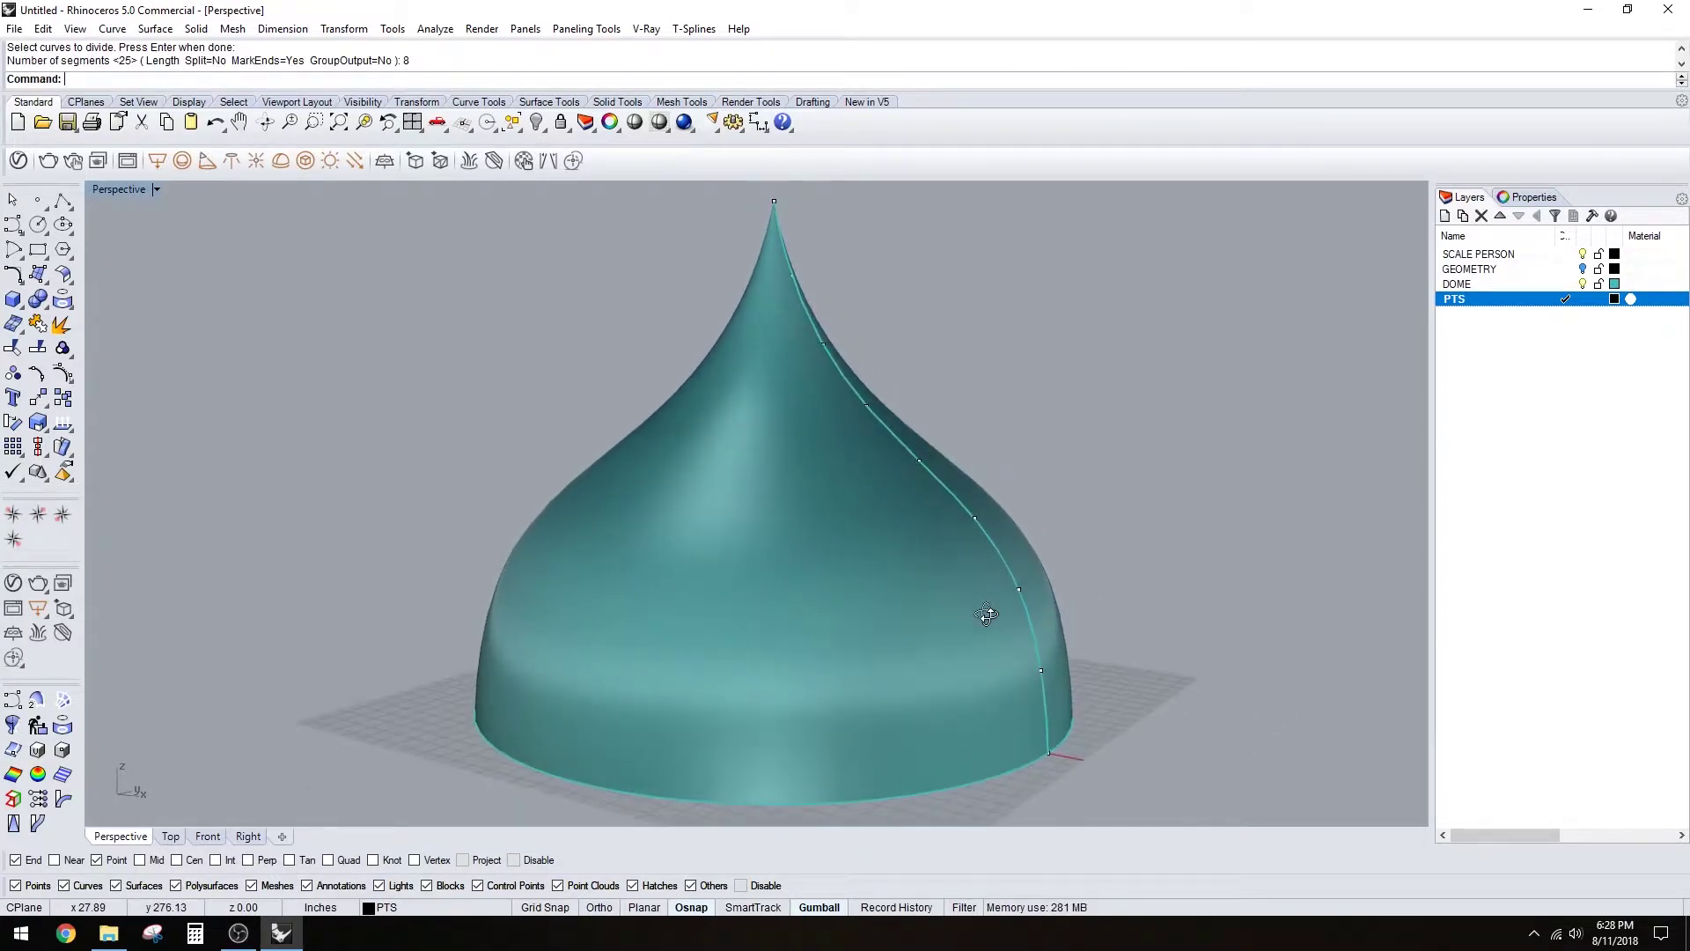
pyautogui.scroll(-2, 977, 585)
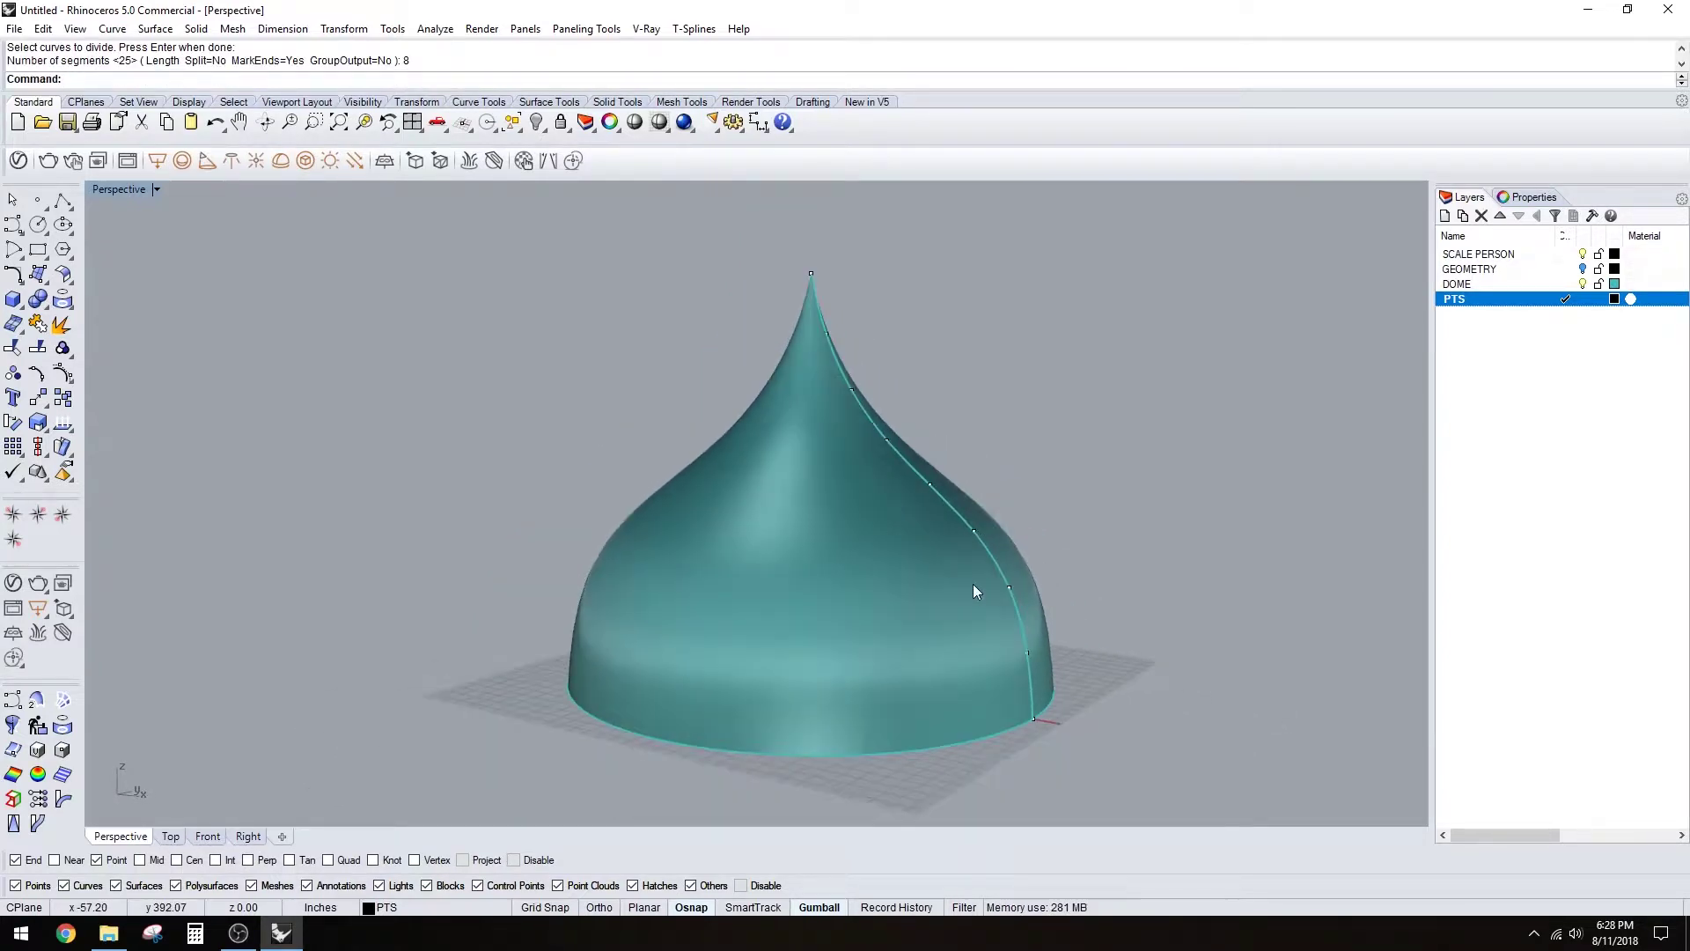
# - Show the GEOMETRY layer again and create a new current layer named PLANES
pyautogui.click(980, 734)
pyautogui.click(1582, 269)
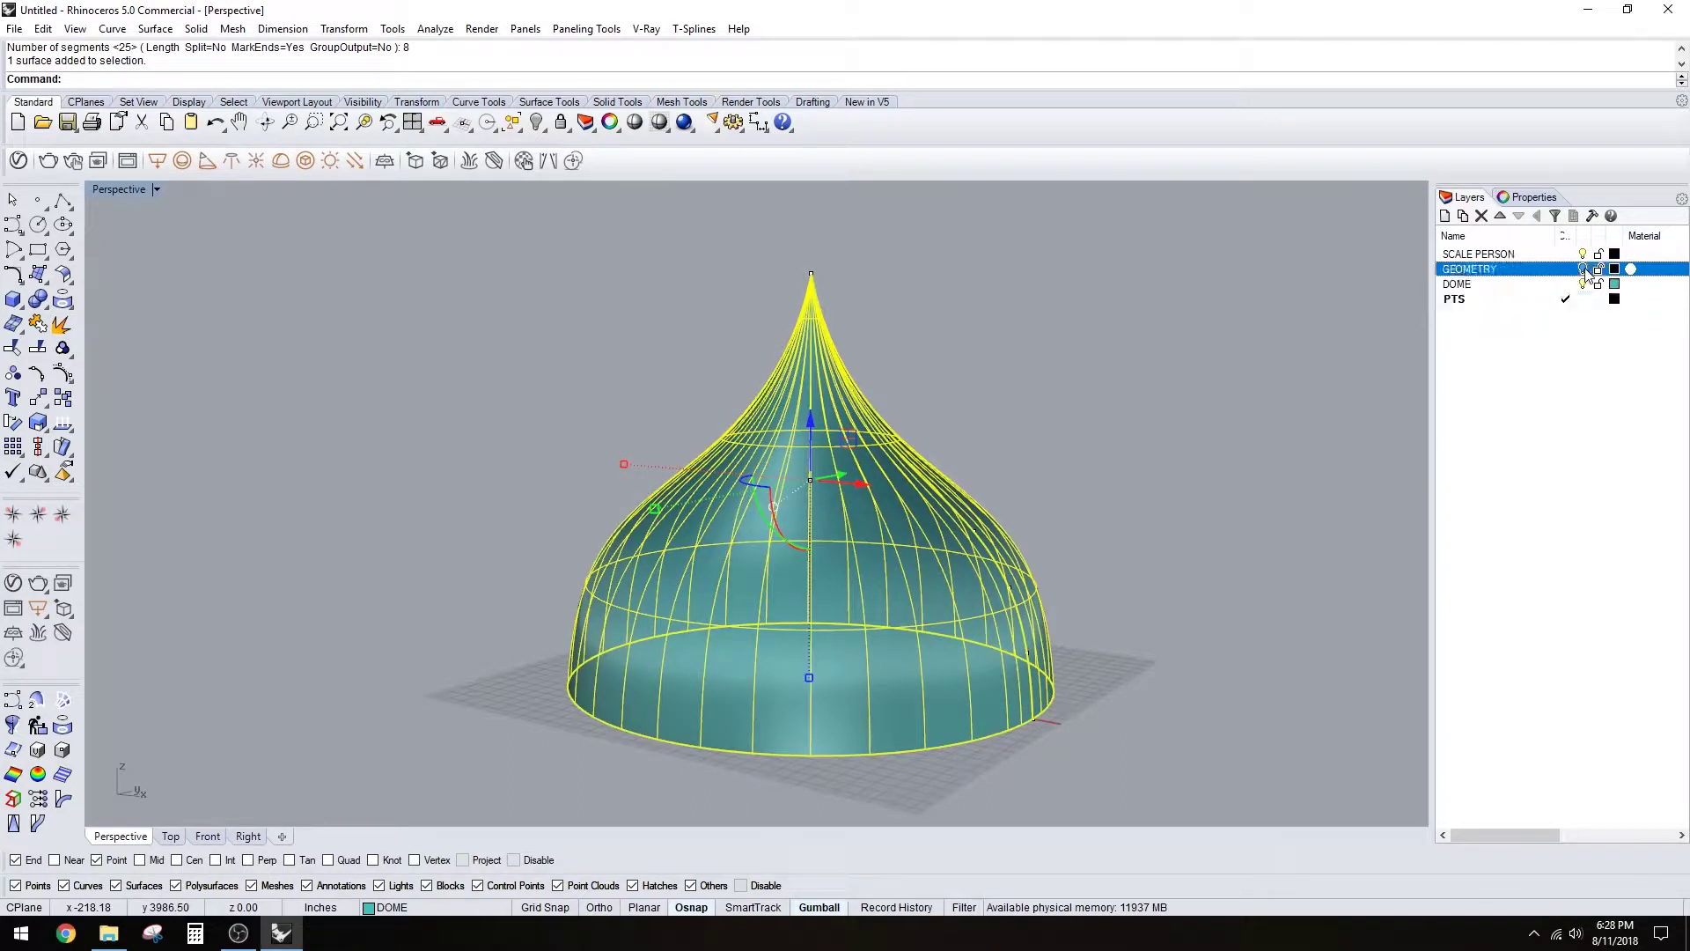
pyautogui.click(1519, 303)
pyautogui.click(1471, 309)
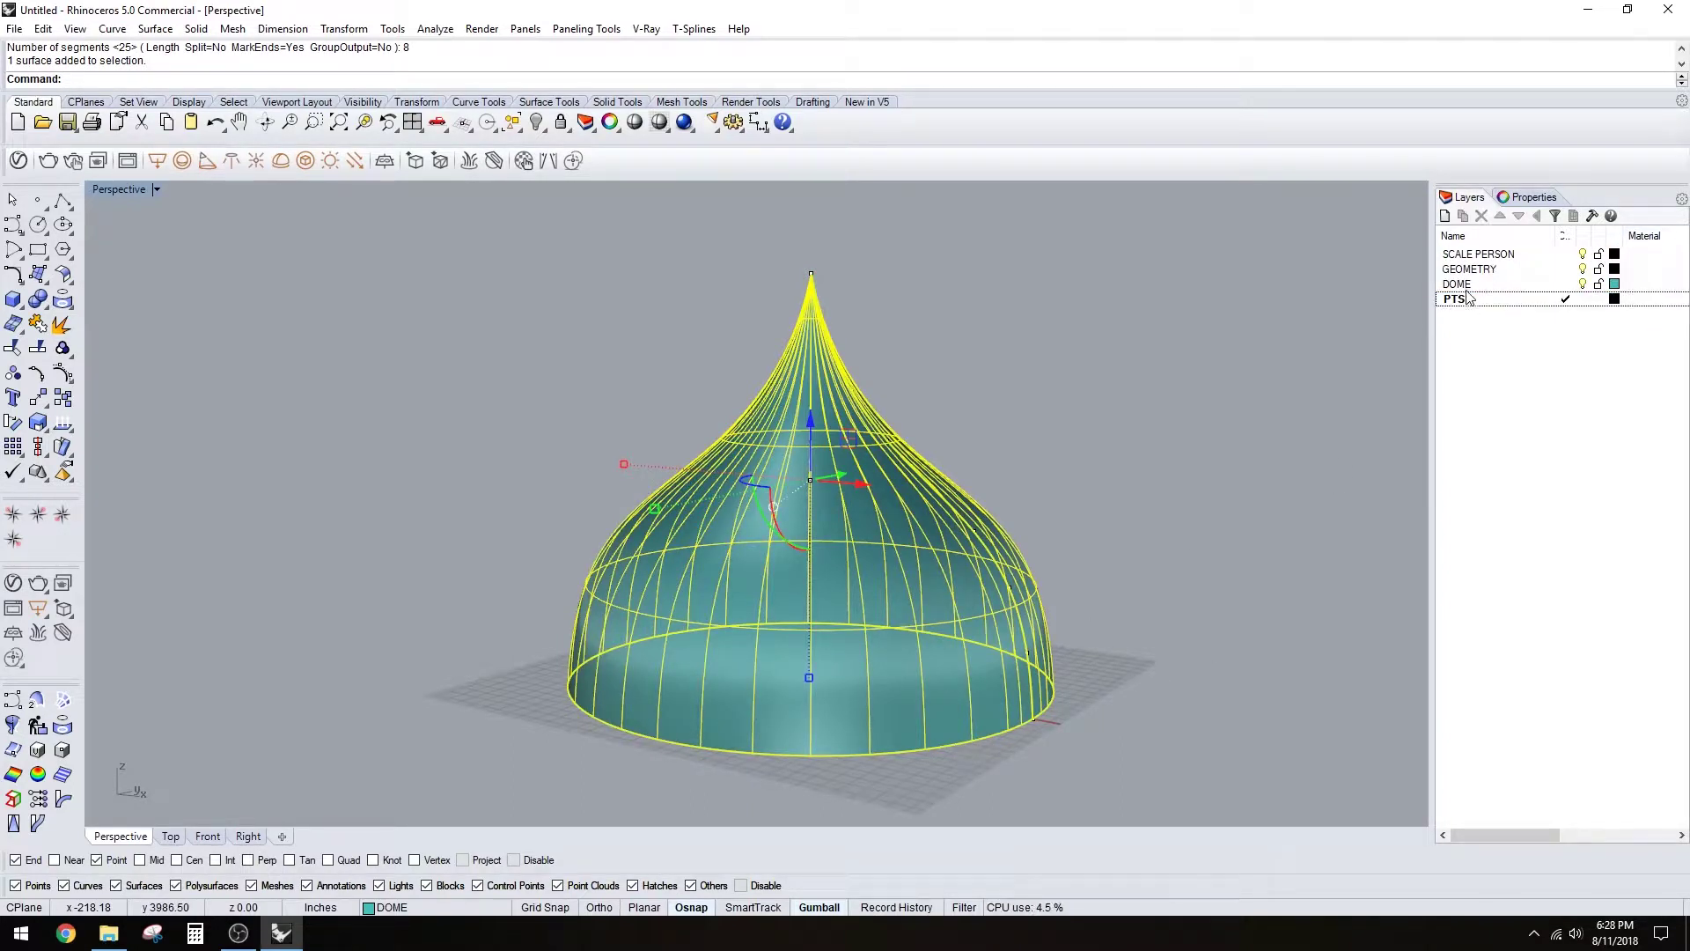
pyautogui.click(1444, 216)
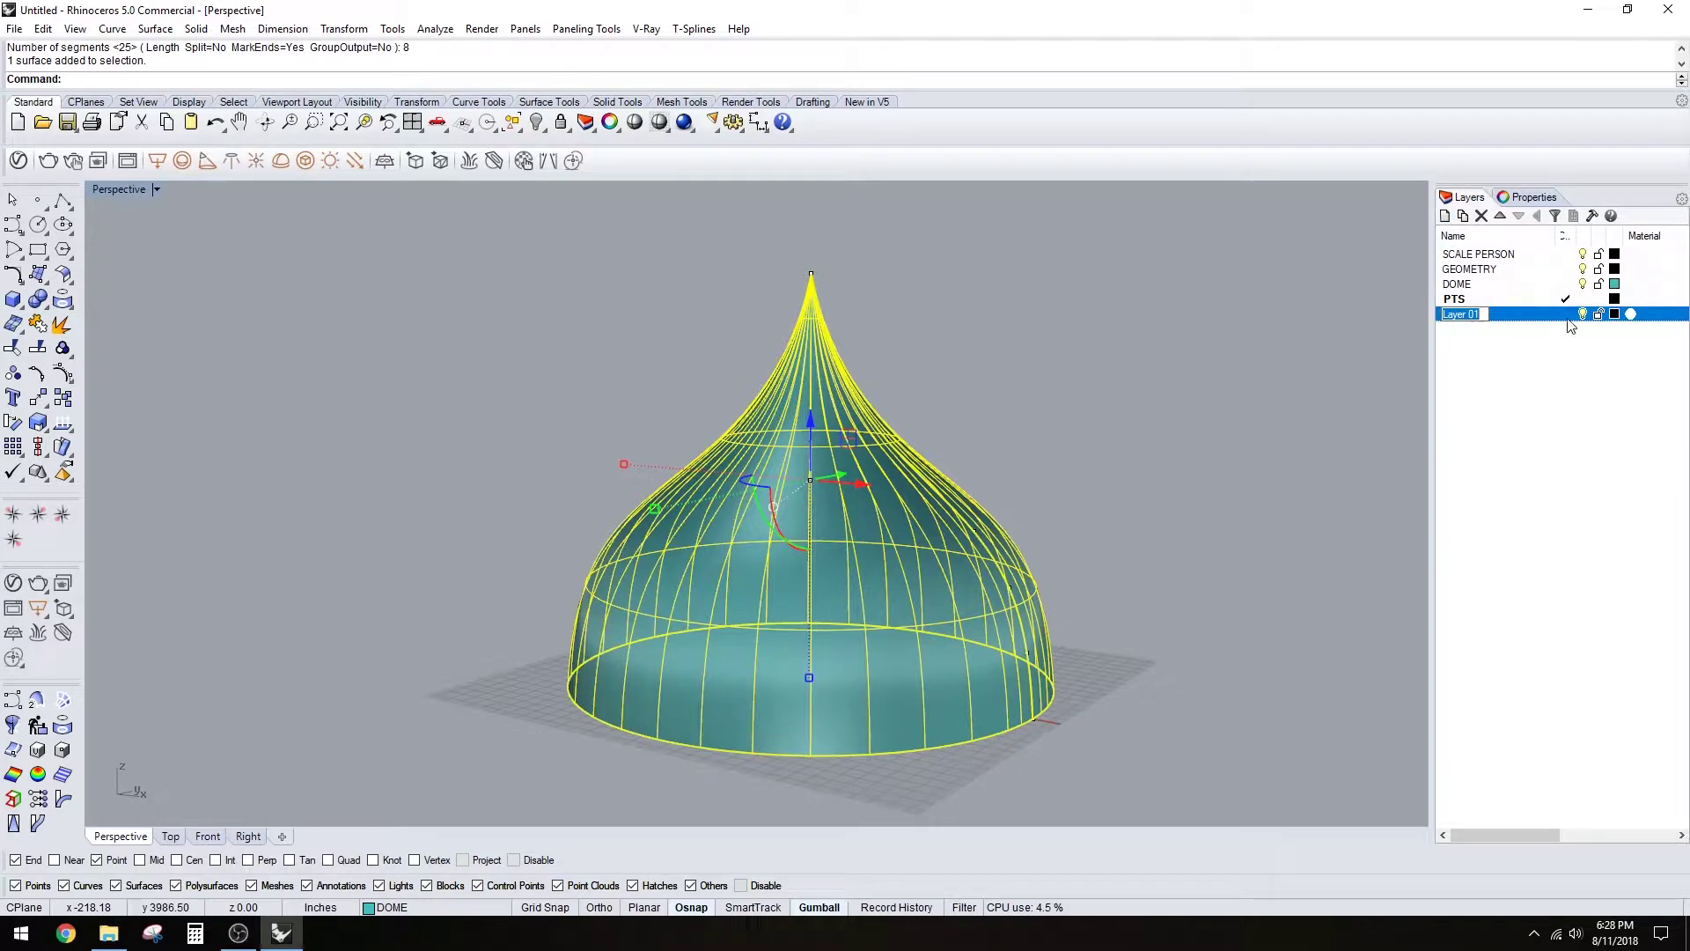
pyautogui.click(1566, 314)
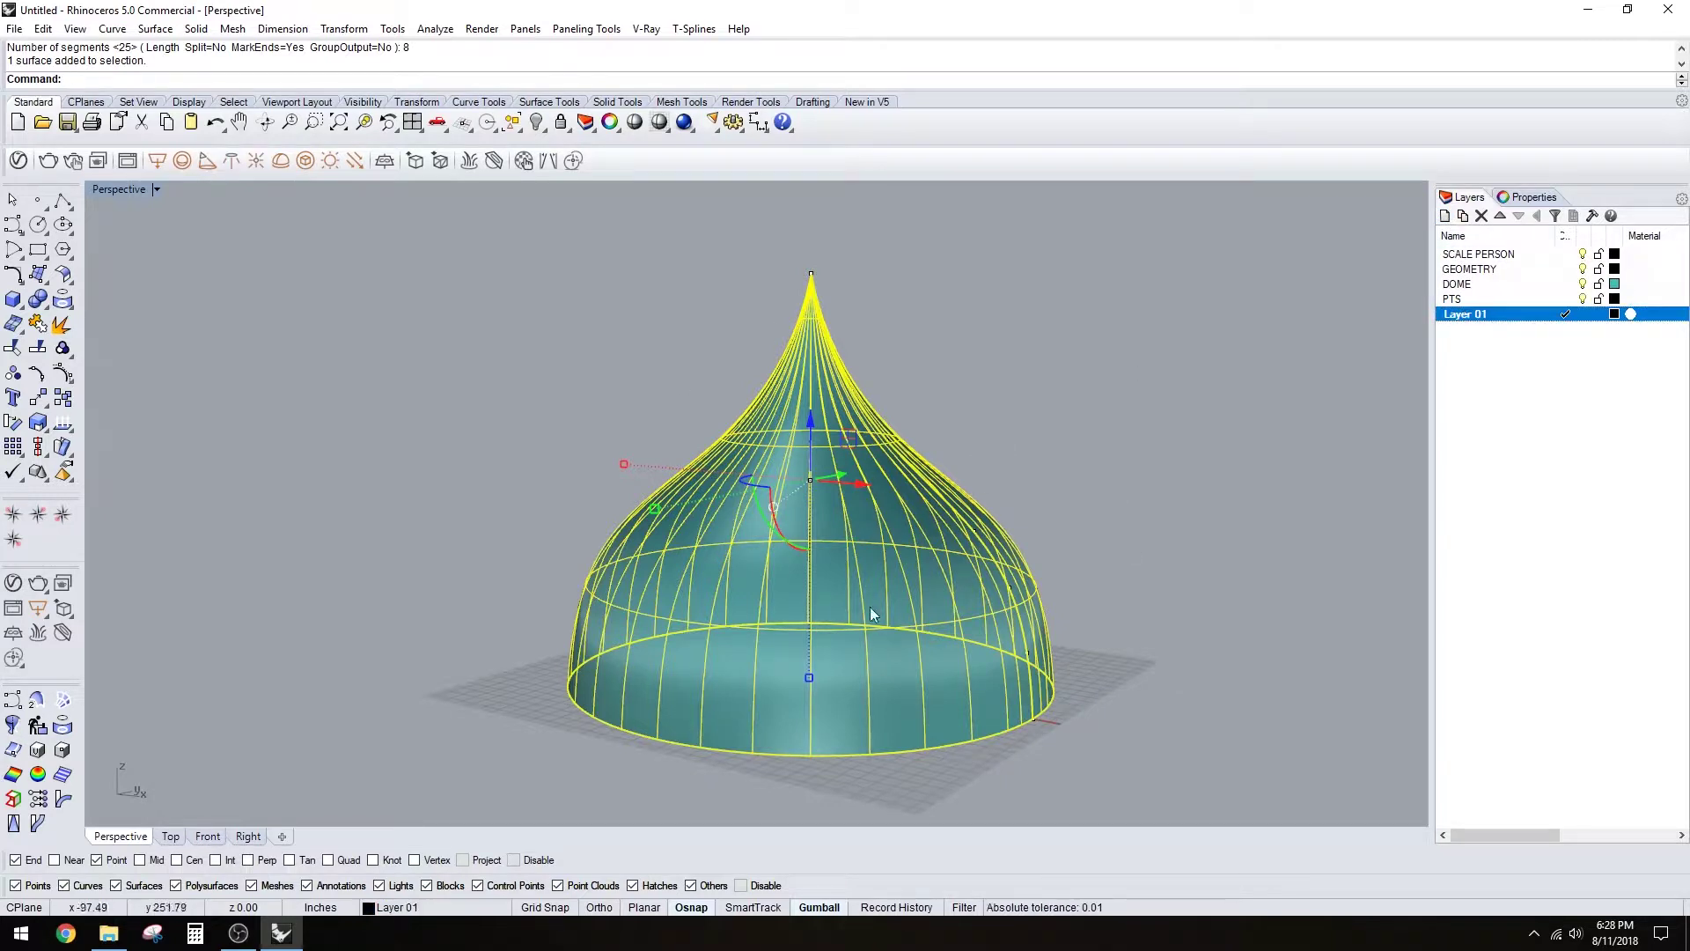
pyautogui.click(1471, 315)
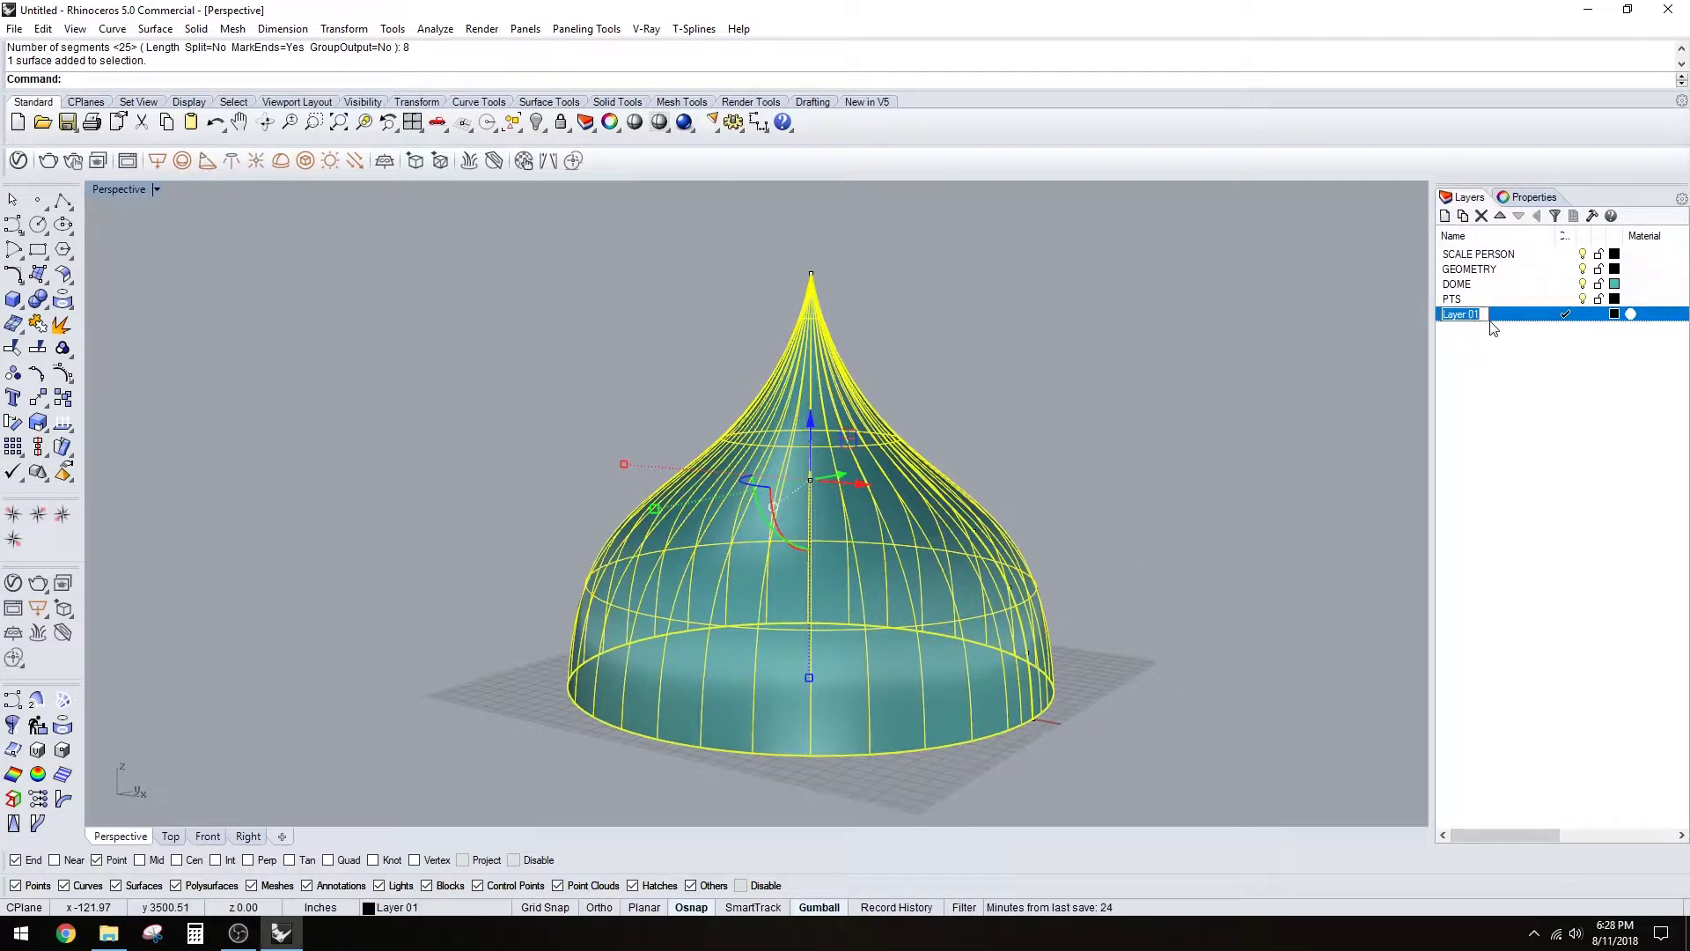
pyautogui.write('PLANES')
pyautogui.press('Return')
# - Copy the dome's base circle to the PLANES layer and hide the GEOMETRY layer
pyautogui.click(1077, 685)
pyautogui.click(934, 753)
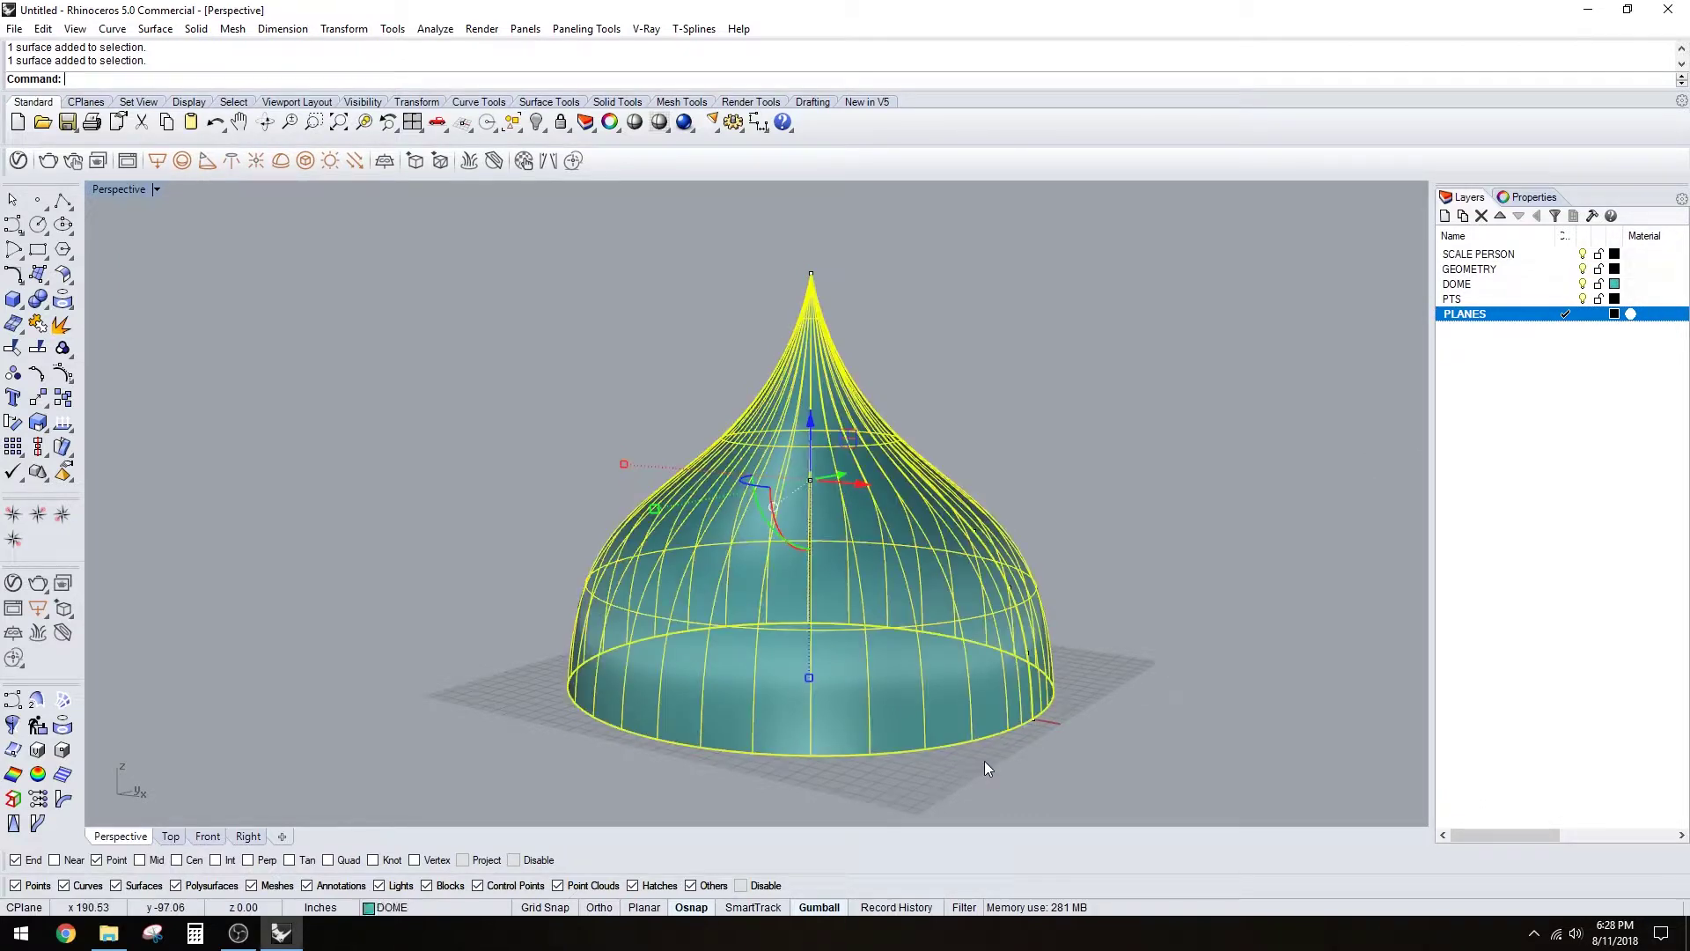
pyautogui.click(989, 737)
pyautogui.click(1042, 786)
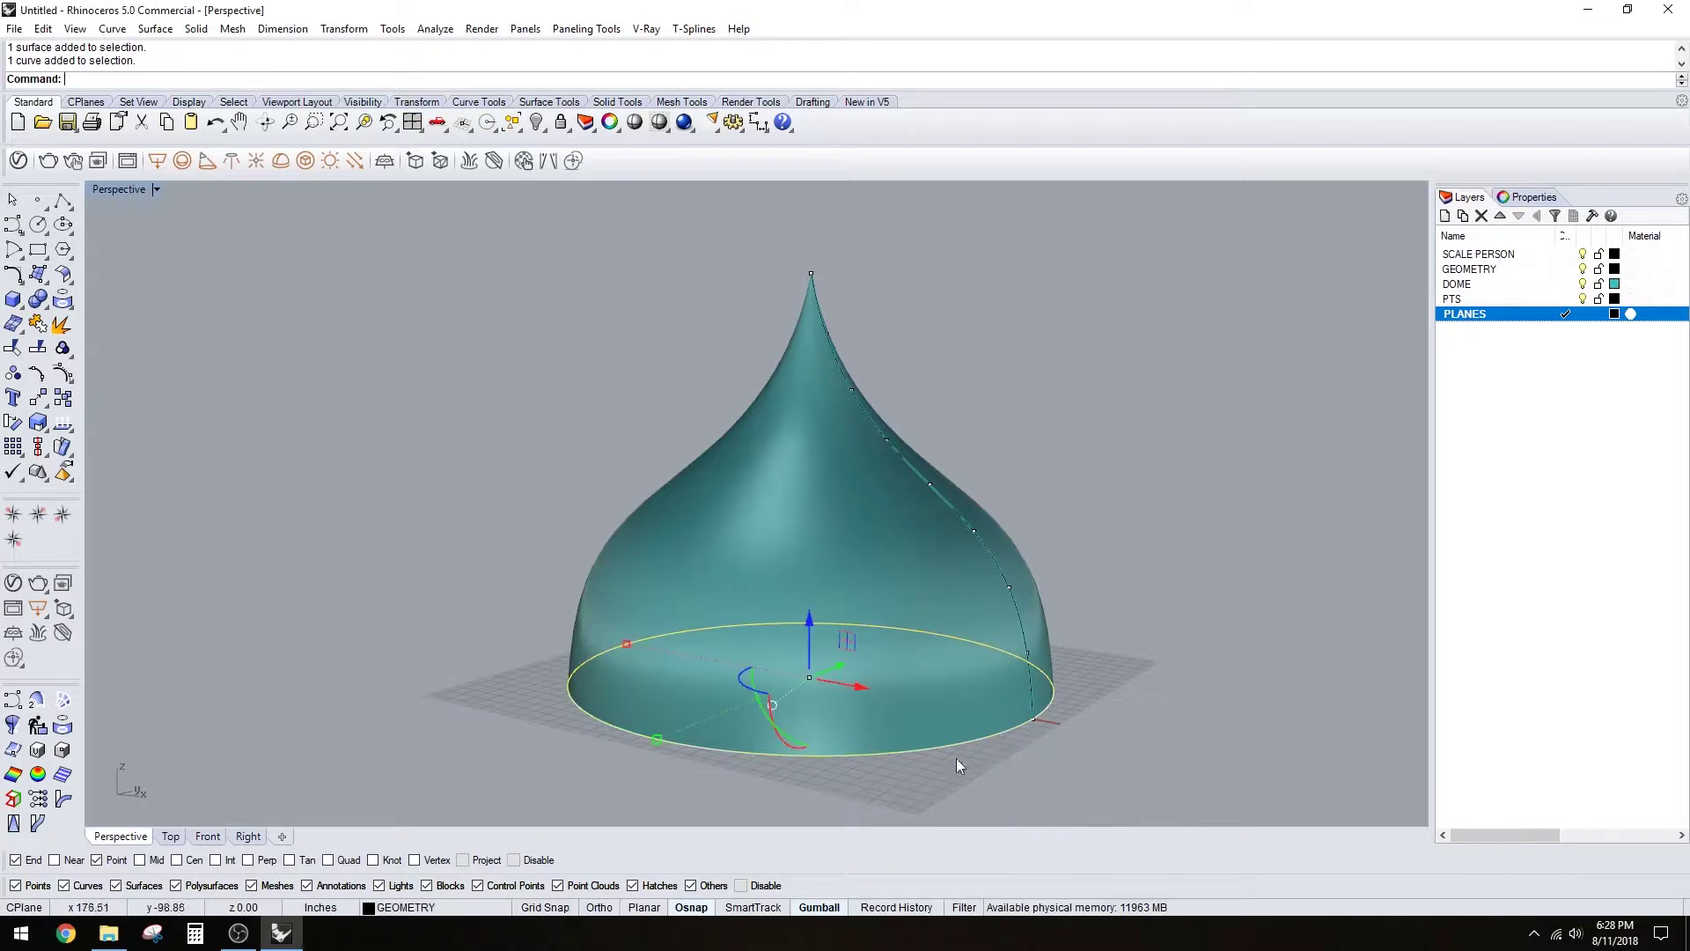
pyautogui.rightClick(1522, 318)
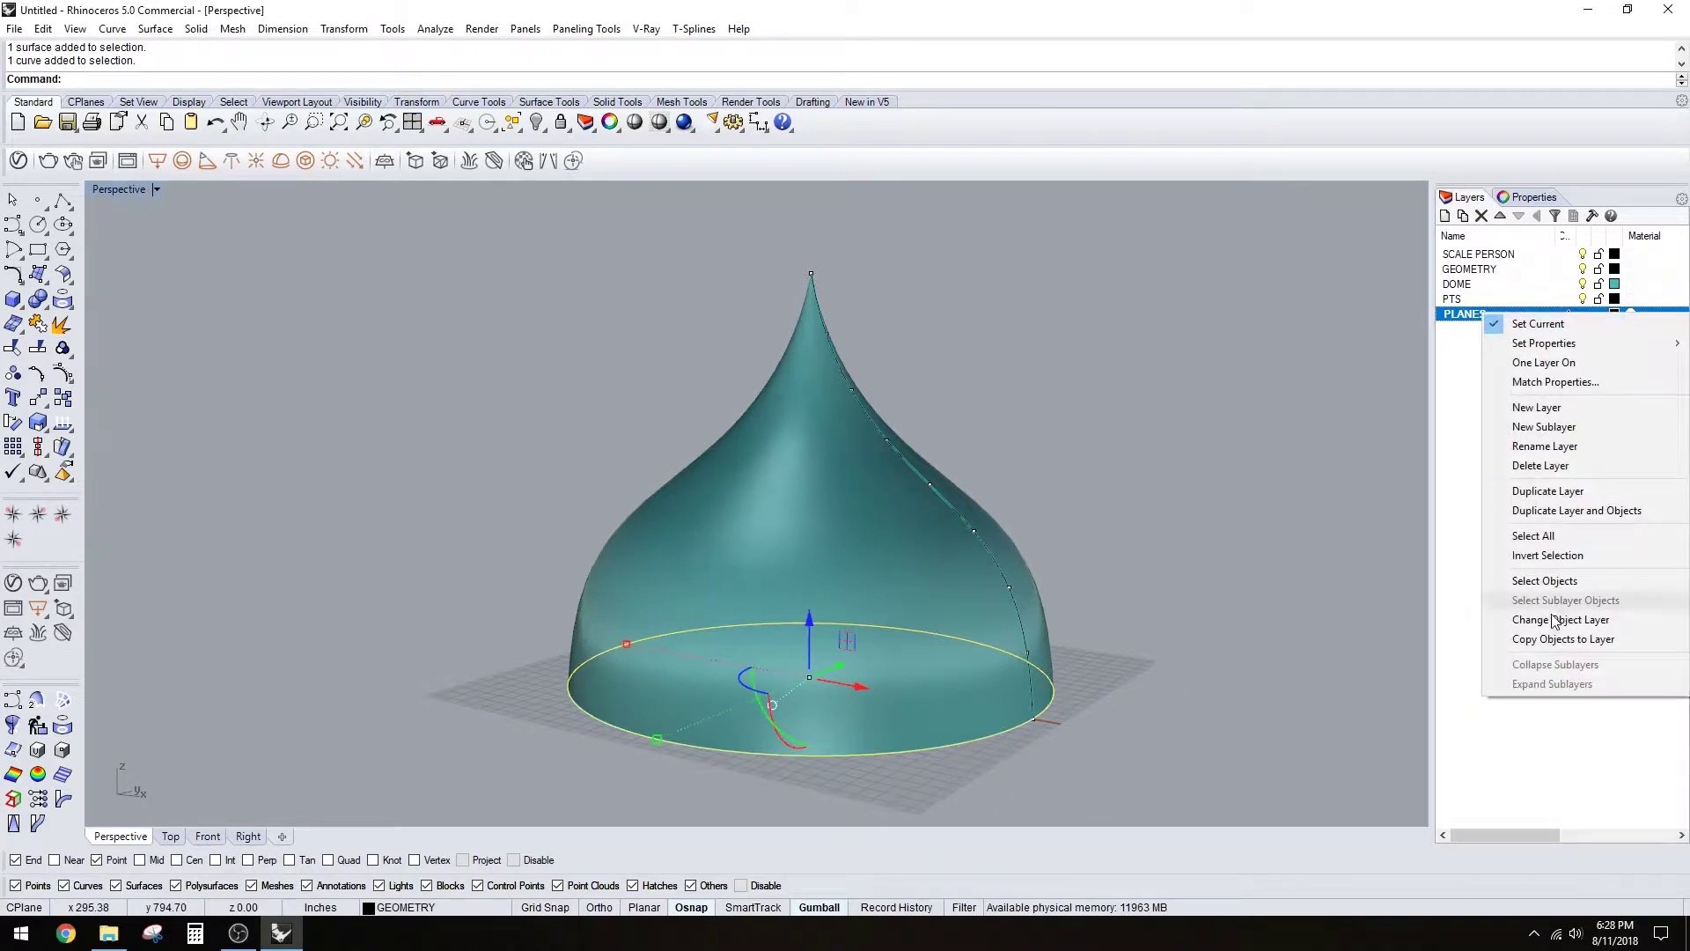
pyautogui.click(1557, 645)
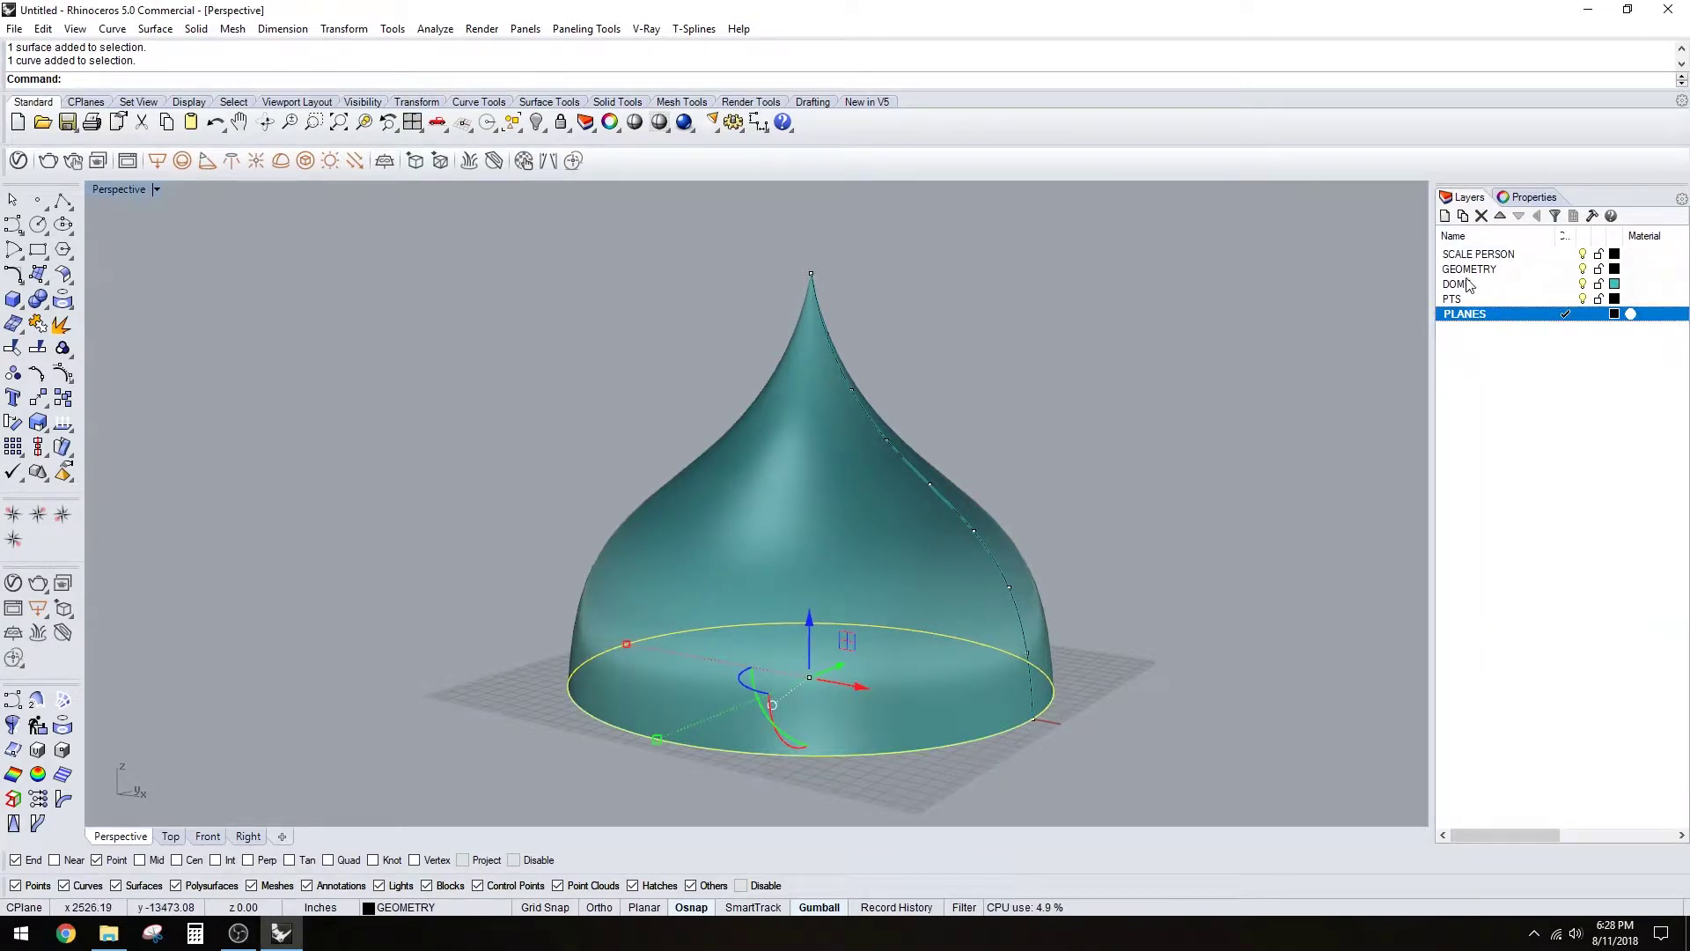
pyautogui.click(1489, 272)
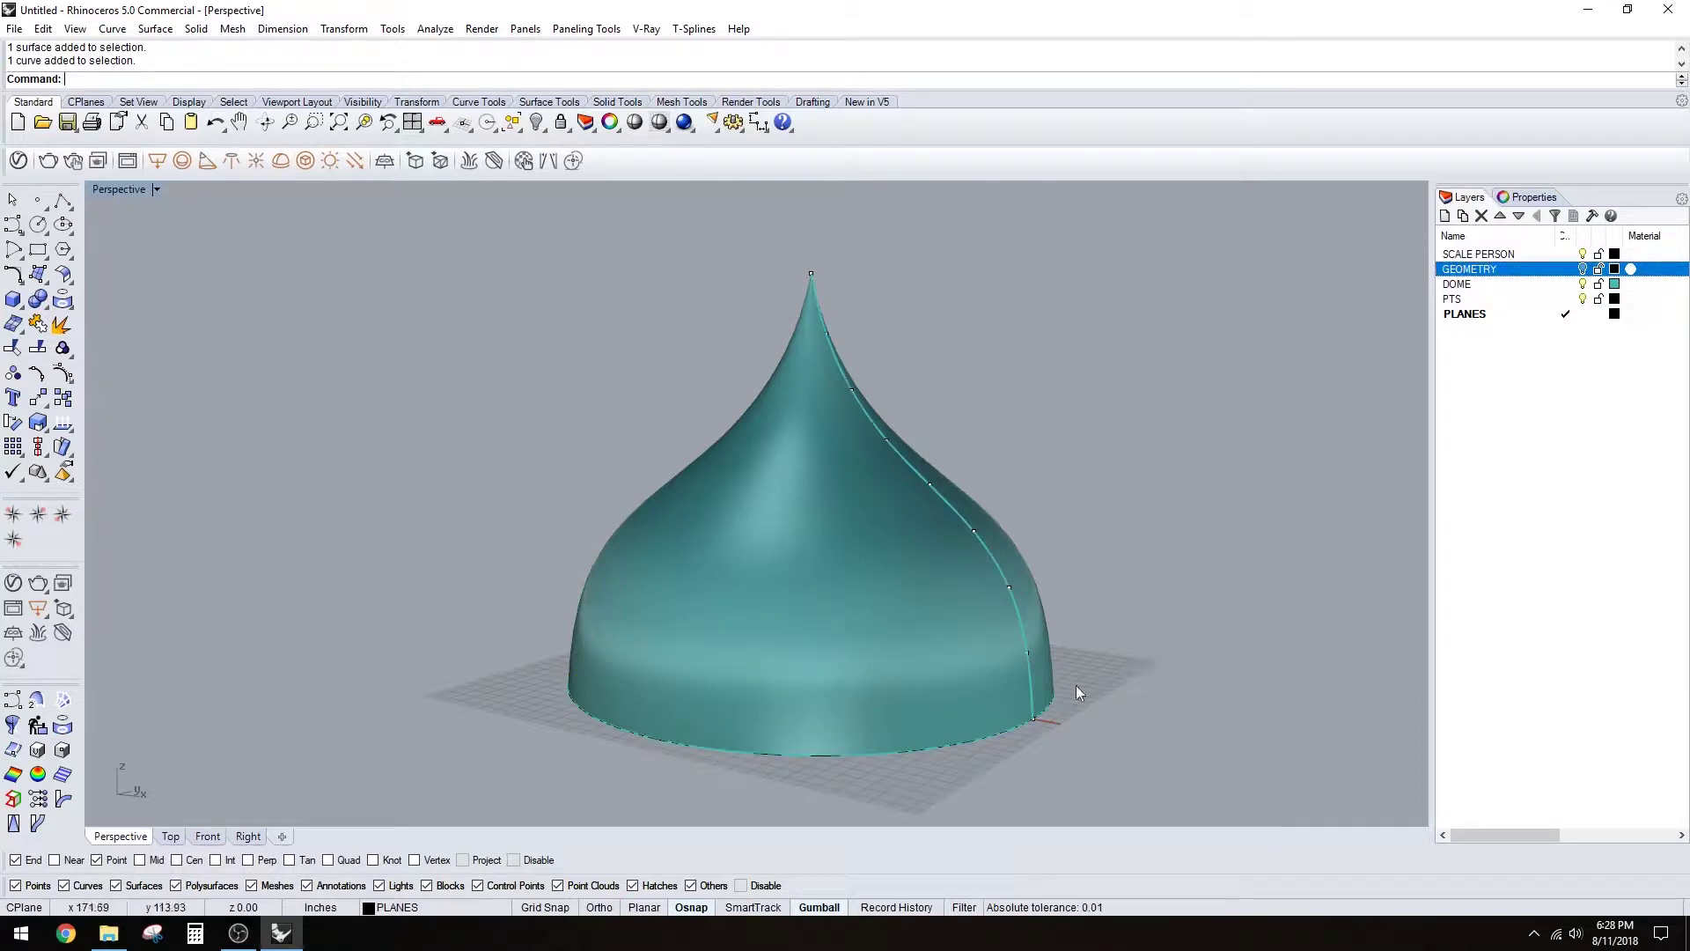
# - Create a planar surface from the copied base circle on the PLANES layer, and delete the circle copy
pyautogui.click(979, 746)
pyautogui.click(980, 743)
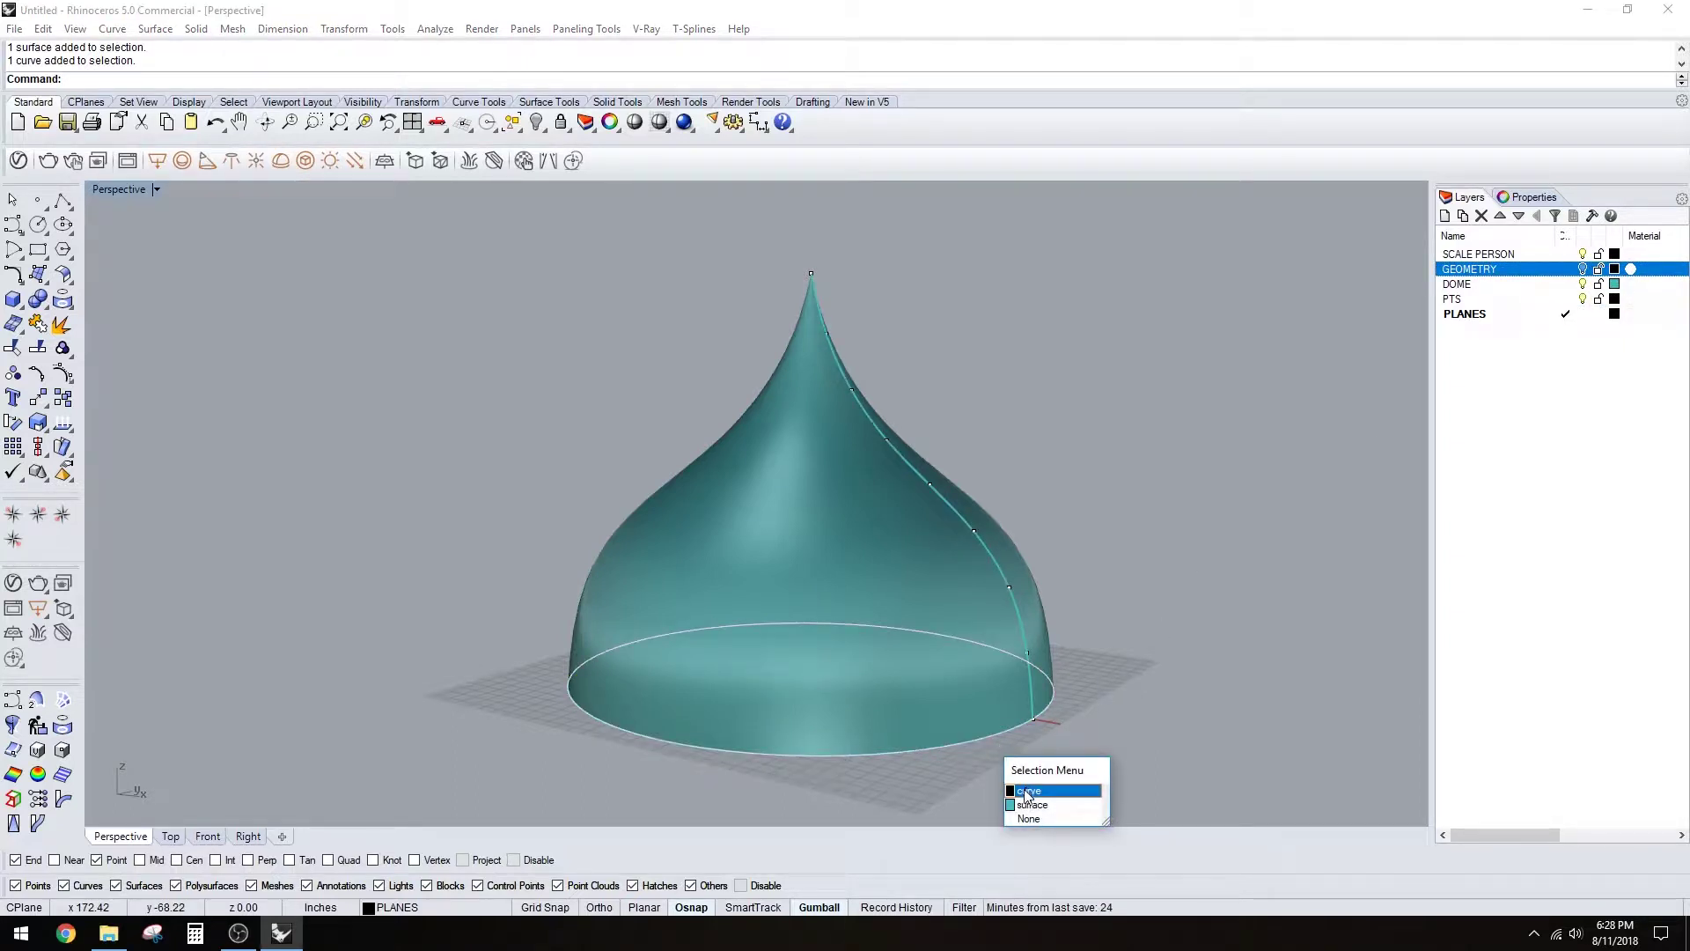
pyautogui.click(1025, 784)
pyautogui.click(1507, 317)
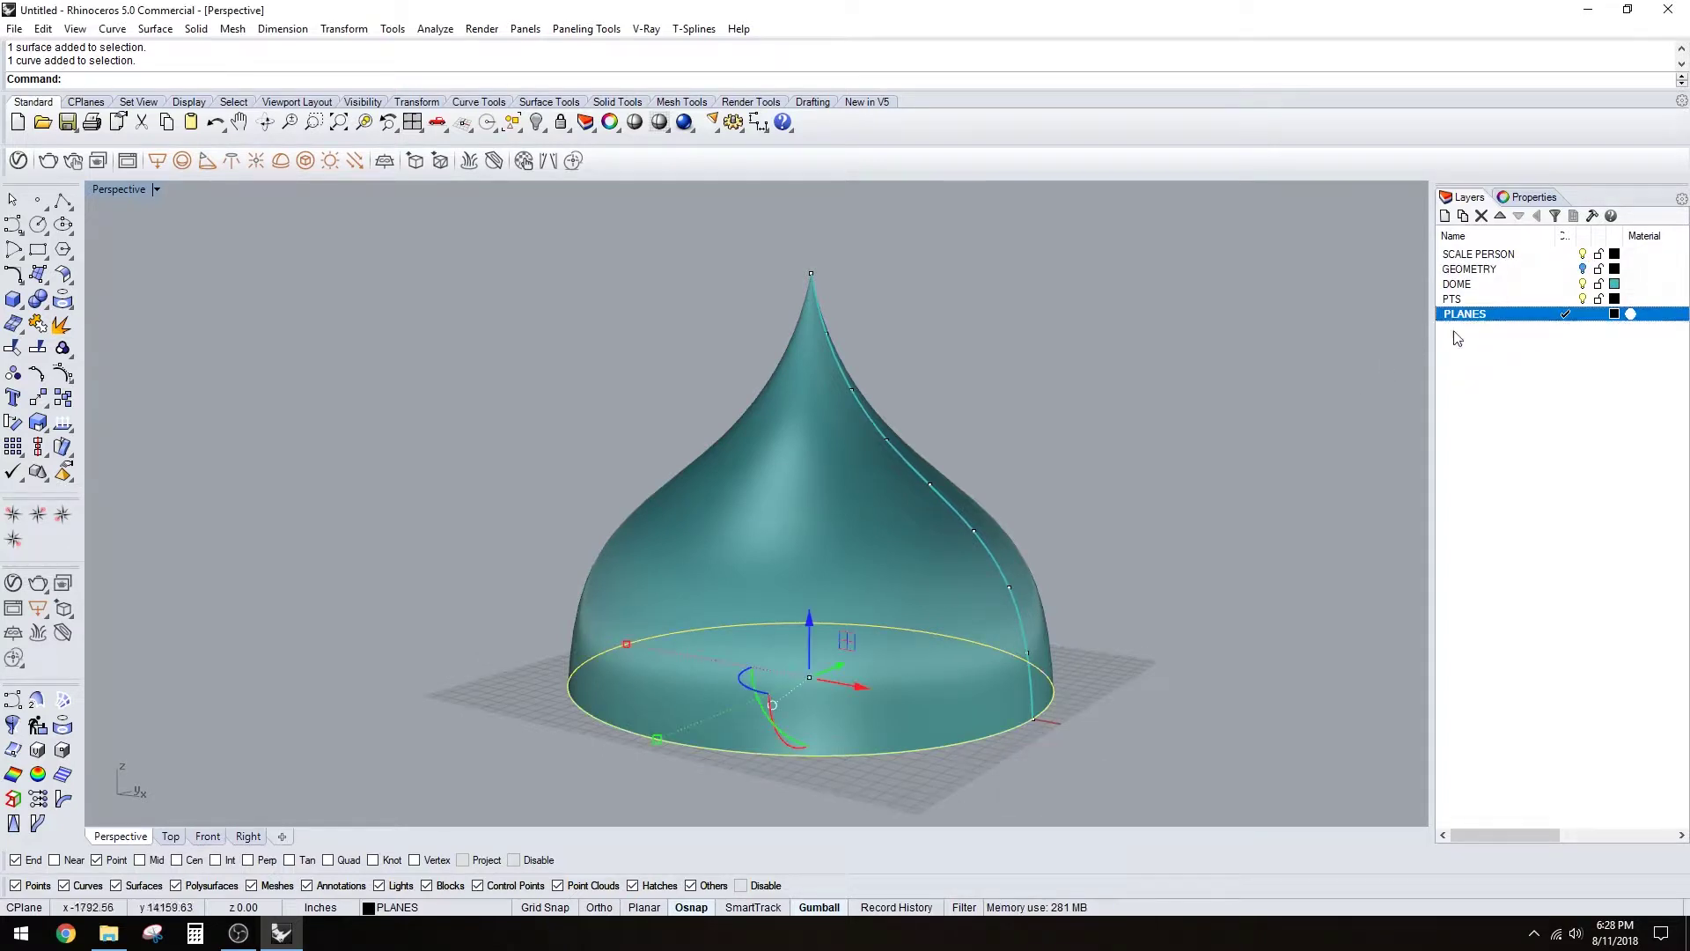
pyautogui.write('PlanarSrf')
pyautogui.press('Return')
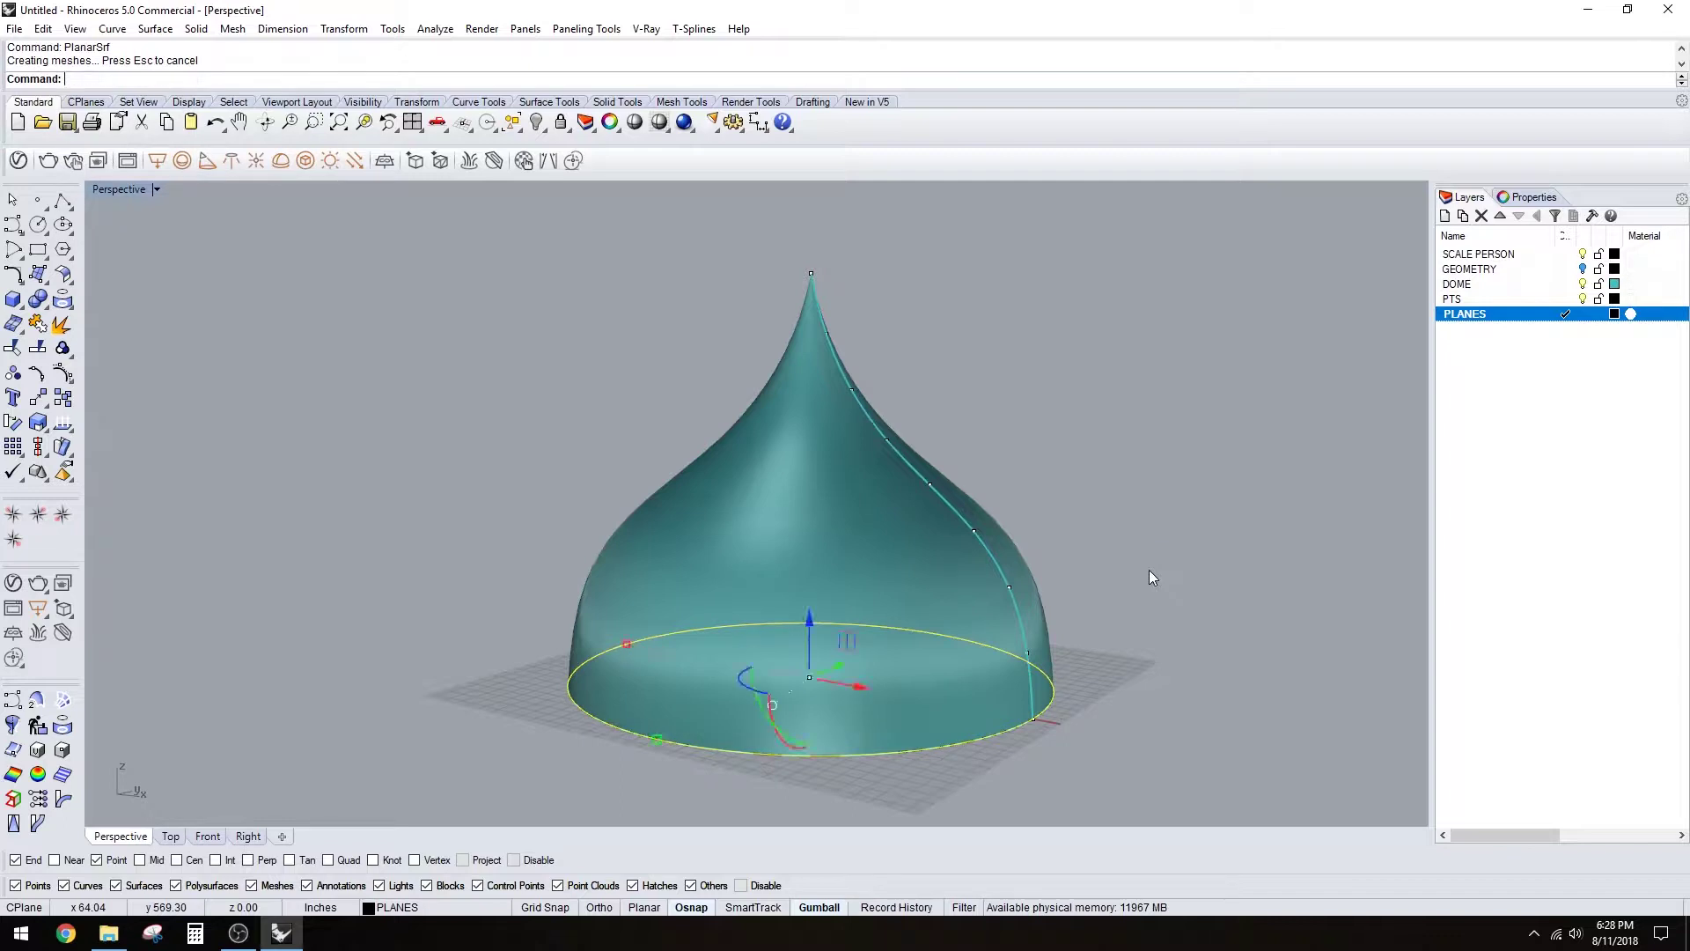
pyautogui.press('Delete')
# - Select the planar surface at the dome's base and turn off the End object snap
pyautogui.click(971, 739)
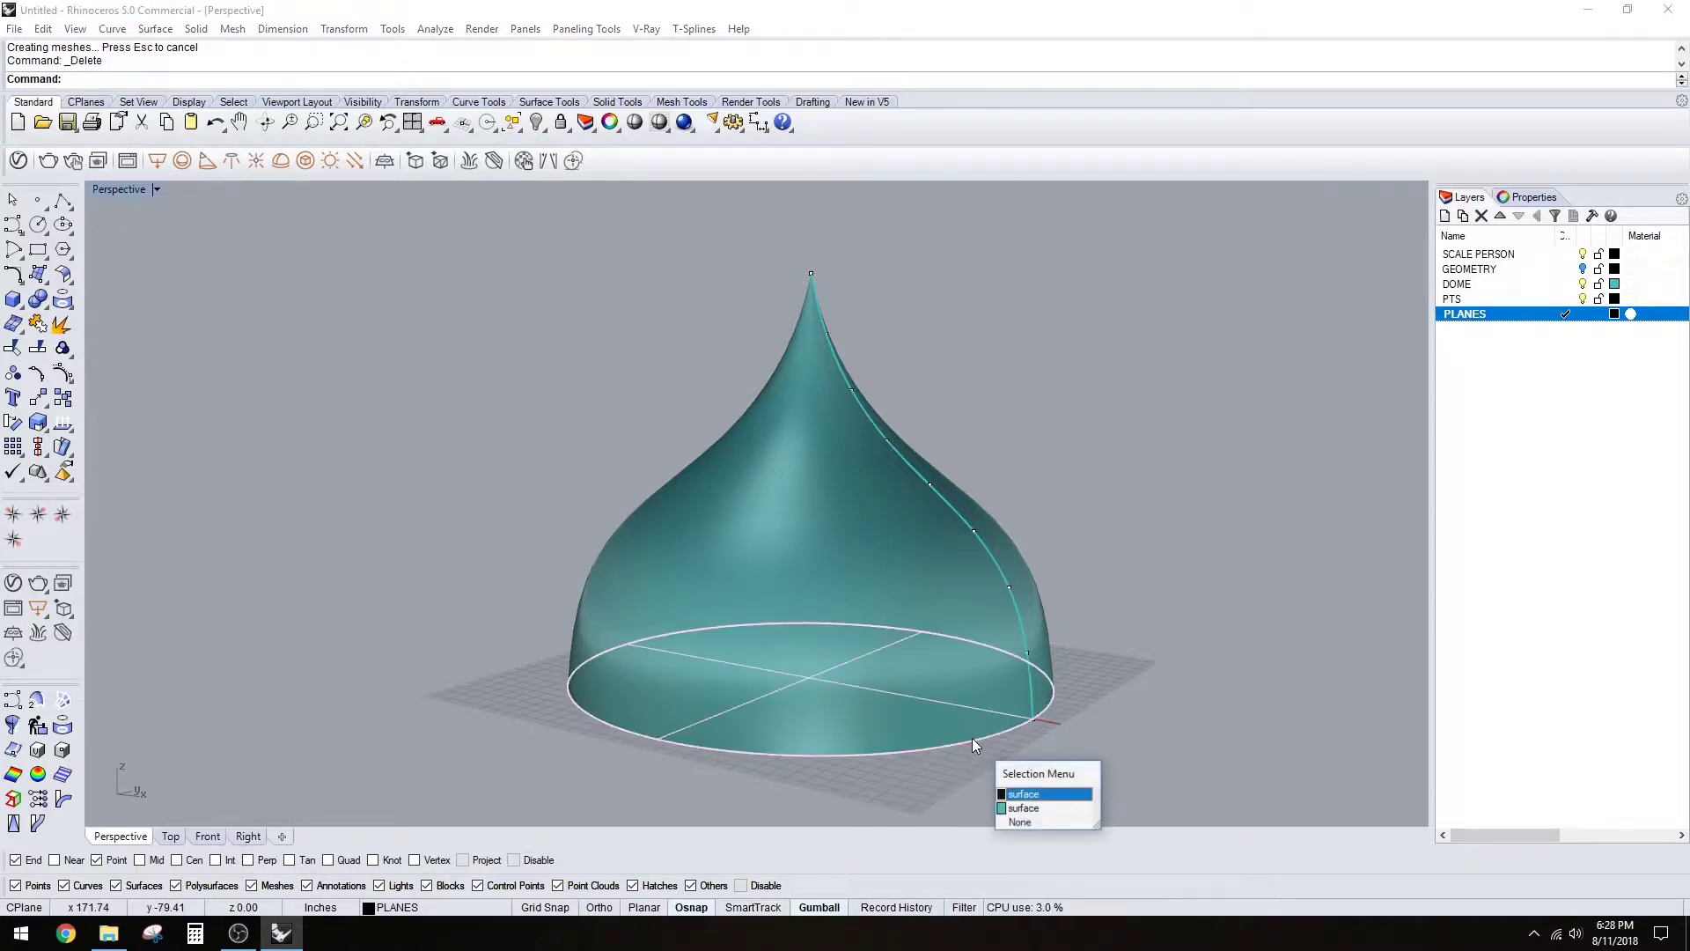
pyautogui.click(1023, 795)
pyautogui.moveTo(1033, 789); pyautogui.dragTo(1072, 727, button='right')
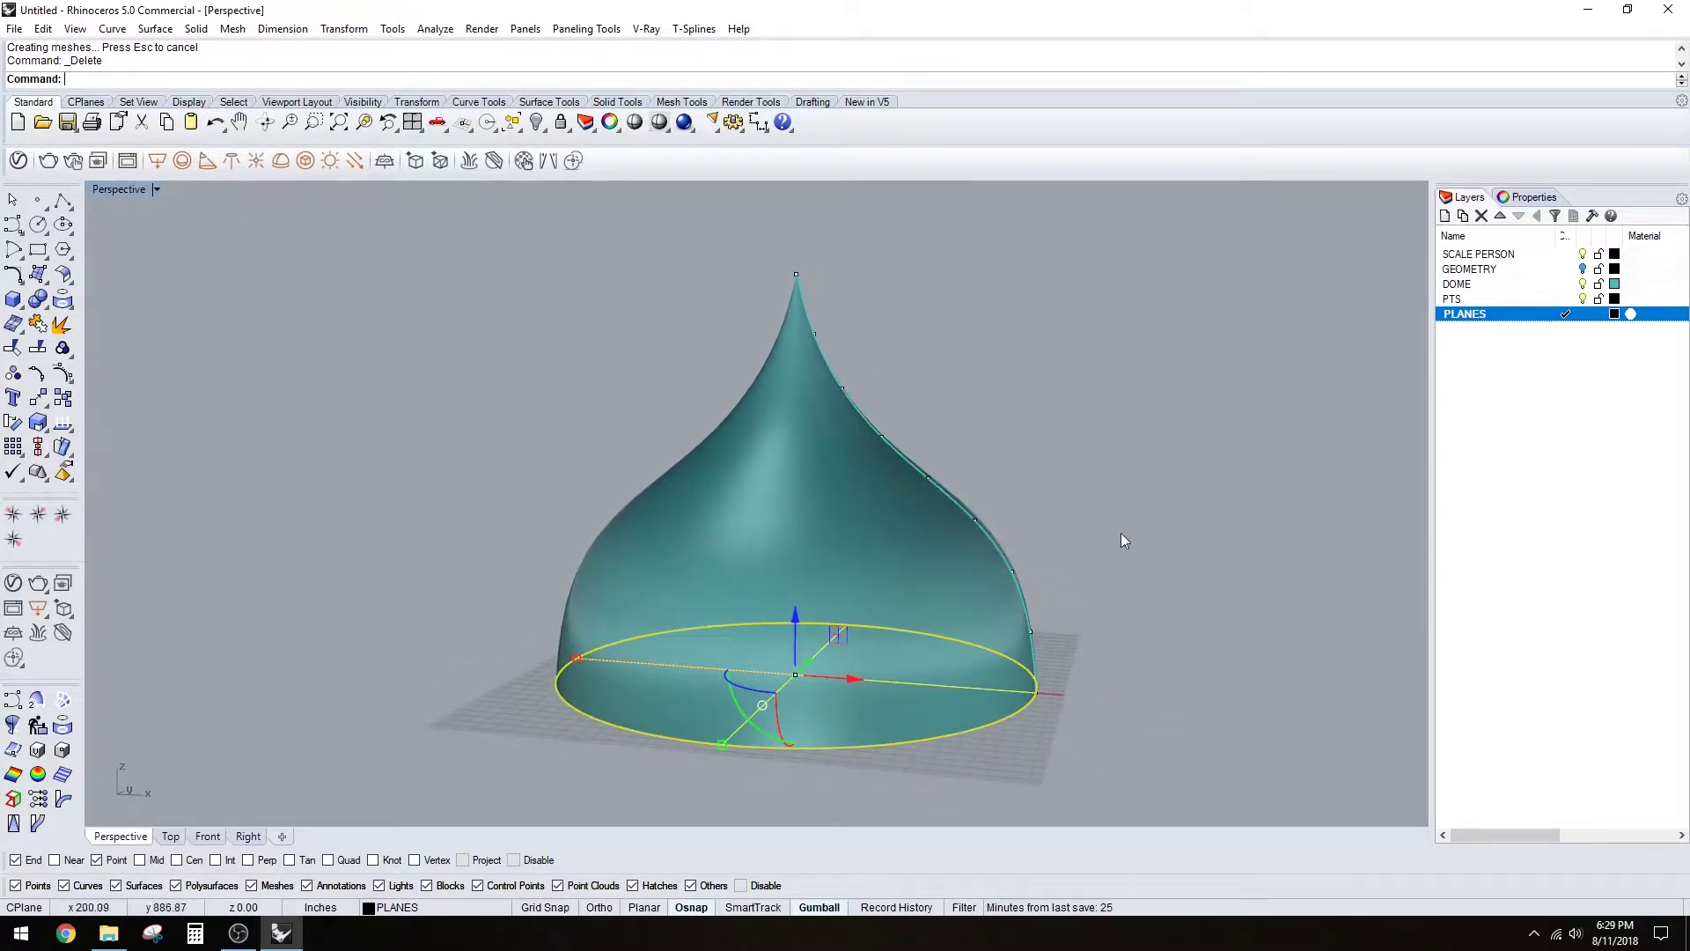
pyautogui.moveTo(1124, 539); pyautogui.dragTo(913, 547, button='right')
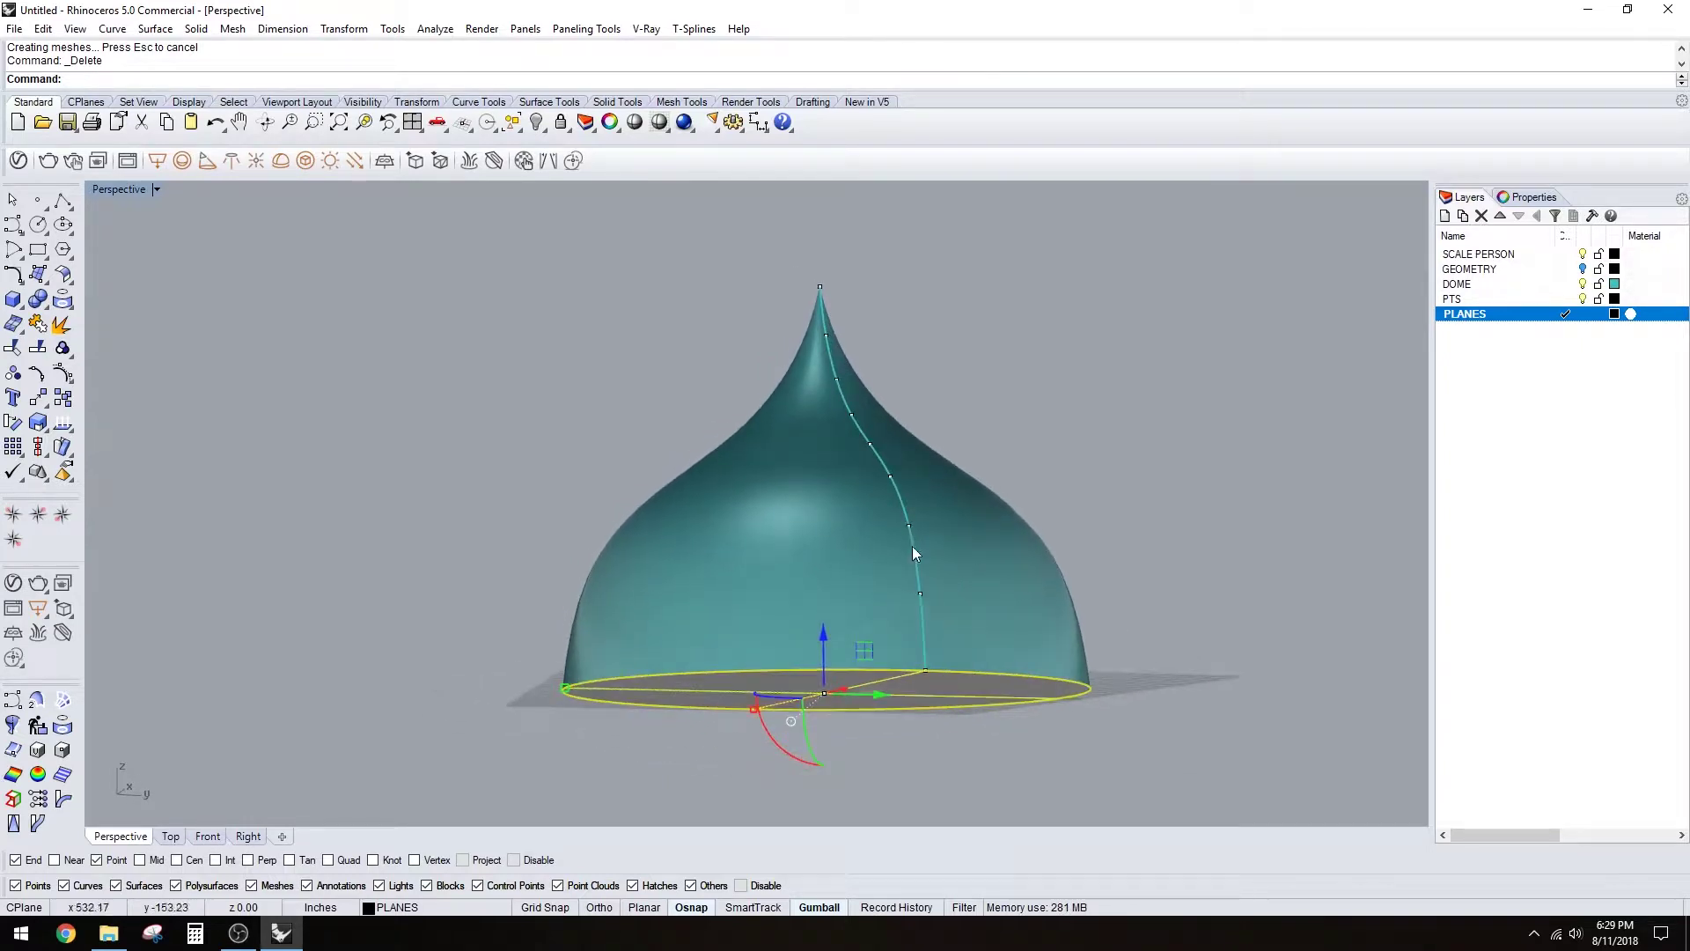
pyautogui.moveTo(884, 435); pyautogui.dragTo(980, 607, button='right')
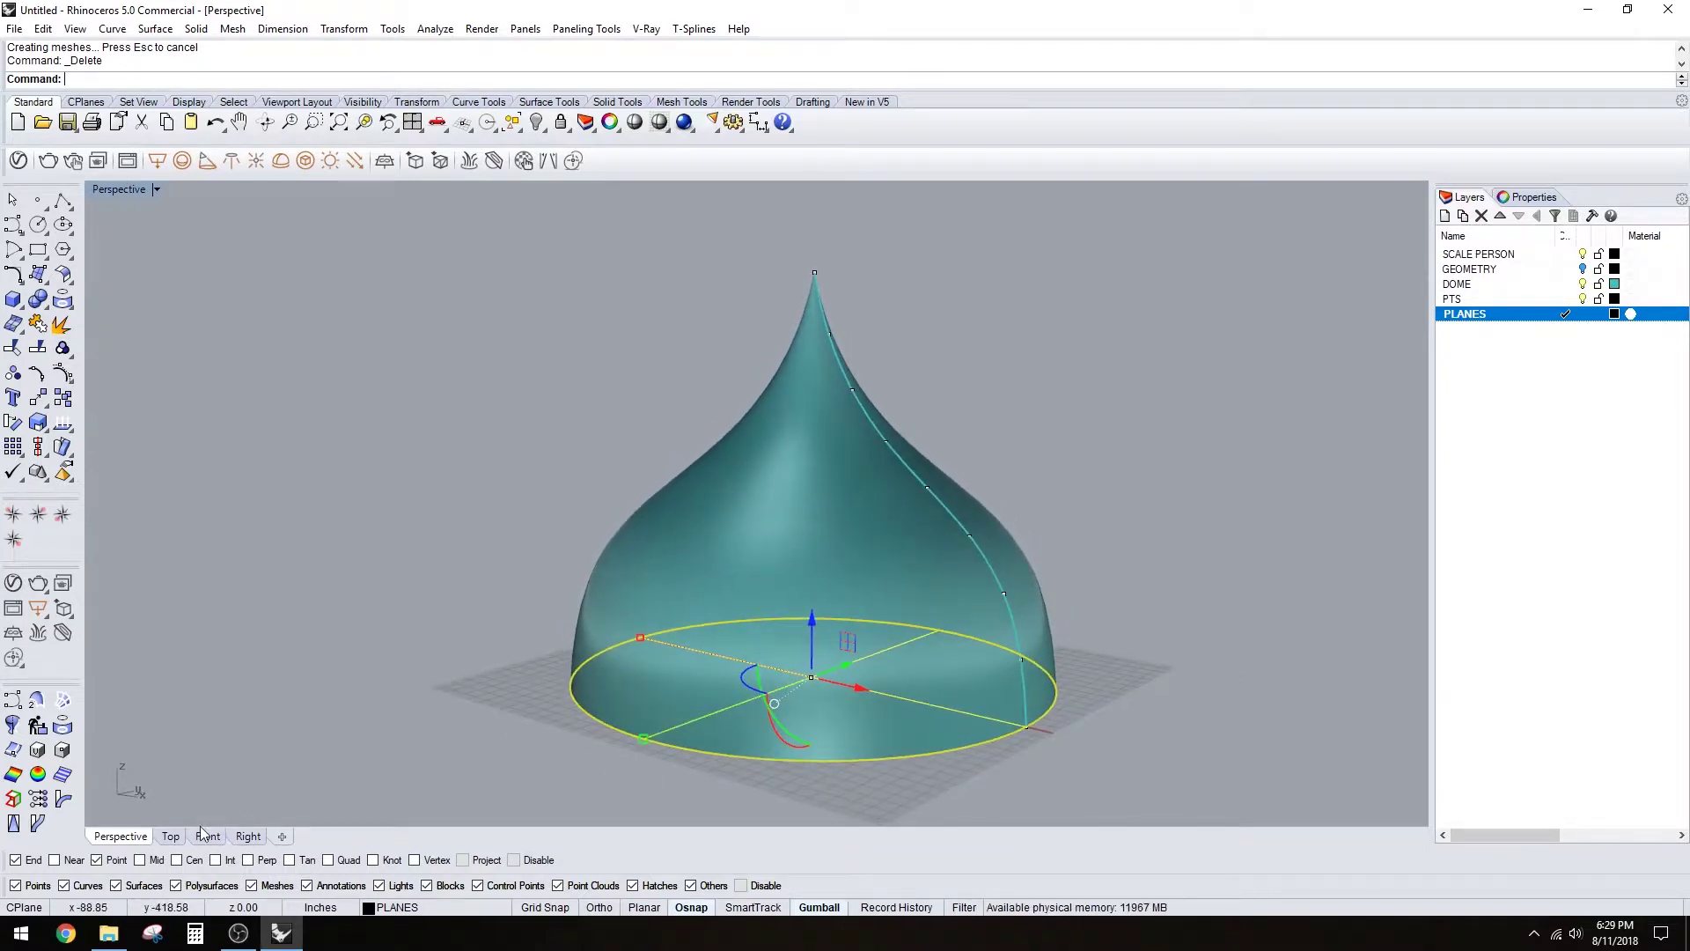
pyautogui.click(34, 859)
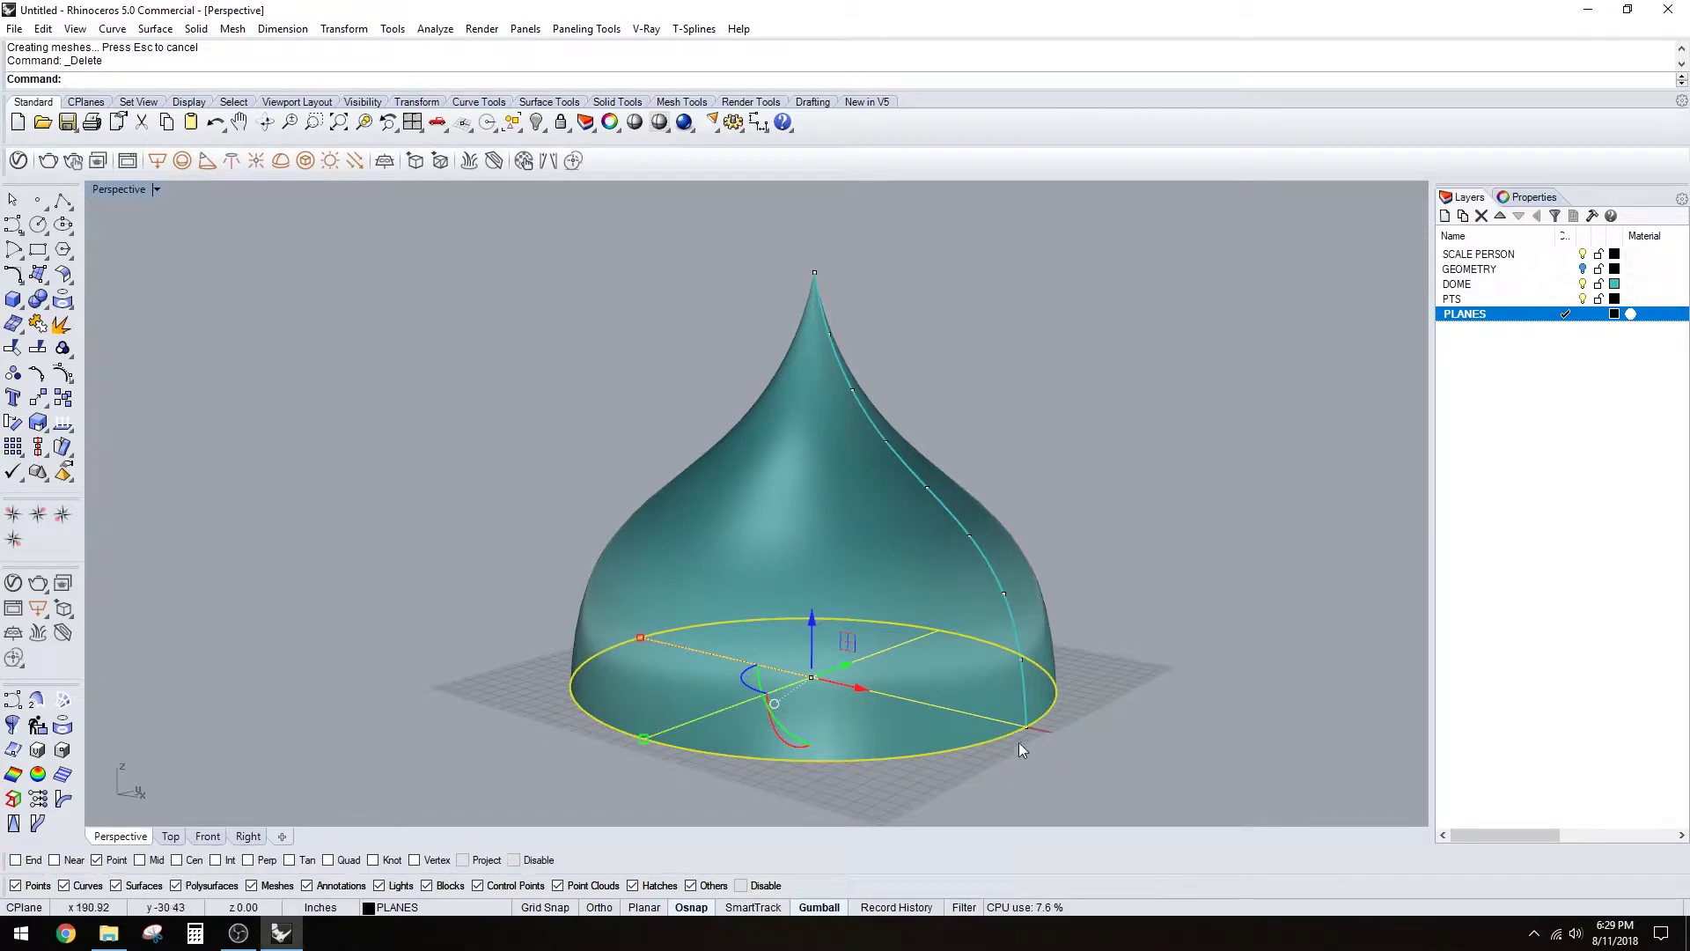
# - Copy the base surface vertically from the seam's lowest point to the lower division points
pyautogui.write('copy')
pyautogui.press('Return')
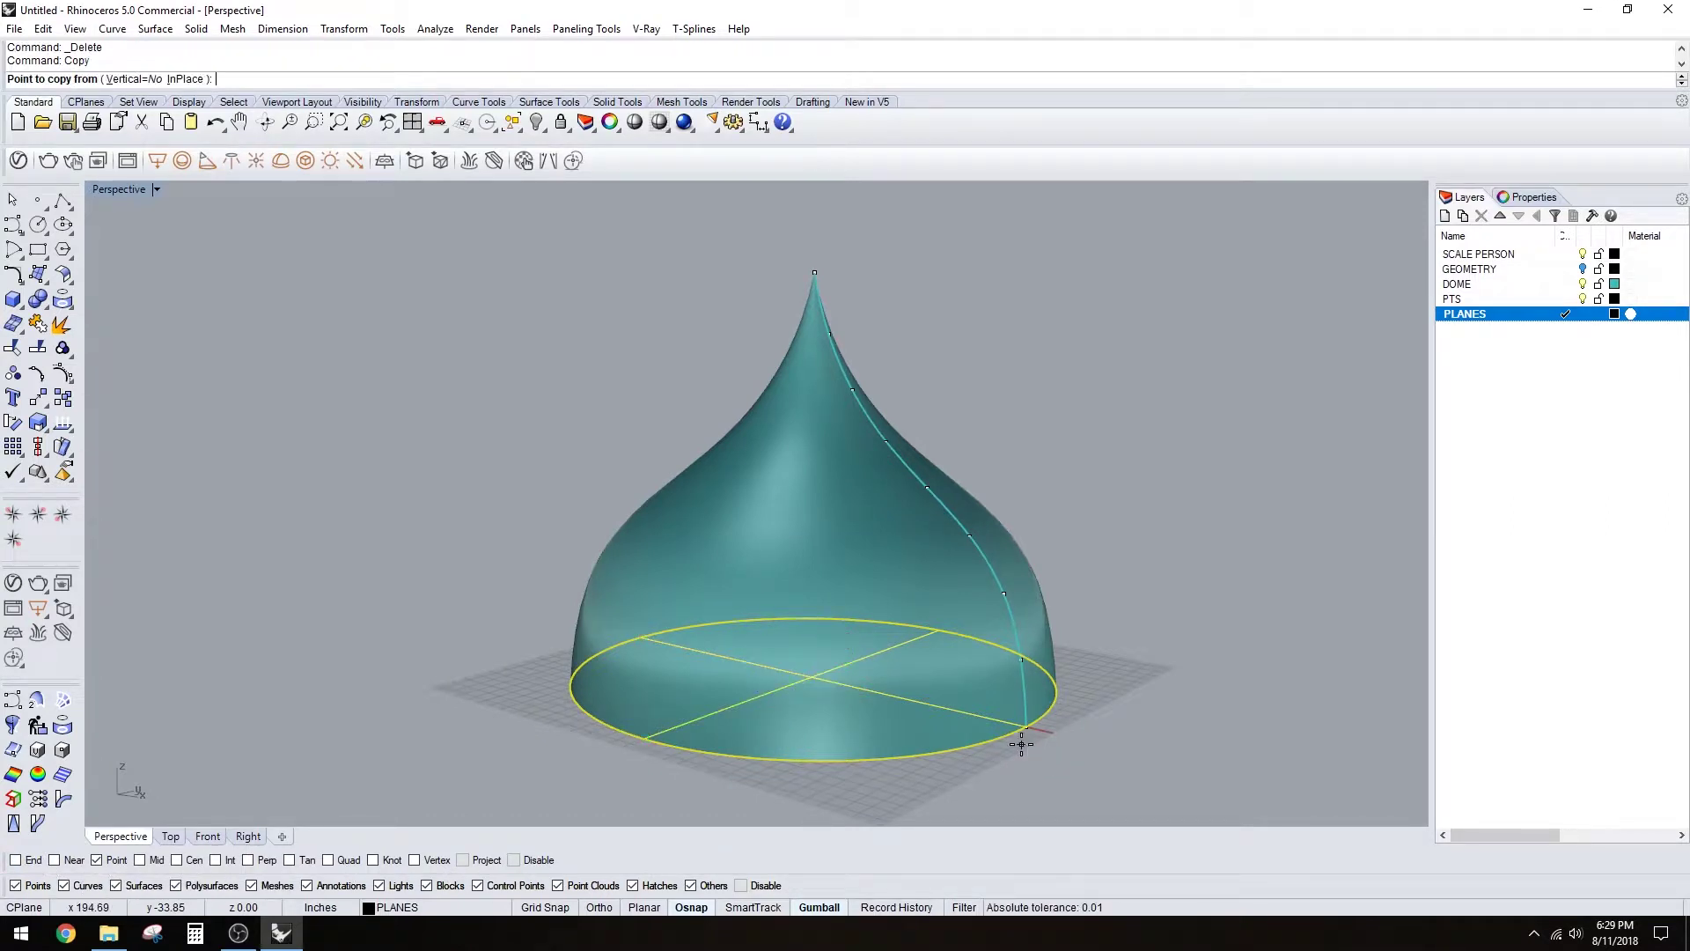
pyautogui.click(136, 79)
pyautogui.scroll(2, 1032, 662)
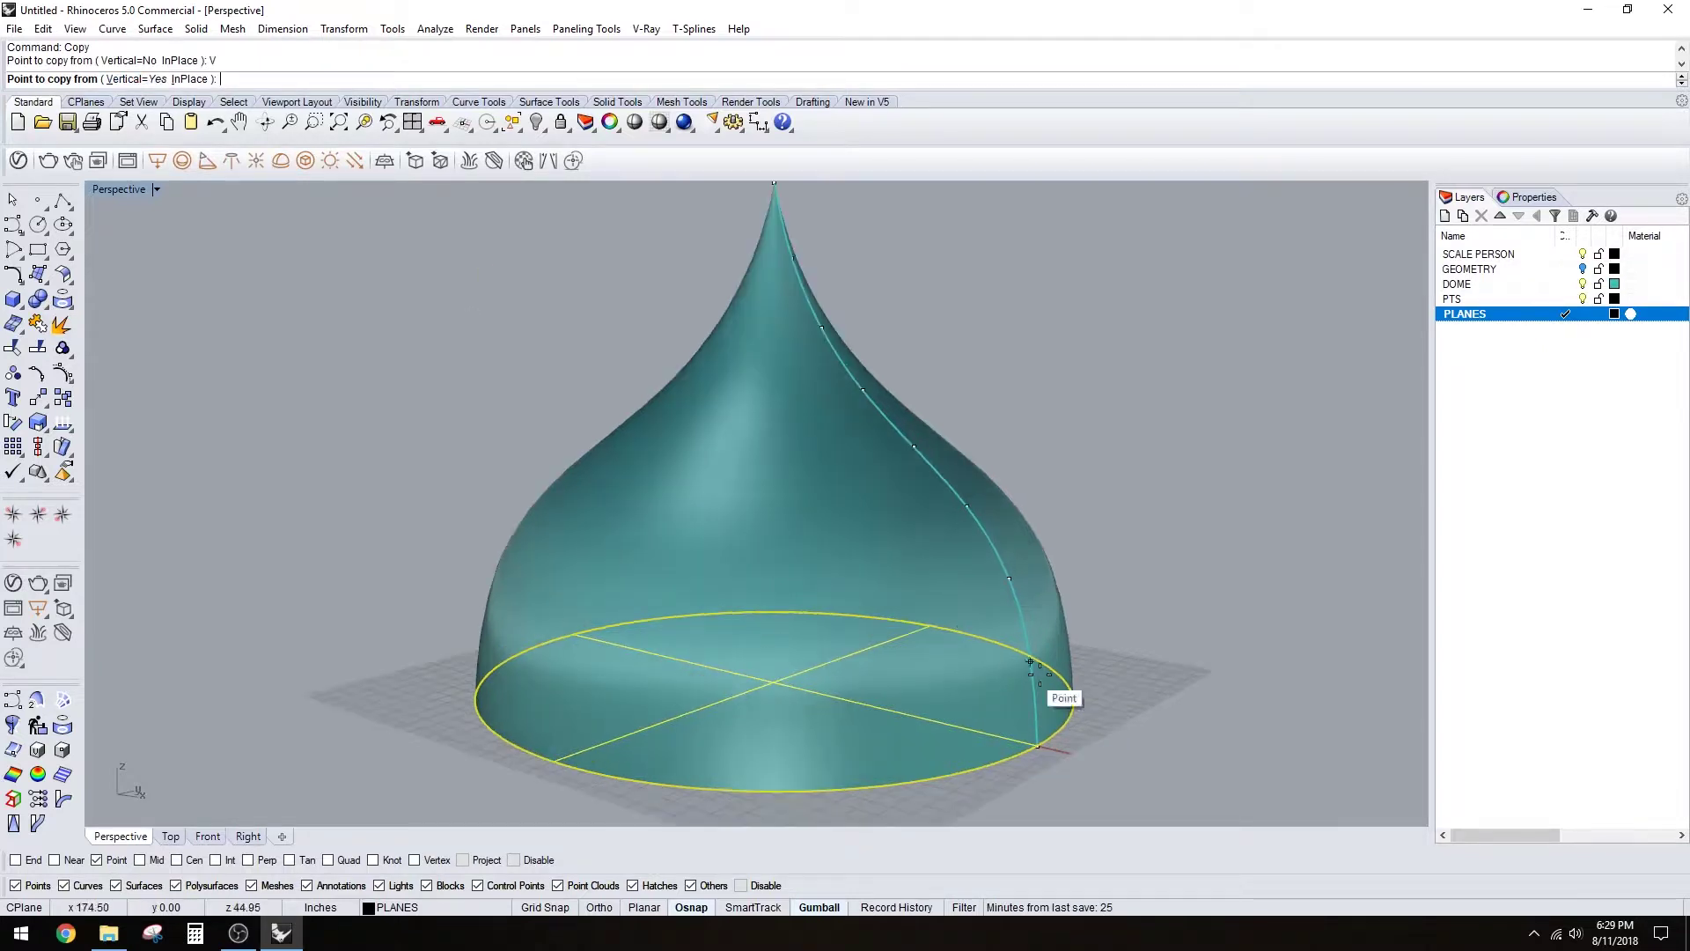
pyautogui.scroll(3, 1056, 717)
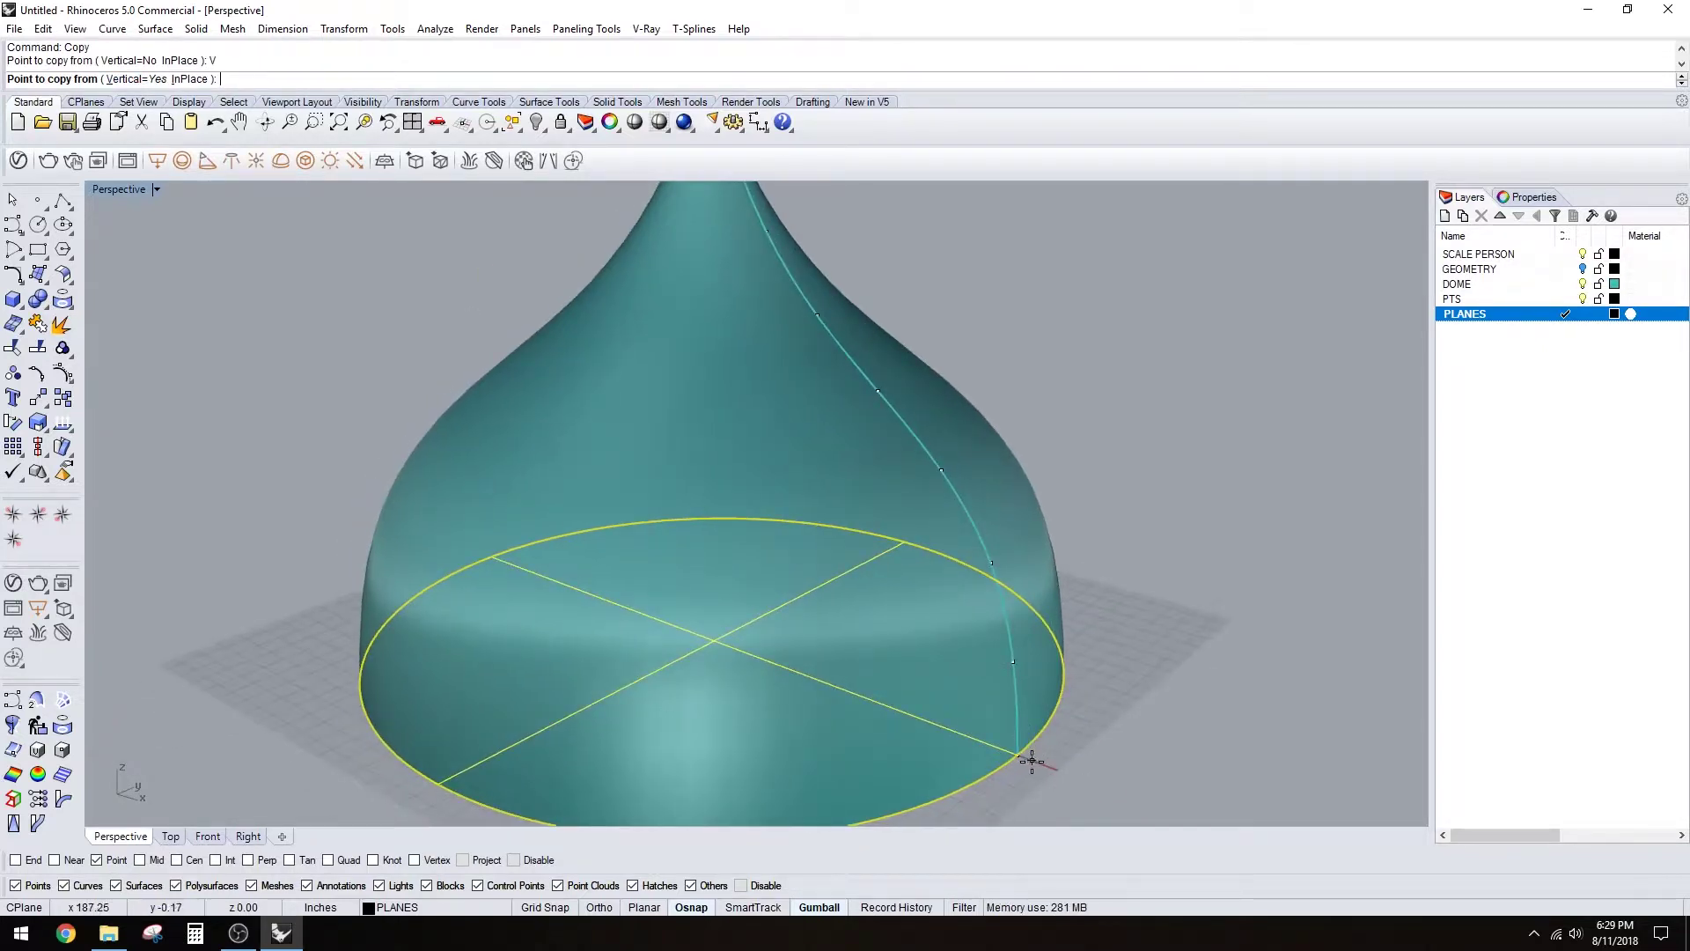
pyautogui.click(1030, 758)
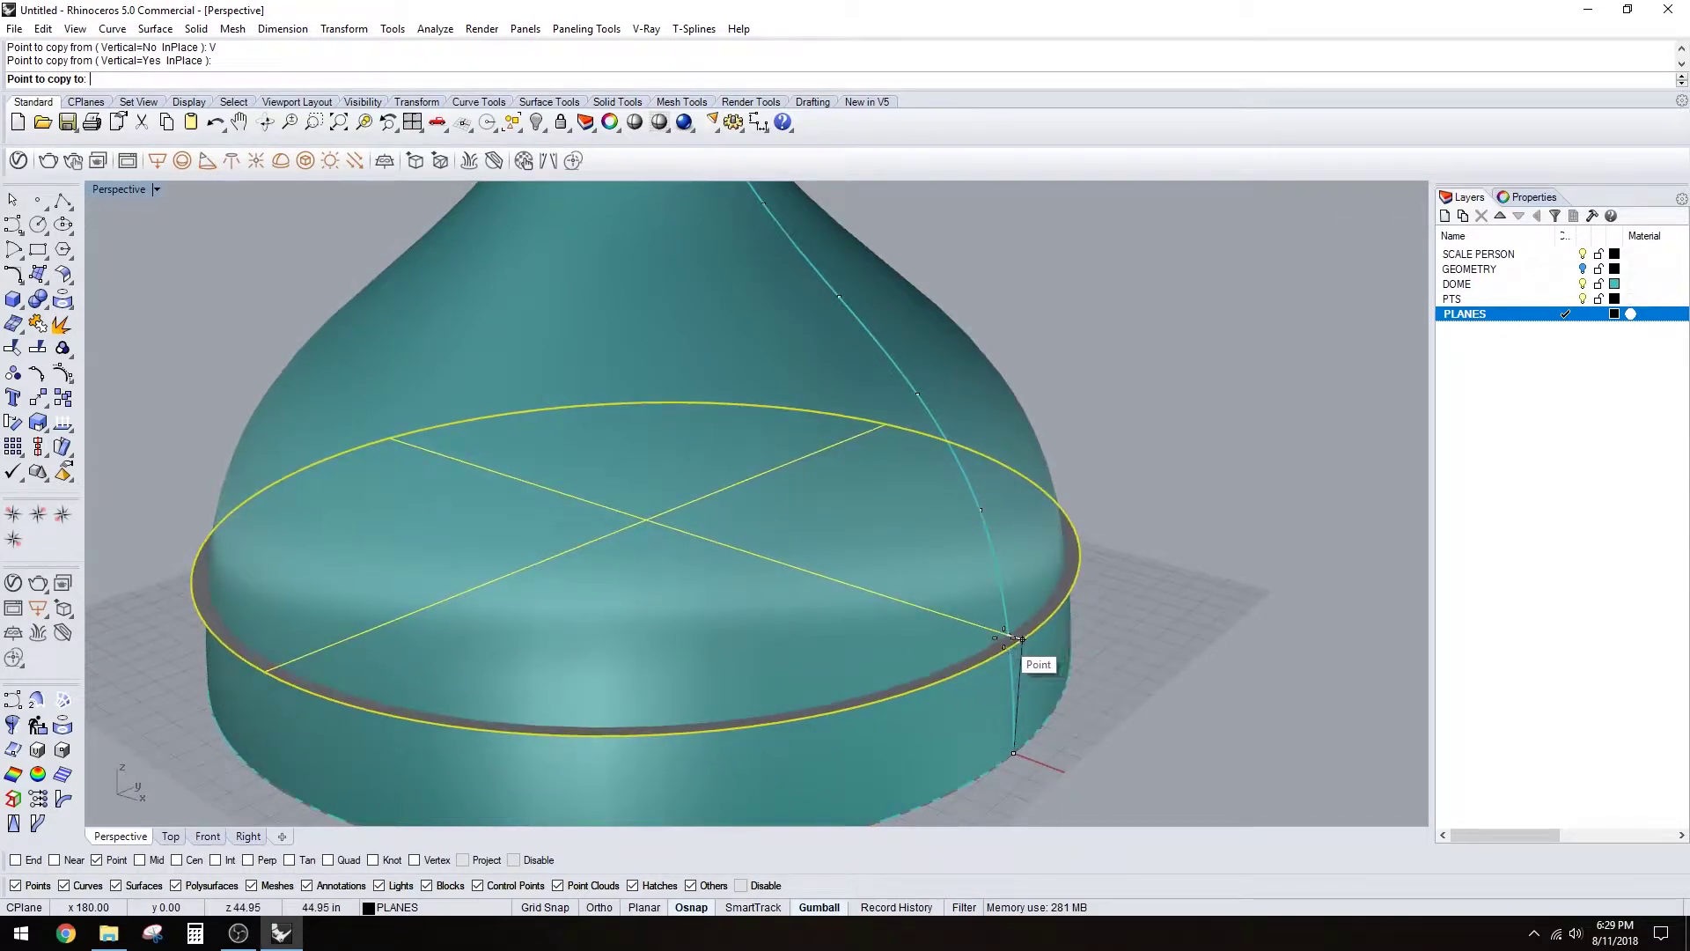
pyautogui.click(1017, 638)
pyautogui.click(989, 518)
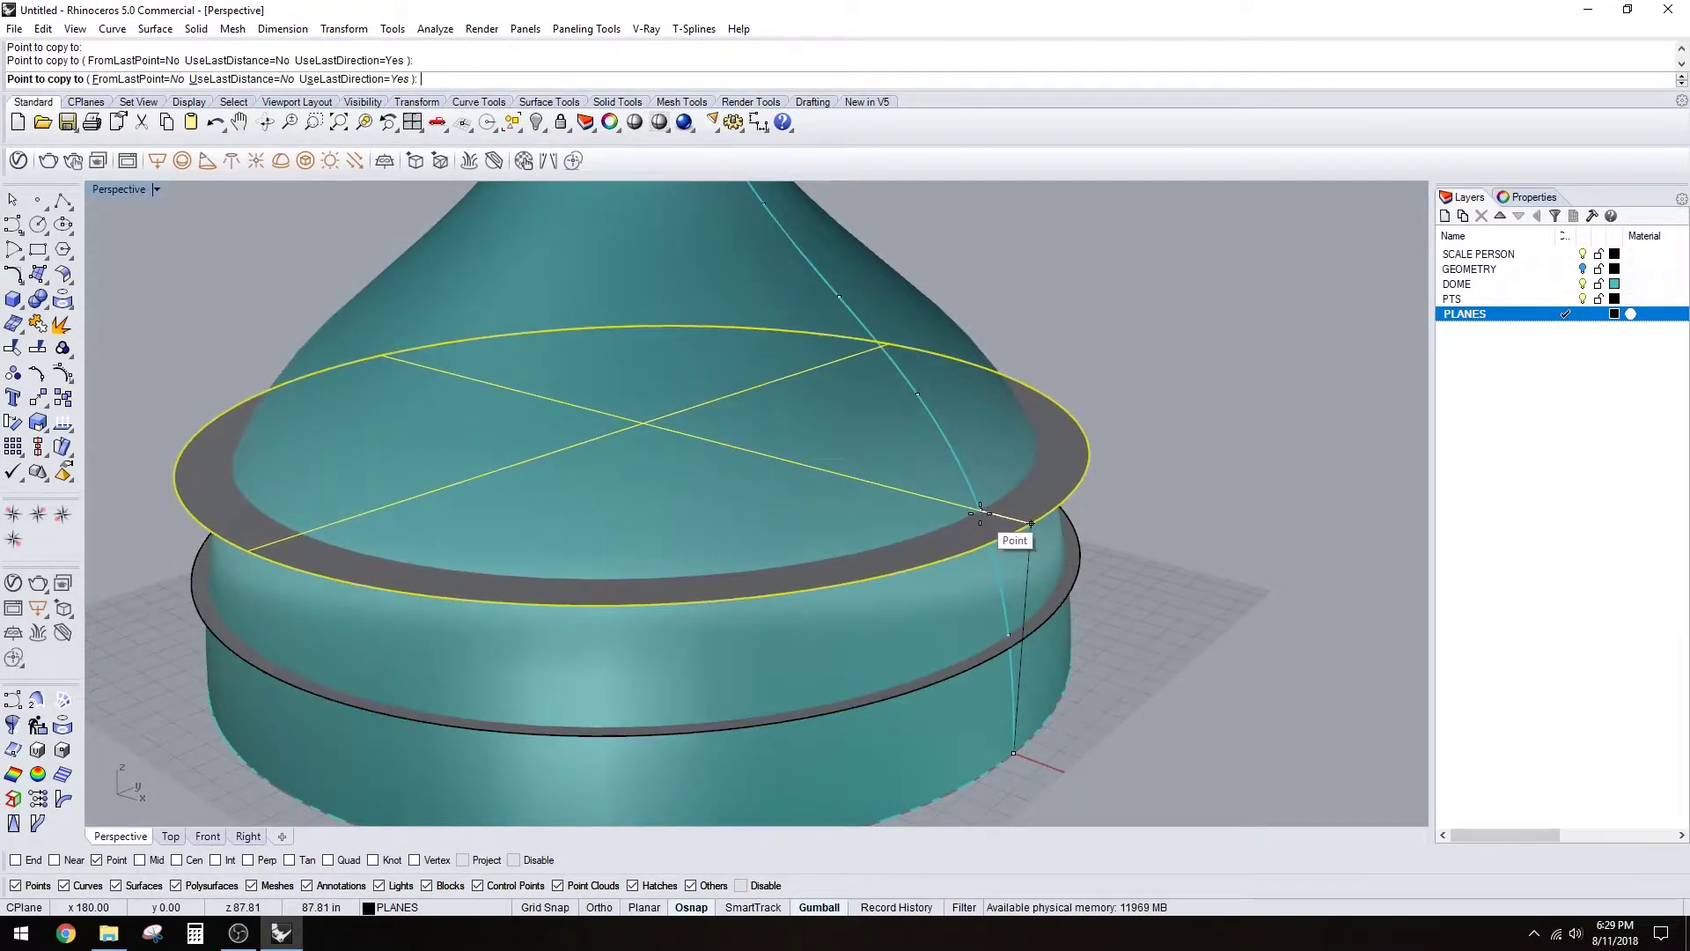
pyautogui.click(917, 403)
# - Place vertical copies of the base surface at the remaining upper division points up to the dome's apex, ending the copy
pyautogui.scroll(-2, 917, 414)
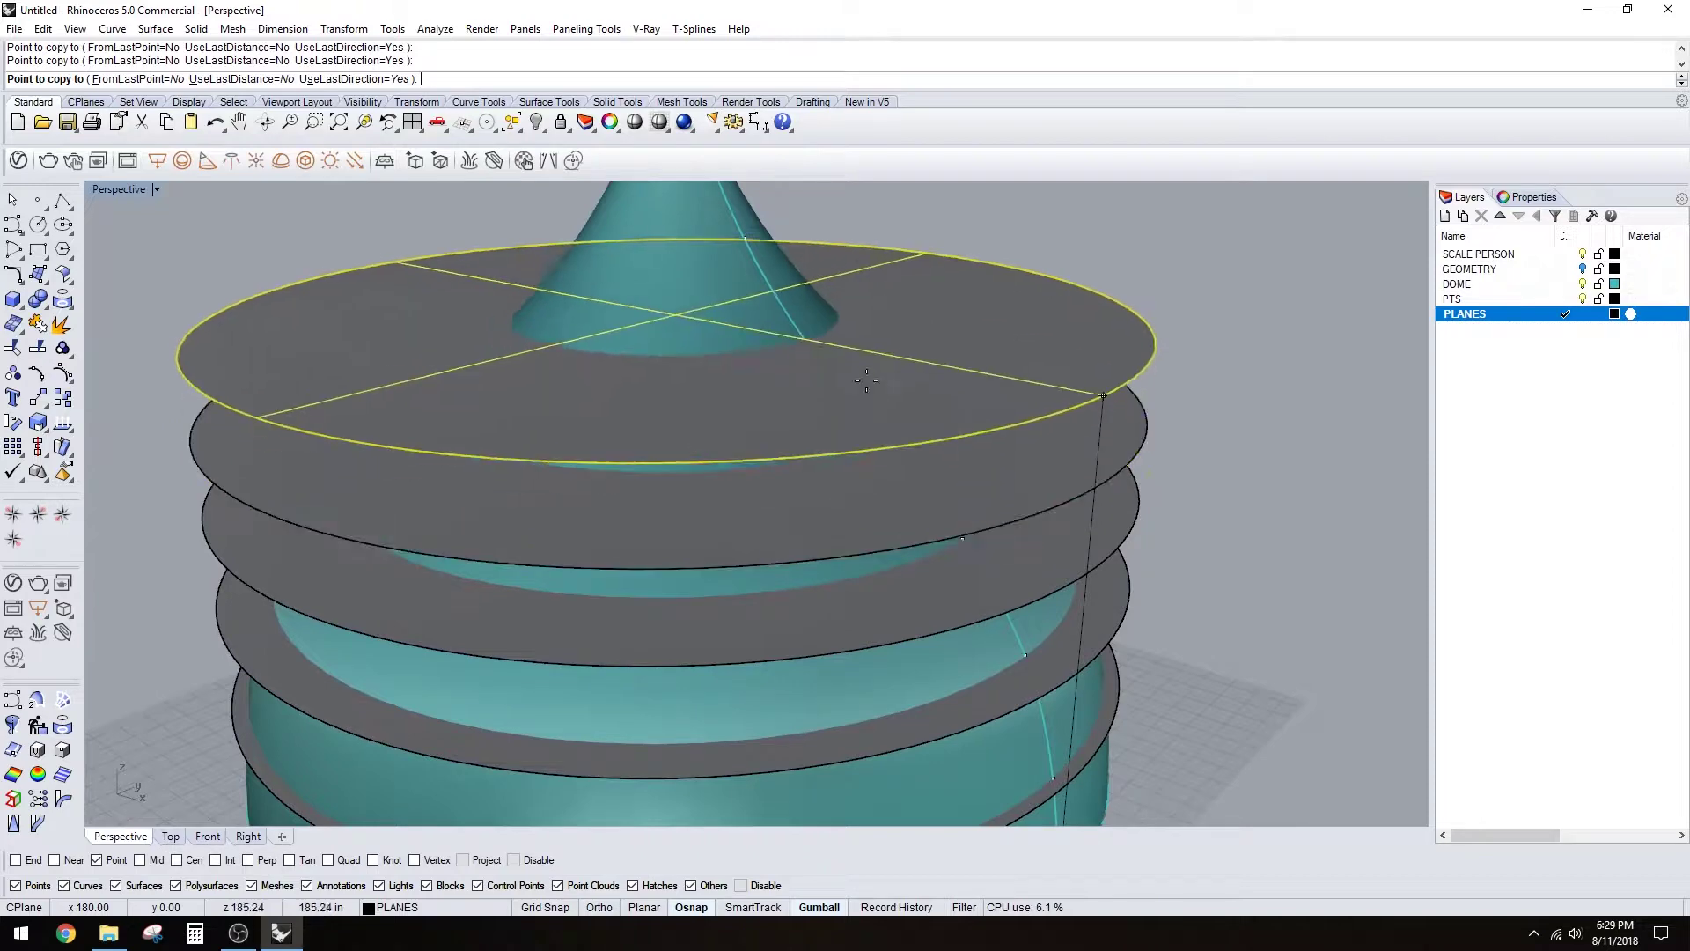
pyautogui.click(810, 343)
pyautogui.keyDown('shift'); pyautogui.moveTo(799, 345); pyautogui.dragTo(840, 504, button='right'); pyautogui.keyUp('shift')
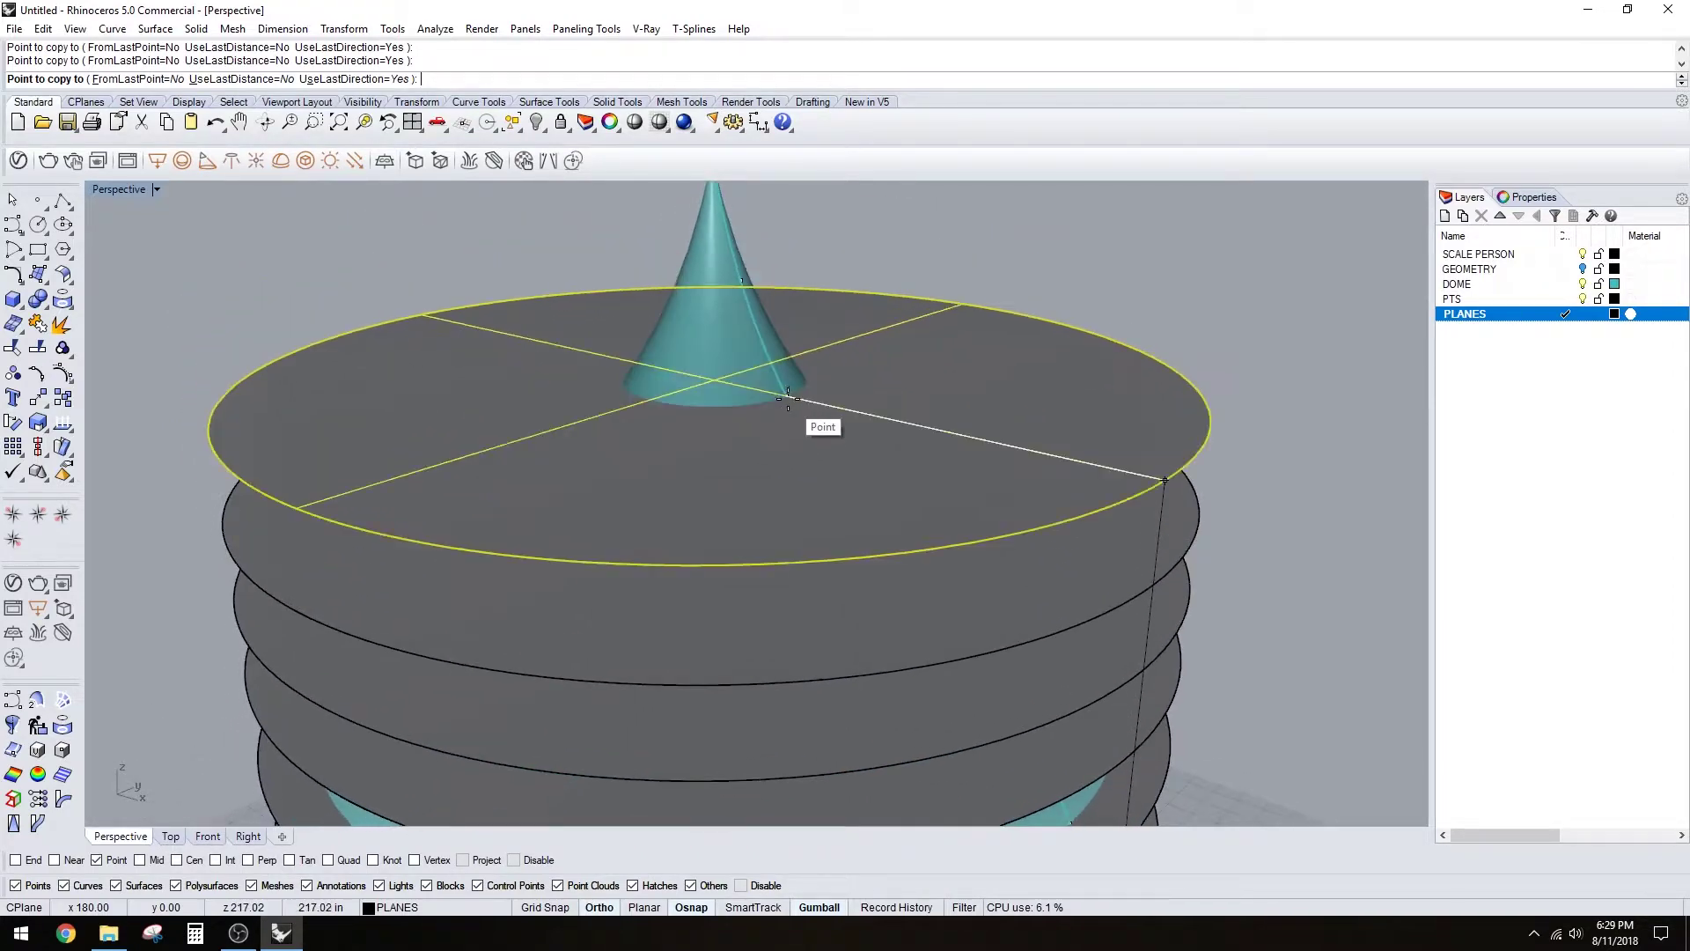
pyautogui.click(788, 399)
pyautogui.click(742, 282)
pyautogui.scroll(-4, 761, 323)
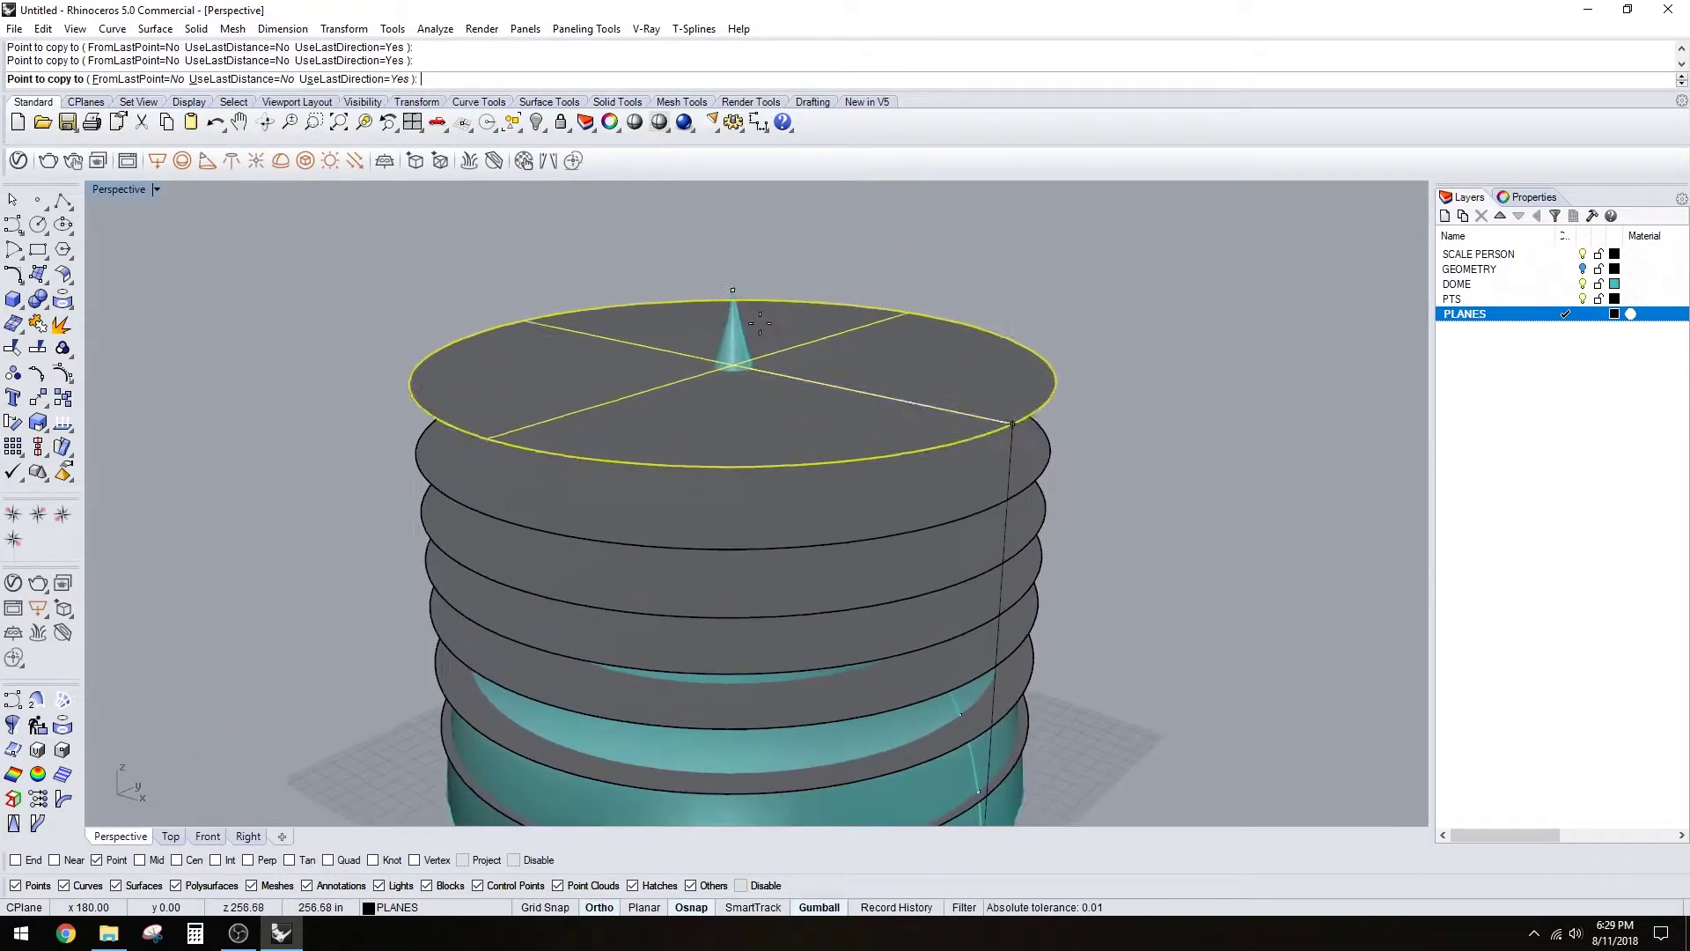
pyautogui.click(735, 292)
pyautogui.press('Return')
pyautogui.scroll(-6, 738, 296)
pyautogui.moveTo(799, 392); pyautogui.dragTo(931, 360, button='right')
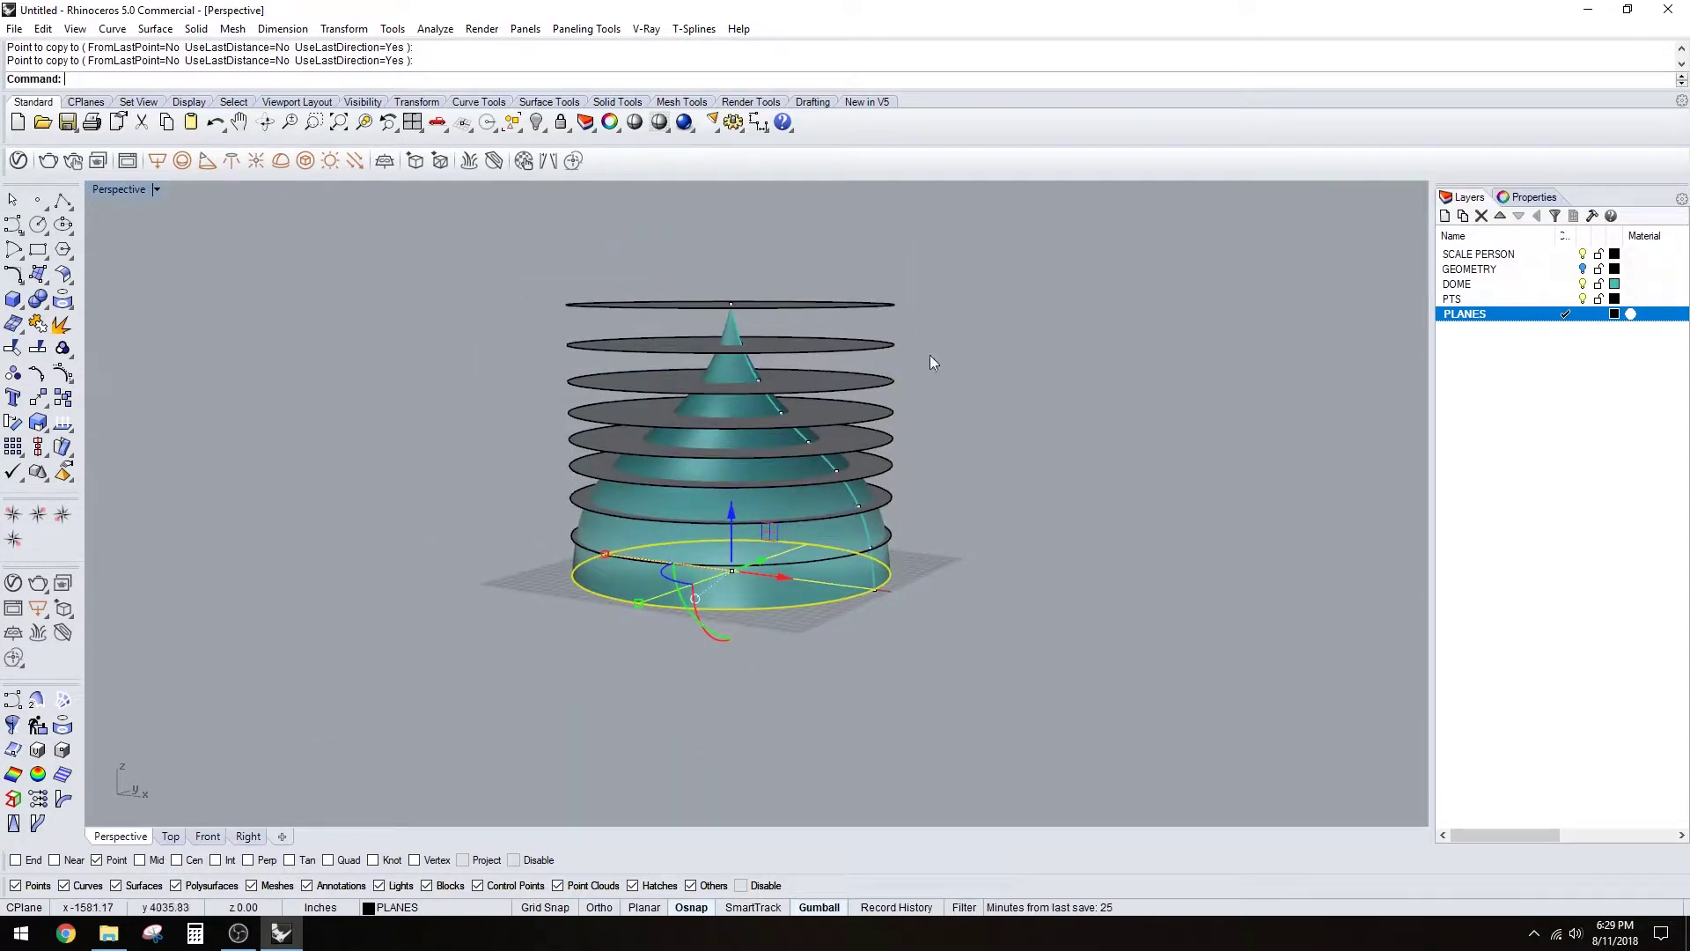
pyautogui.click(931, 359)
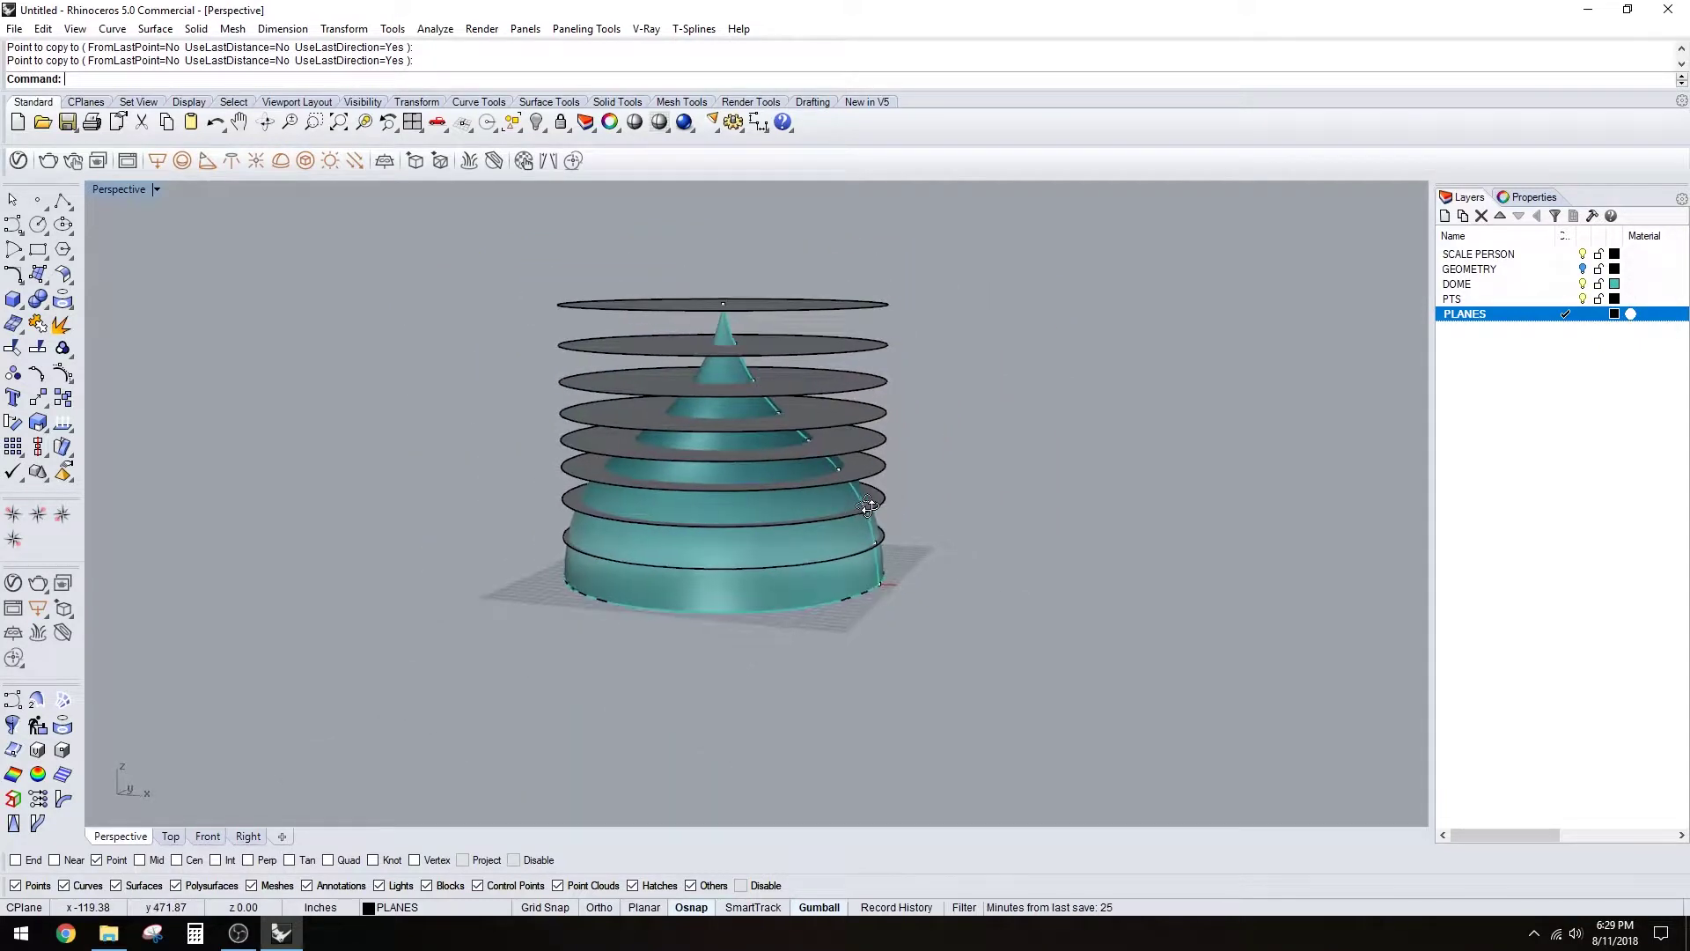
# - Hide the PTS layer and create a new current layer named DOME-CRV
pyautogui.click(1582, 299)
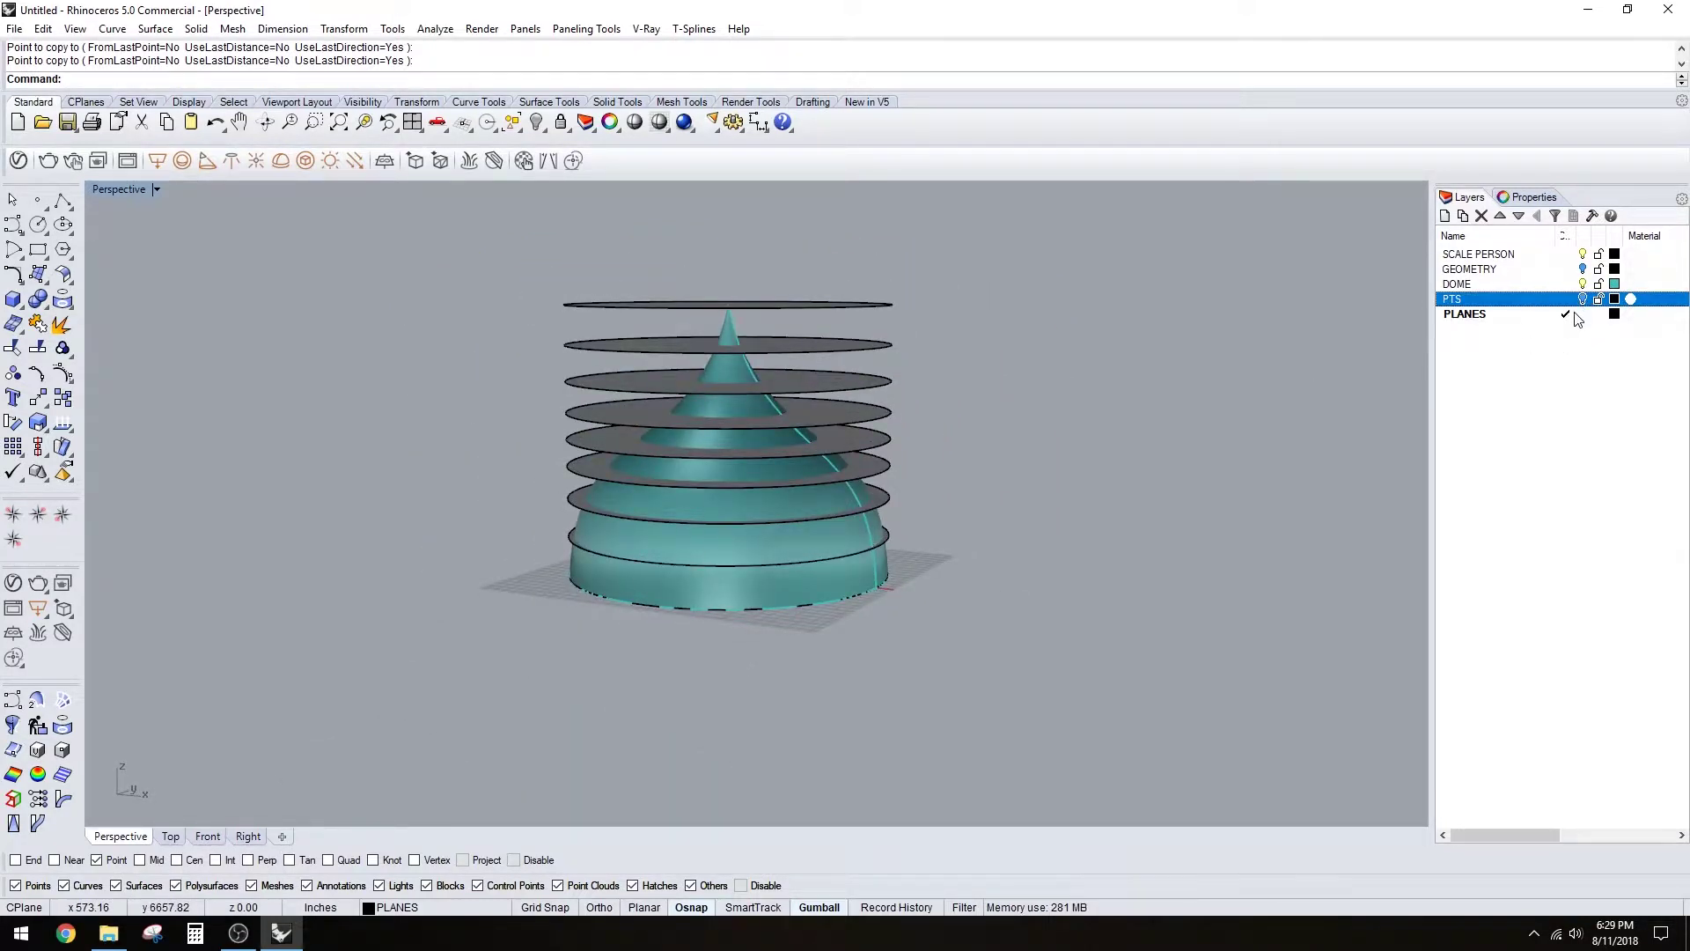
pyautogui.moveTo(1038, 541); pyautogui.dragTo(955, 550, button='right')
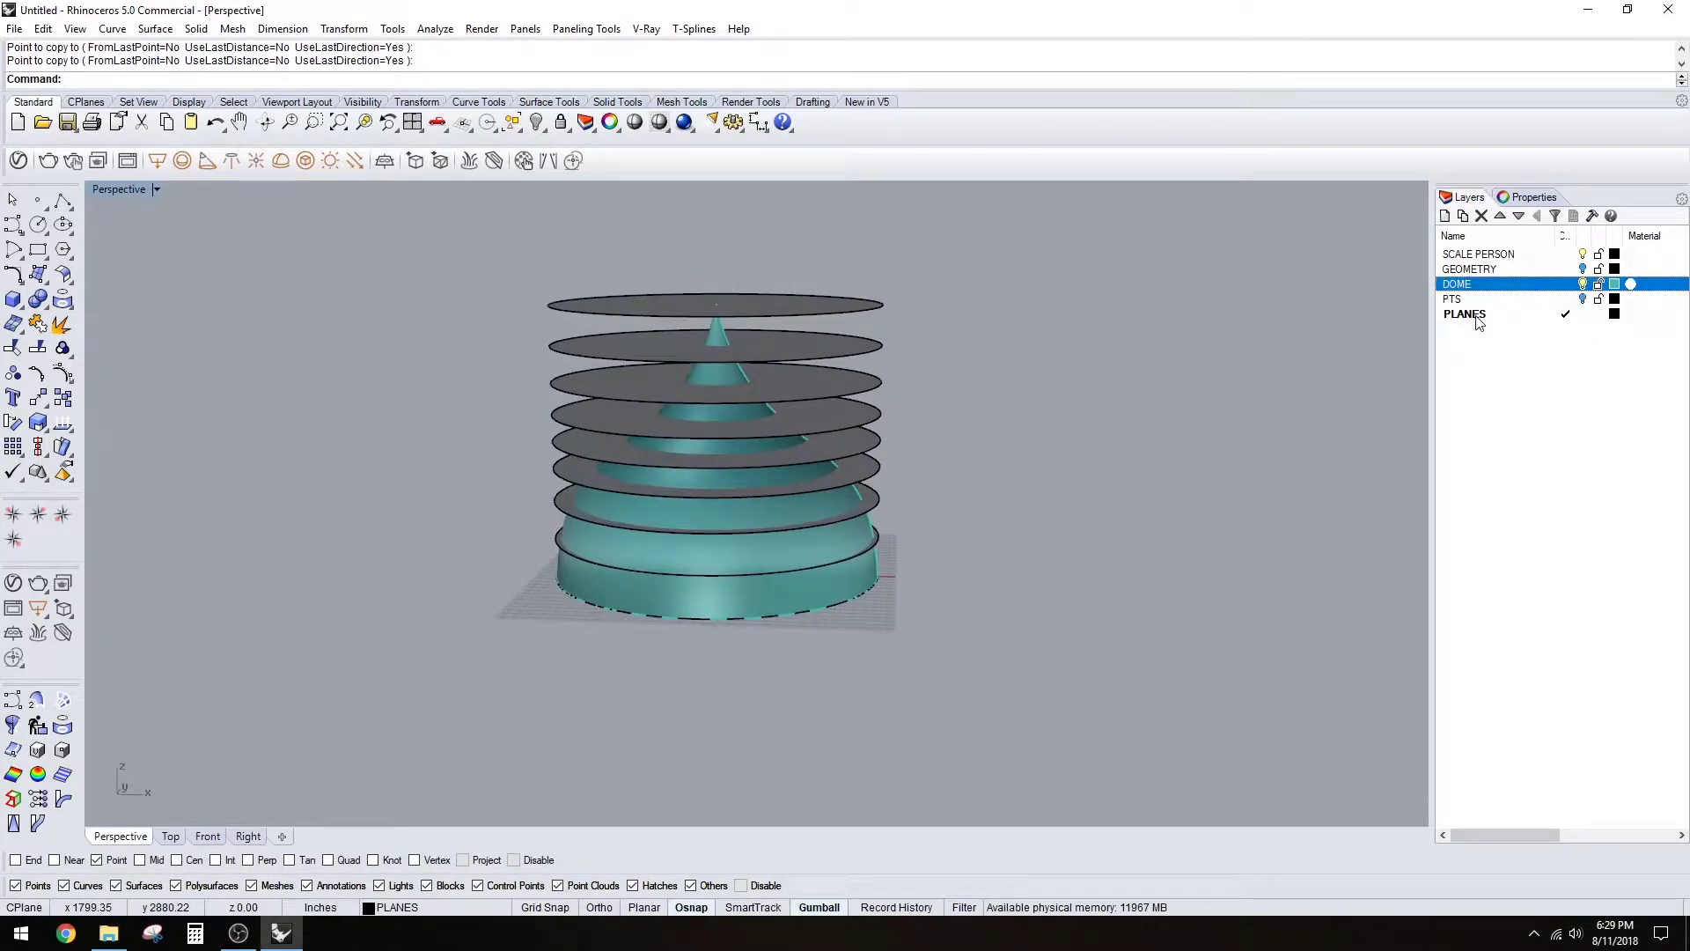
pyautogui.click(1480, 315)
pyautogui.click(1444, 216)
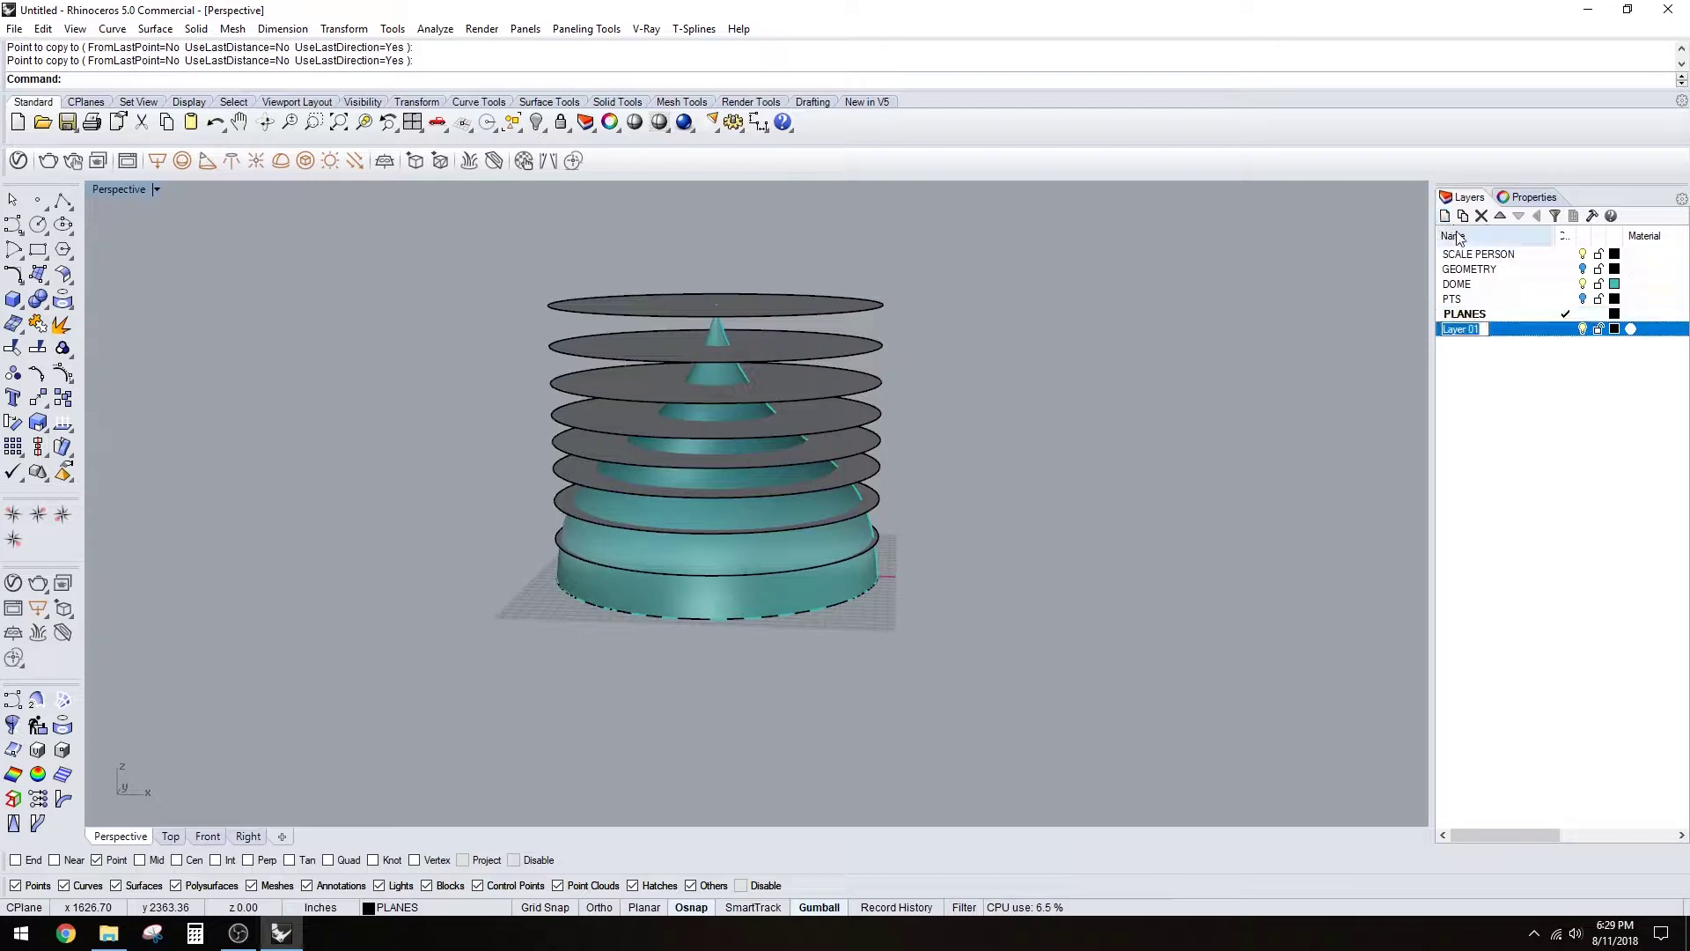
pyautogui.click(1572, 329)
pyautogui.click(1468, 335)
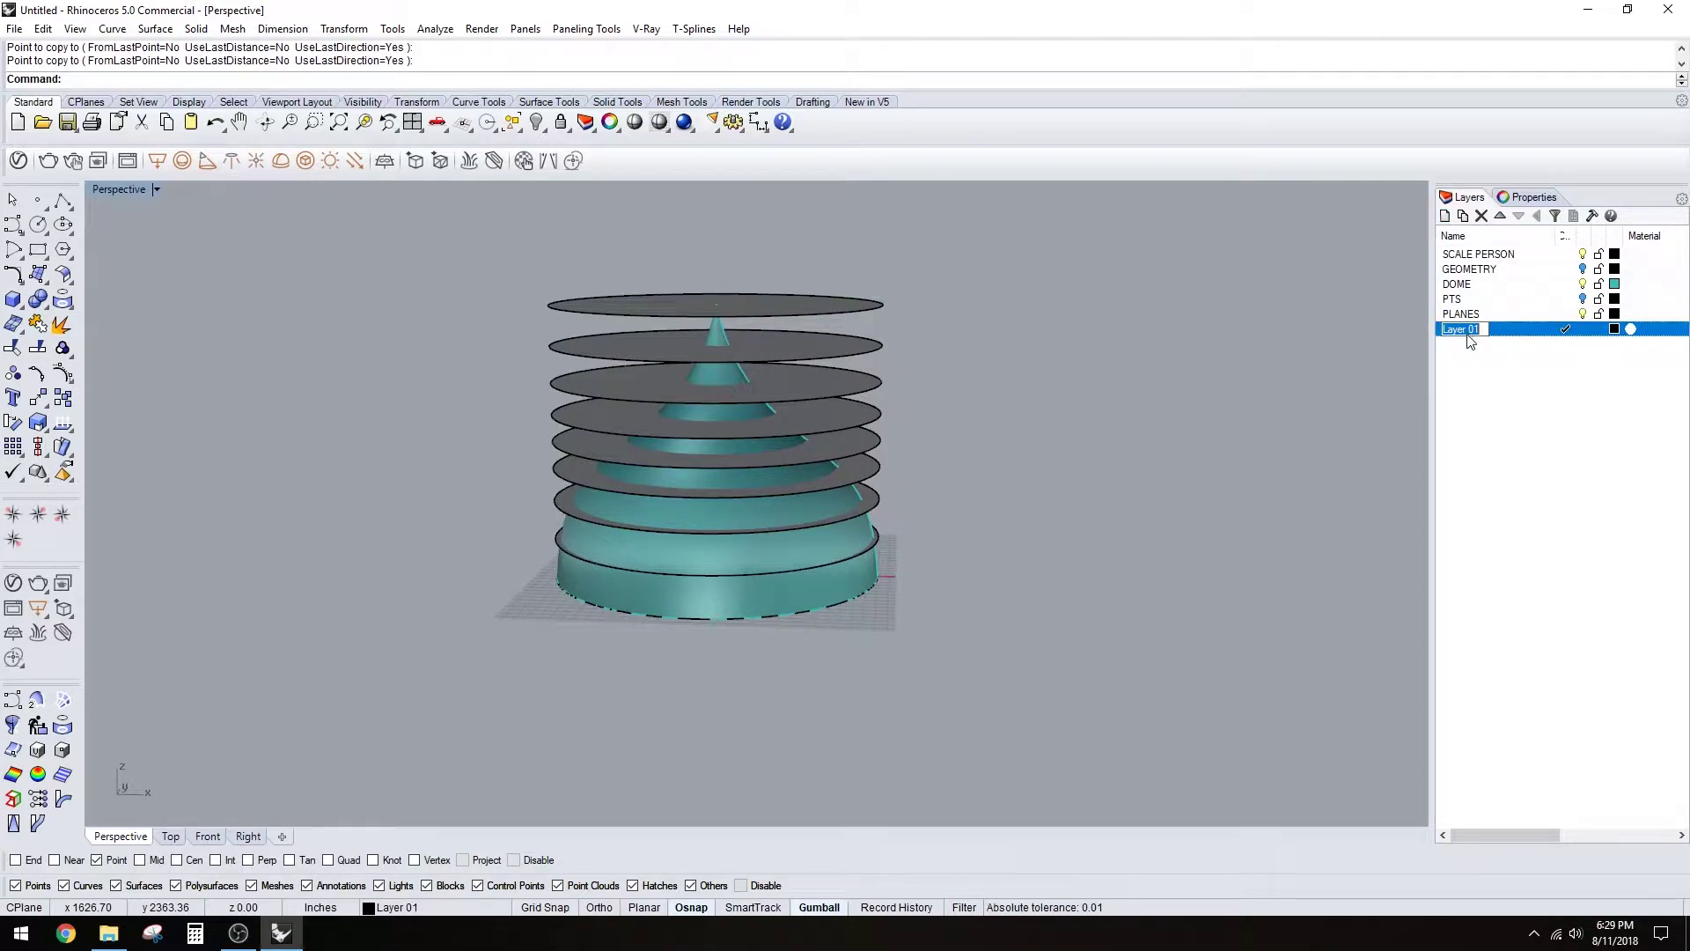
pyautogui.write('DOME-CRV')
pyautogui.press('Return')
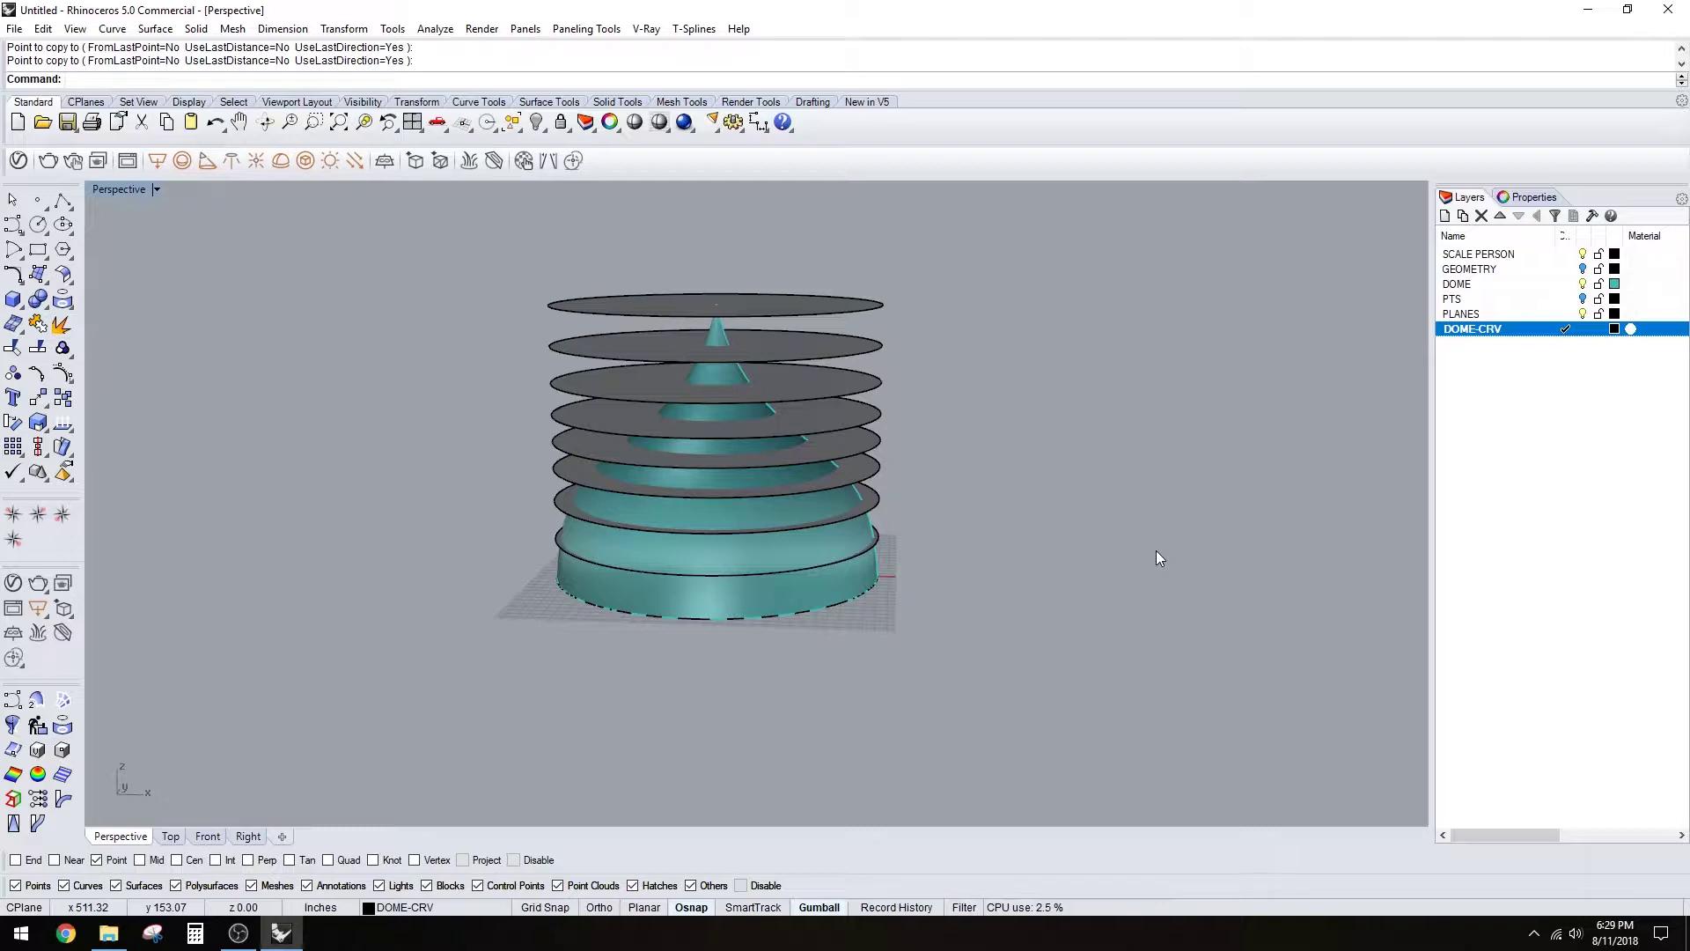
# - Run IntersectTwoSets with the dome as the first set and all the horizontal planes as the second set
pyautogui.write('in')
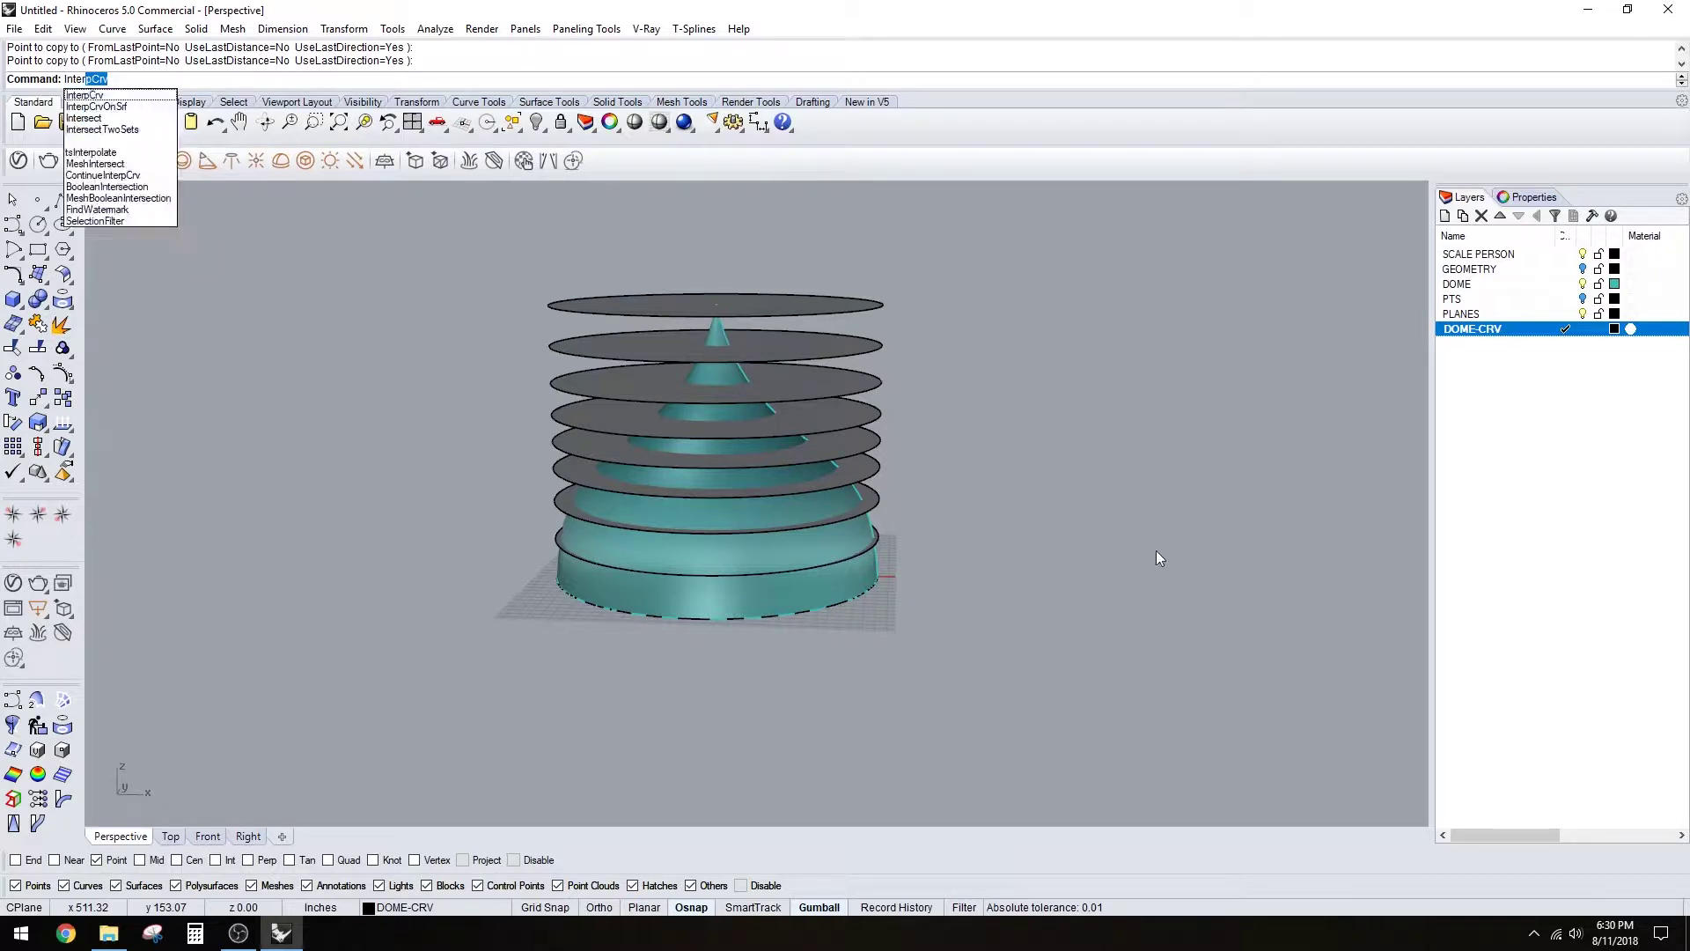
pyautogui.click(103, 130)
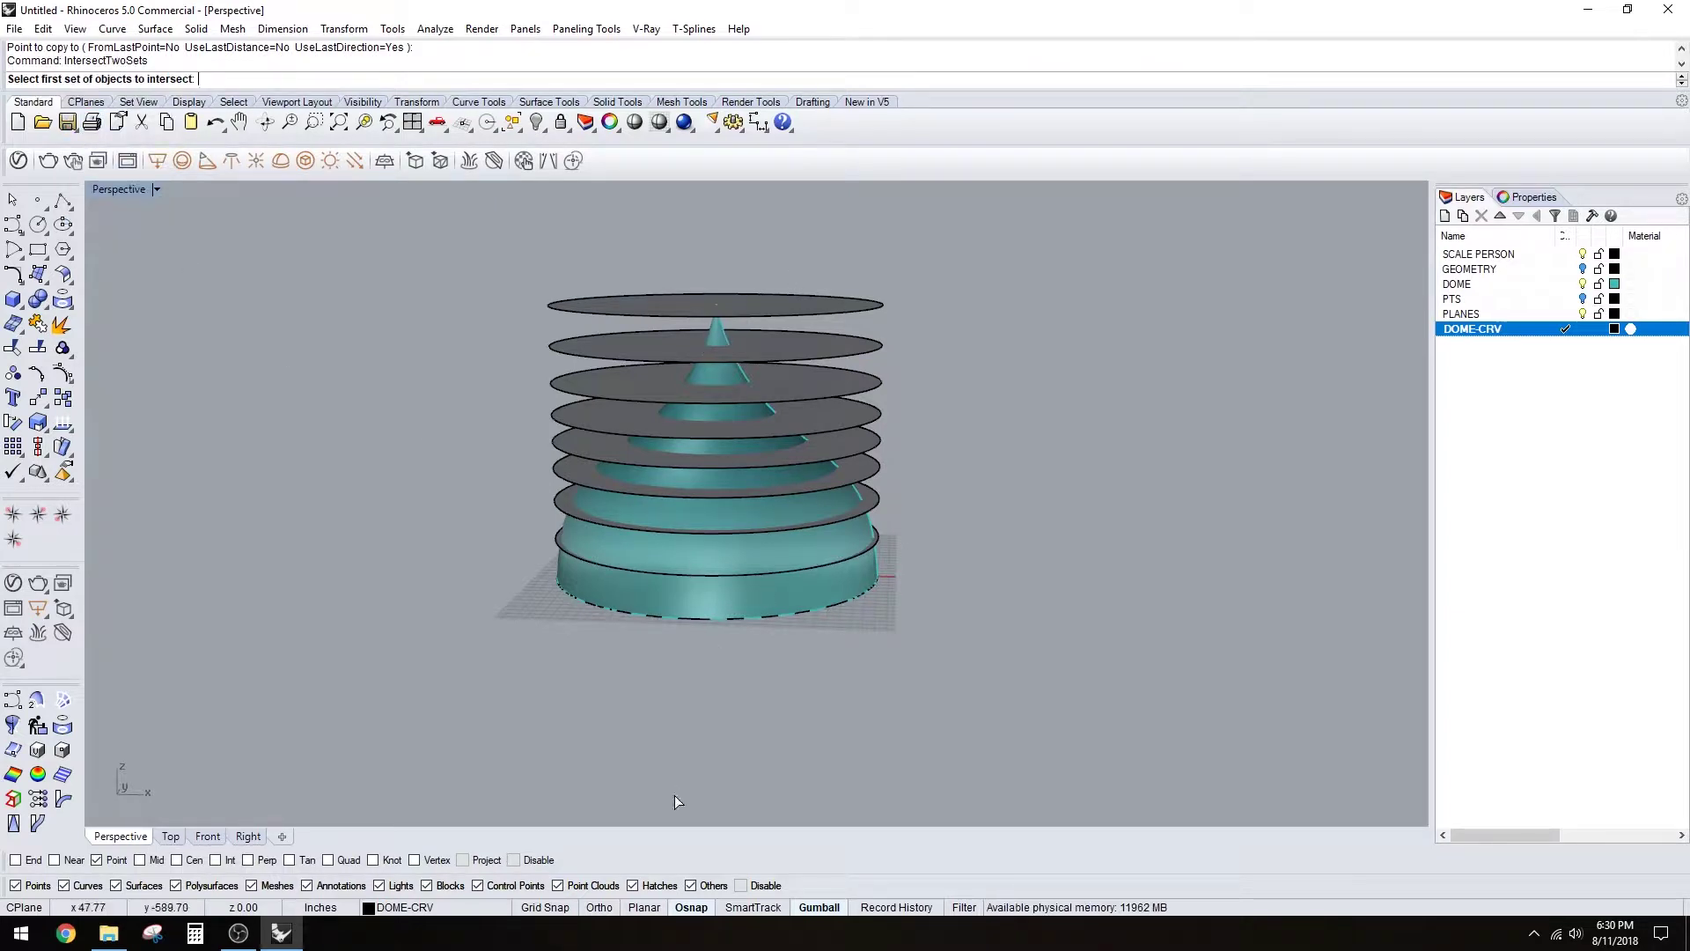
pyautogui.click(848, 580)
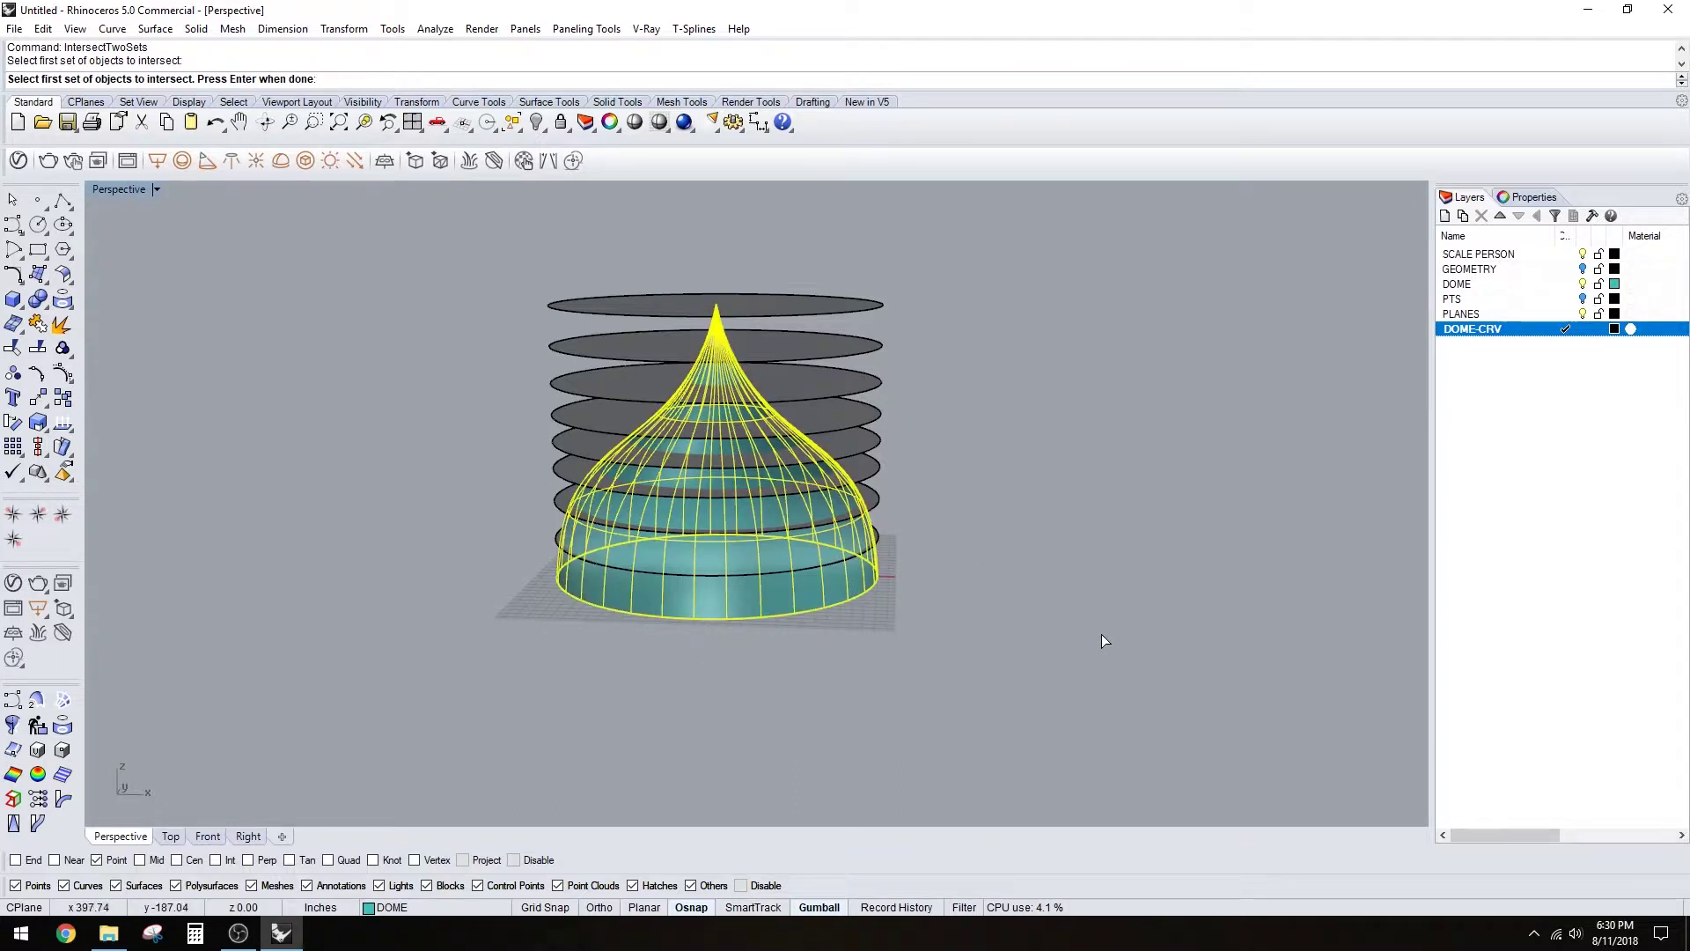
pyautogui.press('Return')
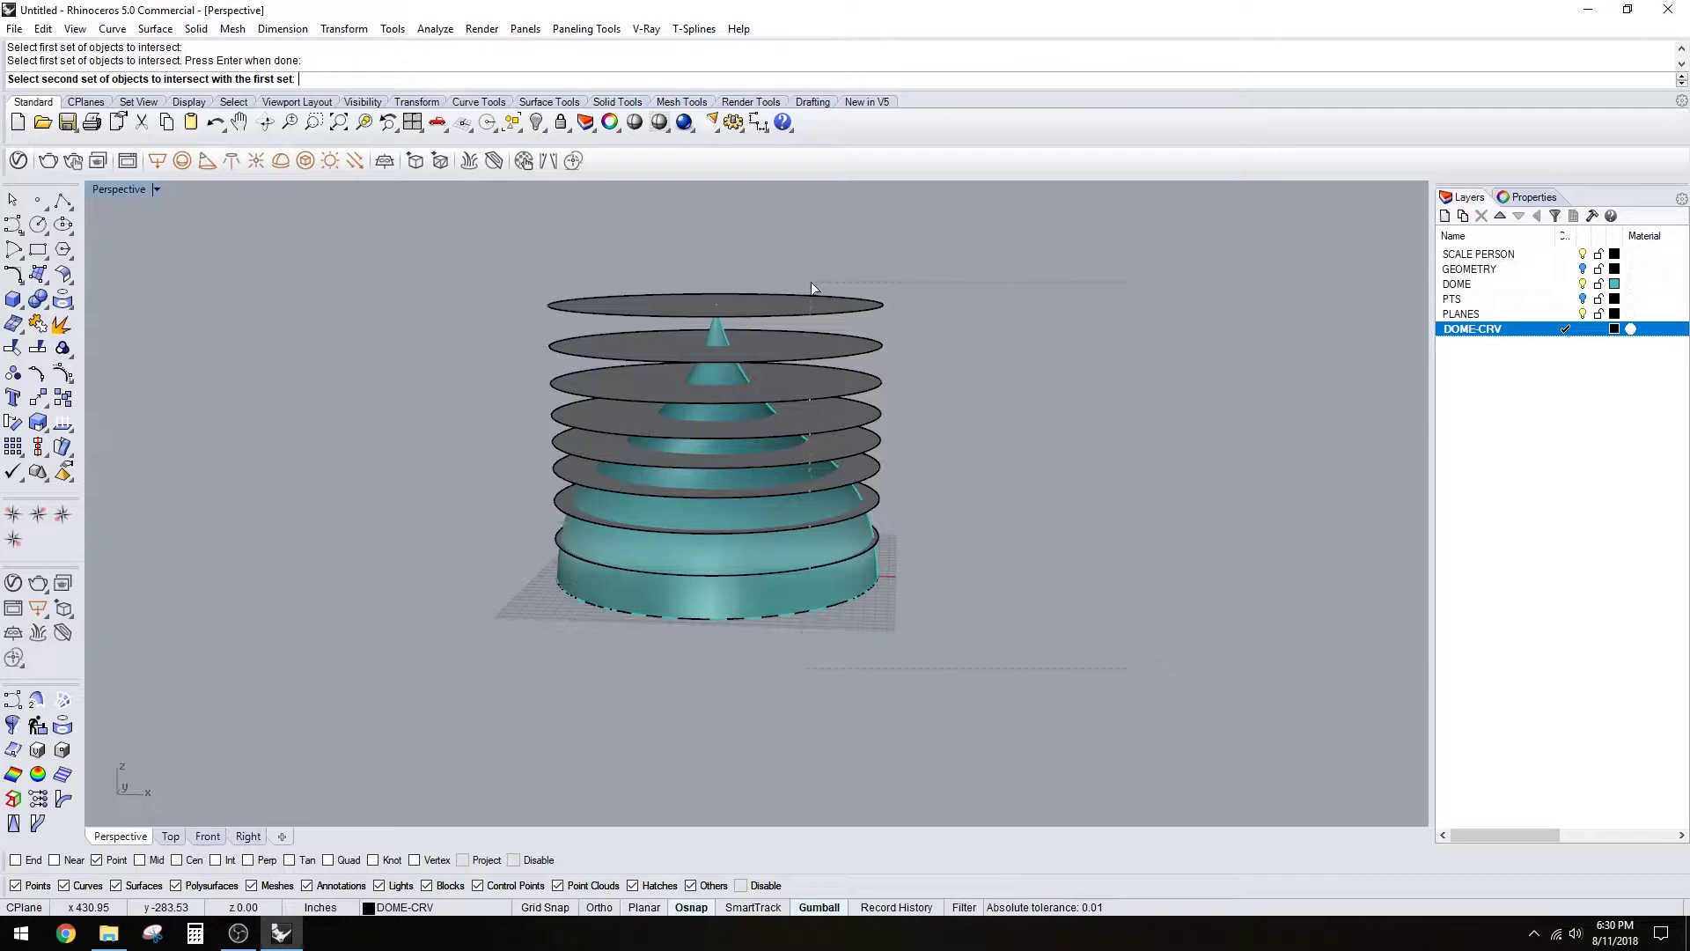
pyautogui.hotkey('ctrl', 'a')
pyautogui.scroll(2, 798, 588)
pyautogui.press('Return')
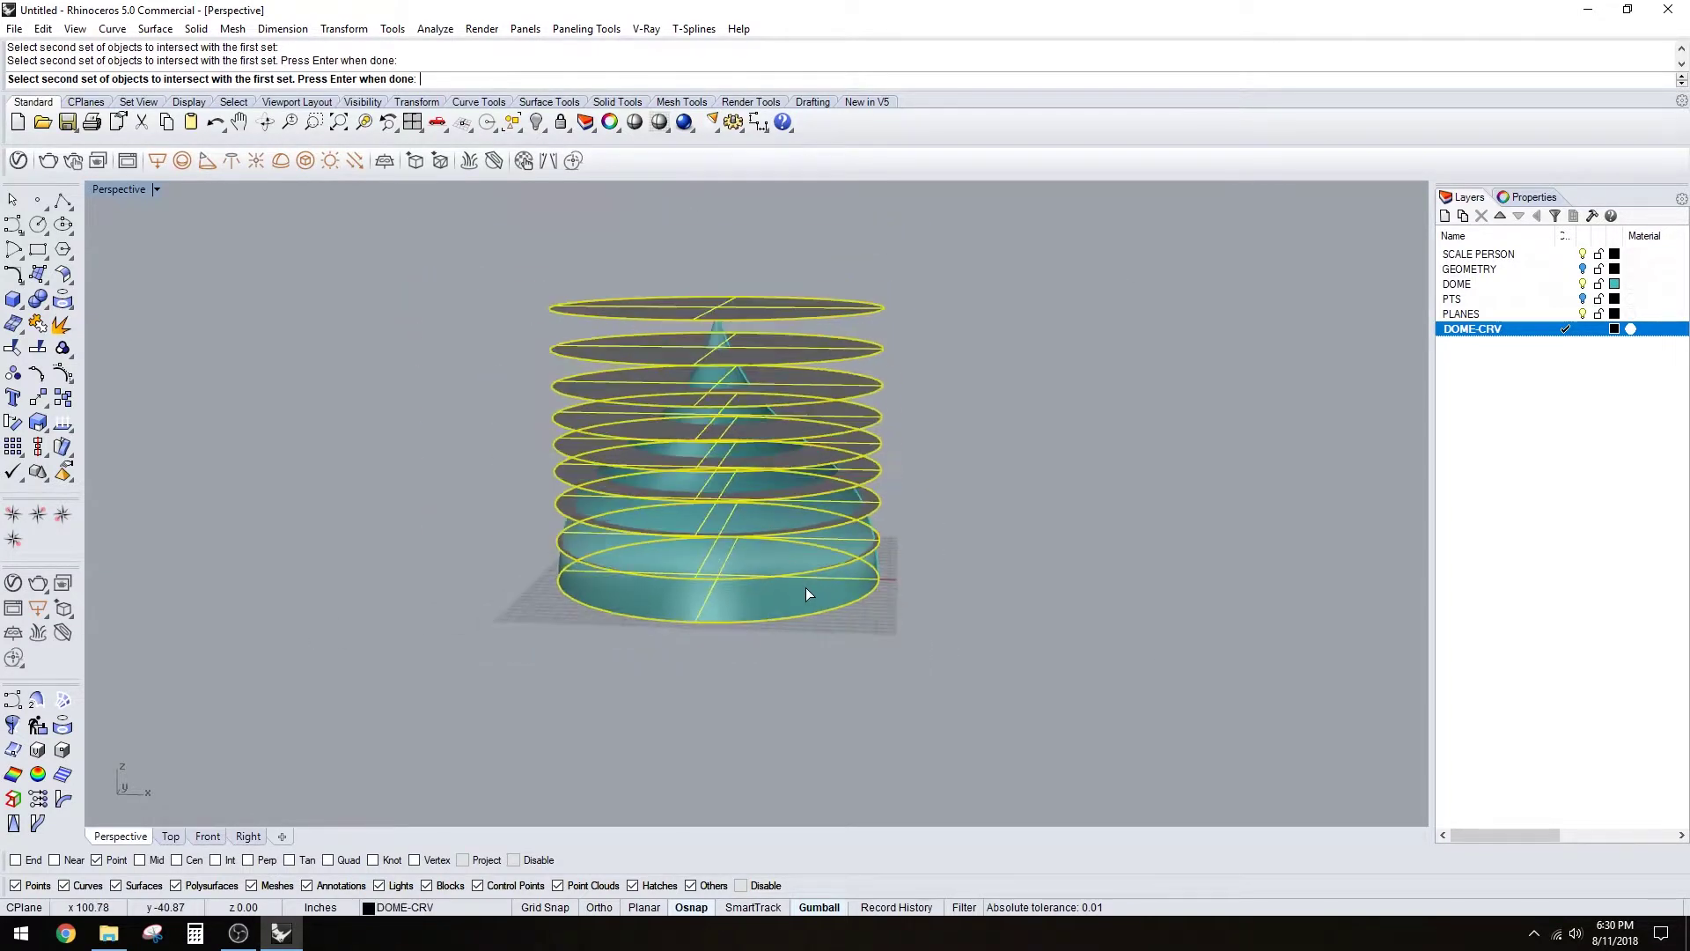
pyautogui.moveTo(804, 581); pyautogui.dragTo(991, 491, button='right')
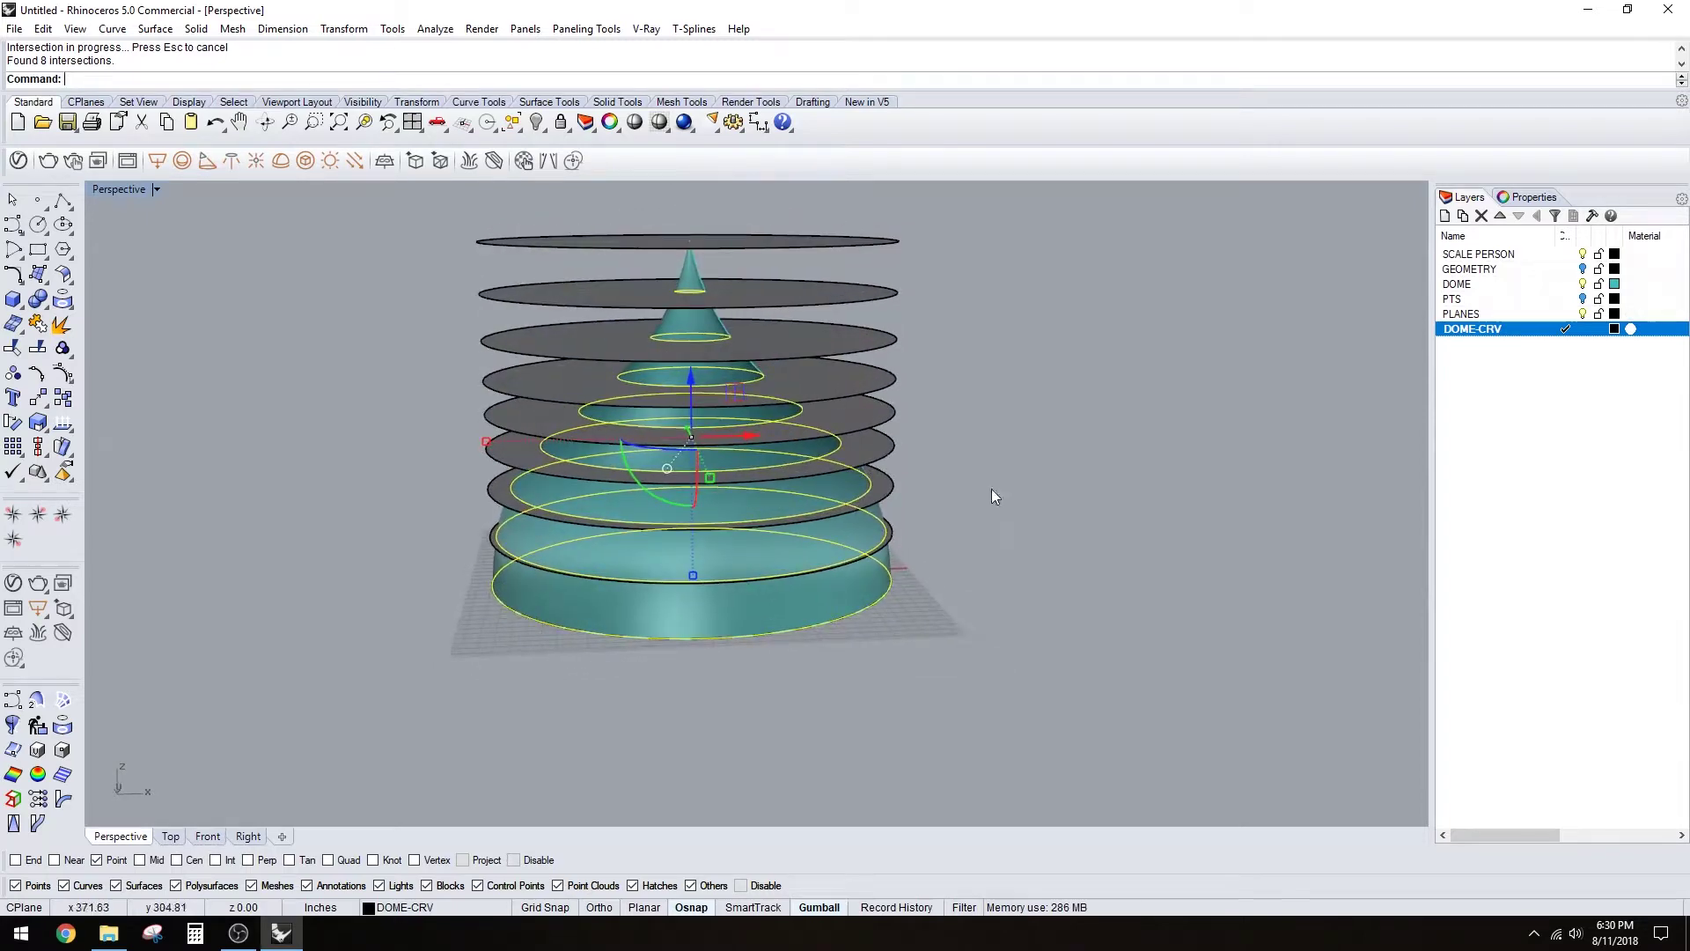
pyautogui.click(1224, 421)
# - Hide the PLANES and DOME layers and show the GEOMETRY layer
pyautogui.click(1583, 314)
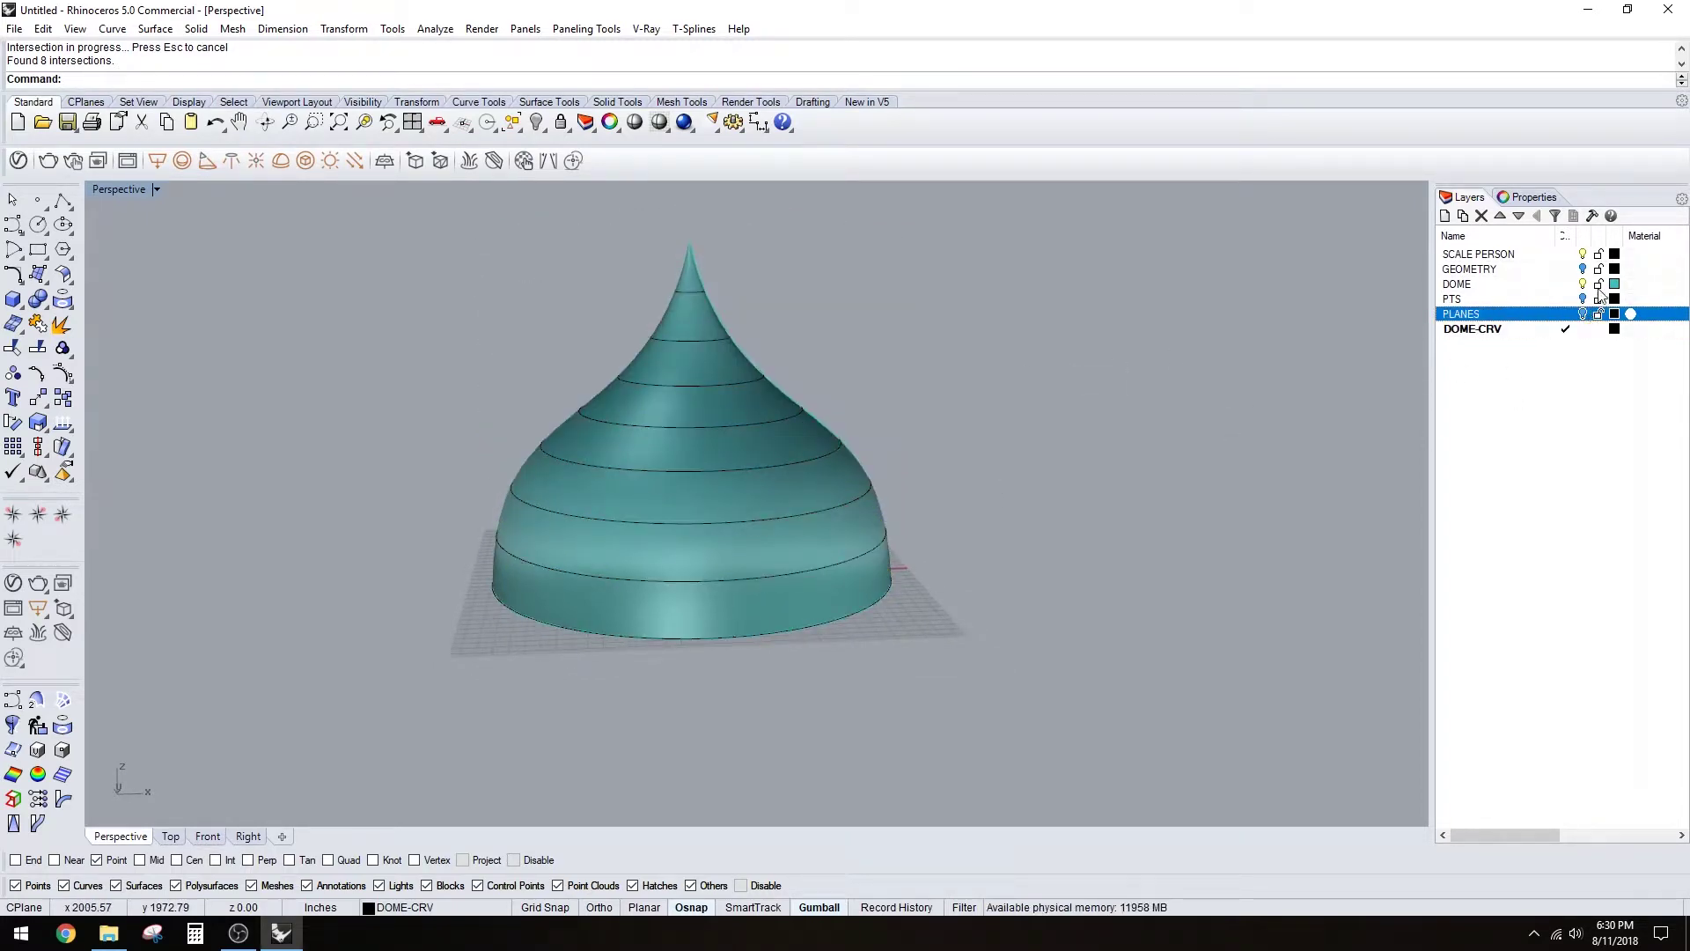
pyautogui.click(1582, 284)
pyautogui.moveTo(977, 423); pyautogui.dragTo(1014, 471, button='right')
pyautogui.click(1583, 269)
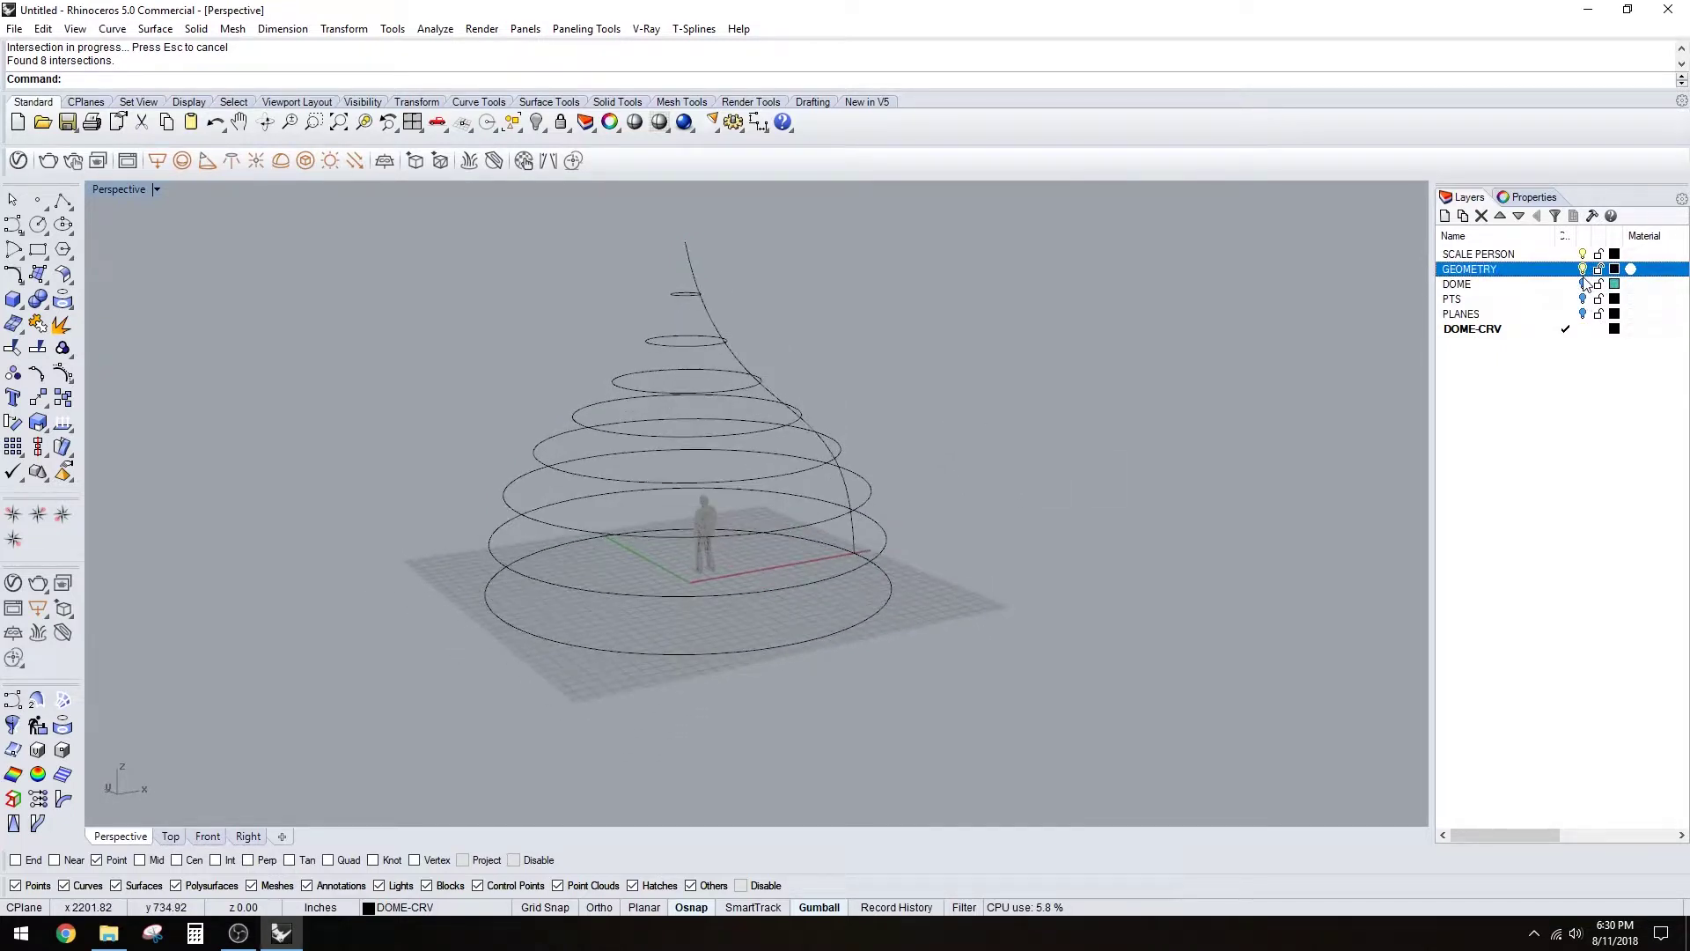
pyautogui.keyDown('shift'); pyautogui.moveTo(891, 336); pyautogui.dragTo(829, 315, button='right'); pyautogui.keyUp('shift')
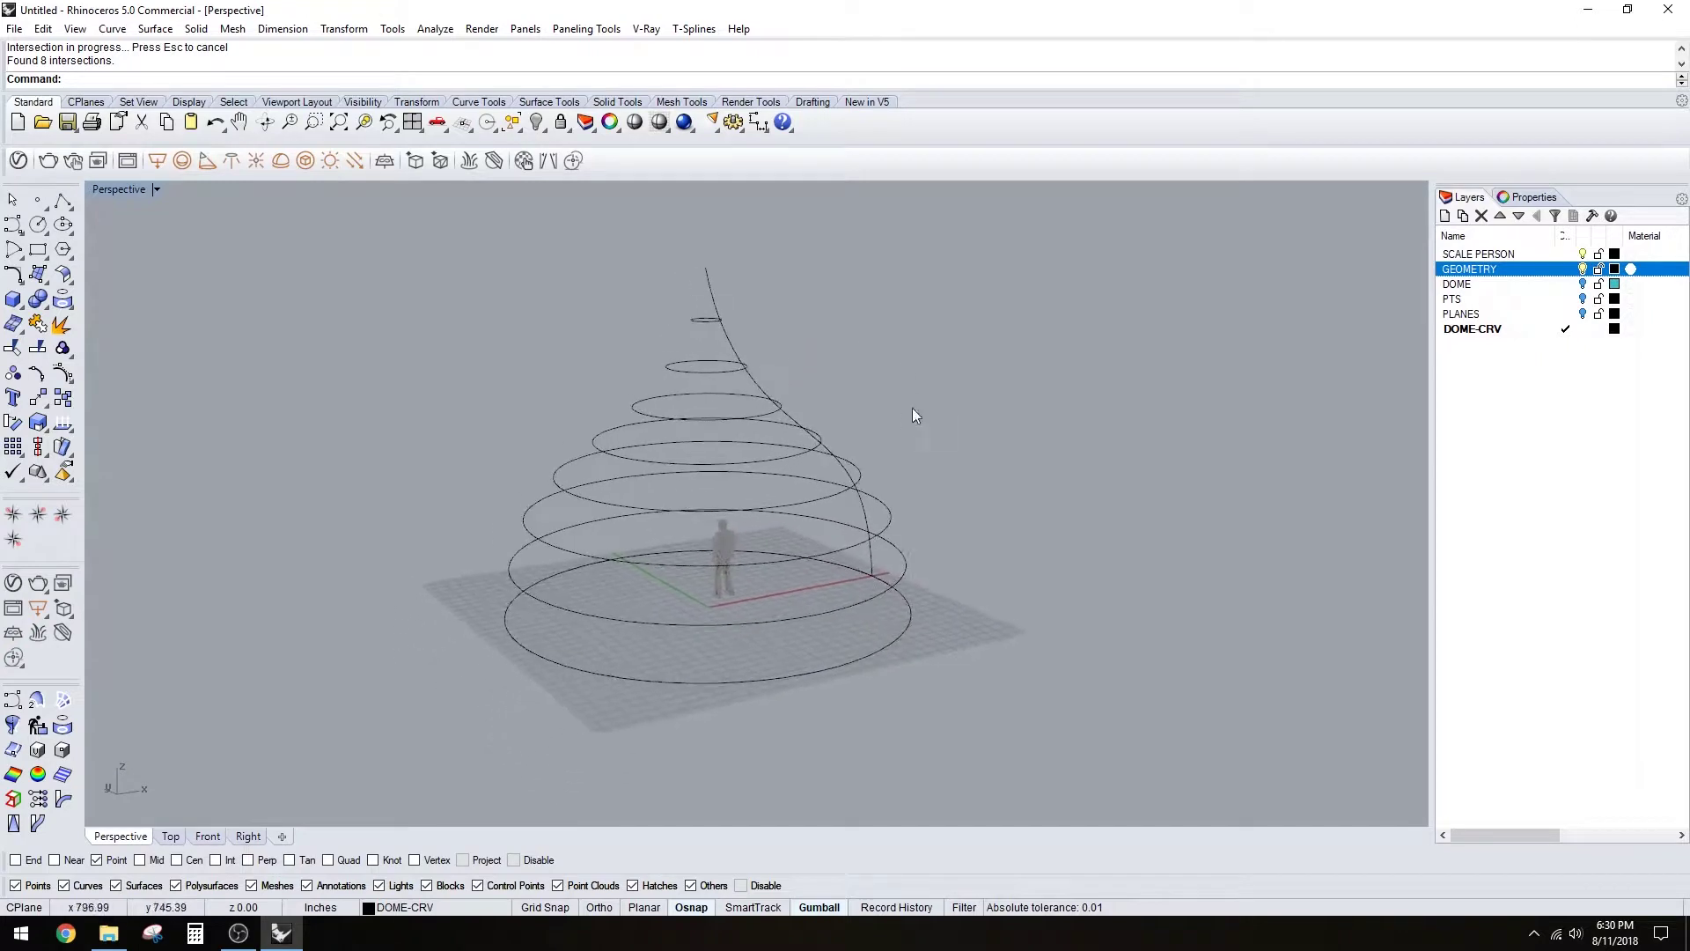
pyautogui.moveTo(912, 409); pyautogui.dragTo(874, 413, button='right')
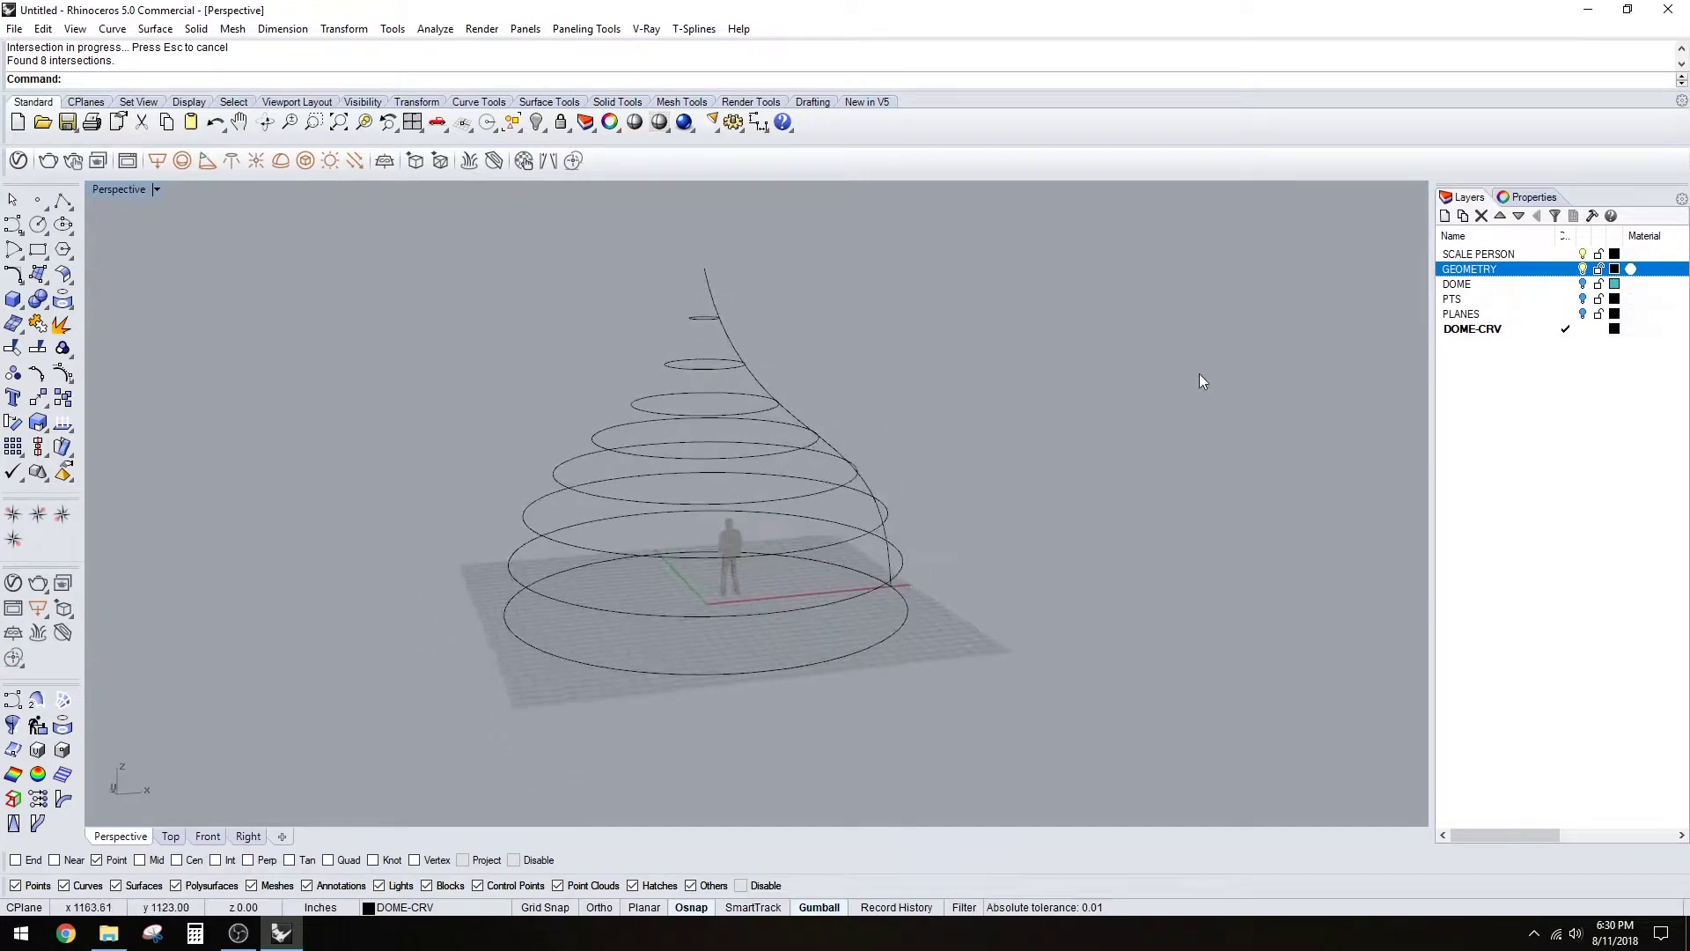
# - Create another new layer, make it current and set its colour to Red
pyautogui.click(1487, 331)
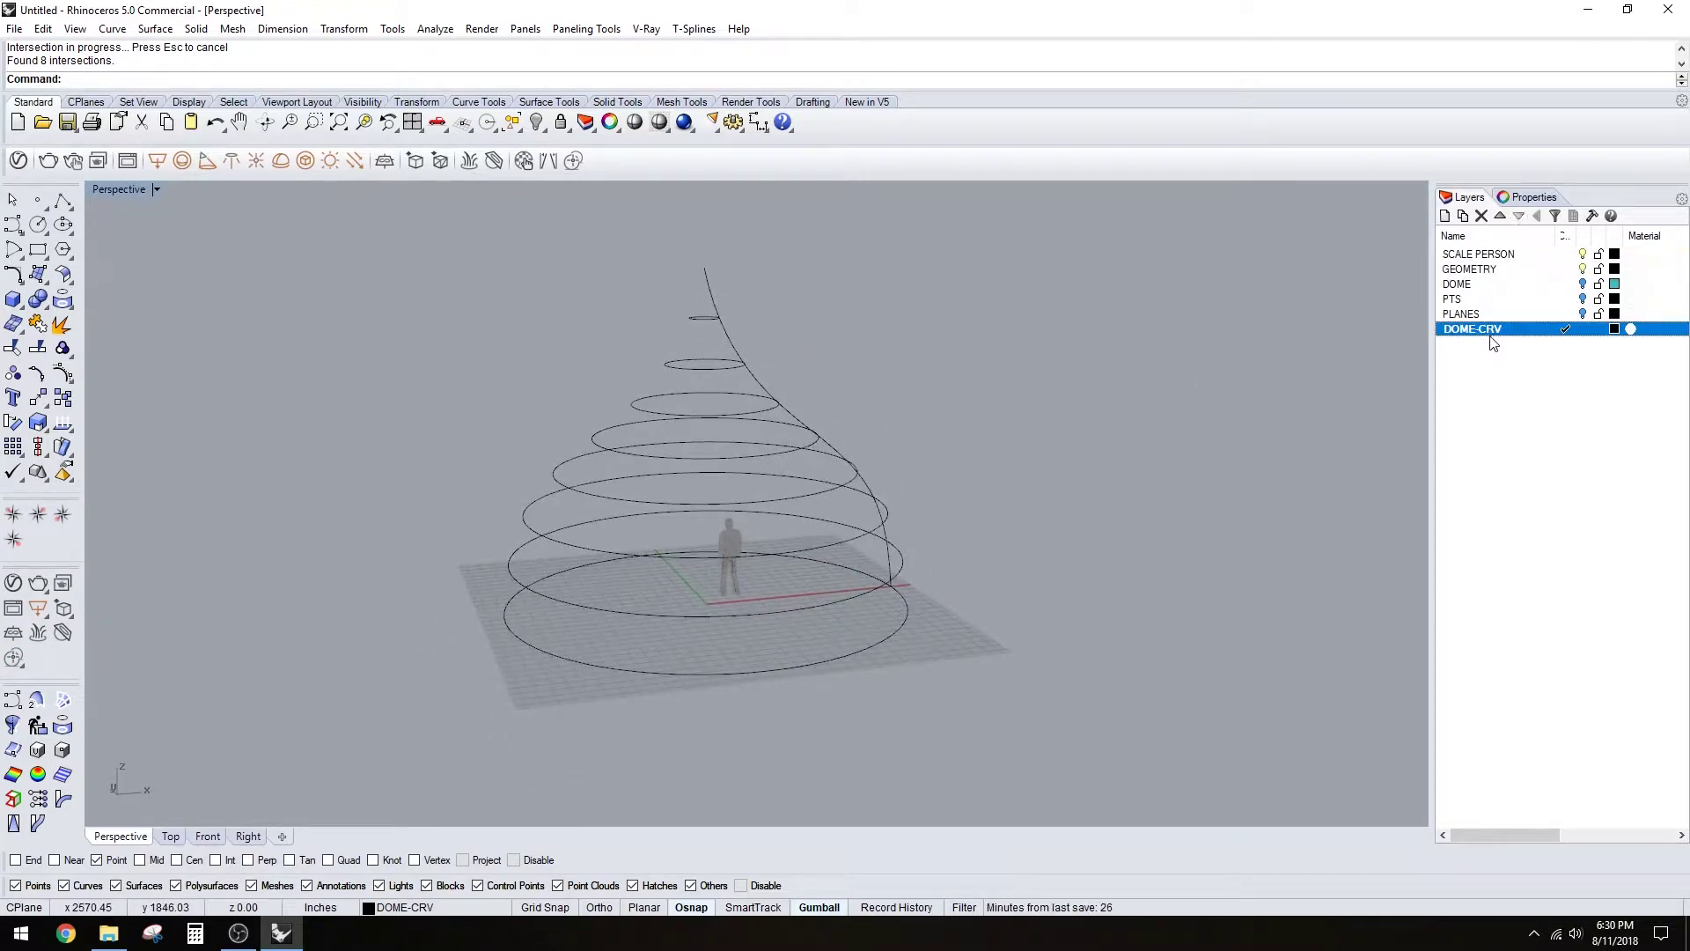
pyautogui.click(1444, 216)
pyautogui.click(1568, 347)
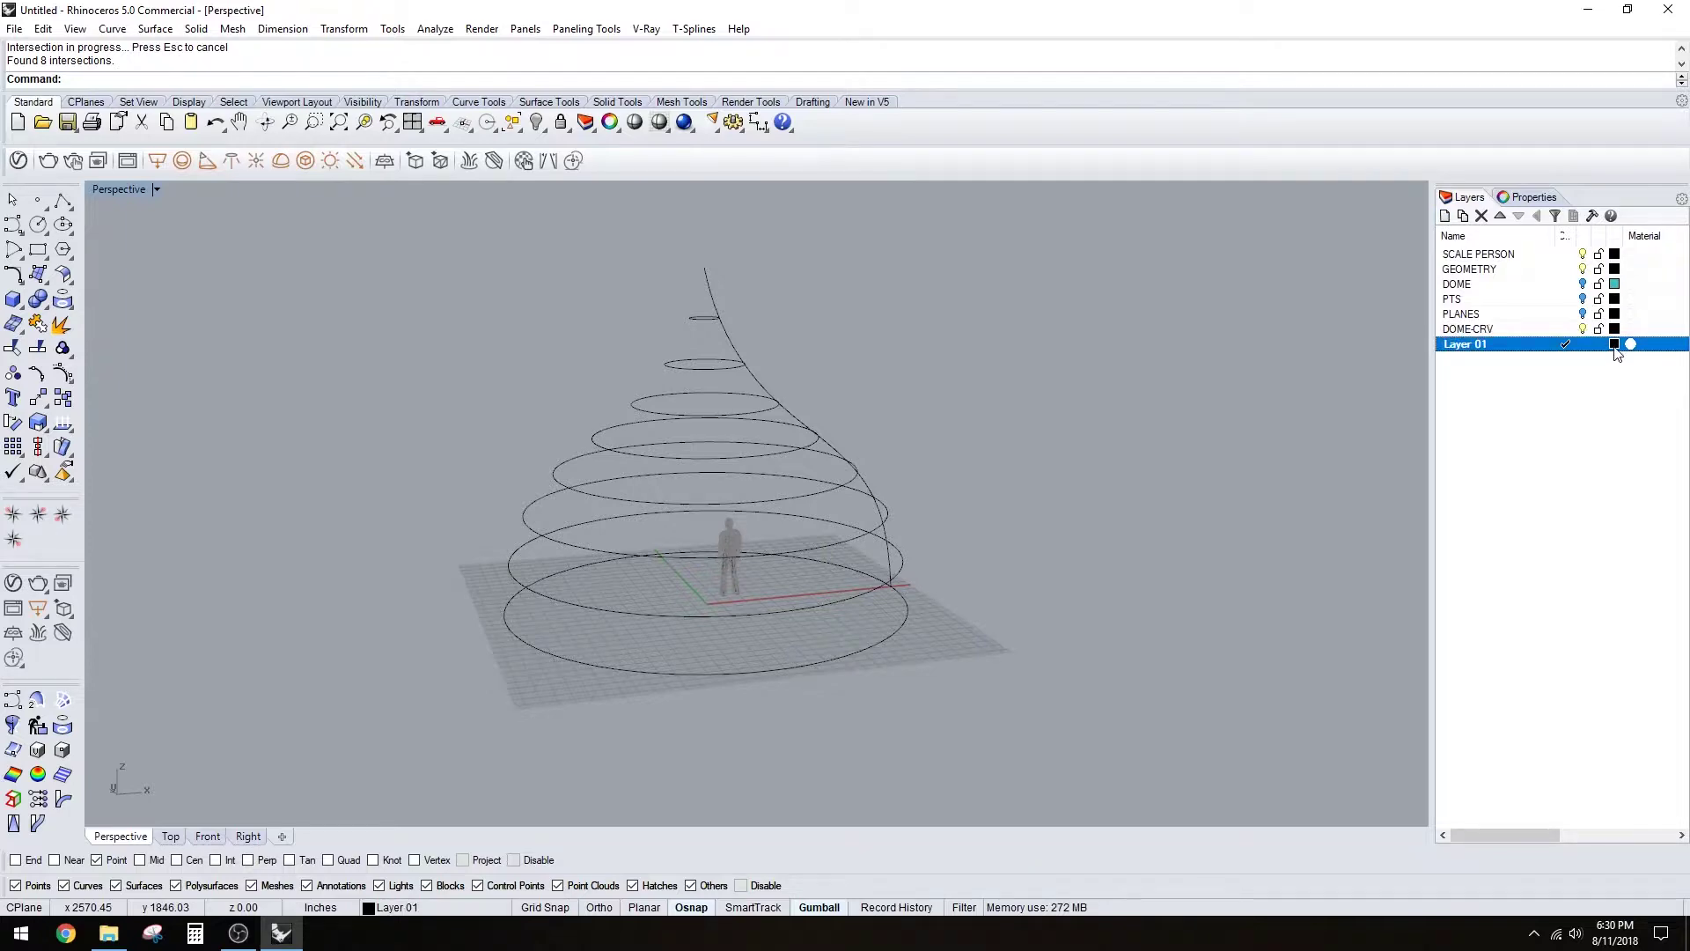
pyautogui.click(1615, 345)
pyautogui.click(704, 384)
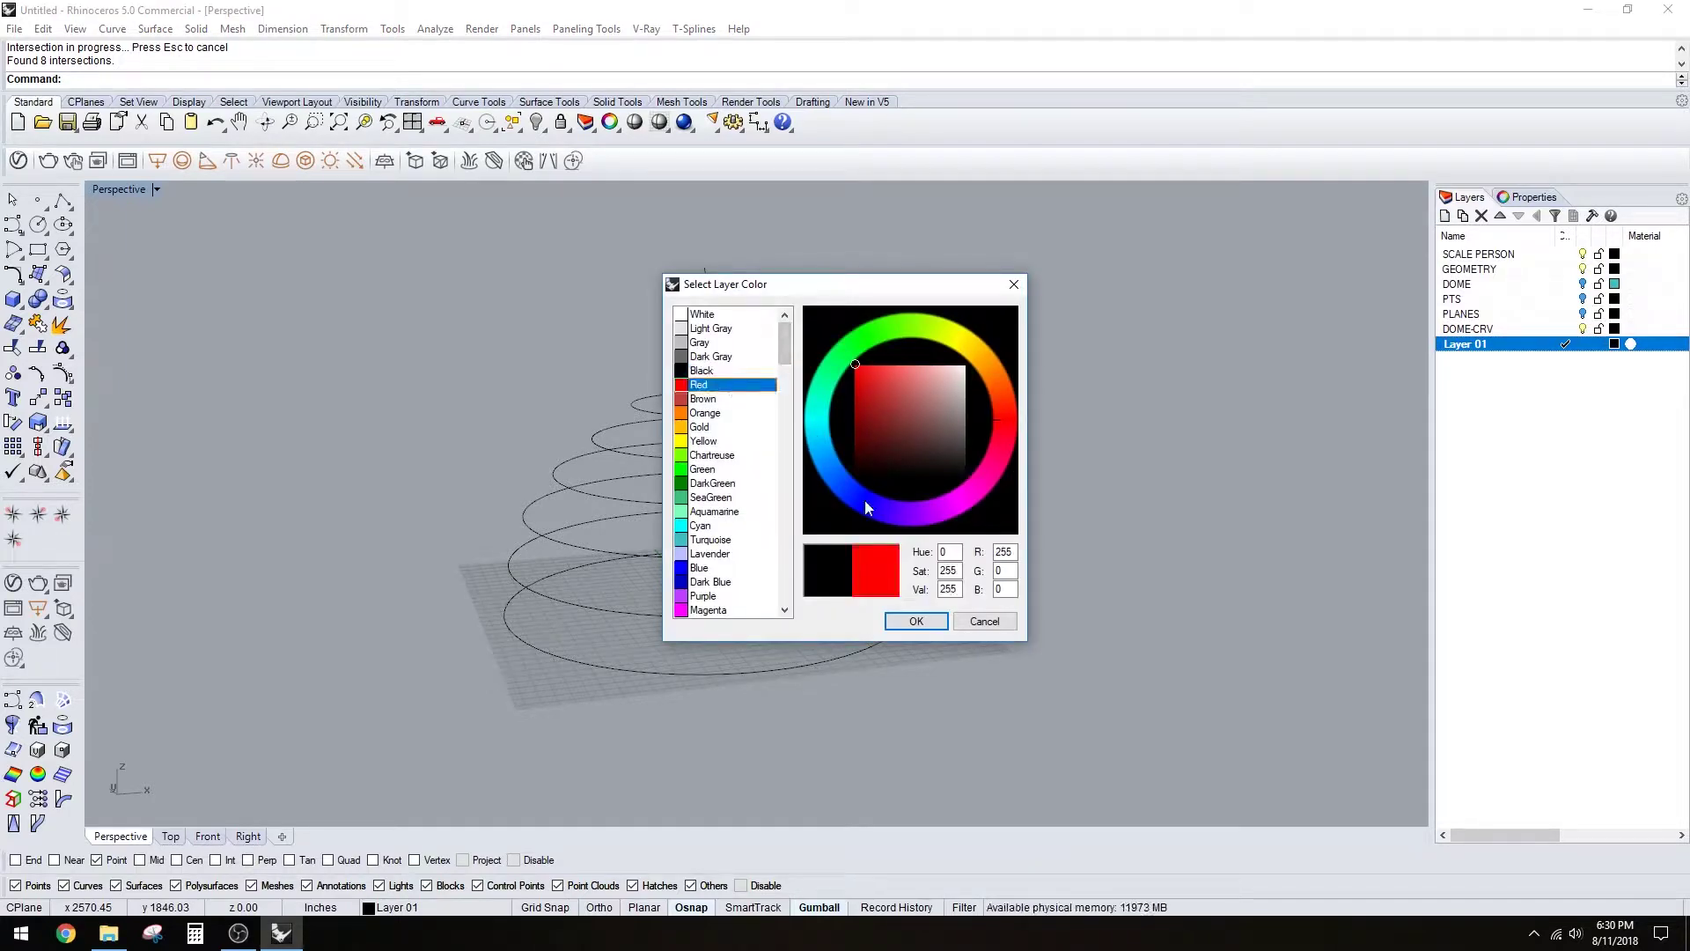
pyautogui.click(915, 622)
# - Select the dome's vertical profile curve and hide the GEOMETRY layer
pyautogui.click(763, 388)
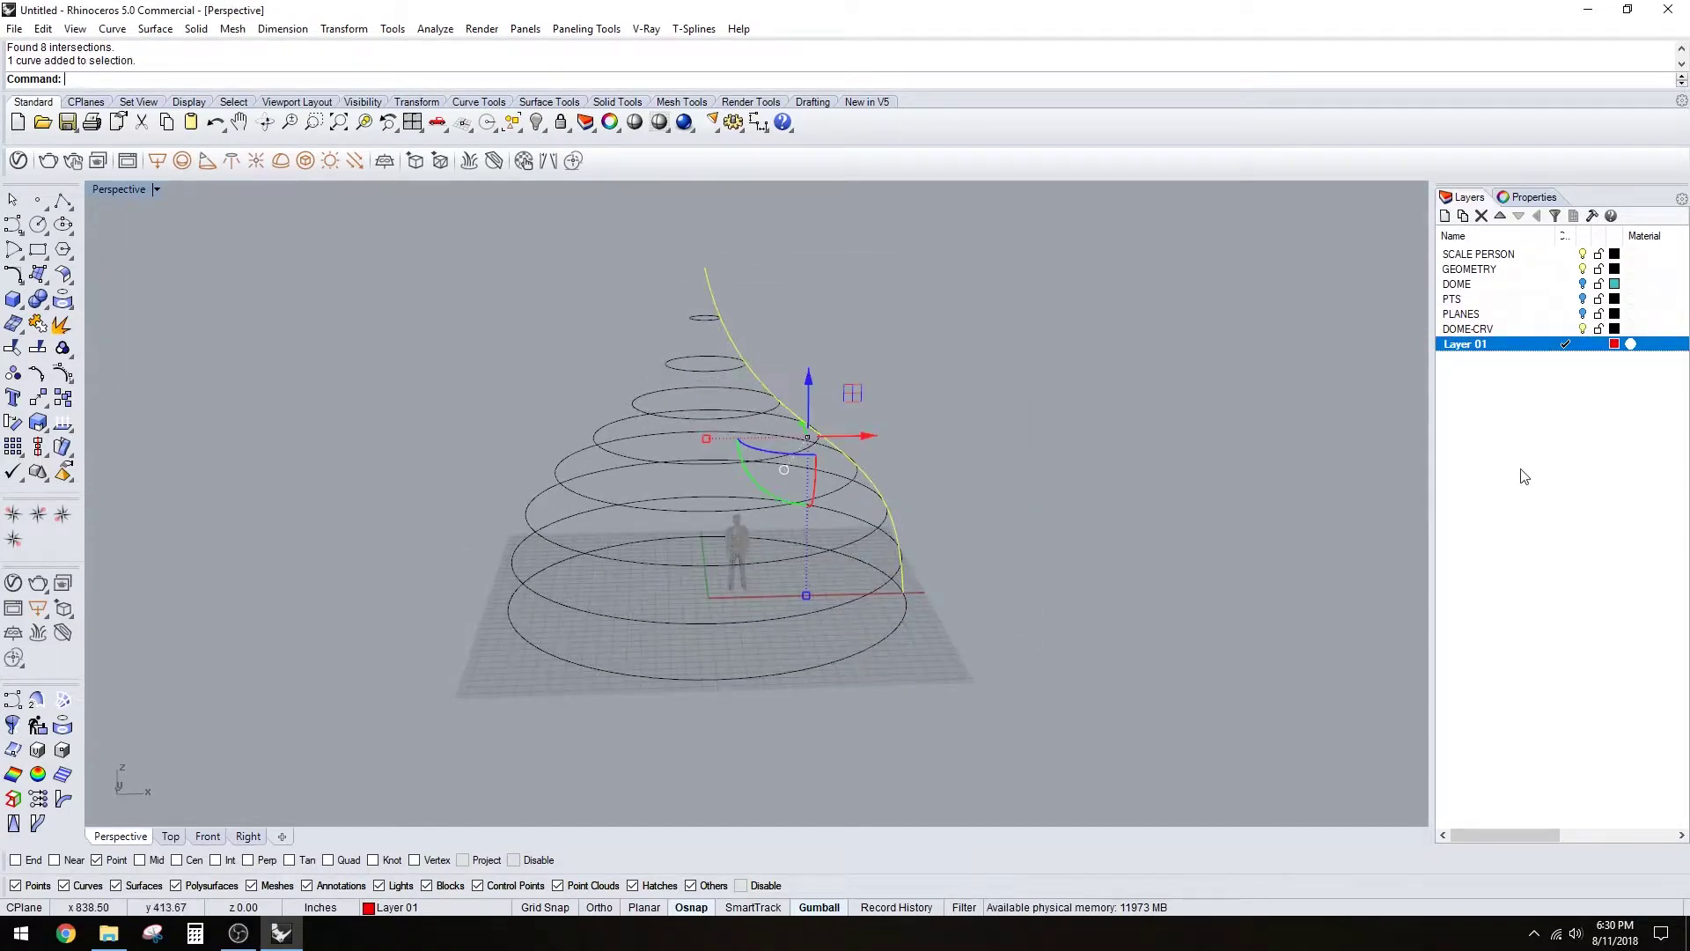
pyautogui.click(1583, 269)
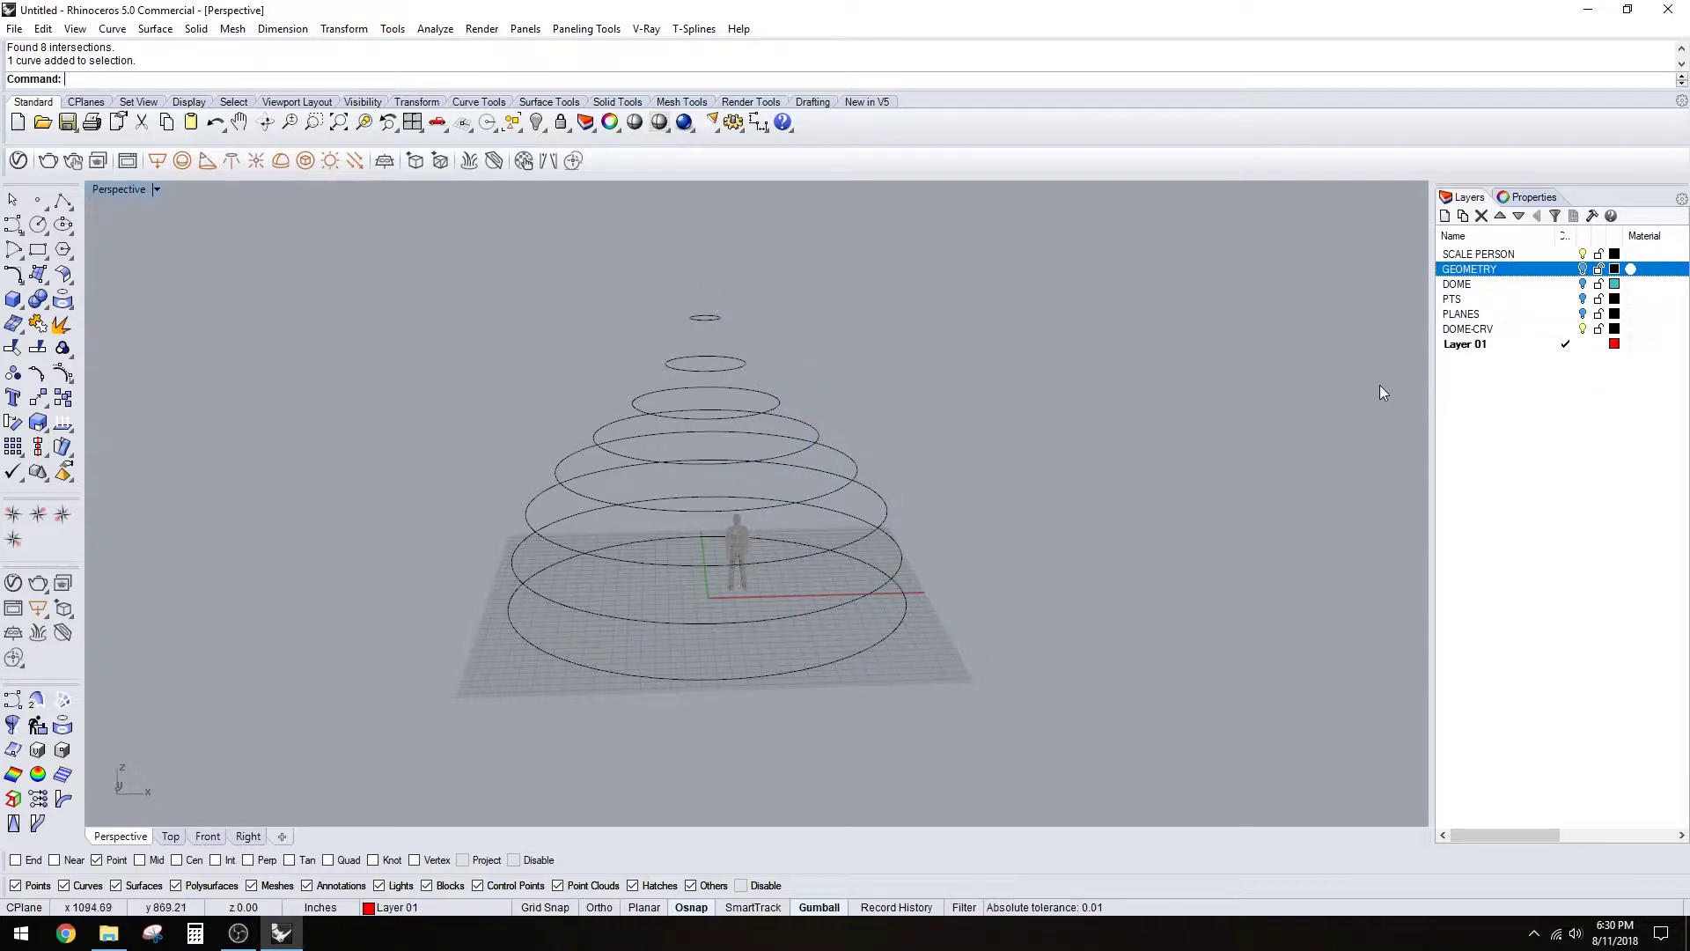
# - Rename the new red layer as PTS-3D
pyautogui.click(1452, 347)
pyautogui.click(1460, 348)
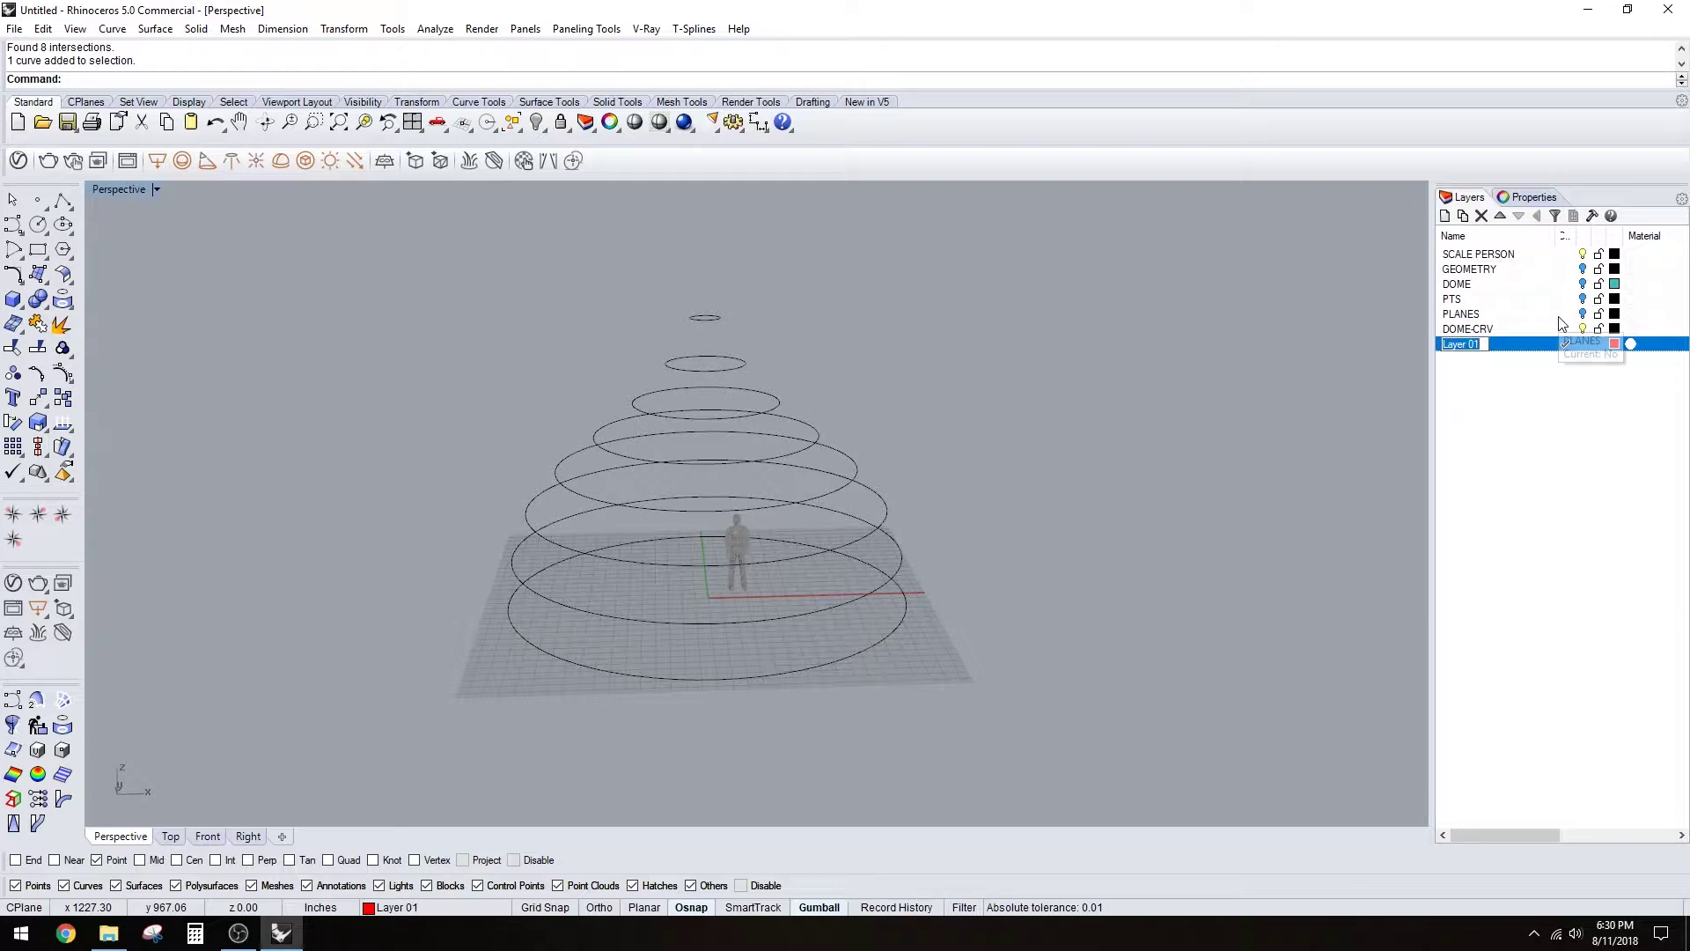
pyautogui.write('PTS')
pyautogui.press('Return')
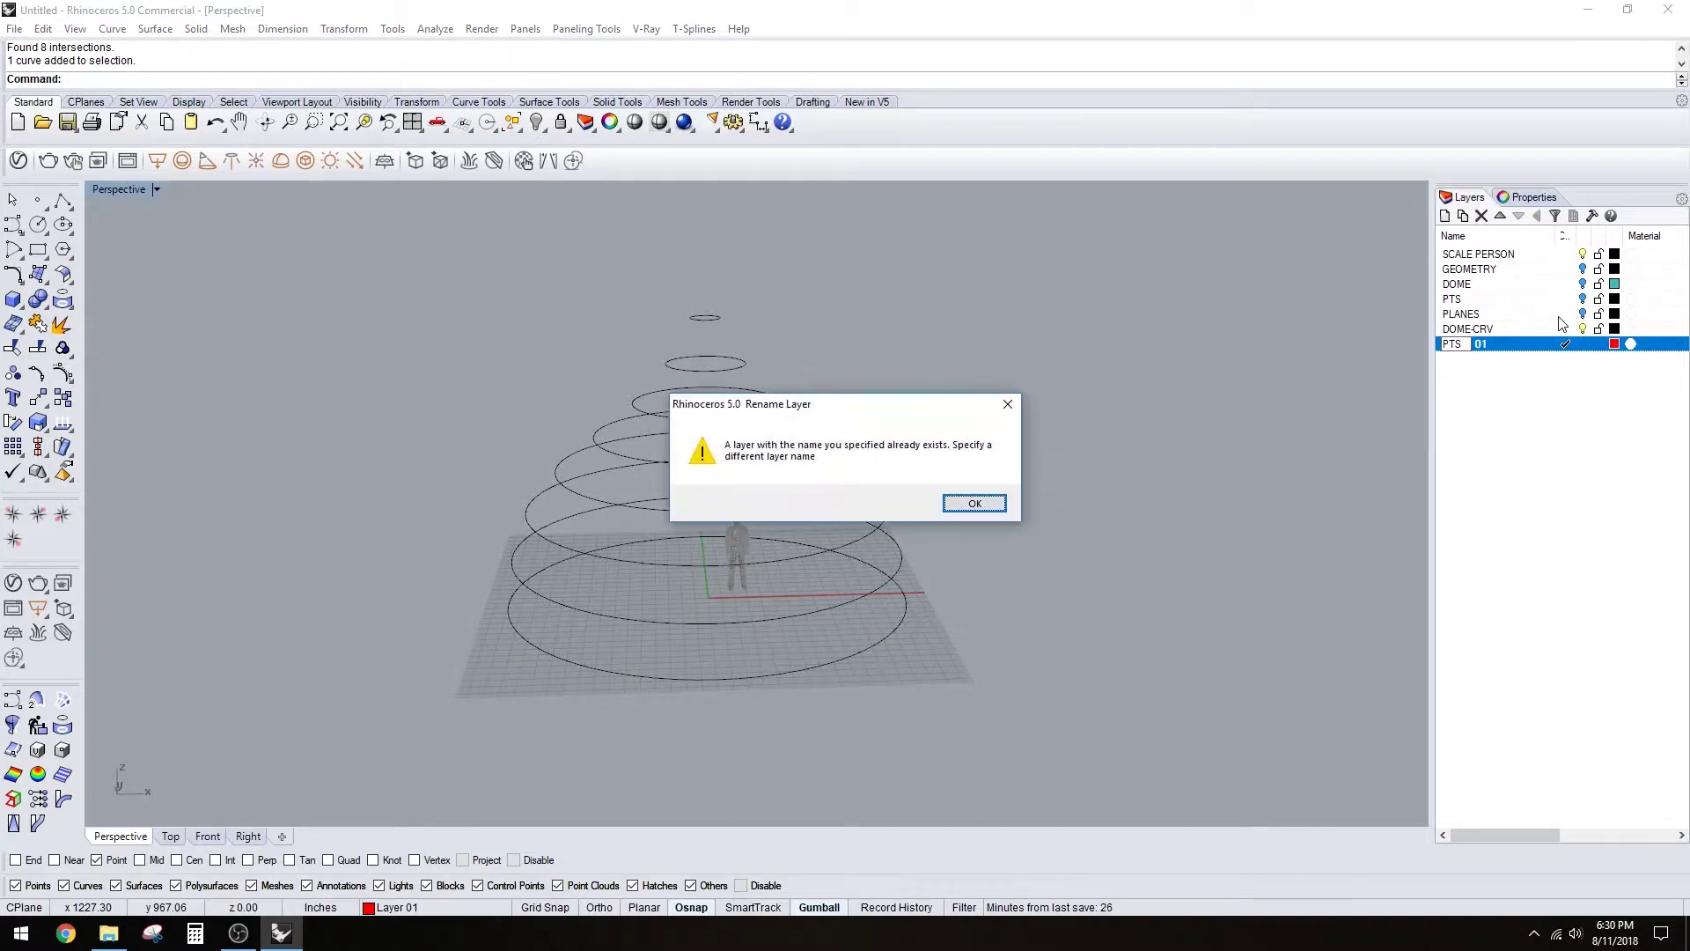
pyautogui.press('Return')
pyautogui.click(1492, 347)
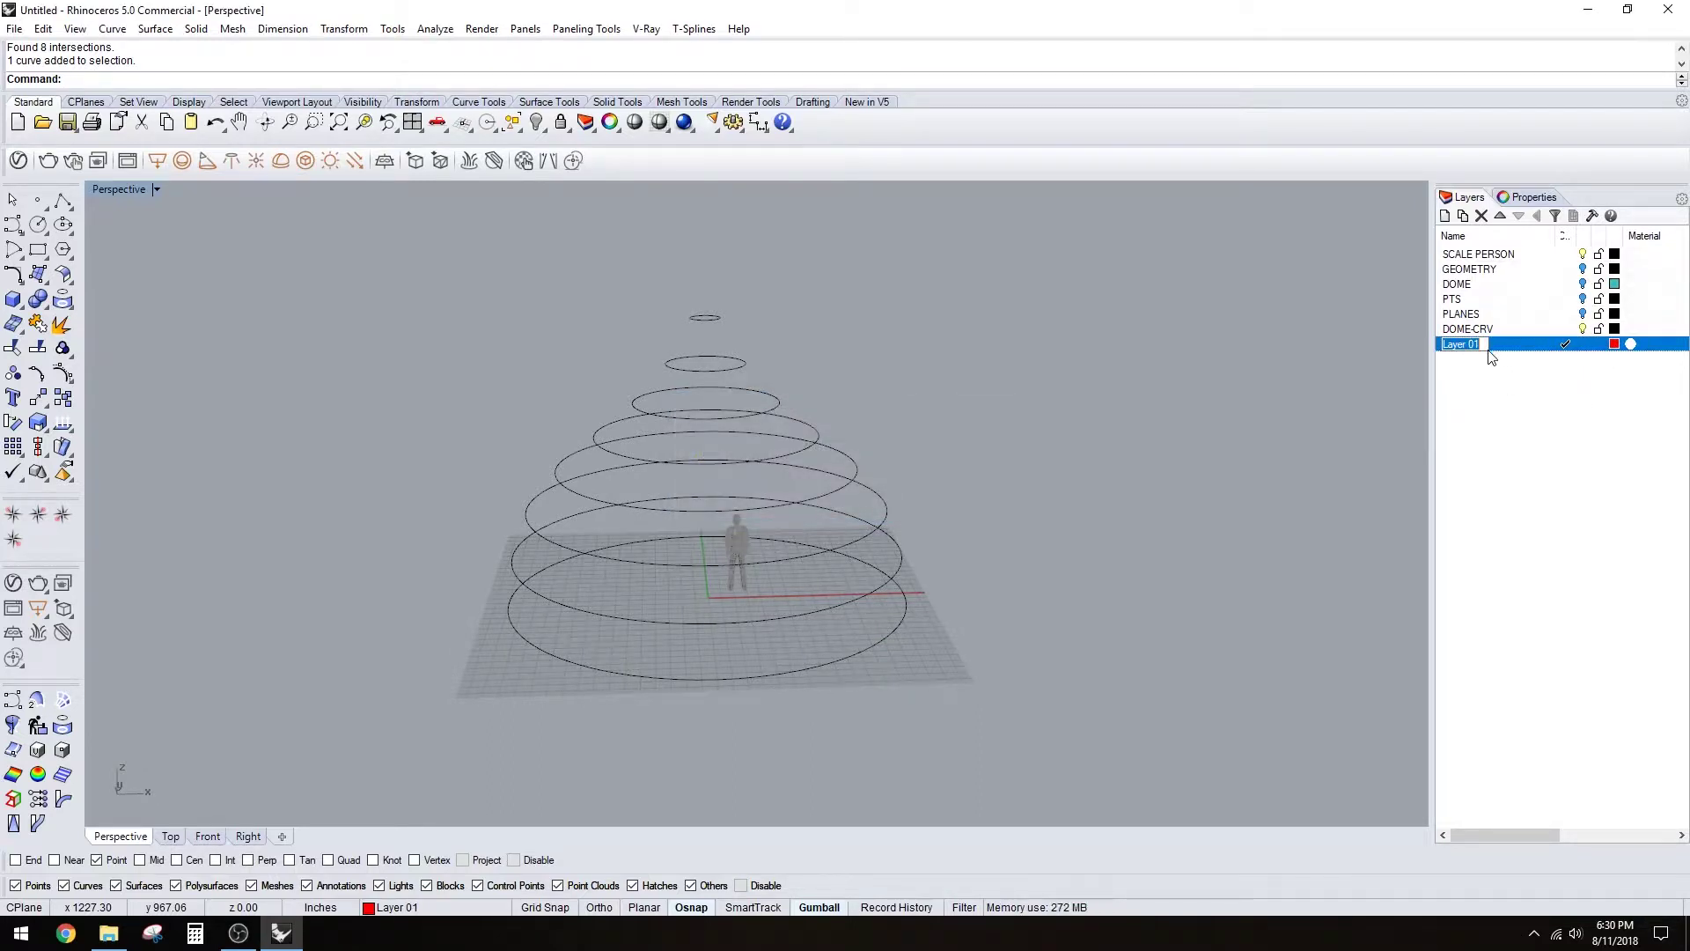
pyautogui.write('PTS-3D')
pyautogui.press('Return')
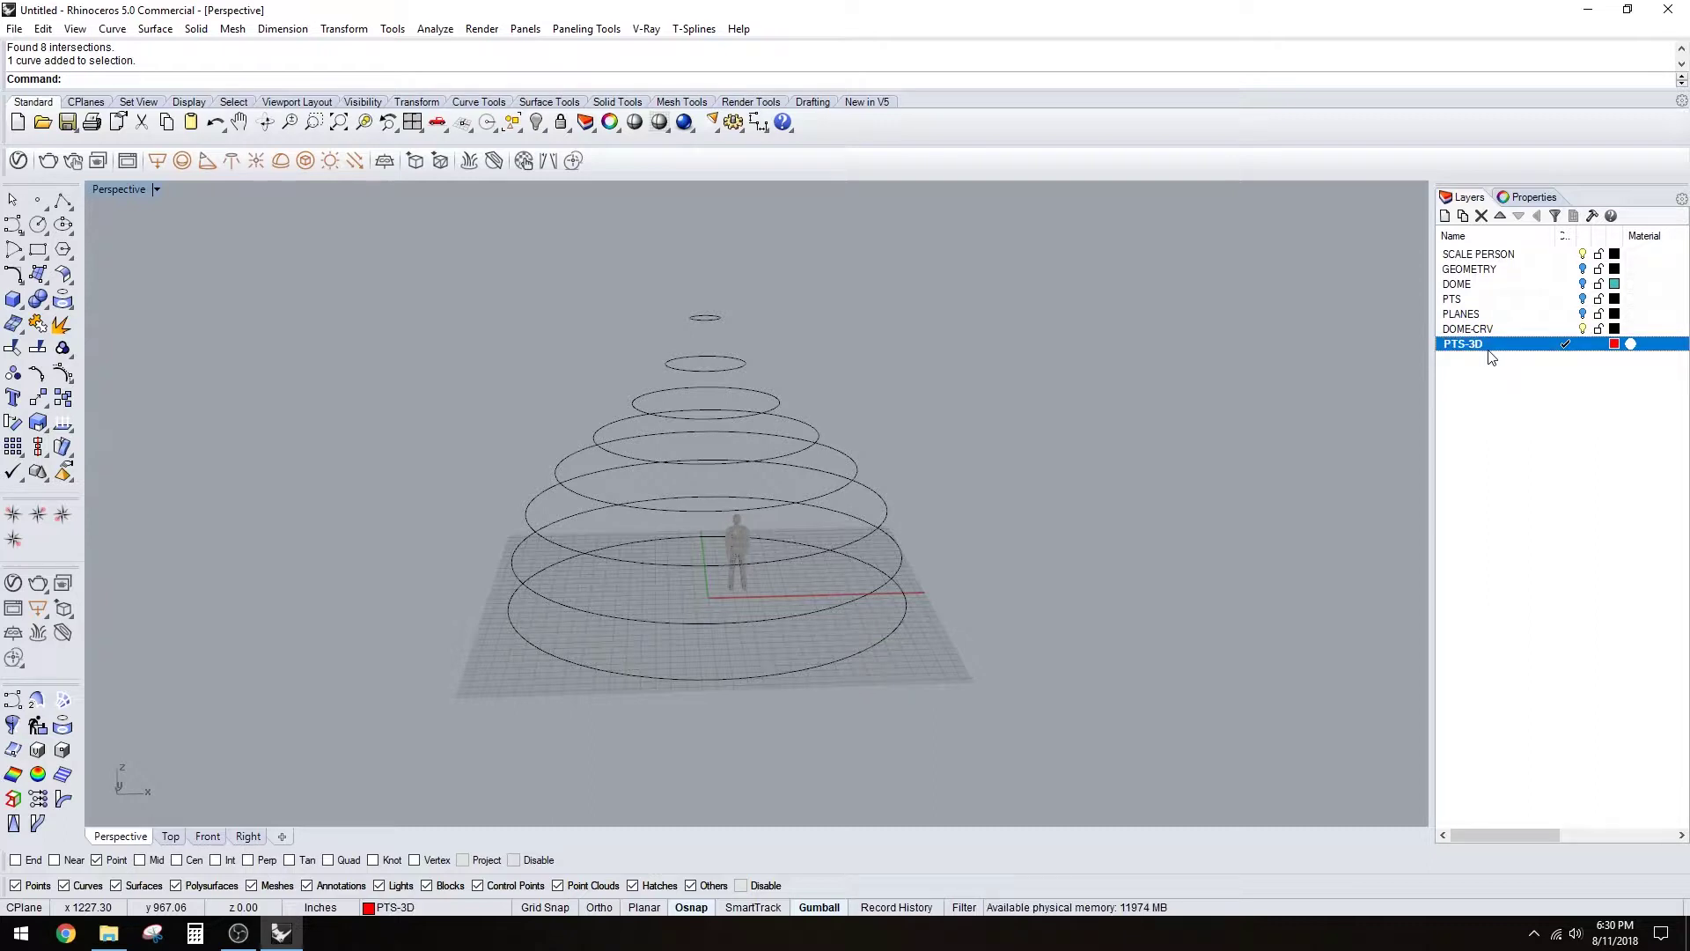
# - Change the red layer's name to 3D-PTS
pyautogui.click(1489, 349)
pyautogui.write('3D-PT')
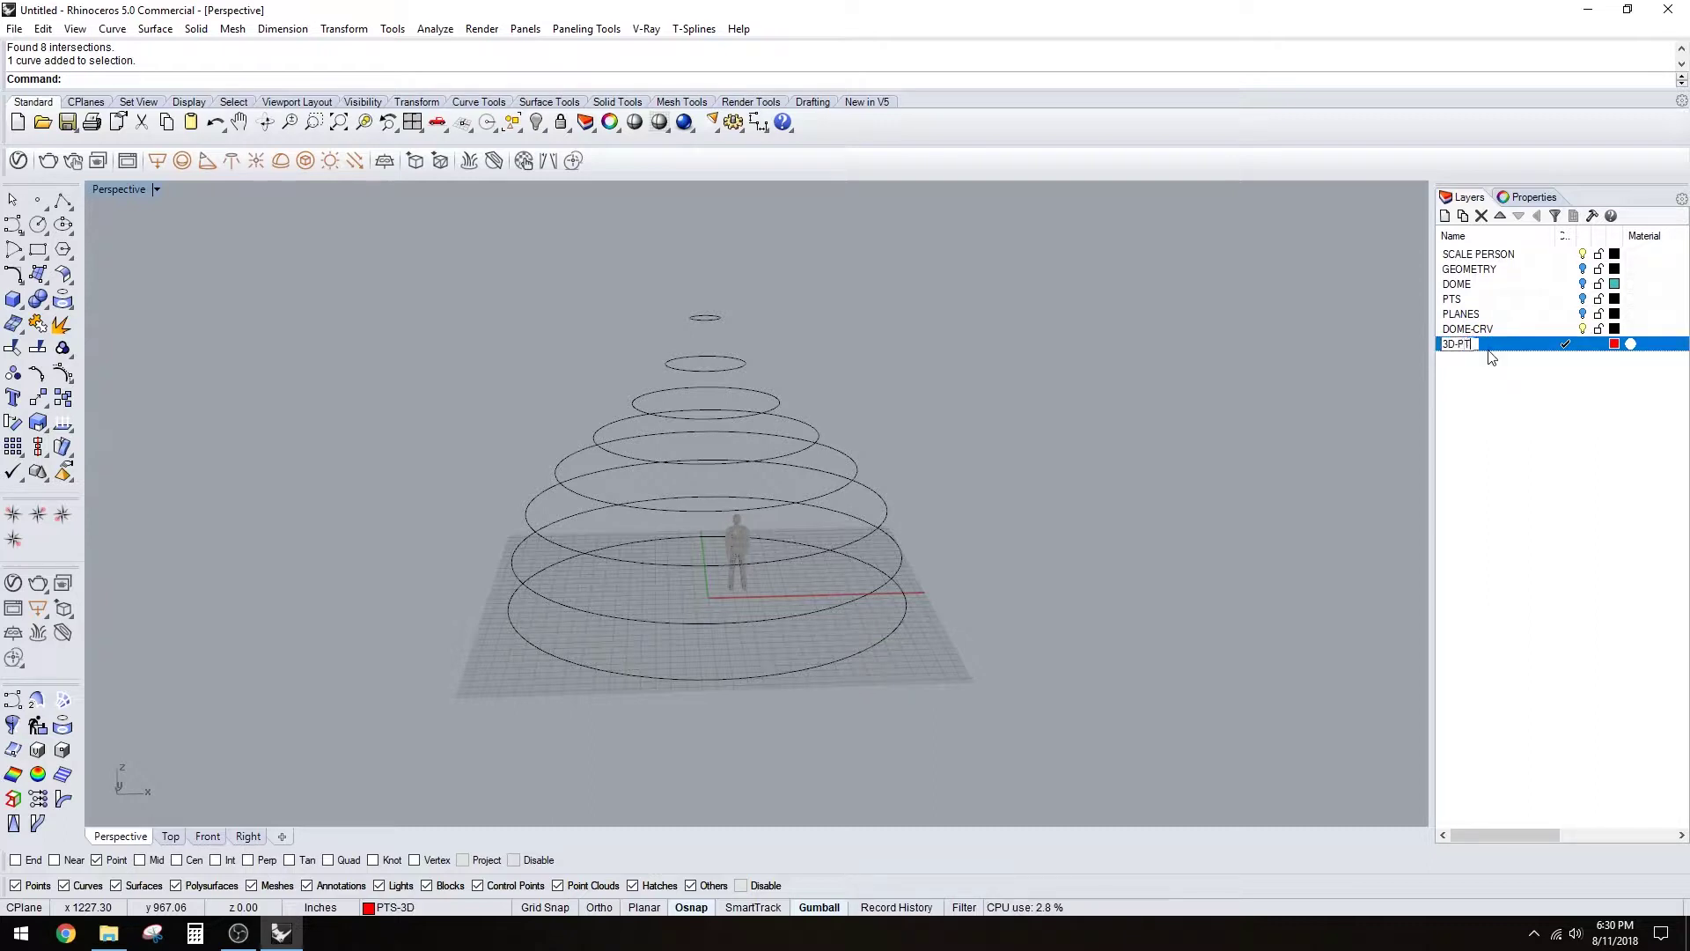
pyautogui.write('S')
pyautogui.press('Return')
# - Show the GEOMETRY layer, place a point snapped to the upper end of the dome's profile curve, and hide that layer again
pyautogui.keyDown('shift'); pyautogui.moveTo(715, 663); pyautogui.dragTo(816, 663, button='right'); pyautogui.keyUp('shift')
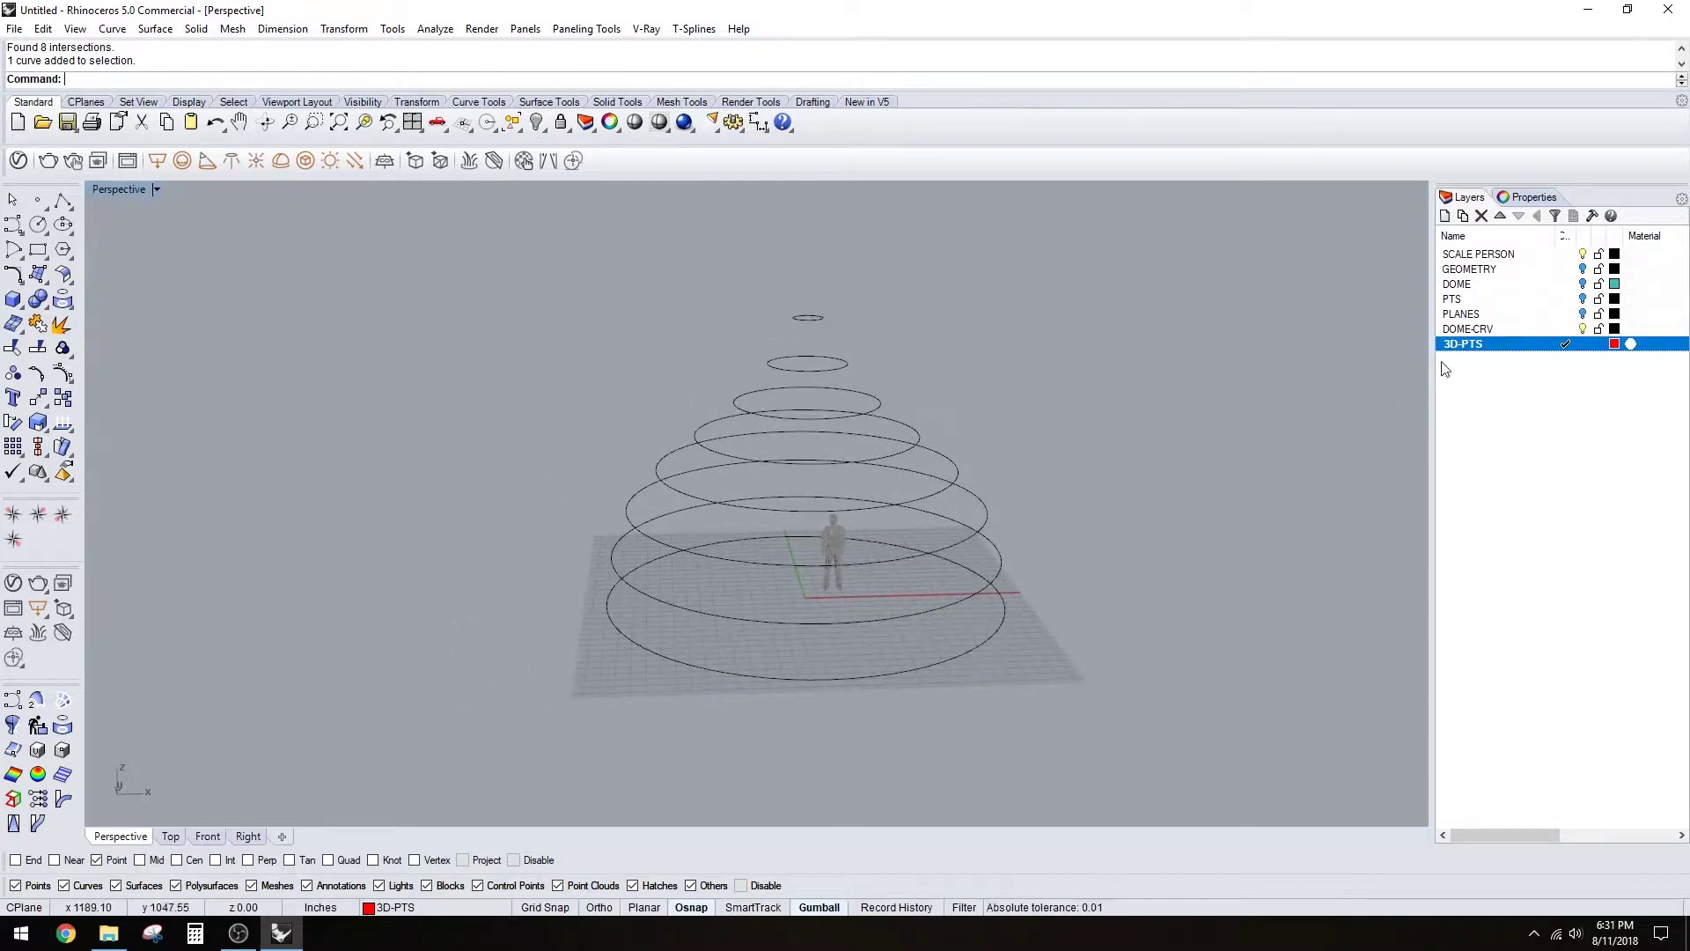
pyautogui.click(1583, 269)
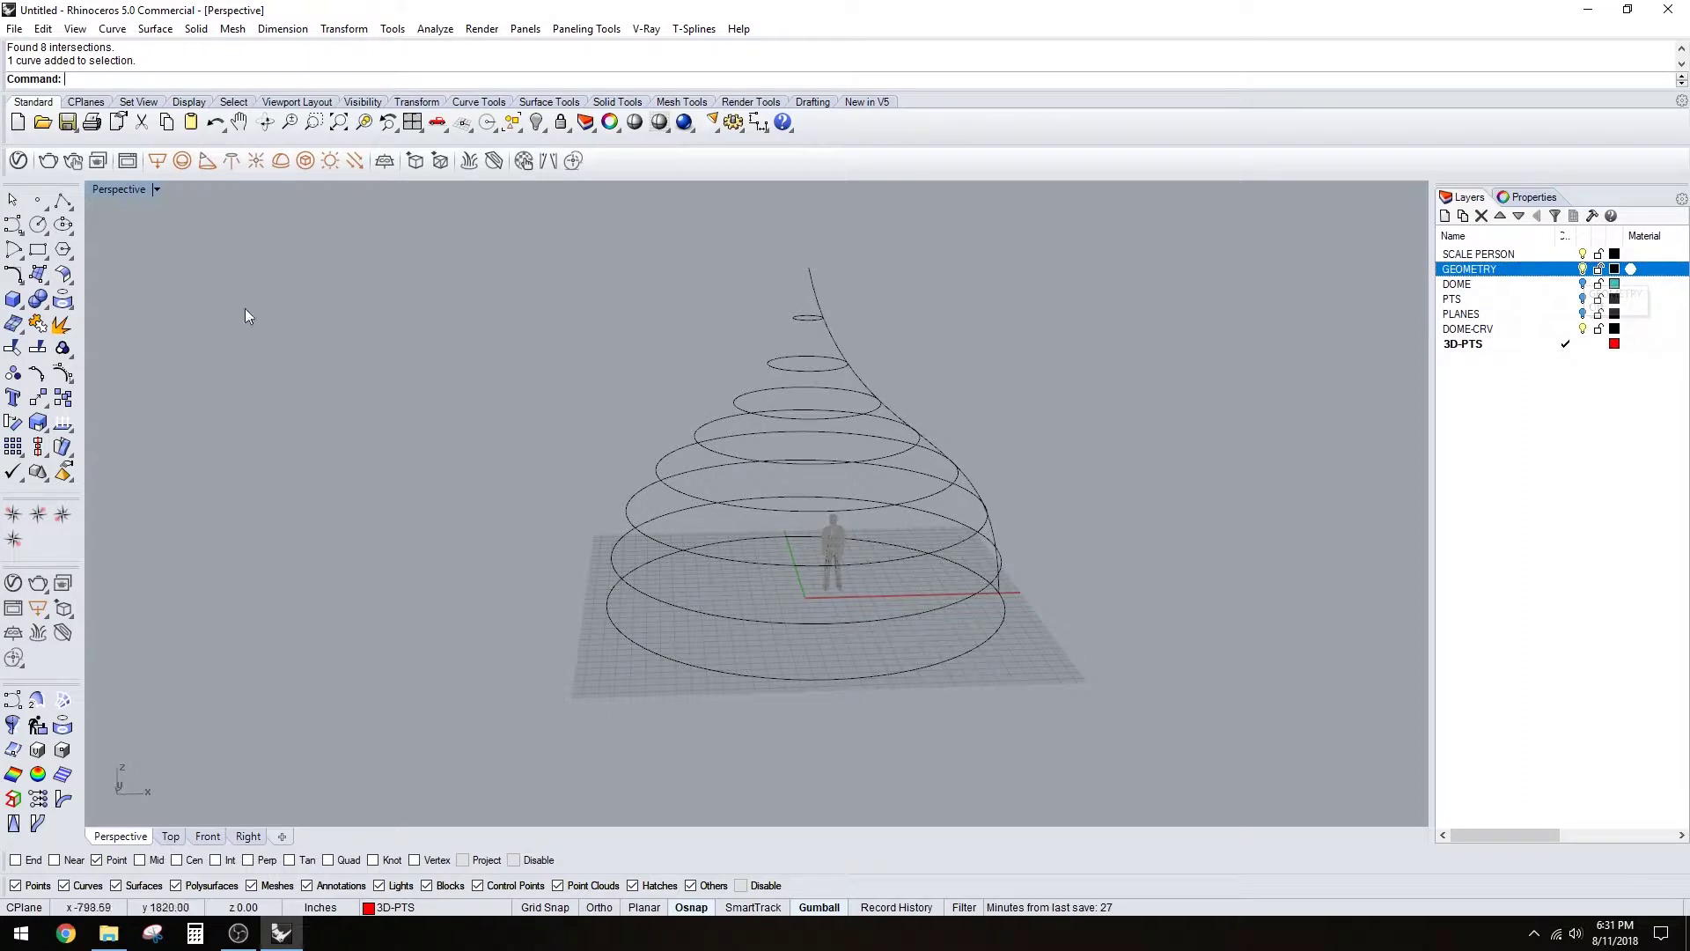
pyautogui.click(38, 202)
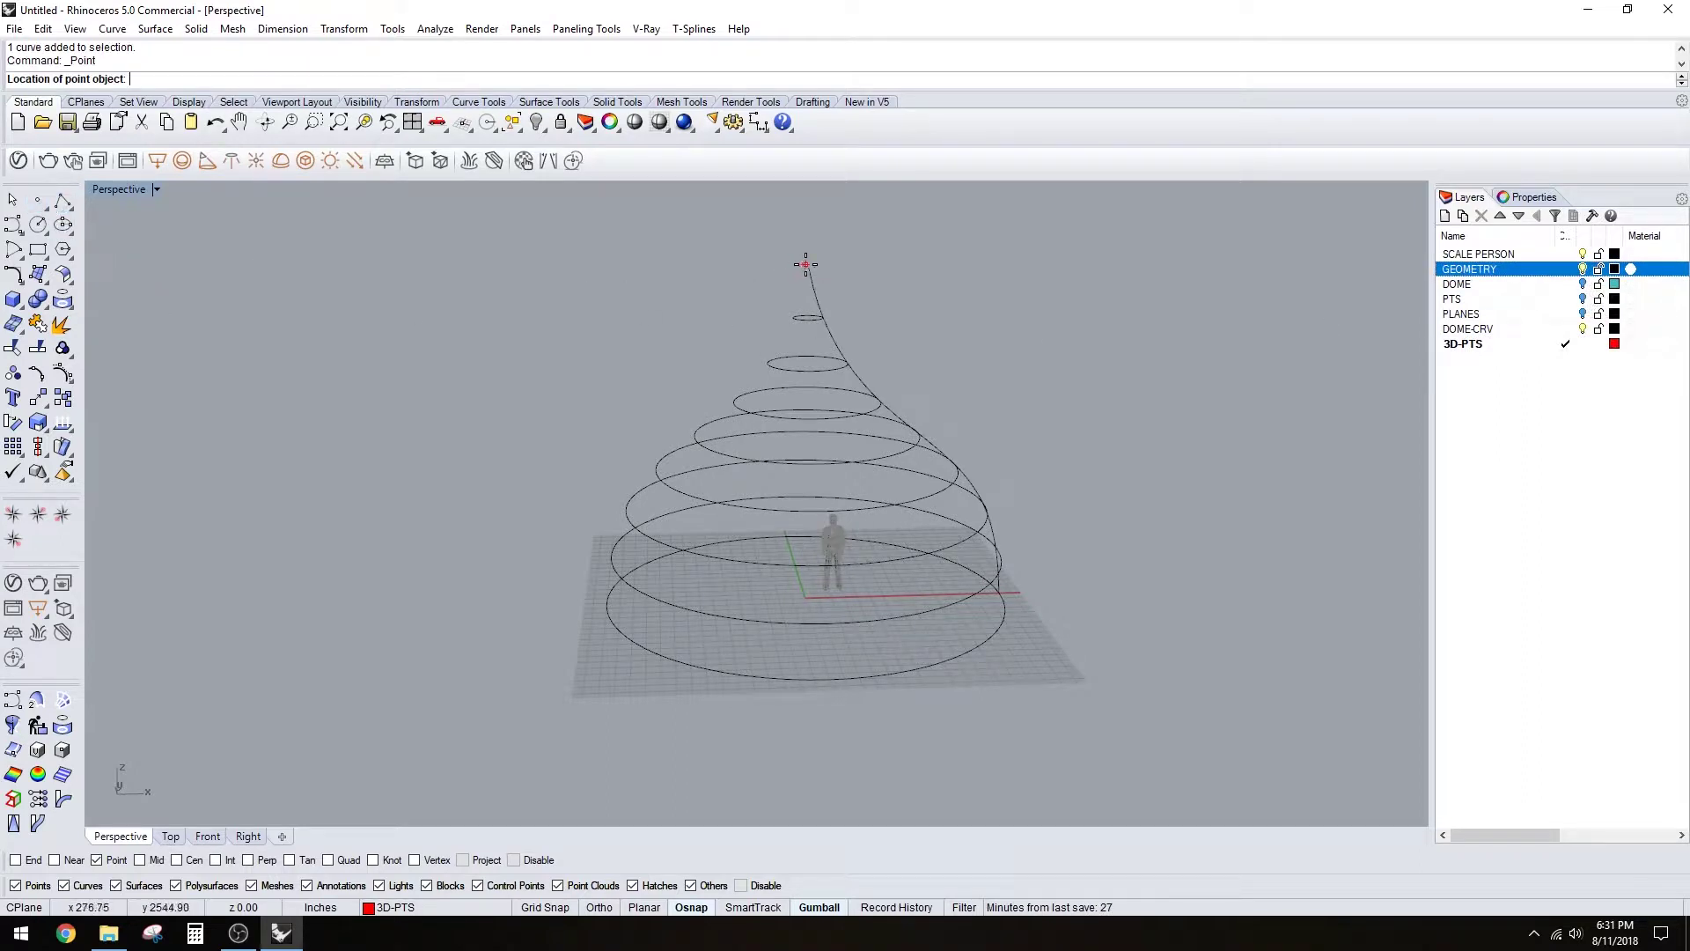
pyautogui.click(34, 858)
pyautogui.click(808, 267)
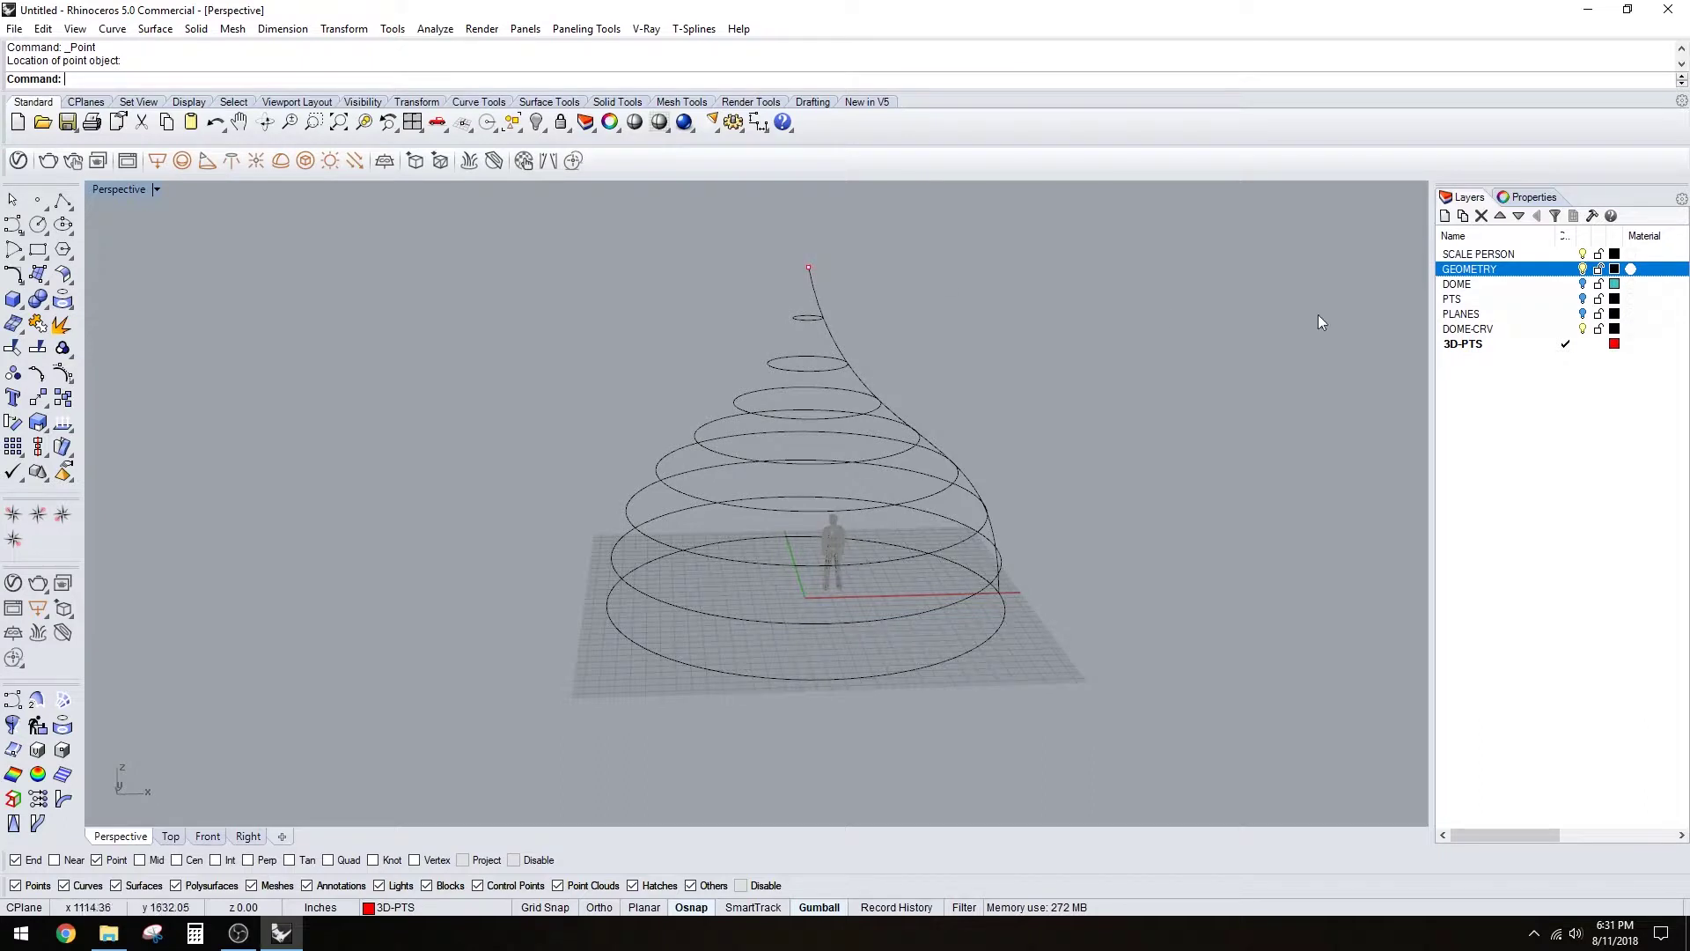
pyautogui.click(1583, 269)
# - Lock the SCALE PERSON layer to keep the human figure from being selected
pyautogui.moveTo(849, 596); pyautogui.dragTo(916, 659, button='right')
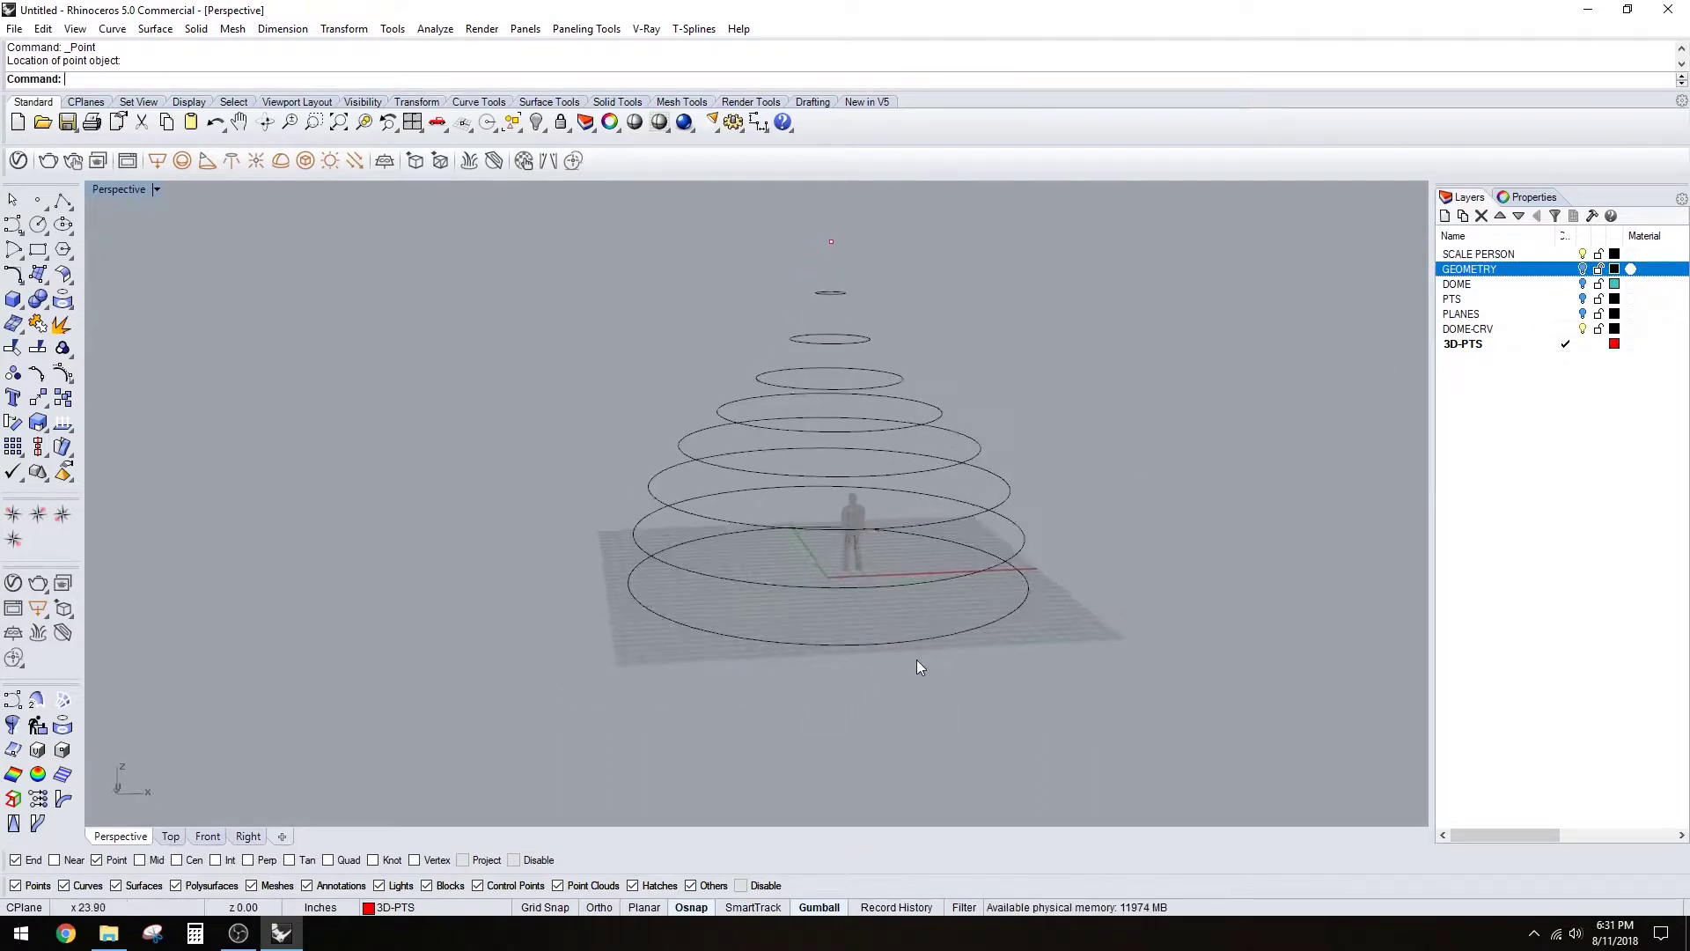
pyautogui.click(849, 526)
pyautogui.press('Escape')
pyautogui.click(1599, 254)
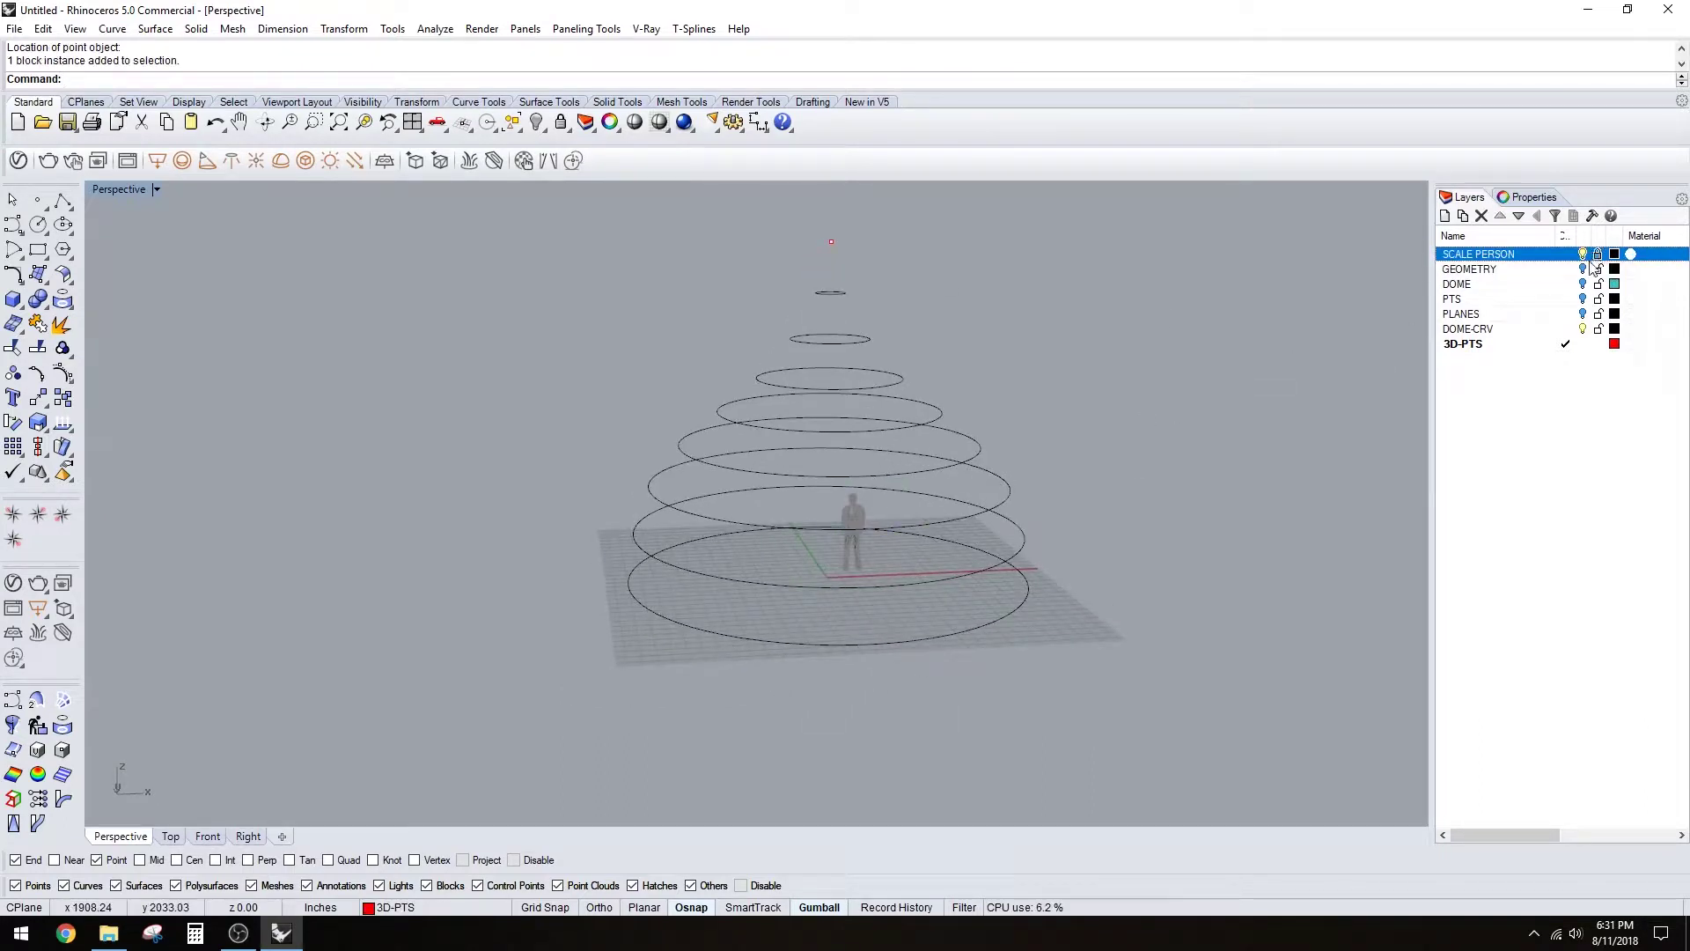
# - Select all the dome's horizontal rings and divide them into 24 segments with the Divide command, accepting the aligned seam points
pyautogui.moveTo(487, 272); pyautogui.dragTo(1204, 774)
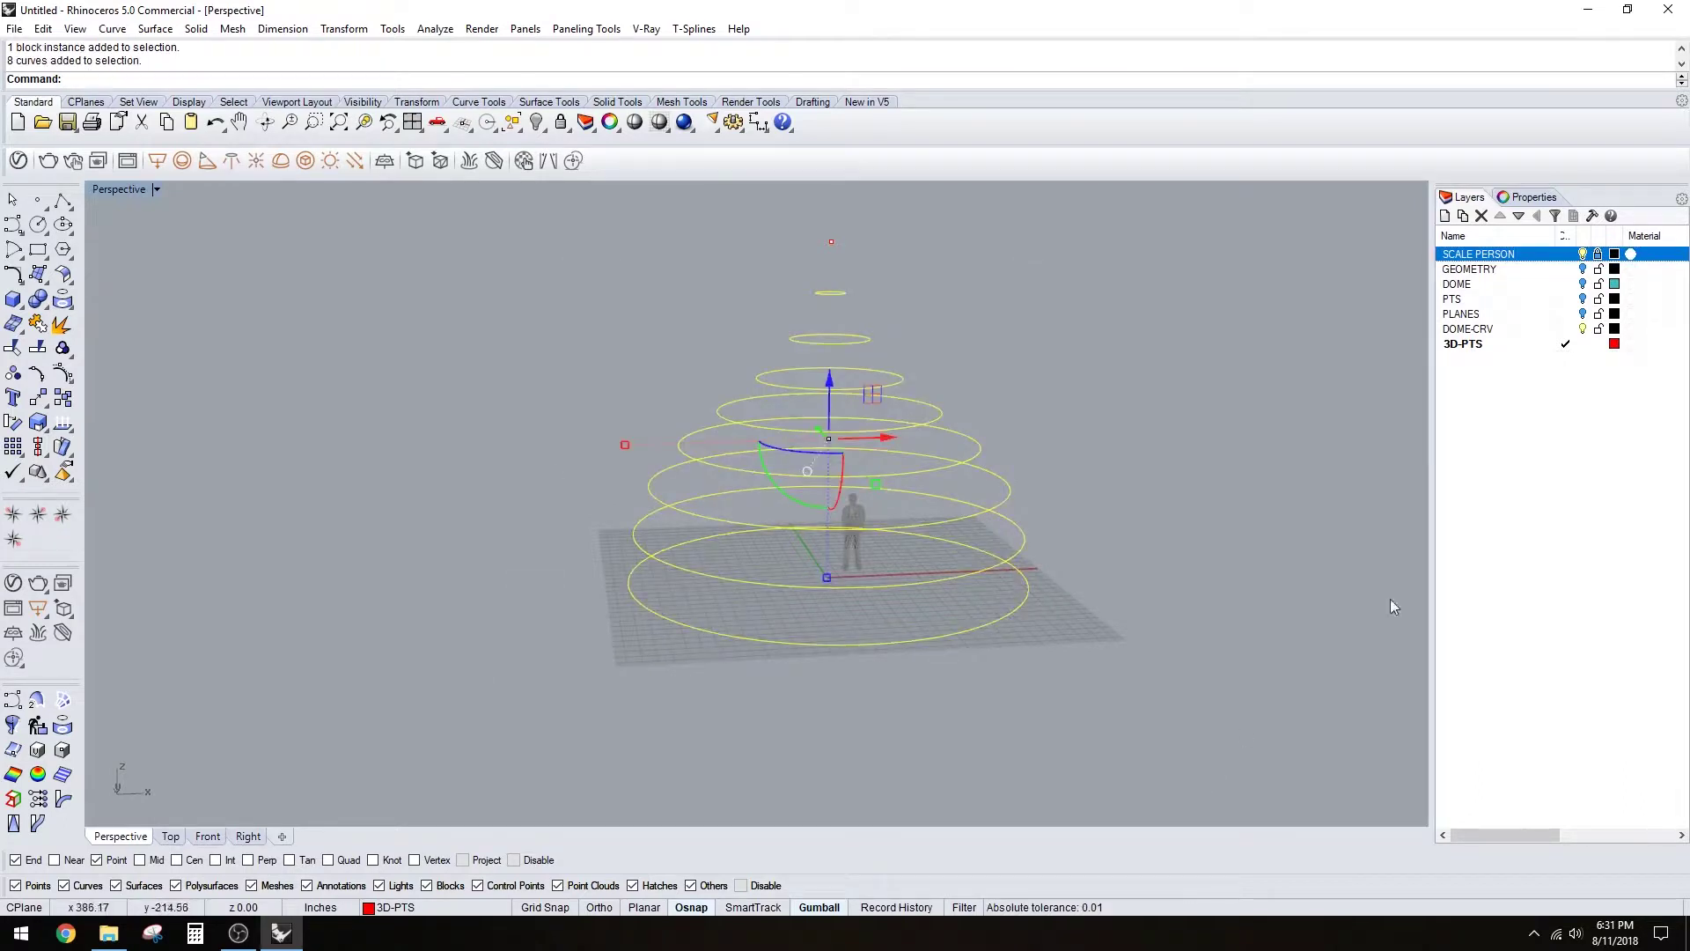
pyautogui.click(1564, 343)
pyautogui.write('Divide')
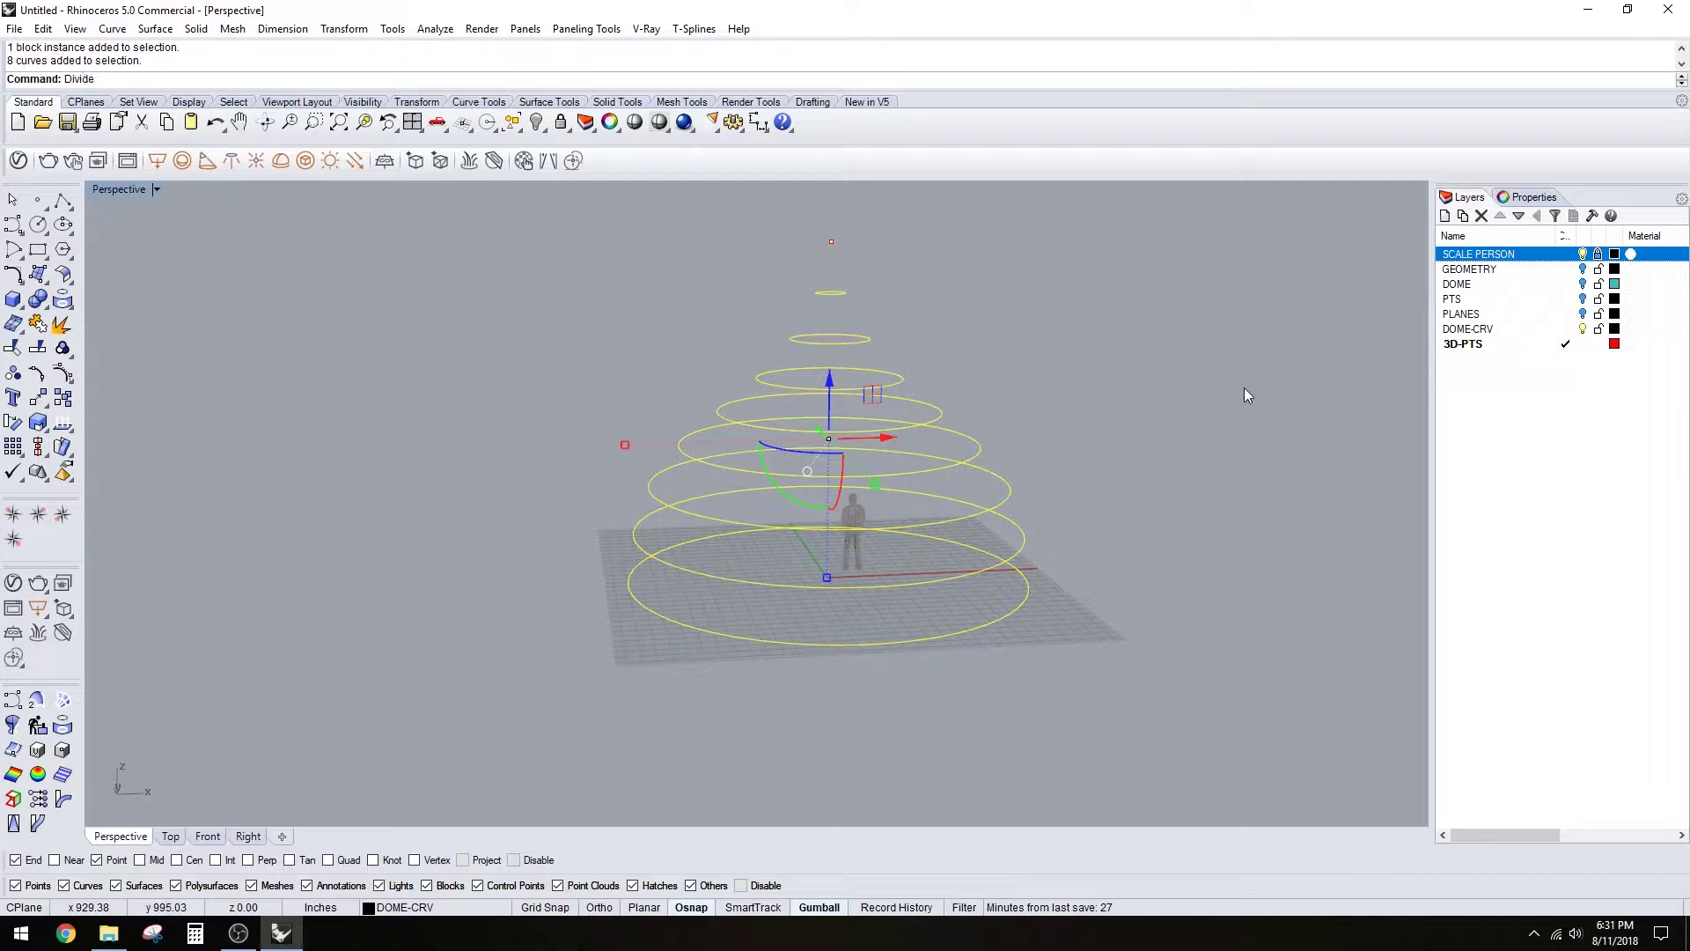
pyautogui.press('Return')
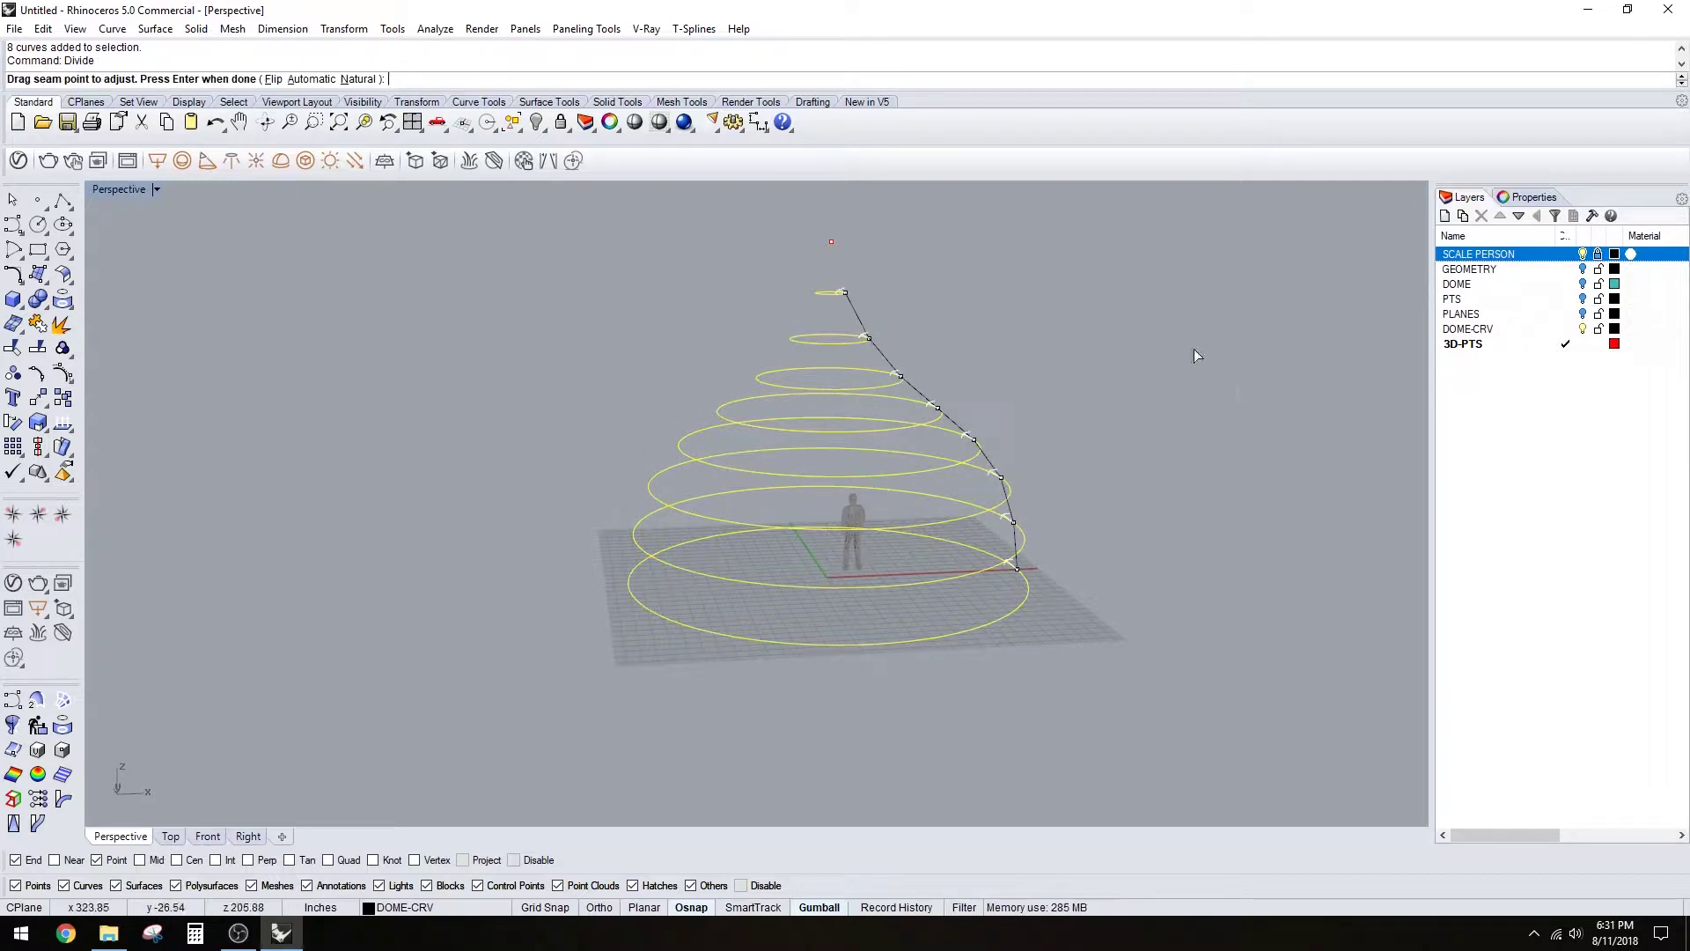
pyautogui.press('Return')
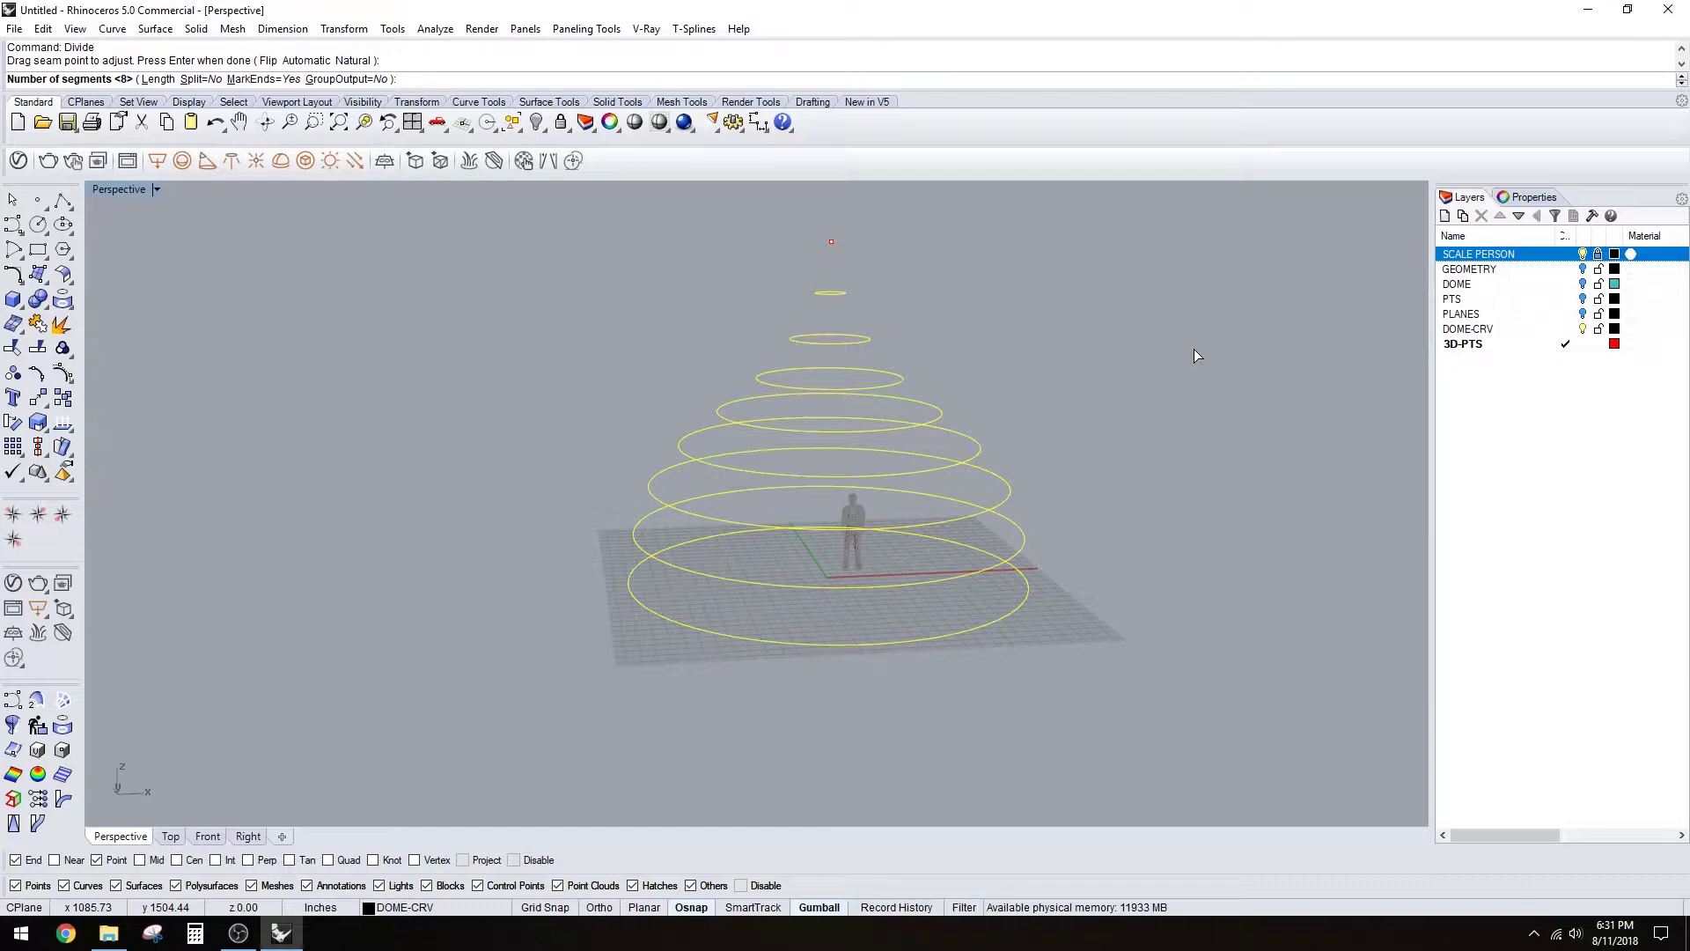
pyautogui.write('24')
pyautogui.press('Return')
# - Examine the division points around the dome's rings from several angles
pyautogui.moveTo(1033, 571); pyautogui.dragTo(1113, 586, button='right')
pyautogui.scroll(4, 959, 600)
pyautogui.click(954, 596)
pyautogui.moveTo(954, 595); pyautogui.dragTo(774, 647, button='right')
pyautogui.scroll(-4, 705, 672)
pyautogui.scroll(2, 769, 366)
pyautogui.moveTo(769, 366); pyautogui.dragTo(811, 272, button='right')
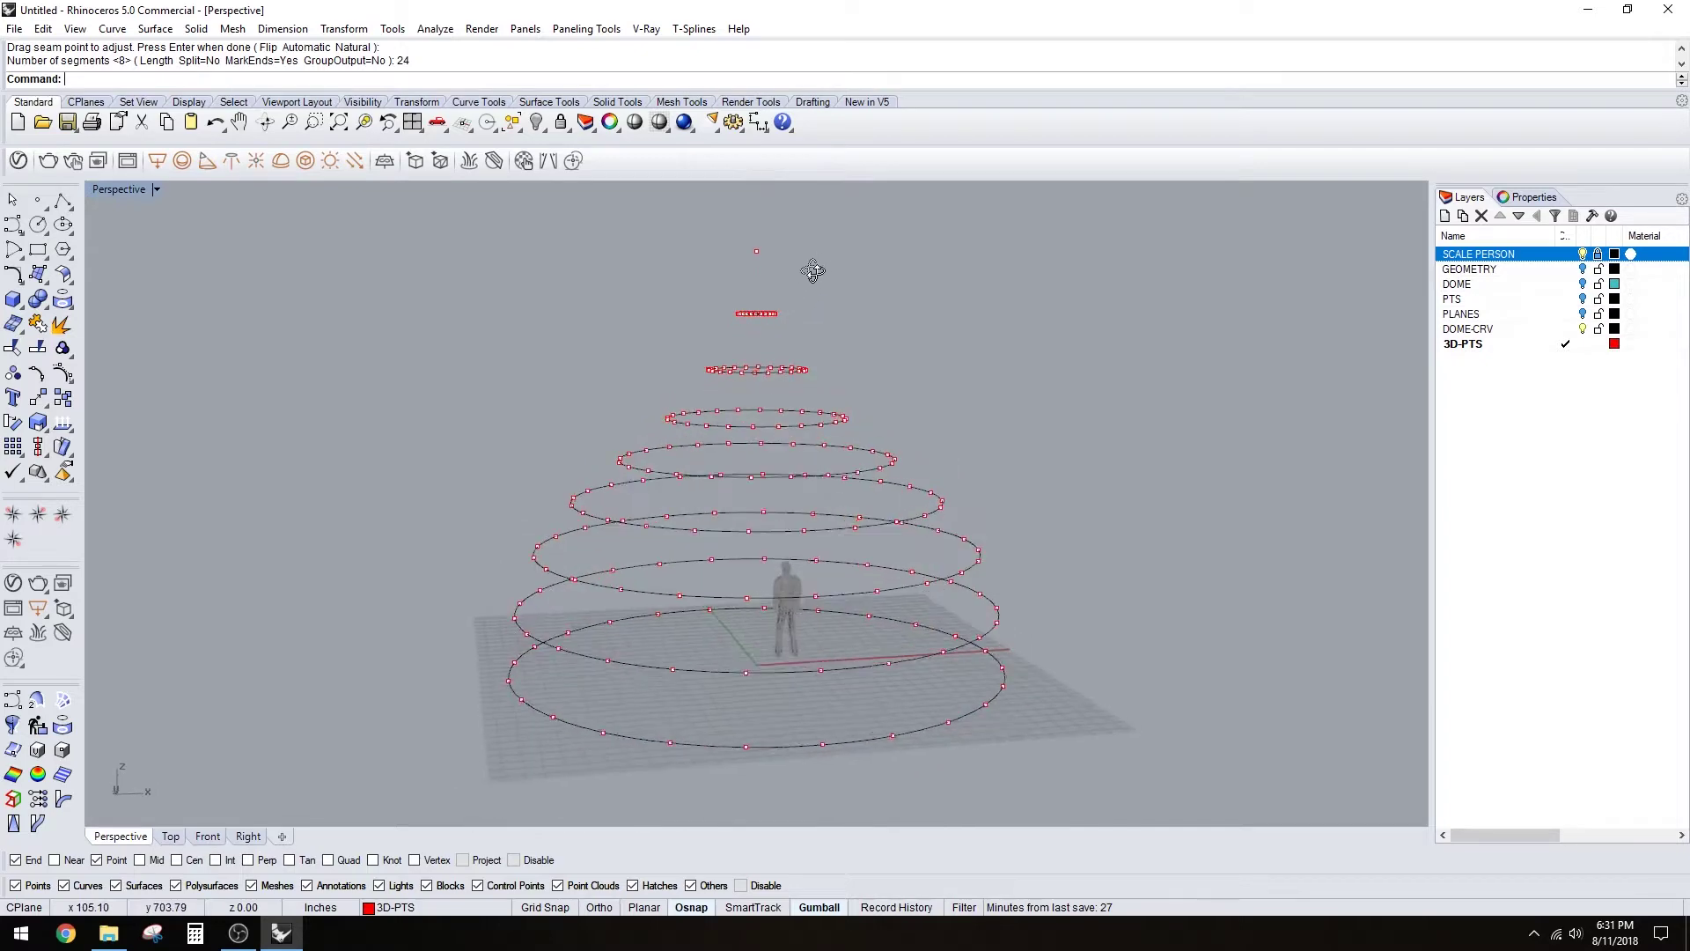
# - In the Front view, select every other ring with its points: the second, fourth, sixth and eighth from the base
pyautogui.doubleClick(132, 192)
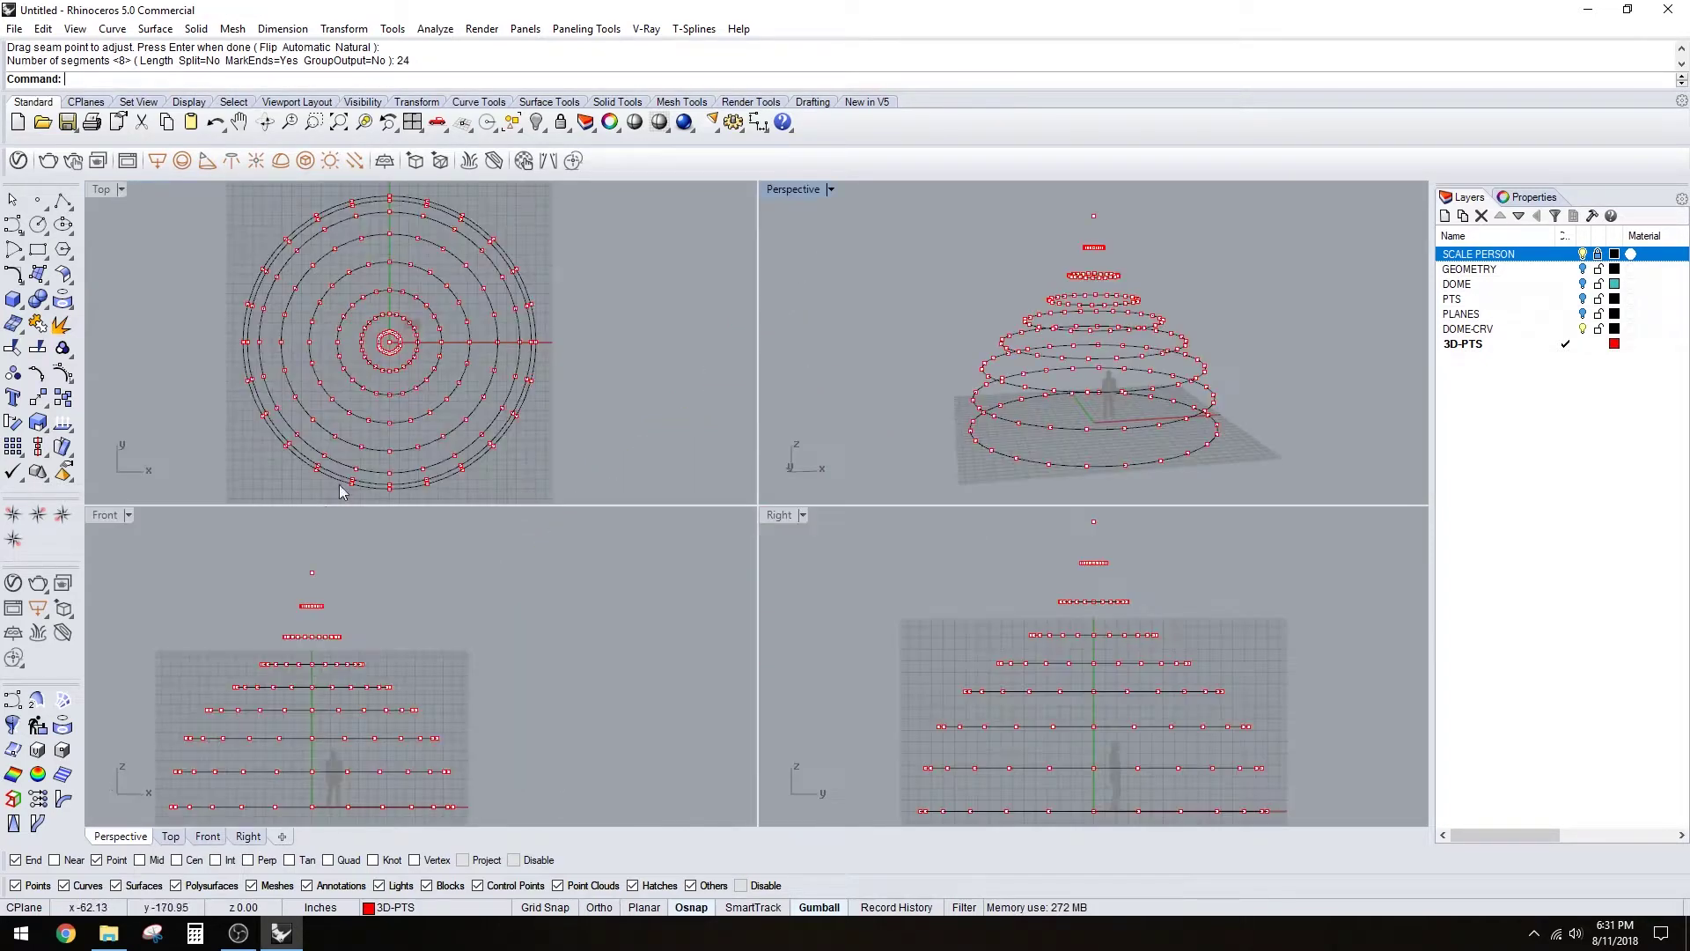
pyautogui.moveTo(149, 762); pyautogui.dragTo(450, 748)
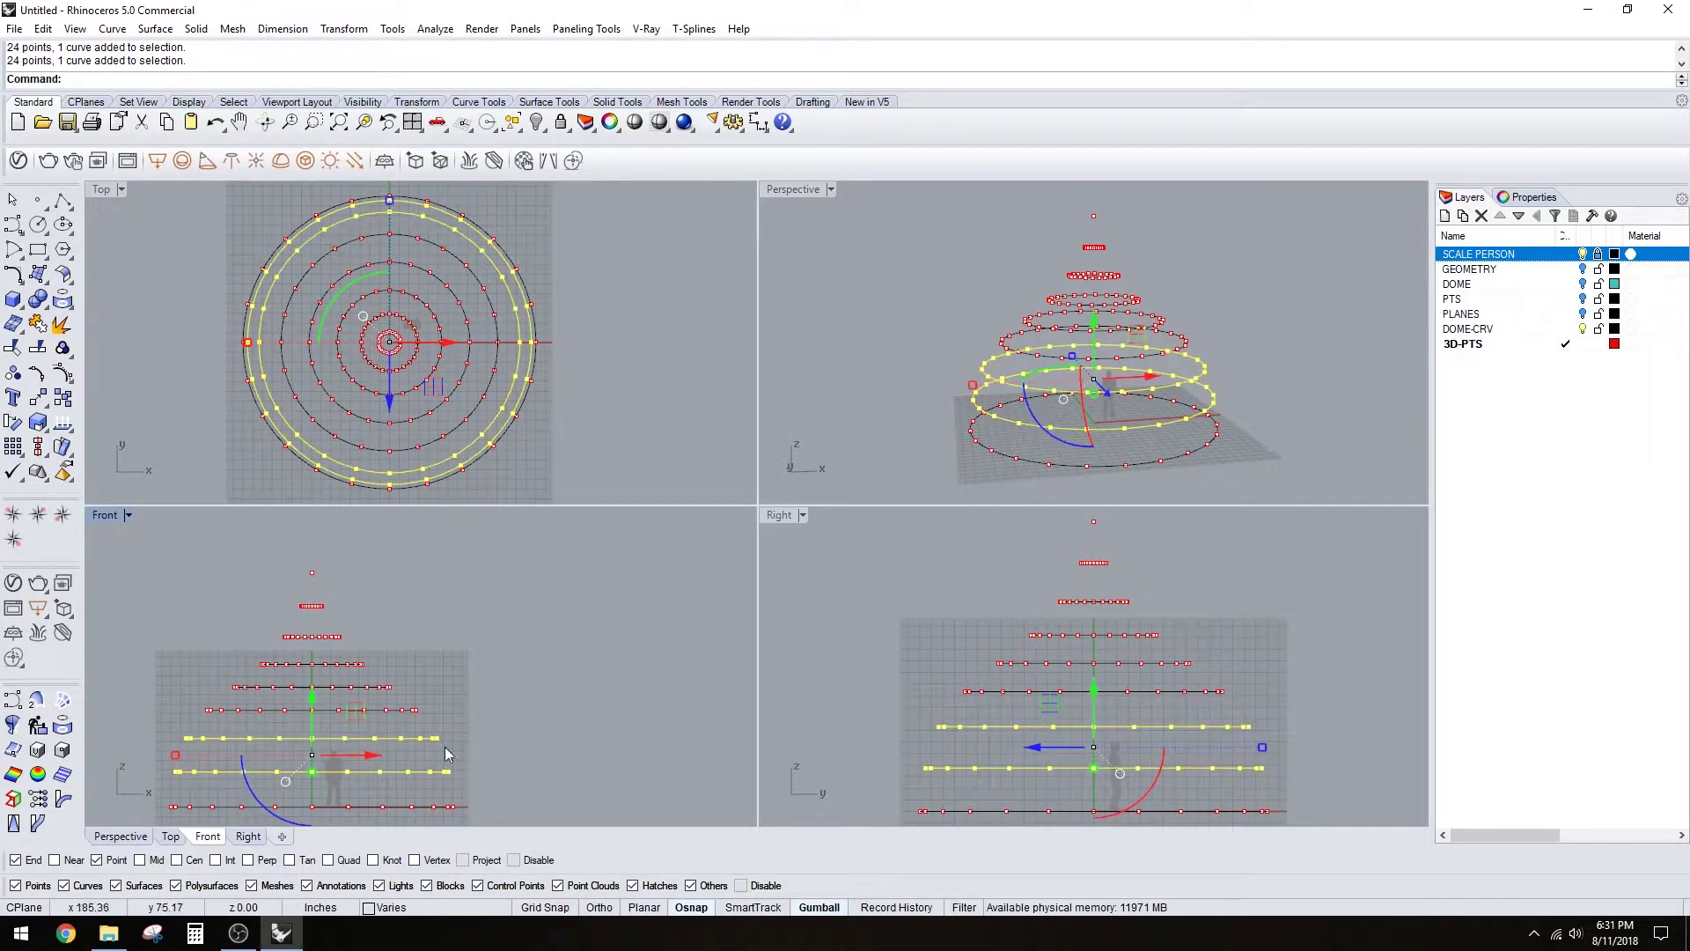
pyautogui.click(211, 702)
pyautogui.click(352, 771)
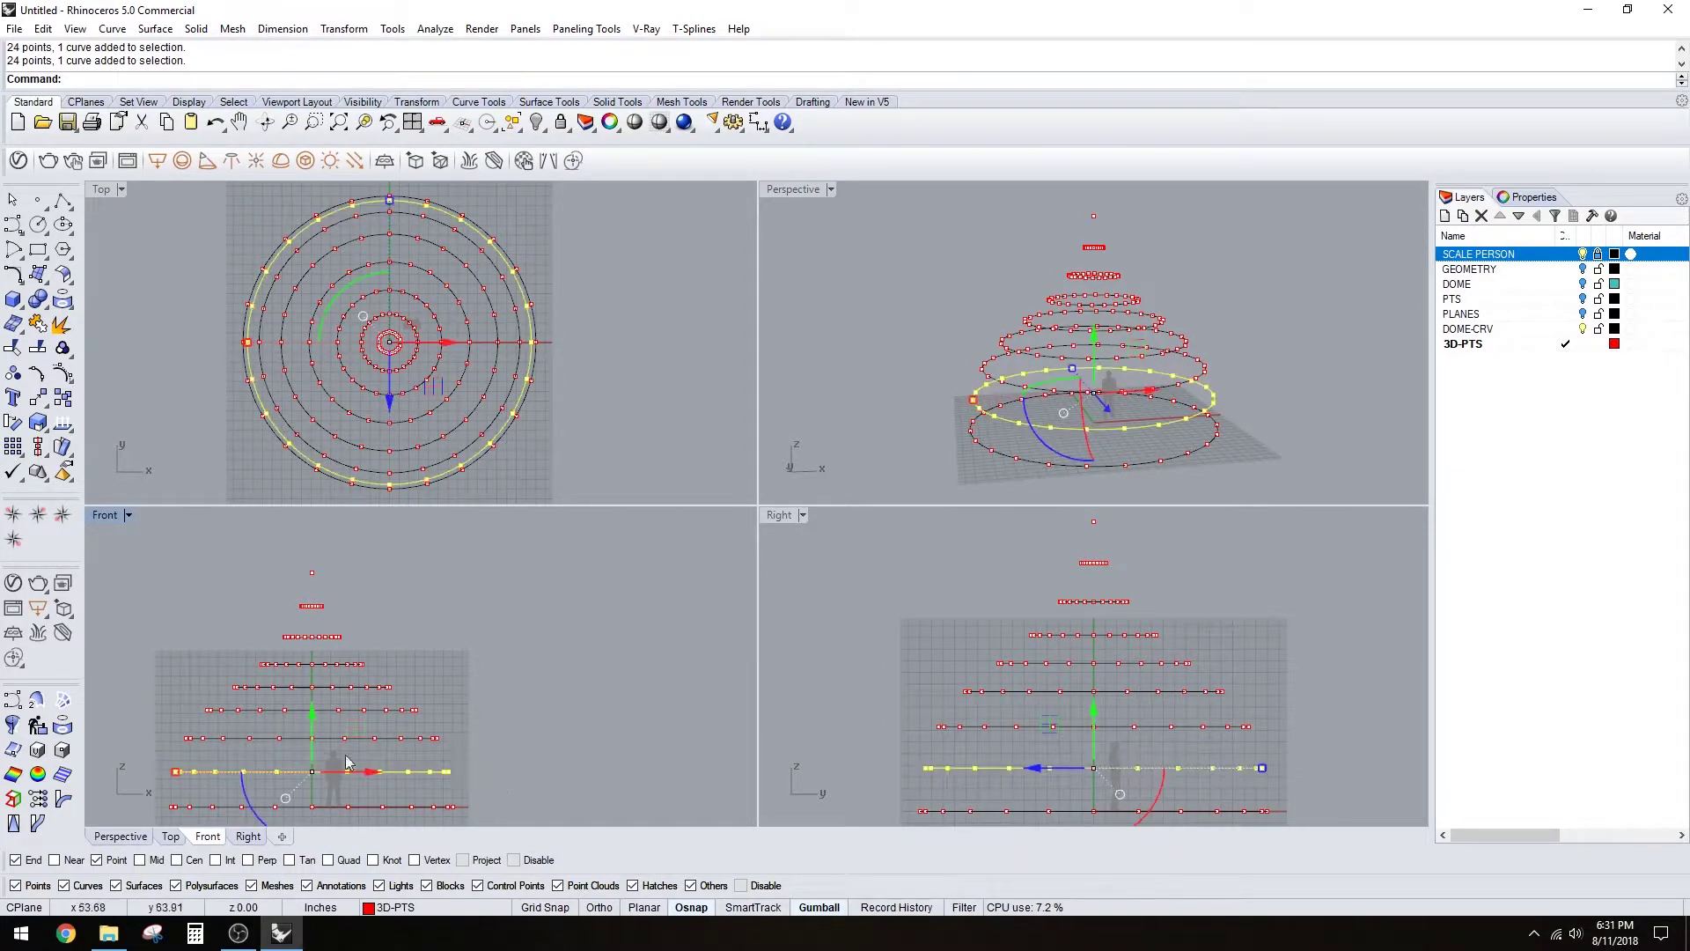
pyautogui.keyDown('shift'); pyautogui.click(356, 709); pyautogui.keyUp('shift')
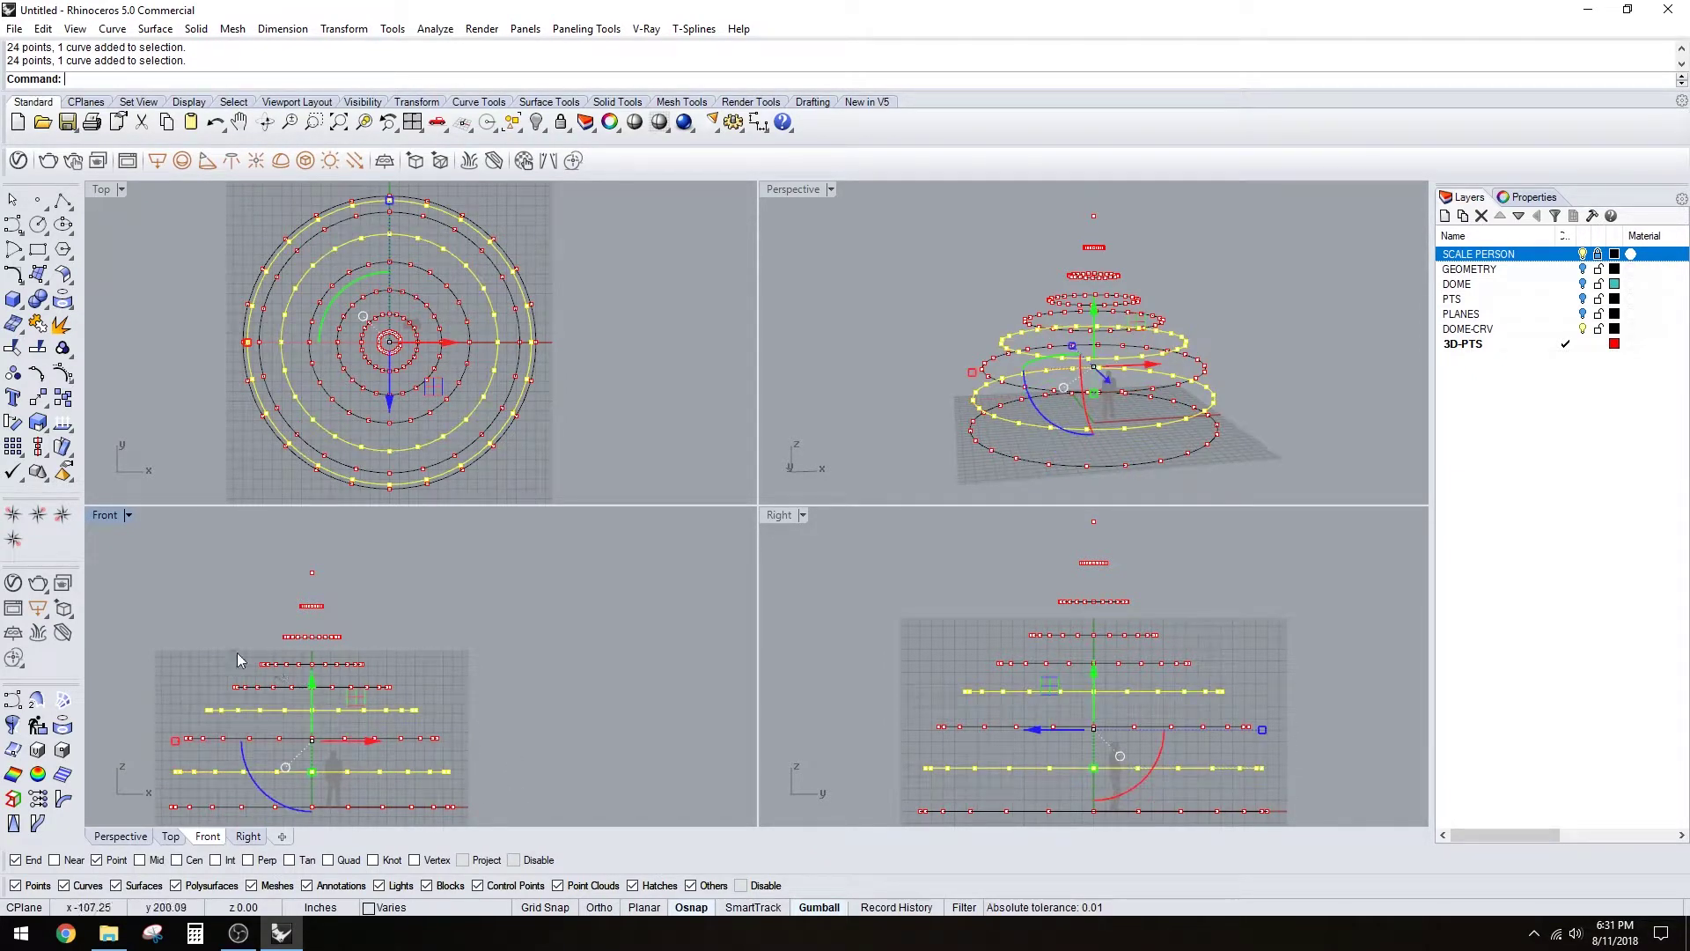
pyautogui.keyDown('shift'); pyautogui.moveTo(383, 670); pyautogui.dragTo(389, 672); pyautogui.keyUp('shift')
pyautogui.scroll(2, 250, 593)
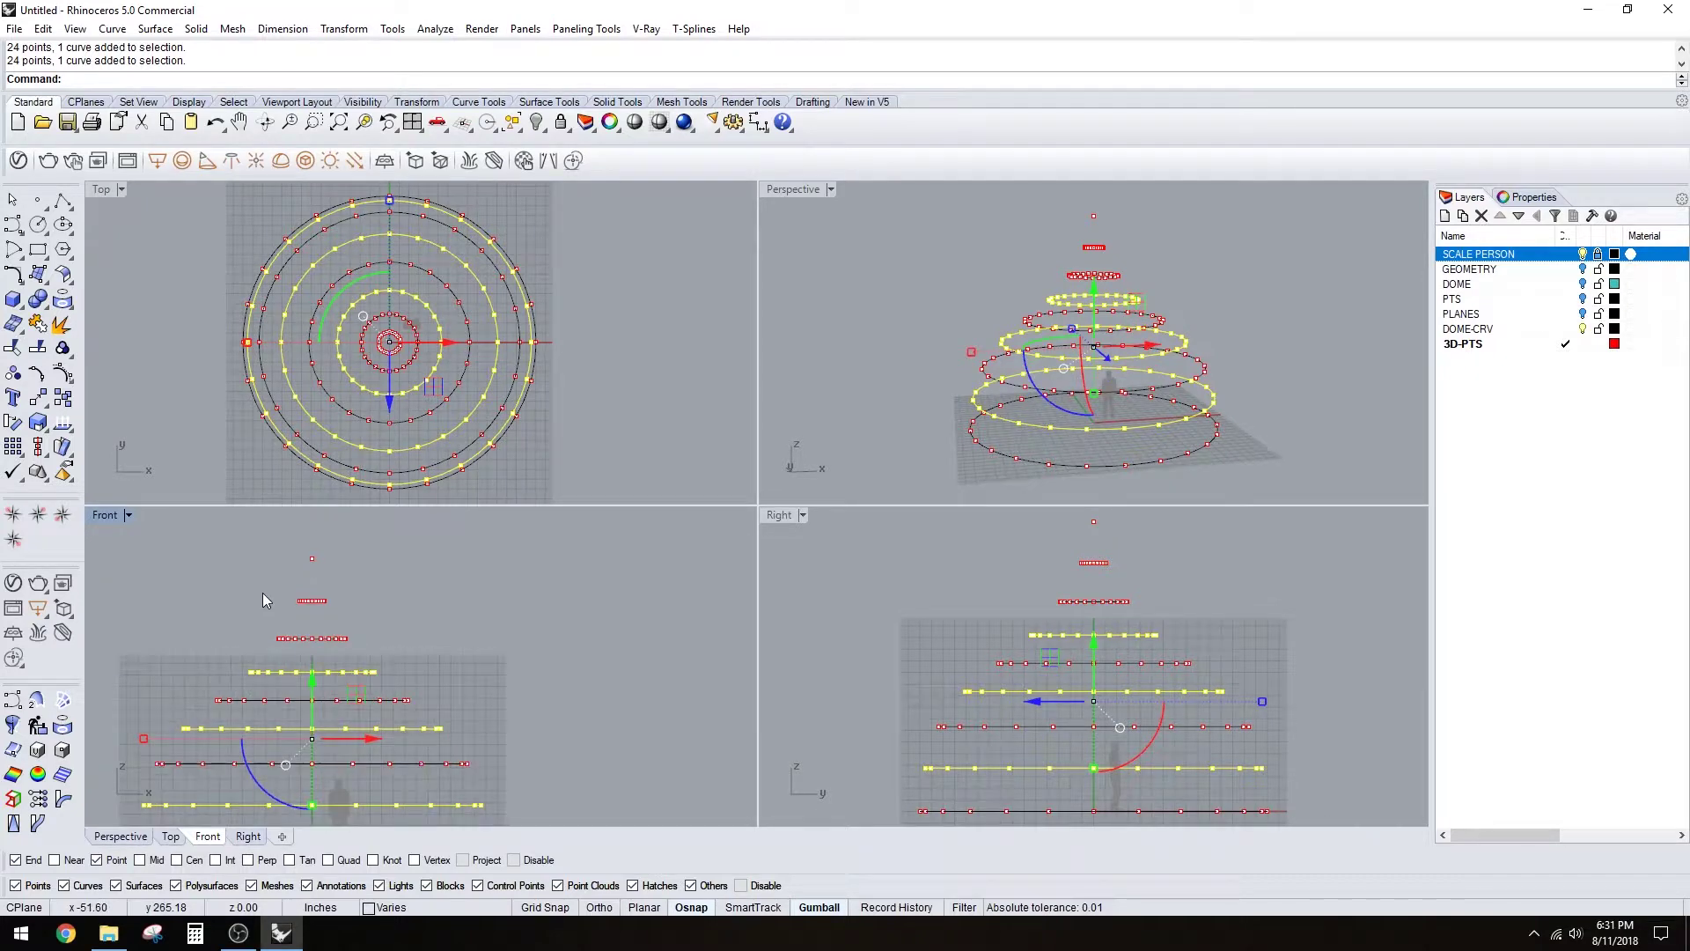
pyautogui.keyDown('shift'); pyautogui.moveTo(263, 593); pyautogui.dragTo(382, 615); pyautogui.keyUp('shift')
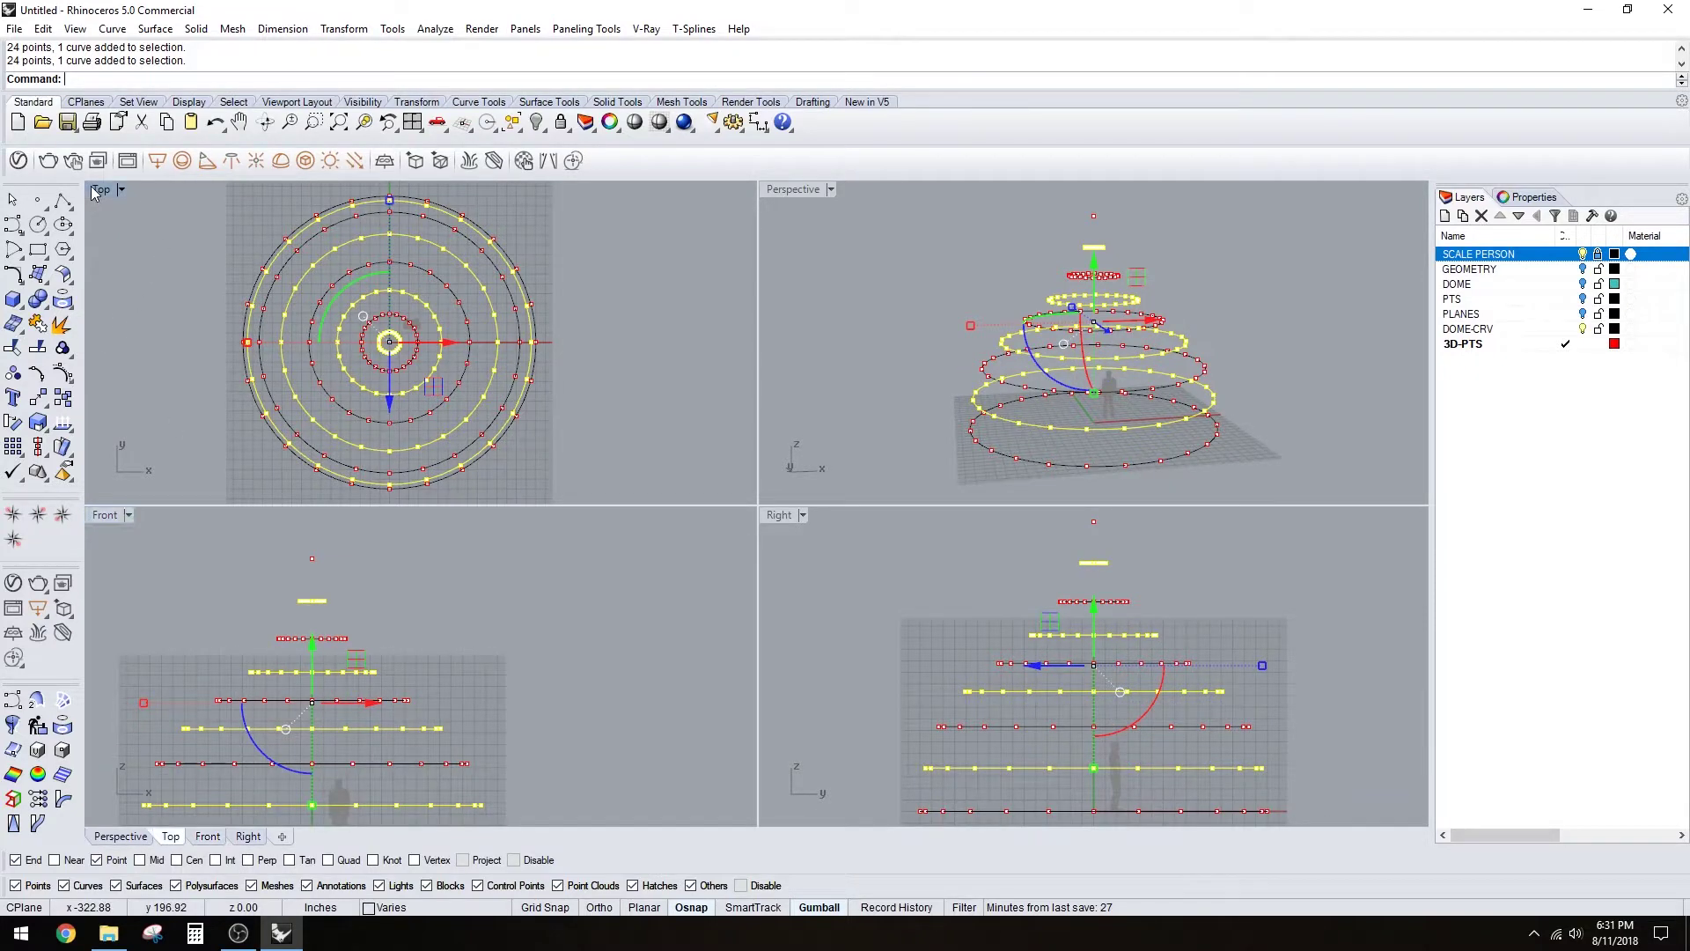
# - Maximize the Top viewport and frame the concentric rings
pyautogui.doubleClick(101, 189)
pyautogui.scroll(2, 489, 377)
pyautogui.scroll(-3, 627, 550)
pyautogui.scroll(2, 634, 548)
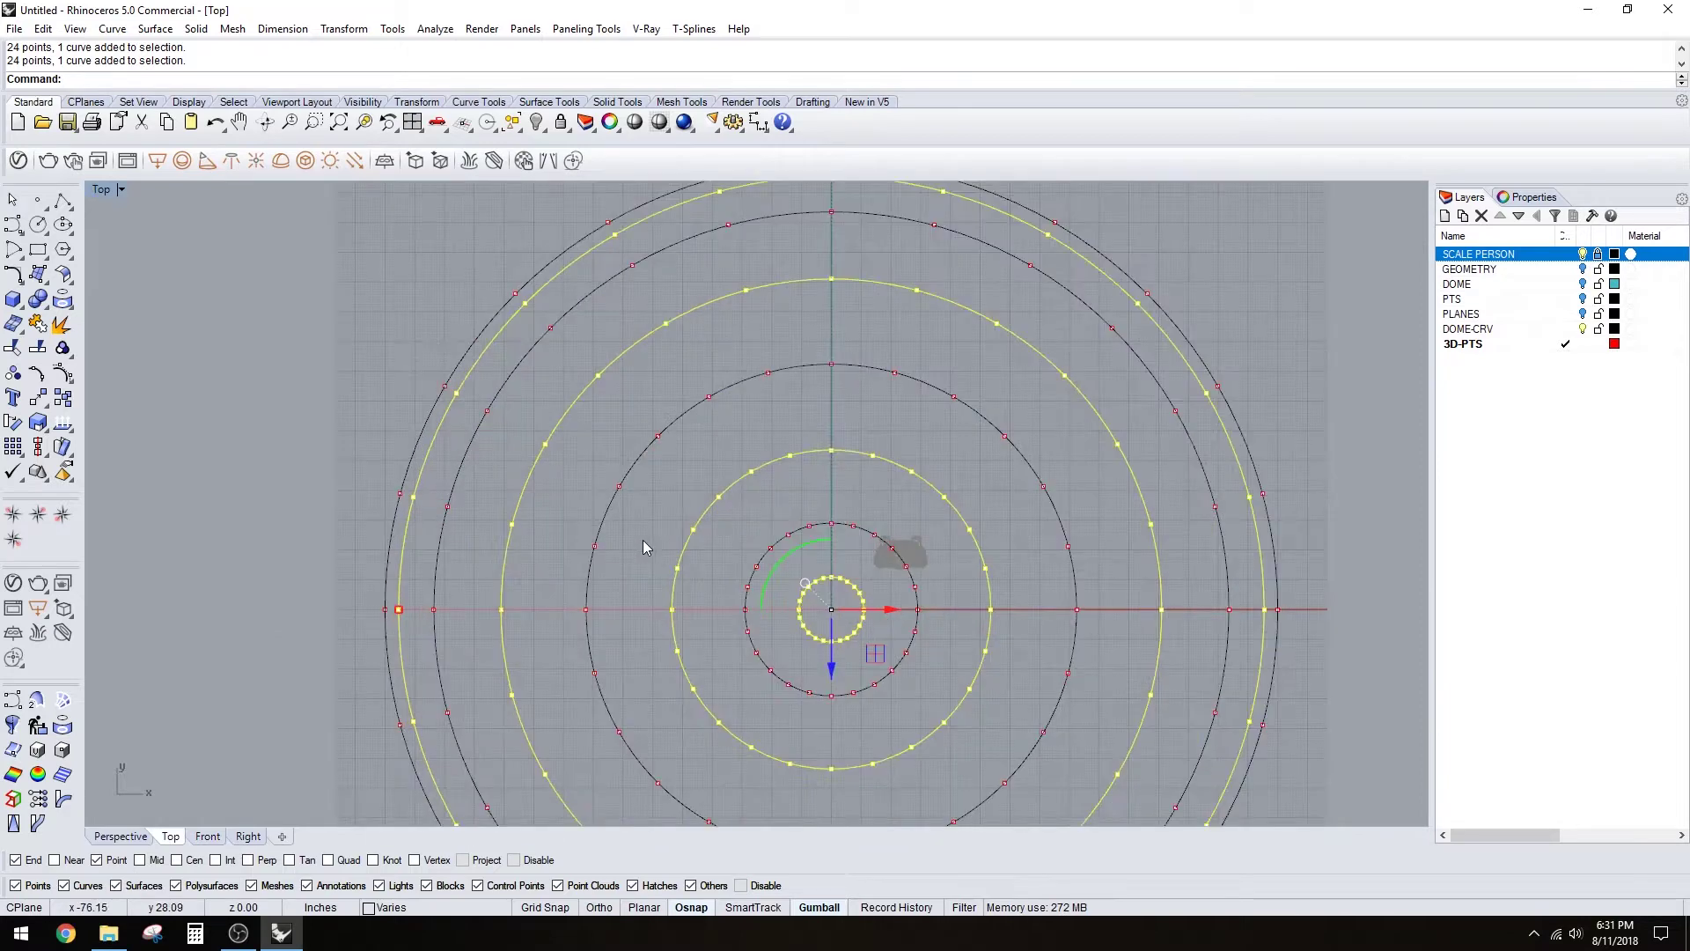
pyautogui.click(61, 203)
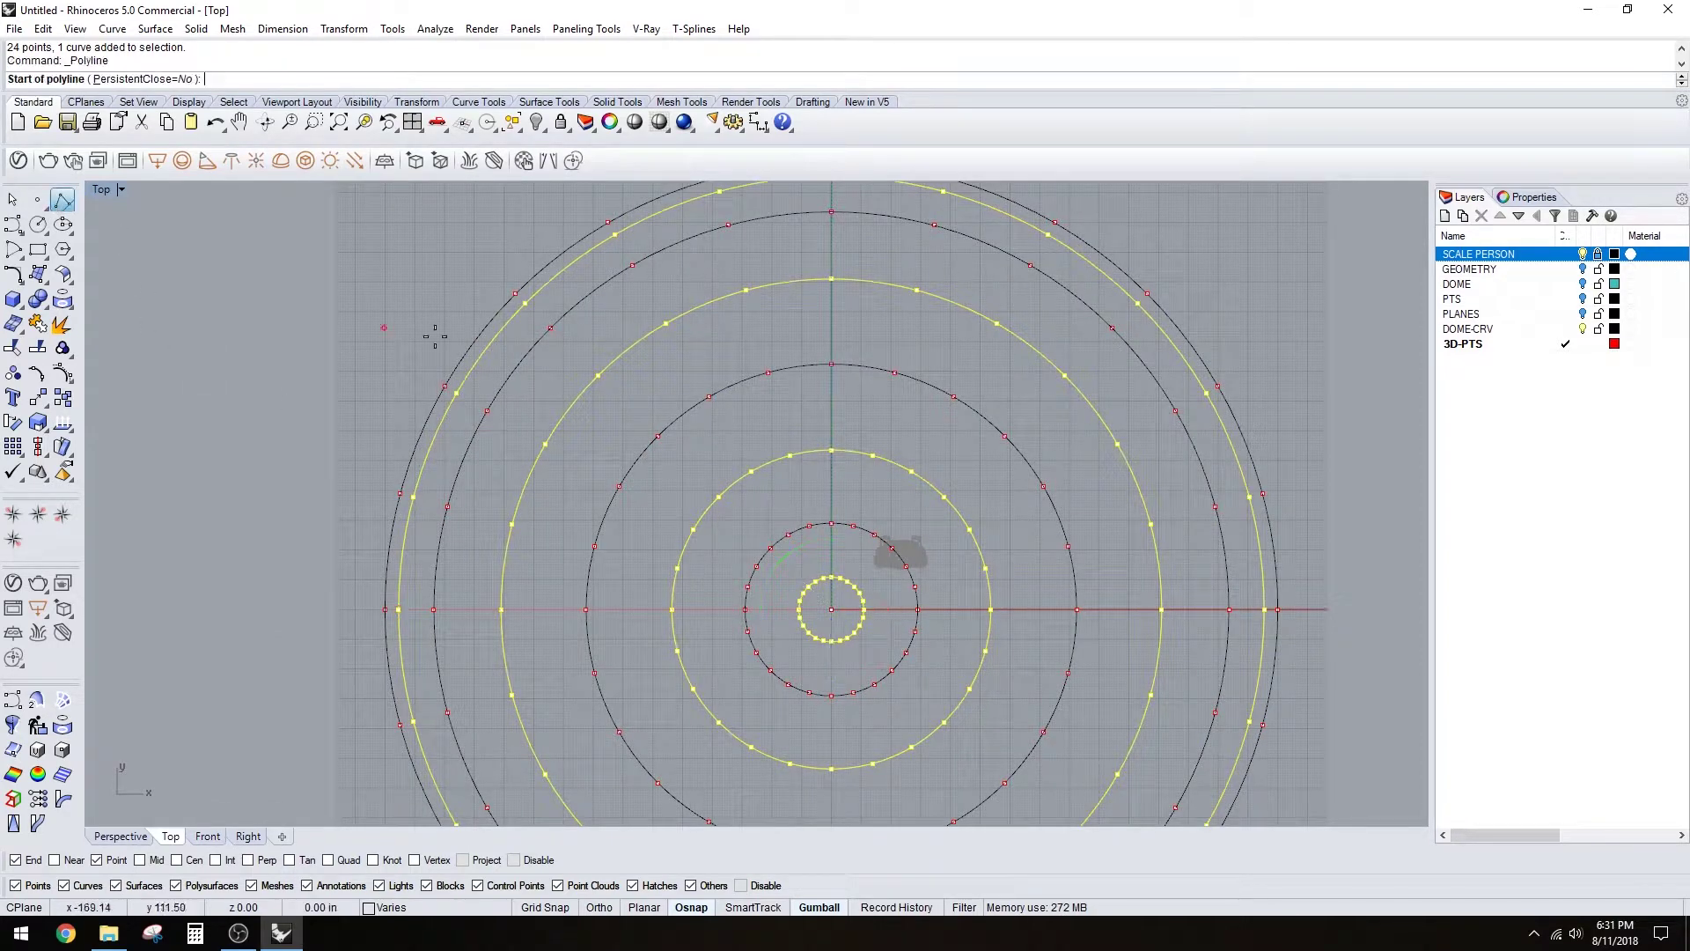
pyautogui.click(834, 365)
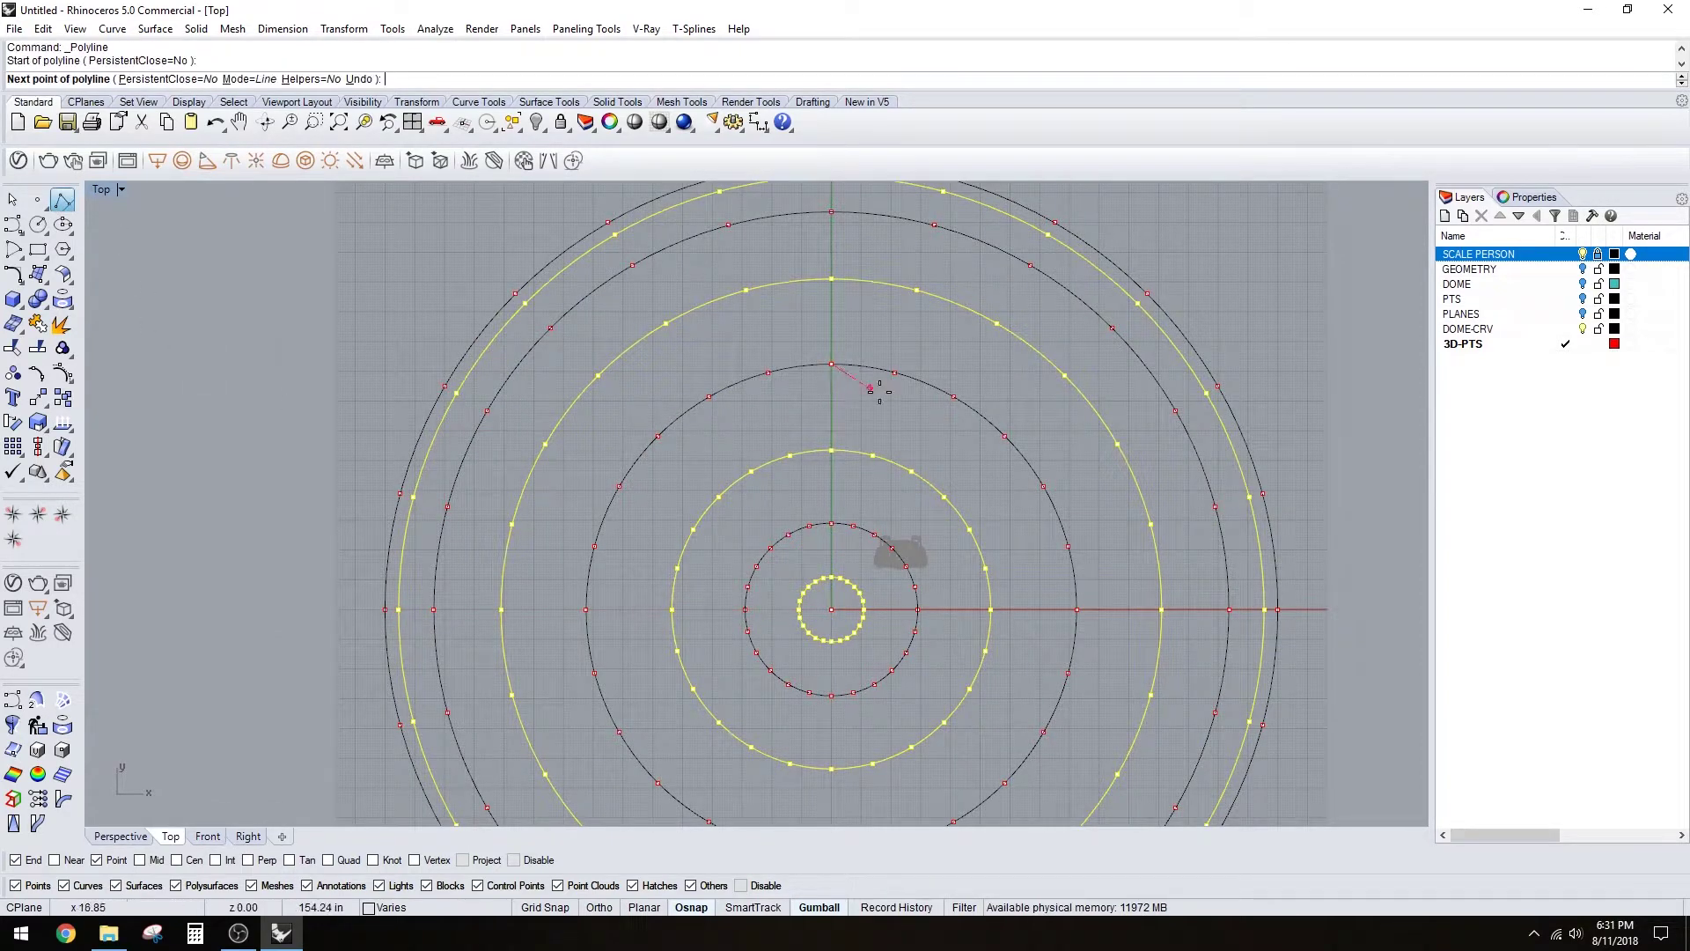
pyautogui.scroll(2, 880, 387)
pyautogui.press('Escape')
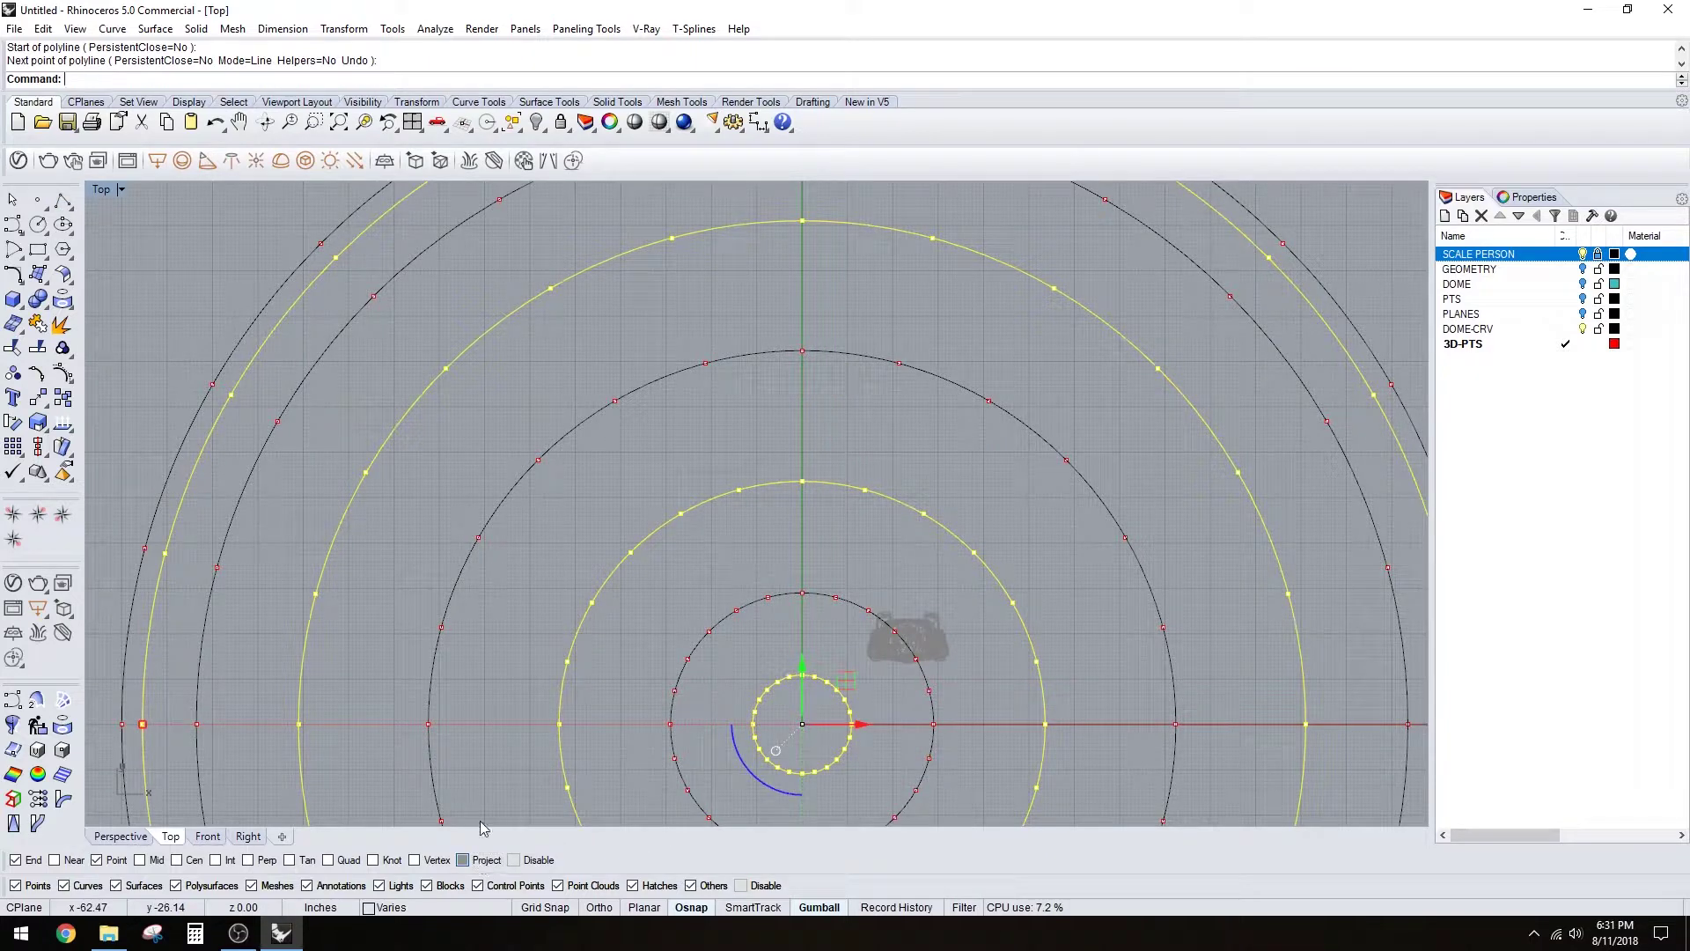
# - With the Project snap on, draw a single-segment polyline from the fifth ring's uppermost division point to the neighbouring point clockwise
pyautogui.press('Return')
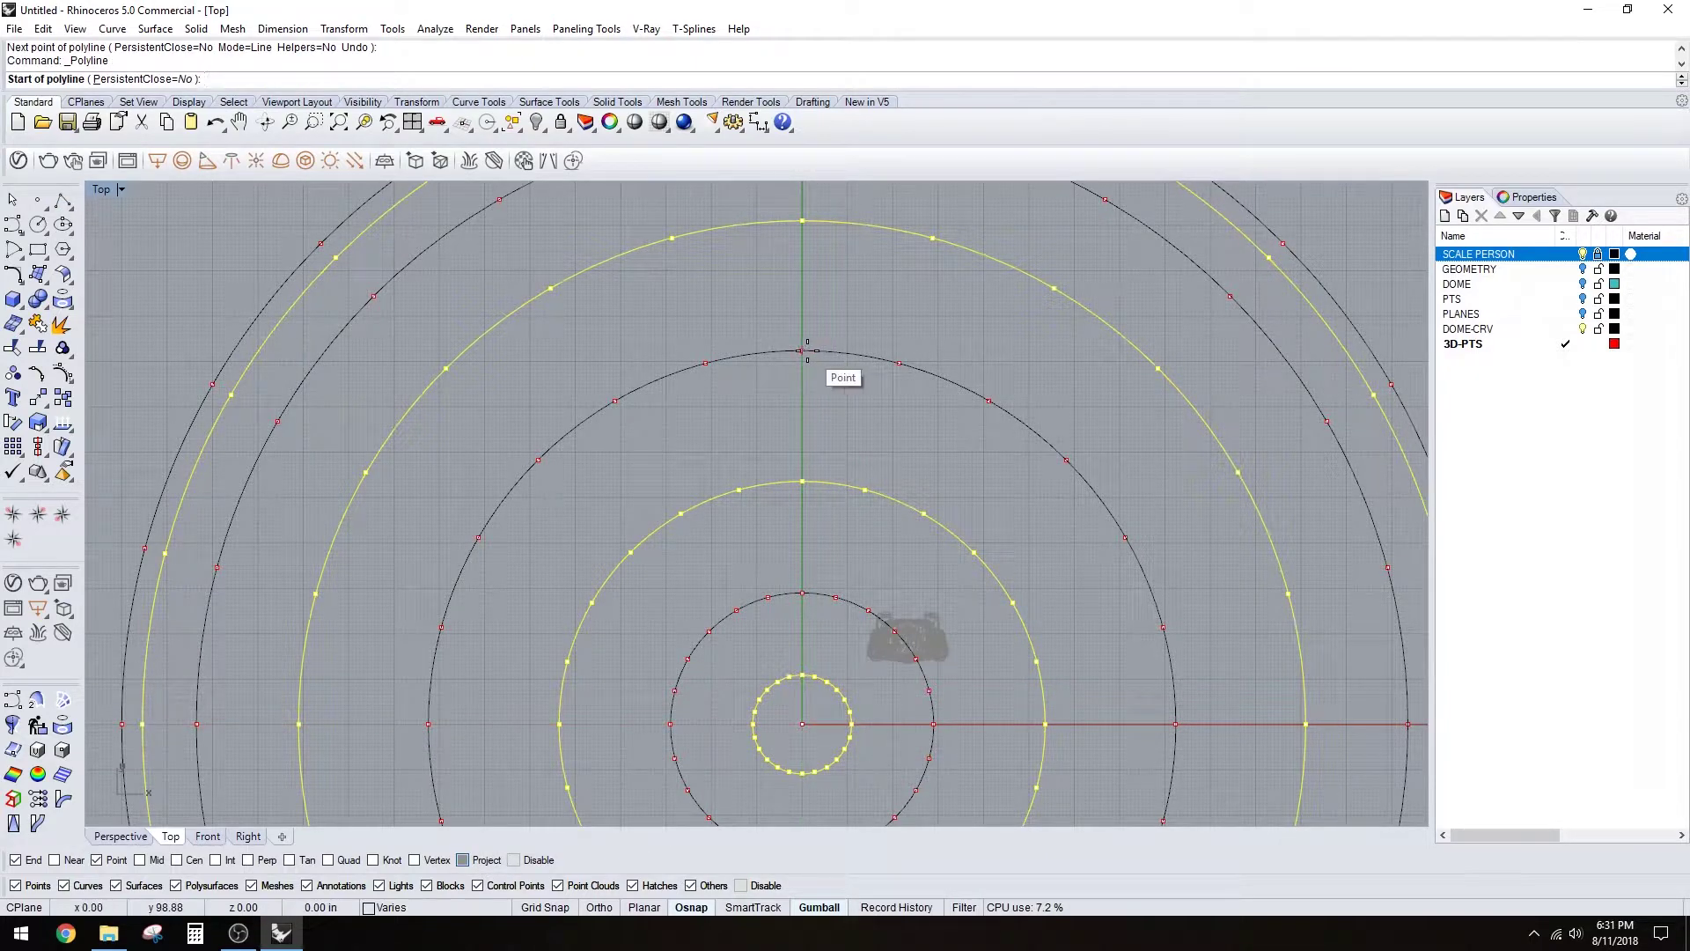
pyautogui.click(801, 351)
pyautogui.click(900, 363)
pyautogui.press('Return')
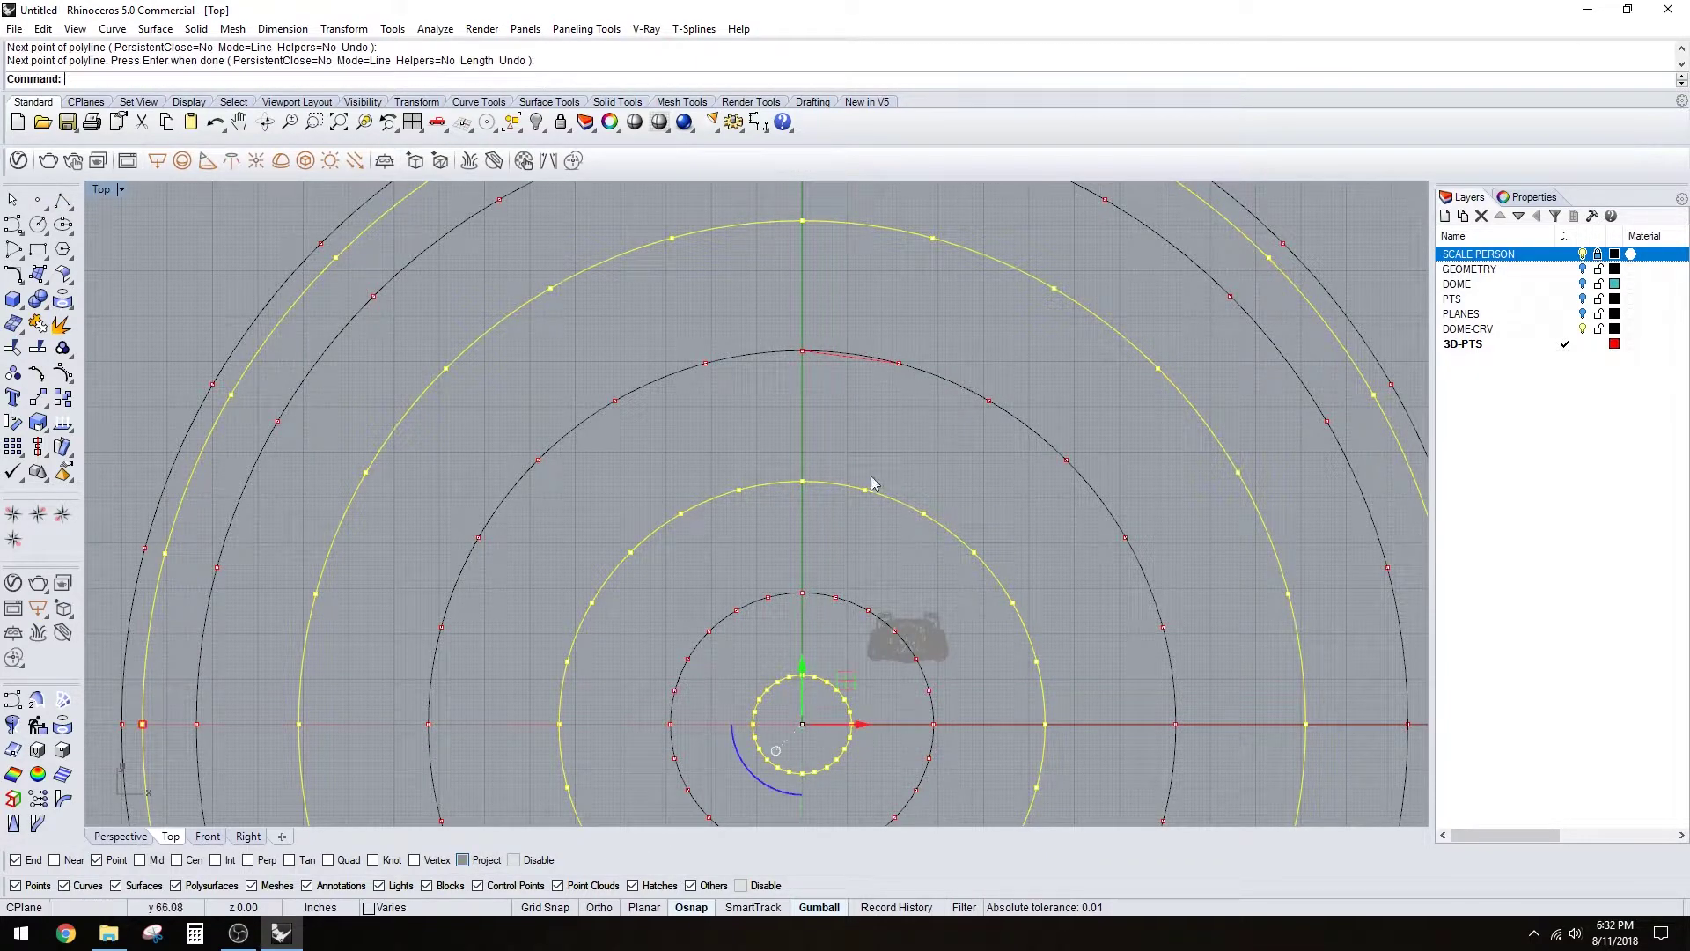
# - Try rotating the selected rings about their centre with Copy=Yes, using the Mid snap on the short polyline, and undo the rotation
pyautogui.write('Rotate')
pyautogui.press('Return')
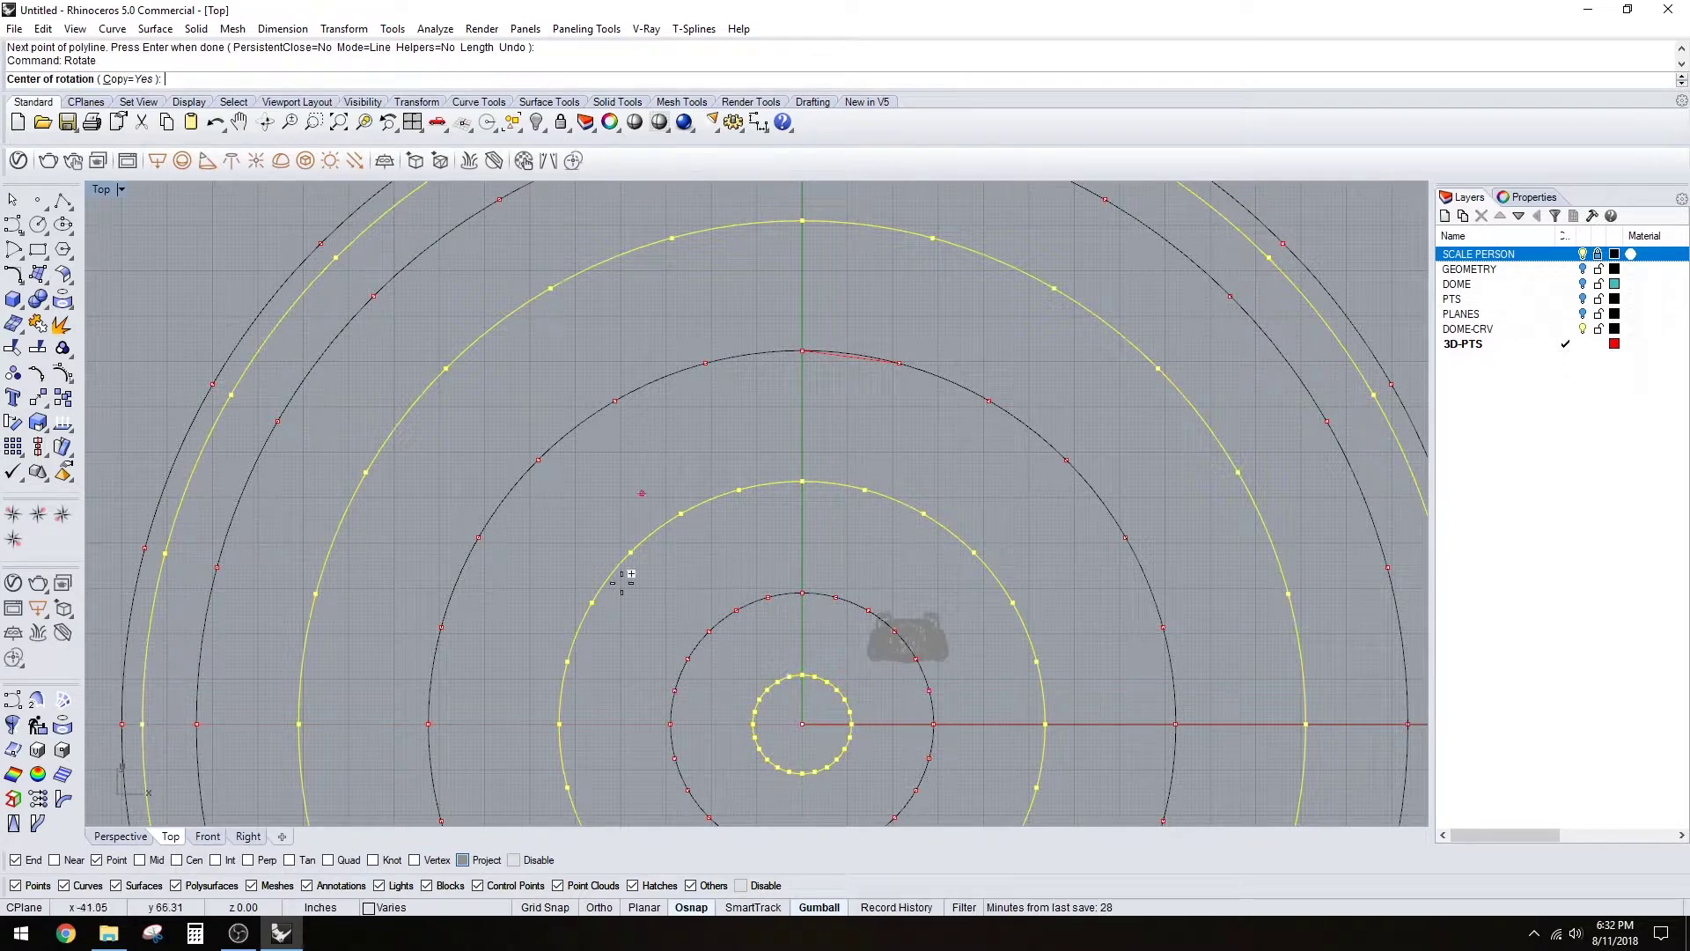
pyautogui.click(802, 723)
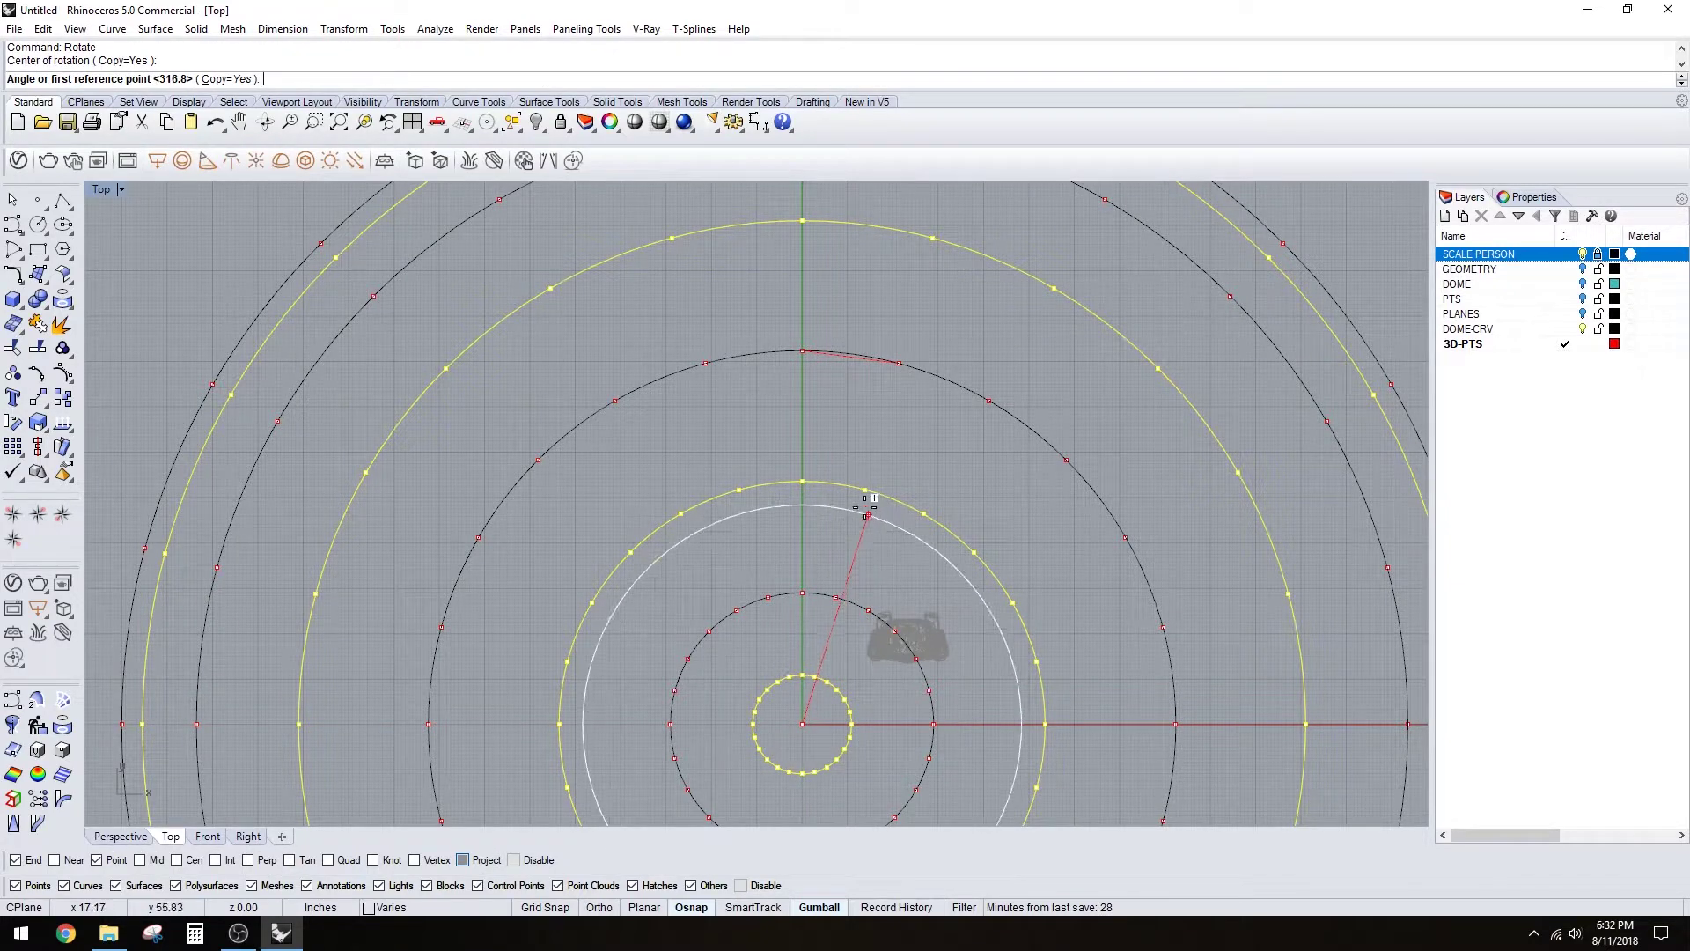
pyautogui.scroll(2, 828, 464)
pyautogui.click(838, 503)
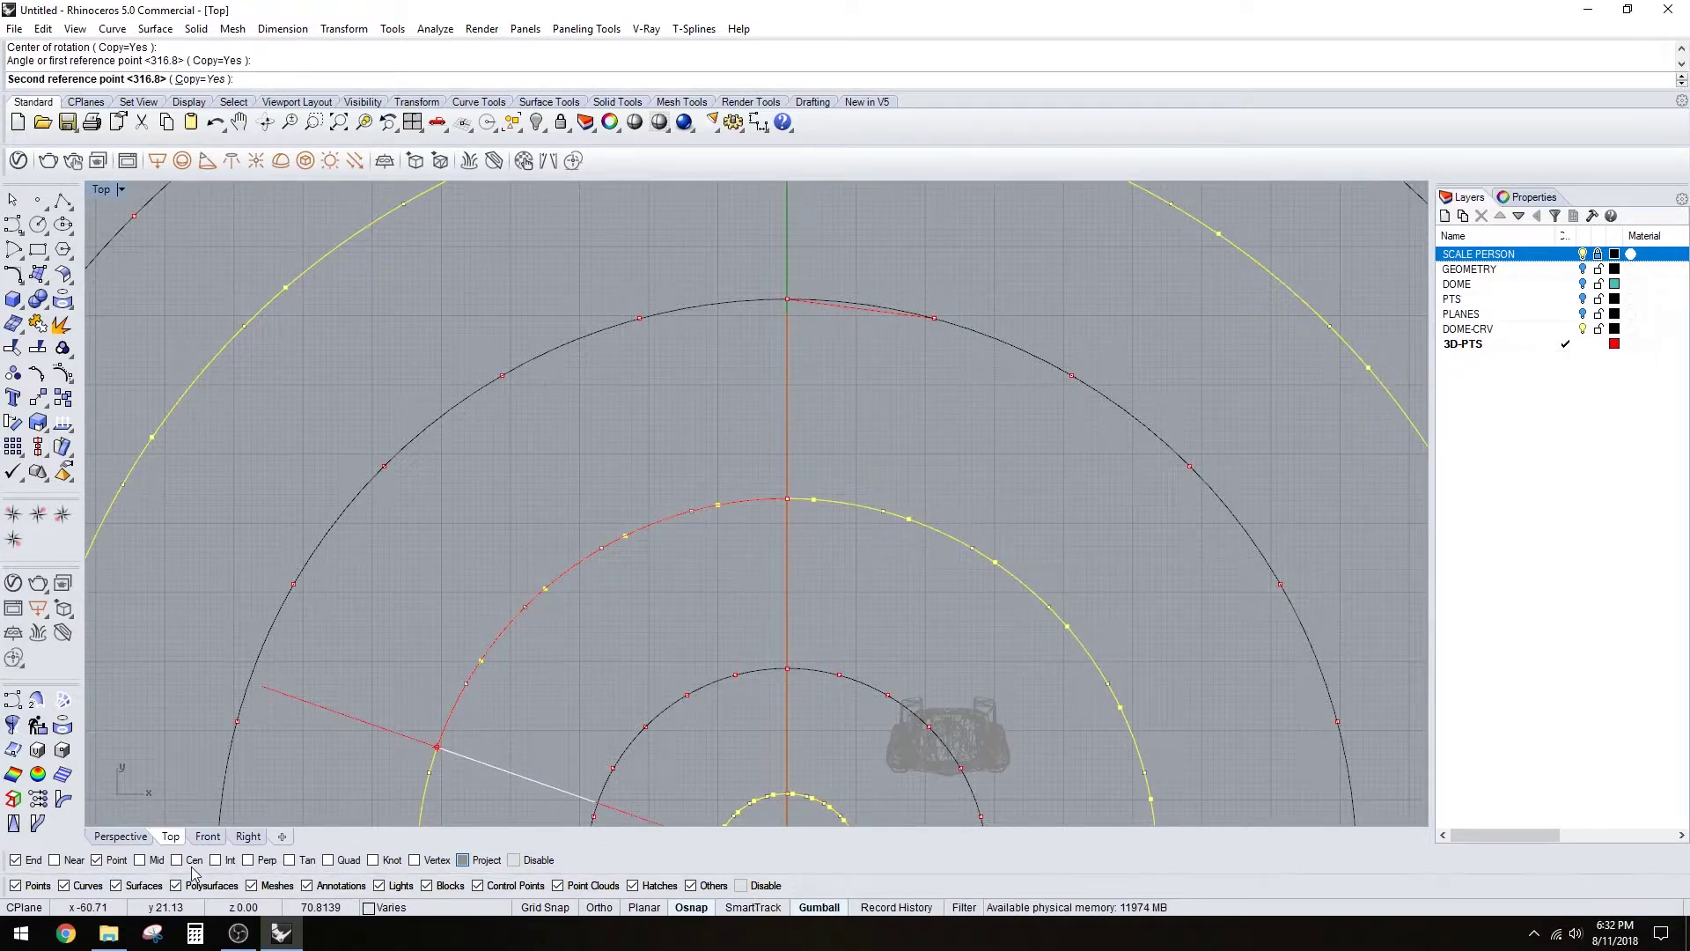
pyautogui.click(139, 860)
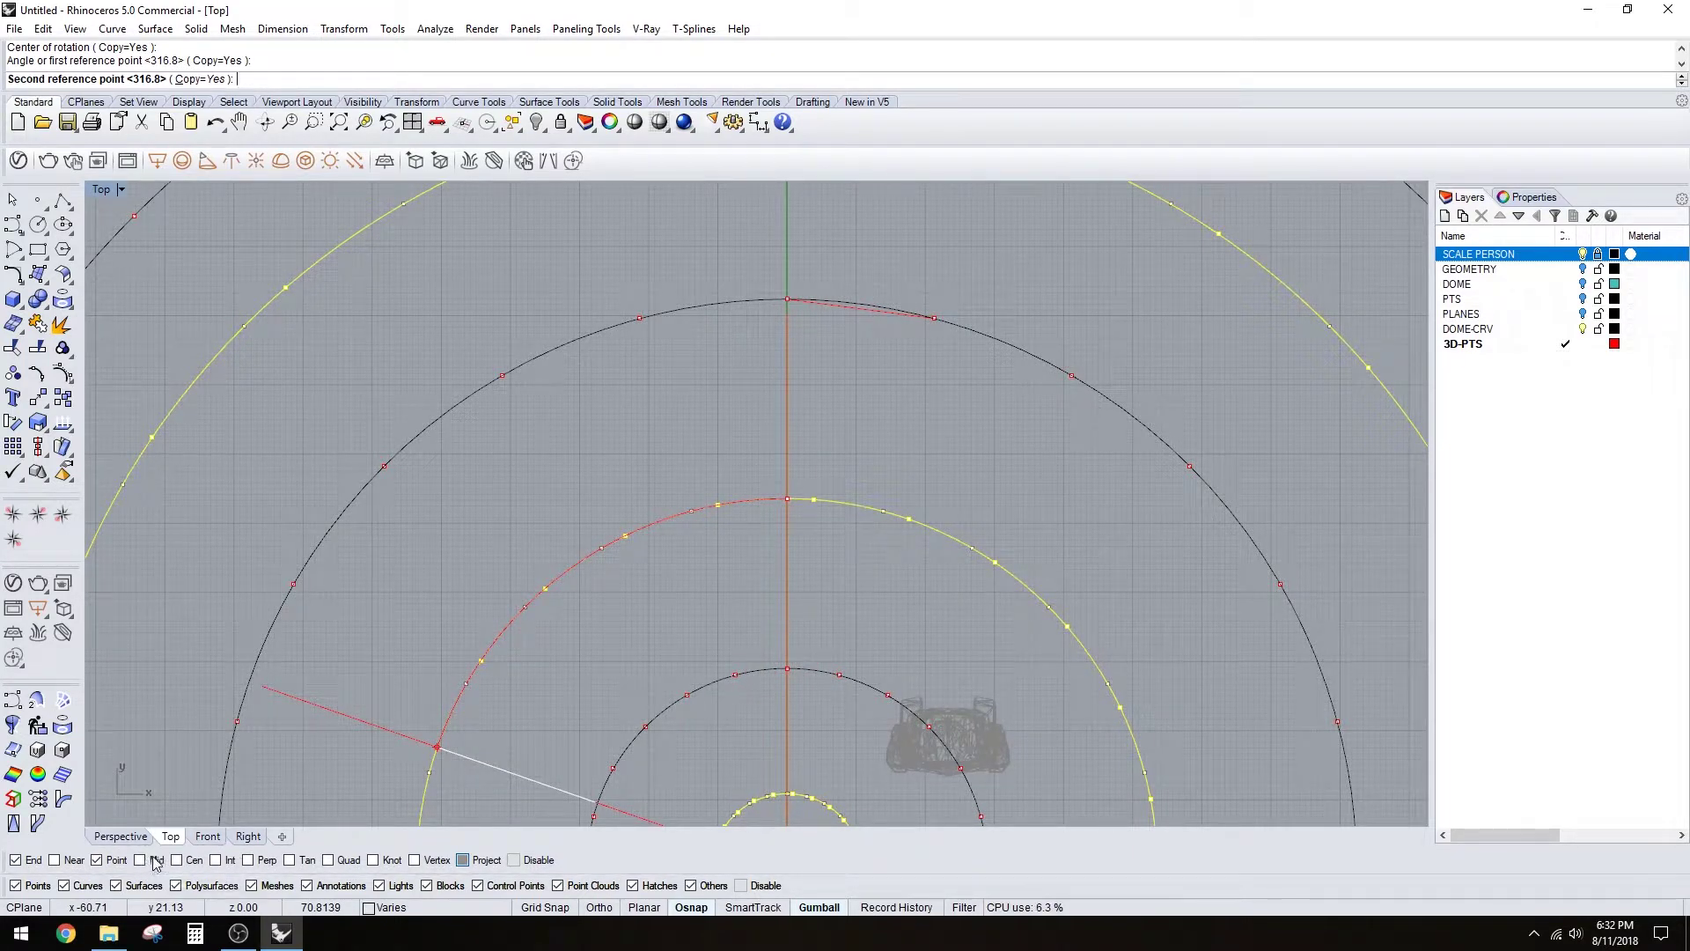
pyautogui.click(875, 302)
pyautogui.press('Return')
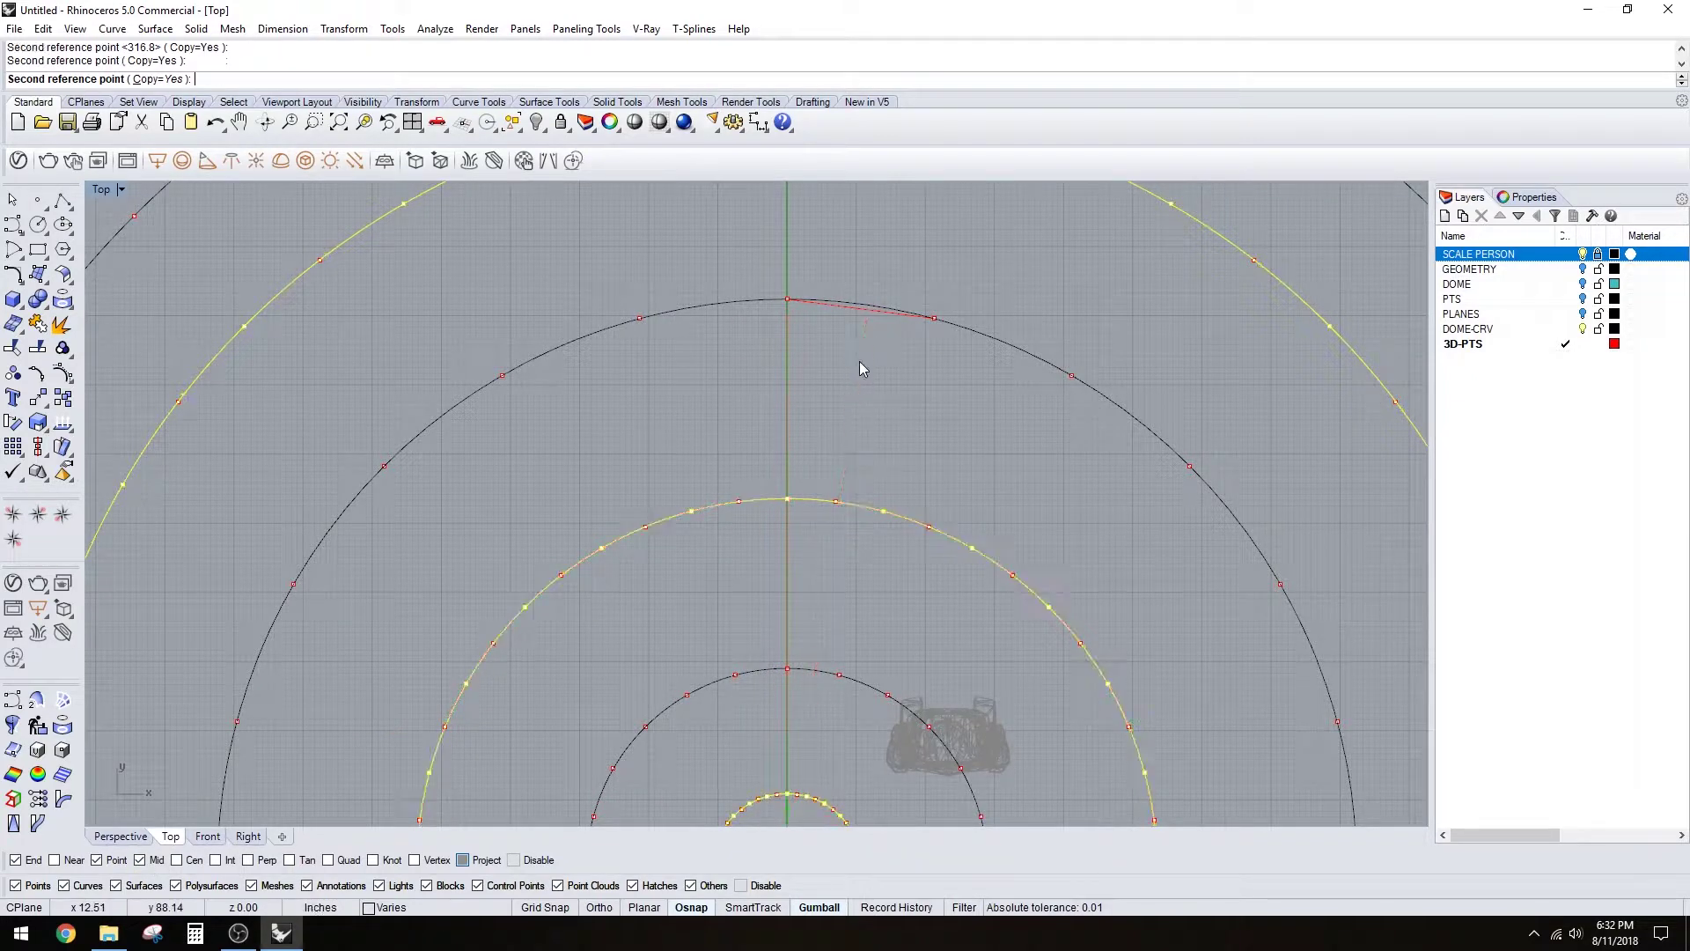
pyautogui.hotkey('ctrl', 'z')
# - Rotate the selected rings about their centre with Copy=No, from the sixth ring's uppermost point to the short polyline's midpoint
pyautogui.press('Return')
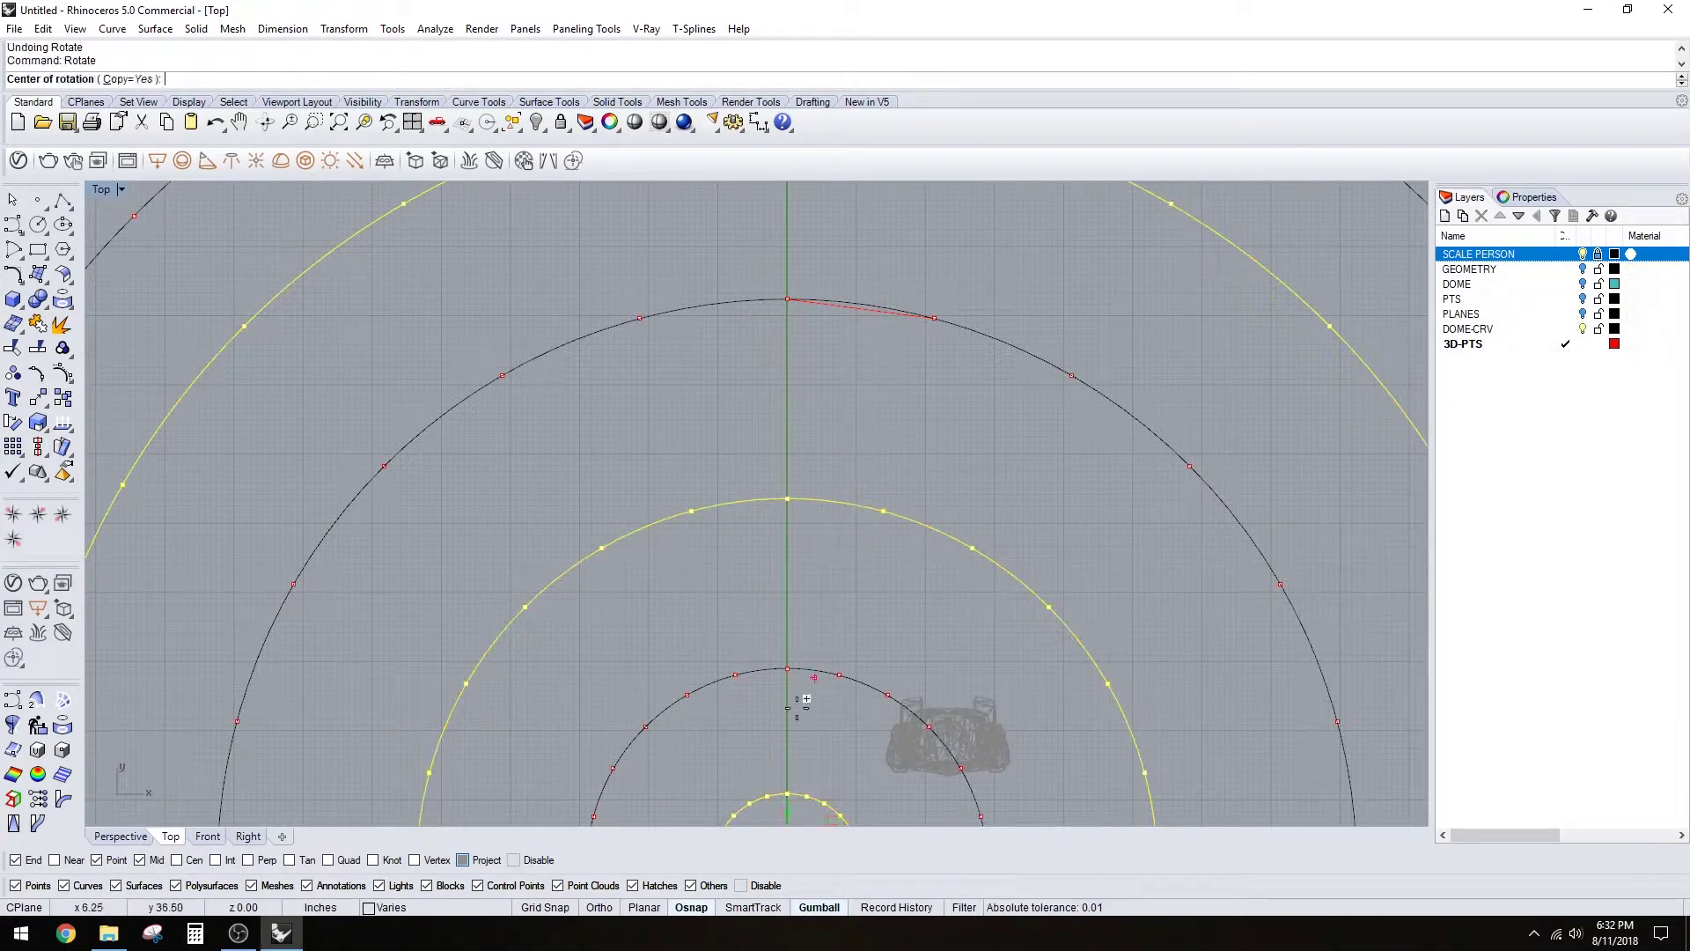
pyautogui.scroll(-1, 836, 695)
pyautogui.moveTo(841, 701); pyautogui.dragTo(833, 600, button='right')
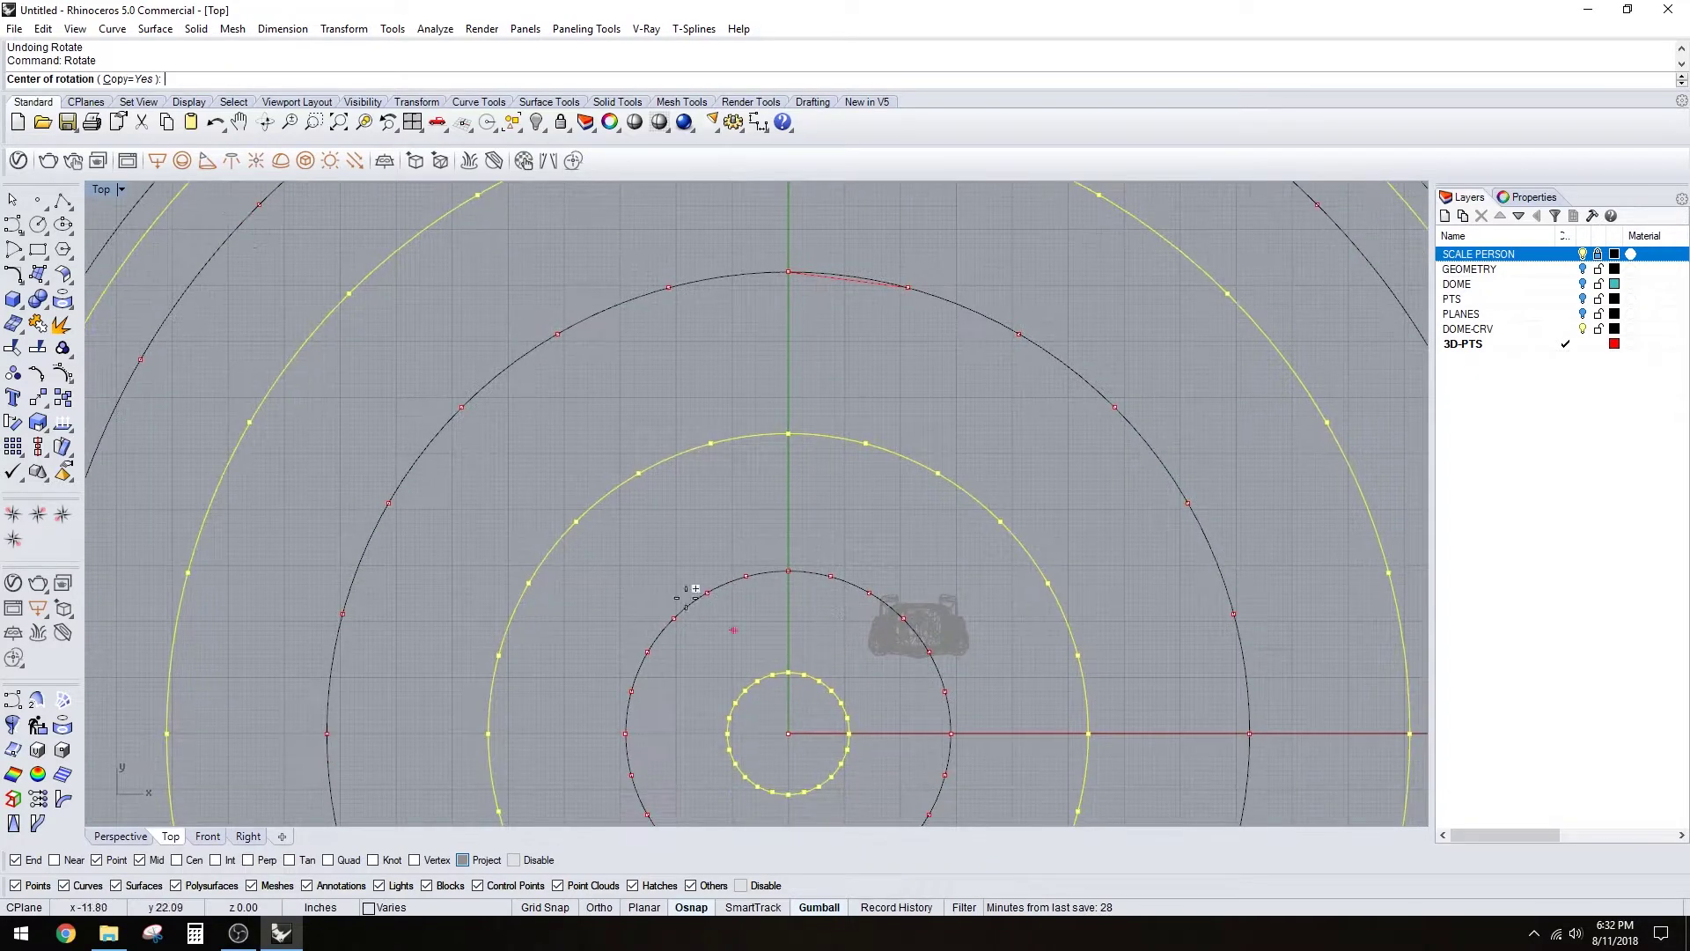
pyautogui.click(132, 78)
pyautogui.click(803, 732)
pyautogui.scroll(3, 800, 366)
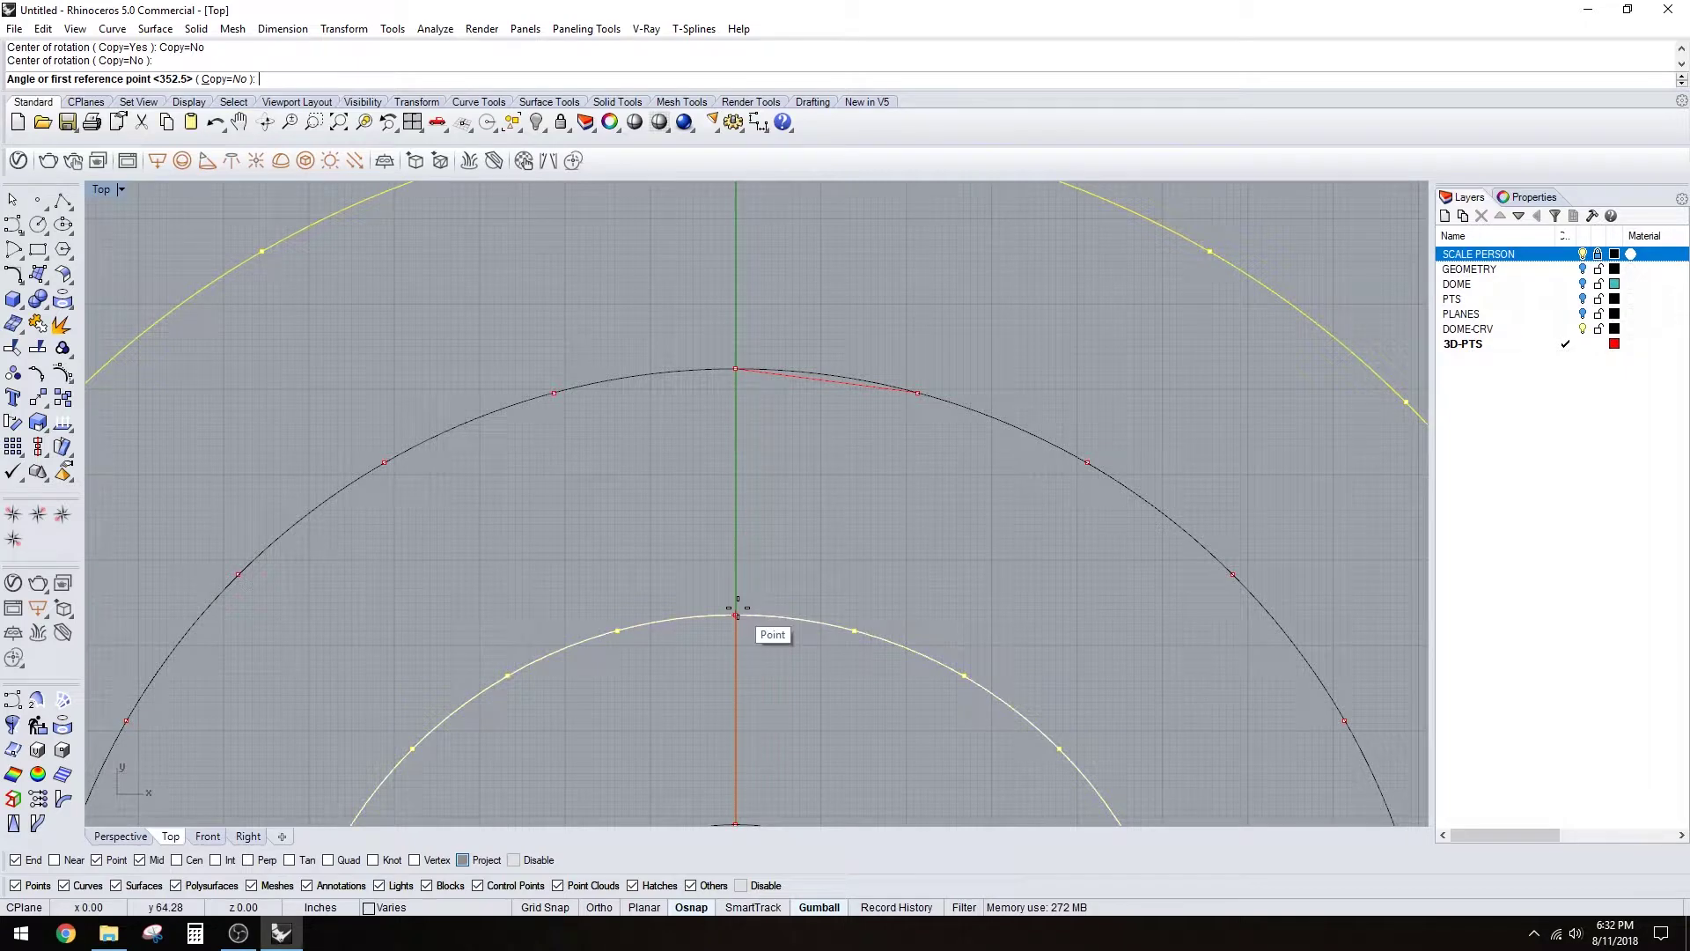
pyautogui.click(737, 607)
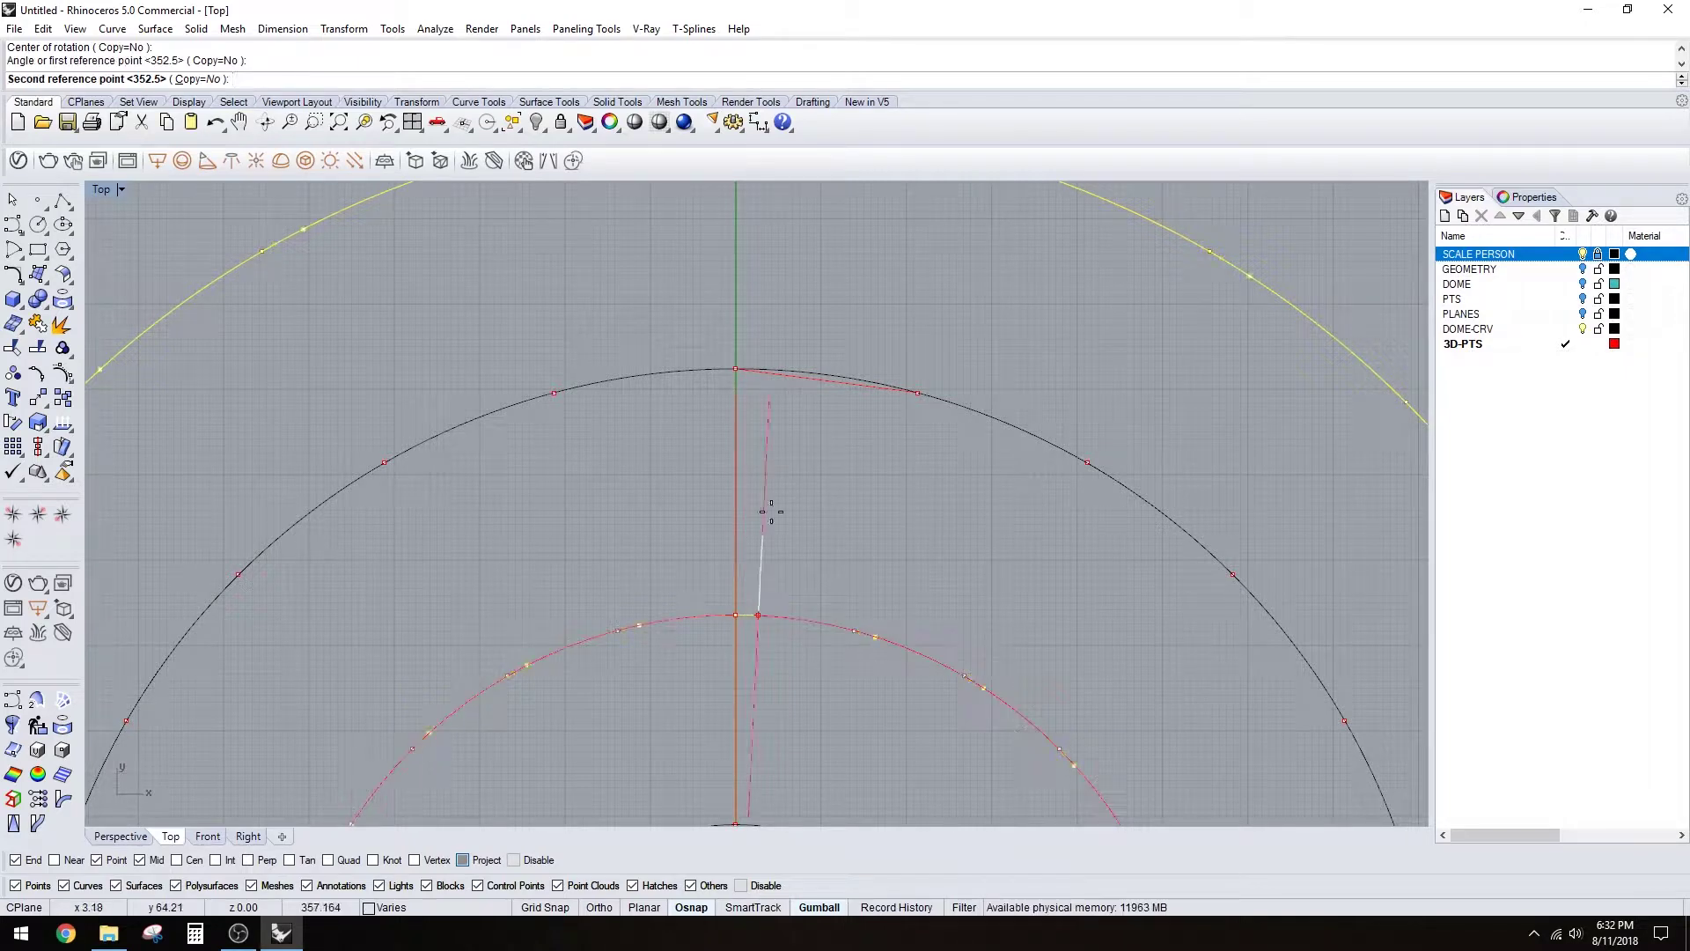
pyautogui.click(840, 385)
pyautogui.press('Escape')
# - Delete the short guide polyline from the fifth ring and maximize the Perspective viewport
pyautogui.click(842, 383)
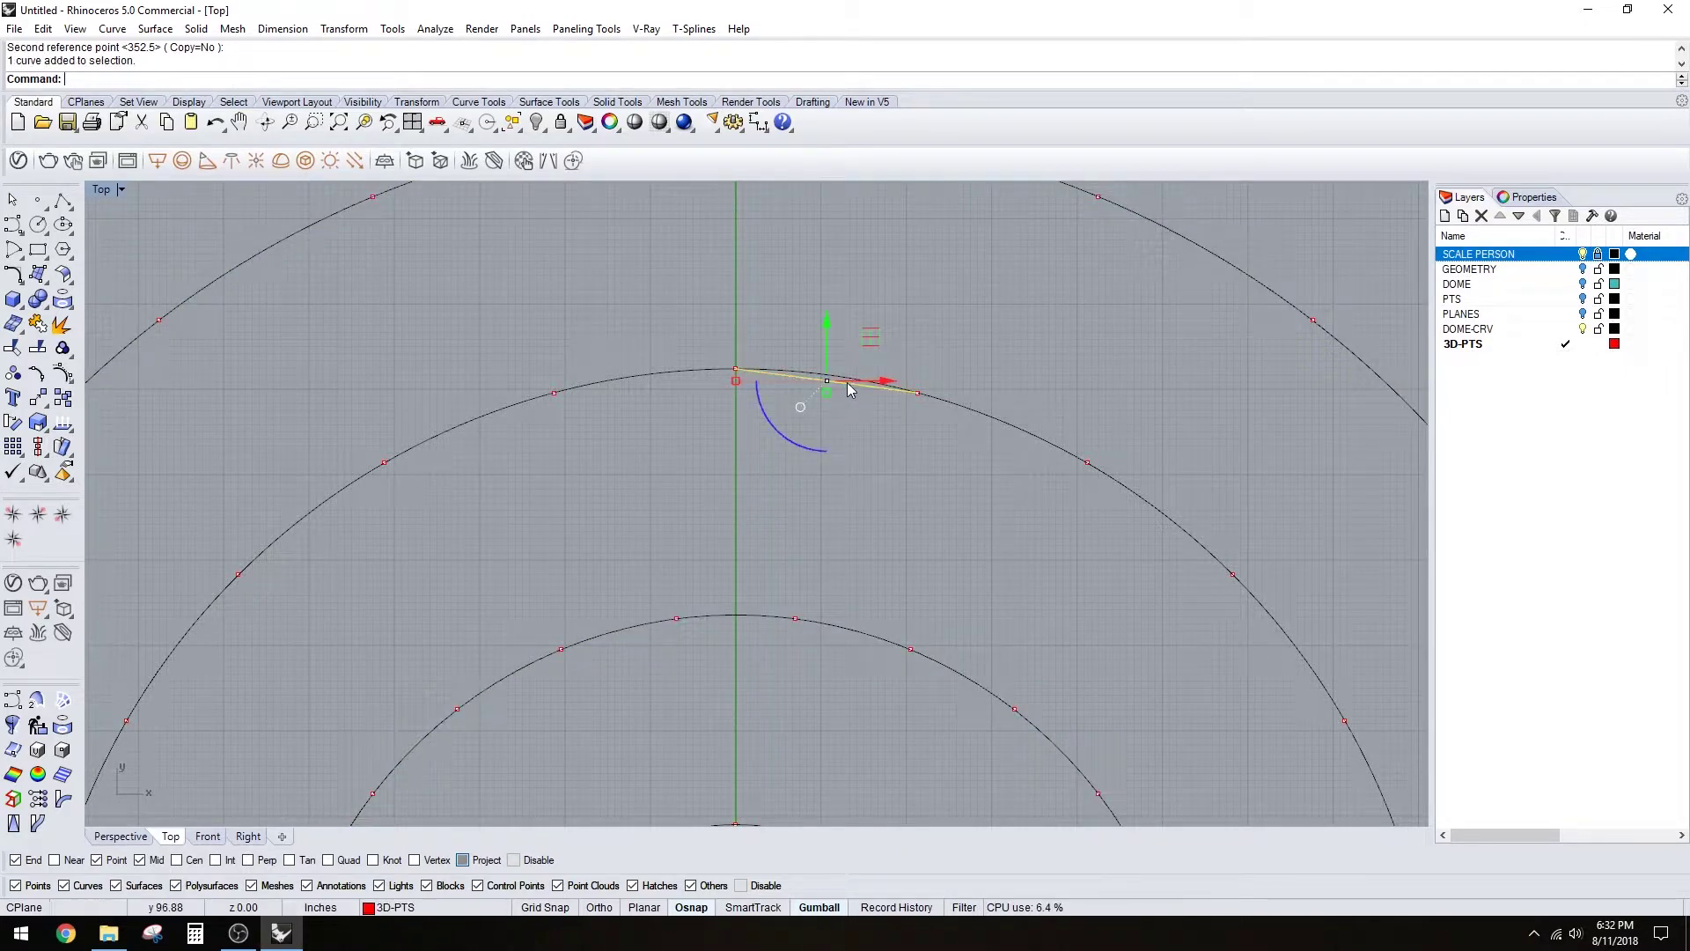
pyautogui.press('Delete')
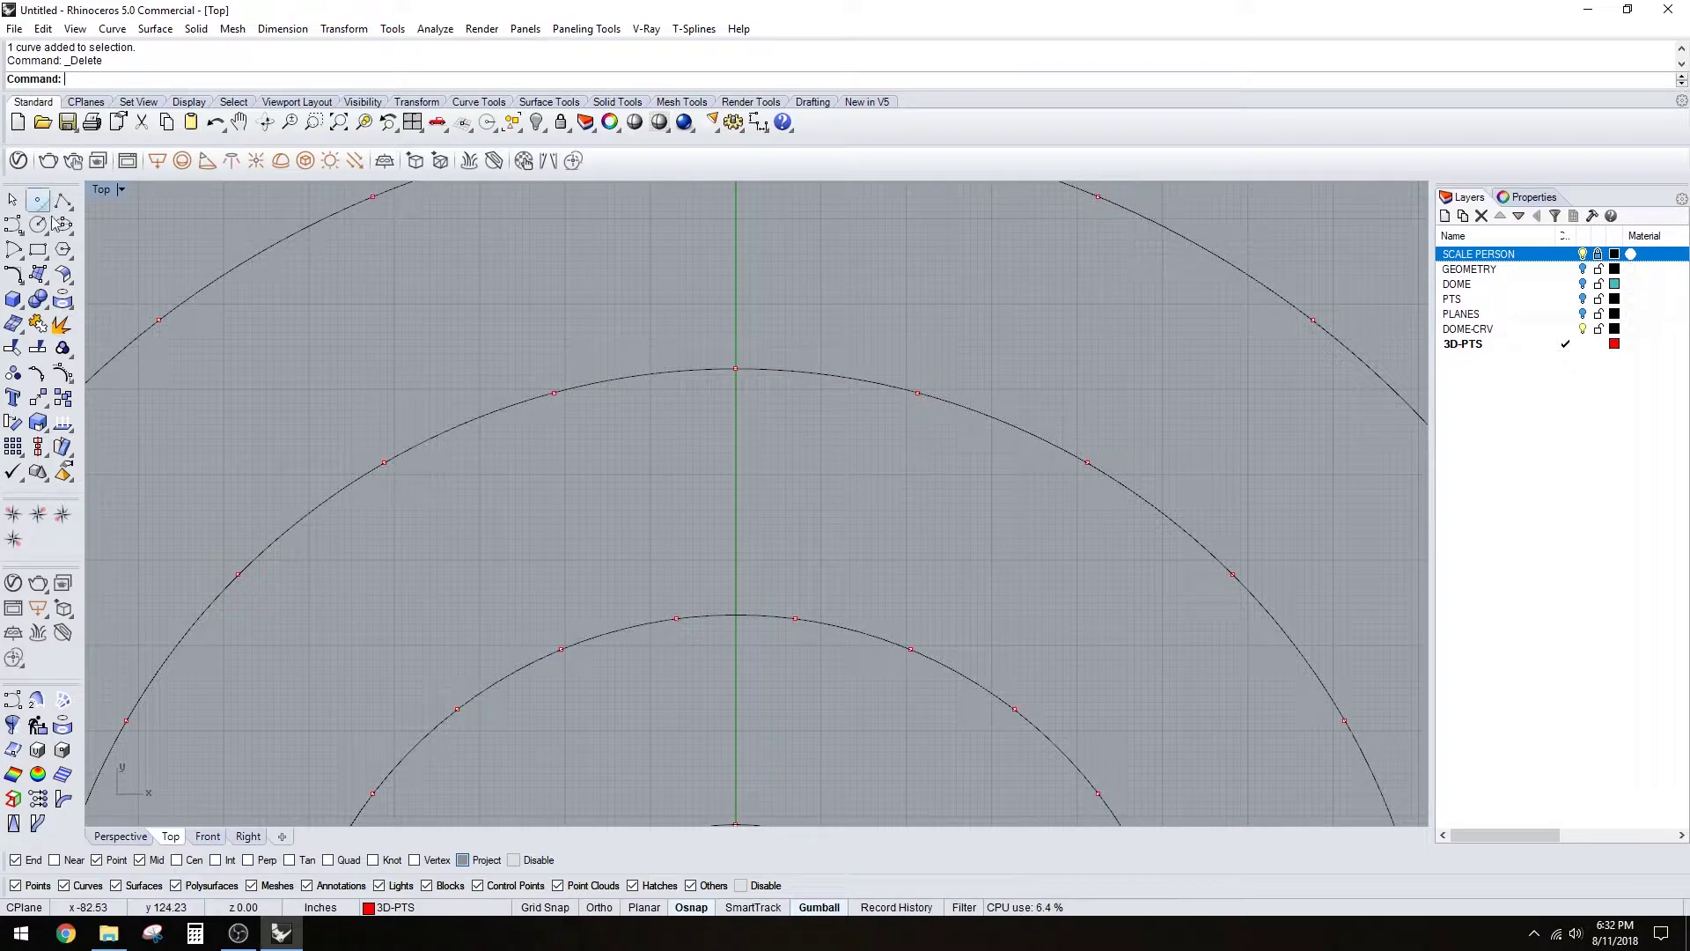
pyautogui.doubleClick(99, 191)
pyautogui.doubleClick(783, 192)
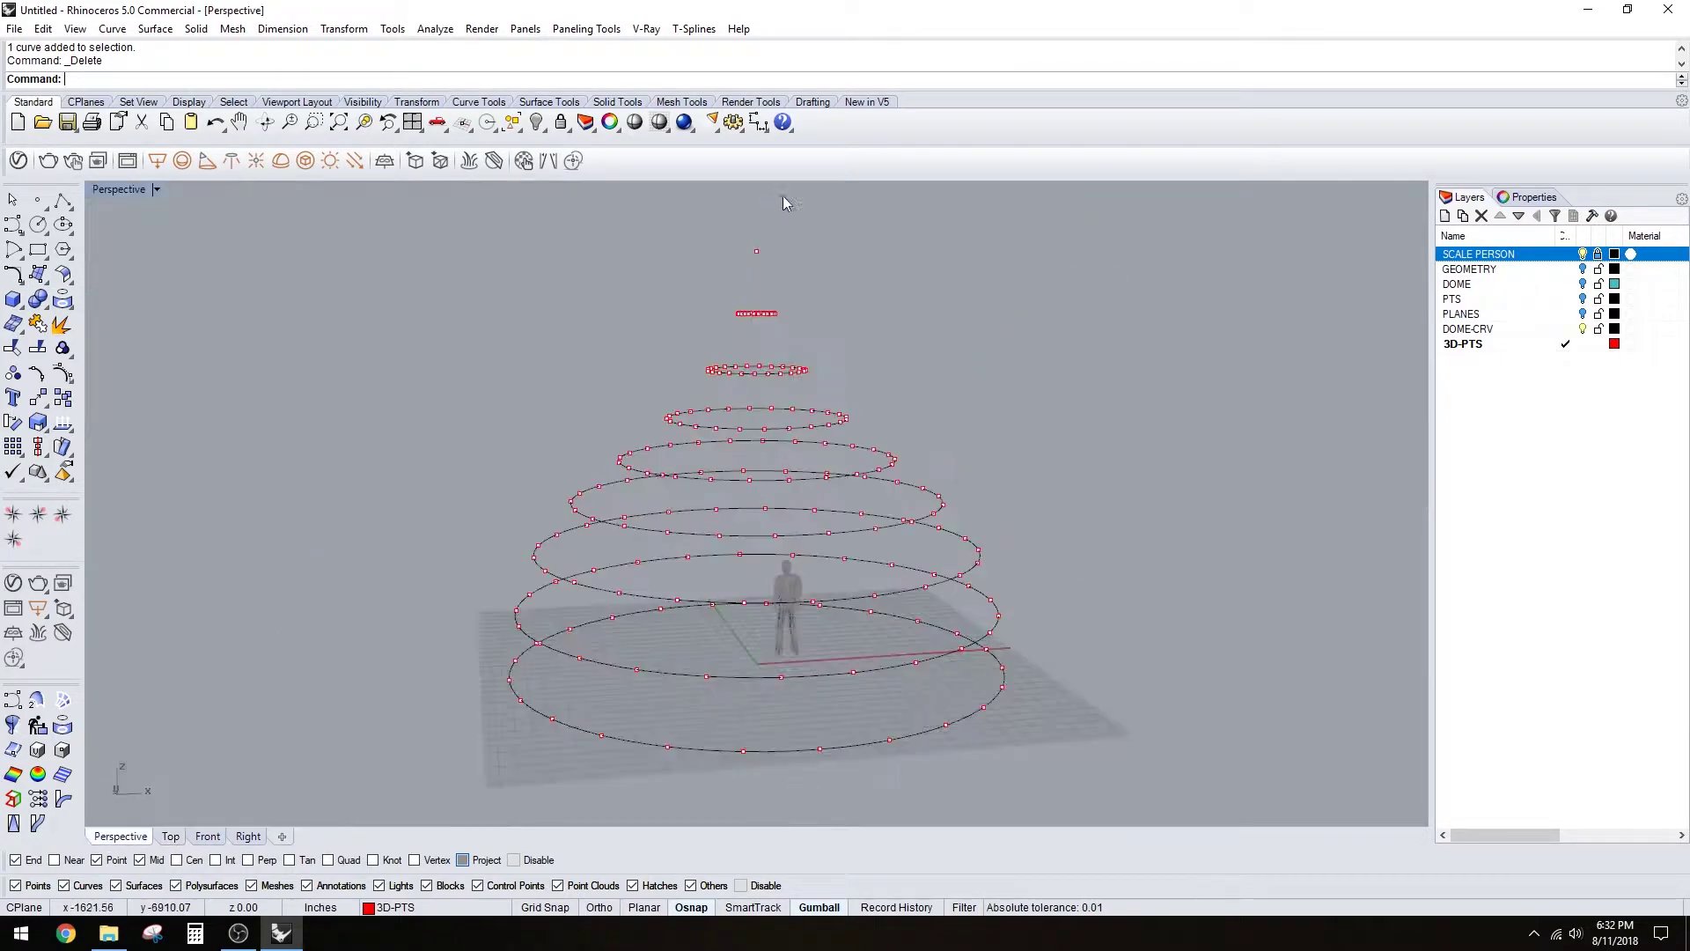
pyautogui.moveTo(696, 506); pyautogui.dragTo(845, 528, button='right')
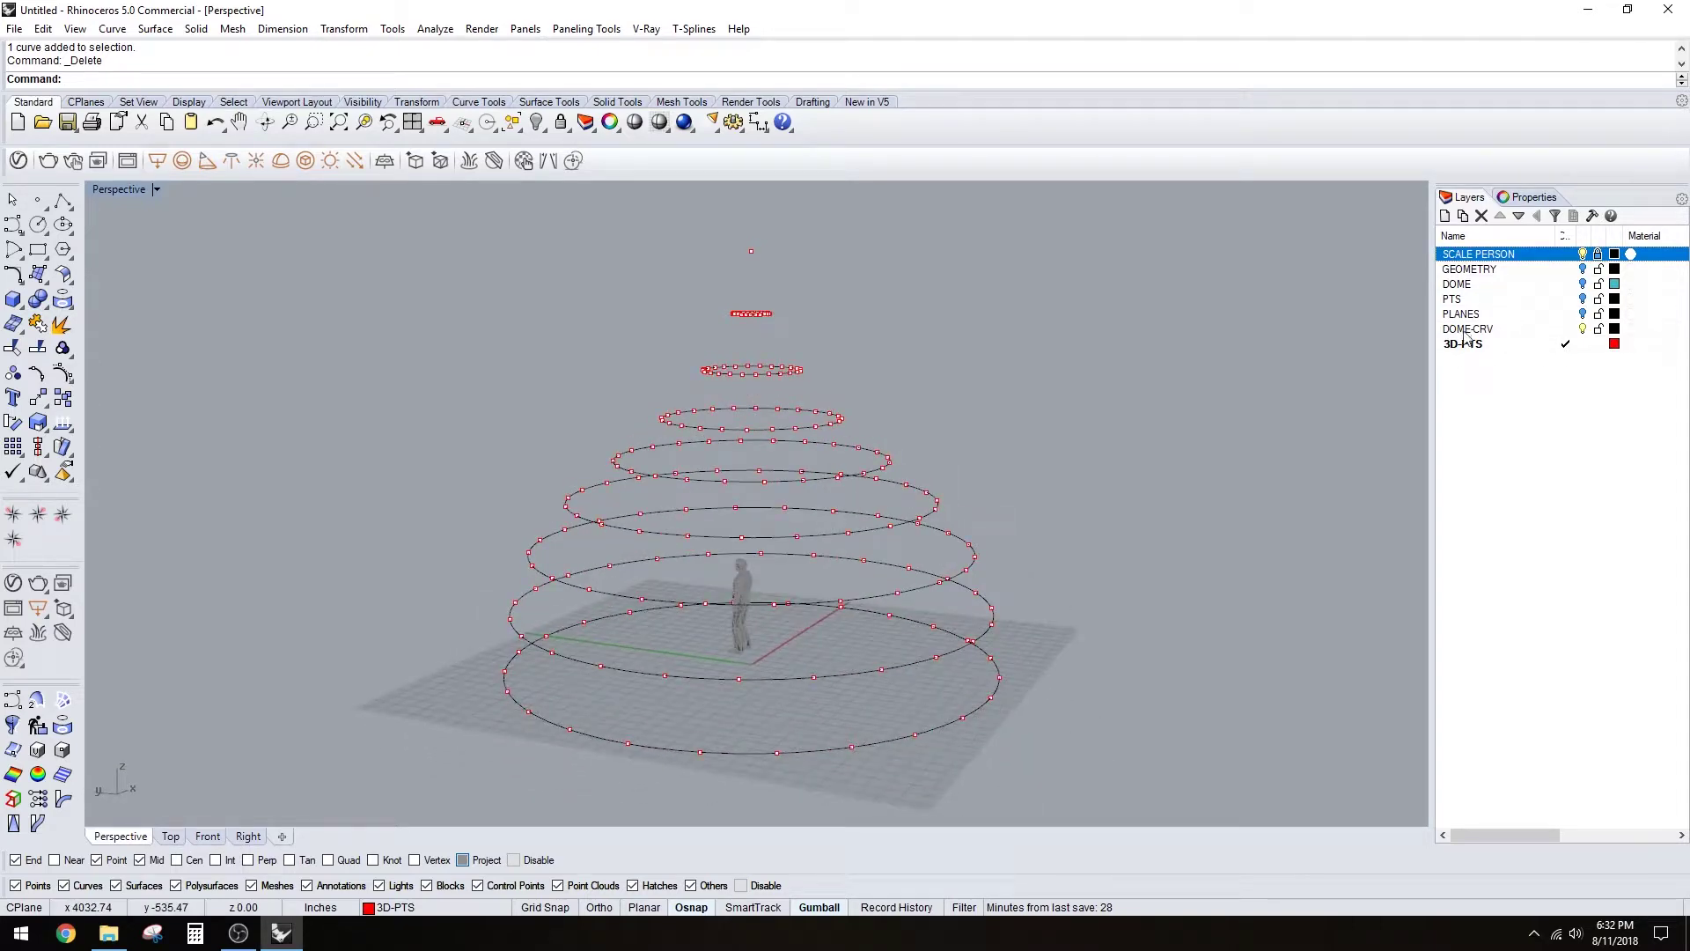
# - Create a layer named 3D-CRV after 3D-PTS, make it current and set its colour to Green
pyautogui.click(1461, 344)
pyautogui.click(1444, 216)
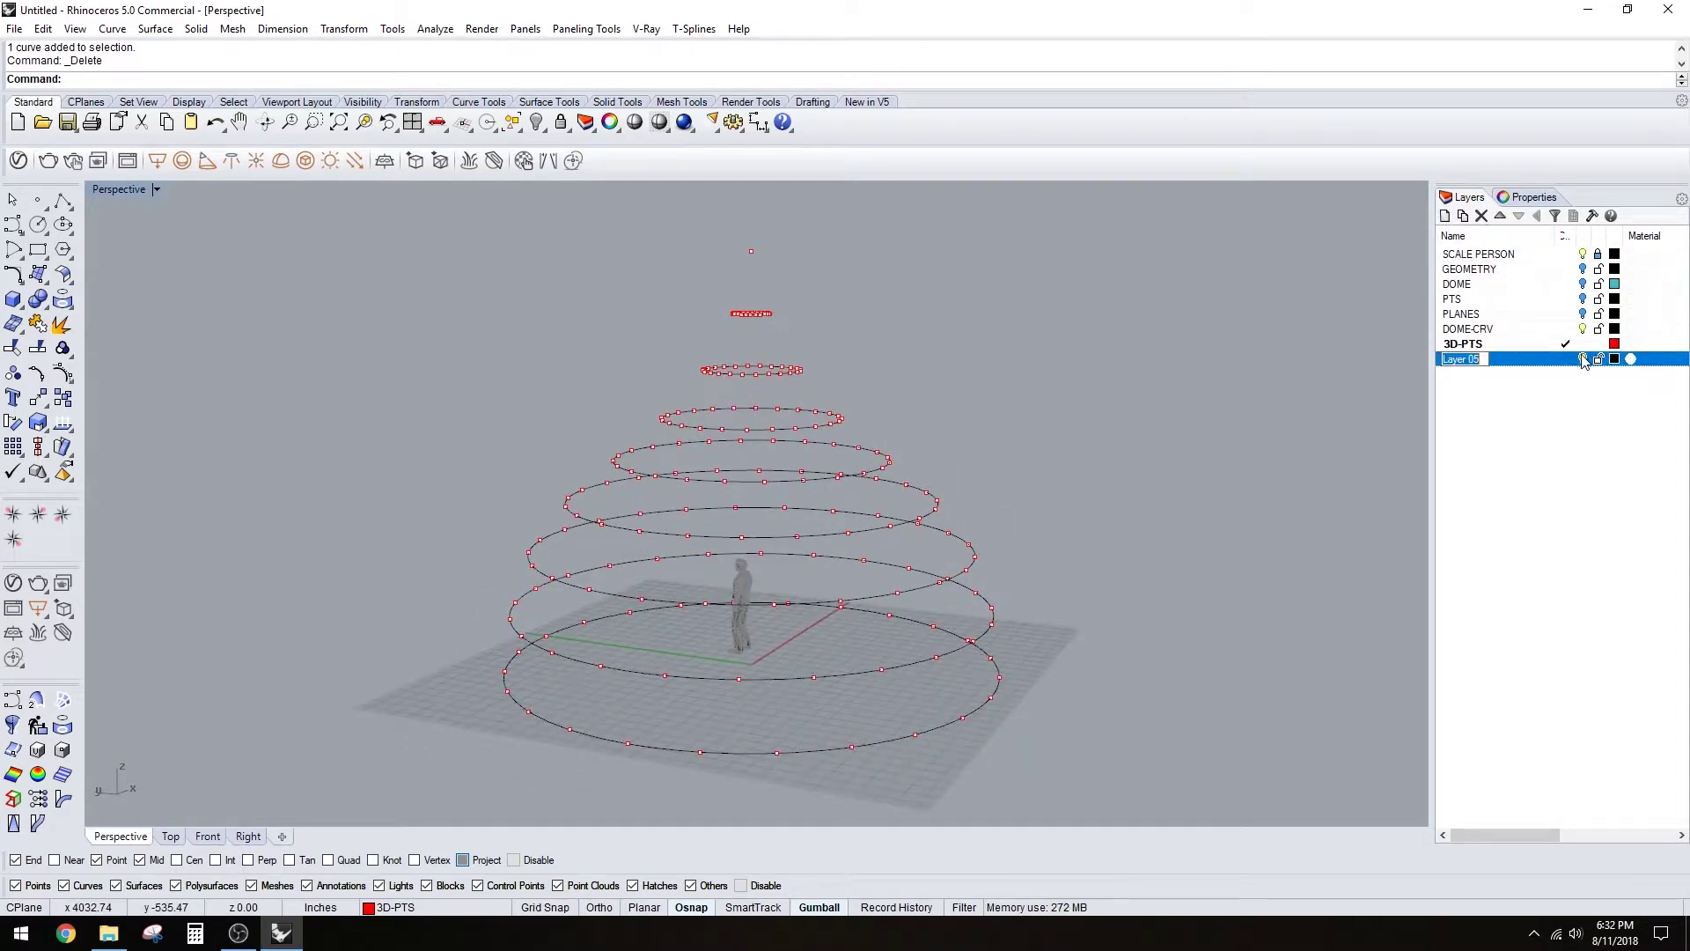
pyautogui.click(1565, 359)
pyautogui.click(1478, 364)
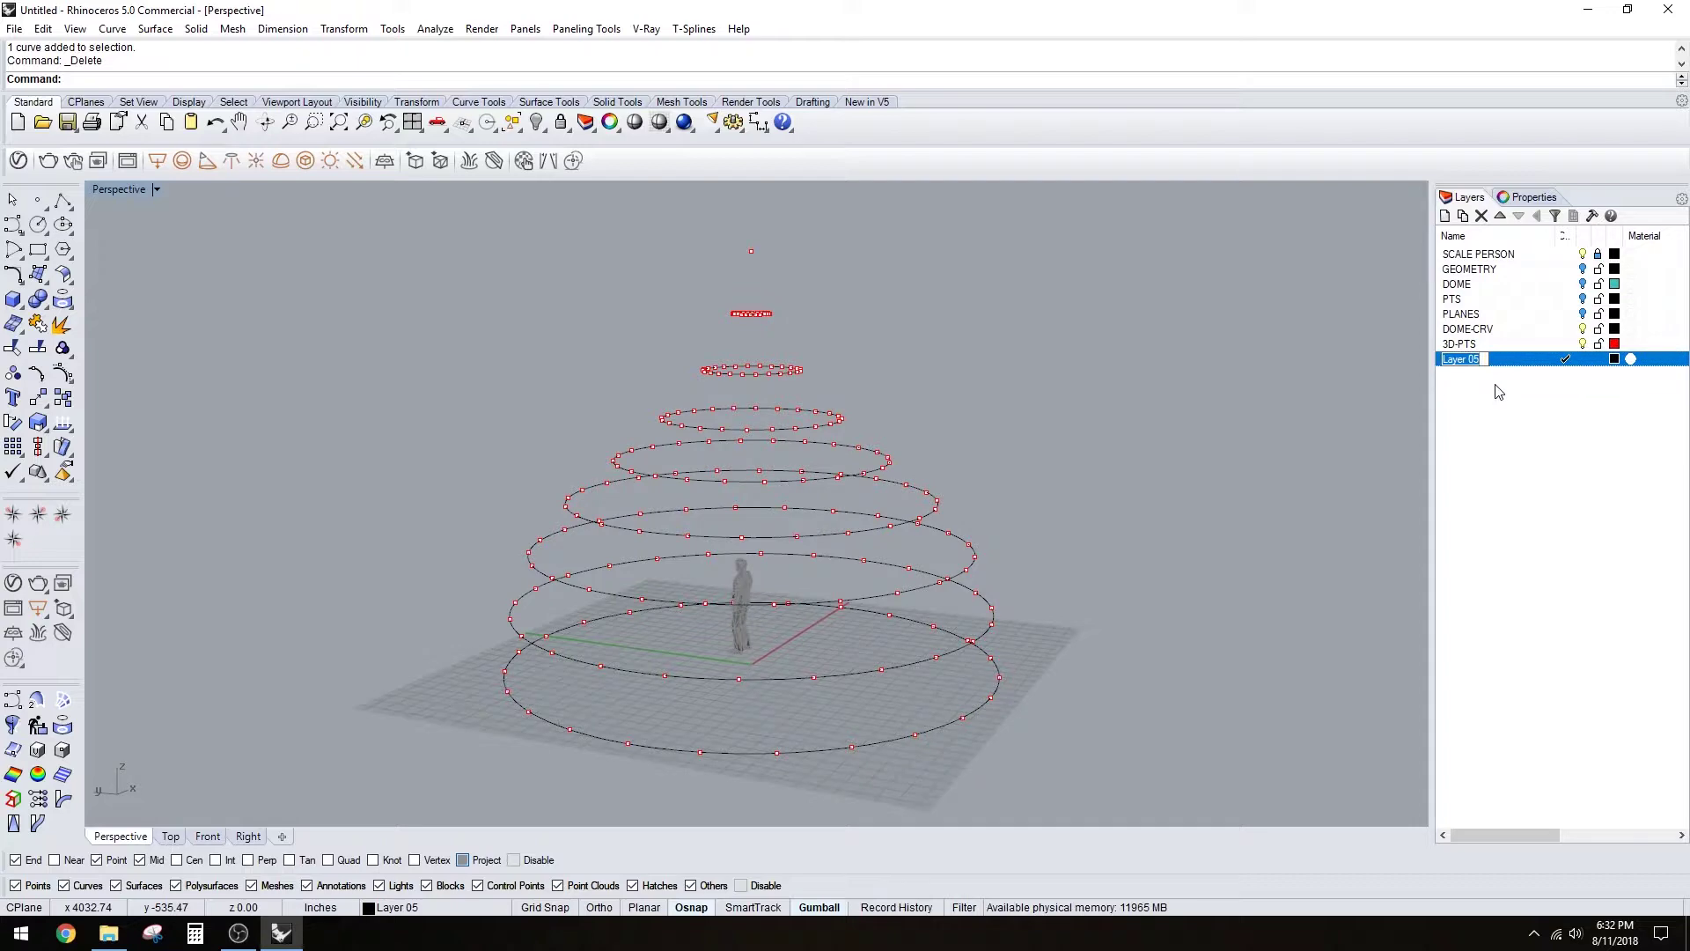
pyautogui.write('3D-CRV')
pyautogui.press('Return')
pyautogui.moveTo(881, 508); pyautogui.dragTo(1664, 380, button='right')
pyautogui.click(1614, 359)
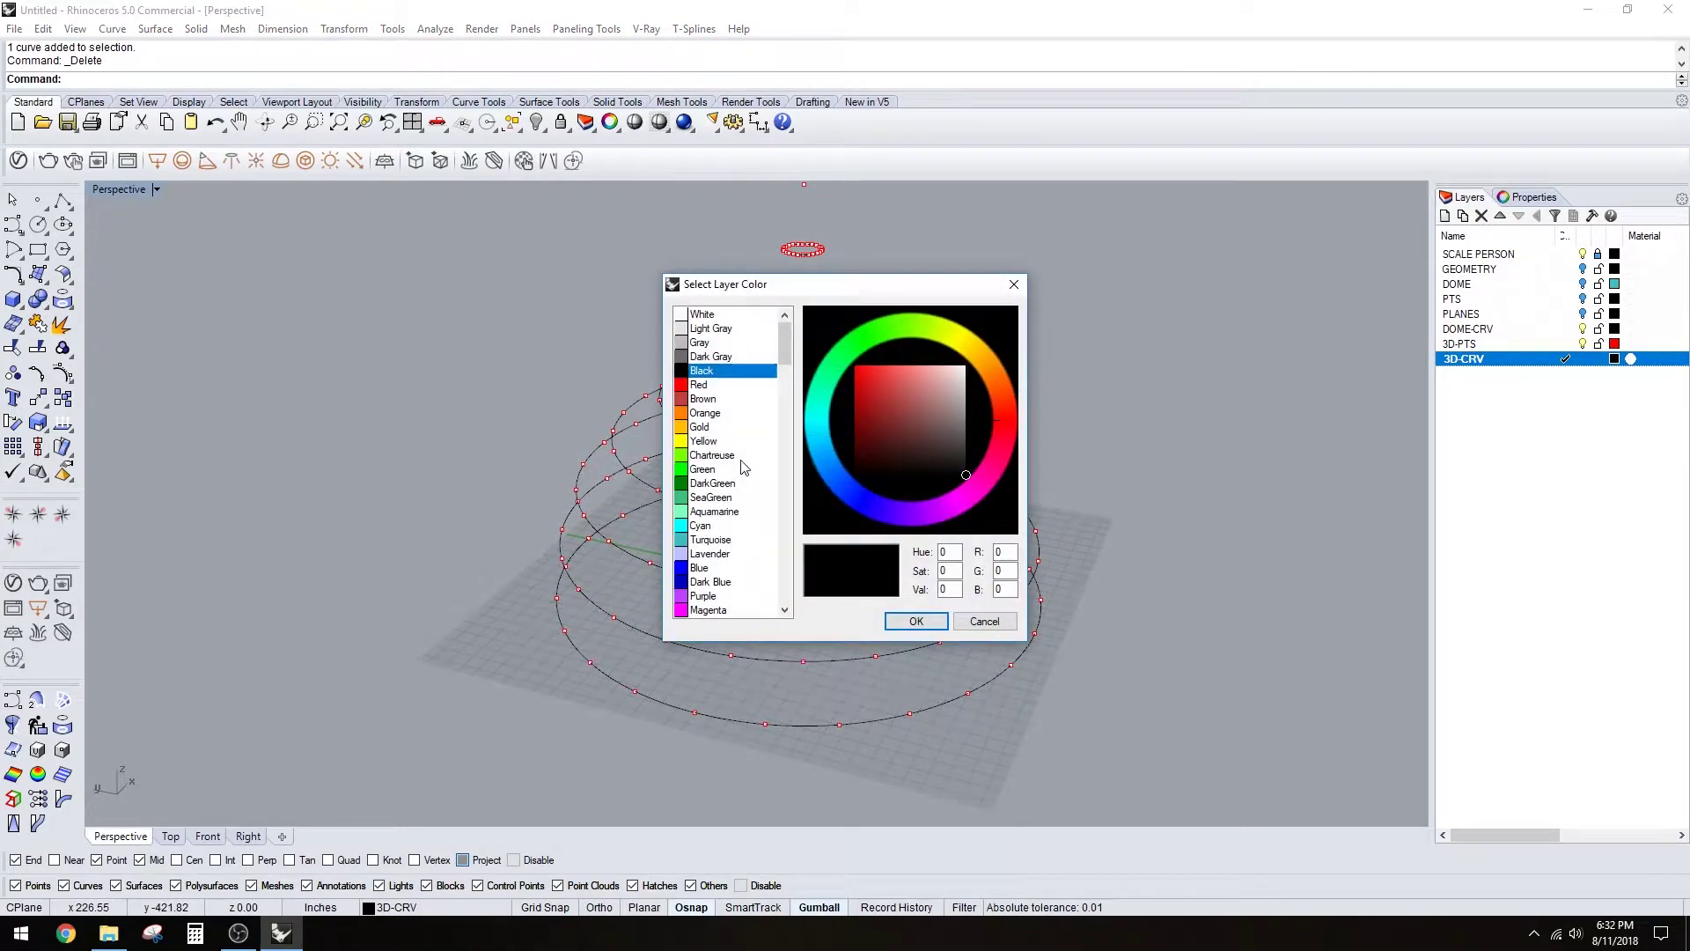
pyautogui.click(702, 469)
pyautogui.click(916, 621)
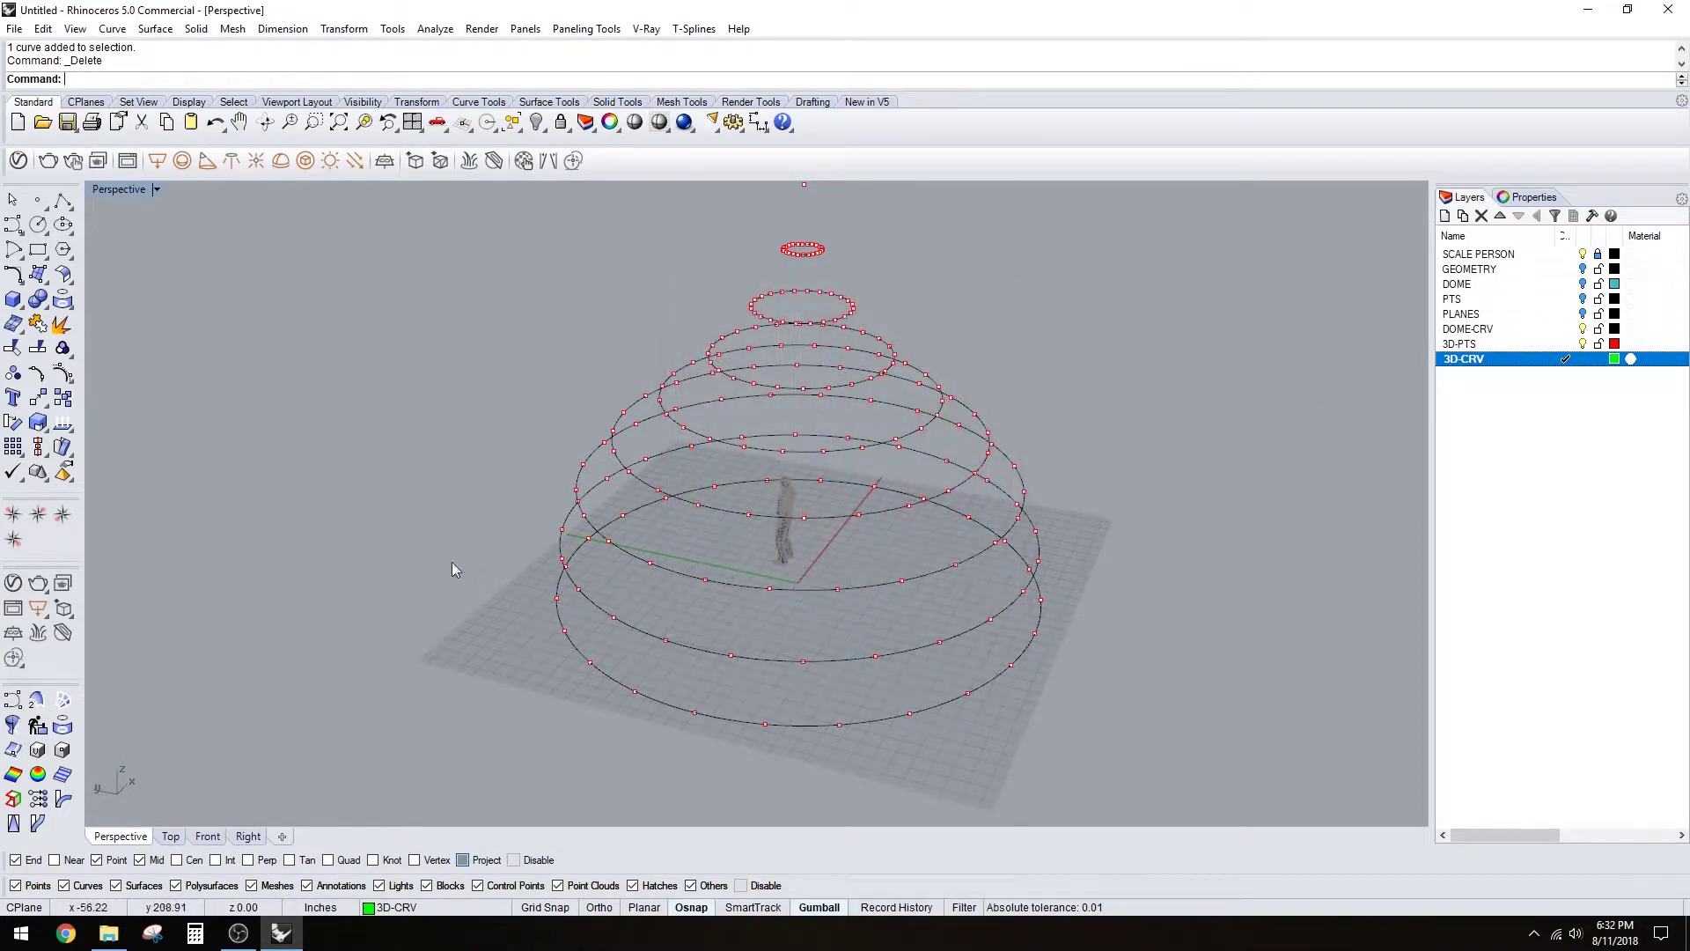
pyautogui.click(14, 249)
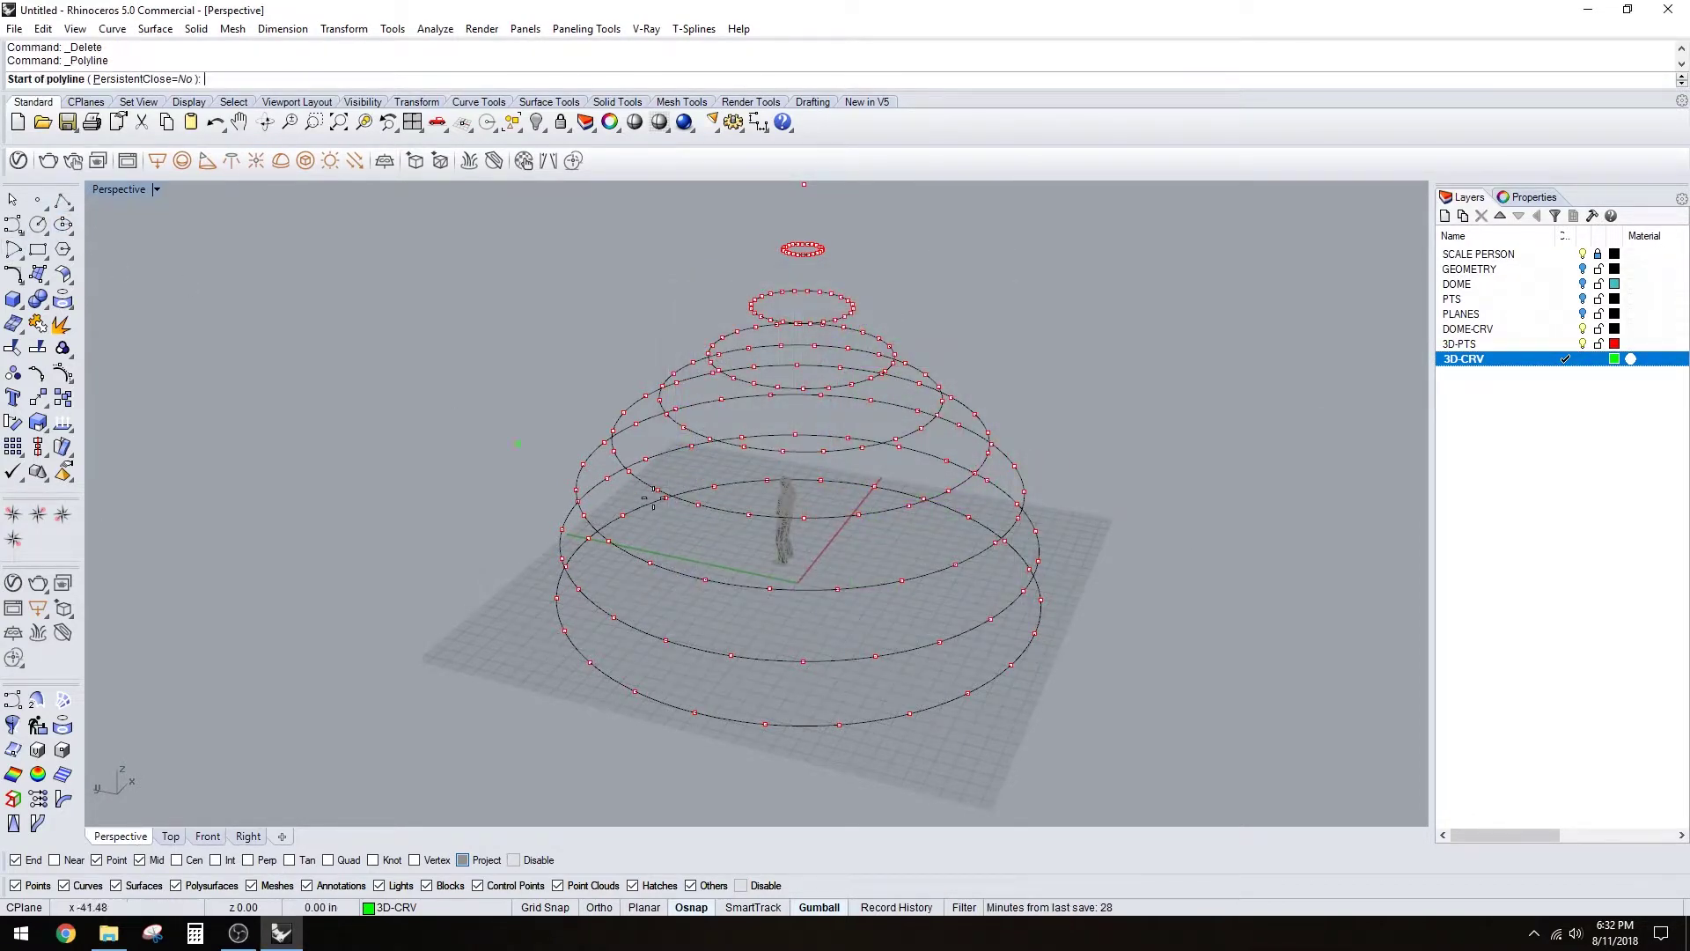
pyautogui.click(842, 720)
pyautogui.scroll(4, 855, 702)
pyautogui.click(887, 625)
pyautogui.press('Escape')
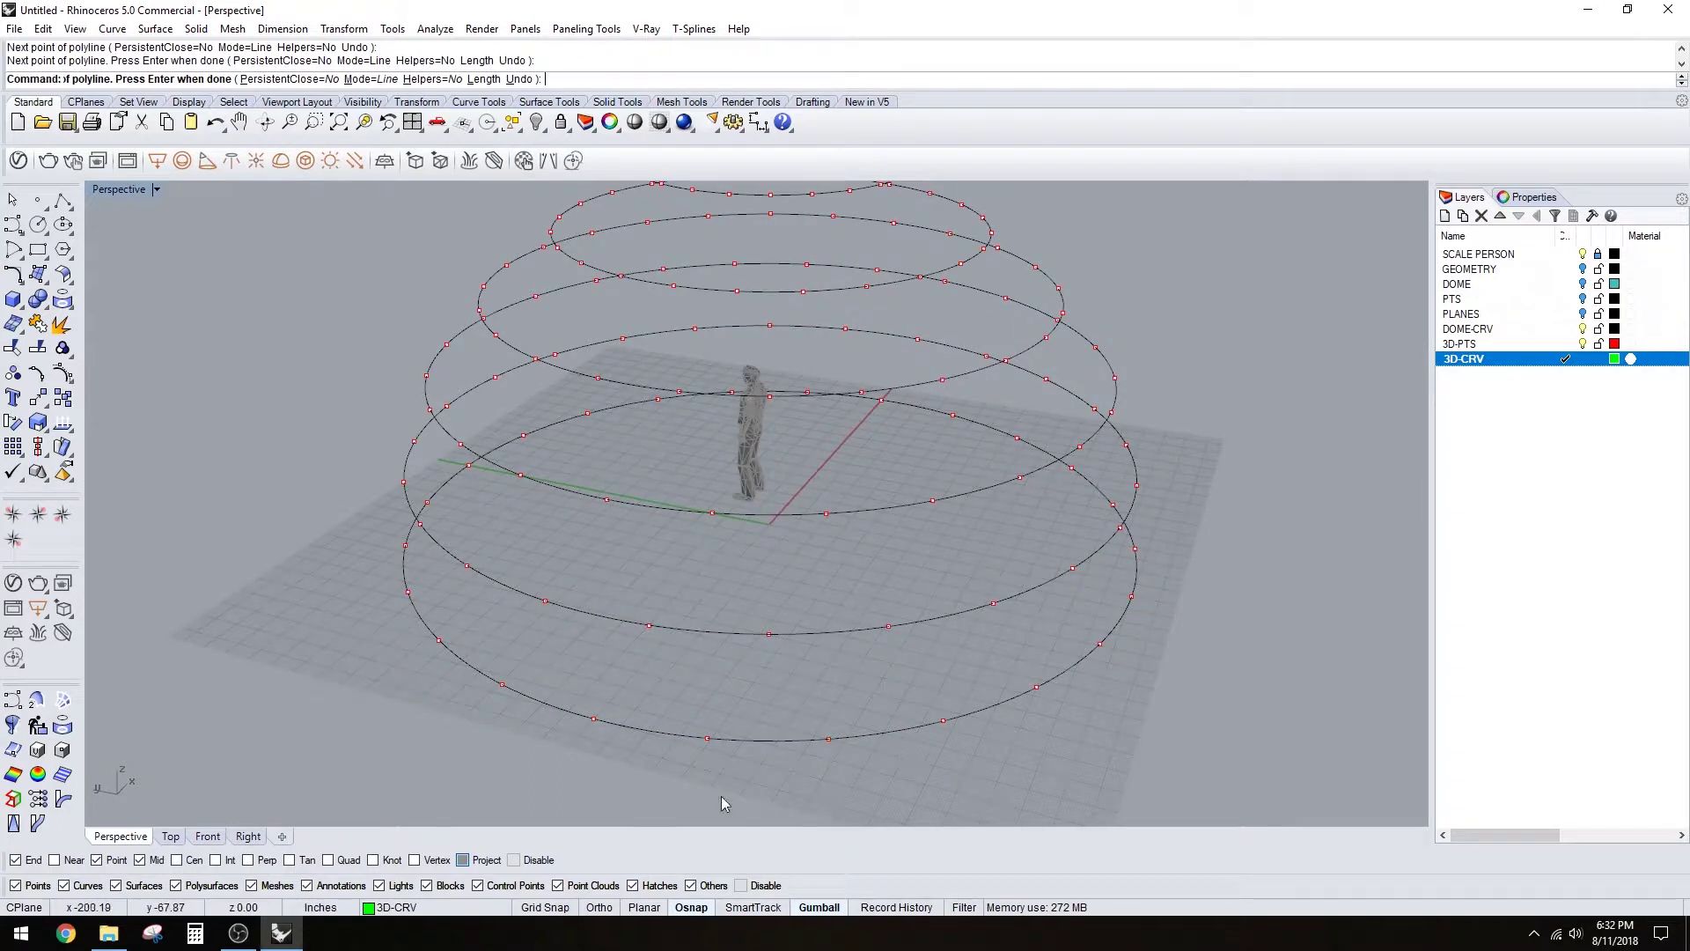
# - With only the Point snap on, draw a closed triangular polyline from two neighbouring base-ring points to the second-ring point between them
pyautogui.press('Return')
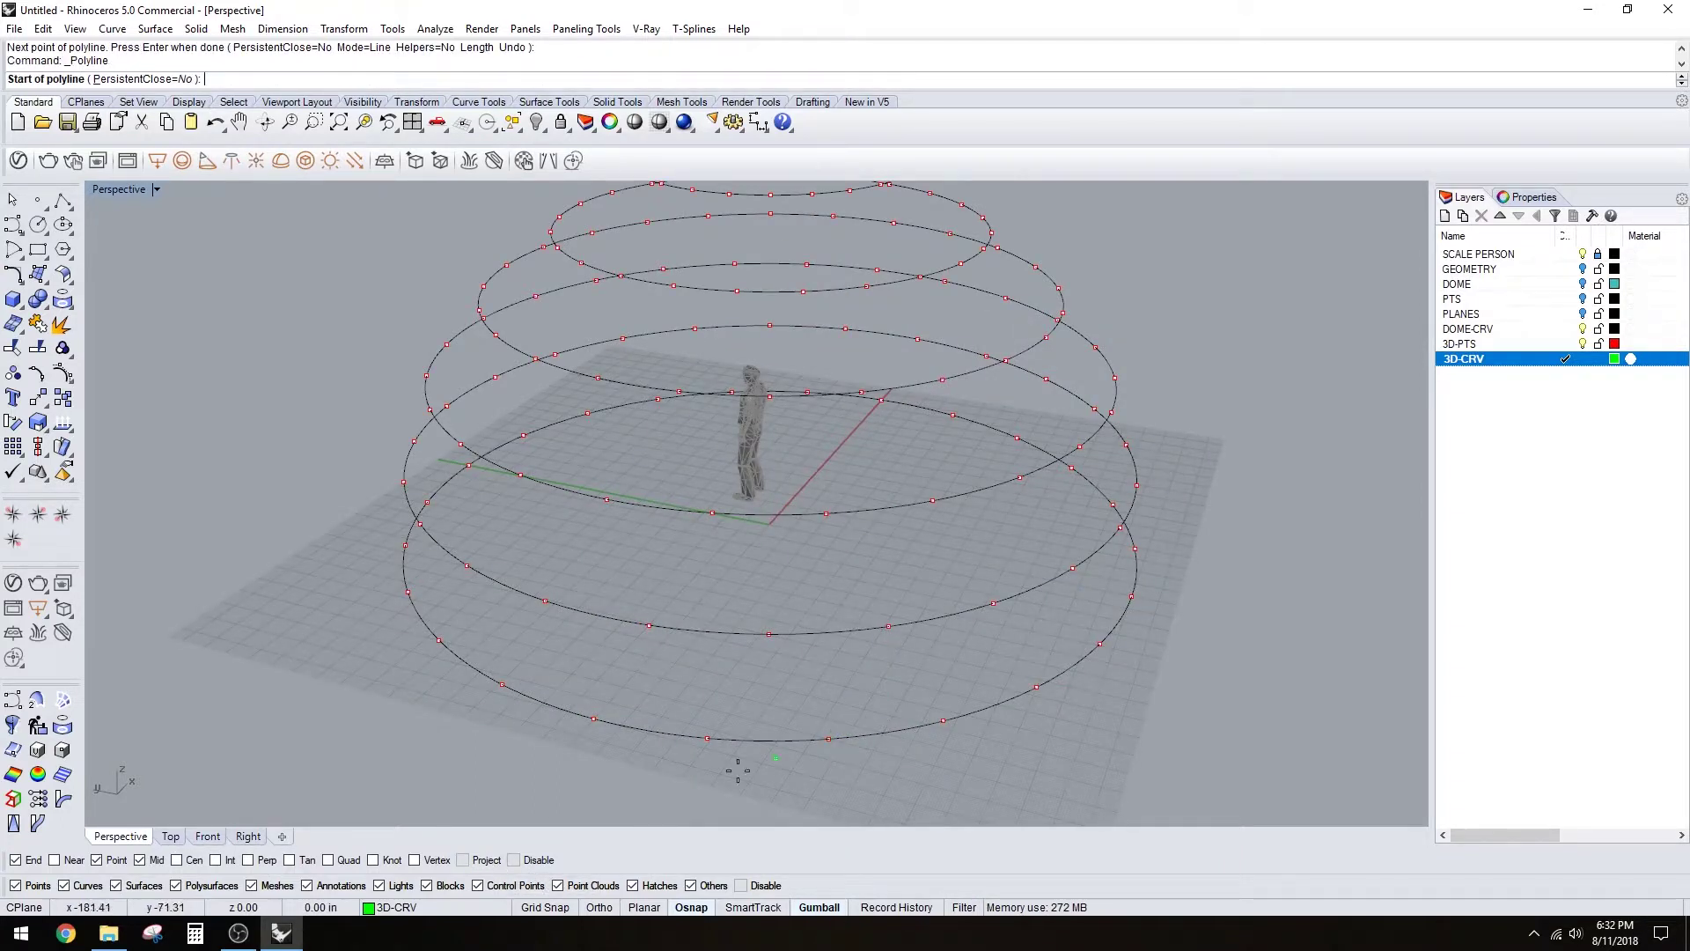
pyautogui.click(830, 738)
pyautogui.click(888, 626)
pyautogui.click(945, 718)
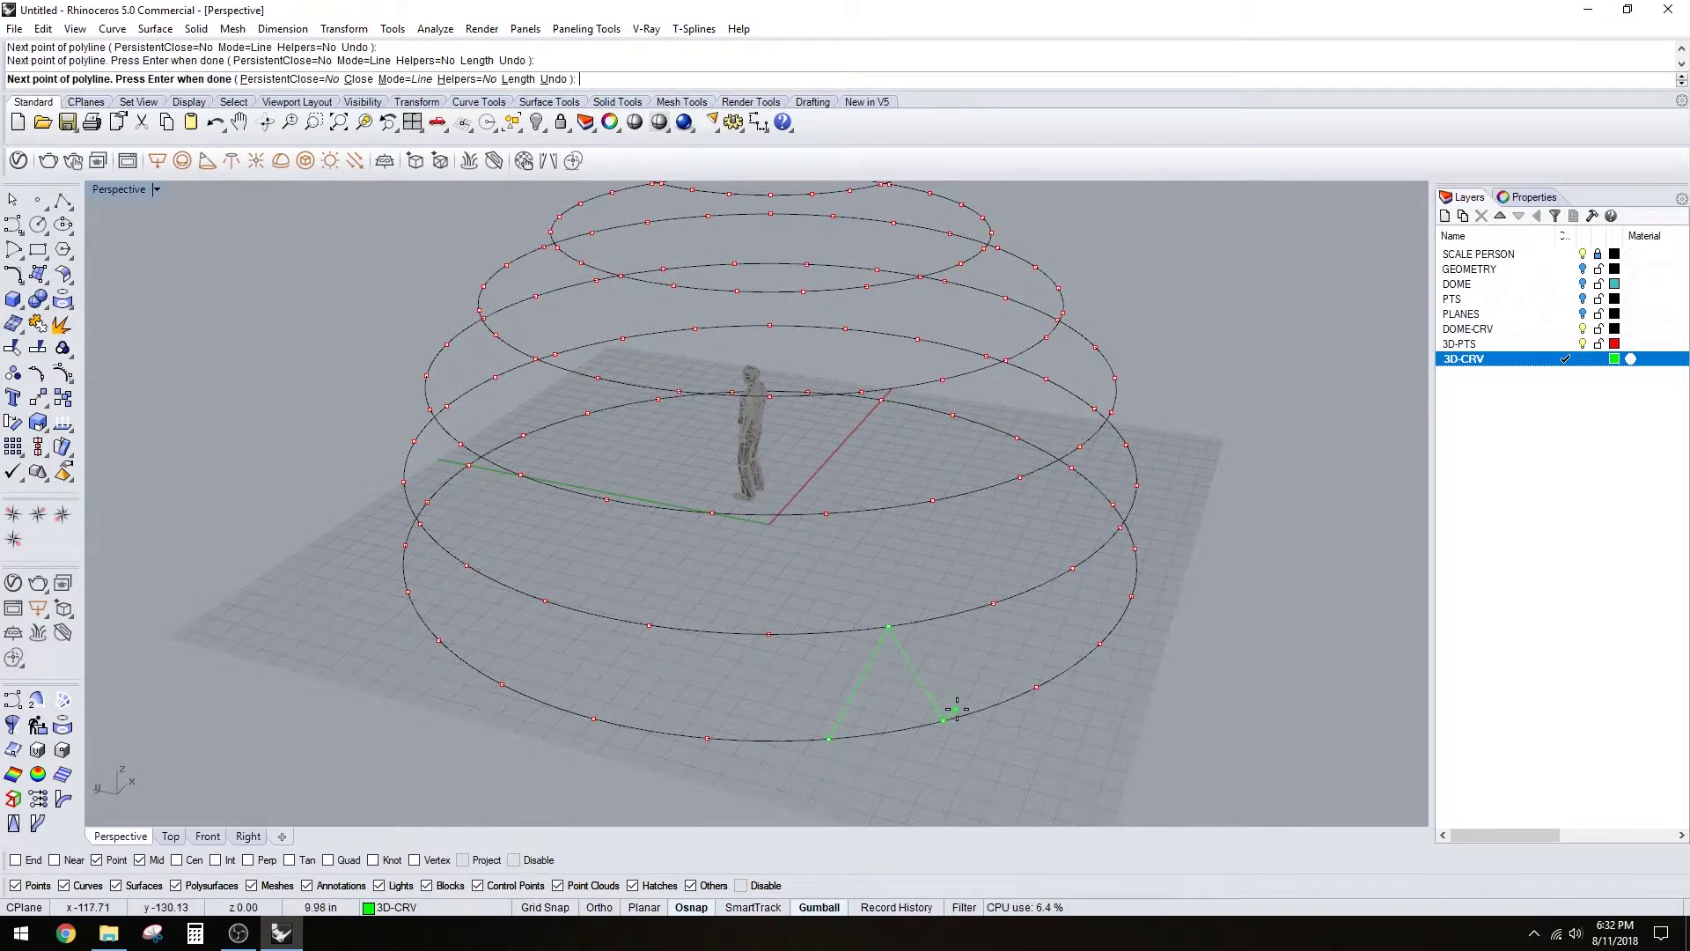
pyautogui.write('c')
pyautogui.press('Return')
pyautogui.click(954, 719)
pyautogui.press('Escape')
# - Draw an adjoining closed triangle from the first triangle's base-ring corner to two neighbouring second-ring points
pyautogui.moveTo(980, 707); pyautogui.dragTo(896, 729, button='right')
pyautogui.press('Return')
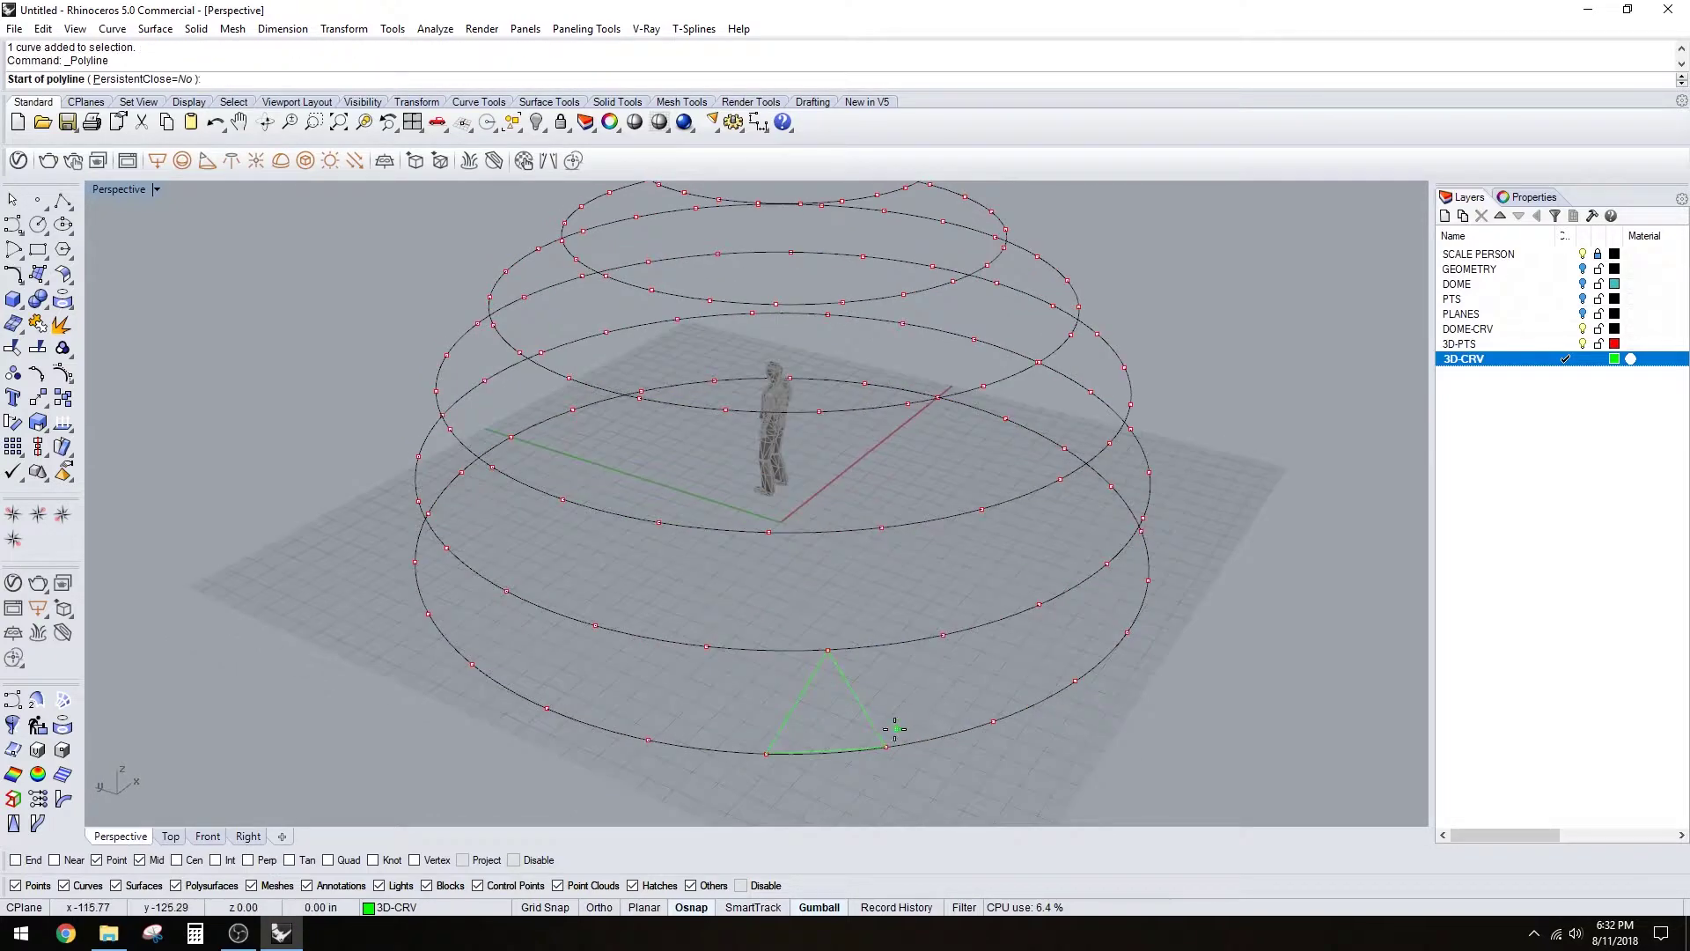
pyautogui.click(887, 746)
pyautogui.click(943, 635)
pyautogui.click(827, 648)
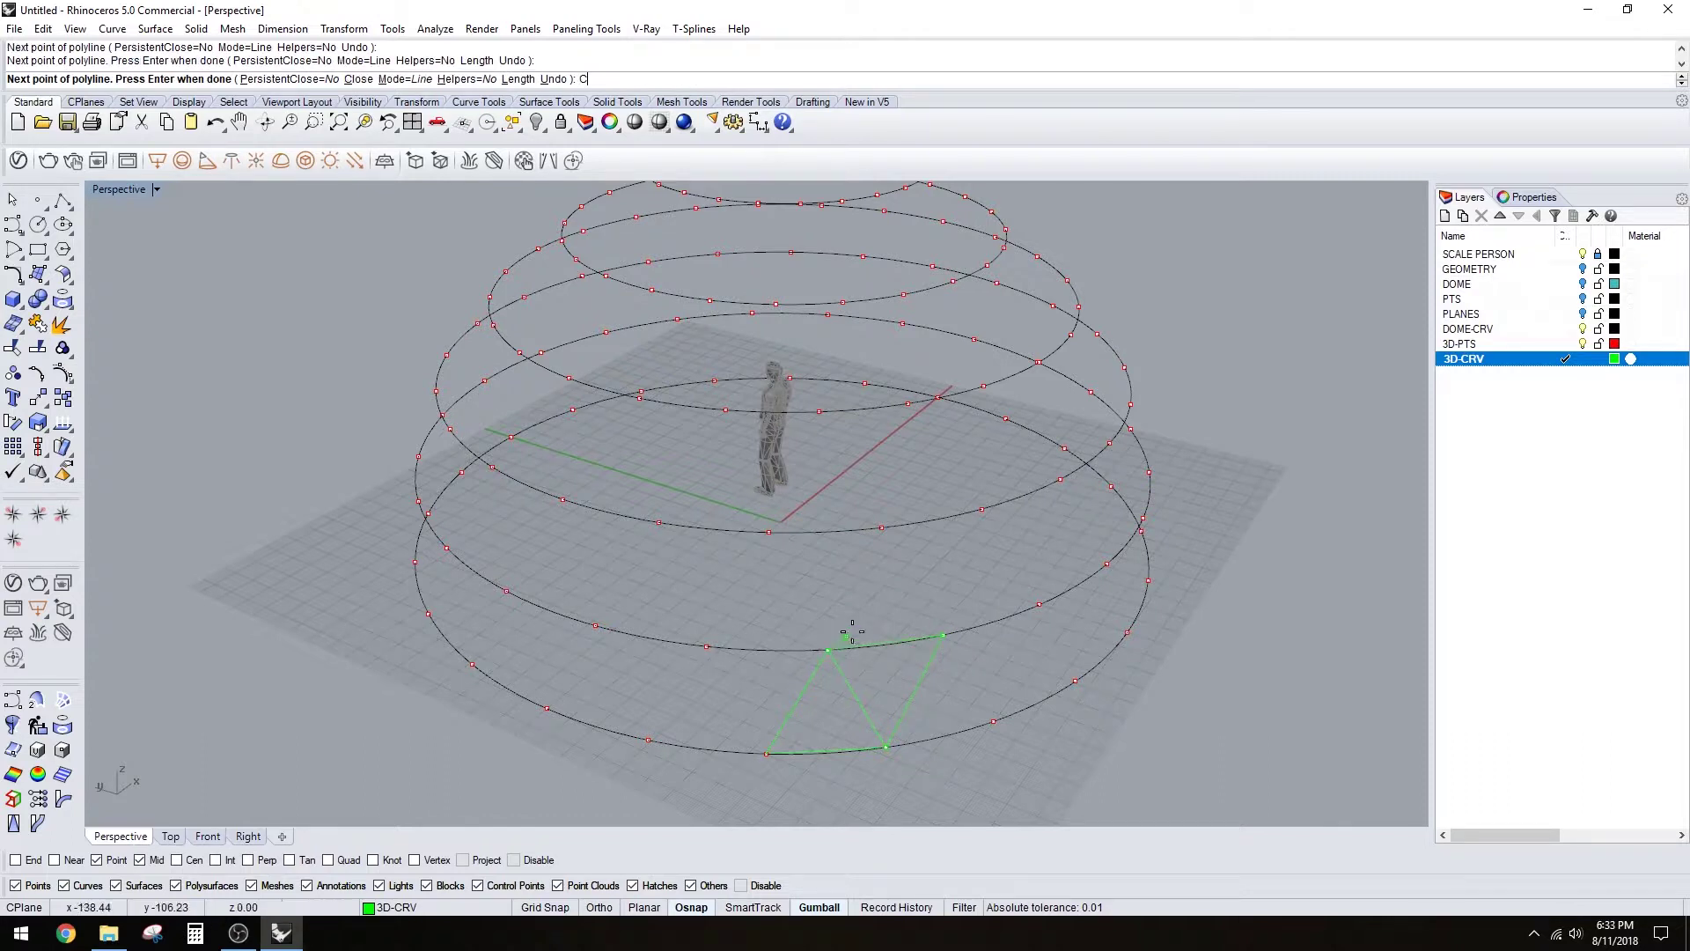
pyautogui.write('C')
pyautogui.press('Return')
# - Draw a closed triangle on the same two second-ring points, with its apex at the third-ring point between them
pyautogui.press('Return')
pyautogui.click(879, 531)
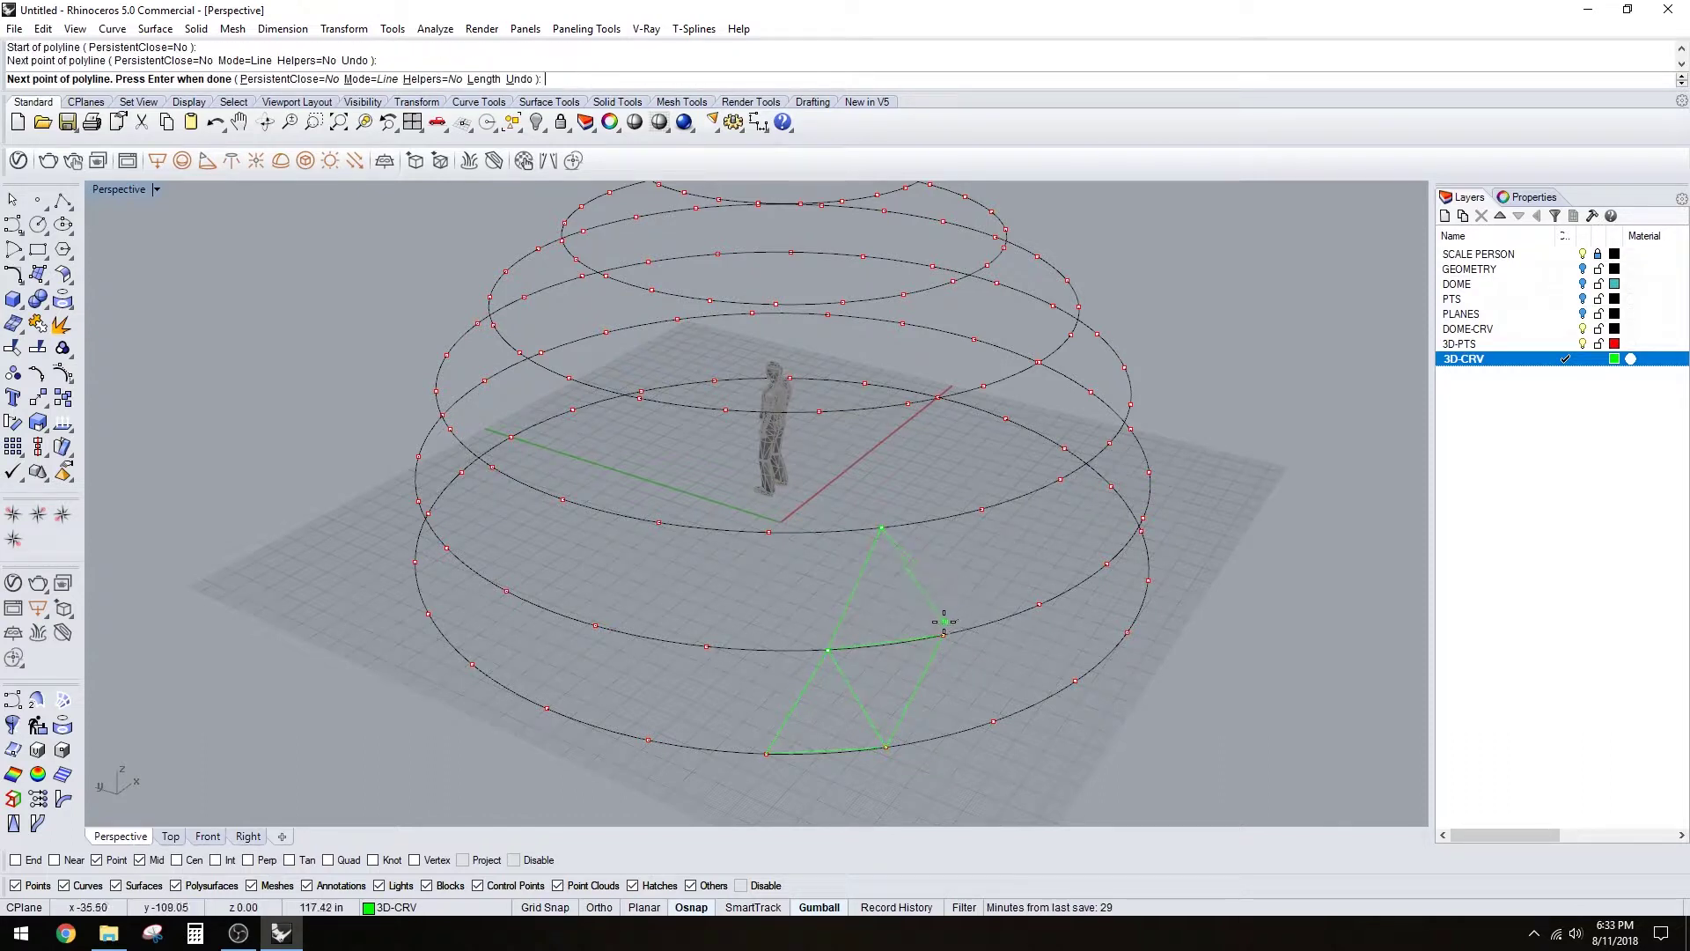
pyautogui.click(944, 632)
pyautogui.write('c')
pyautogui.press('Return')
# - Draw an adjoining closed triangle from the strip's outer second-ring point to two neighbouring third-ring points
pyautogui.press('Return')
pyautogui.click(944, 633)
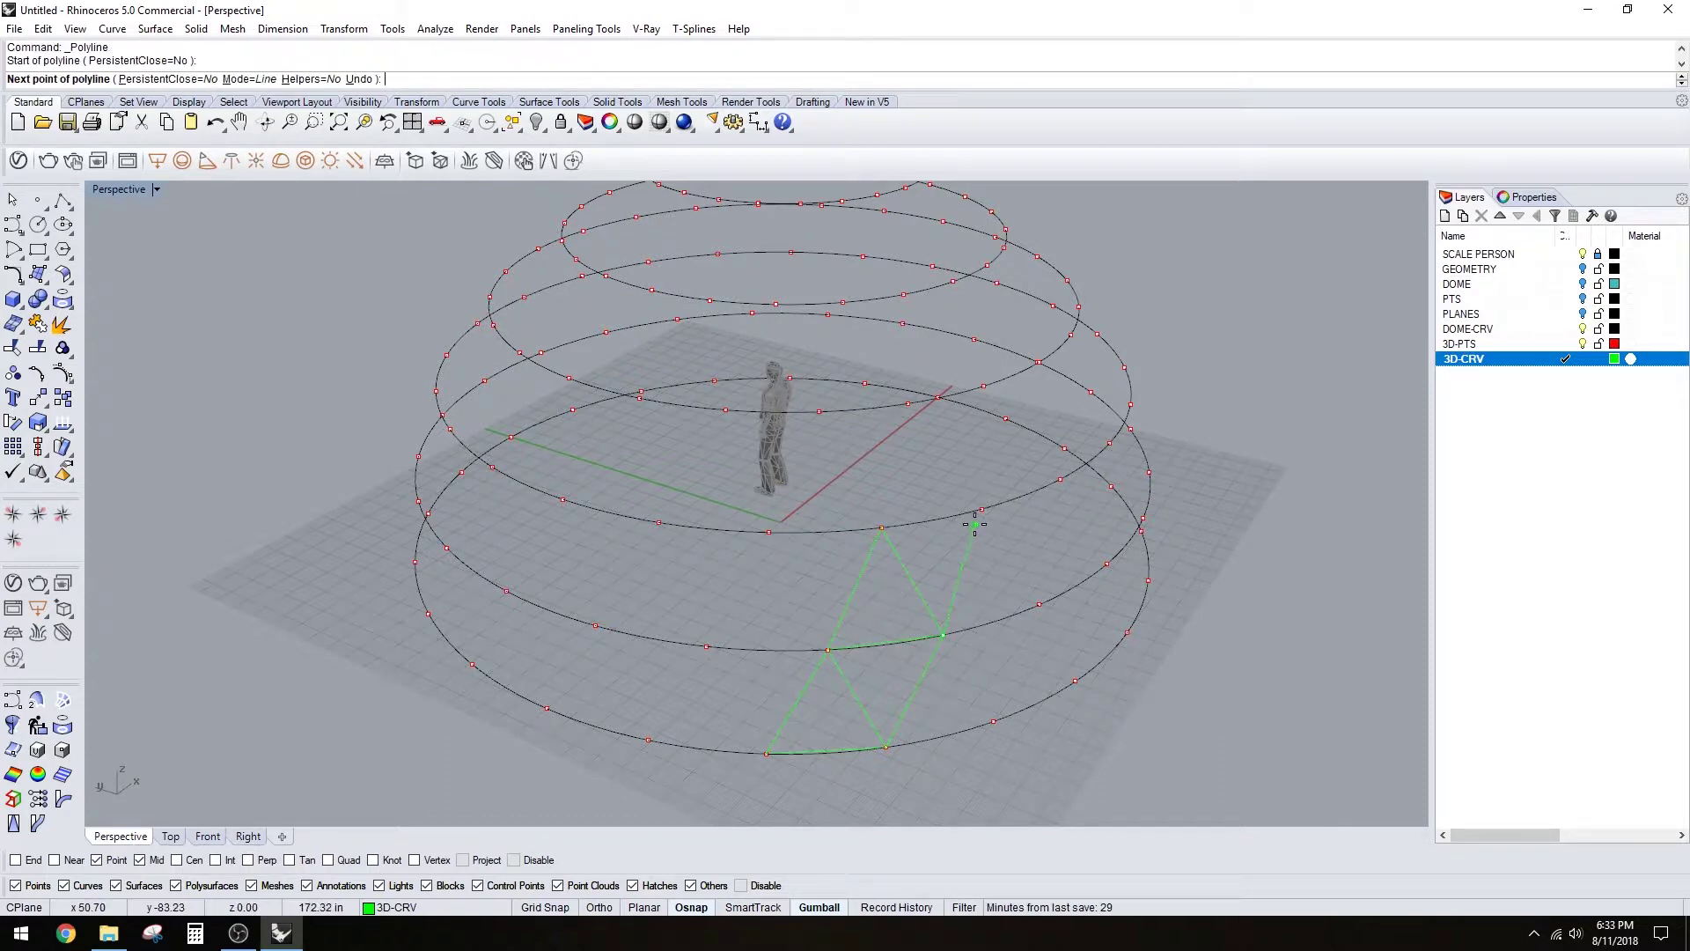
pyautogui.click(981, 510)
pyautogui.click(882, 528)
pyautogui.moveTo(954, 509); pyautogui.dragTo(904, 566, button='right')
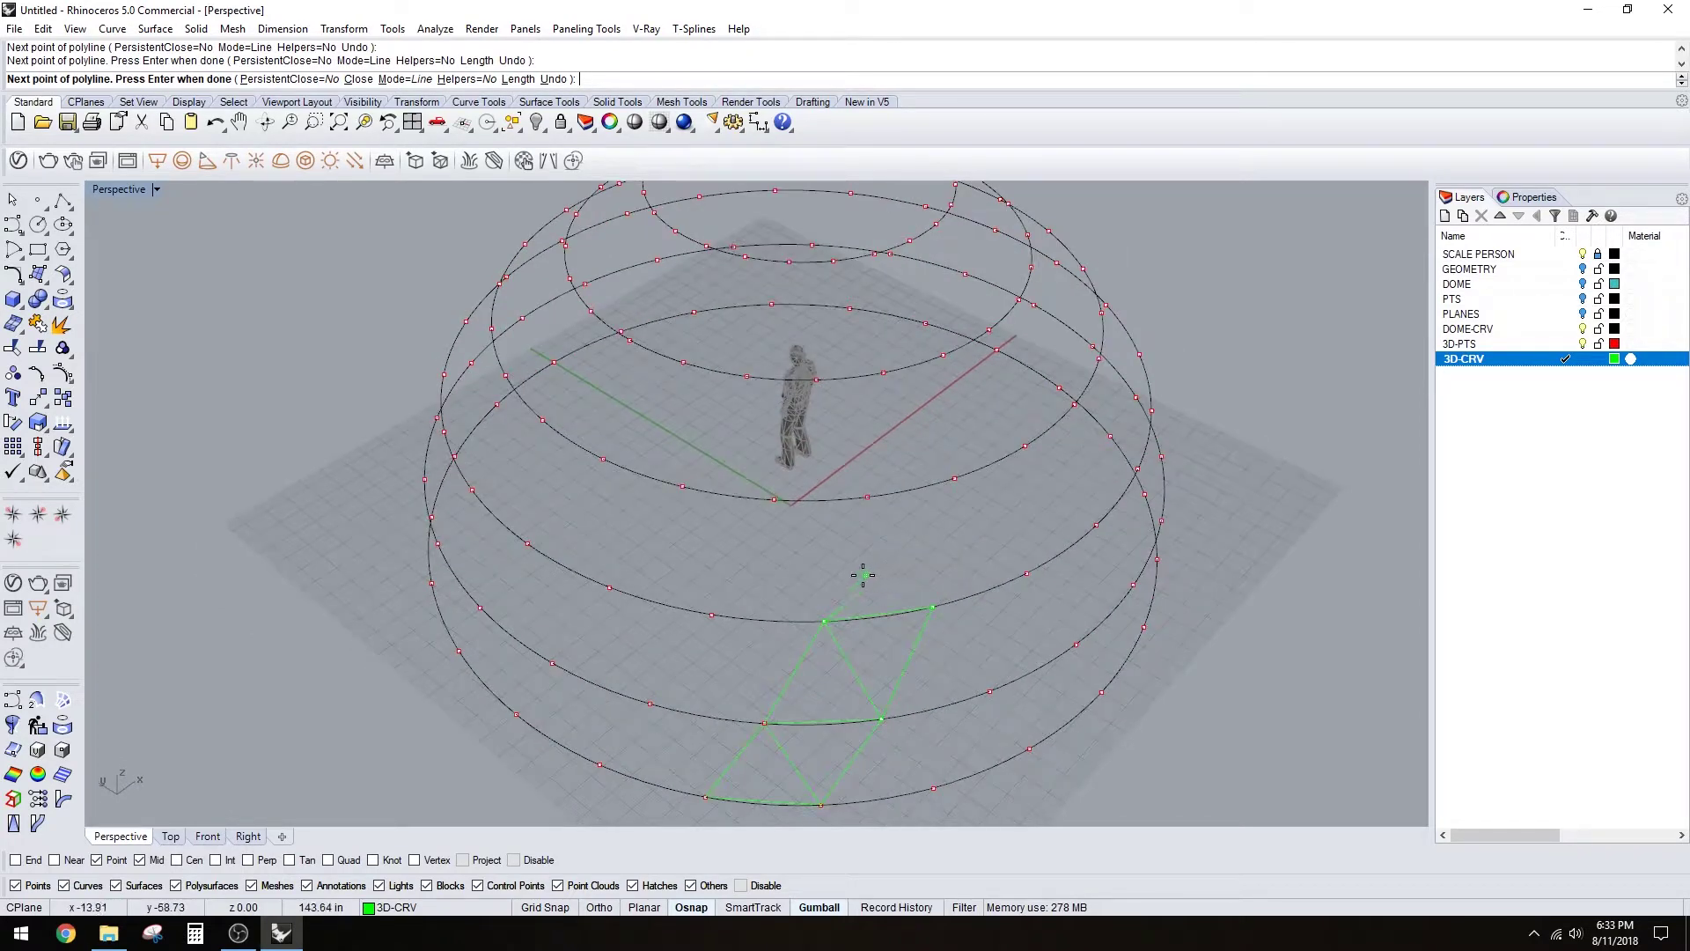
pyautogui.write('c')
pyautogui.press('Return')
# - Draw a closed triangle from the strip's two third-ring points to the fourth-ring point between them
pyautogui.press('Return')
pyautogui.click(823, 620)
pyautogui.click(866, 498)
pyautogui.click(932, 605)
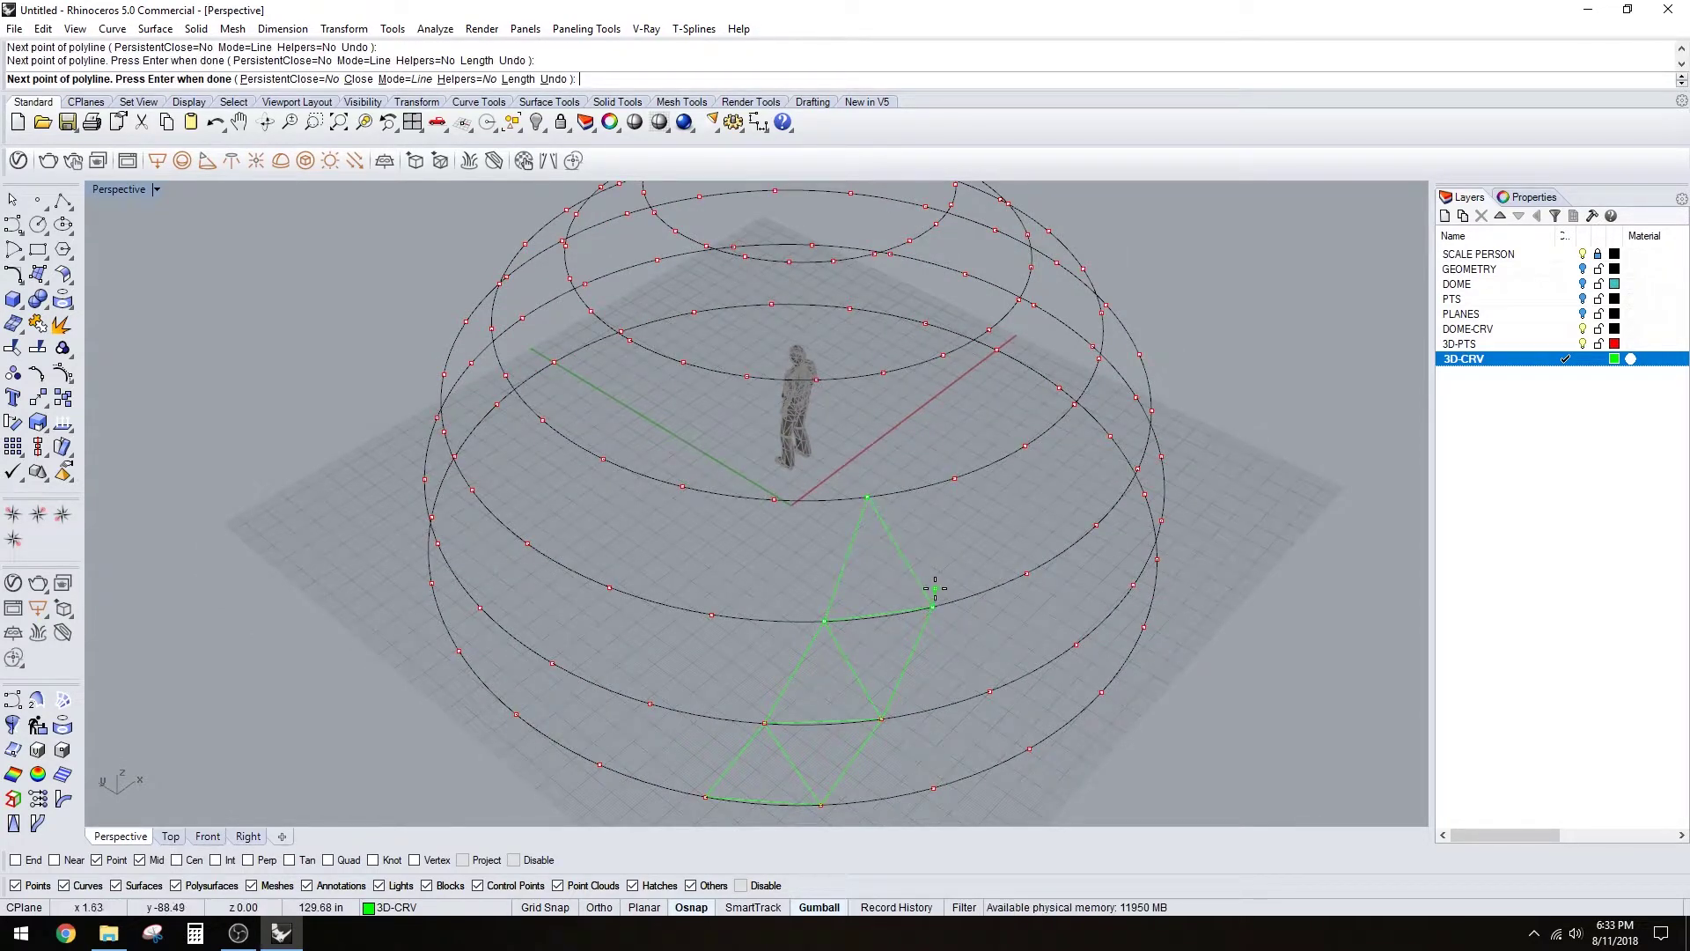
pyautogui.write('c')
pyautogui.press('Return')
# - Draw an adjoining closed triangle from the strip's outer third-ring point to two neighbouring fourth-ring points
pyautogui.press('Return')
pyautogui.click(935, 607)
pyautogui.click(956, 477)
pyautogui.click(873, 486)
pyautogui.write('c')
pyautogui.press('Return')
# - Draw a closed triangle from the strip's two fourth-ring points to the fifth-ring point between them
pyautogui.press('Return')
pyautogui.click(870, 492)
pyautogui.moveTo(902, 464); pyautogui.dragTo(887, 504, button='right')
pyautogui.click(872, 444)
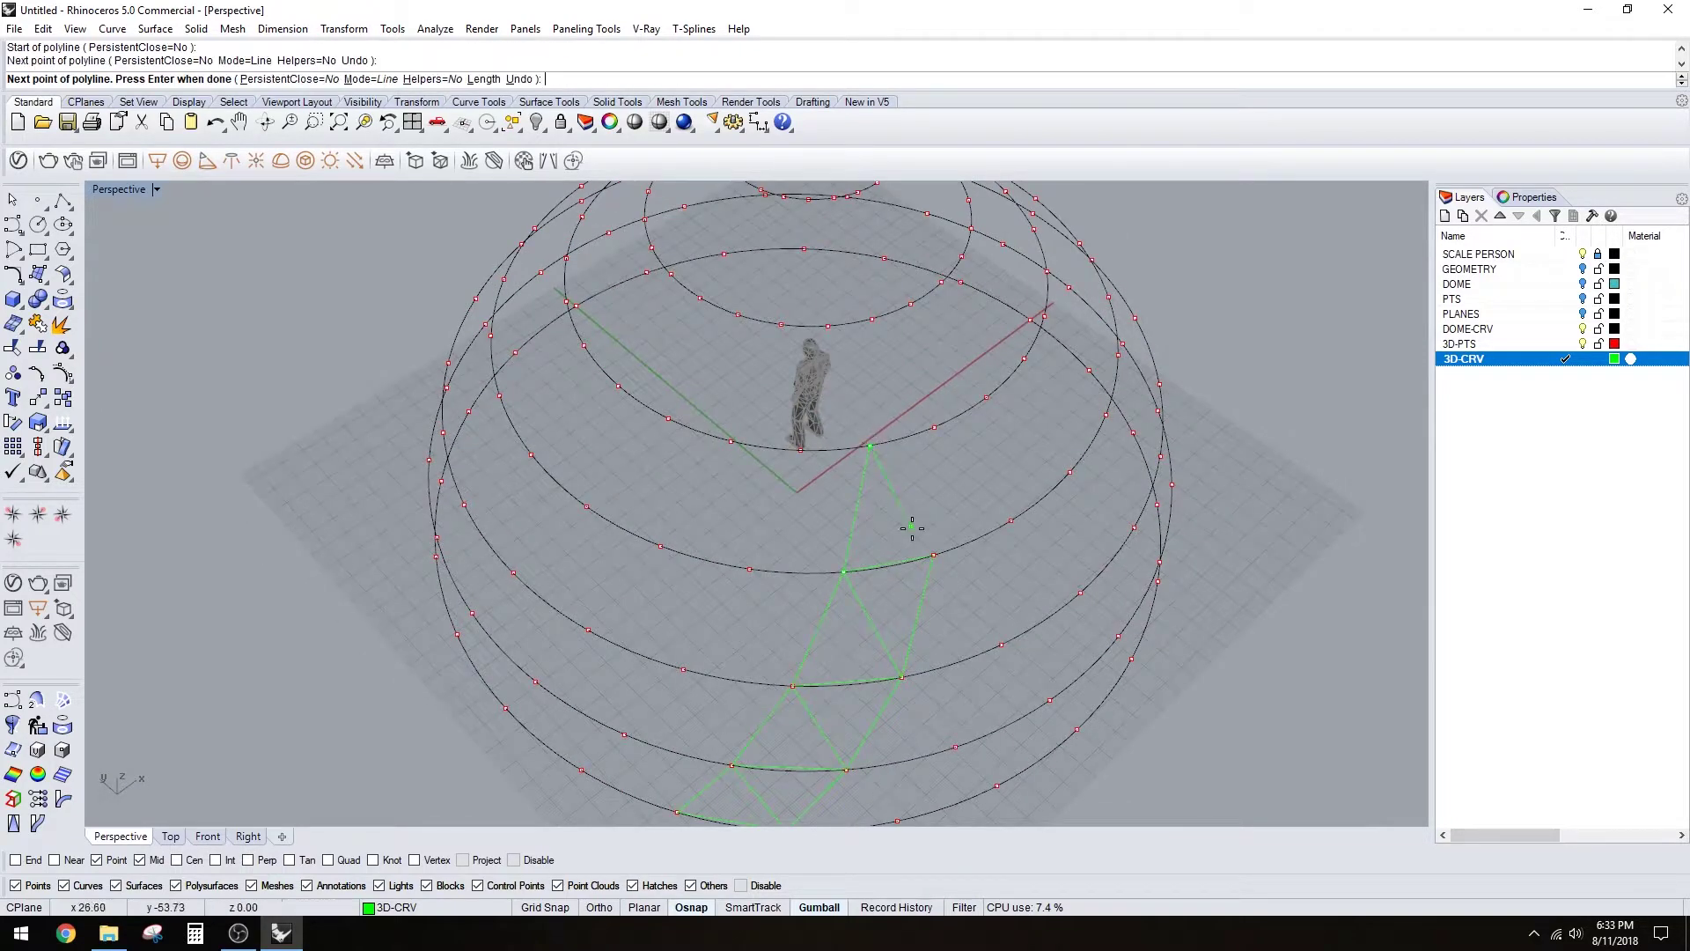
pyautogui.click(932, 545)
pyautogui.write('C')
pyautogui.press('Return')
# - Draw an adjoining closed triangle from the strip's outer fourth-ring point to two neighbouring fifth-ring points
pyautogui.press('Return')
pyautogui.click(933, 554)
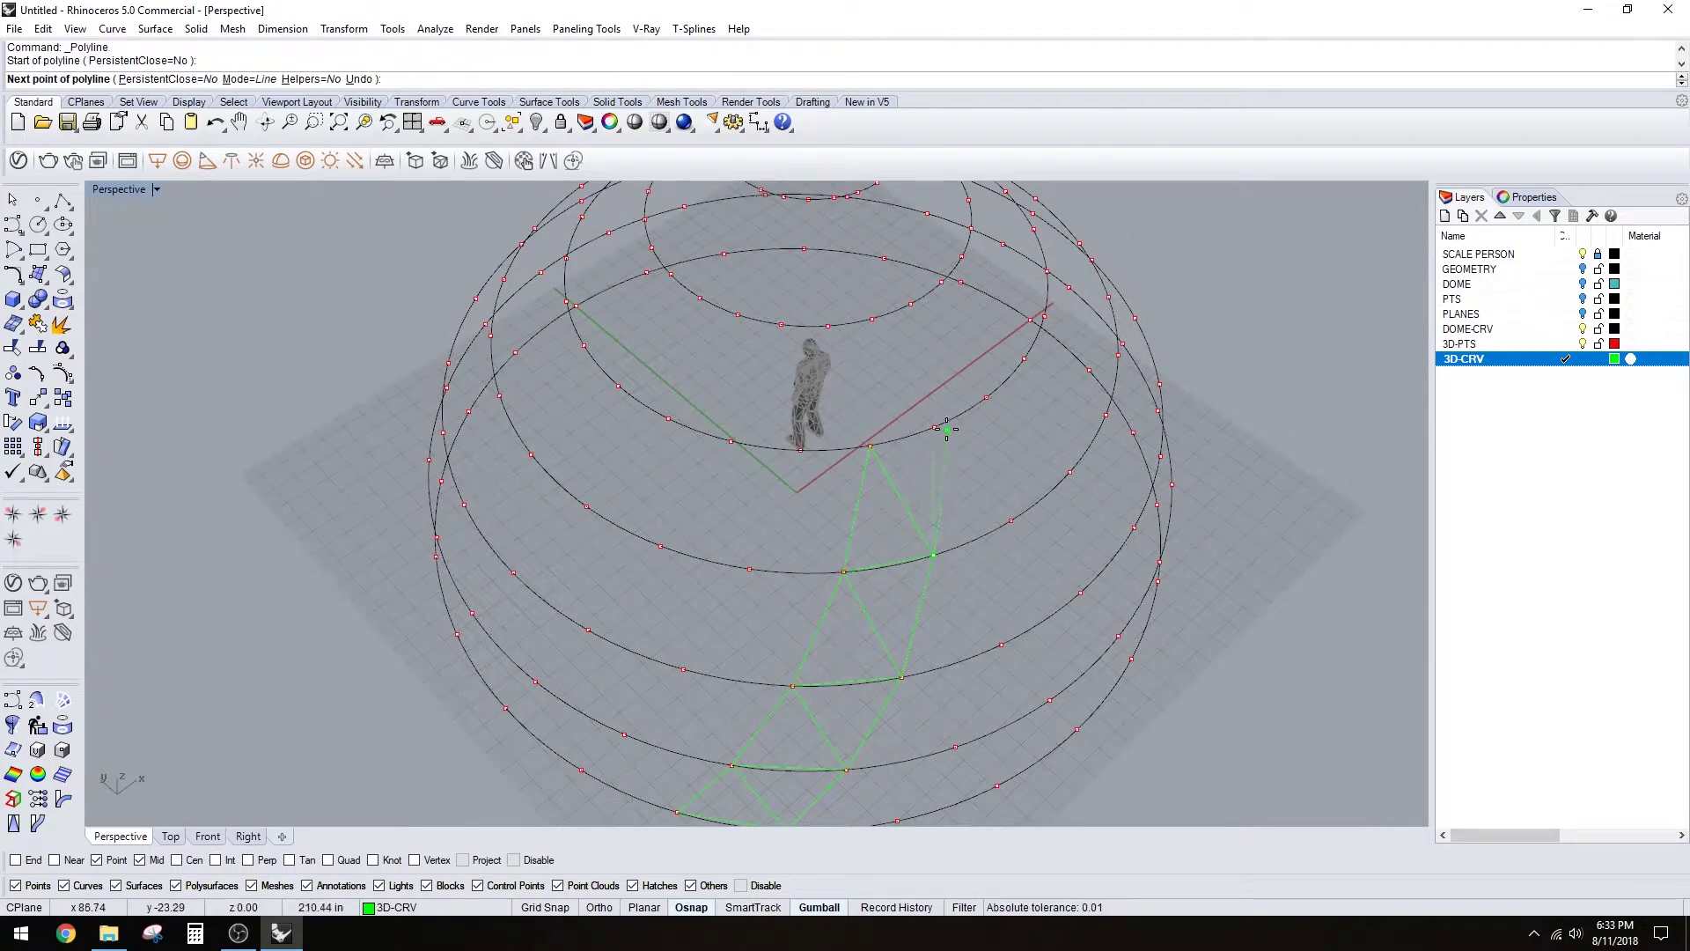
pyautogui.click(934, 427)
pyautogui.write('c')
pyautogui.press('Return')
# - Draw a closed triangle from the strip's two fifth-ring points to the sixth-ring point between them
pyautogui.press('Return')
pyautogui.click(870, 446)
pyautogui.keyDown('shift'); pyautogui.moveTo(917, 397); pyautogui.dragTo(912, 476, button='right'); pyautogui.keyUp('shift')
pyautogui.click(869, 390)
pyautogui.click(929, 495)
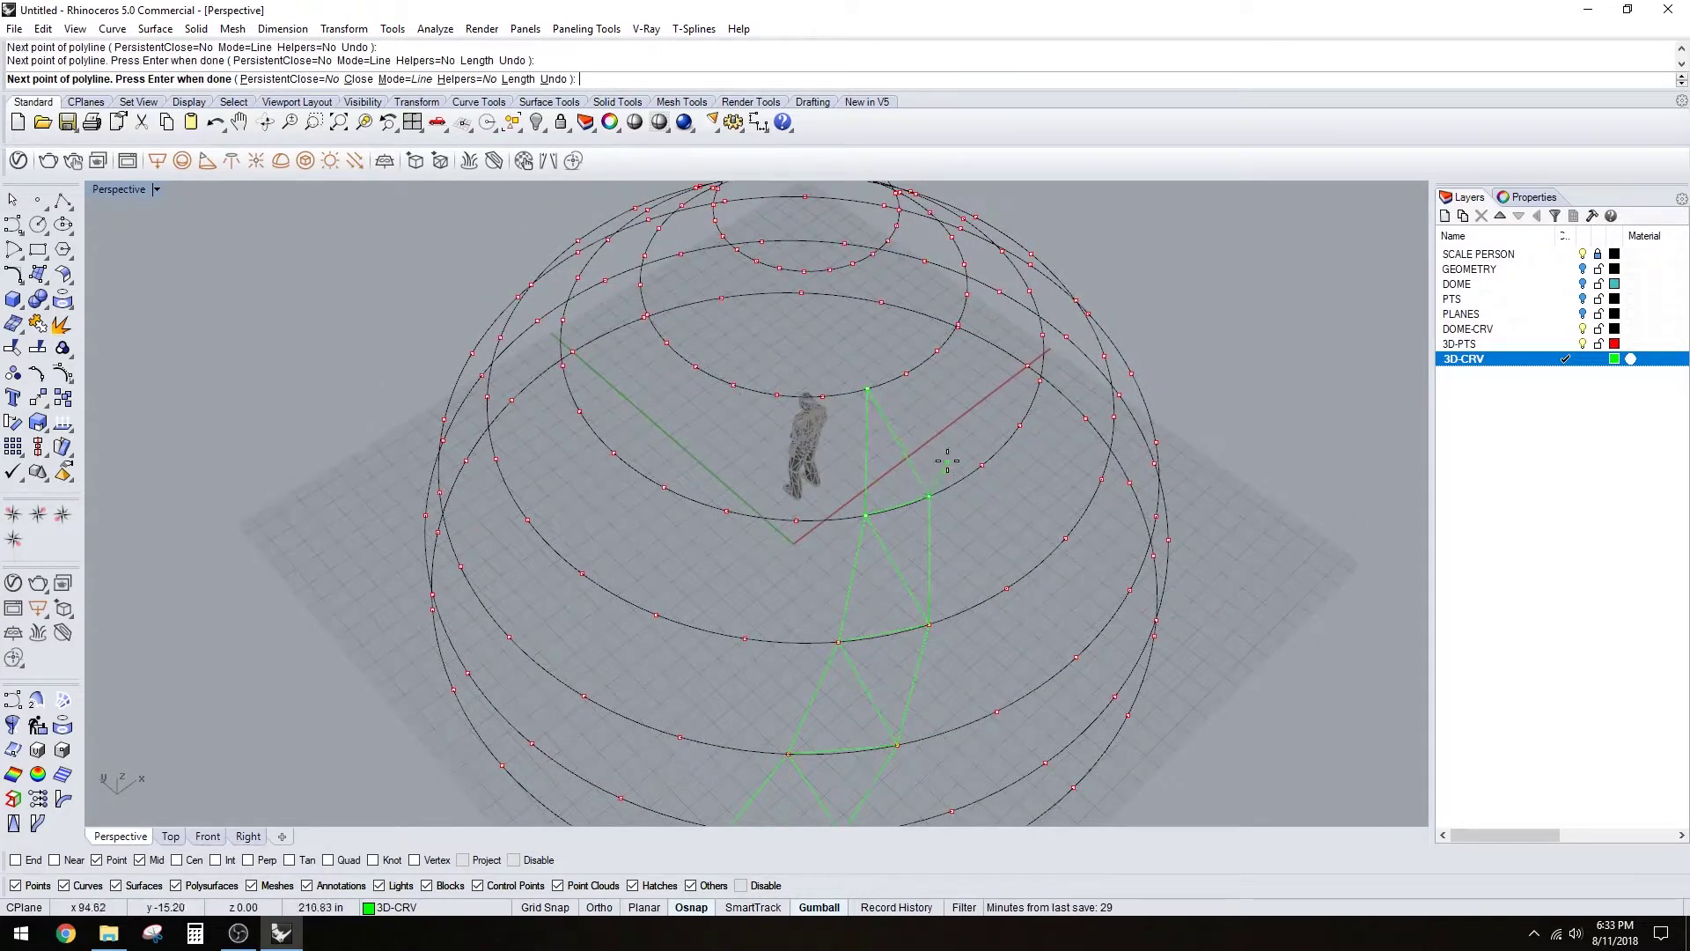
pyautogui.write('c')
pyautogui.press('Return')
# - Draw an adjoining closed triangle from the strip's outer fifth-ring point to two neighbouring sixth-ring points
pyautogui.press('Return')
pyautogui.click(930, 495)
pyautogui.moveTo(939, 451); pyautogui.dragTo(919, 507, button='right')
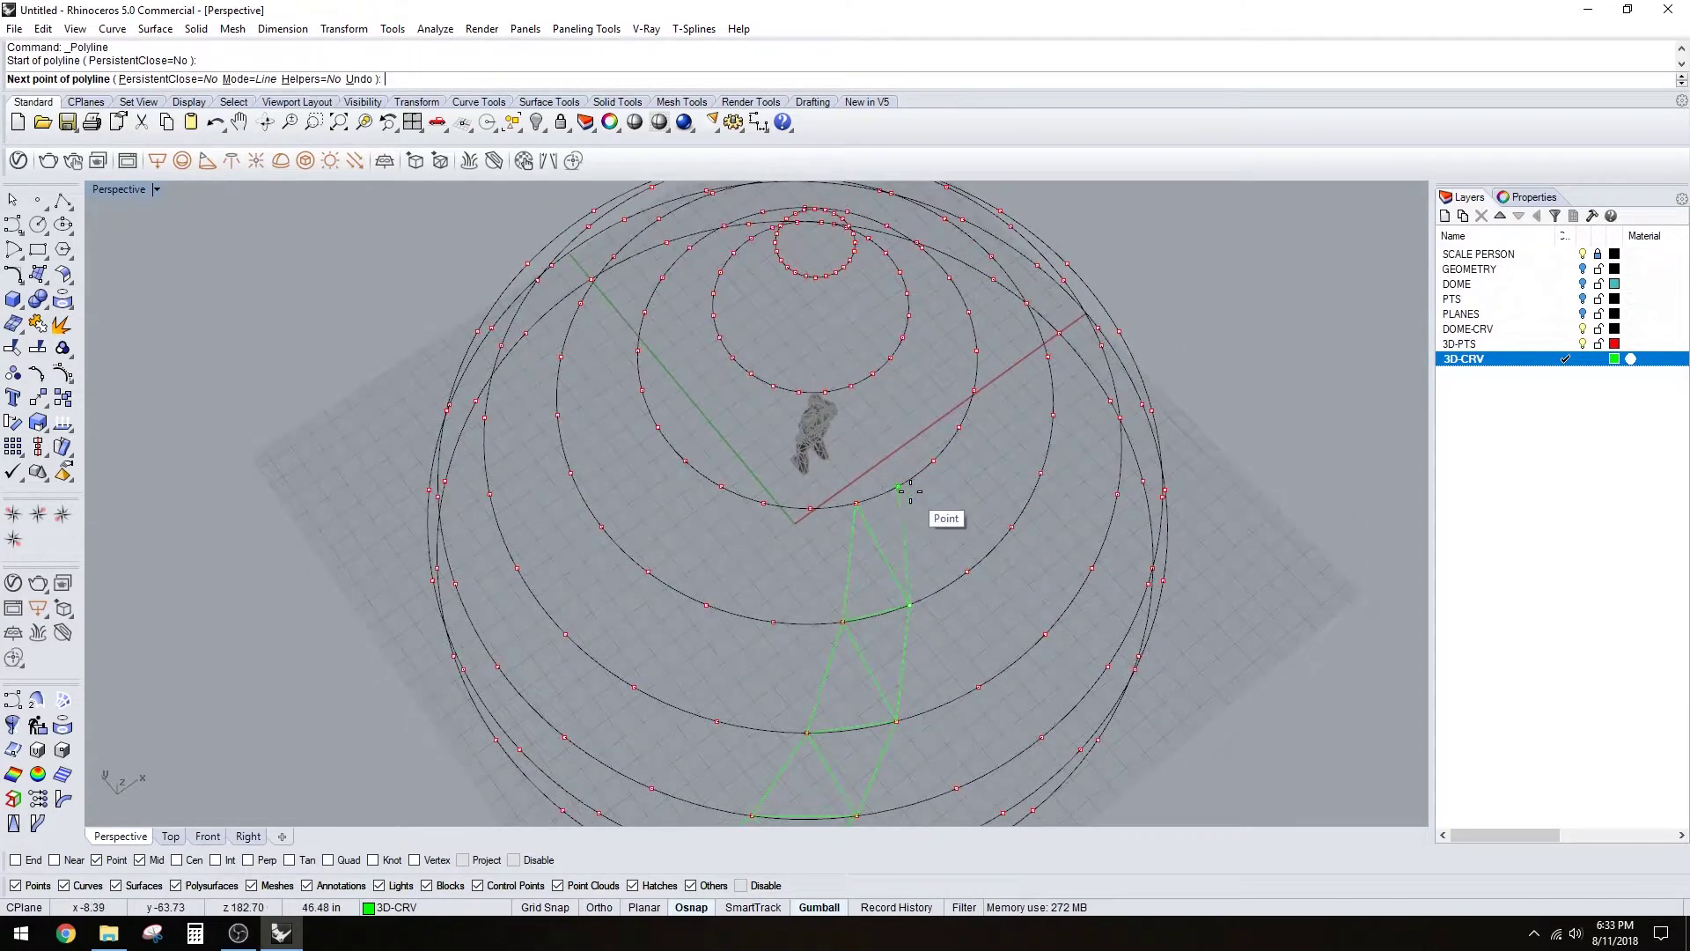
pyautogui.click(900, 486)
pyautogui.click(857, 502)
pyautogui.write('c')
pyautogui.press('Return')
# - Draw a closed triangle from the strip's two sixth-ring points to the seventh-ring point between them
pyautogui.press('Return')
pyautogui.click(857, 502)
pyautogui.moveTo(898, 450); pyautogui.dragTo(875, 633, button='right')
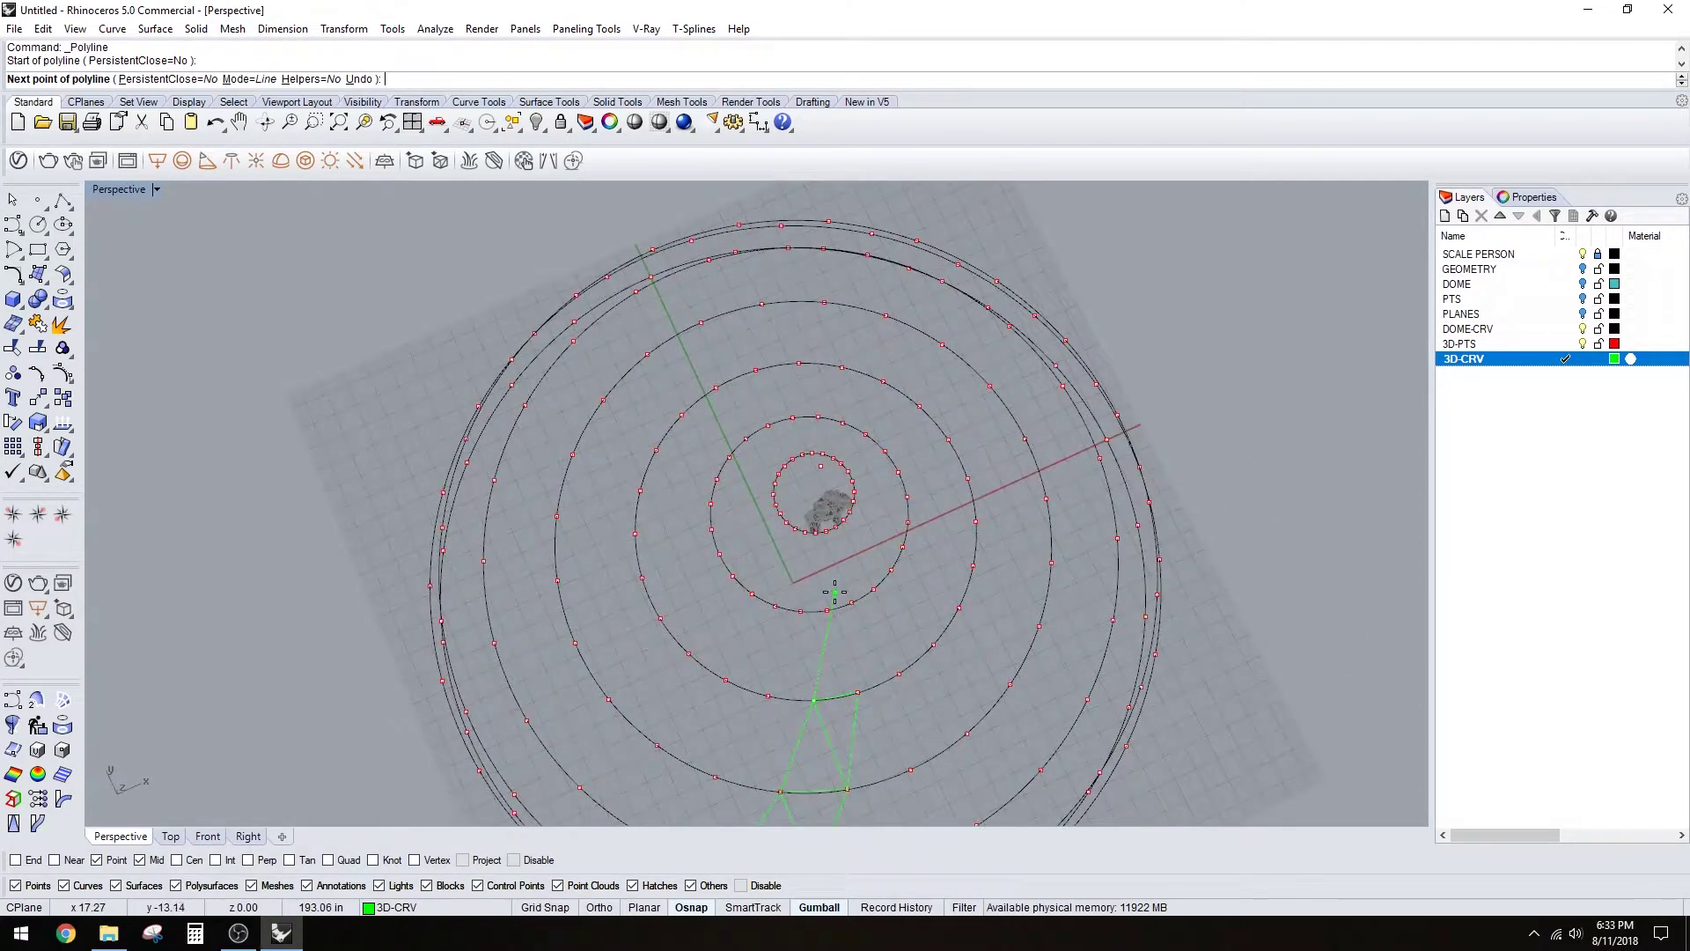
pyautogui.click(842, 630)
pyautogui.click(859, 691)
pyautogui.write('c')
pyautogui.press('Return')
# - Draw an adjoining closed triangle from the strip's outer sixth-ring point to two neighbouring seventh-ring points
pyautogui.press('Return')
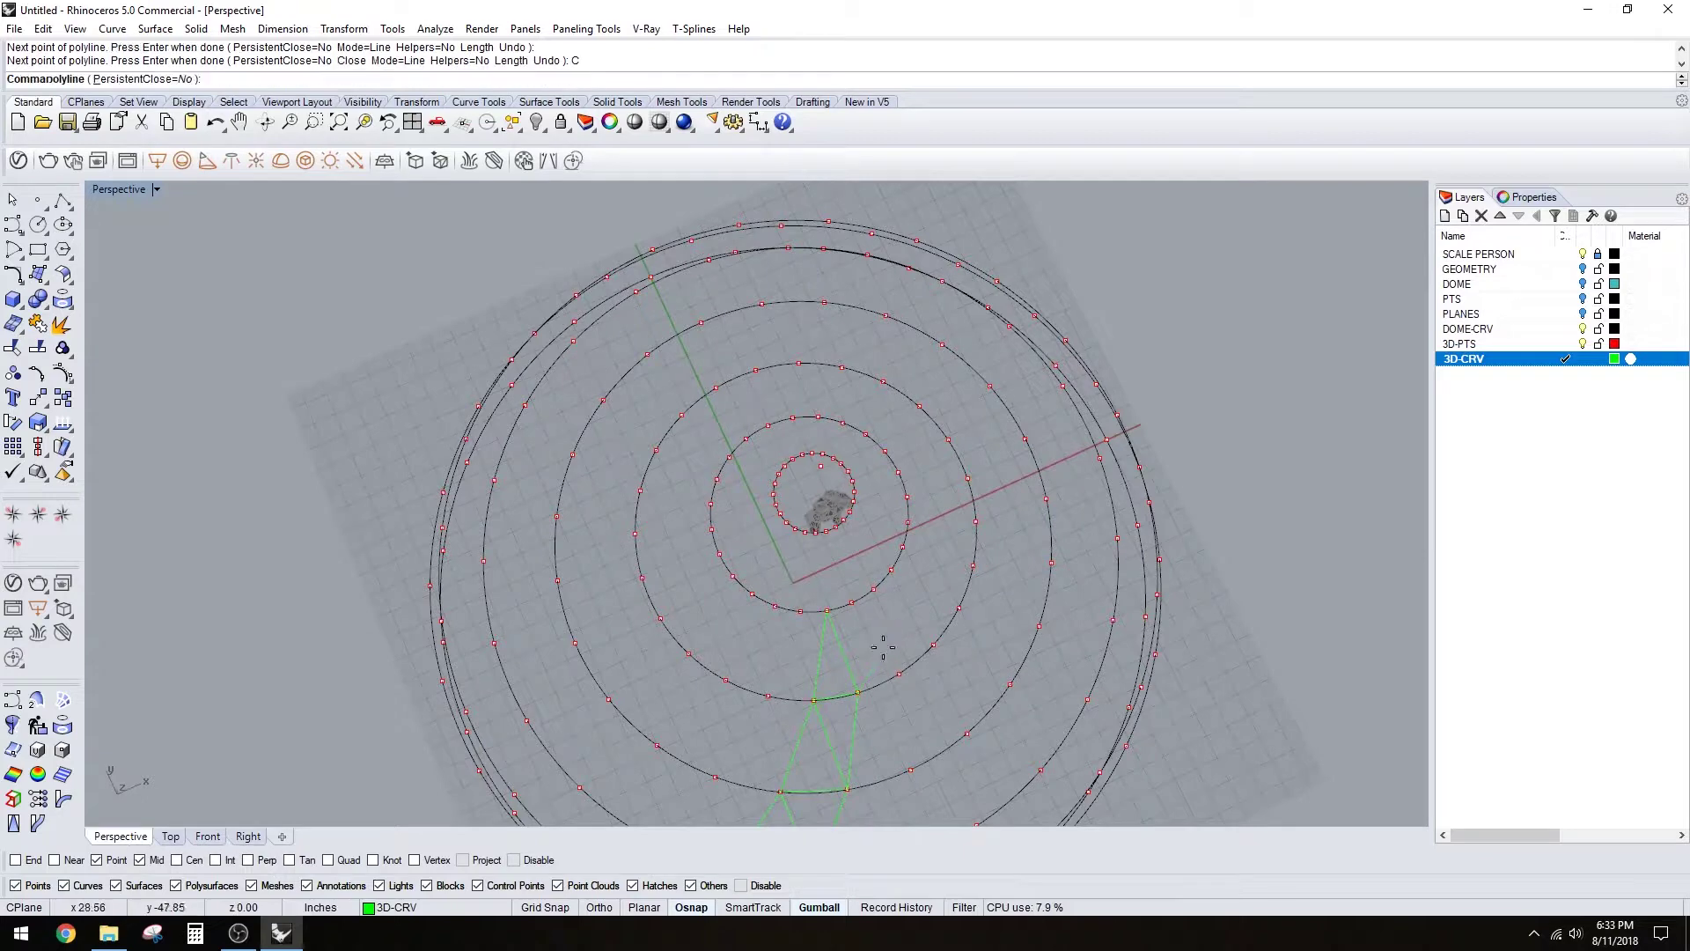
pyautogui.click(859, 691)
pyautogui.click(851, 602)
pyautogui.click(829, 608)
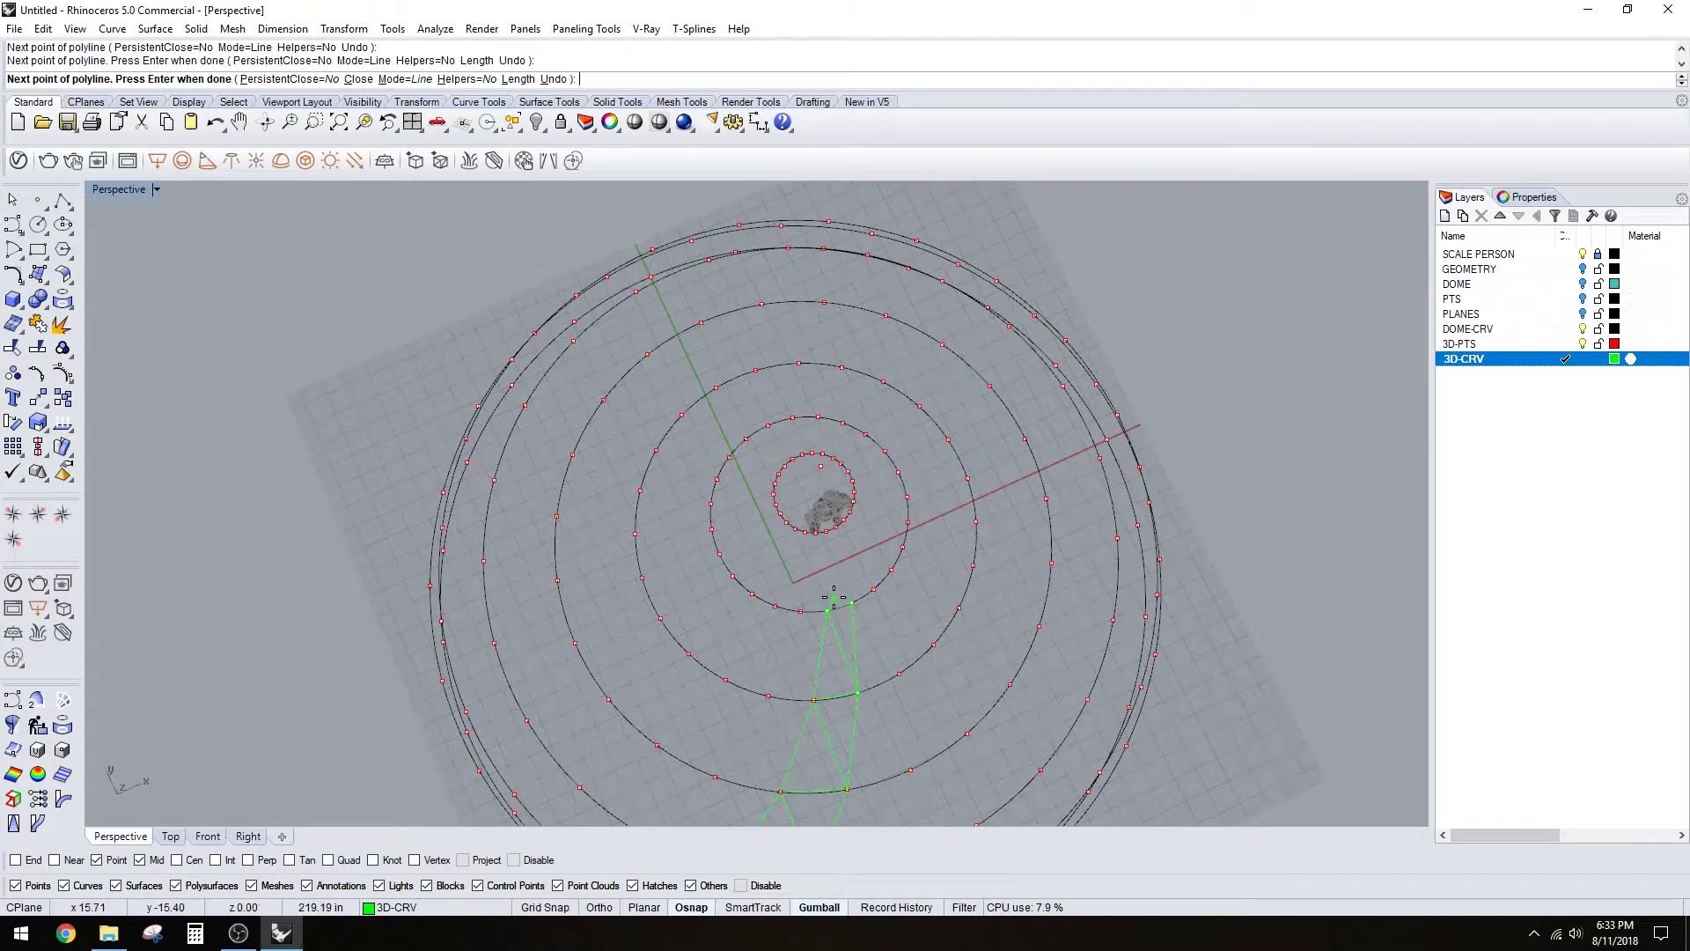
pyautogui.write('c')
pyautogui.press('Return')
# - Draw a closed triangle from the strip's two seventh-ring points to the eighth-ring point between them
pyautogui.press('Return')
pyautogui.click(829, 607)
pyautogui.scroll(3, 845, 615)
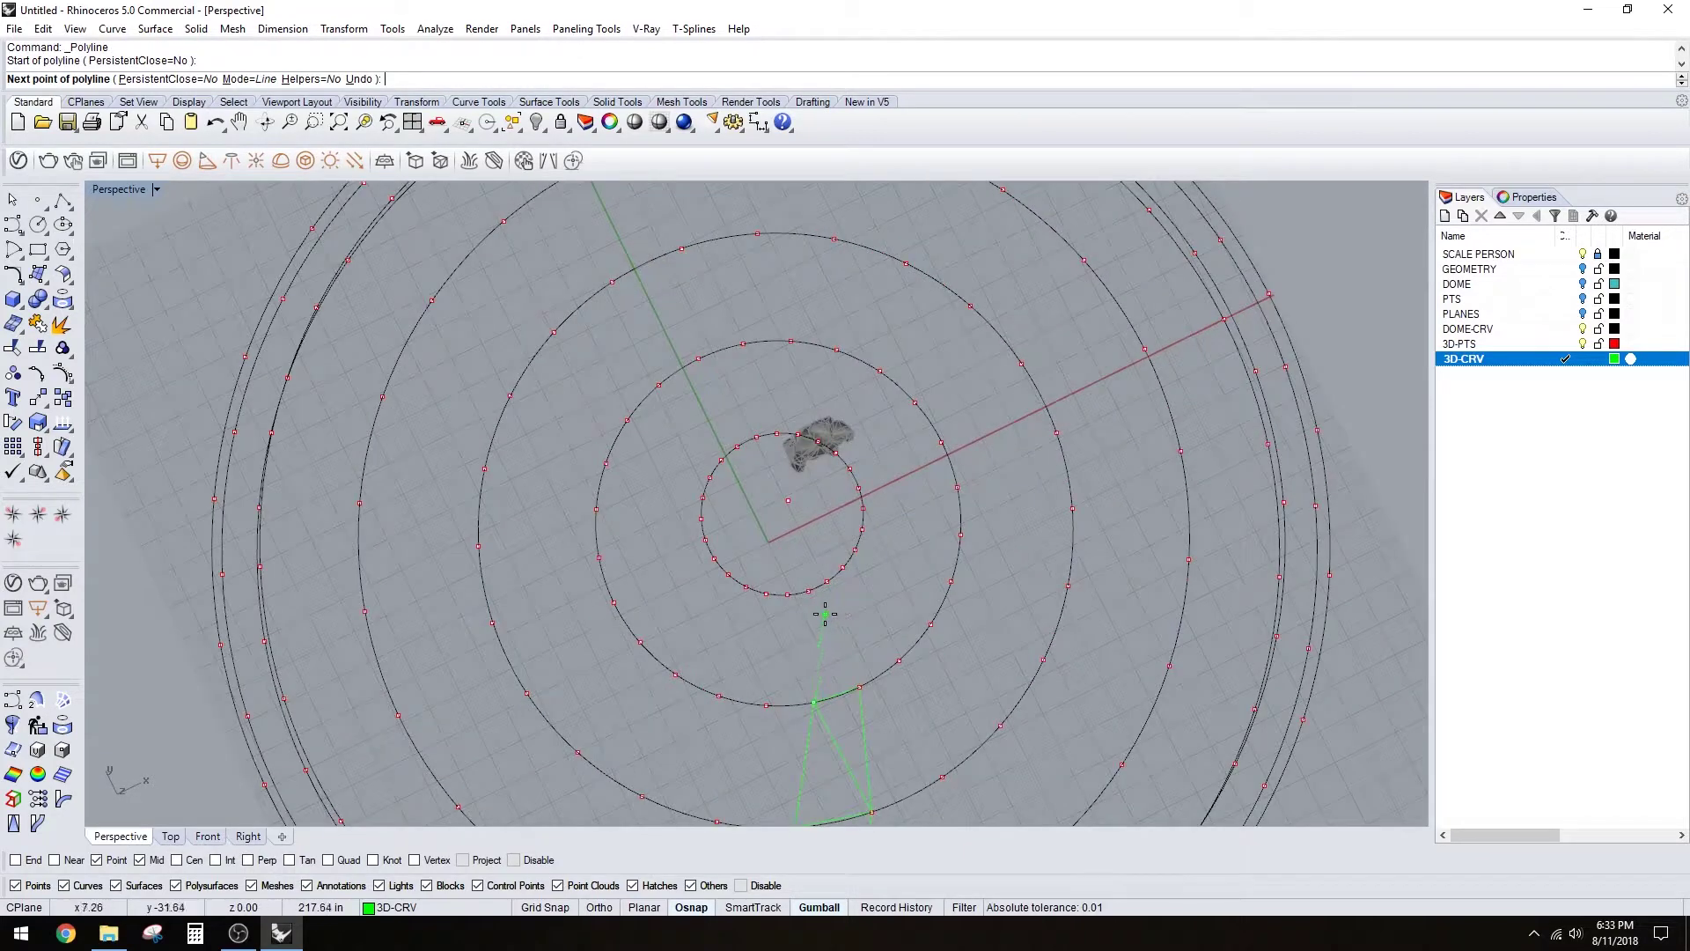
pyautogui.click(825, 638)
pyautogui.click(852, 676)
pyautogui.write('c')
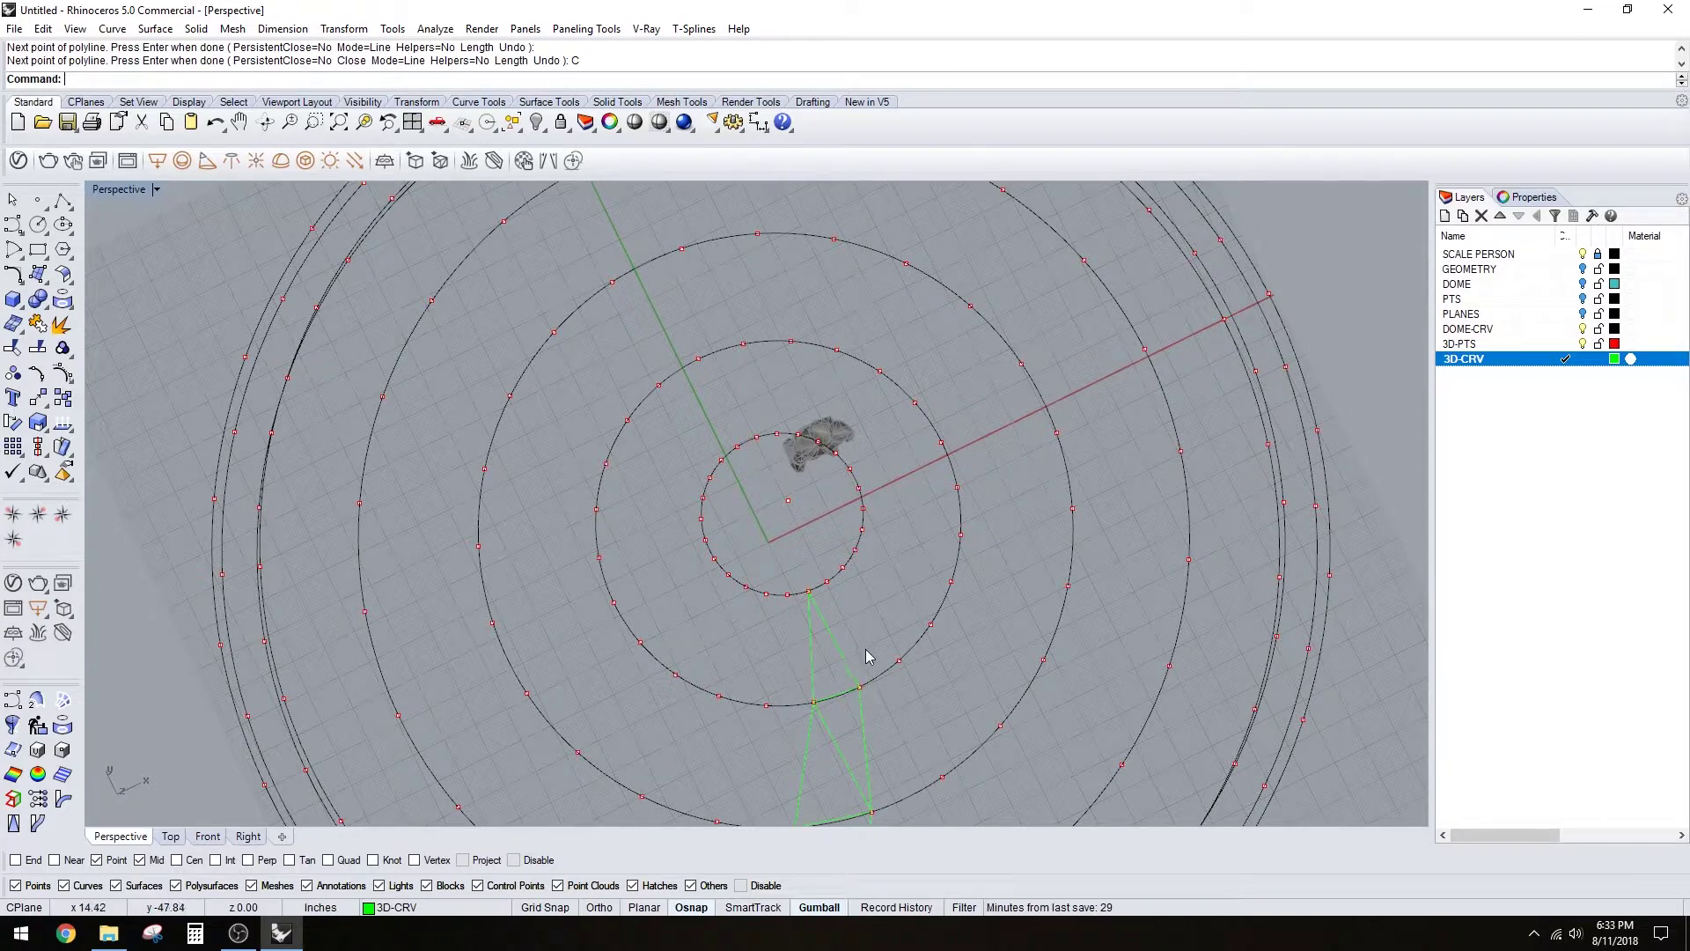
pyautogui.press('Return')
# - Draw an adjoining closed triangle from the strip's outer seventh-ring point to two neighbouring eighth-ring points
pyautogui.press('Return')
pyautogui.click(862, 678)
pyautogui.click(829, 582)
pyautogui.click(810, 587)
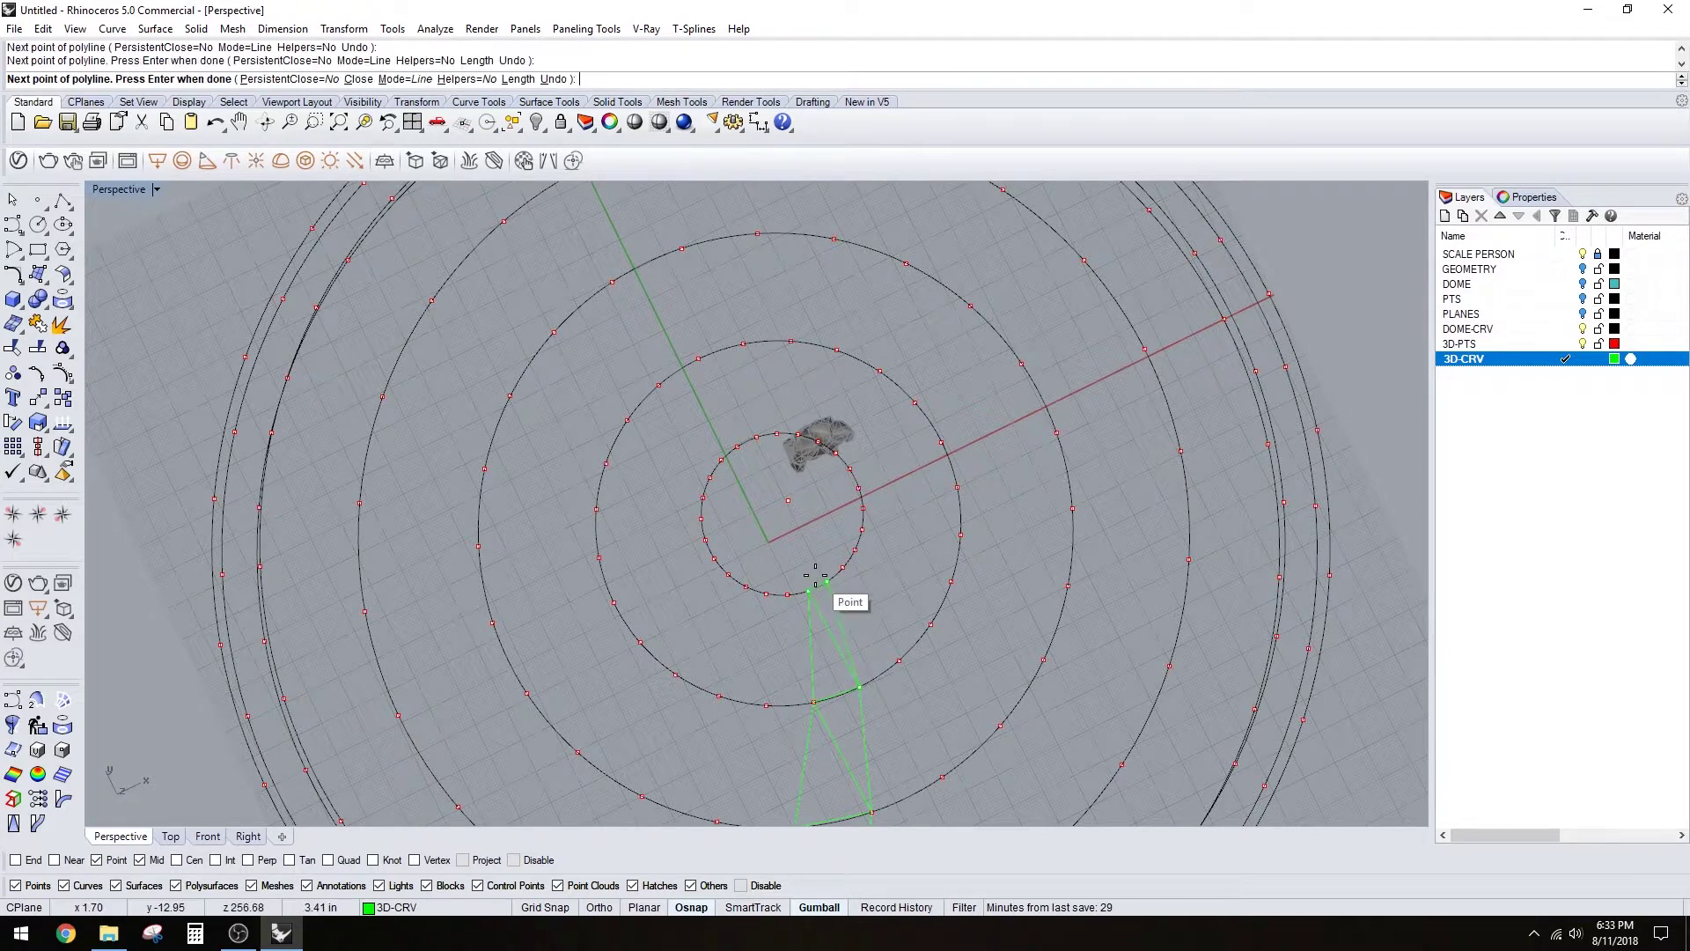
pyautogui.write('c')
pyautogui.press('Return')
# - Finish the strip with a closed triangle from its two eighth-ring points to the single point at the dome's apex
pyautogui.press('Return')
pyautogui.click(810, 589)
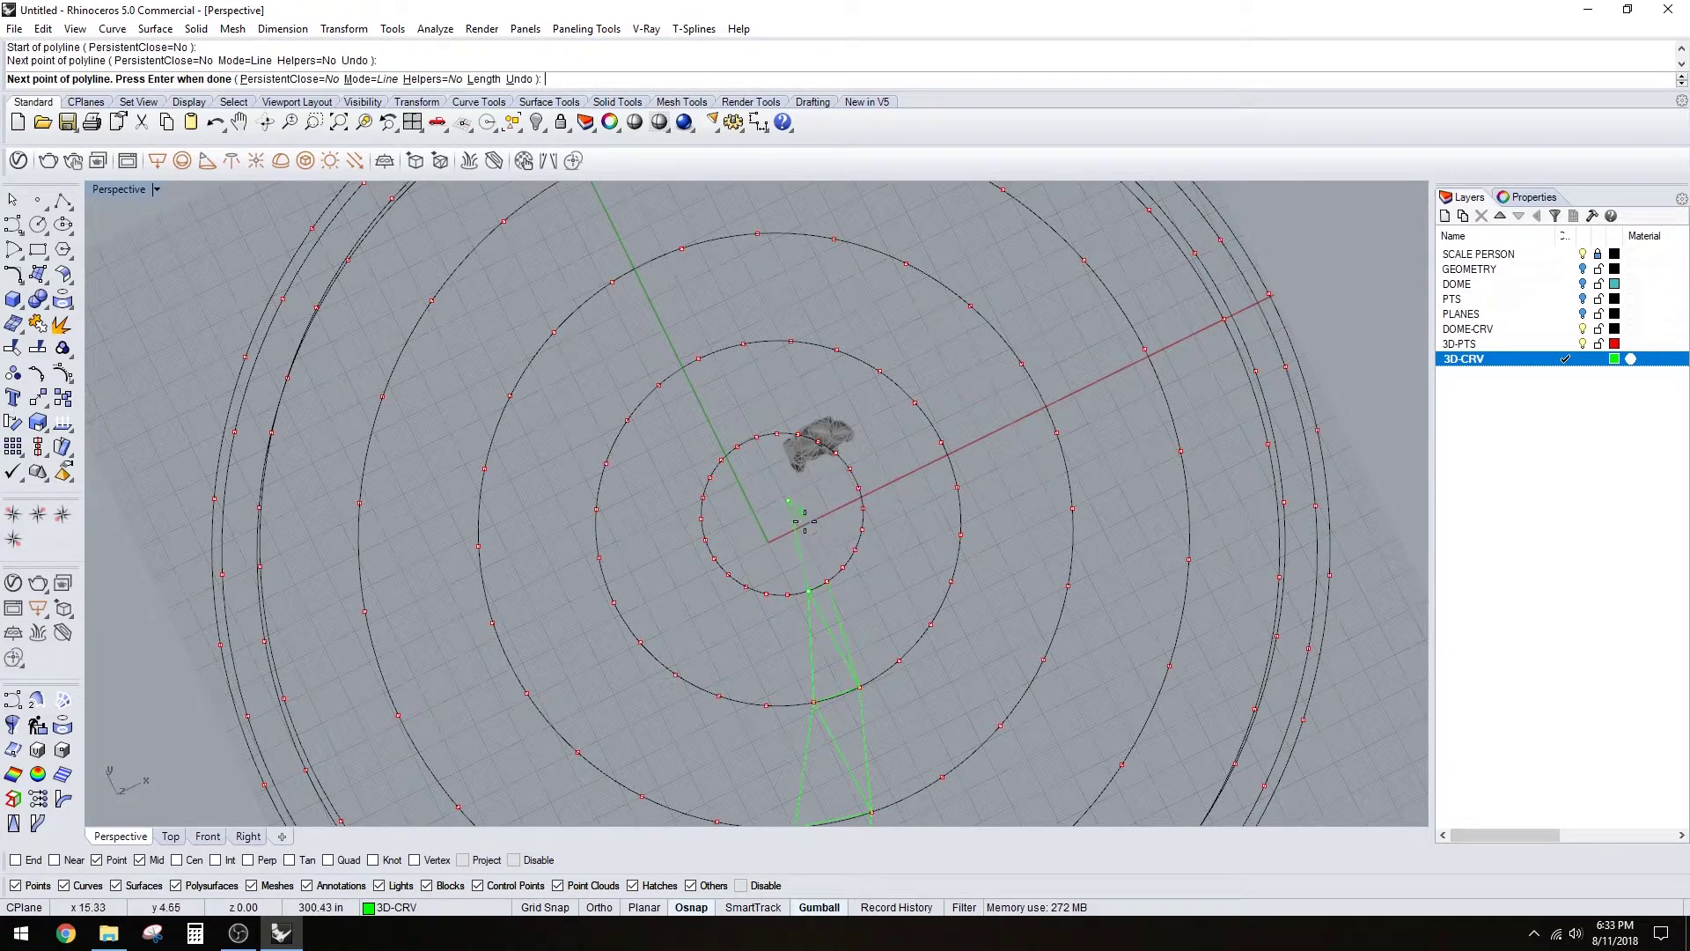
pyautogui.click(828, 574)
pyautogui.moveTo(860, 573); pyautogui.dragTo(1022, 467, button='right')
pyautogui.scroll(-4, 935, 534)
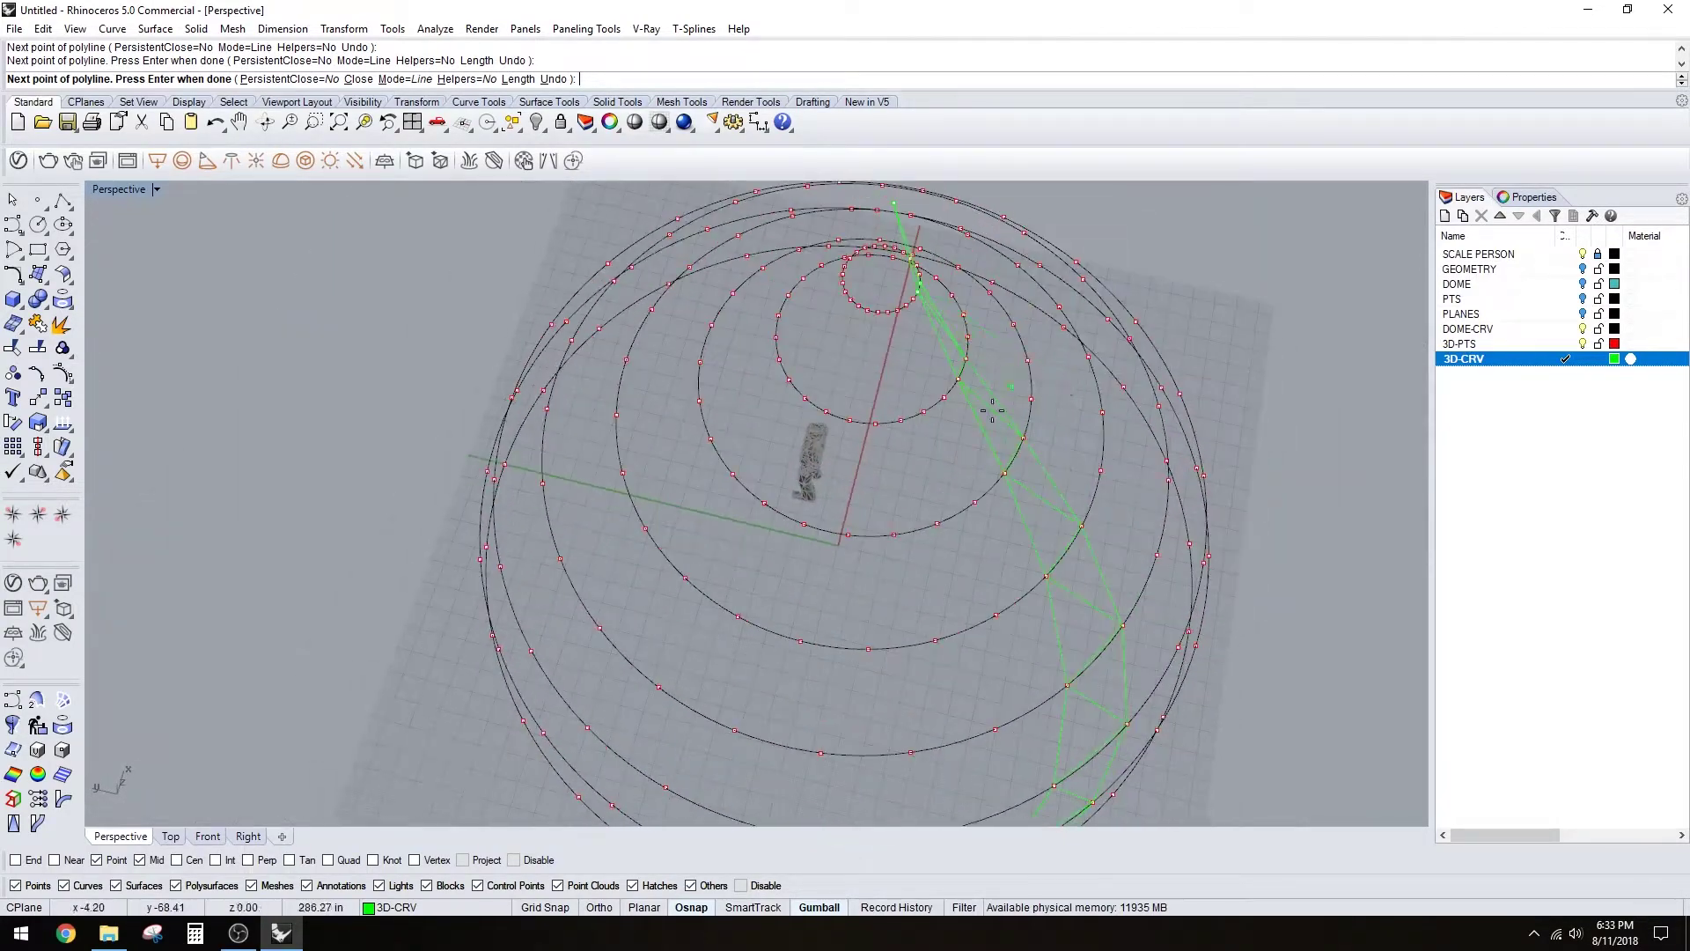
pyautogui.moveTo(992, 411); pyautogui.dragTo(1029, 511, button='right')
pyautogui.scroll(3, 950, 433)
pyautogui.scroll(-6, 957, 422)
pyautogui.write('C')
pyautogui.press('Return')
pyautogui.moveTo(1030, 510); pyautogui.dragTo(860, 542, button='right')
pyautogui.keyDown('shift'); pyautogui.moveTo(1195, 554); pyautogui.dragTo(1223, 441, button='right'); pyautogui.keyUp('shift')
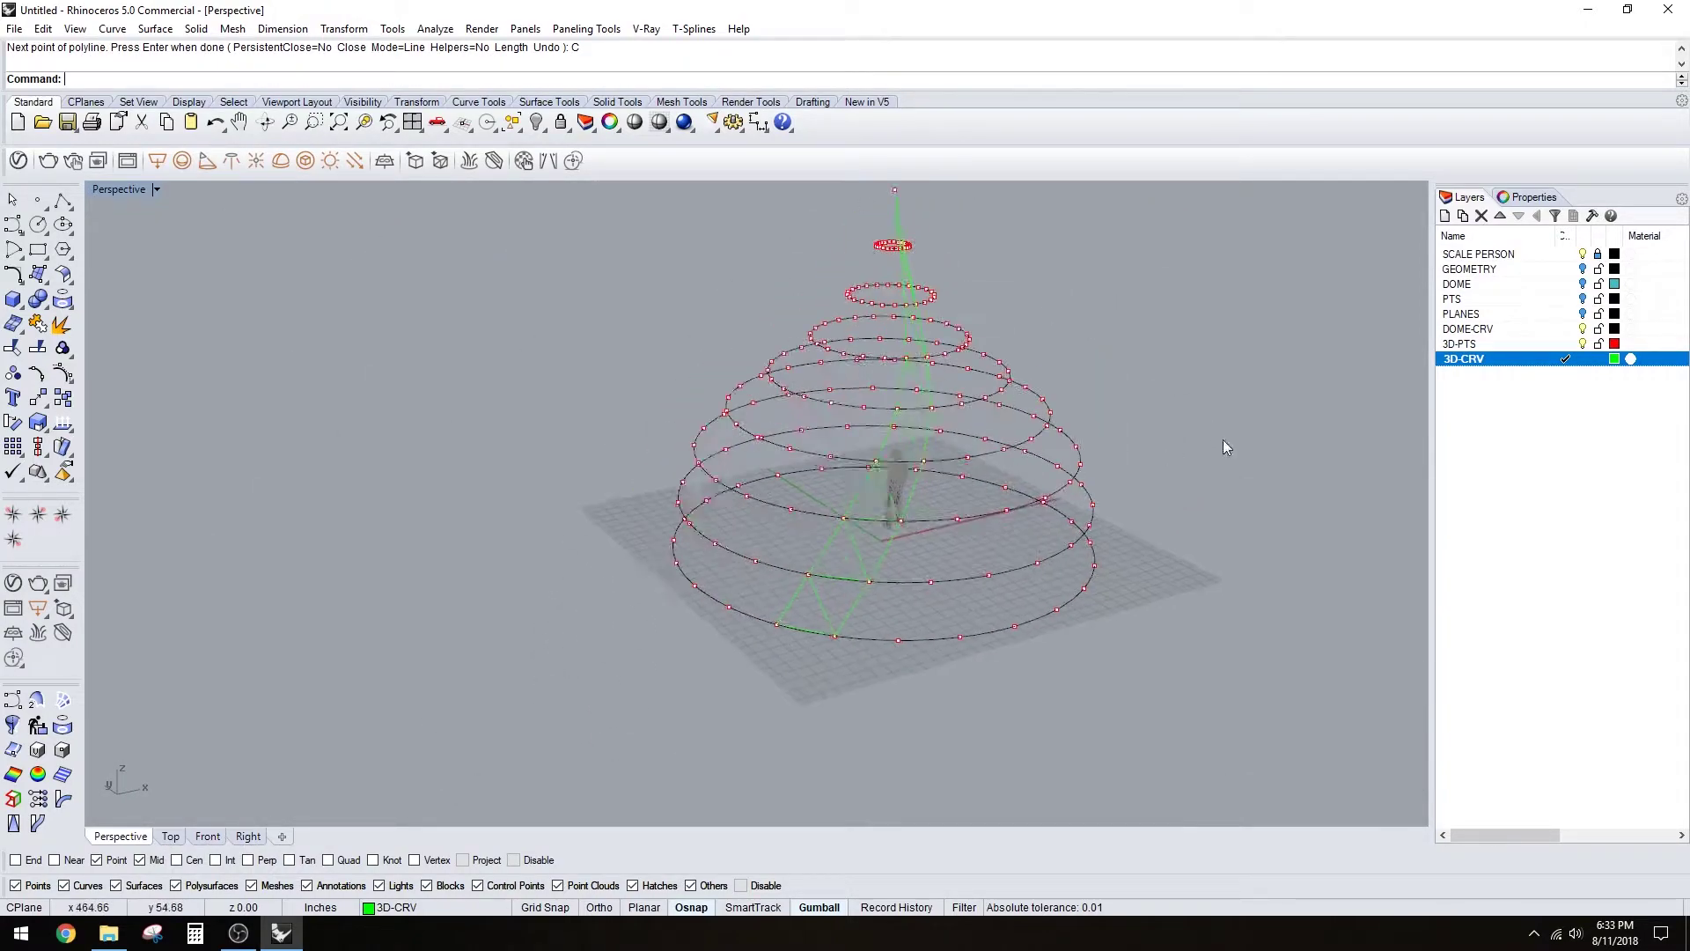
# - Add a new layer named BLOCK and make it the current layer
pyautogui.moveTo(1042, 449); pyautogui.dragTo(947, 440, button='right')
pyautogui.scroll(2, 973, 584)
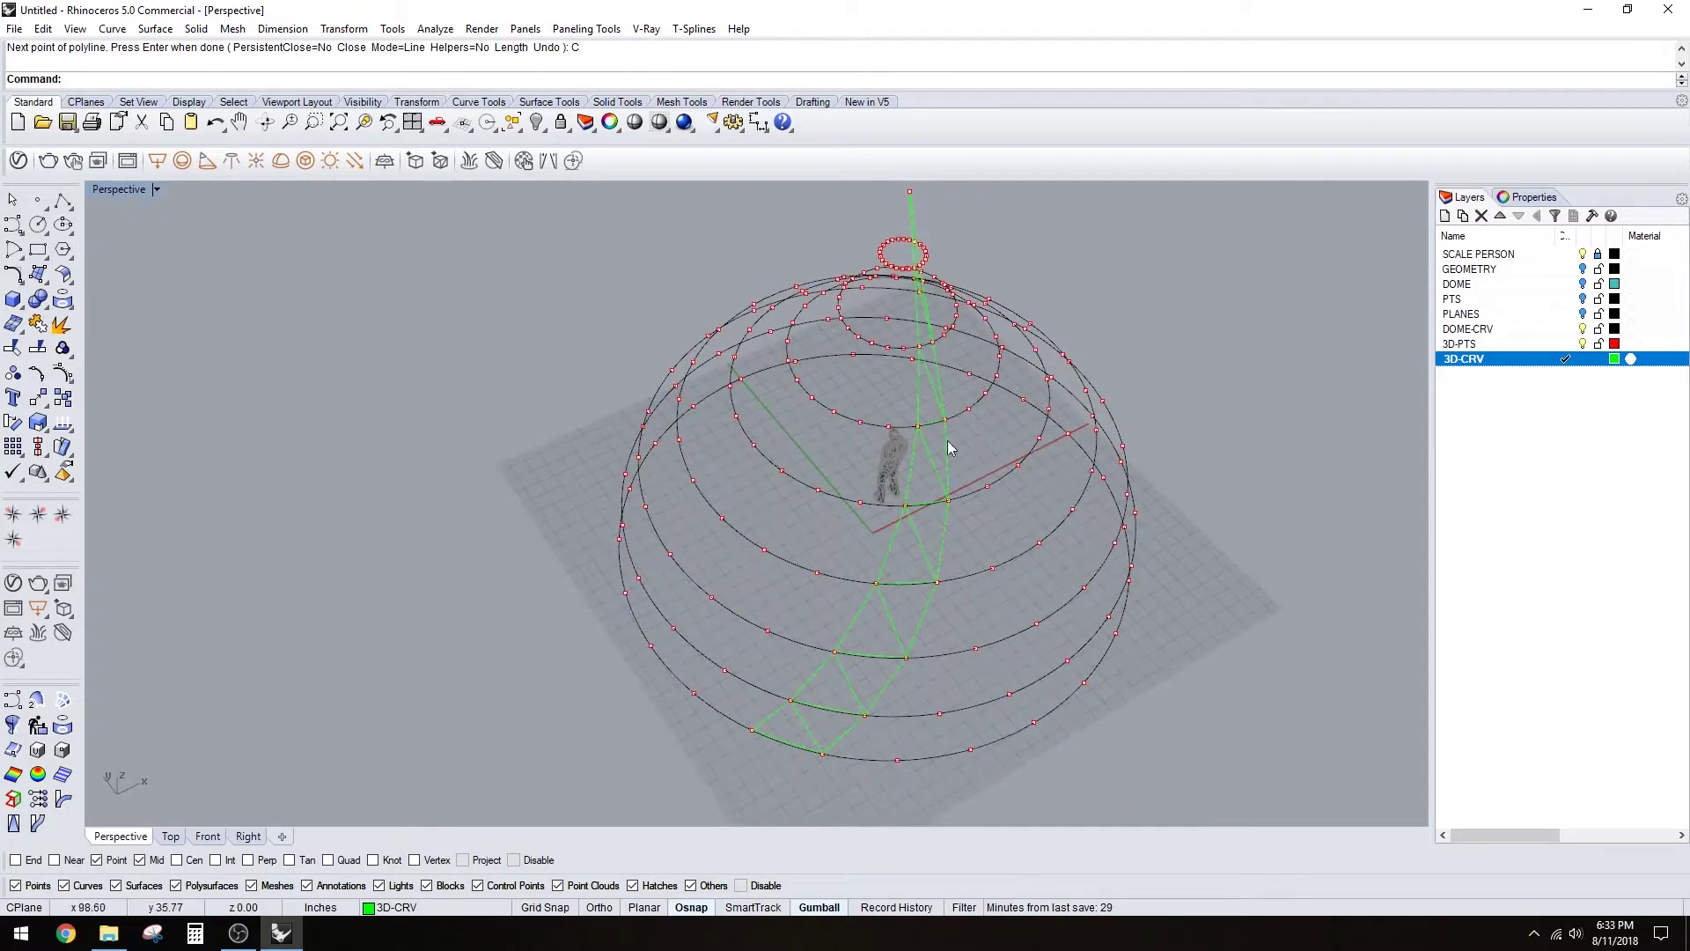
pyautogui.click(1444, 215)
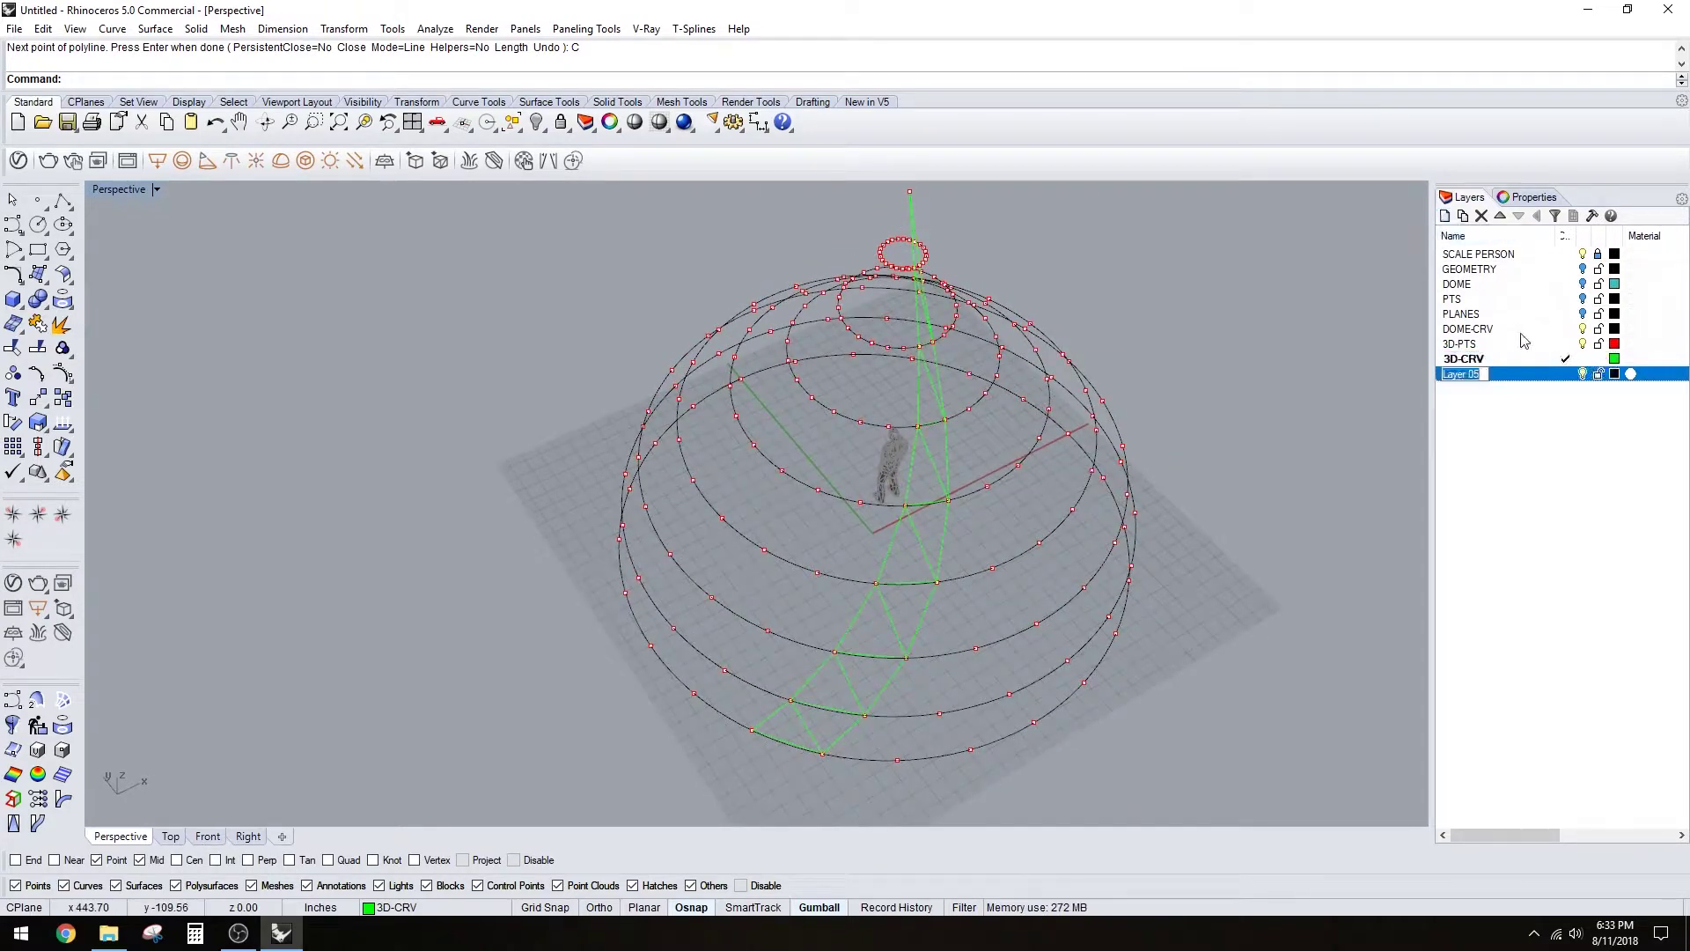
pyautogui.click(1565, 375)
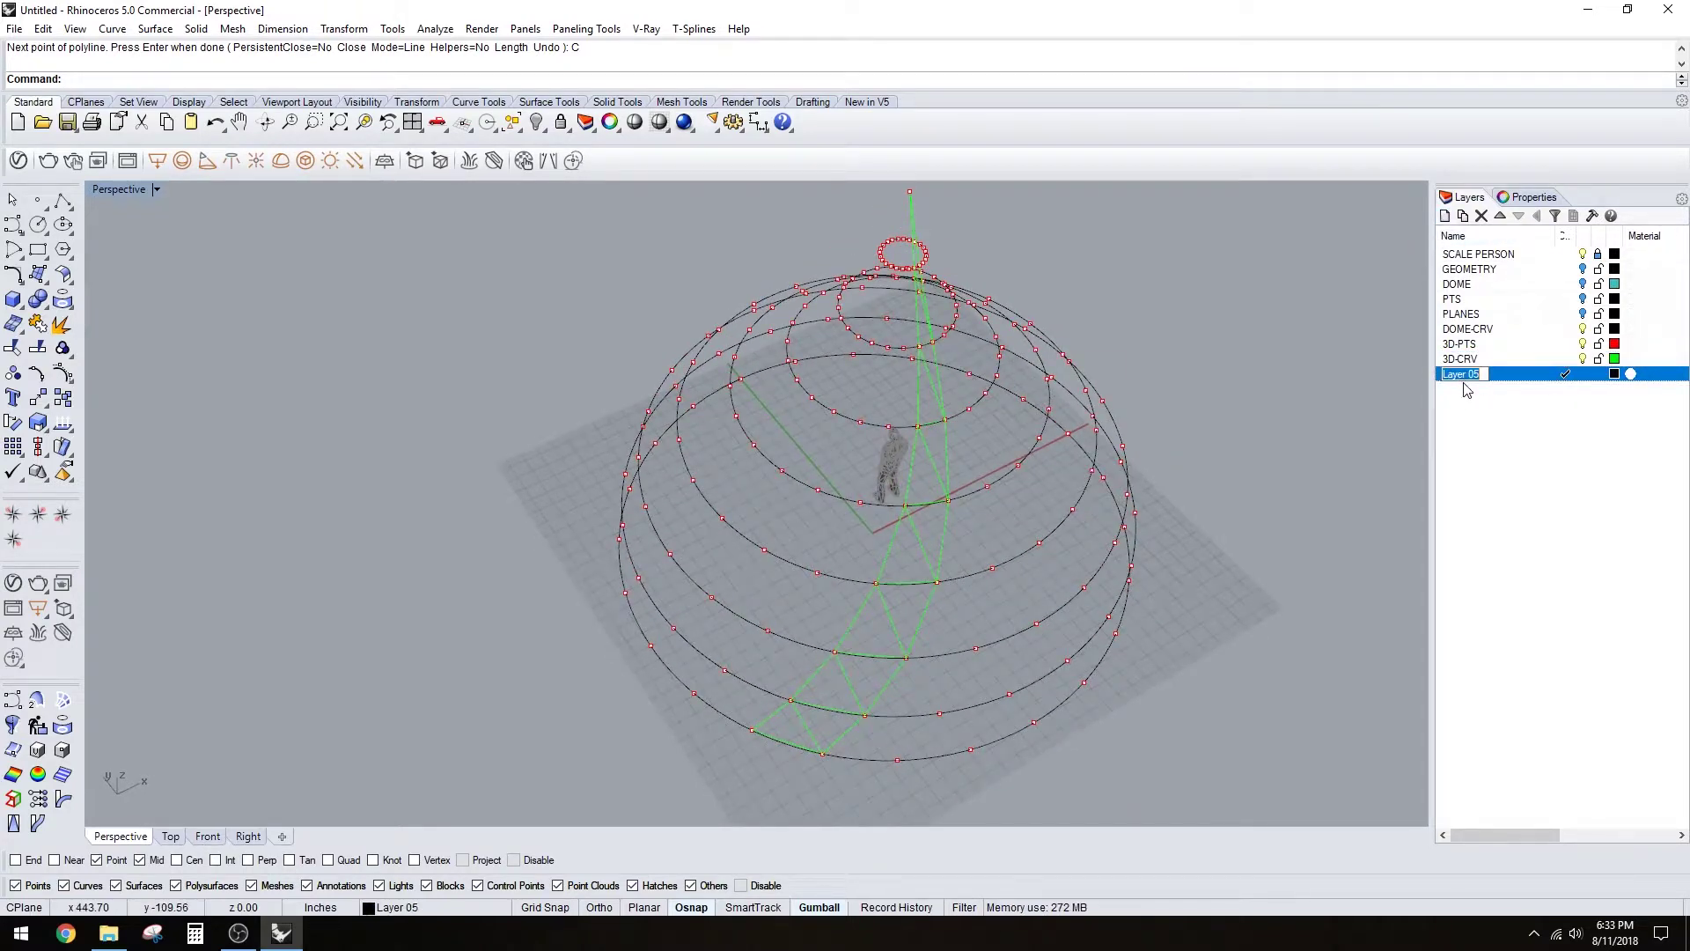
pyautogui.write('BLOCK')
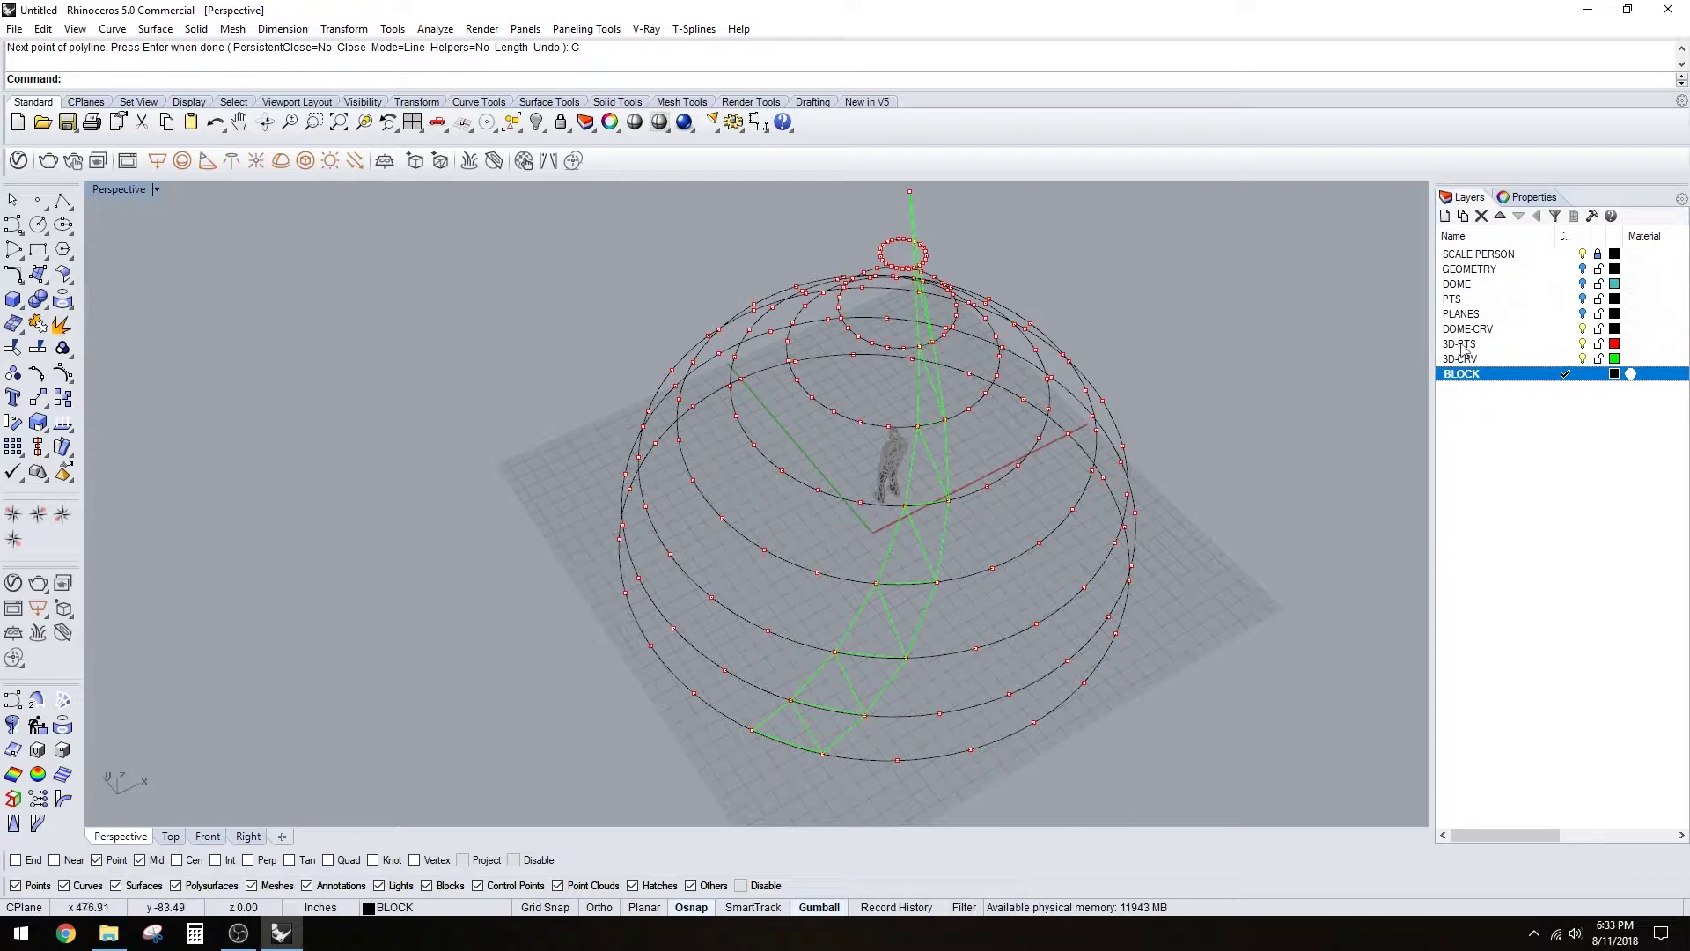
pyautogui.click(1522, 345)
pyautogui.moveTo(1048, 342); pyautogui.dragTo(852, 414, button='right')
pyautogui.scroll(2, 849, 418)
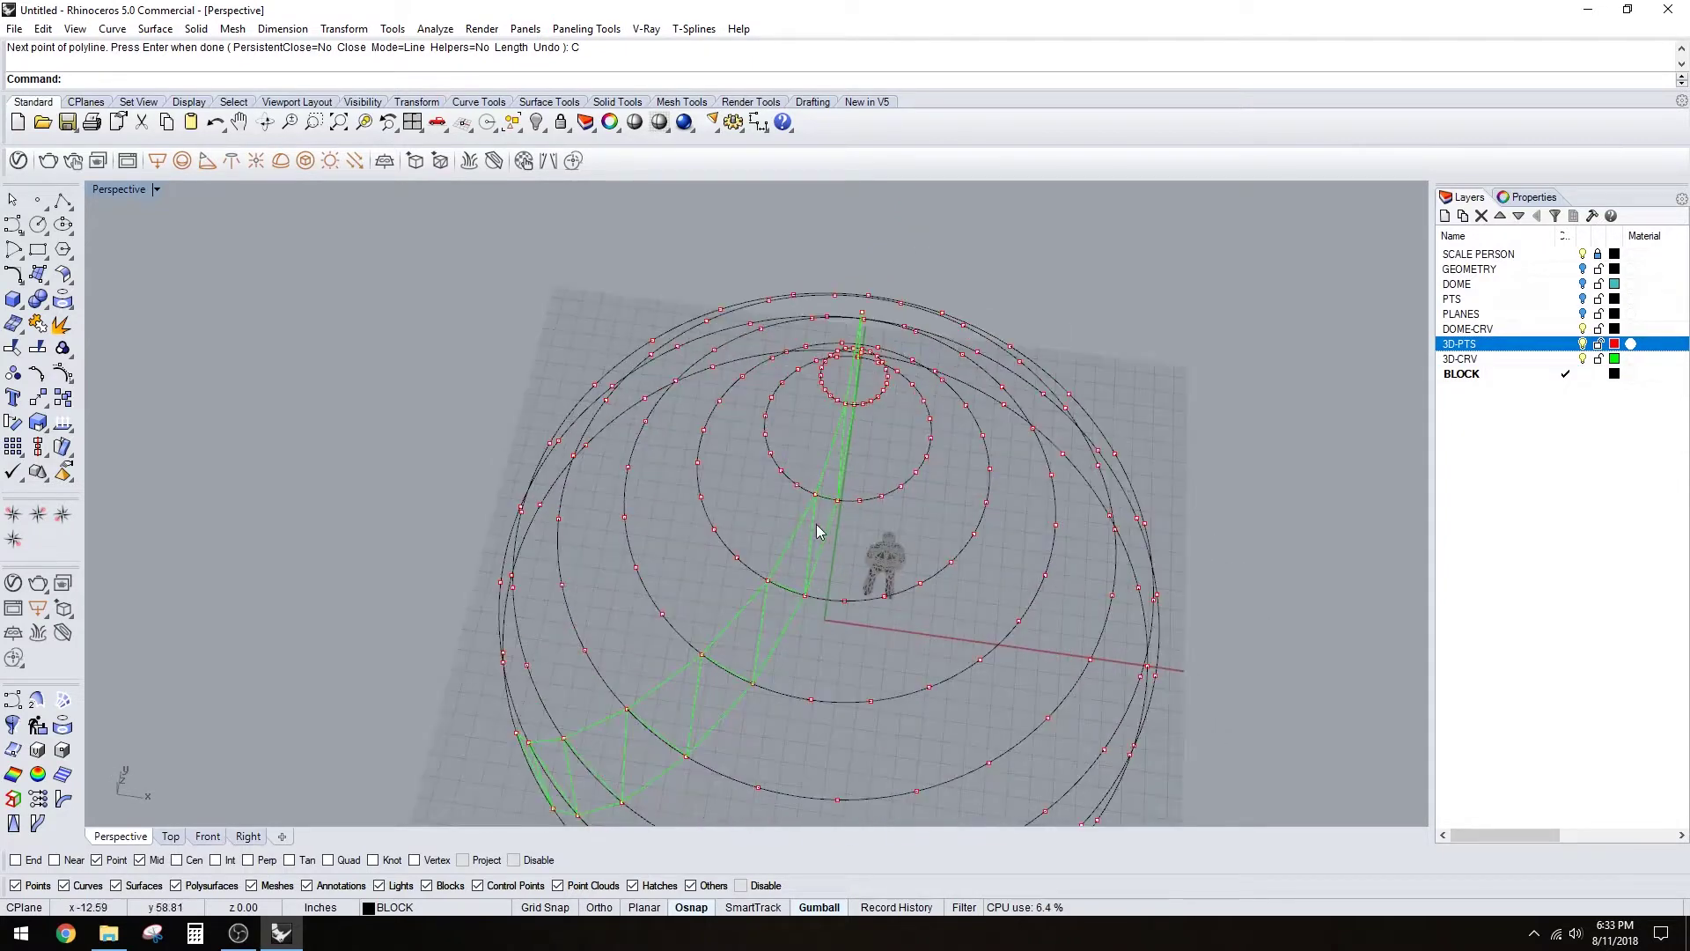
pyautogui.click(815, 525)
pyautogui.scroll(-4, 834, 550)
pyautogui.click(837, 584)
pyautogui.moveTo(838, 585); pyautogui.dragTo(1021, 493, button='right')
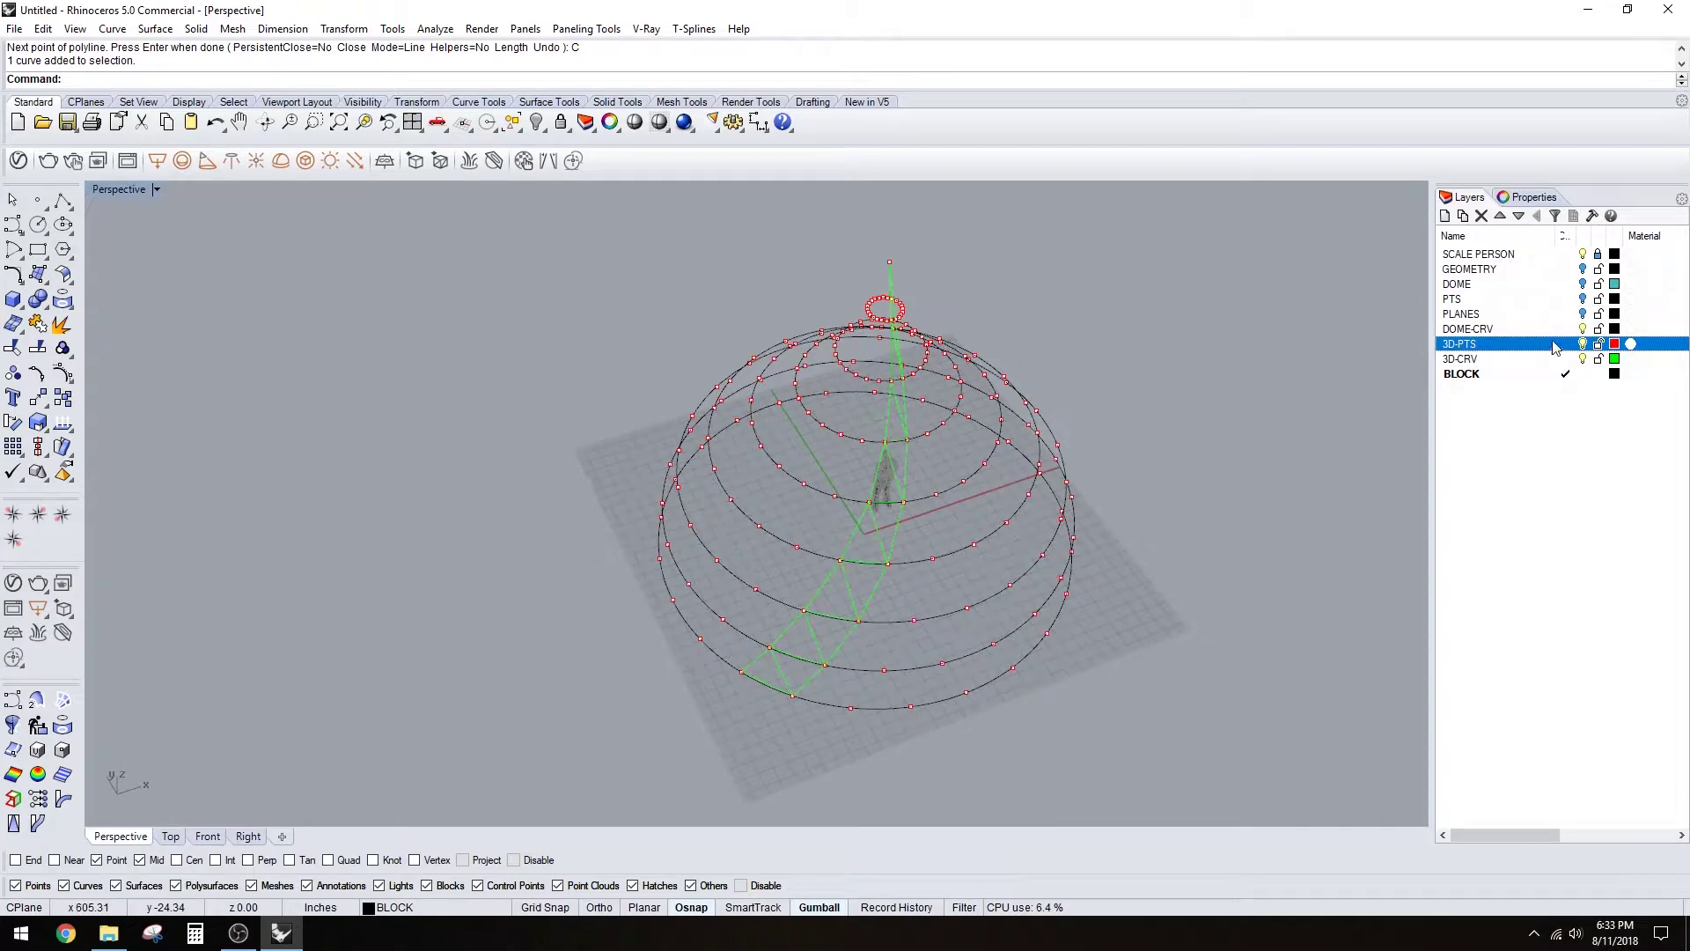
# - Define all objects on the 3D-CRV layer as a block named 3D-PLANES_01, with its base point at the strip's base-ring corner
pyautogui.rightClick(1532, 358)
pyautogui.click(1540, 648)
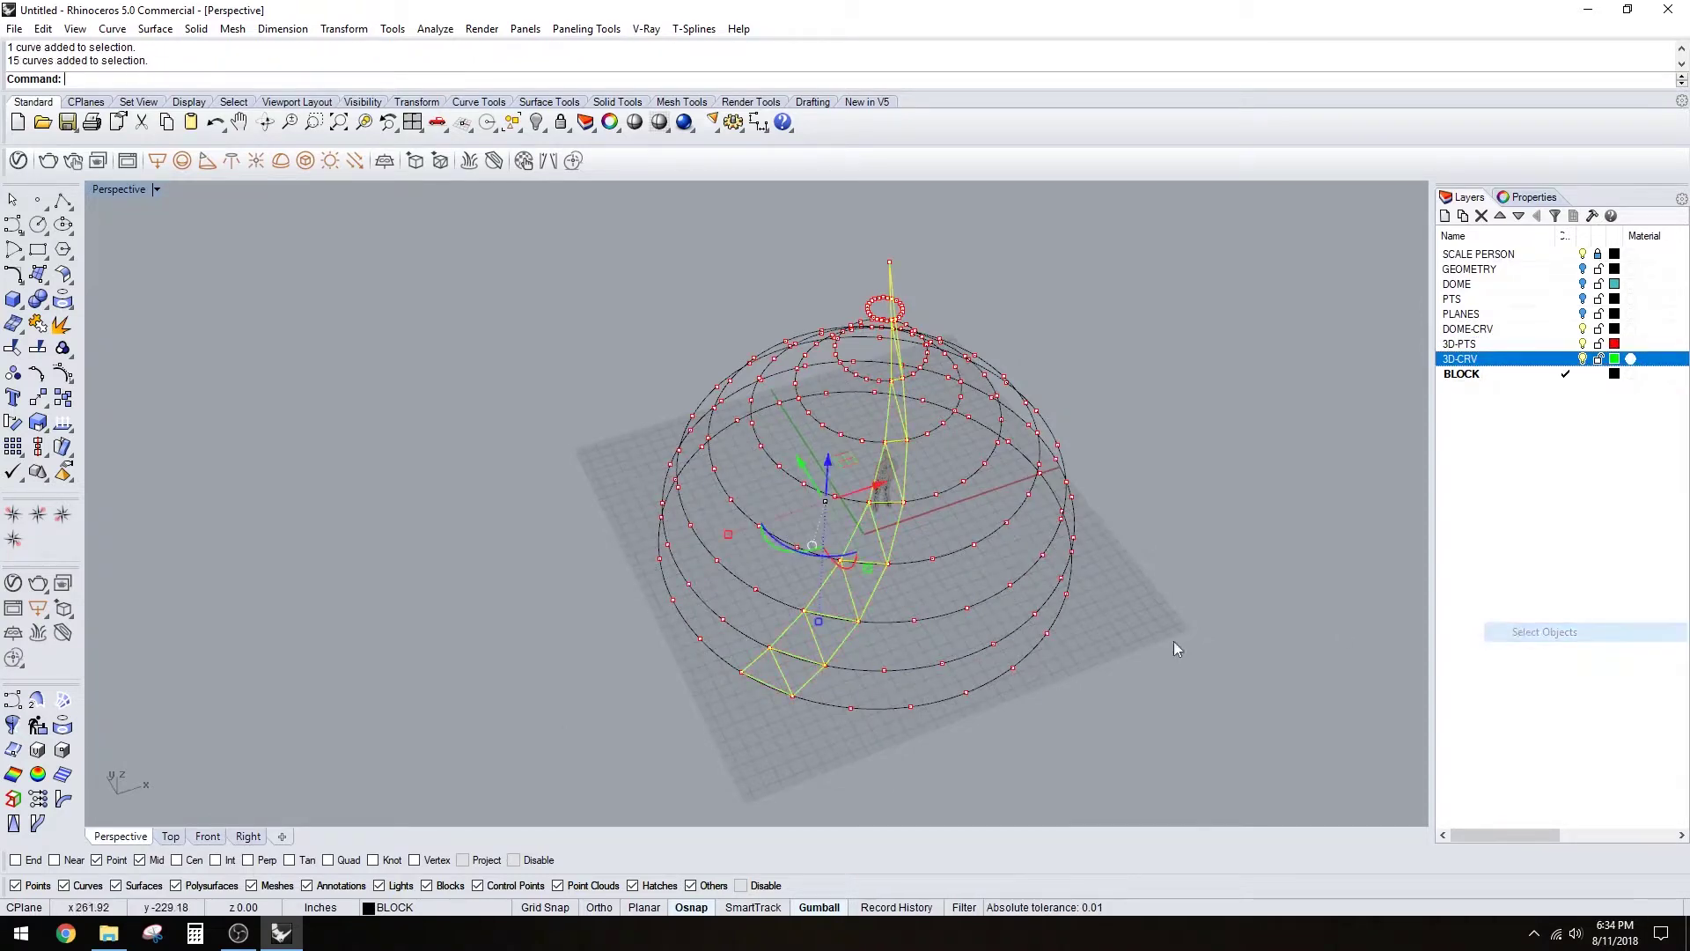
pyautogui.click(1525, 376)
pyautogui.moveTo(1041, 566); pyautogui.dragTo(873, 623, button='right')
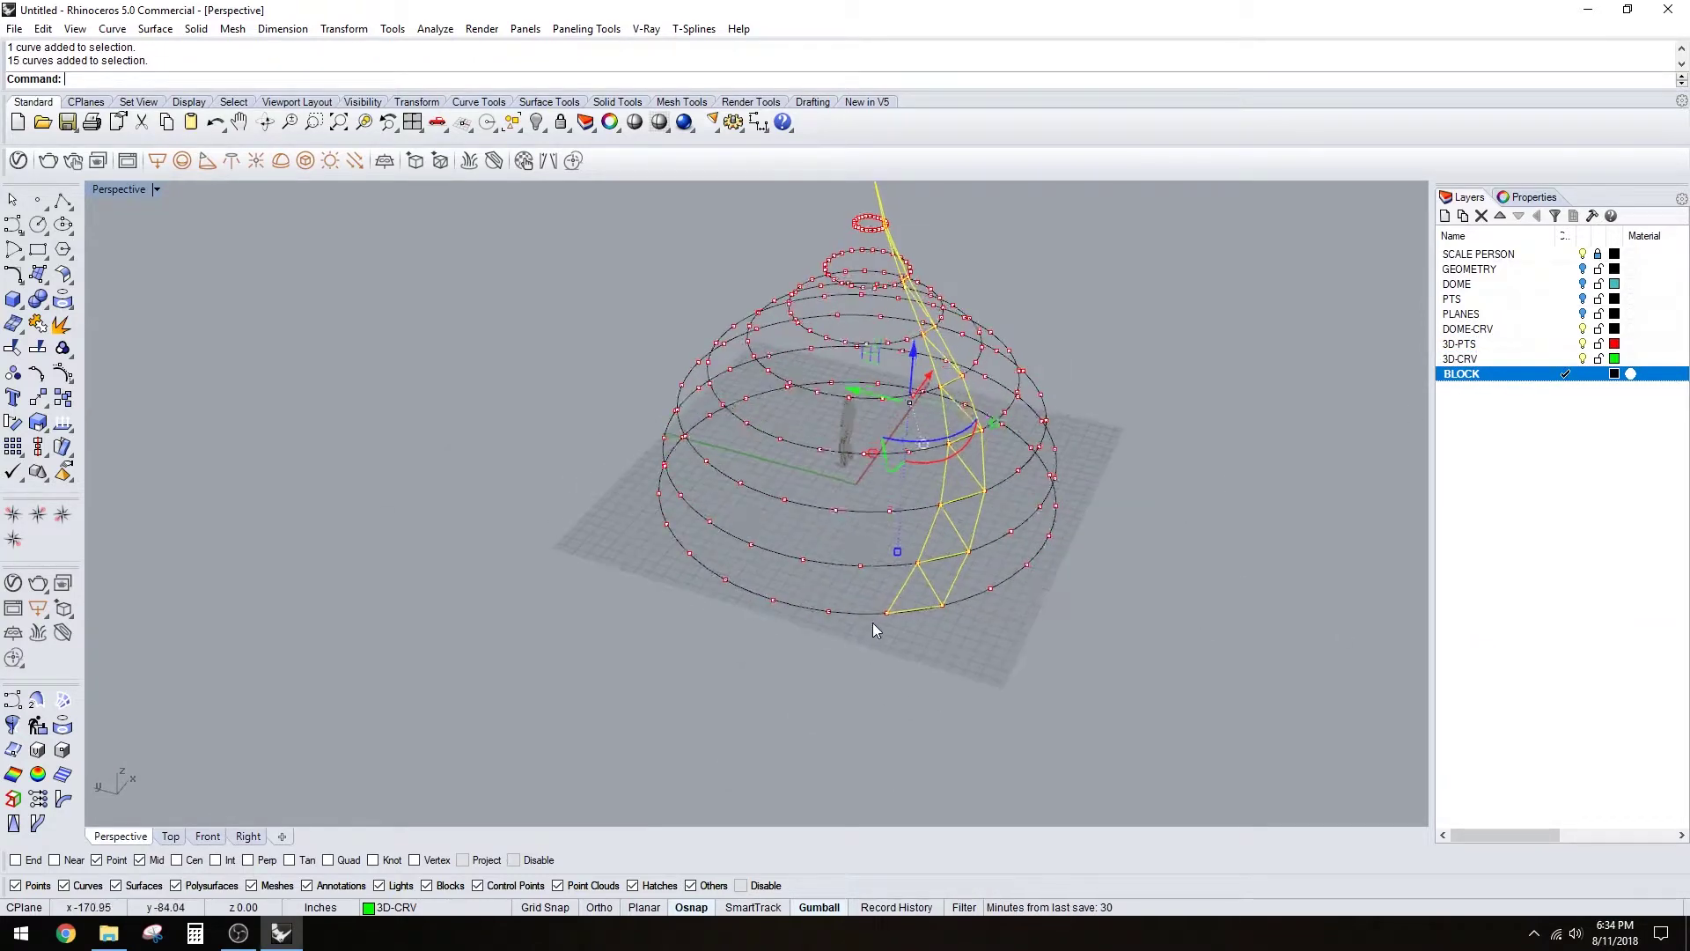
pyautogui.scroll(4, 869, 622)
pyautogui.press('Return')
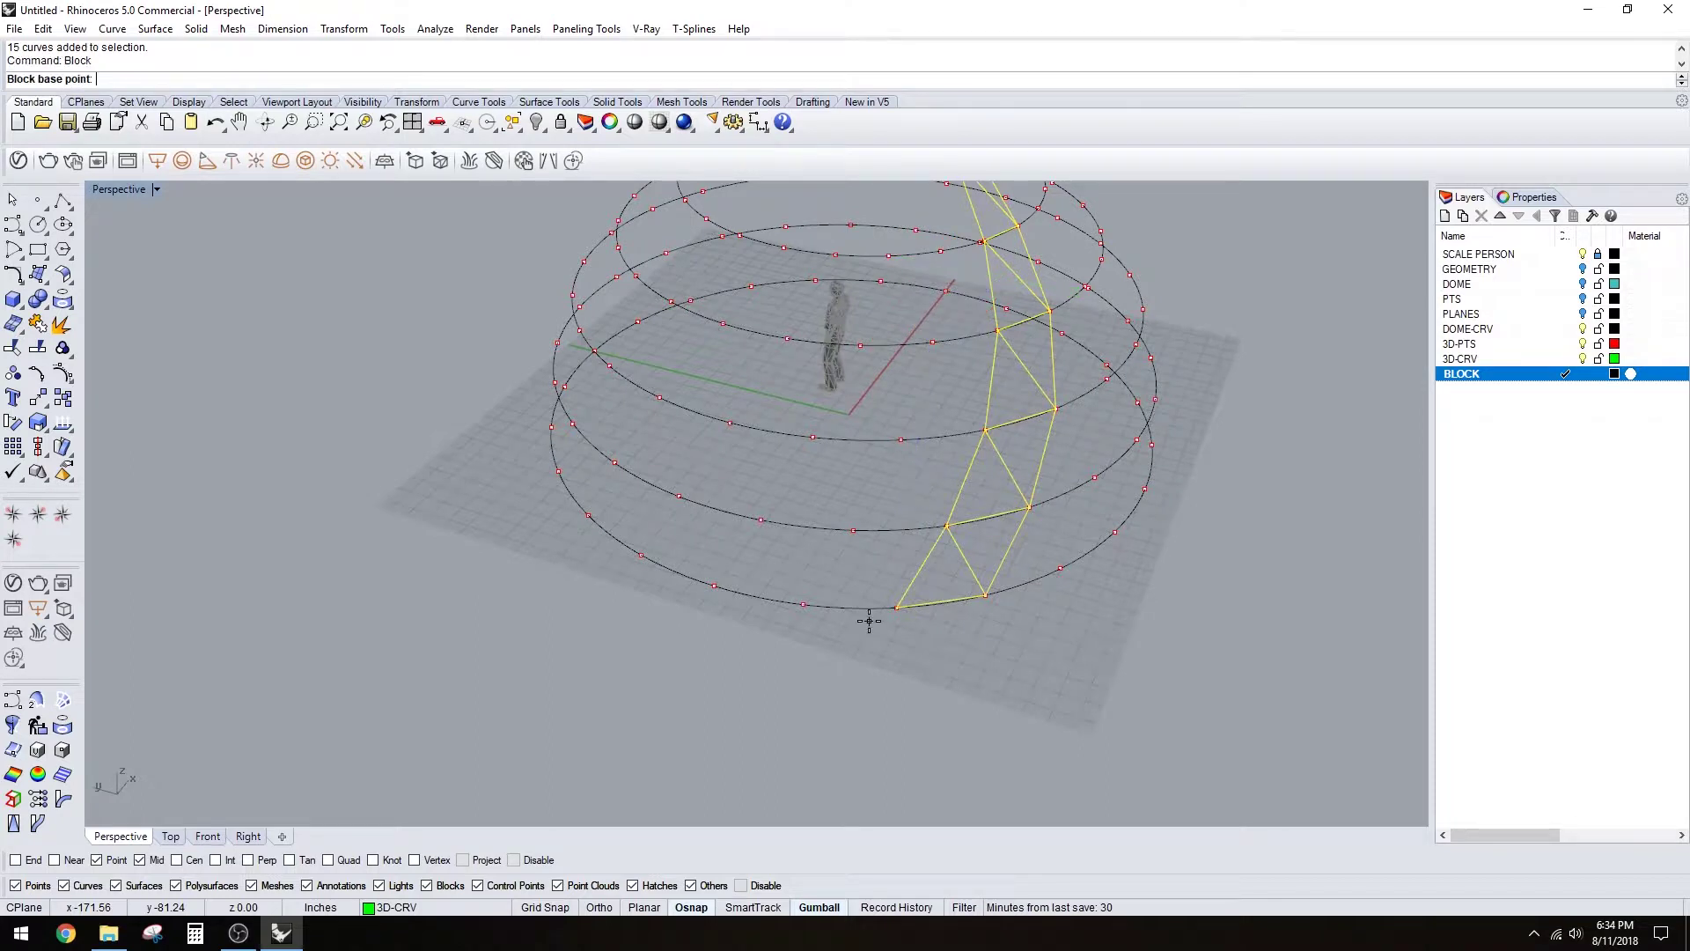
pyautogui.click(902, 607)
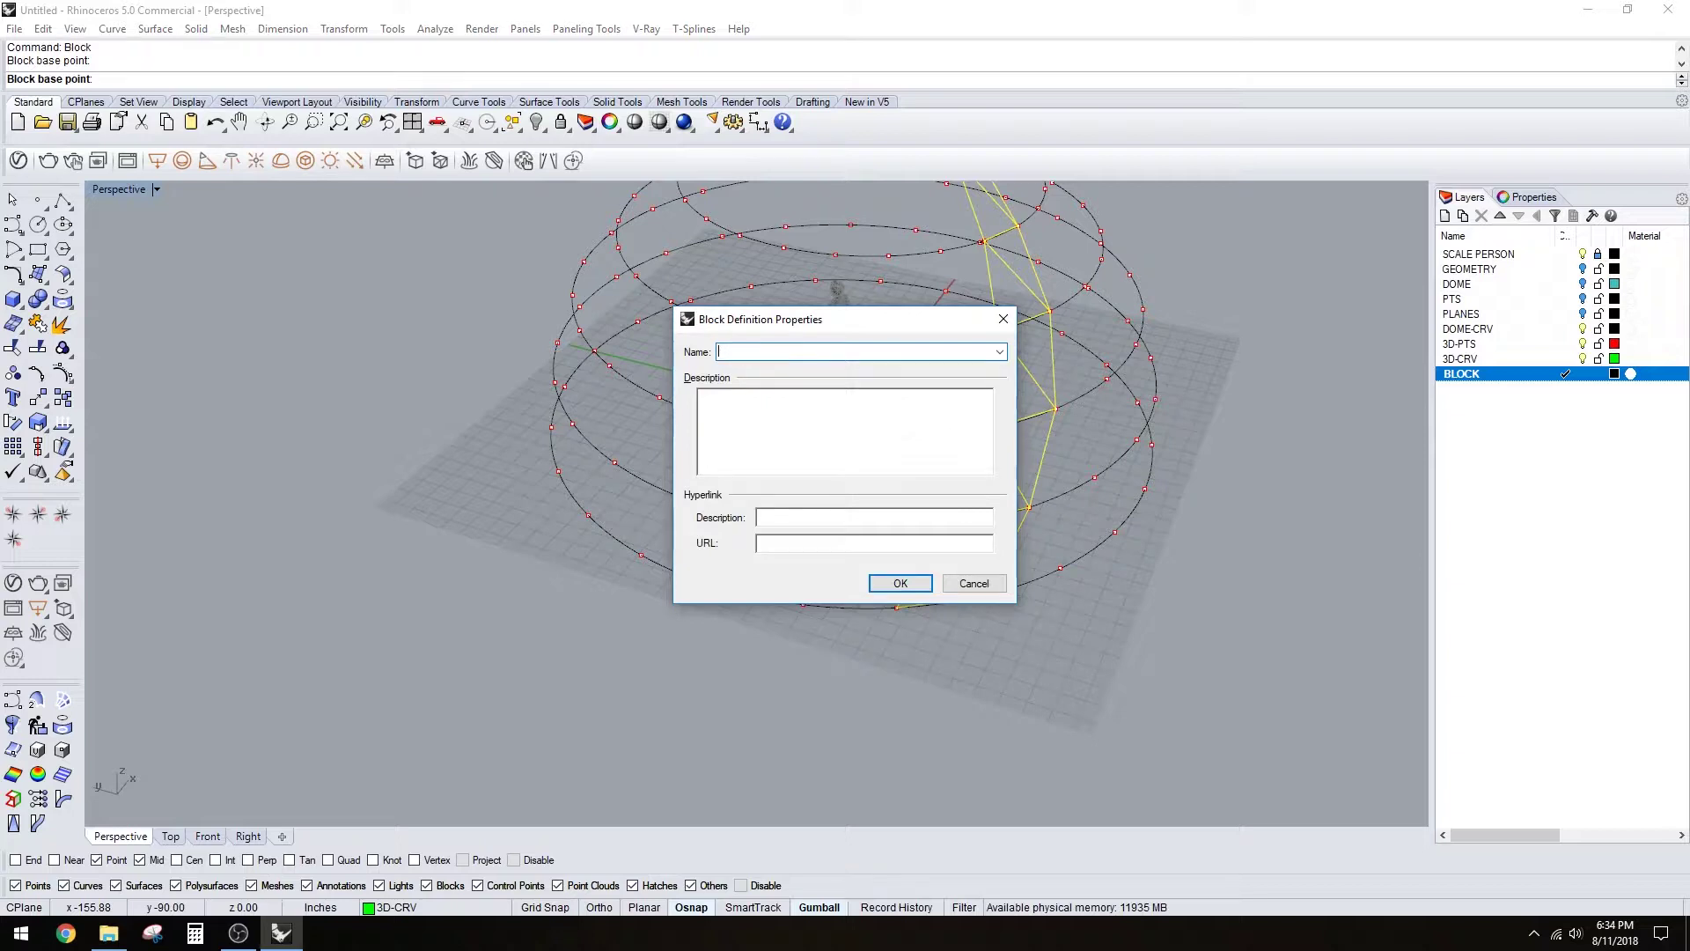
pyautogui.write('3D-PLANES_')
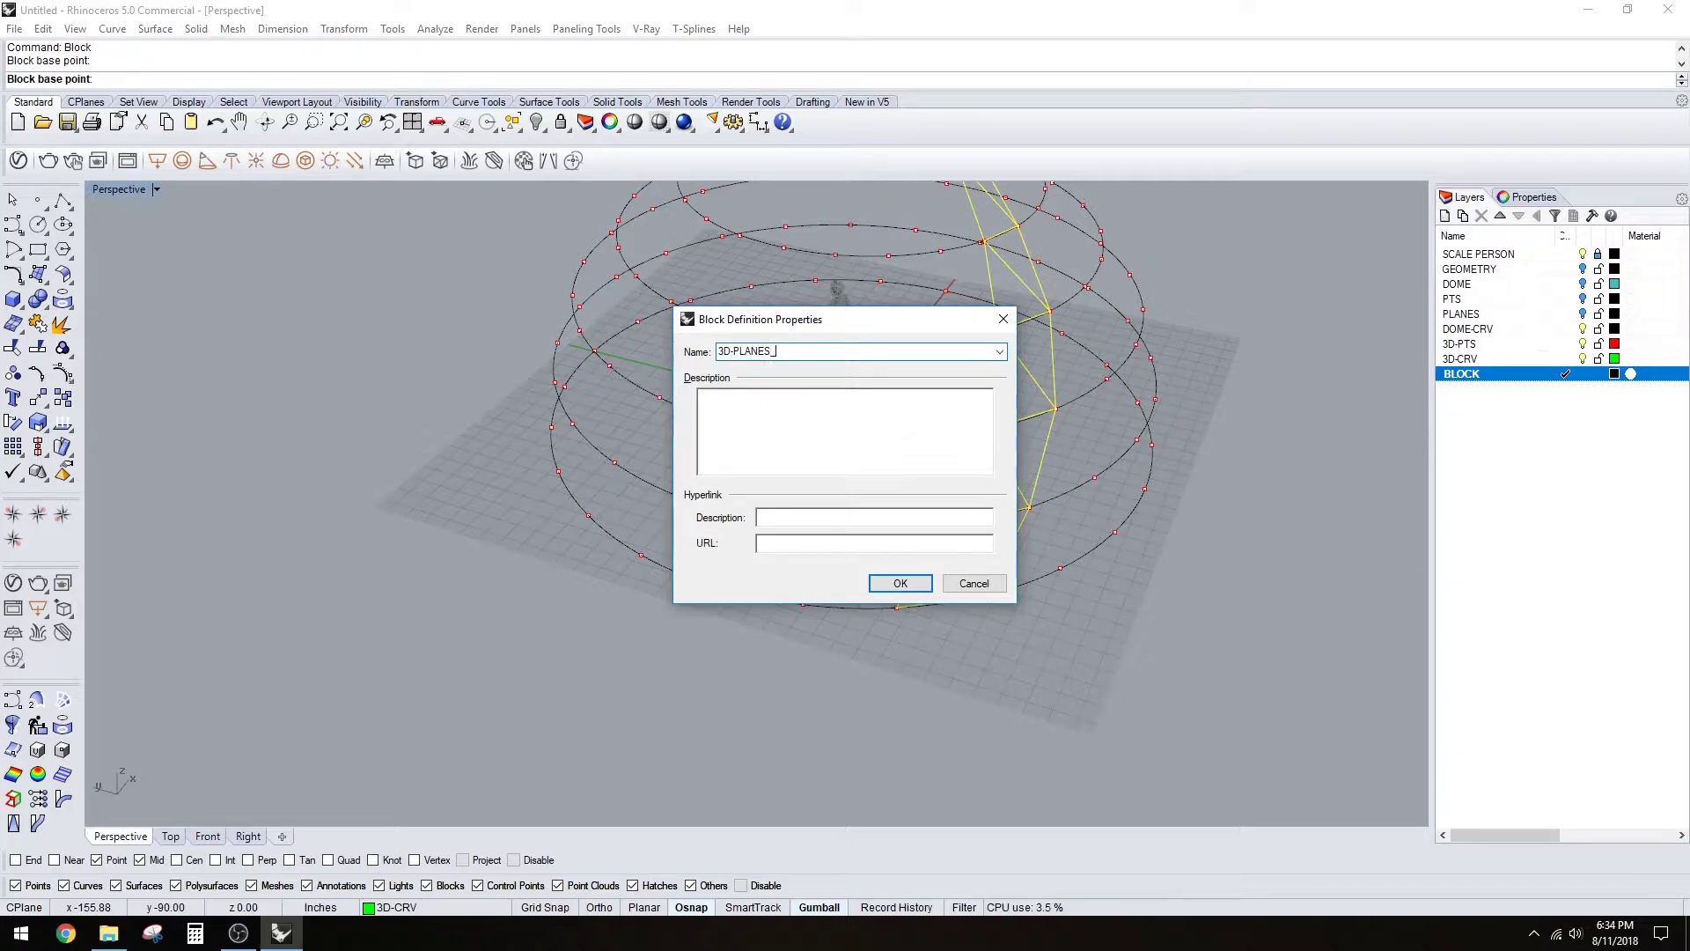
pyautogui.press('Return')
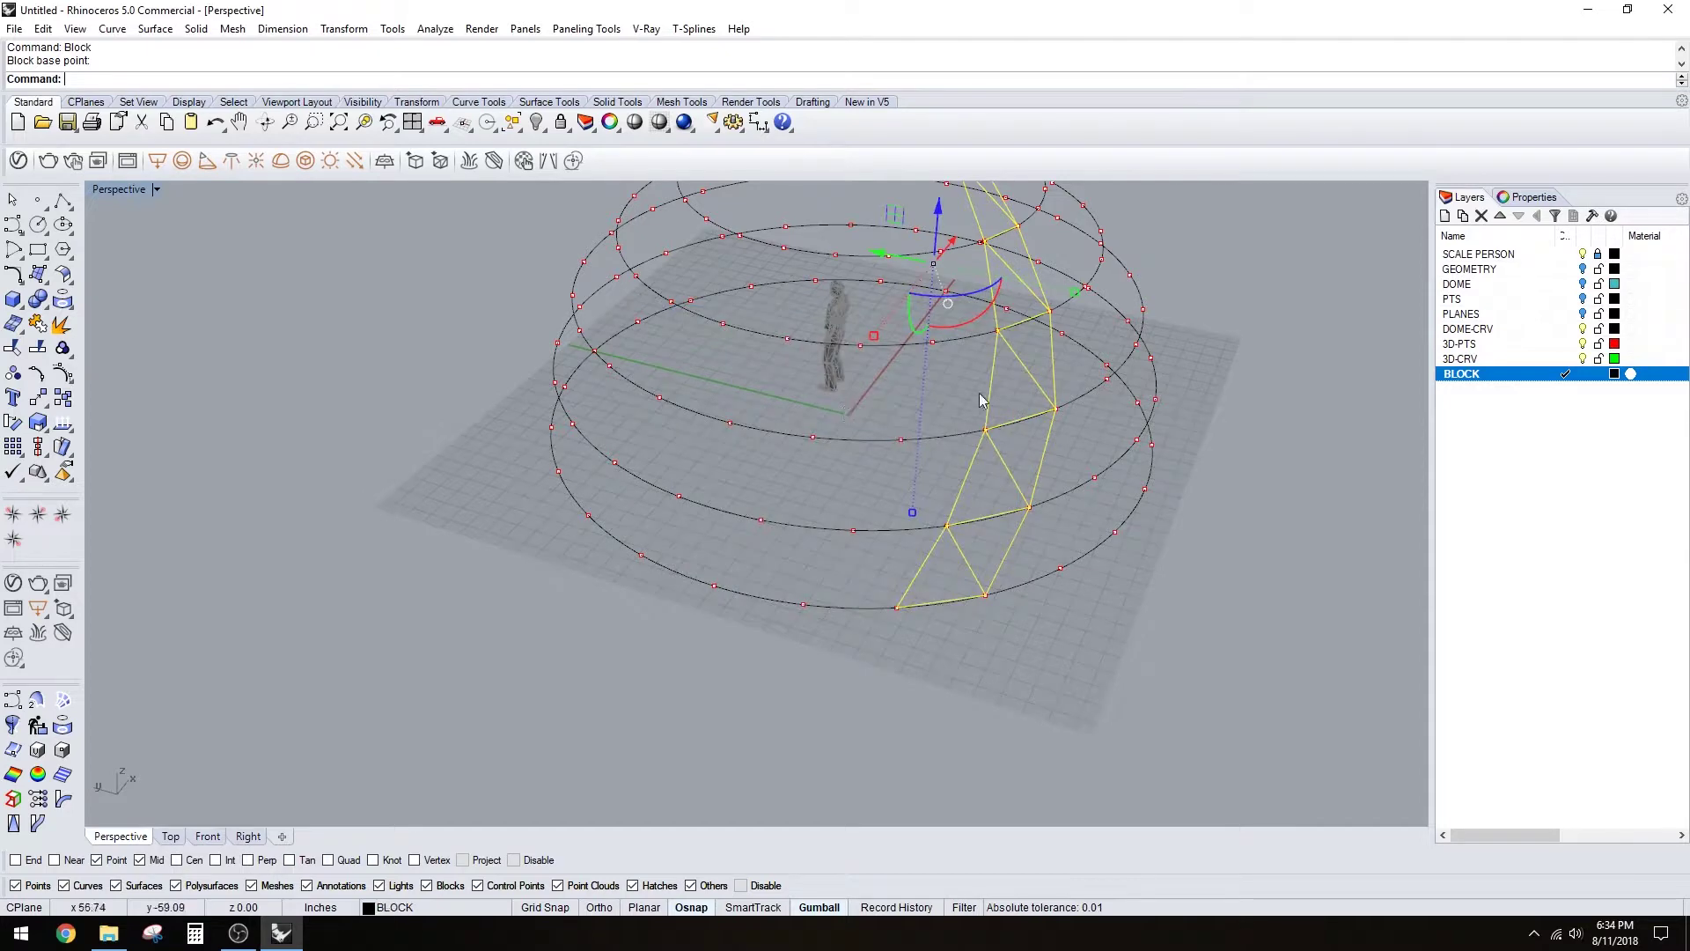
# - Select the strip block and hide the DOME-CRV and 3D-PTS layers
pyautogui.press('Escape')
pyautogui.scroll(-2, 994, 418)
pyautogui.keyDown('shift'); pyautogui.moveTo(1003, 431); pyautogui.dragTo(889, 542, button='right'); pyautogui.keyUp('shift')
pyautogui.click(919, 611)
pyautogui.click(1583, 343)
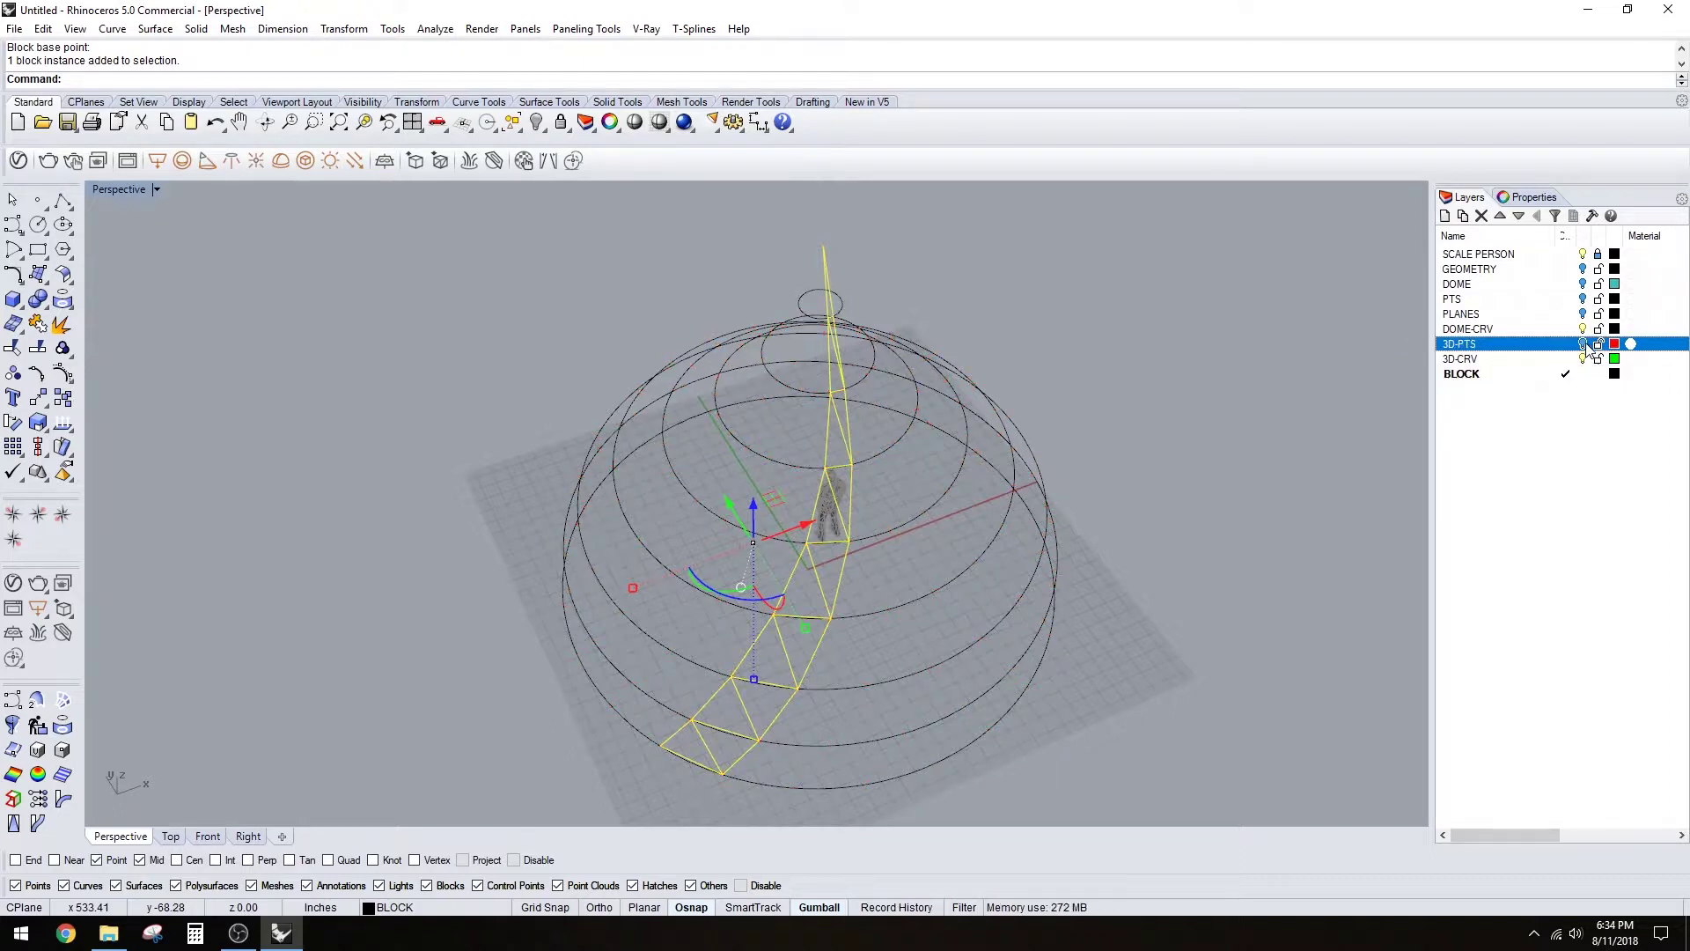
pyautogui.click(1583, 328)
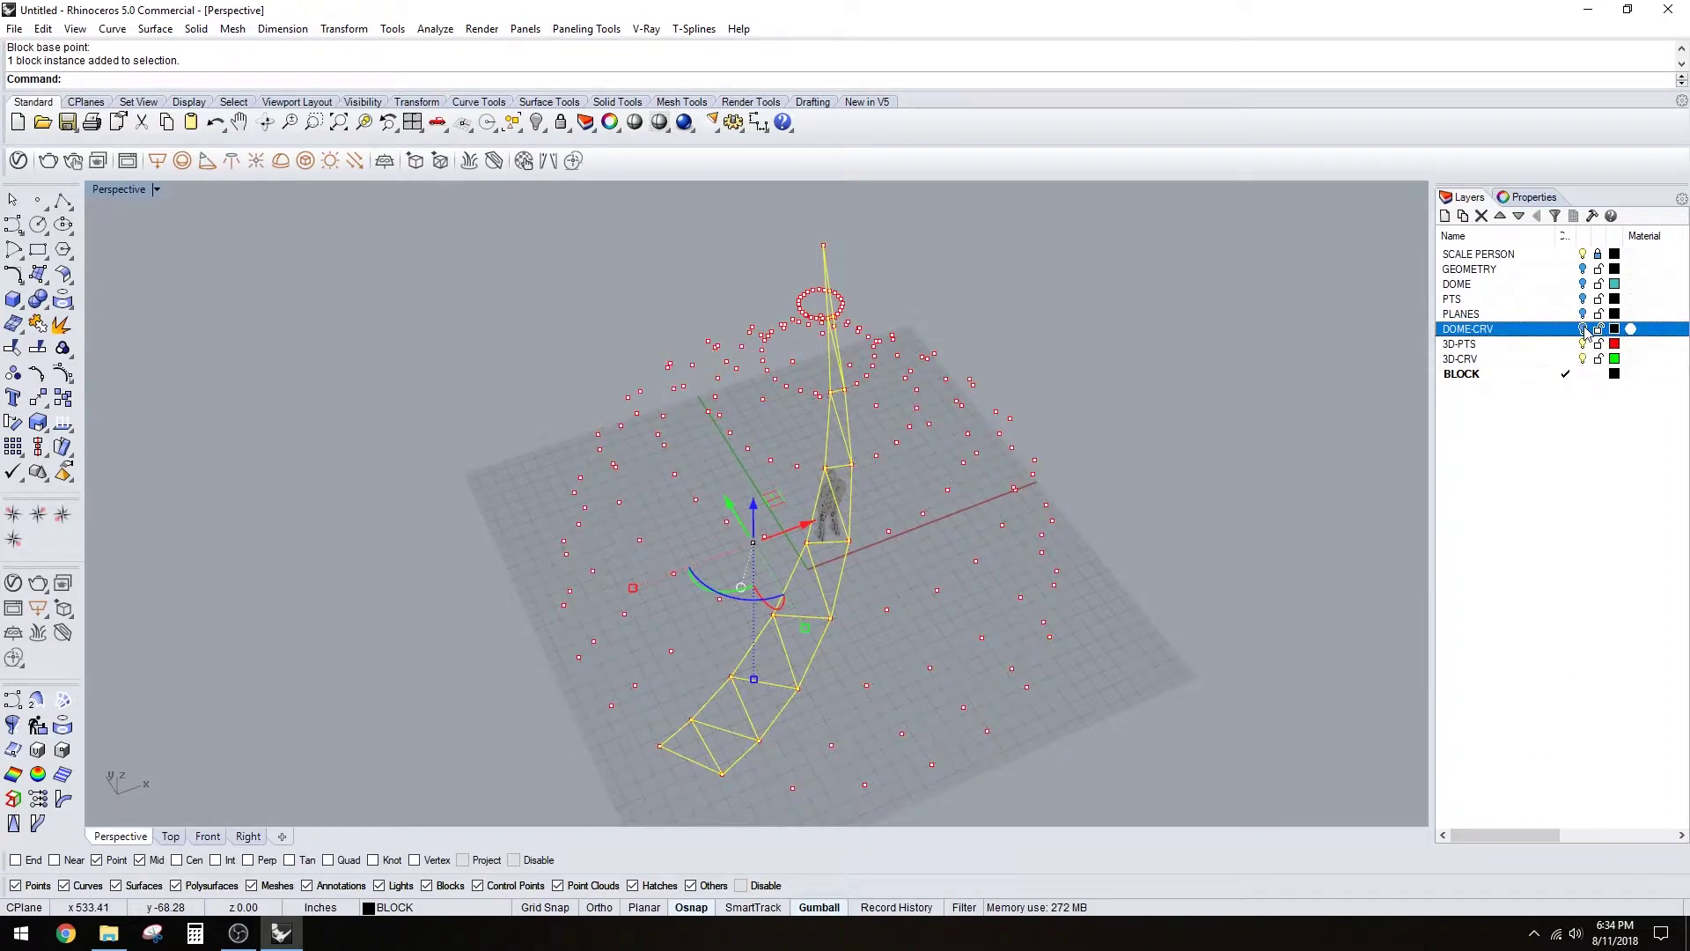
pyautogui.click(1584, 344)
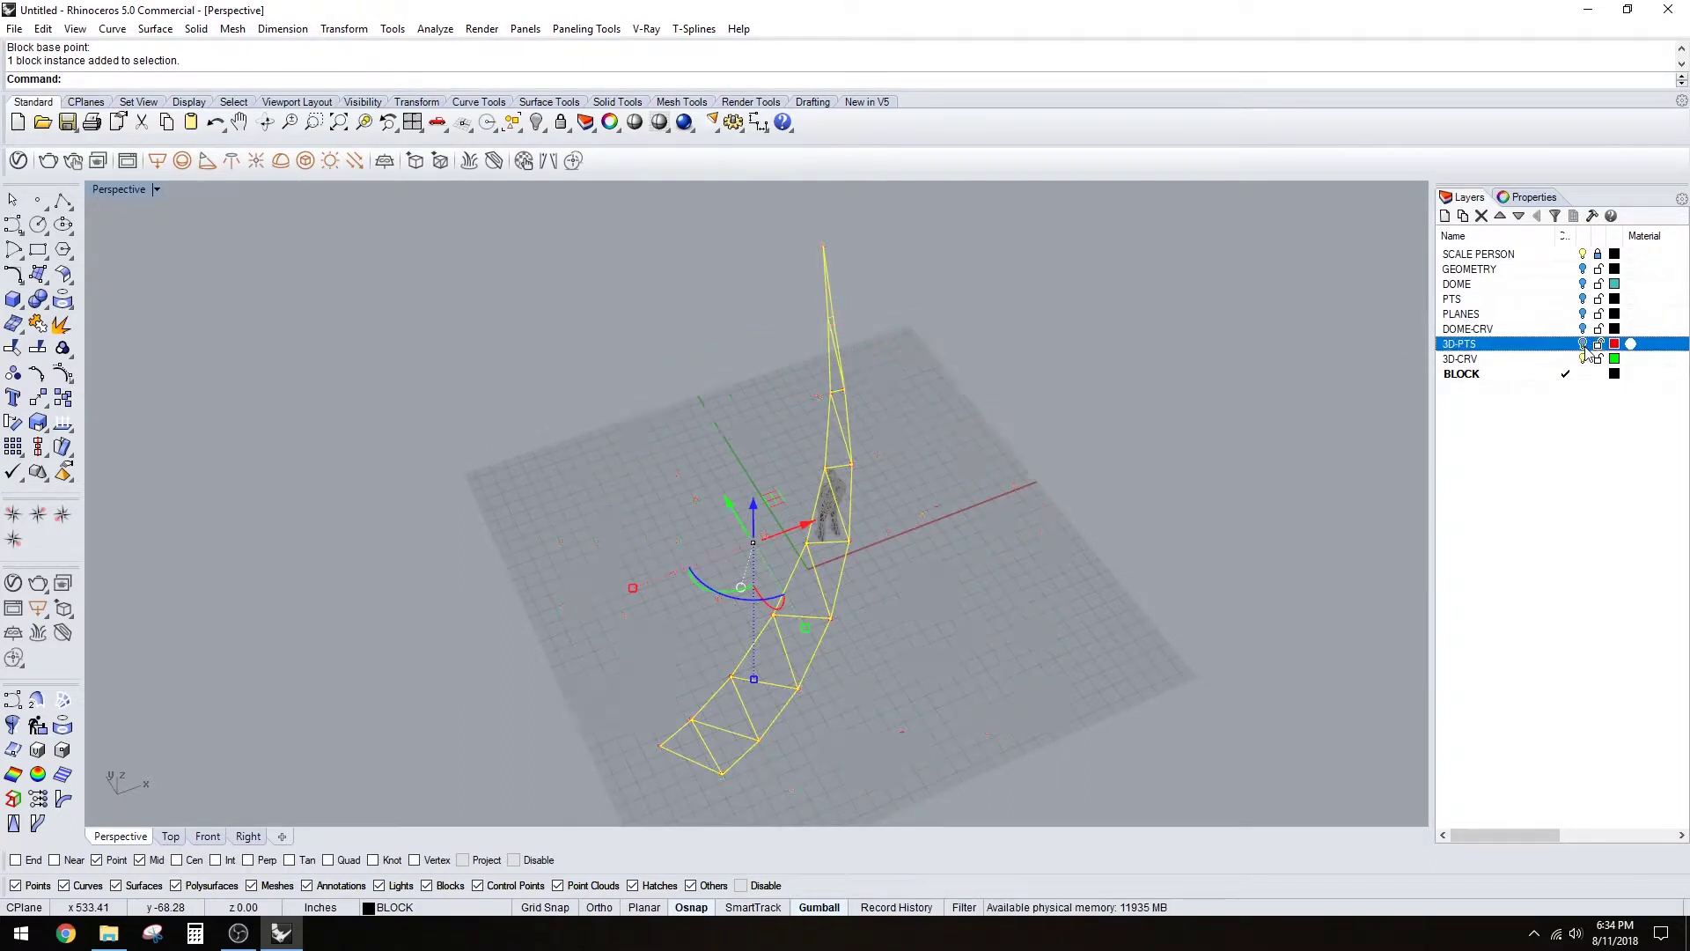
# - Start rotating the strip block in a maximised Top view, with object snaps projected and limited to end points
pyautogui.doubleClick(122, 190)
pyautogui.doubleClick(113, 191)
pyautogui.scroll(-15, 326, 383)
pyautogui.scroll(8, 366, 482)
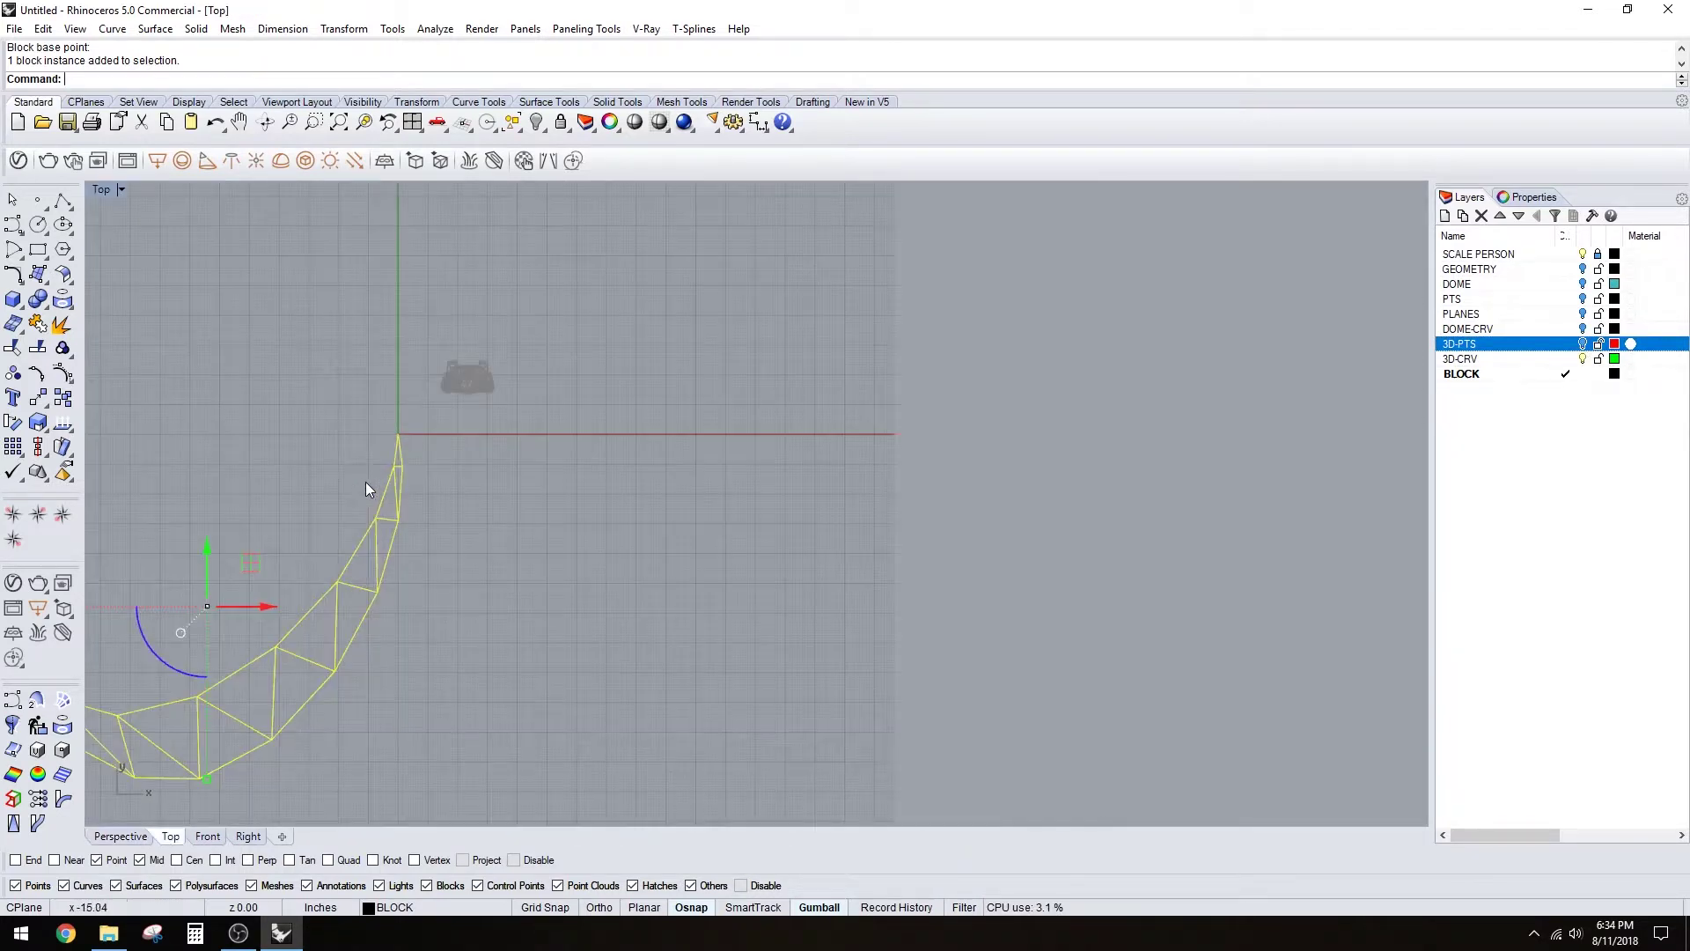
pyautogui.scroll(5, 370, 475)
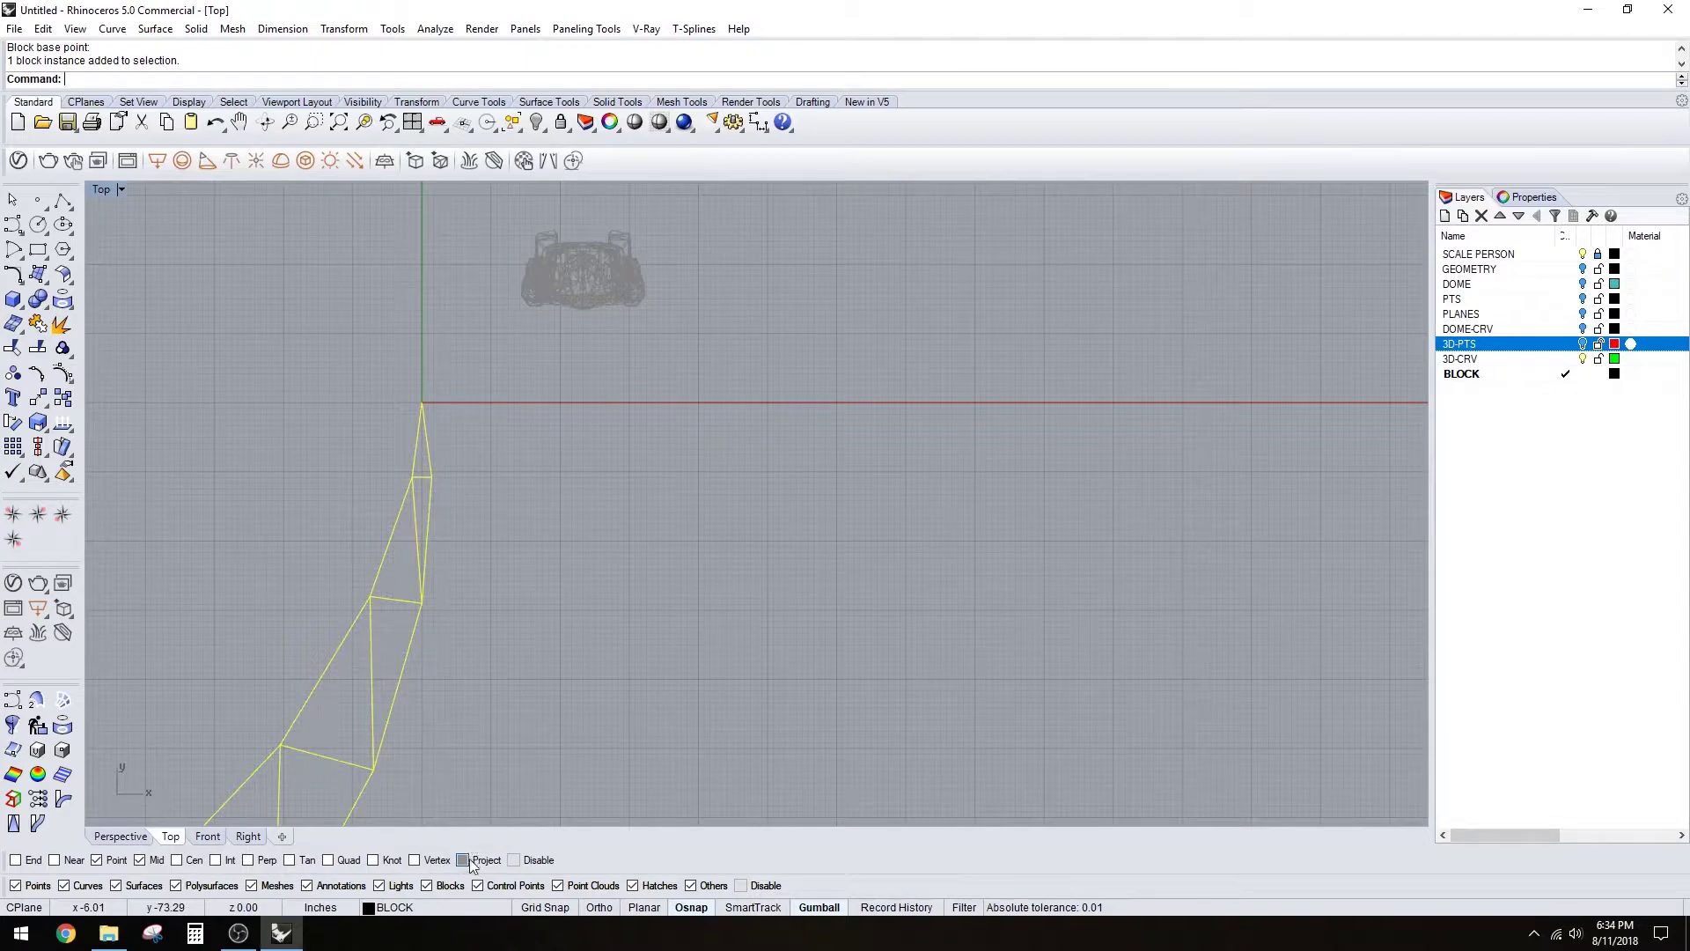
pyautogui.scroll(3, 308, 526)
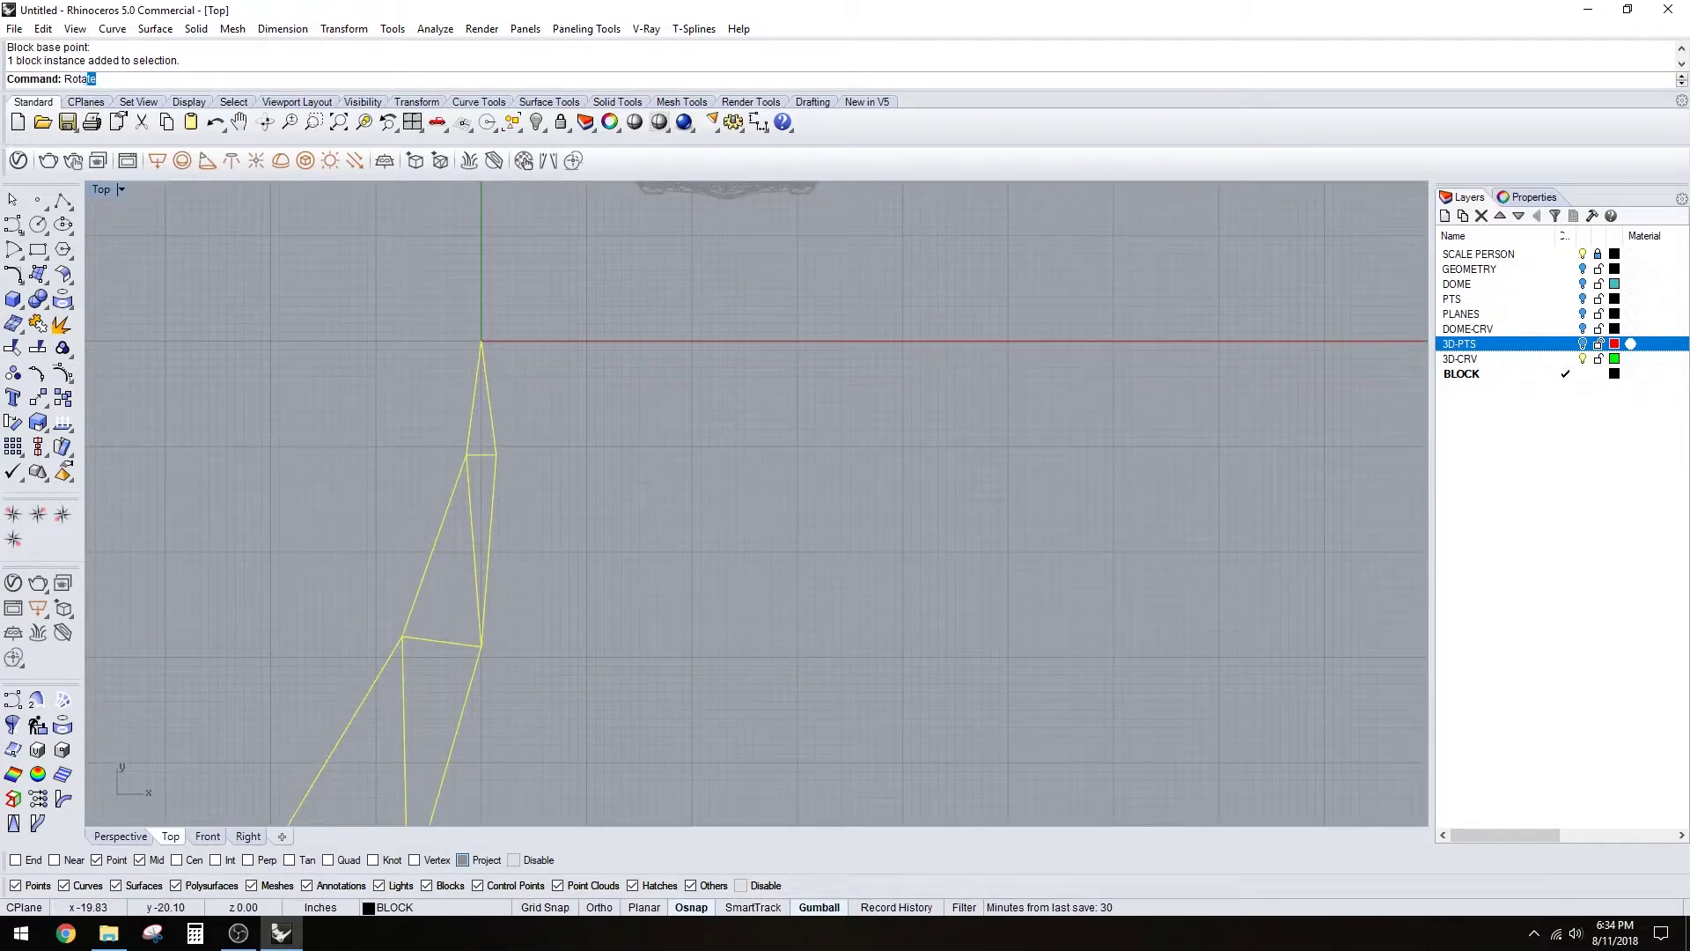
pyautogui.press('Return')
pyautogui.click(140, 860)
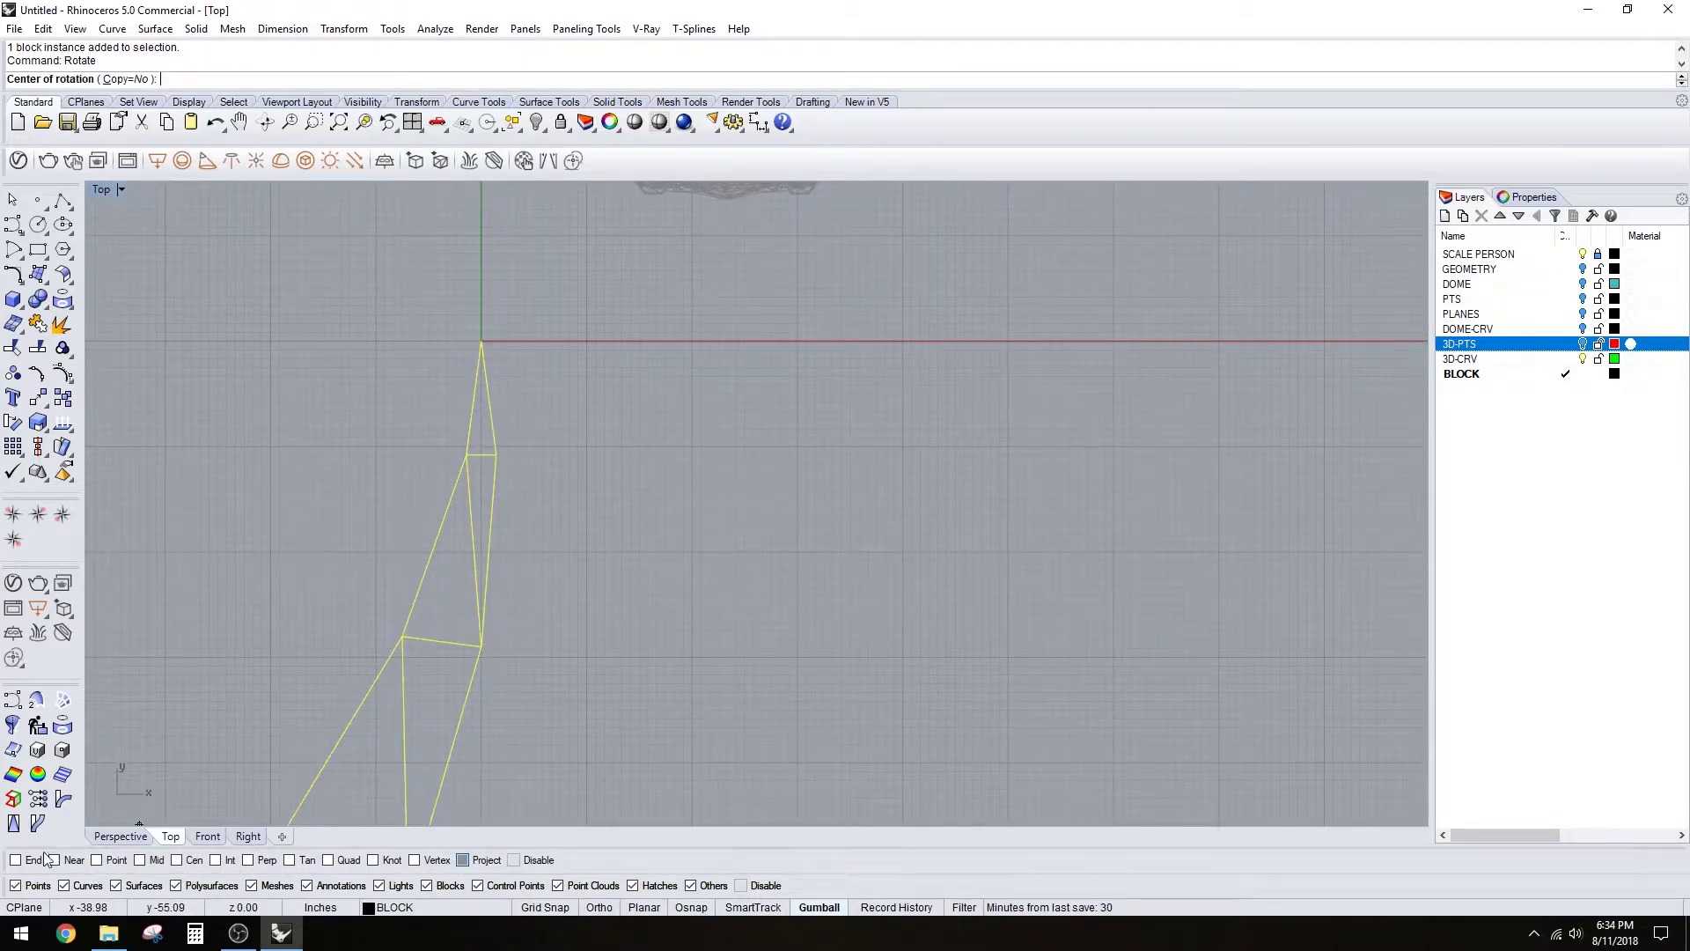
# - Try to rotate the strip block itself about the dome's apex by one strip width, and undo the rotation
pyautogui.click(480, 341)
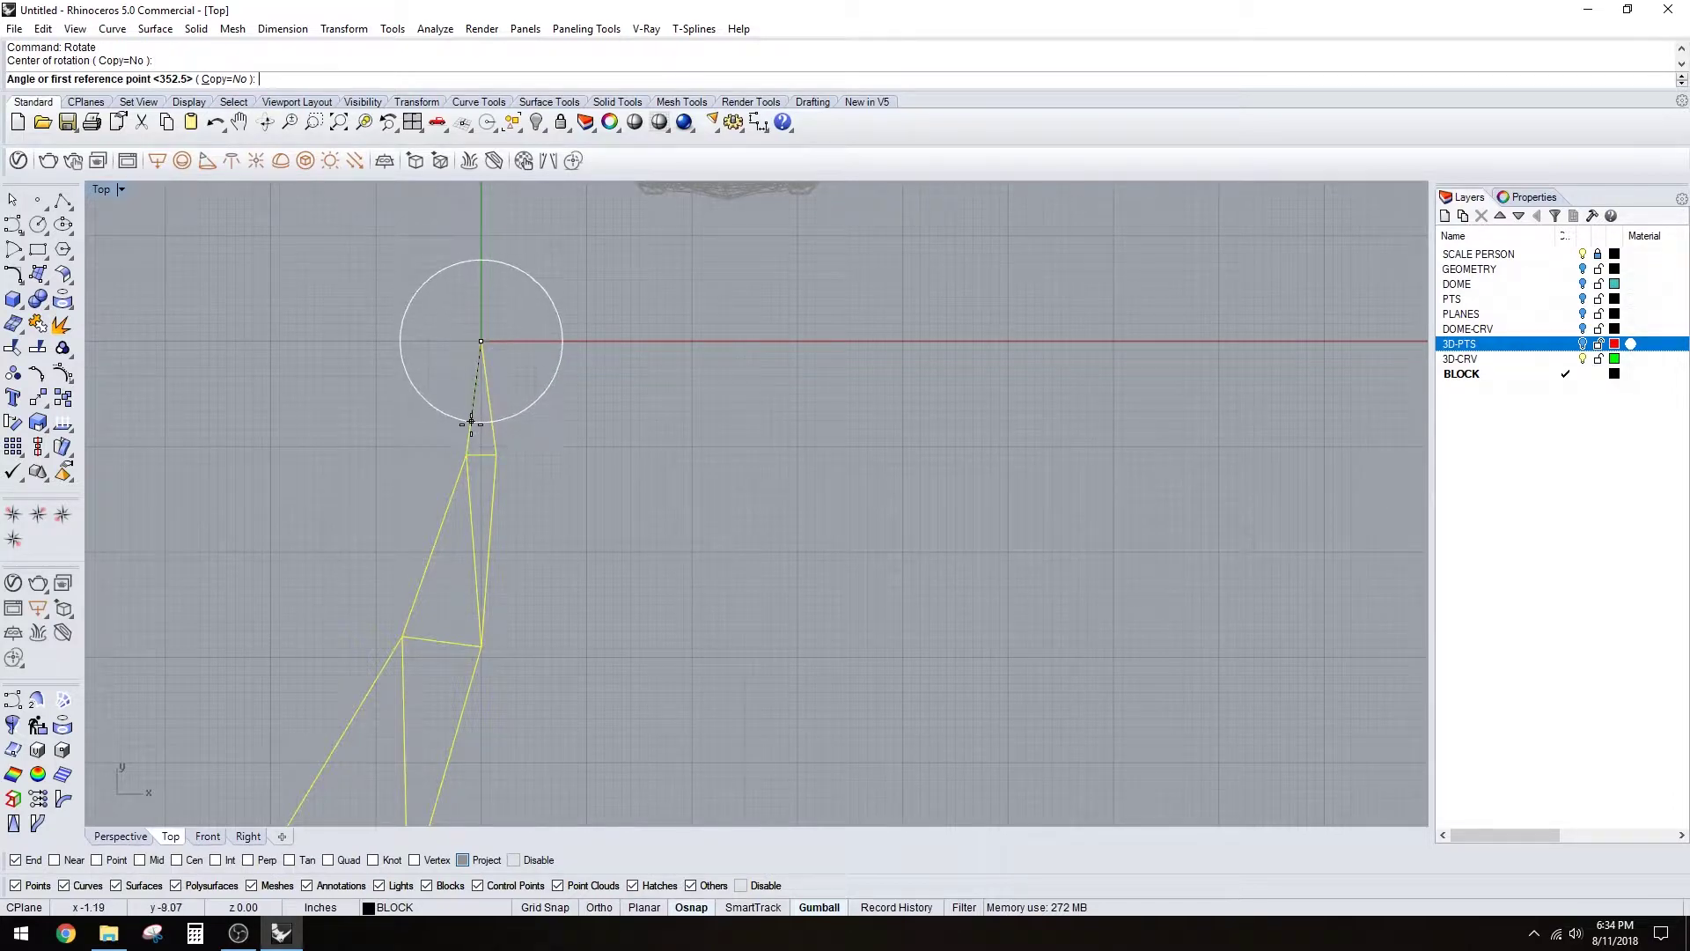
pyautogui.click(467, 453)
pyautogui.press('Escape')
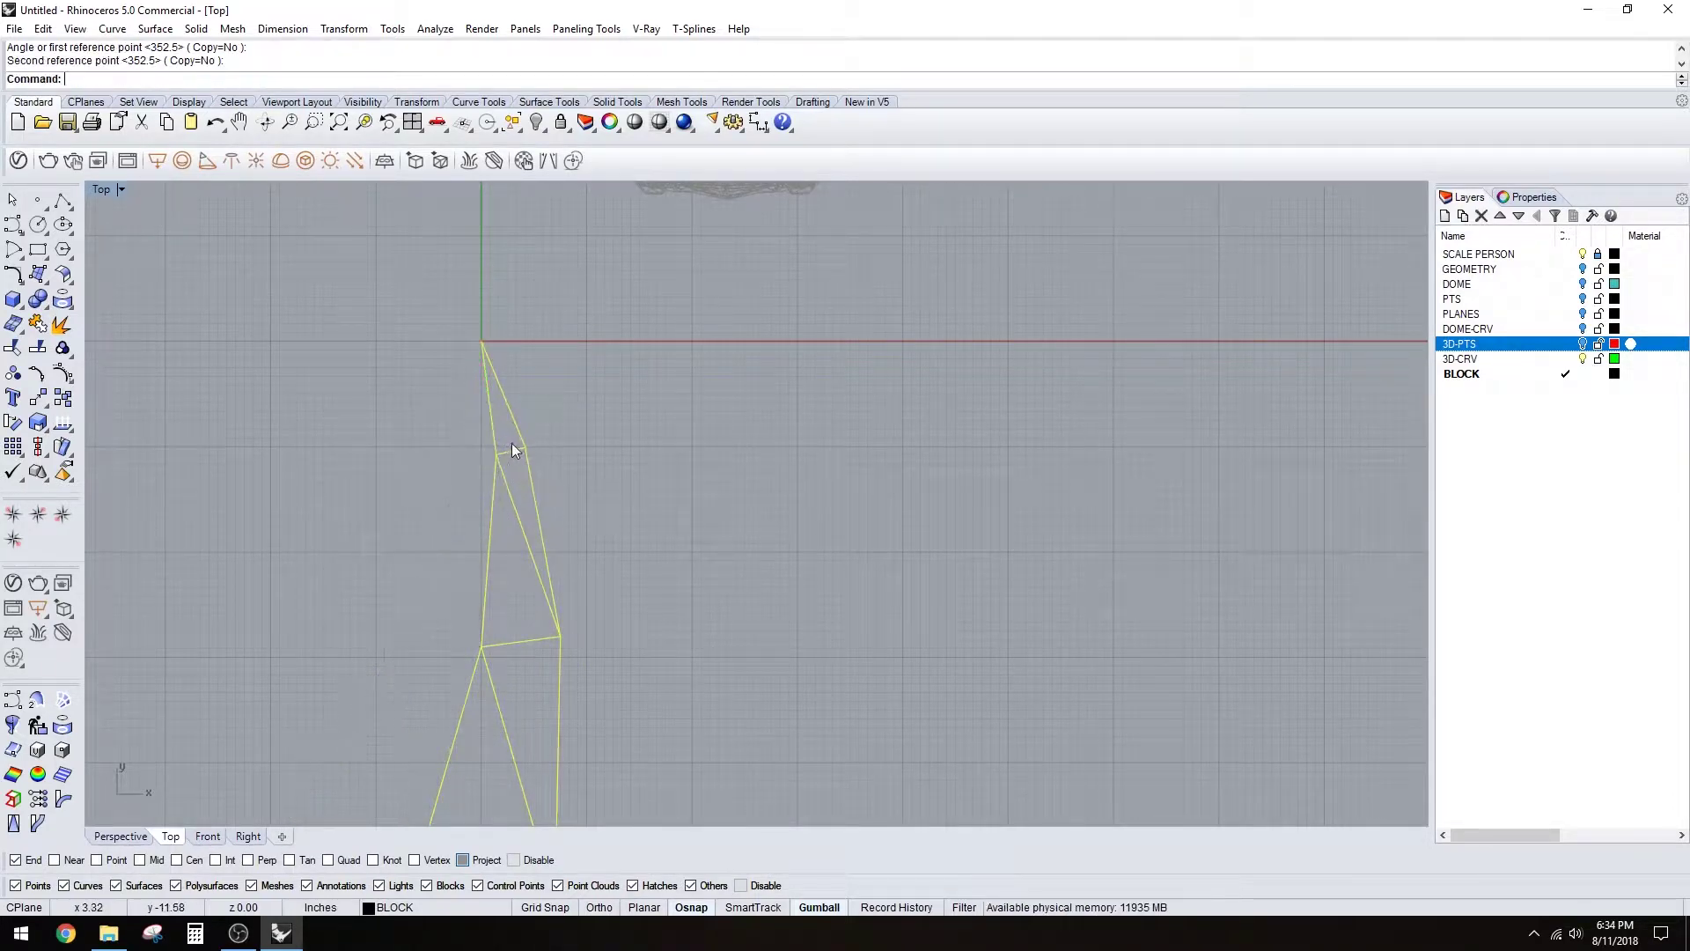
pyautogui.hotkey('ctrl', 'z')
# - Rotate a copy of the strip block about the apex, from one corner of its tip triangle to the adjoining corner
pyautogui.press('Return')
pyautogui.click(123, 79)
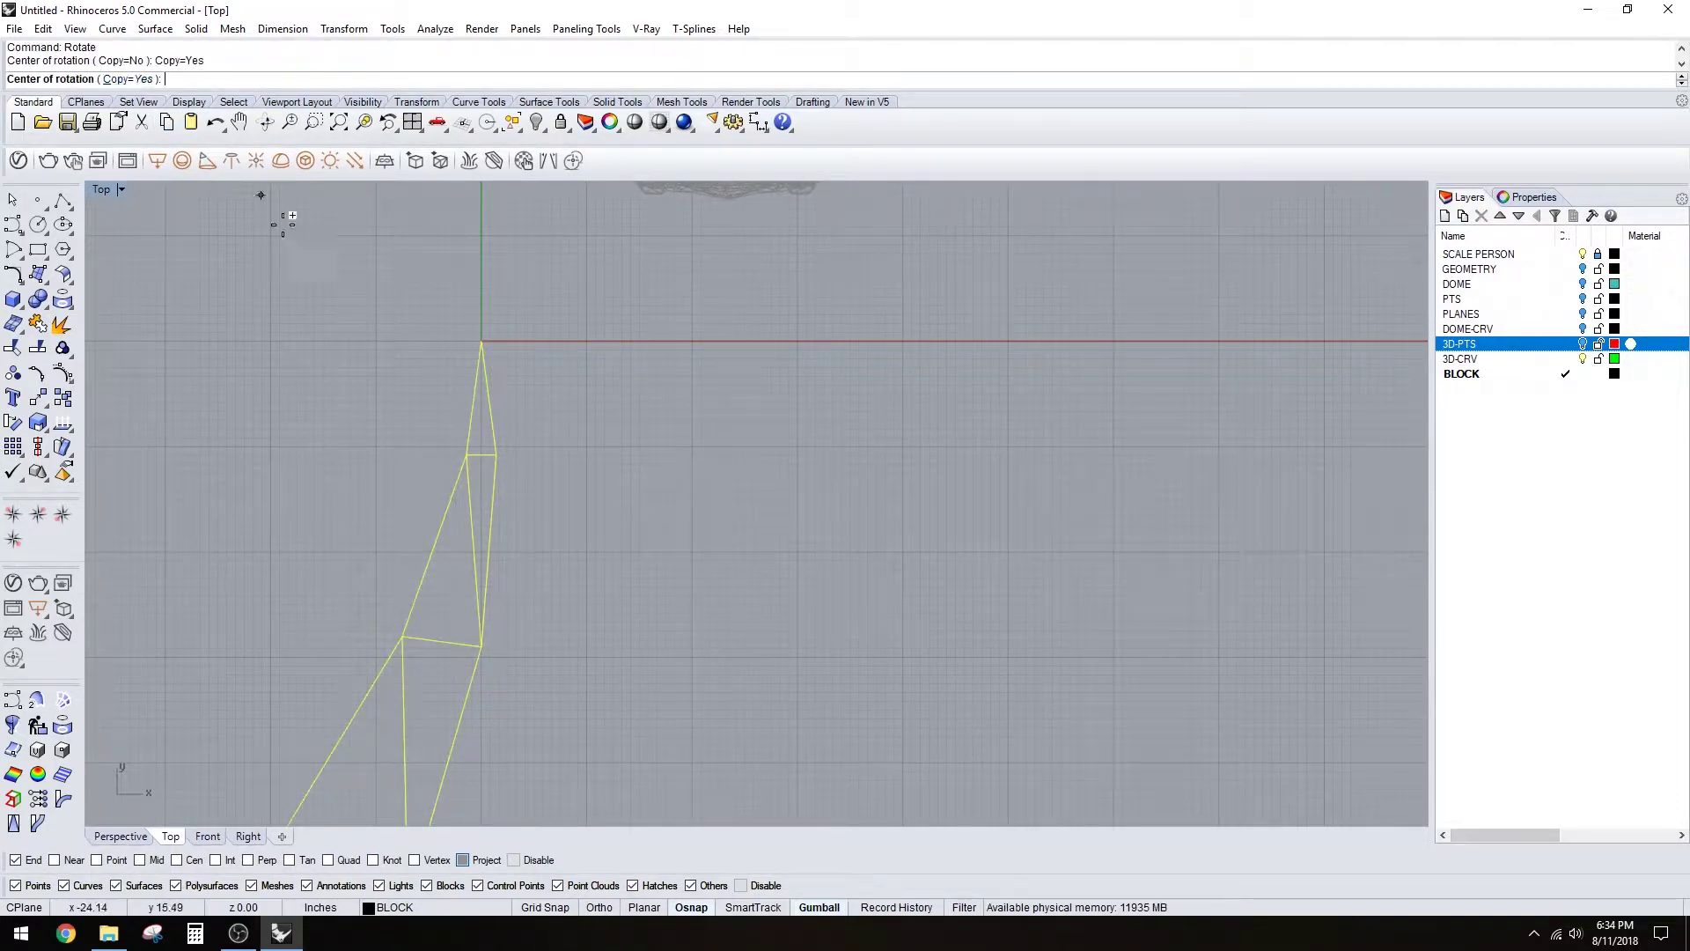
pyautogui.click(480, 340)
pyautogui.scroll(2, 467, 460)
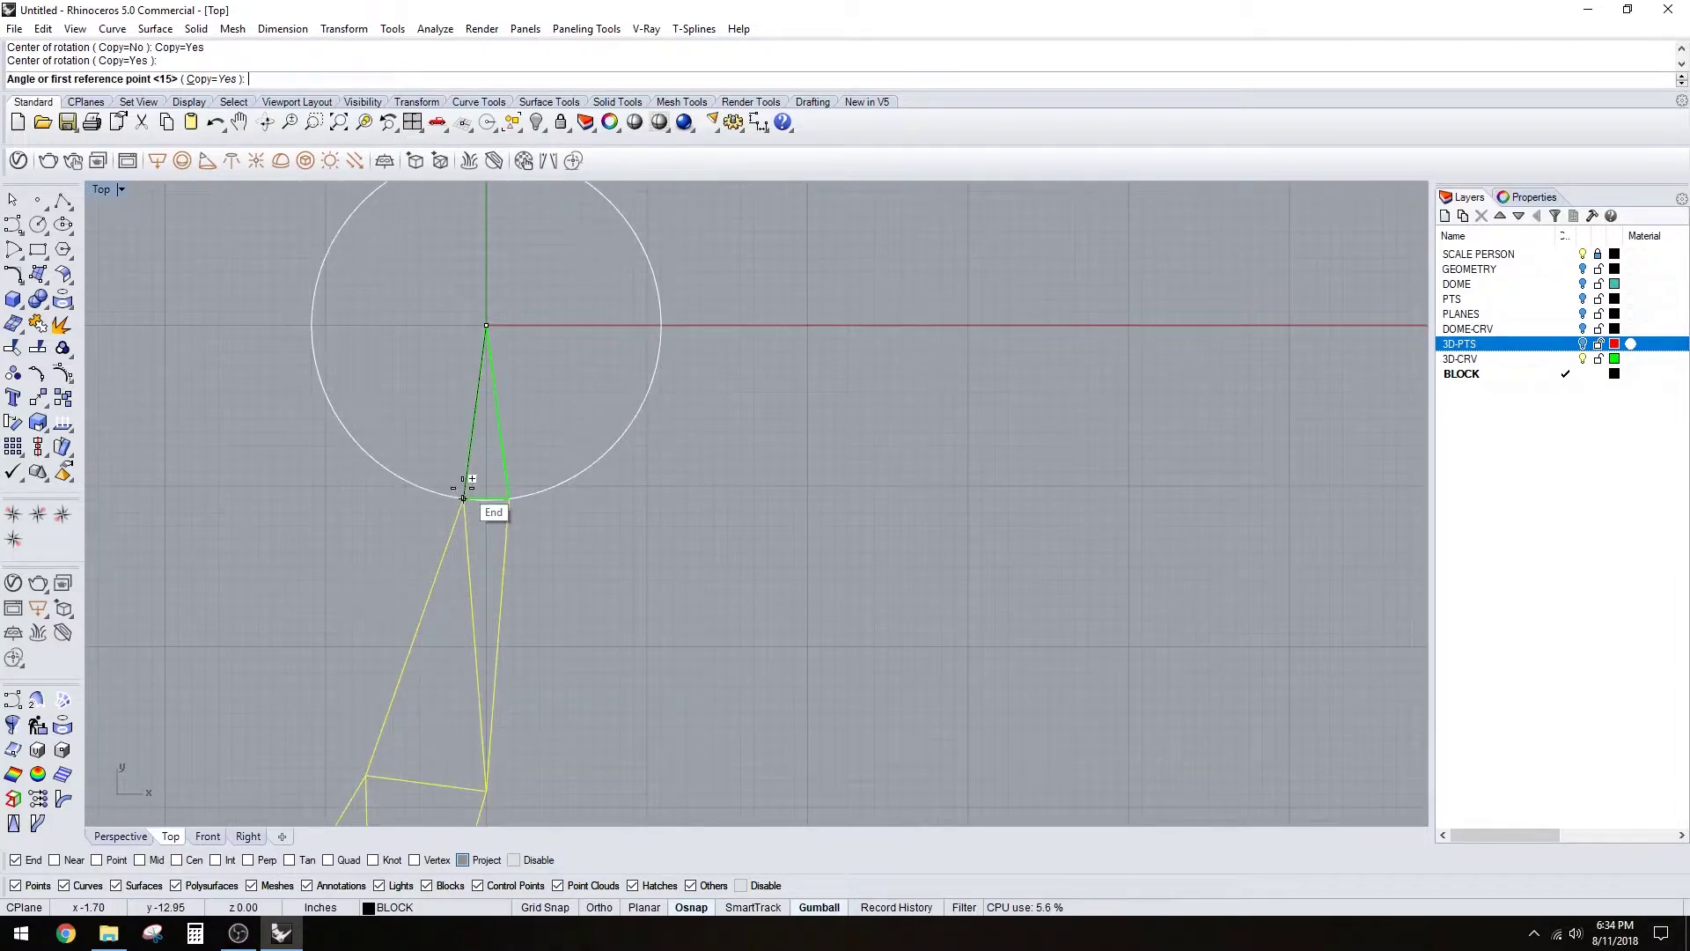
pyautogui.click(465, 496)
pyautogui.click(526, 486)
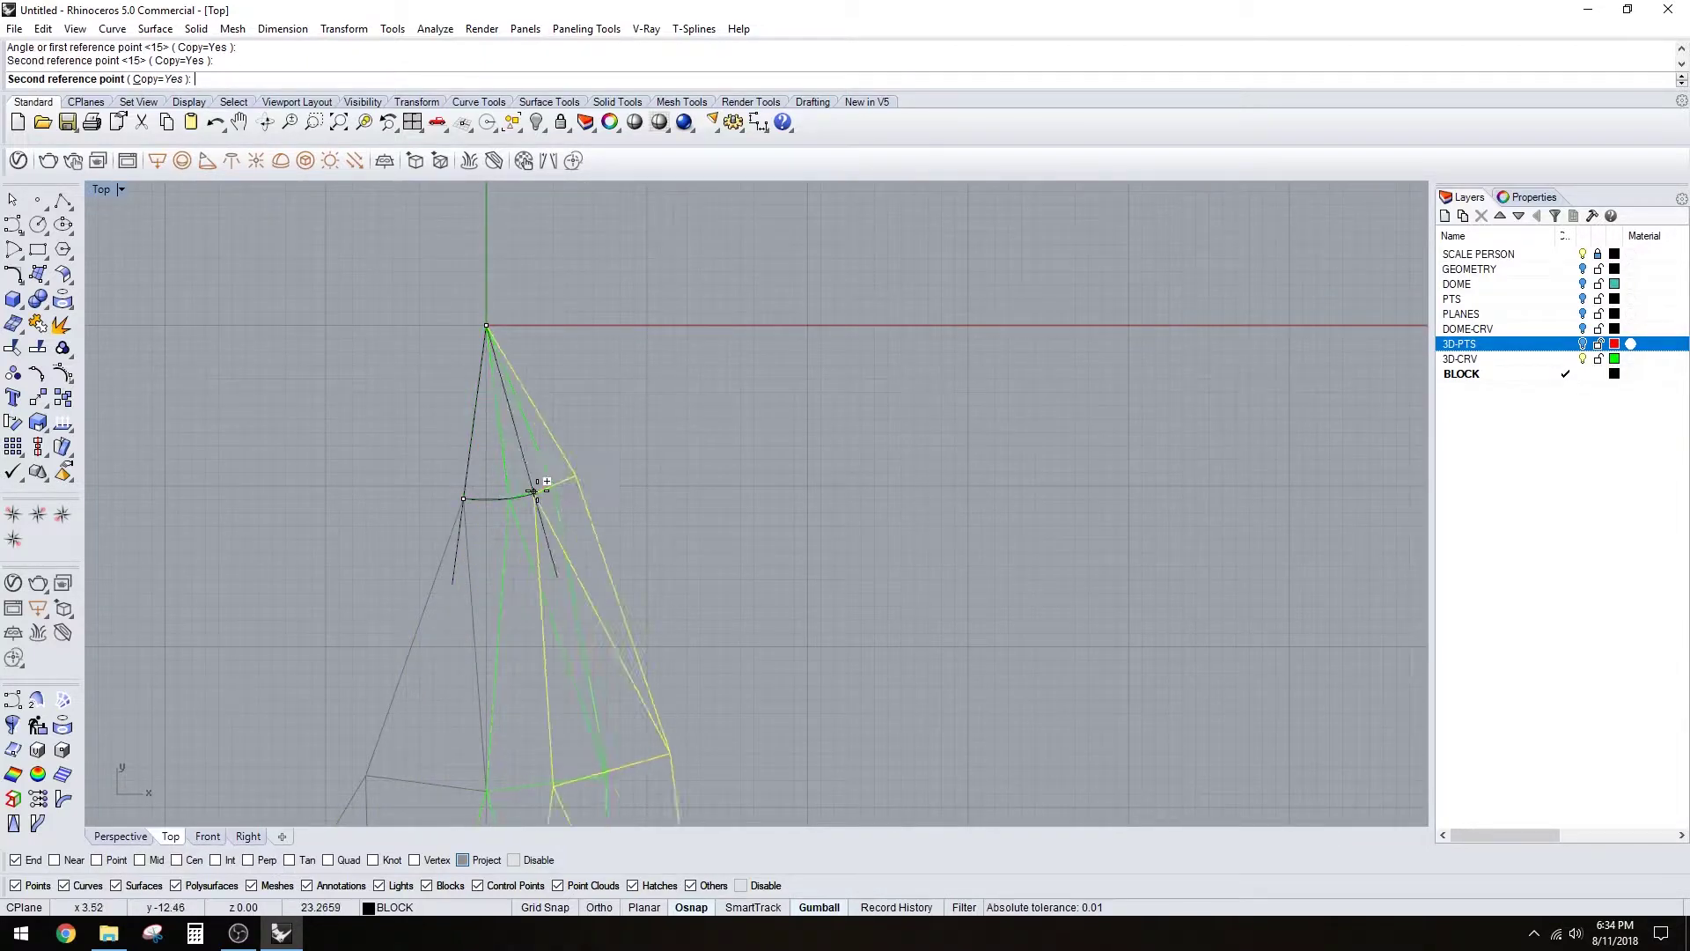
# - Continue placing rotated copies of the strip block every 15 degrees about the apex until the full circle is closed
pyautogui.click(595, 463)
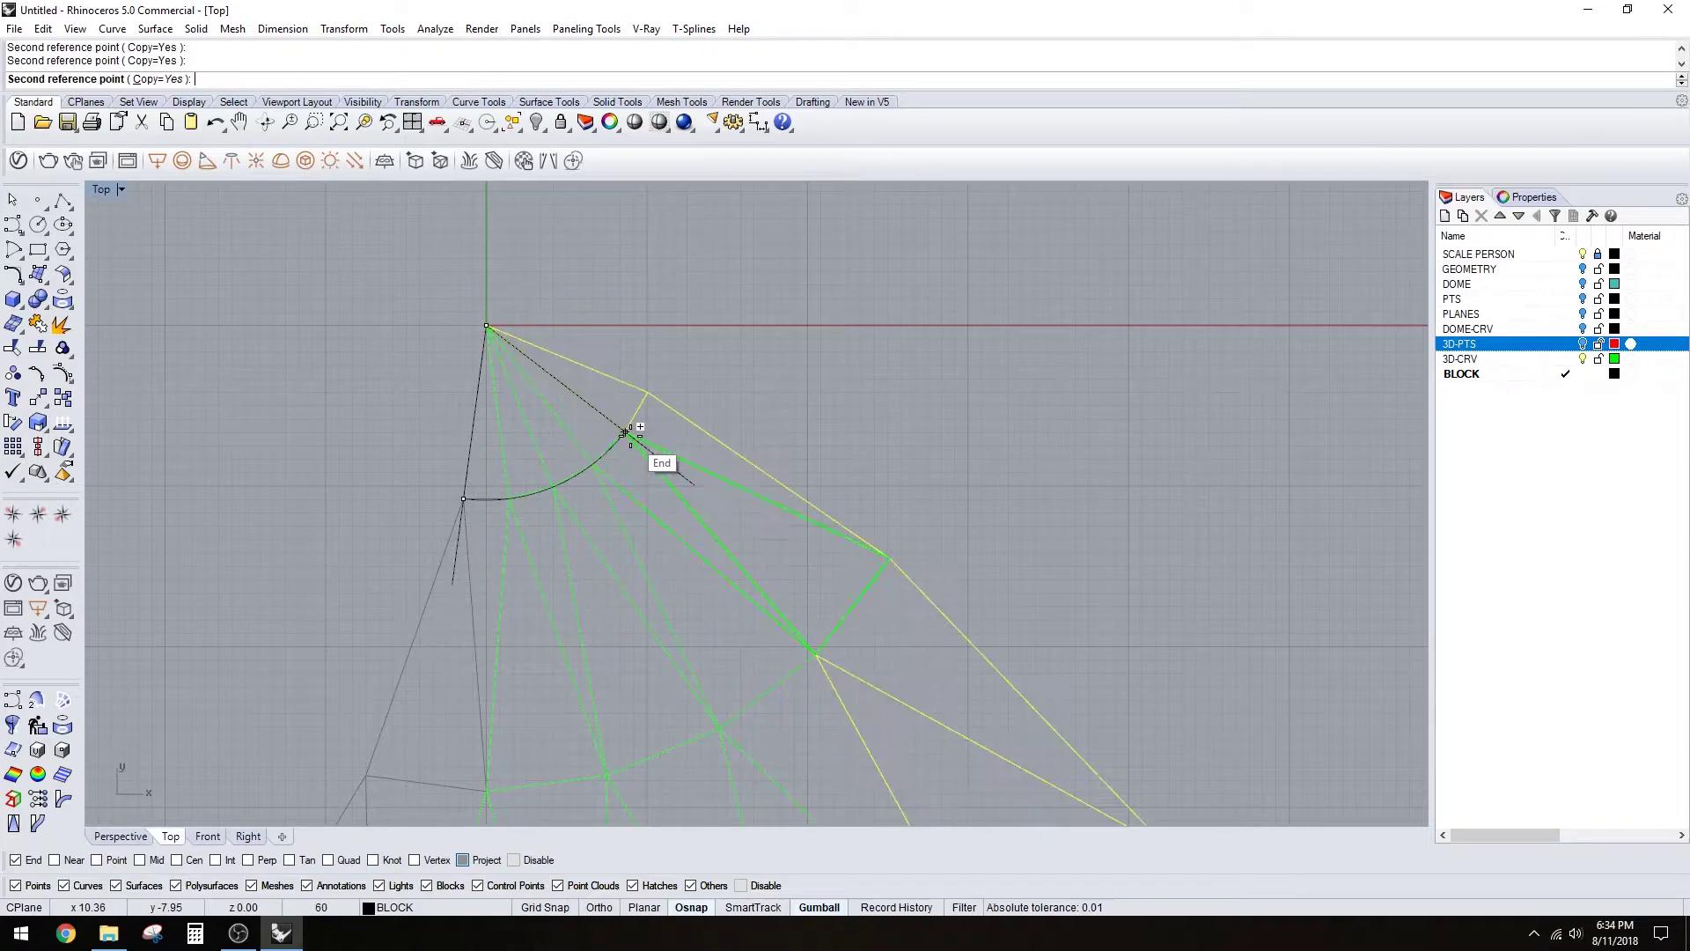
pyautogui.click(649, 392)
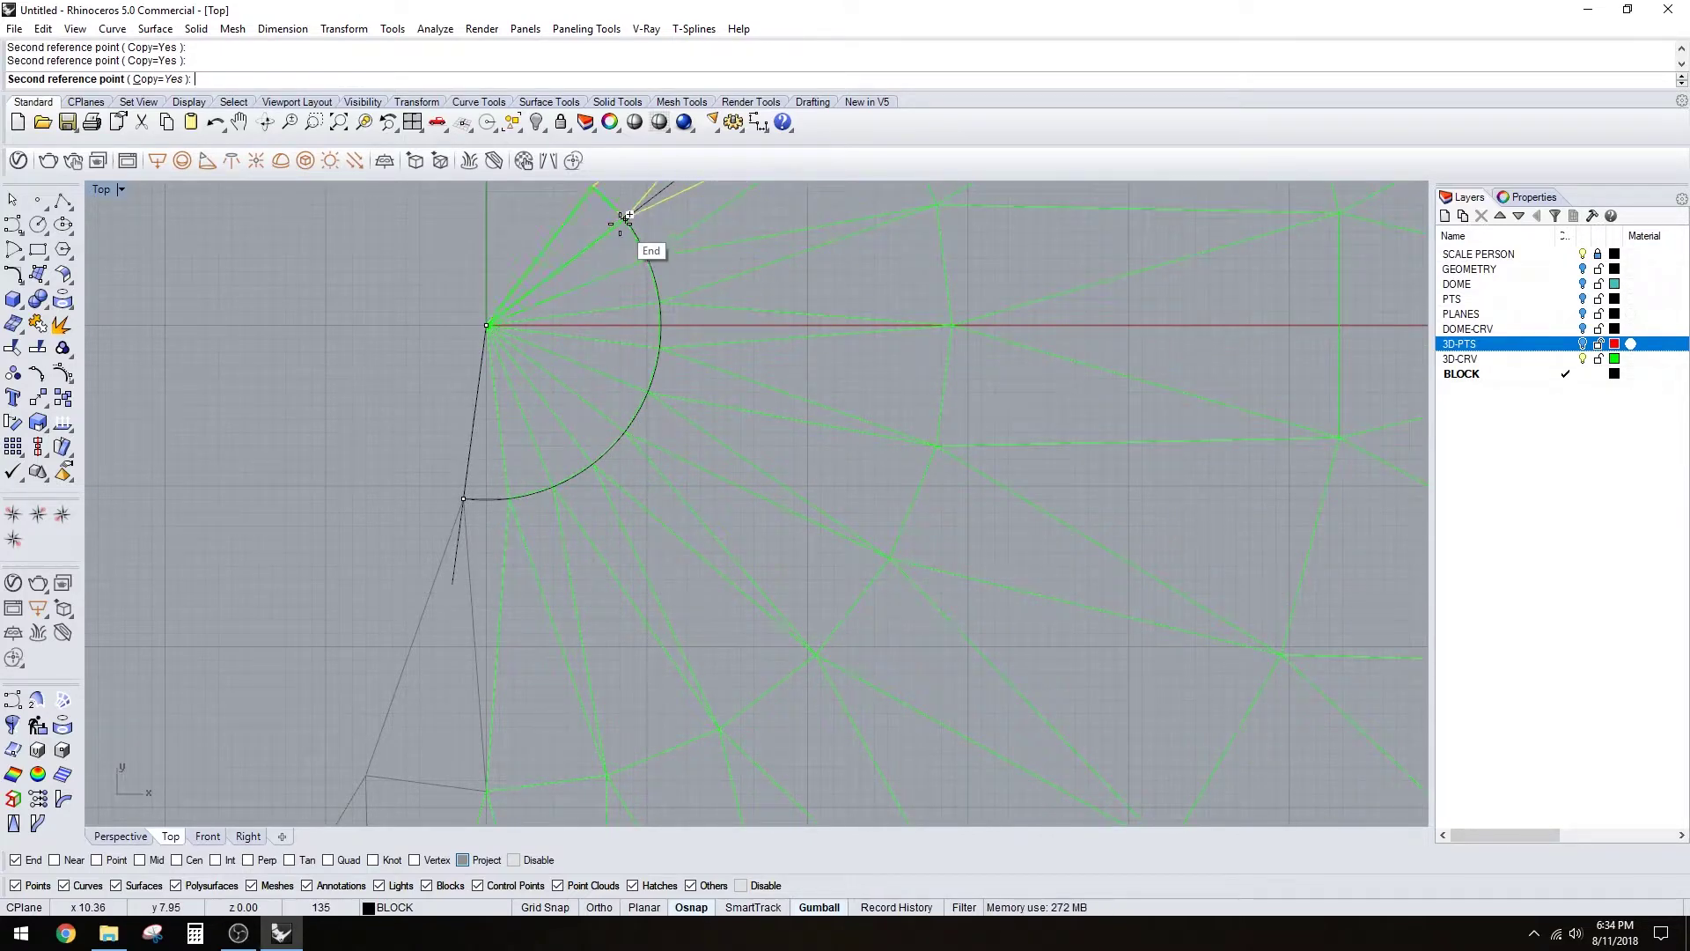
pyautogui.moveTo(586, 228); pyautogui.dragTo(580, 384, button='right')
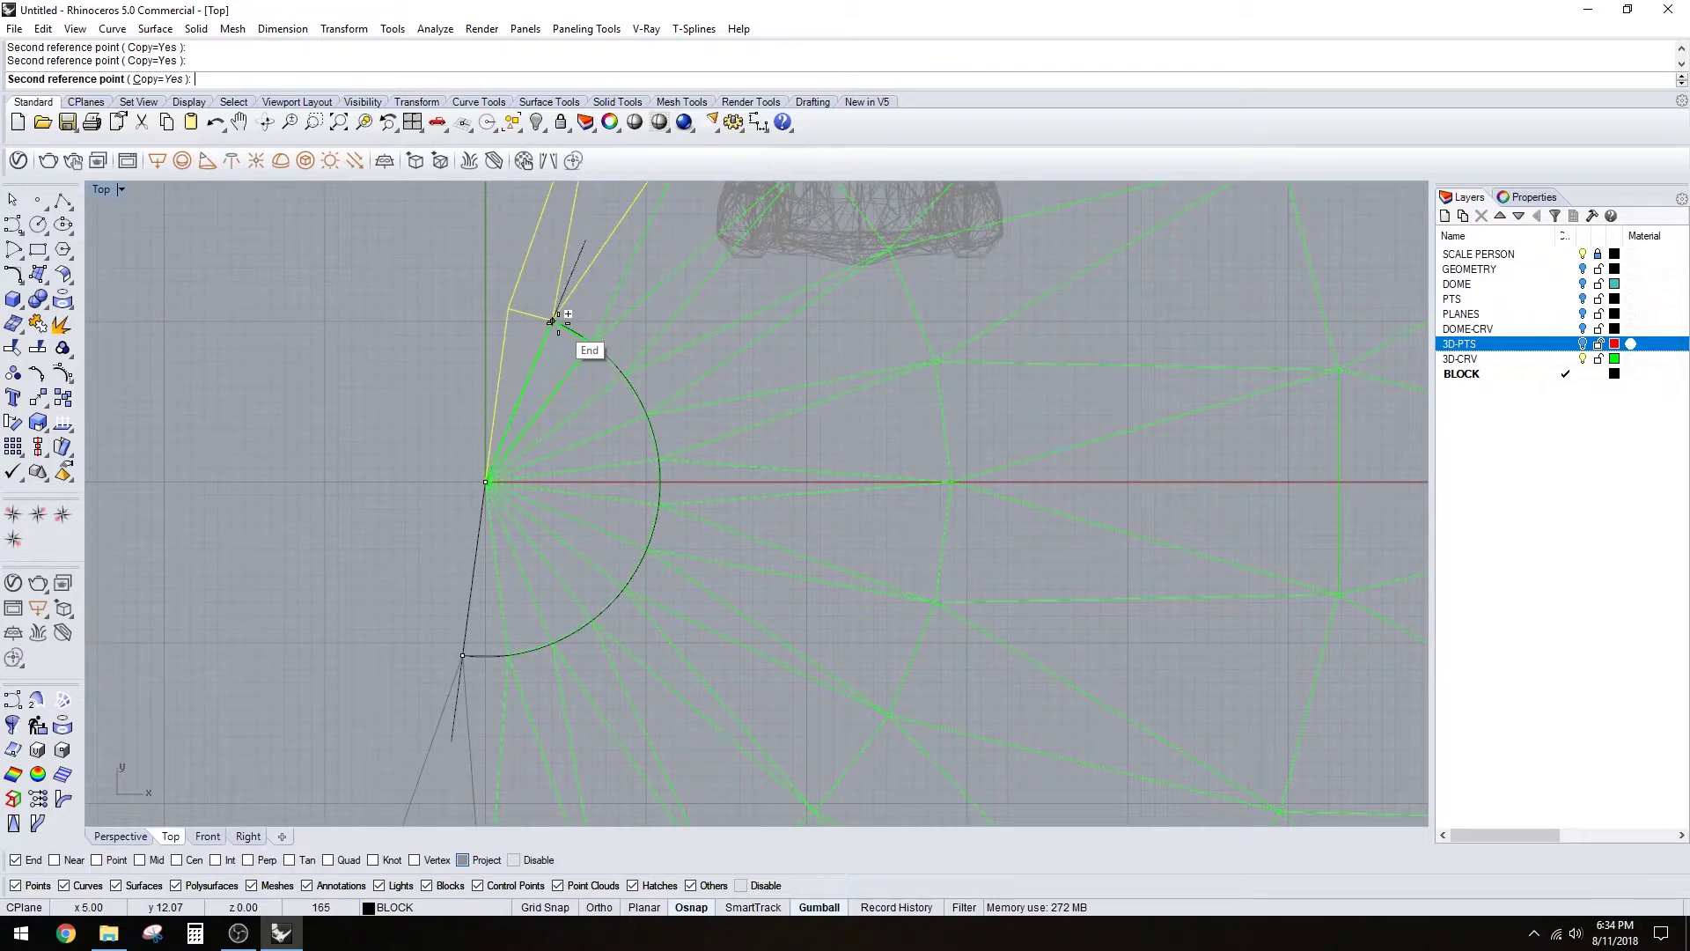
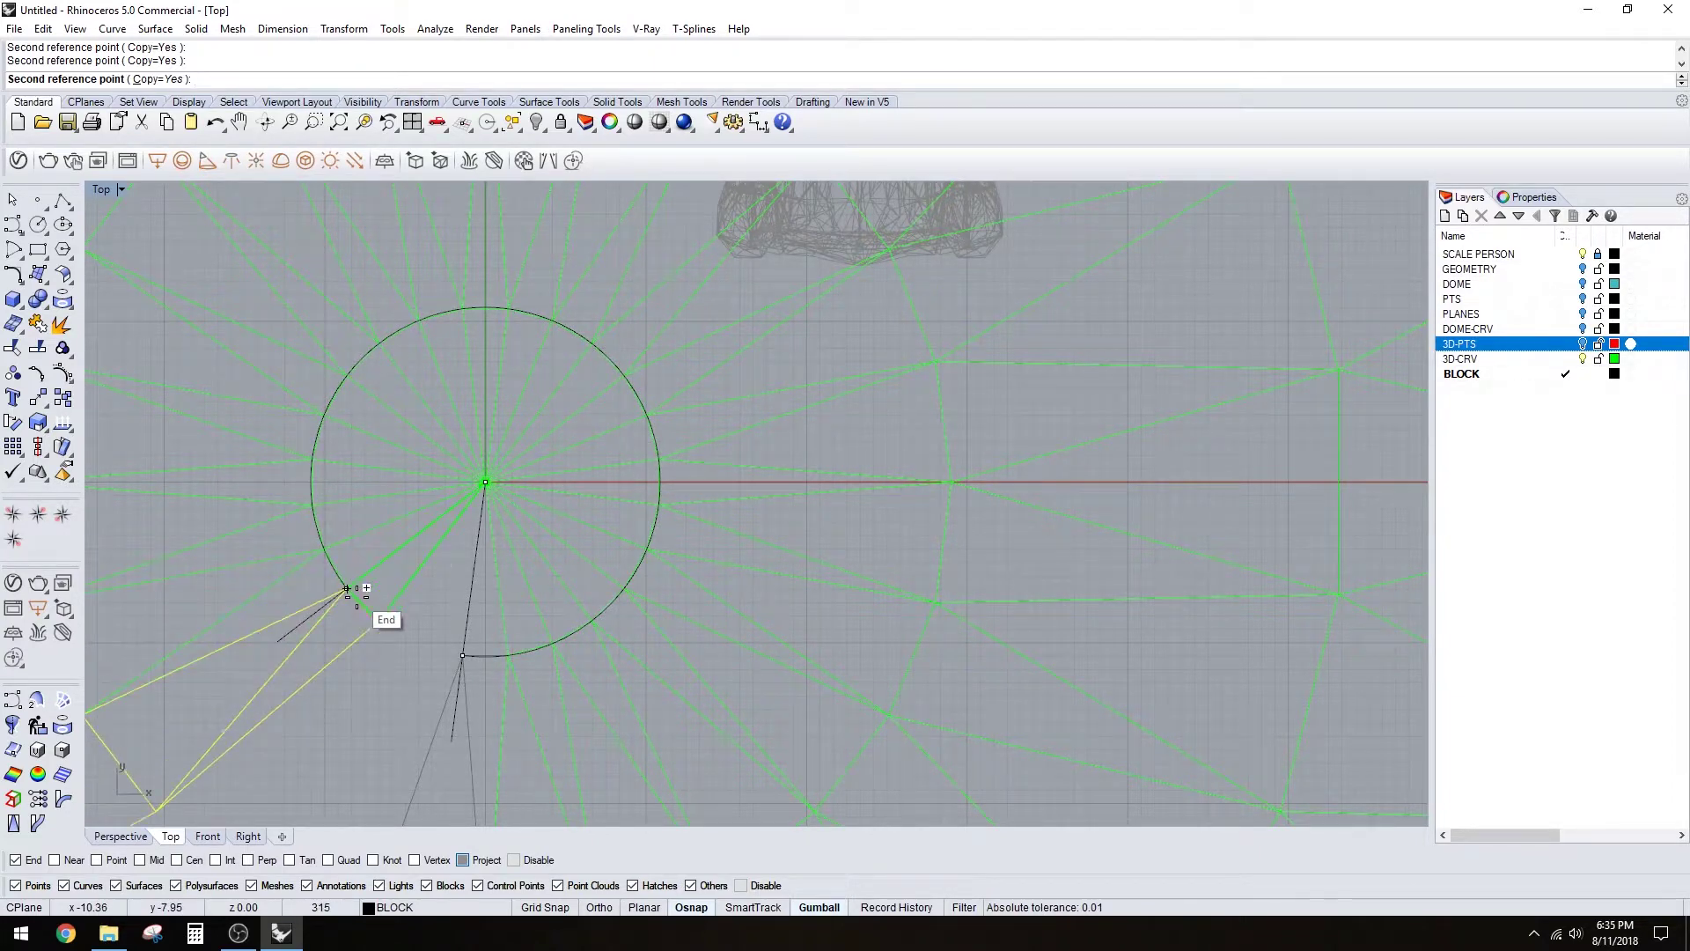
pyautogui.click(416, 645)
pyautogui.press('Return')
pyautogui.scroll(-20, 475, 515)
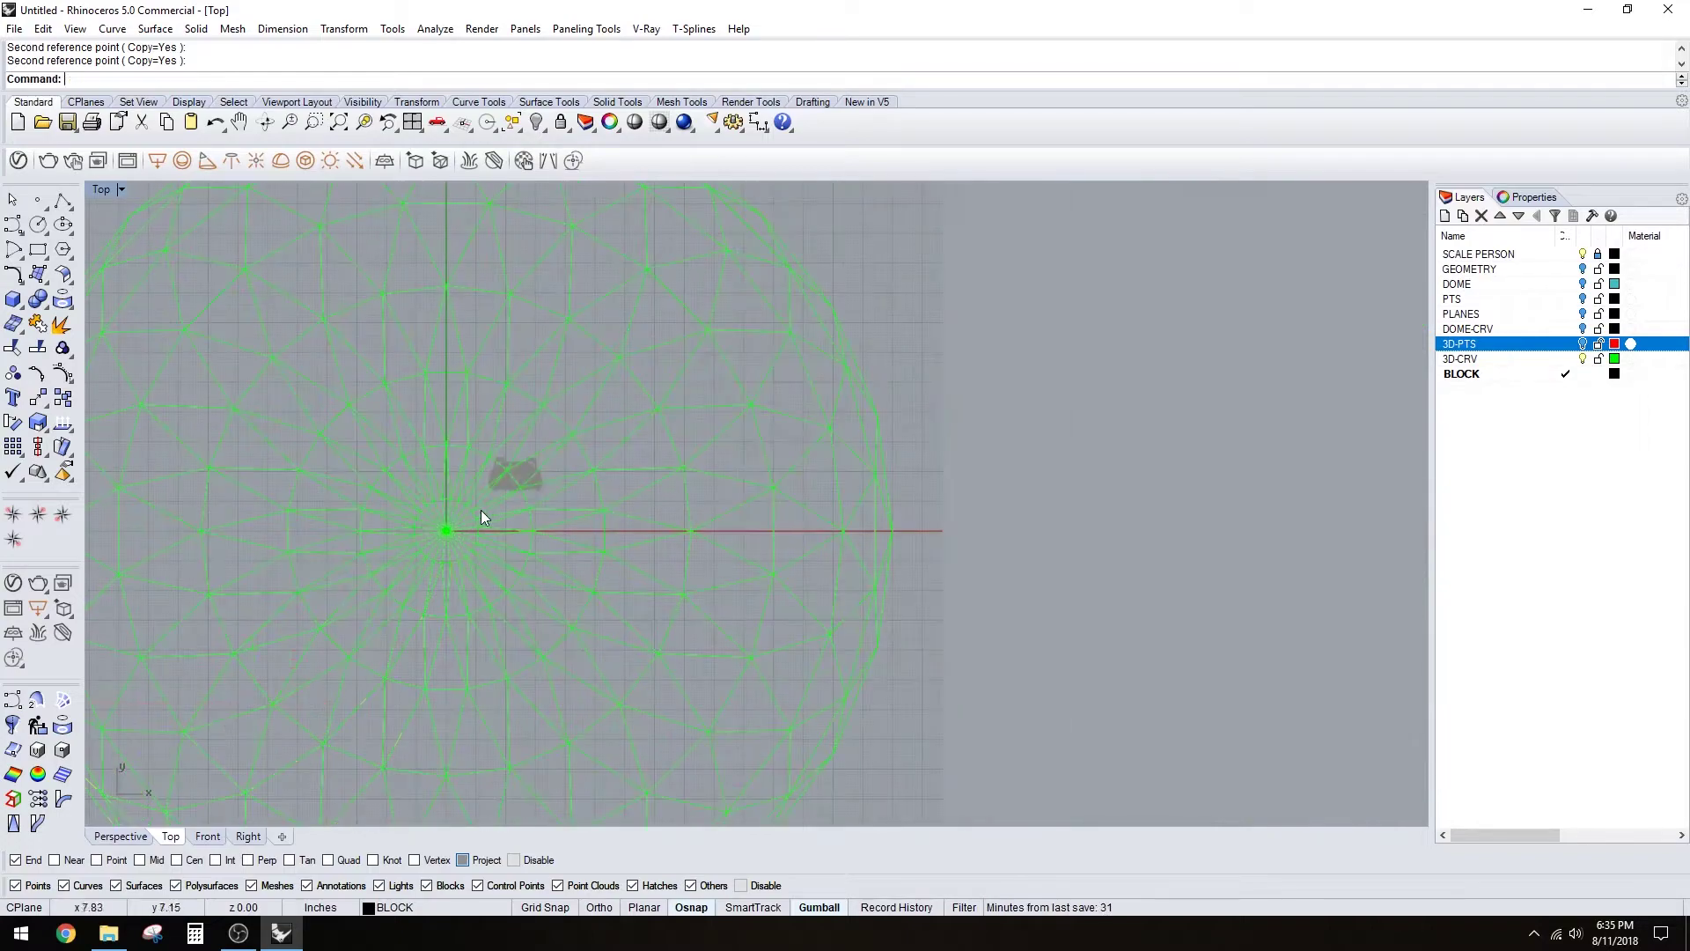
# - Open one strip block near the front of the dome for editing in the Perspective view and select all its curves
pyautogui.doubleClick(102, 194)
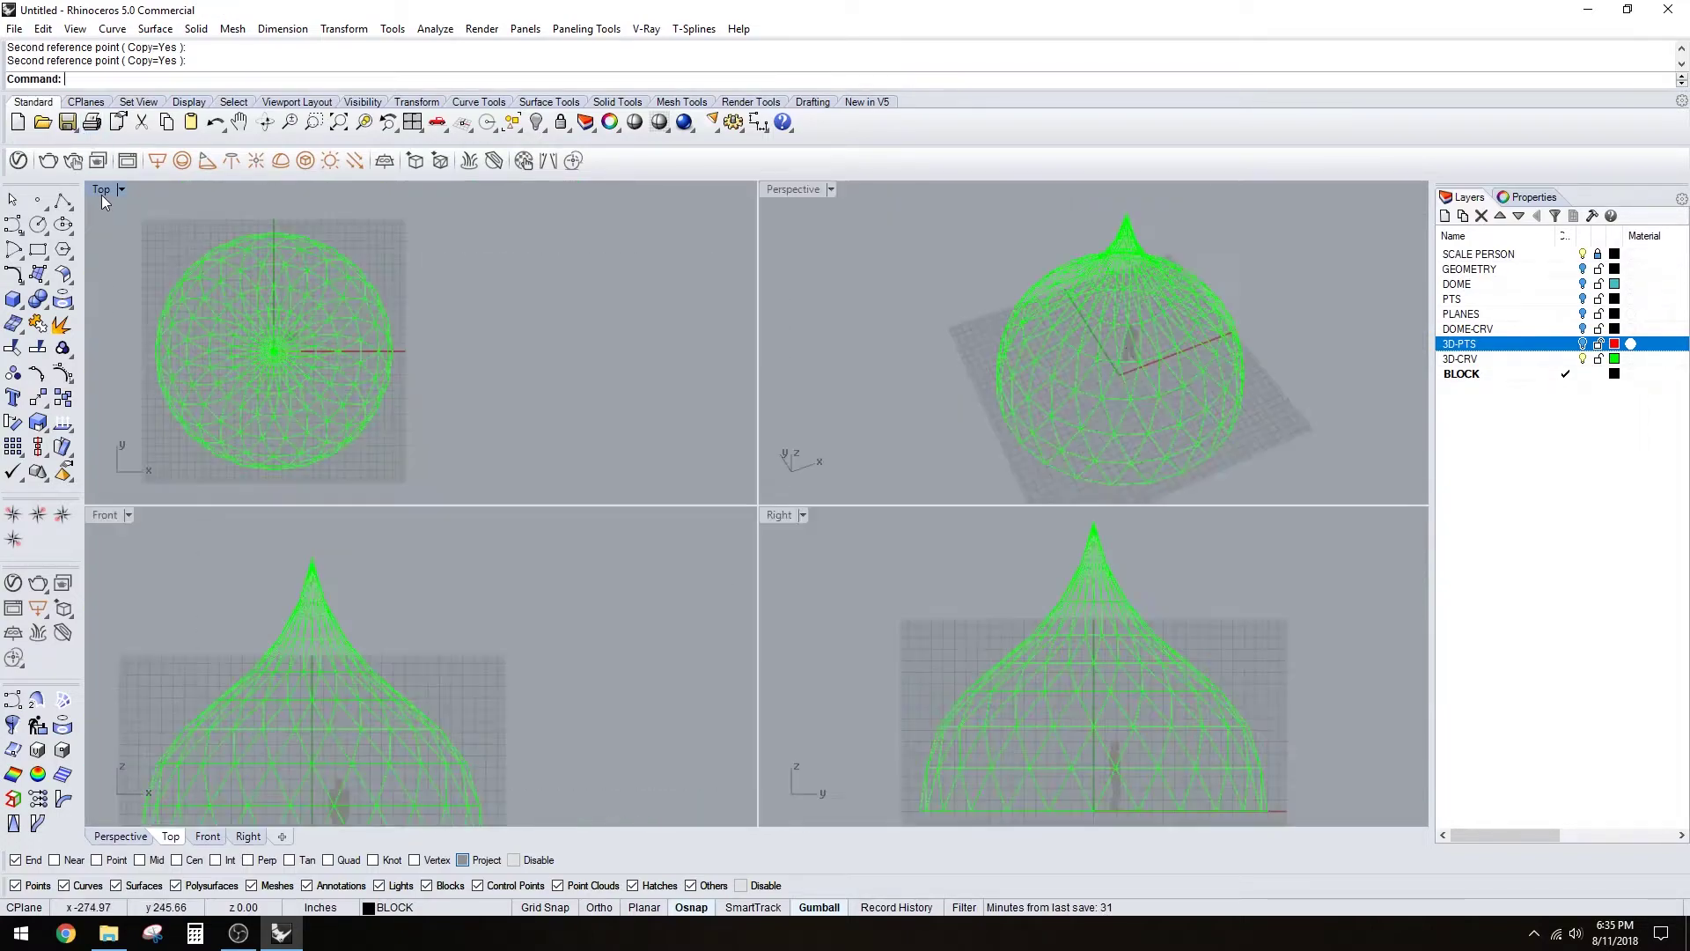
pyautogui.doubleClick(794, 192)
pyautogui.moveTo(822, 484); pyautogui.dragTo(774, 581, button='right')
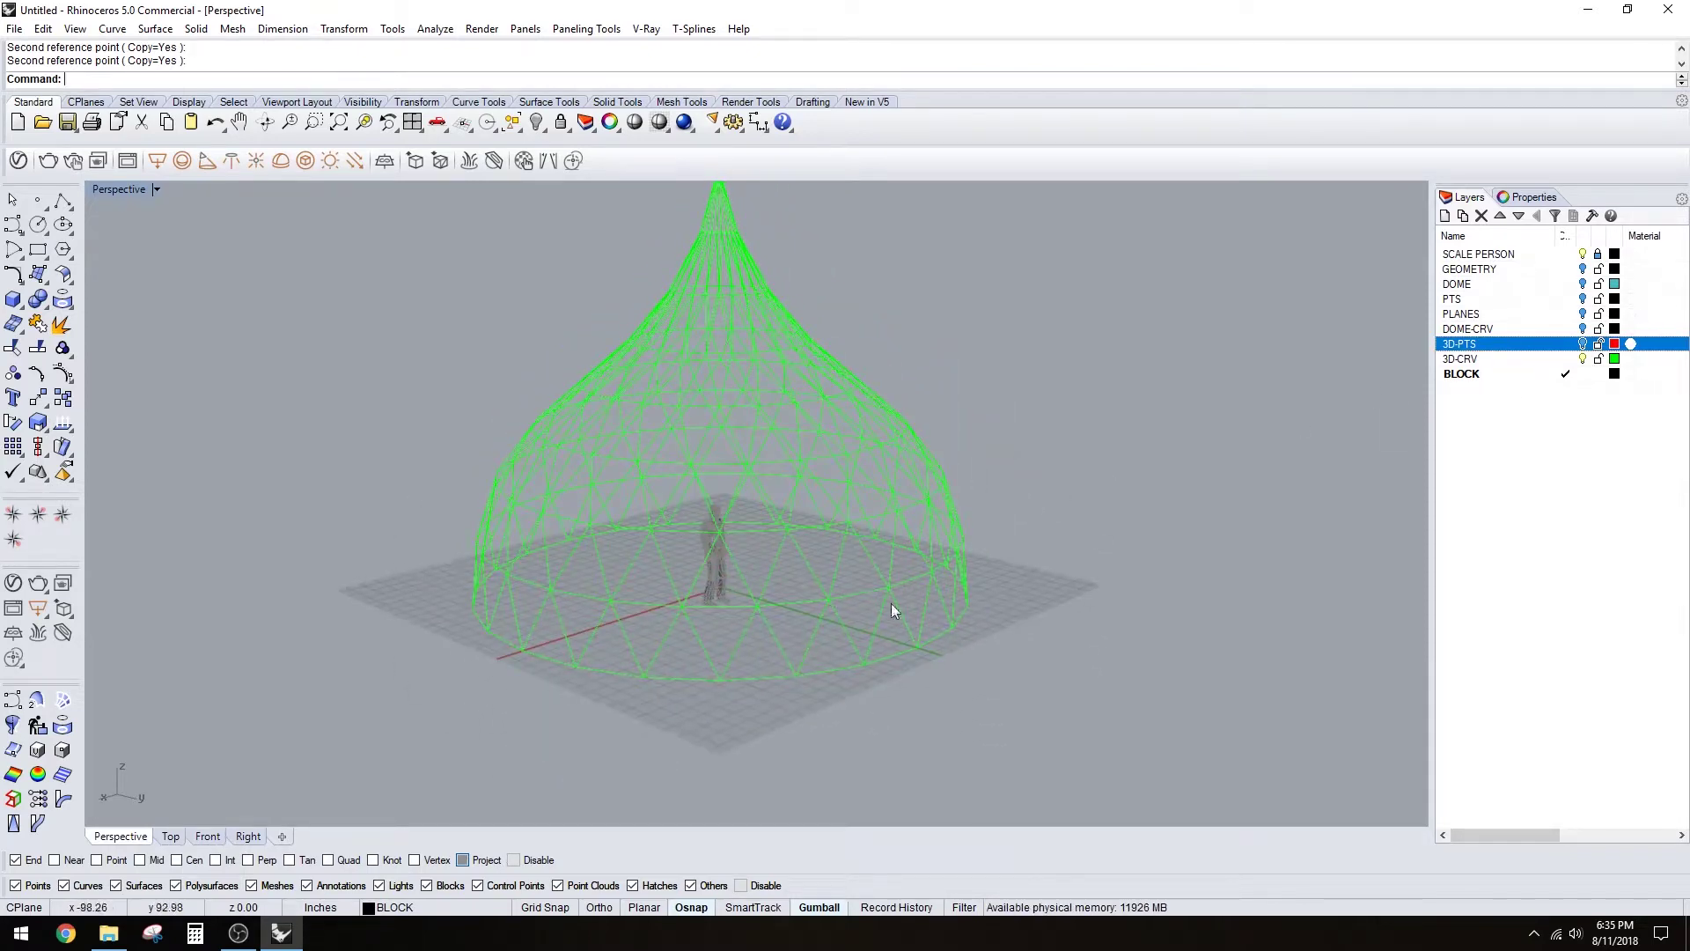
pyautogui.moveTo(890, 604); pyautogui.dragTo(774, 690, button='right')
pyautogui.doubleClick(755, 703)
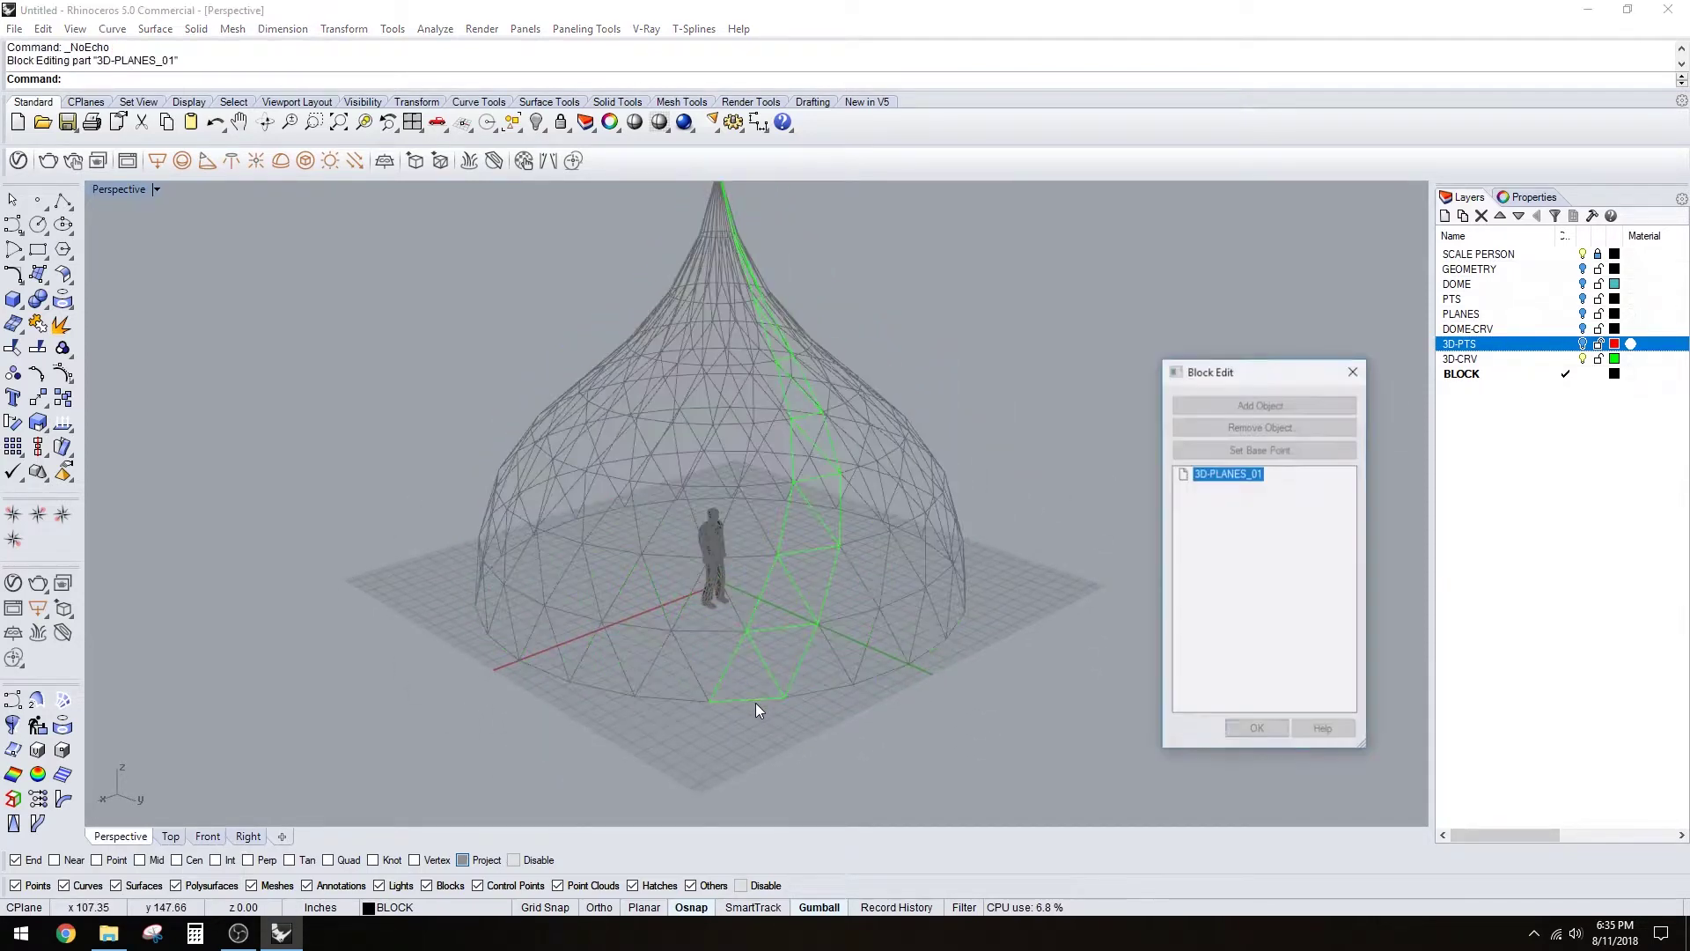
pyautogui.scroll(-3, 953, 521)
pyautogui.moveTo(605, 245); pyautogui.dragTo(917, 716)
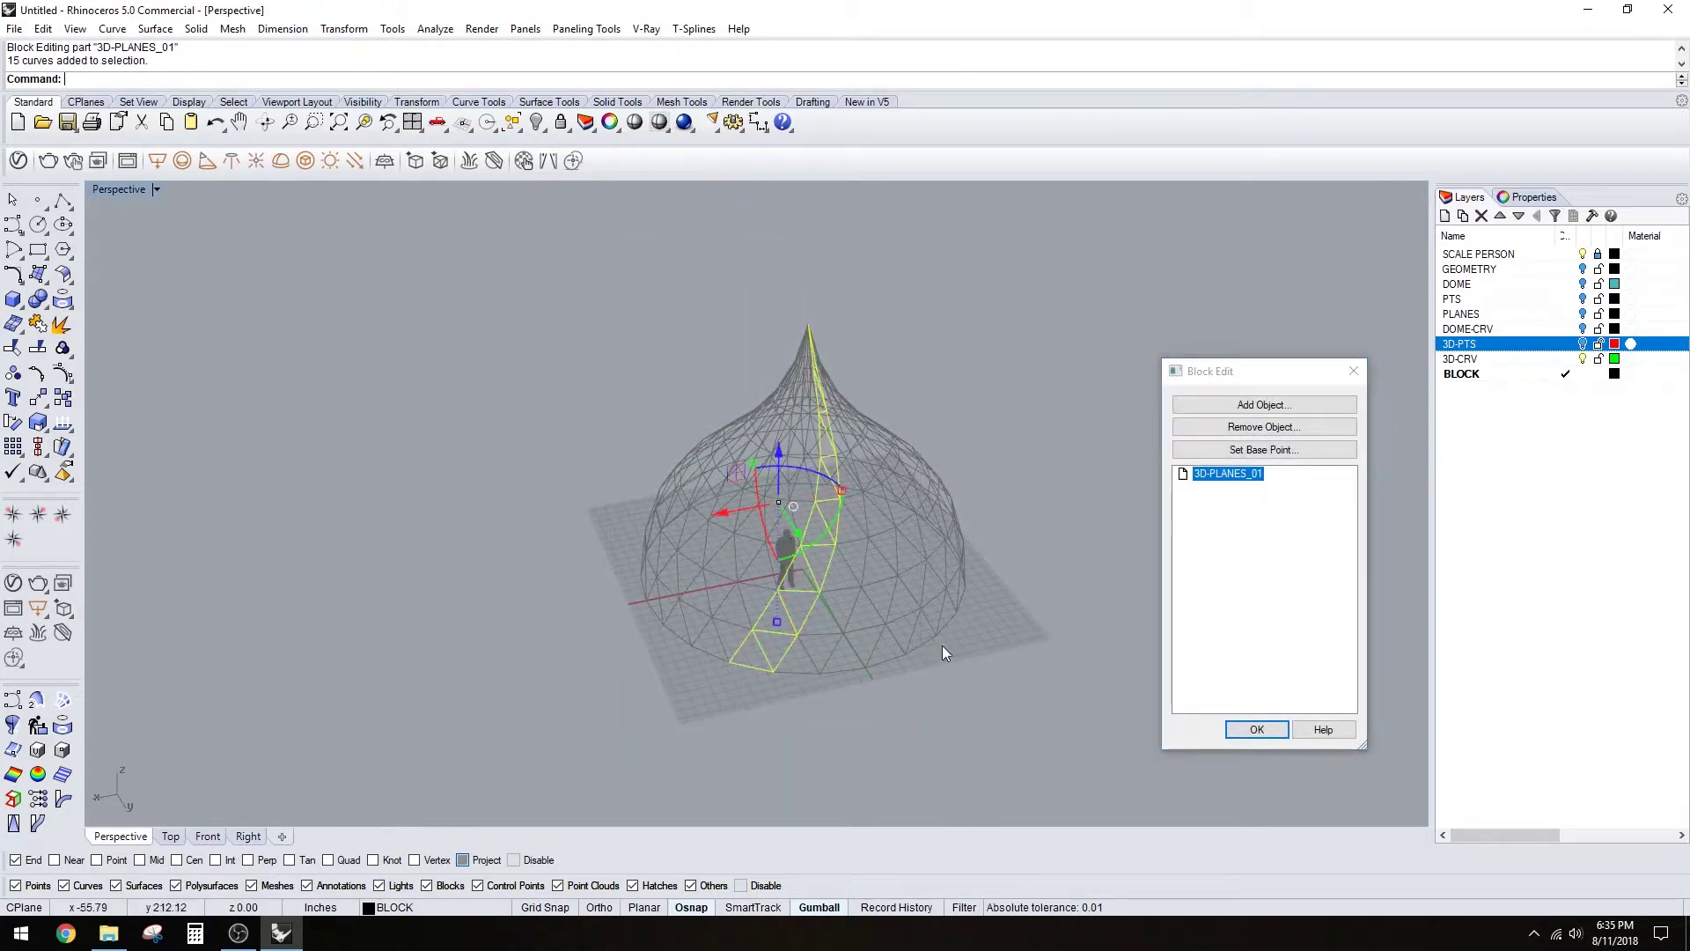
# - Add two new layers named GLASS and PIPES
pyautogui.click(1444, 216)
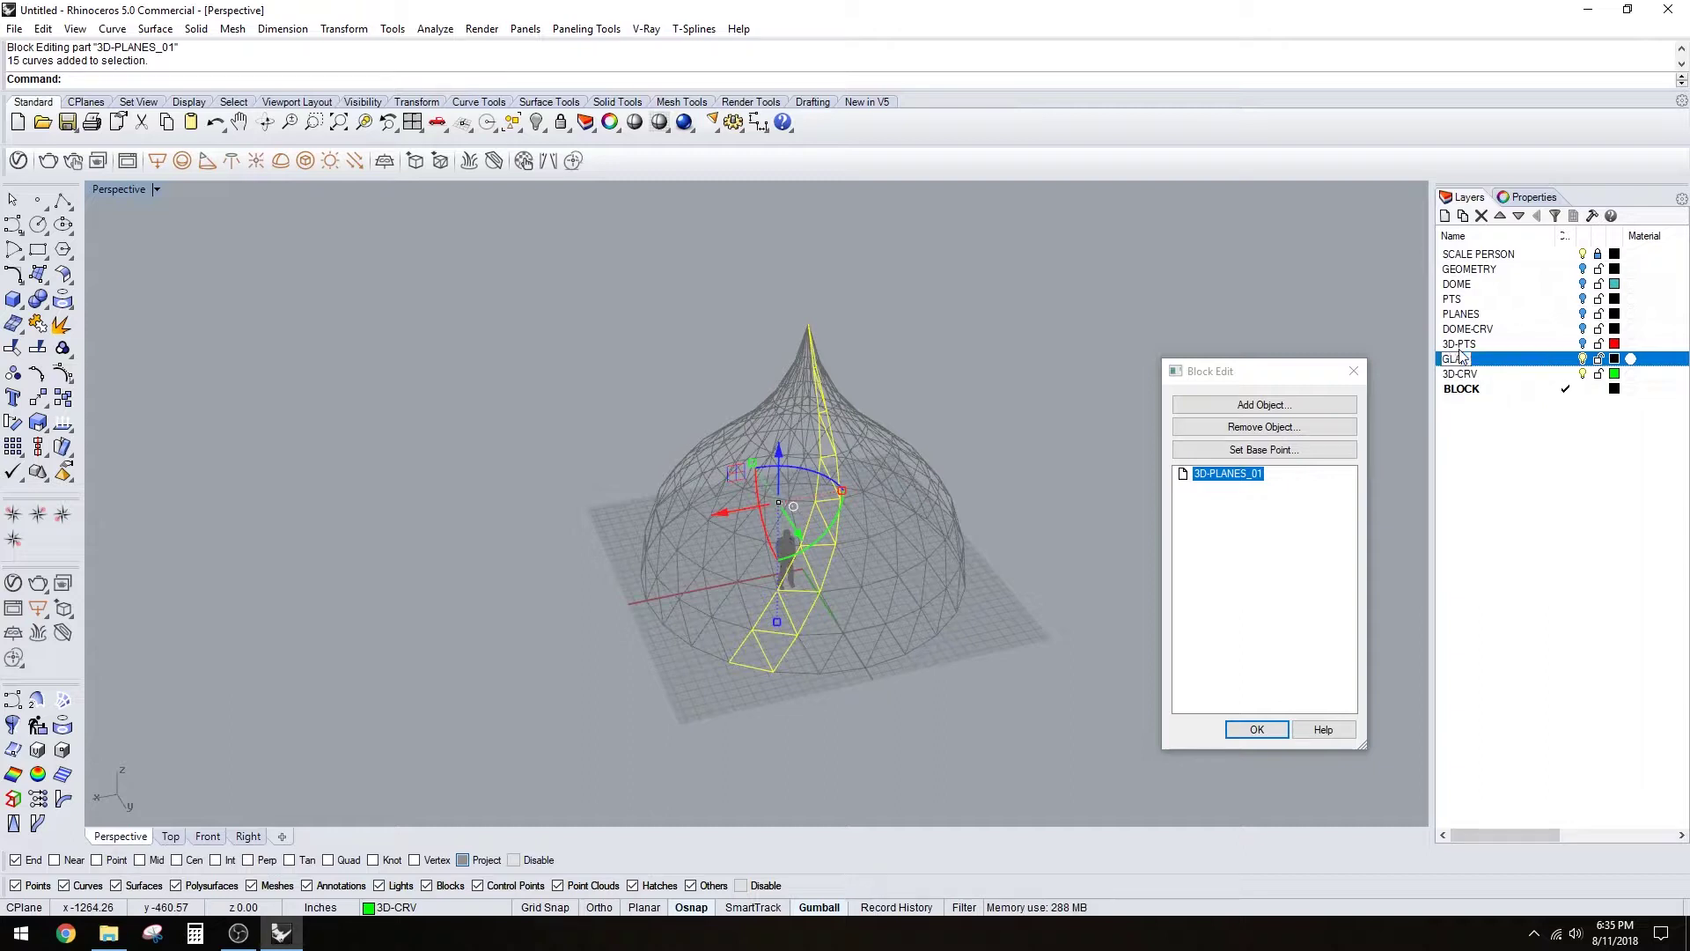
pyautogui.click(1447, 215)
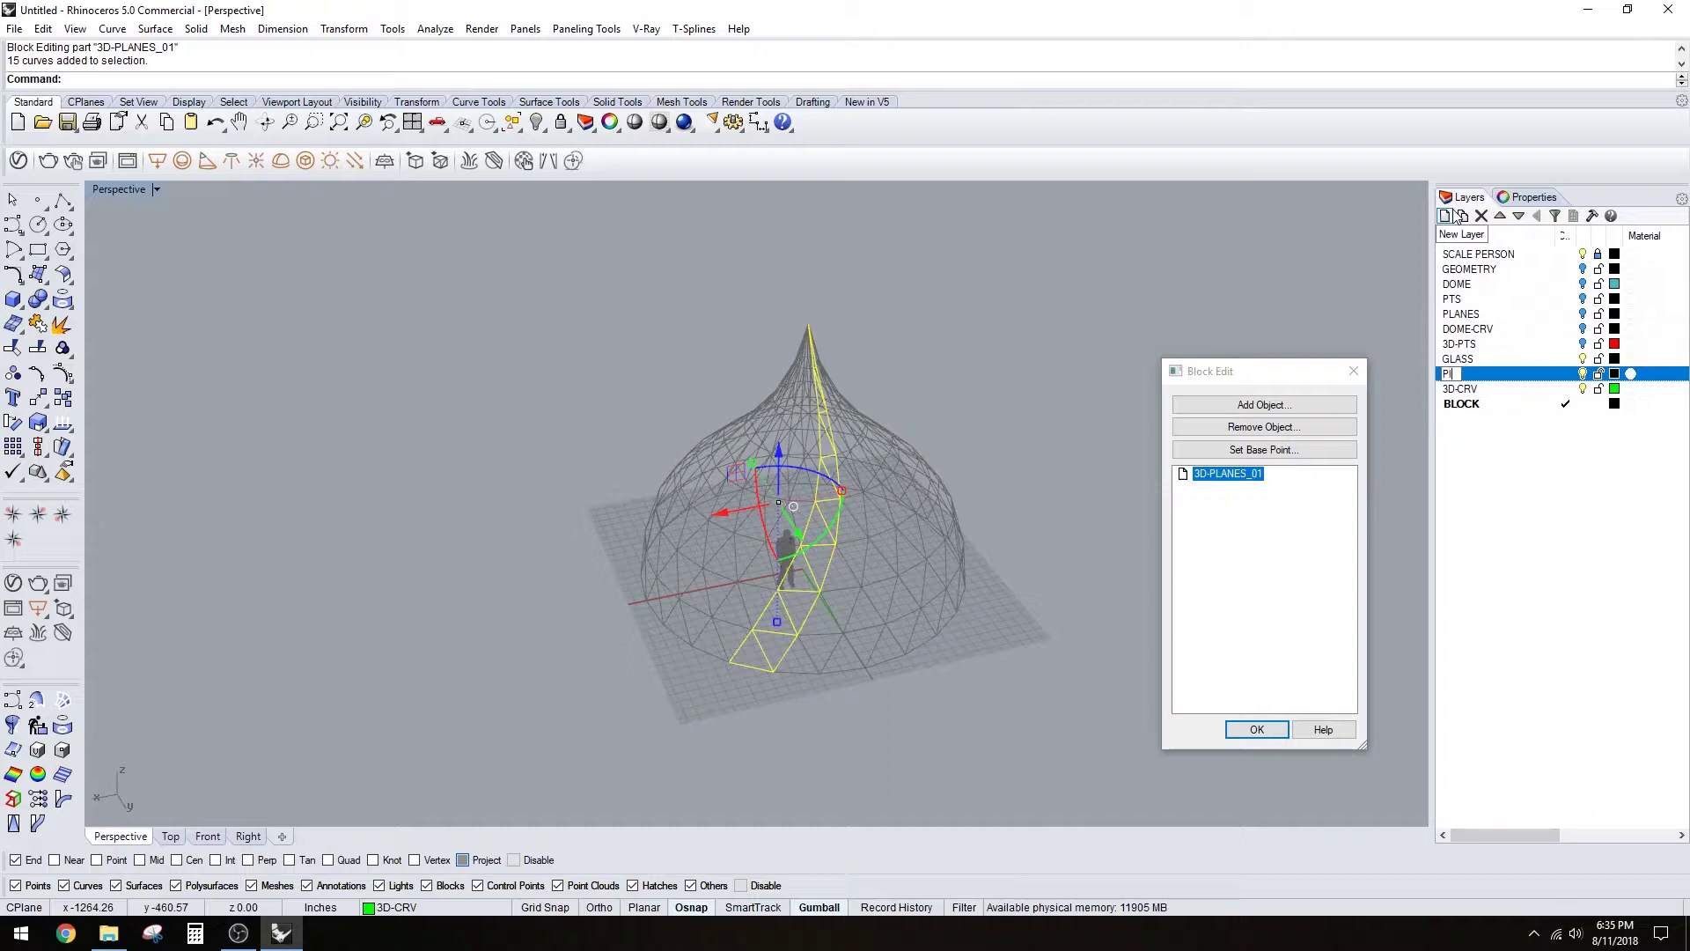
pyautogui.write('PIPES')
pyautogui.press('Return')
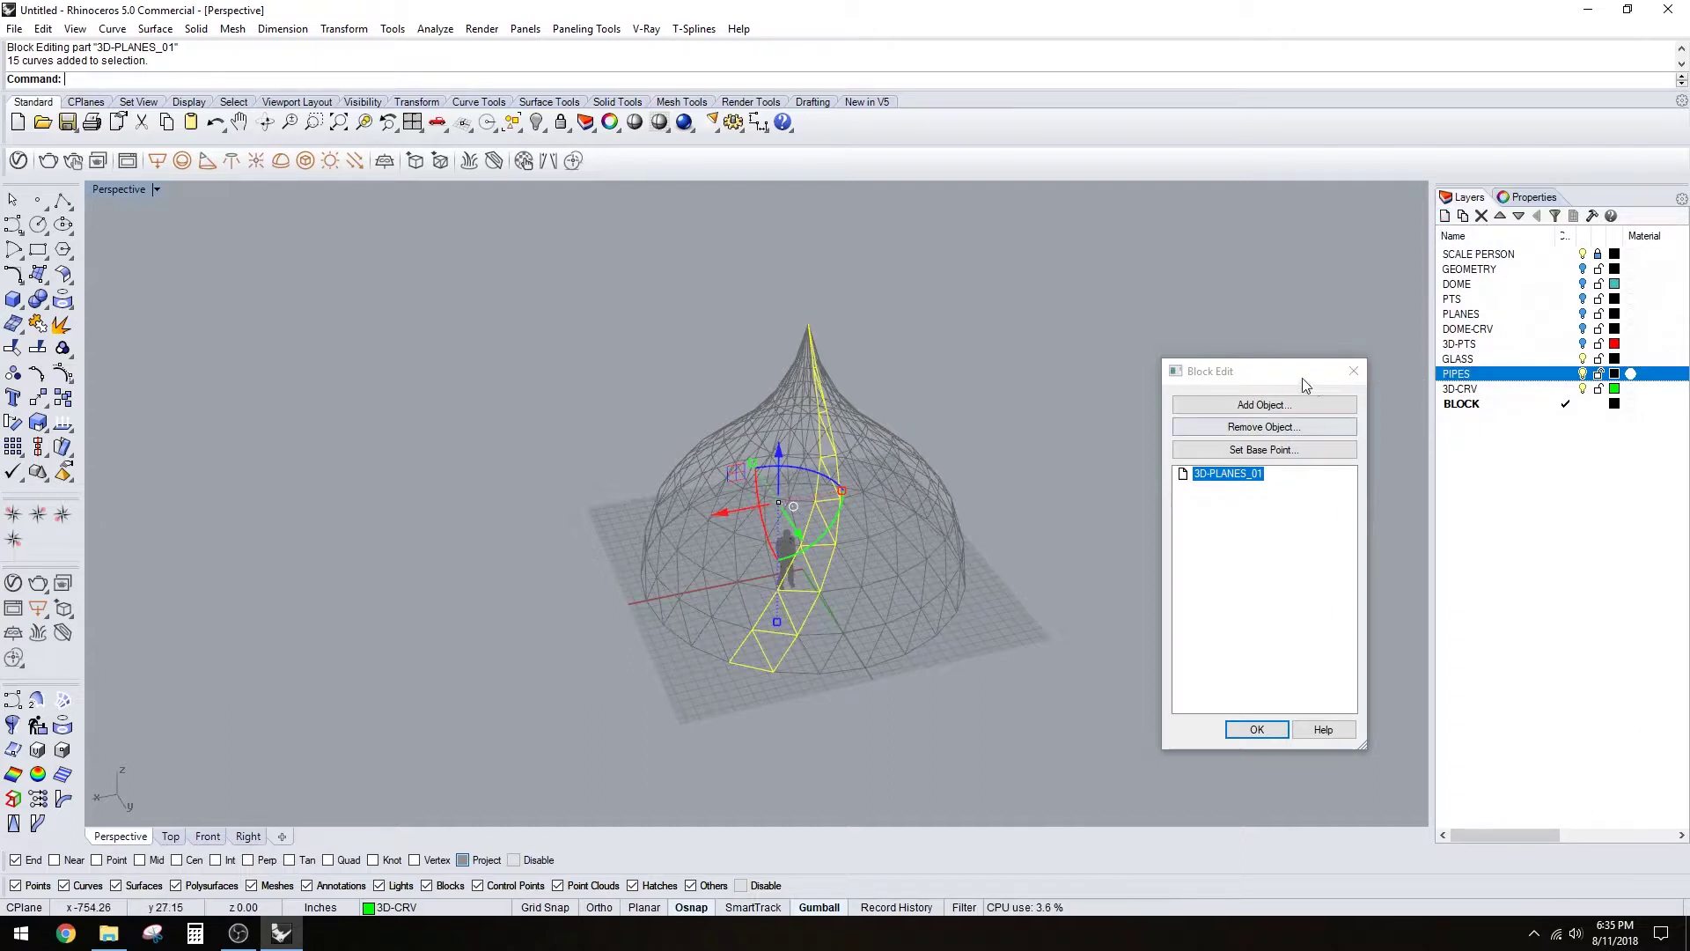
# - Make GLASS the current layer and set its colour to cyan
pyautogui.moveTo(1302, 379); pyautogui.dragTo(486, 327)
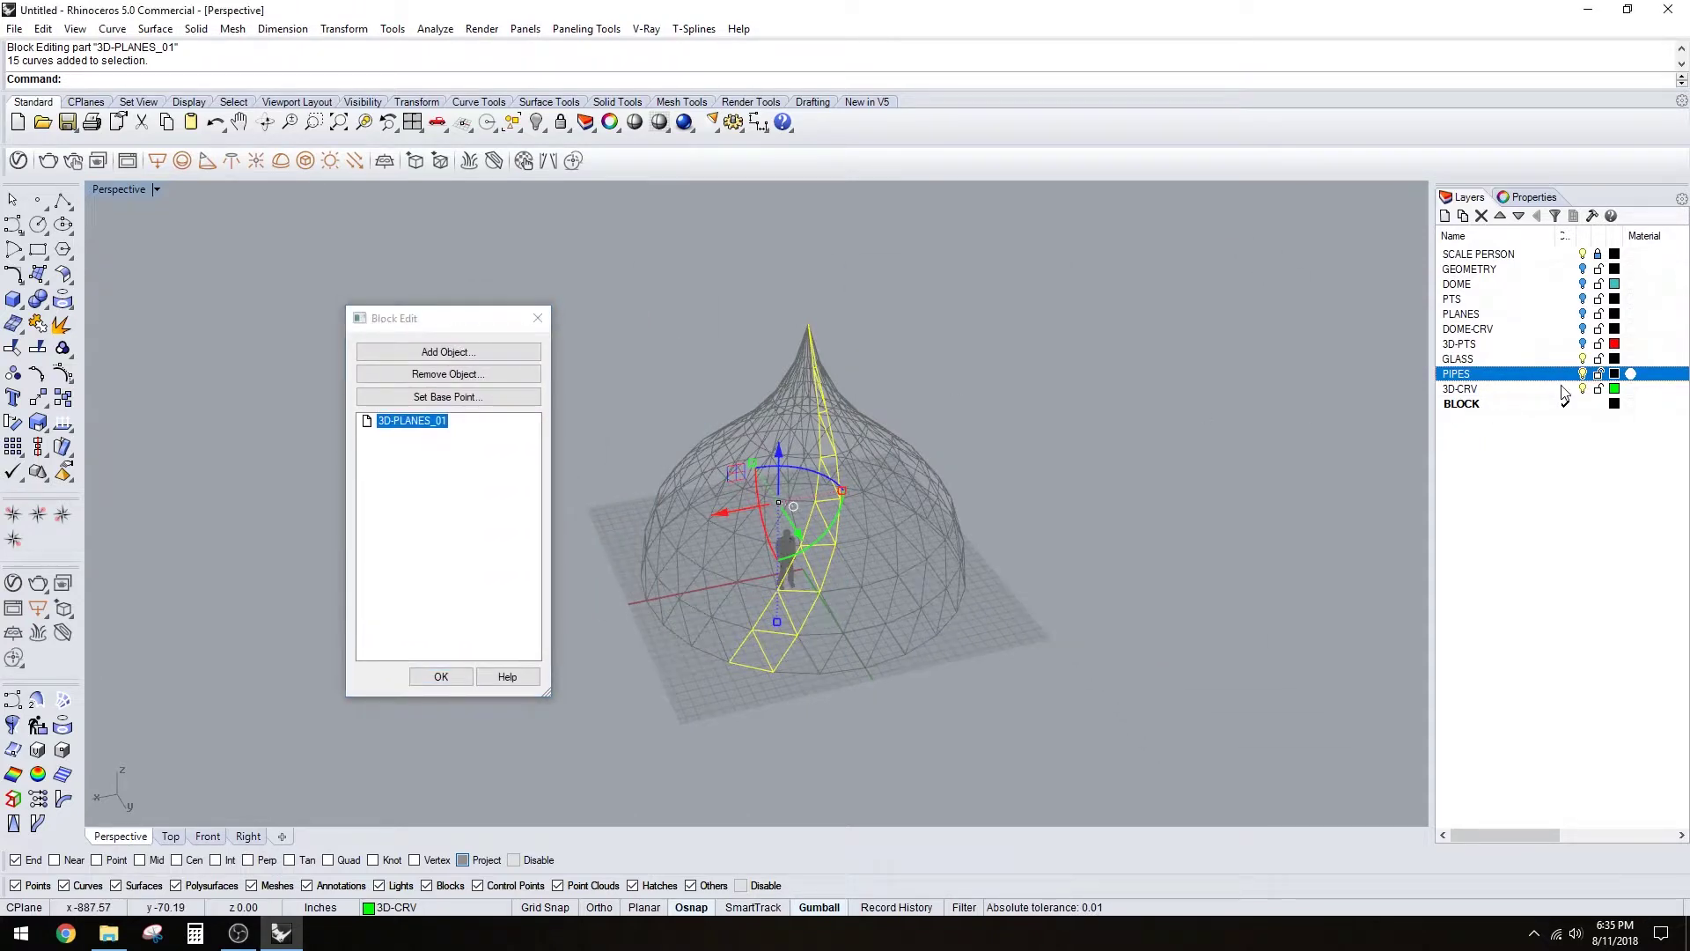
pyautogui.click(1565, 359)
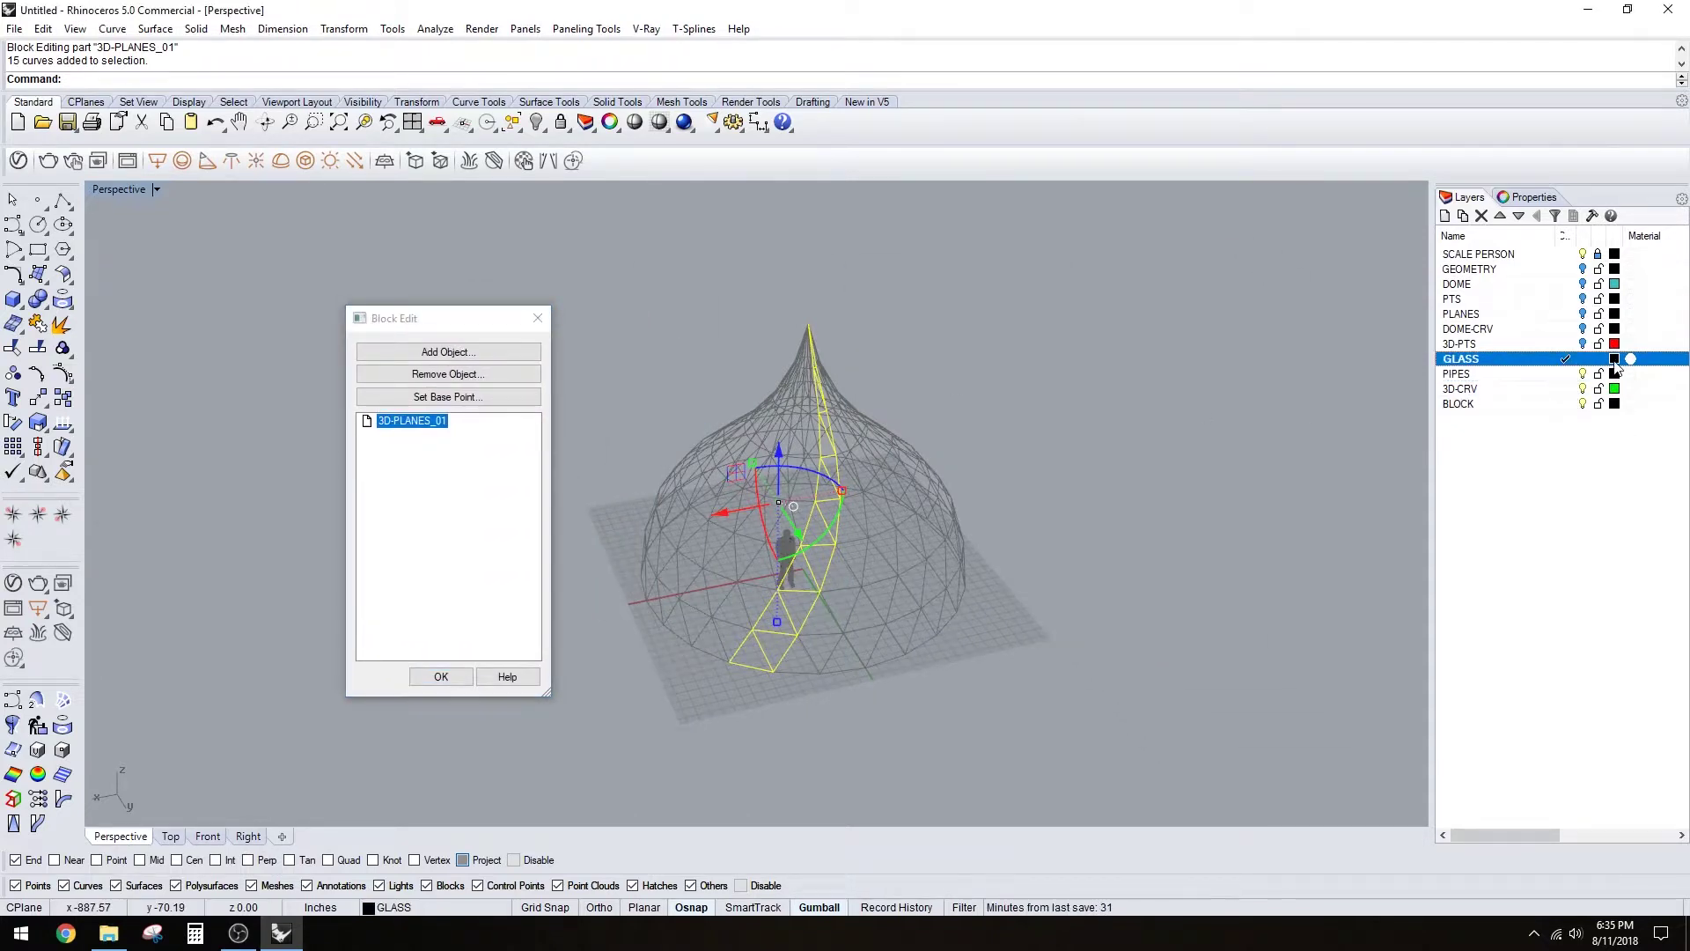
pyautogui.click(1614, 360)
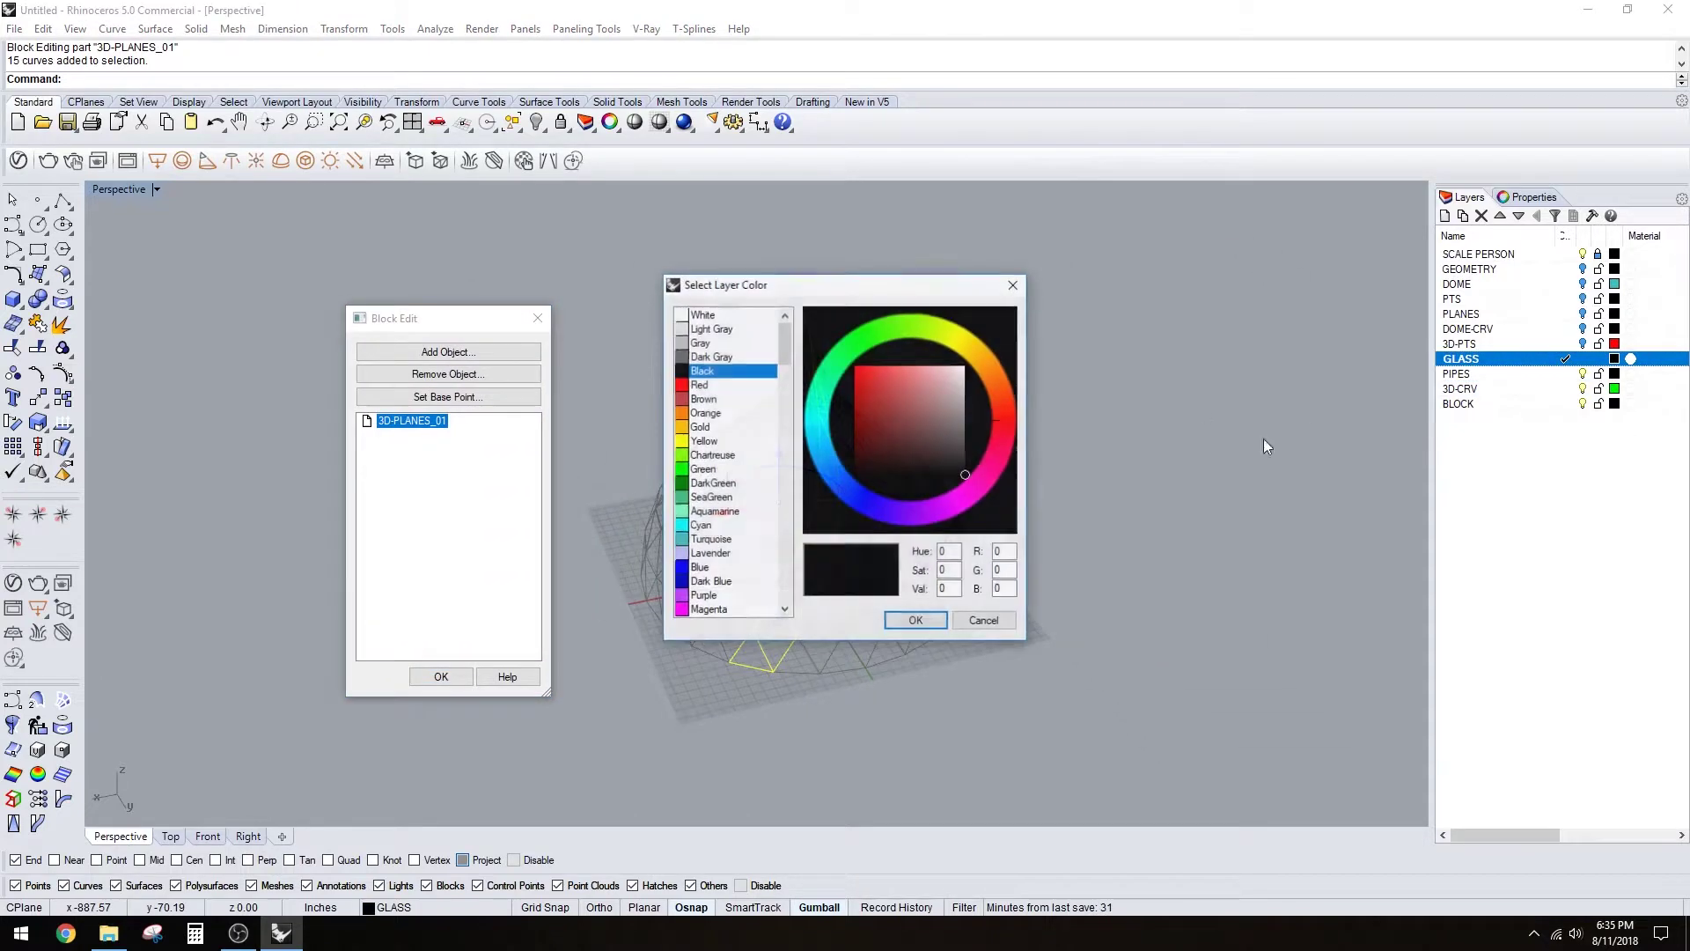
pyautogui.click(702, 527)
pyautogui.click(915, 621)
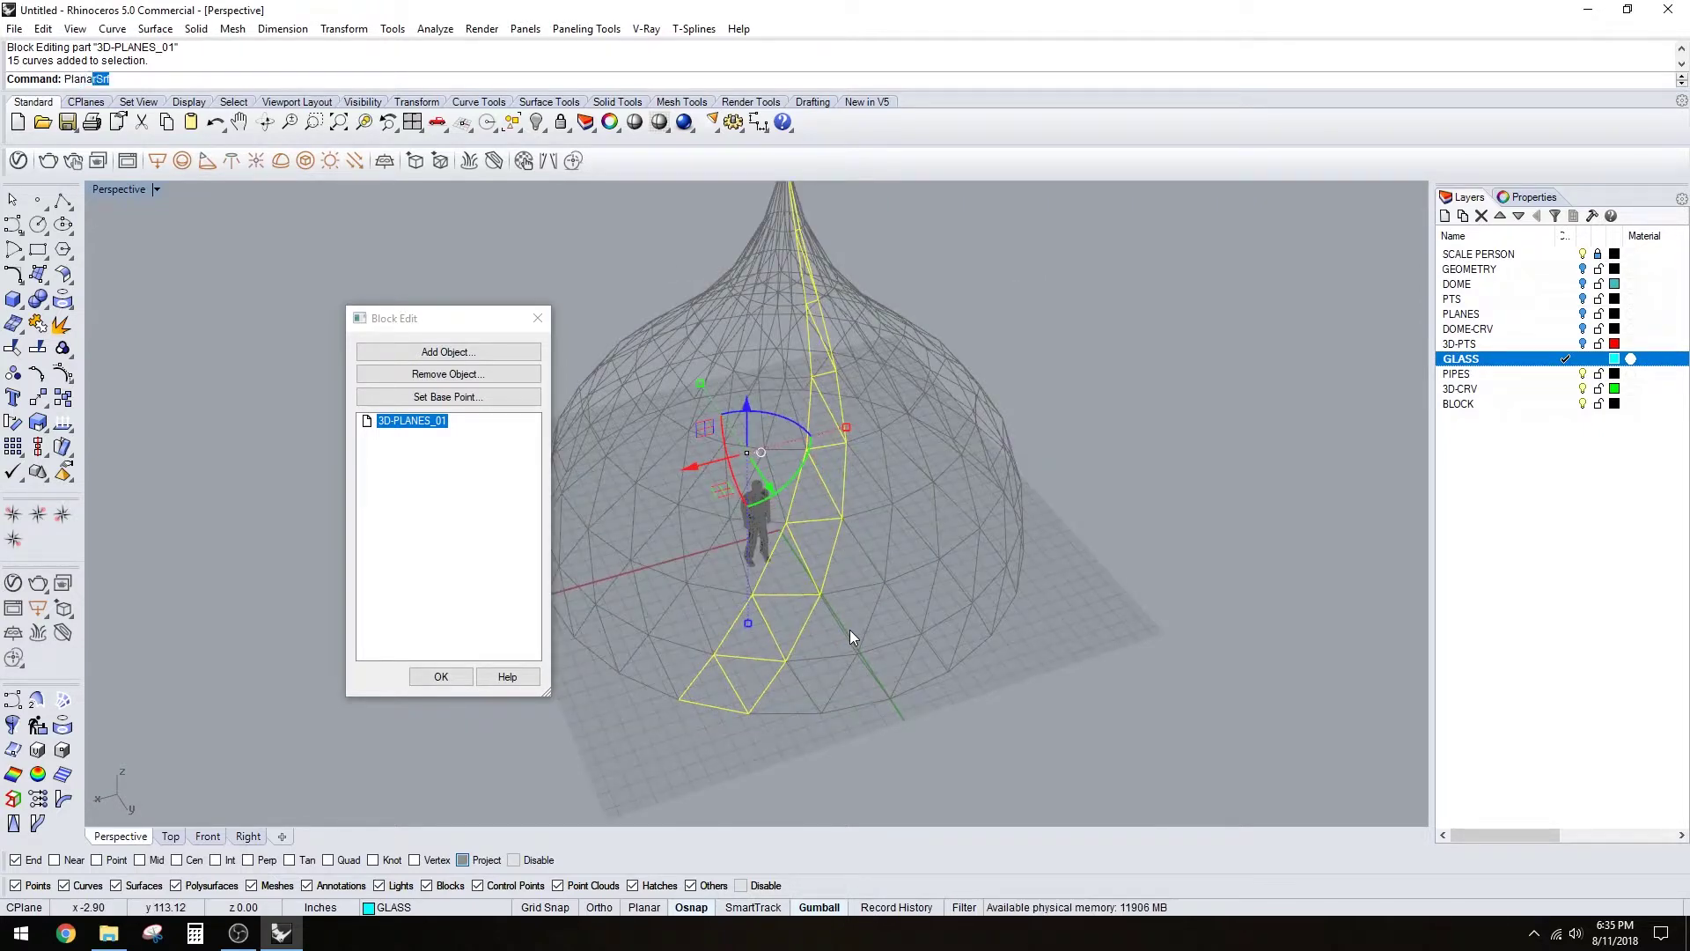
# - Create planar surfaces from the selected strip curves on the GLASS layer, and check them by selecting that layer's objects
pyautogui.write('PlanarS')
pyautogui.press('Return')
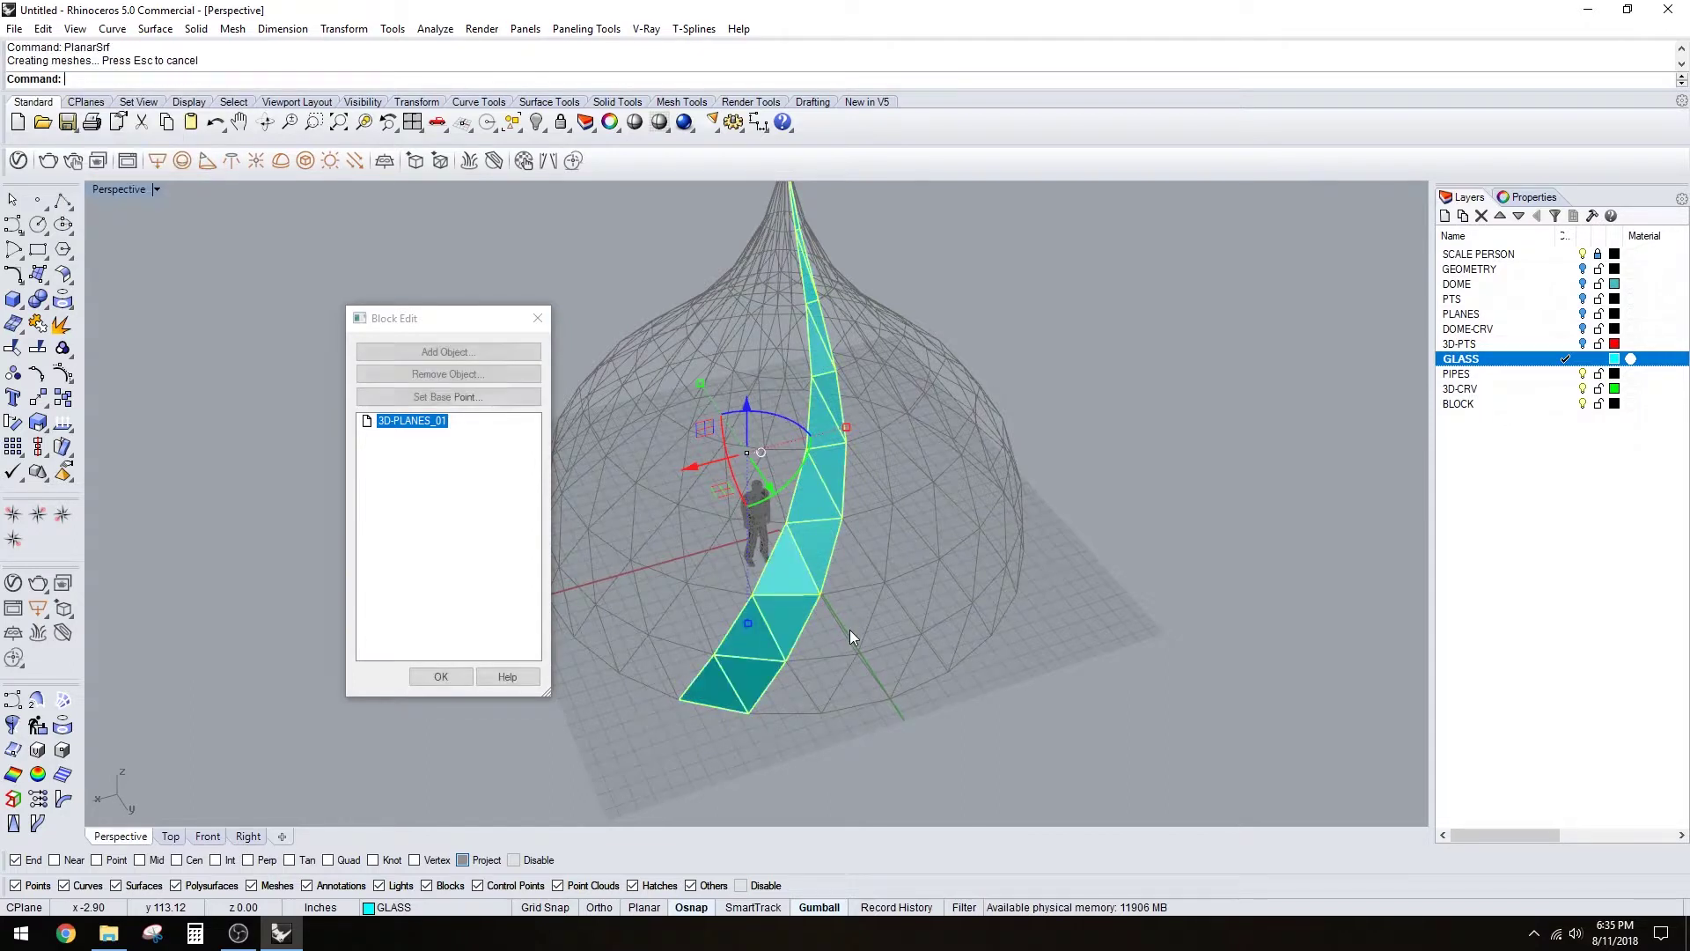
pyautogui.rightClick(1540, 364)
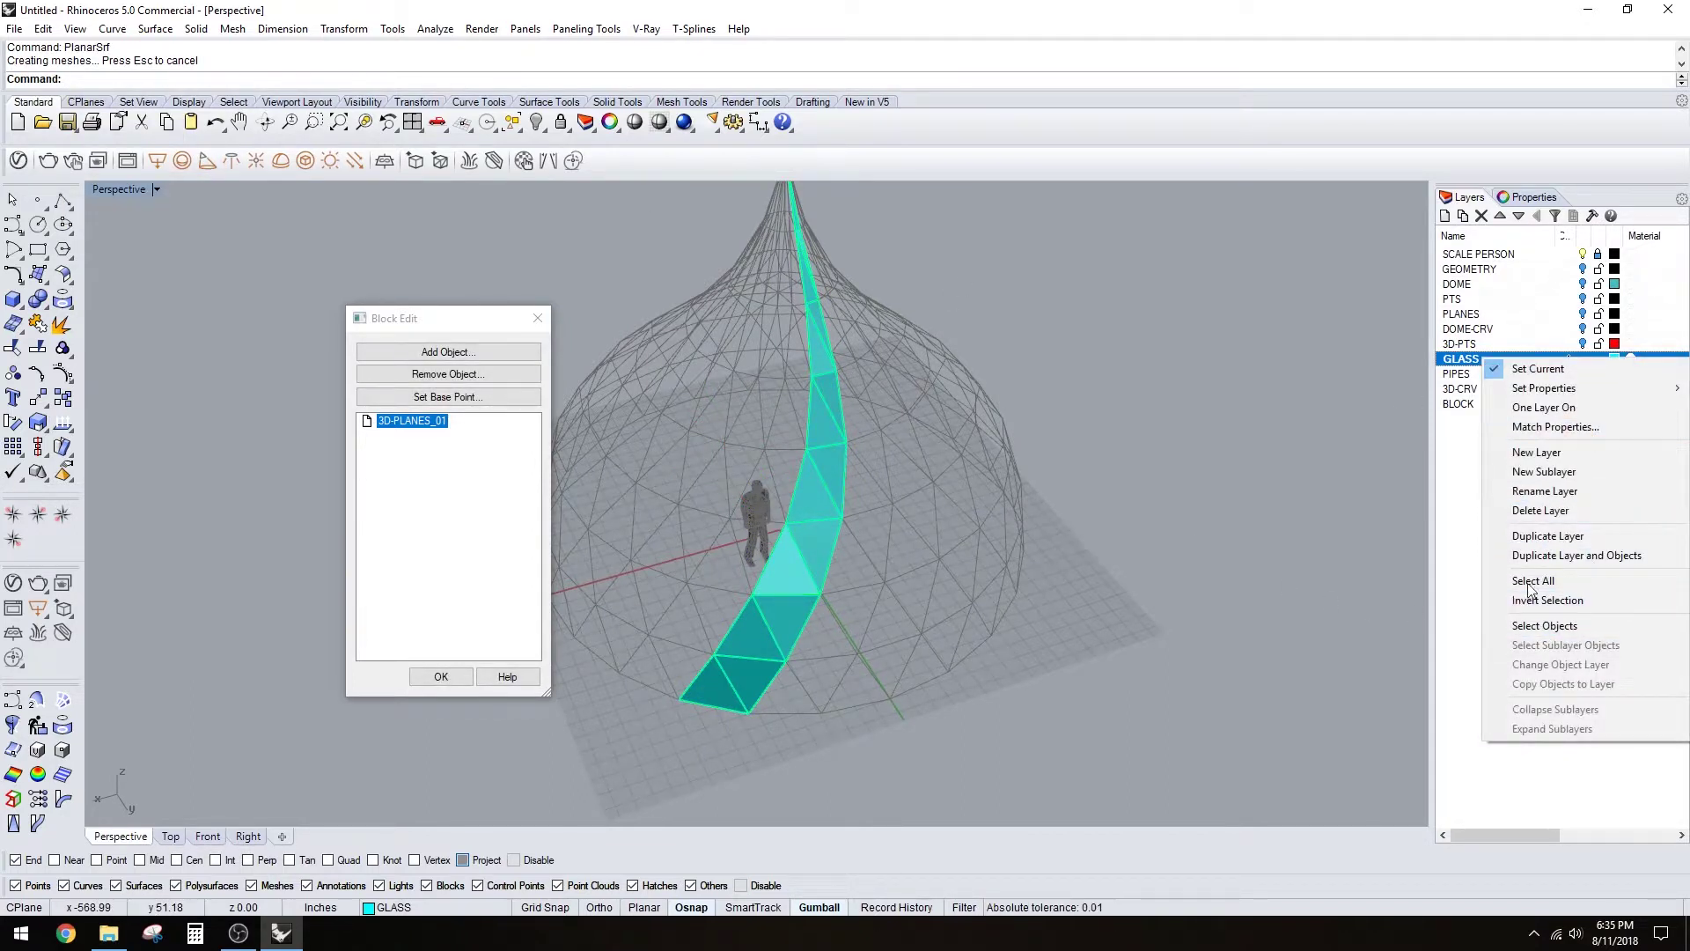
pyautogui.click(1544, 624)
pyautogui.write('Join')
pyautogui.press('Return')
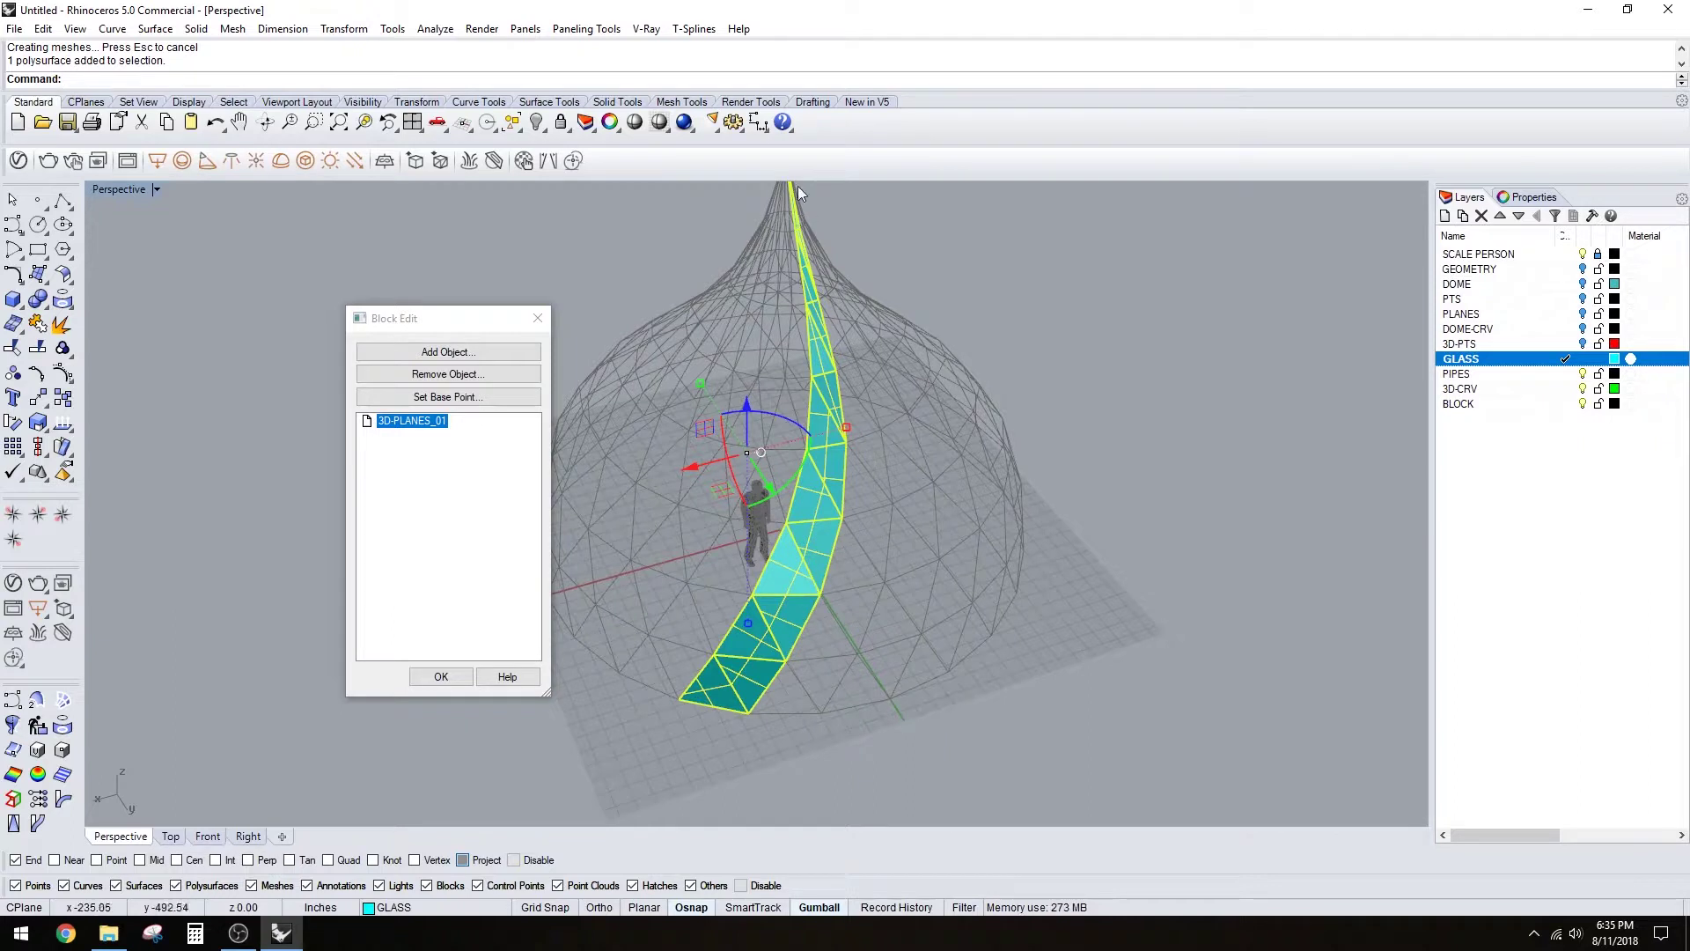
pyautogui.press('Escape')
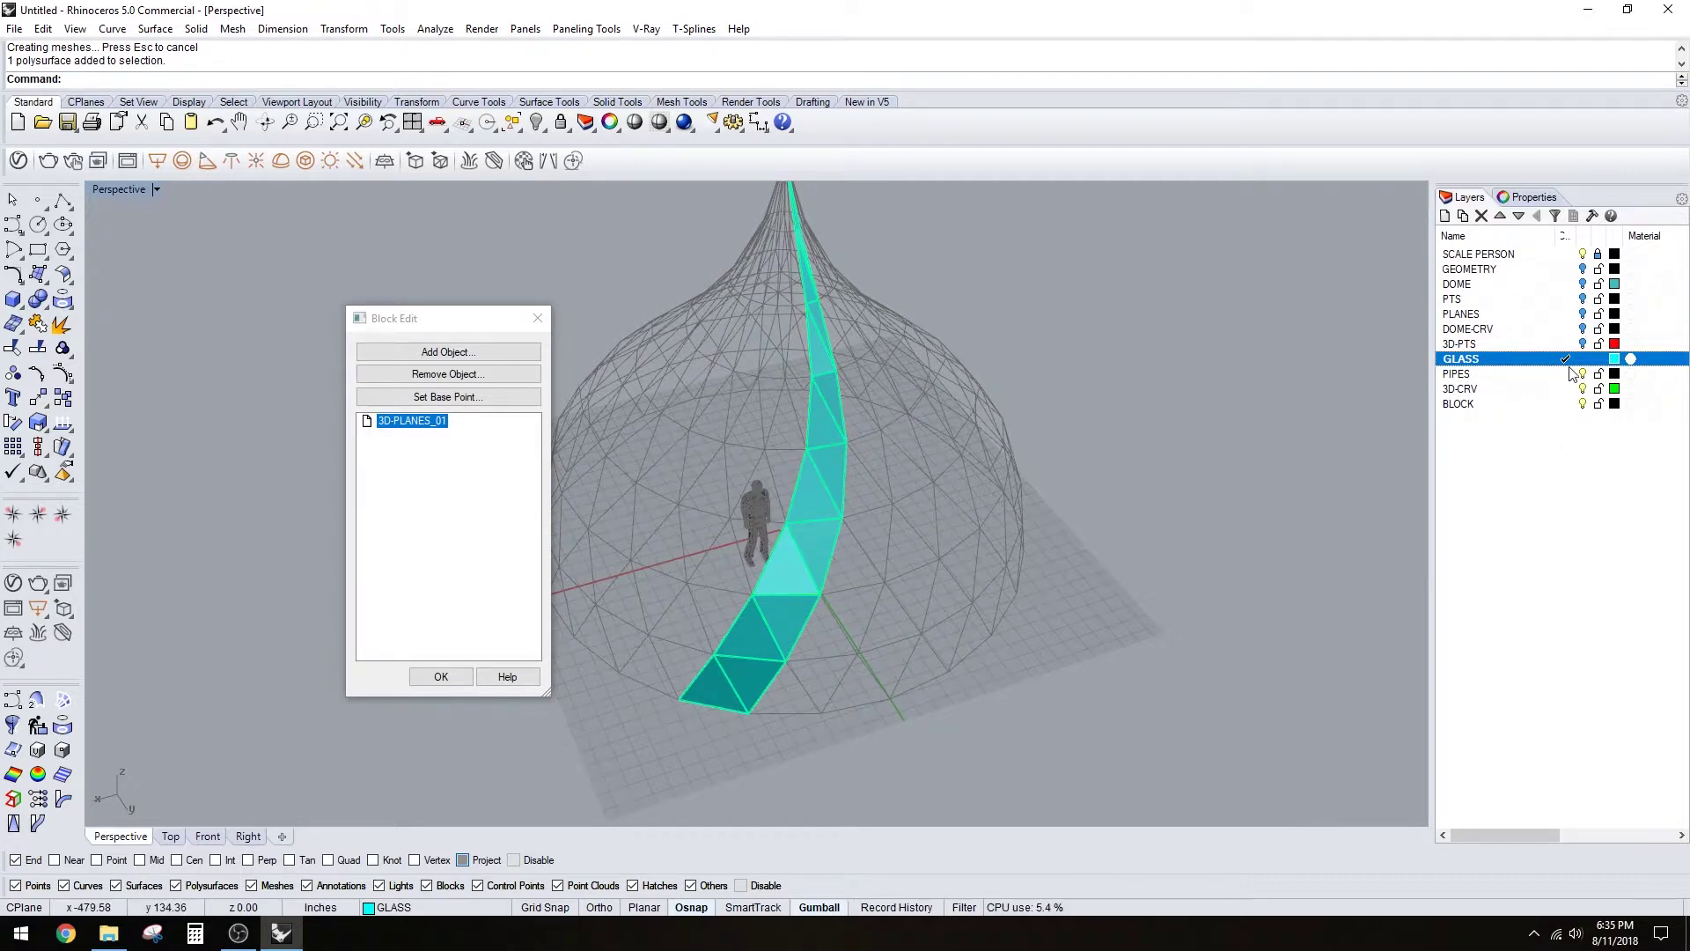
# - Select all curves on the 3D-CRV layer and explode them into single segments
pyautogui.rightClick(1484, 376)
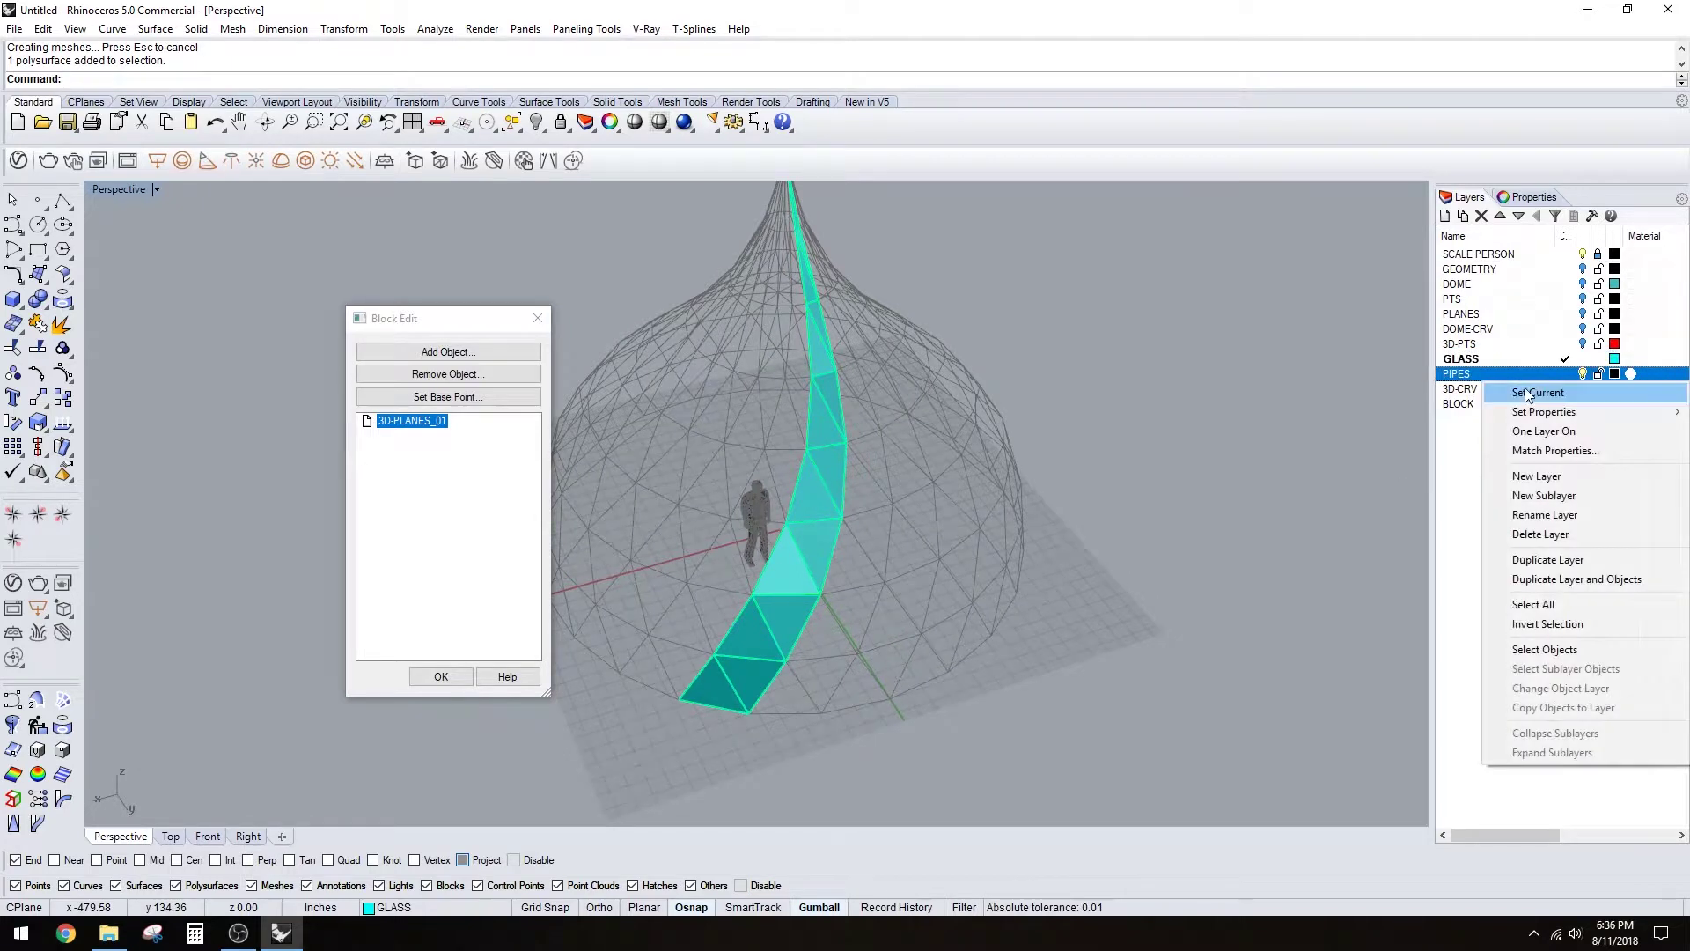
pyautogui.click(1460, 392)
pyautogui.rightClick(1573, 398)
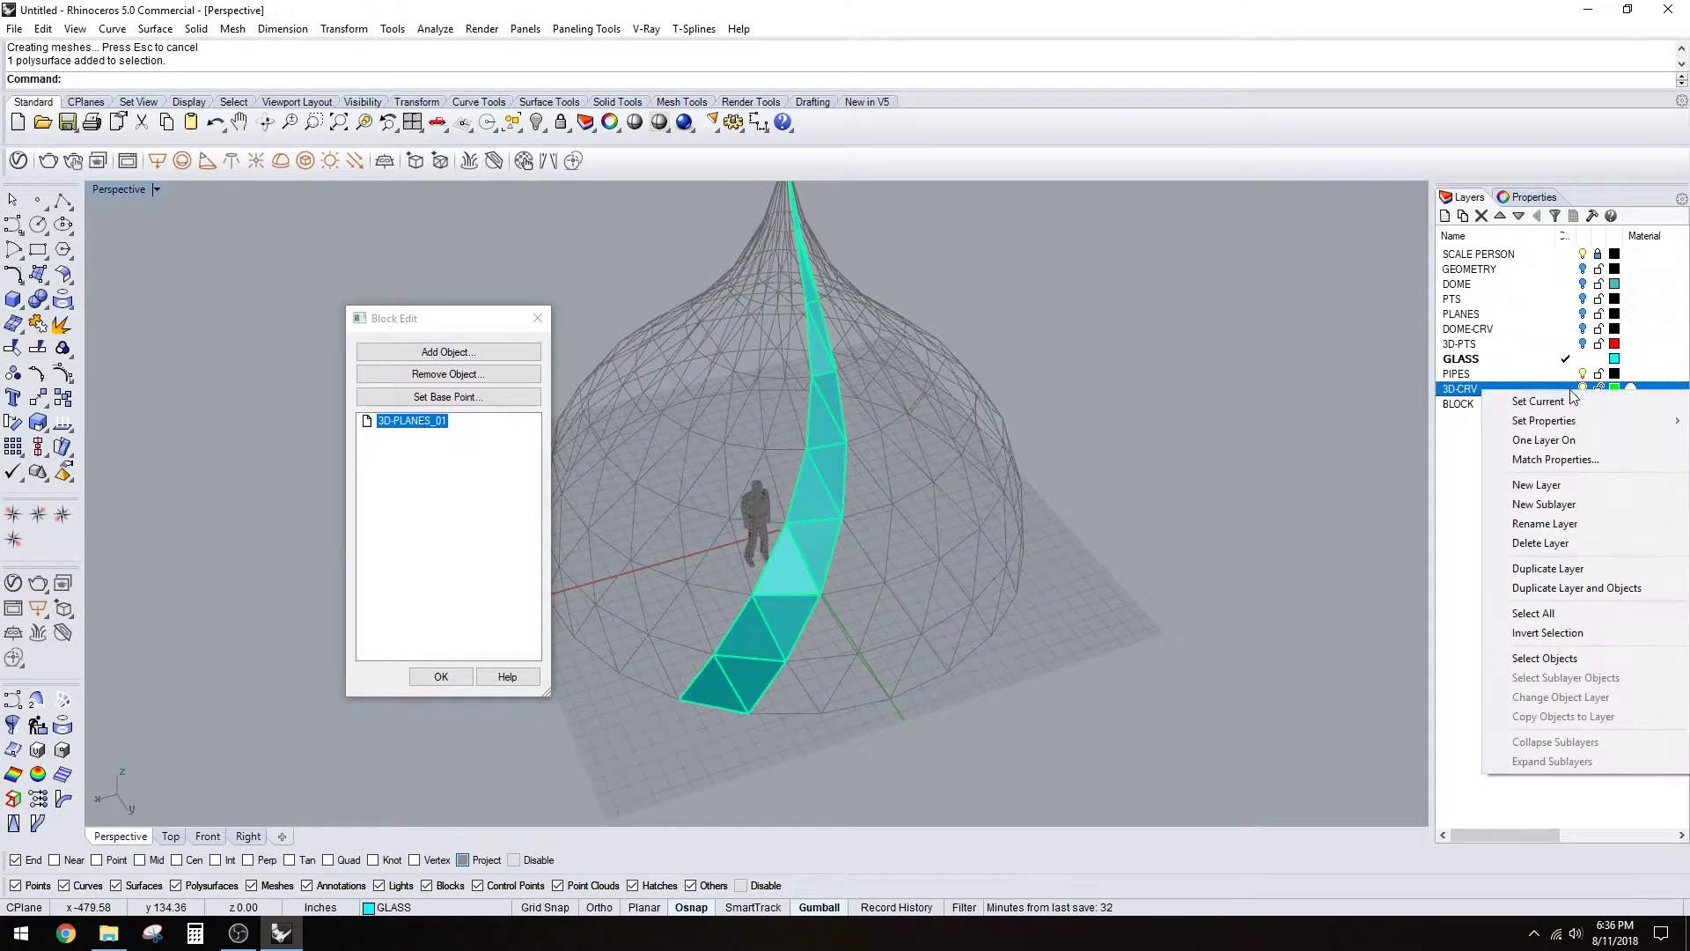
pyautogui.click(1587, 660)
pyautogui.moveTo(1139, 639); pyautogui.dragTo(1139, 614, button='right')
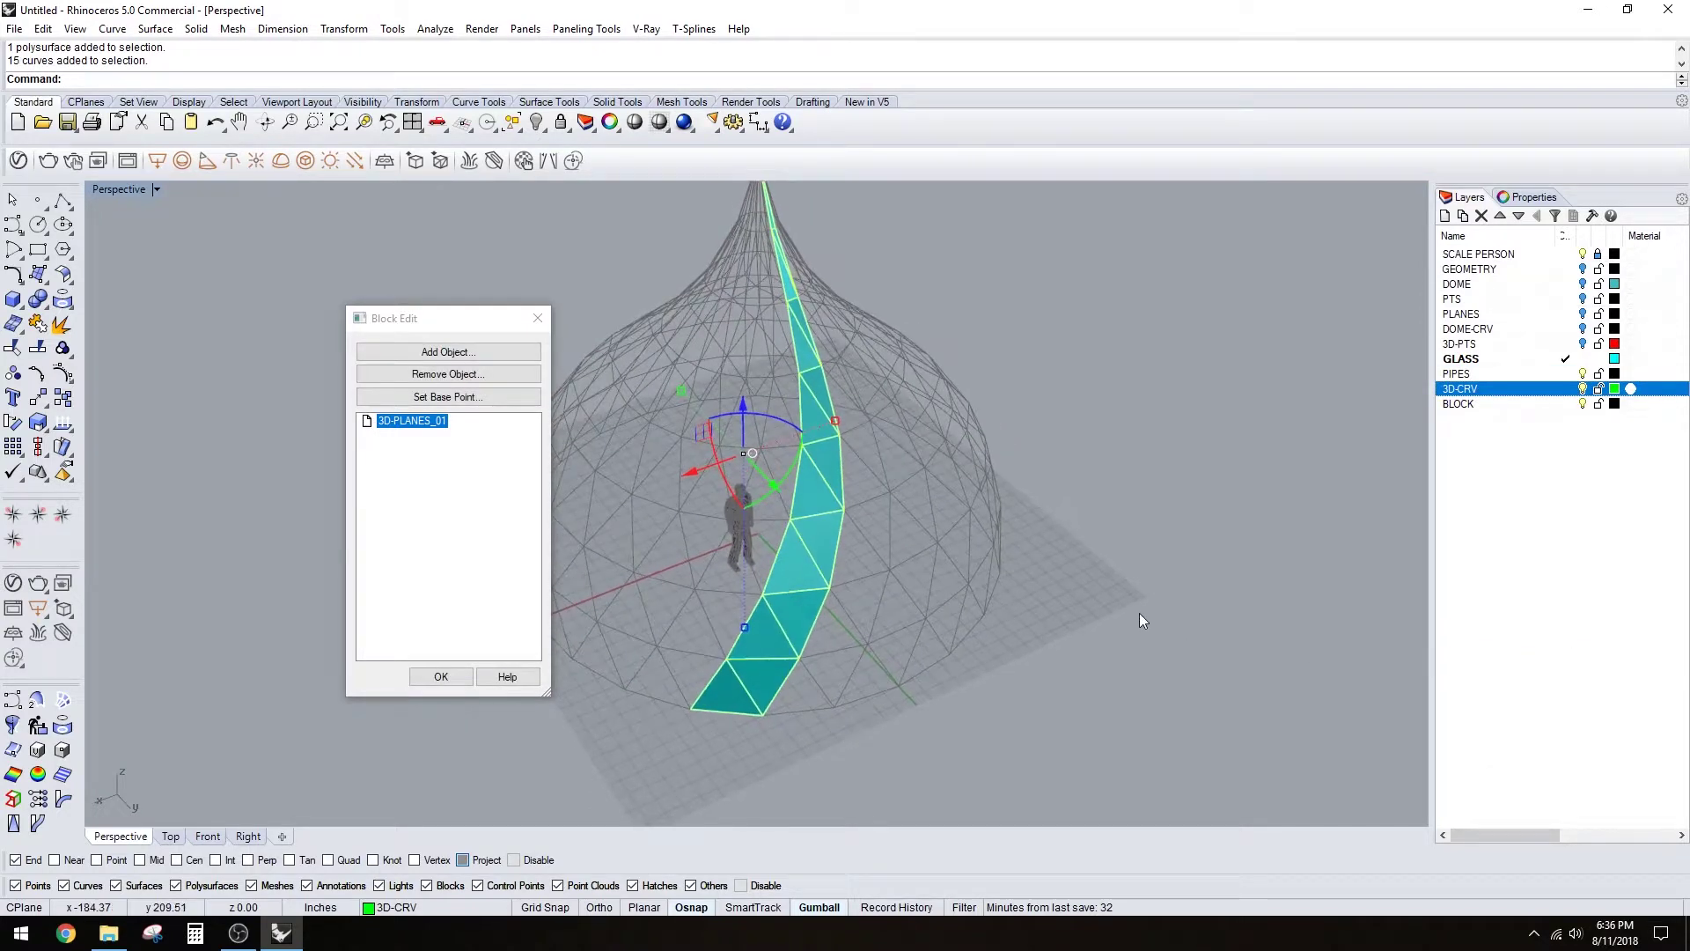
pyautogui.write('Explode')
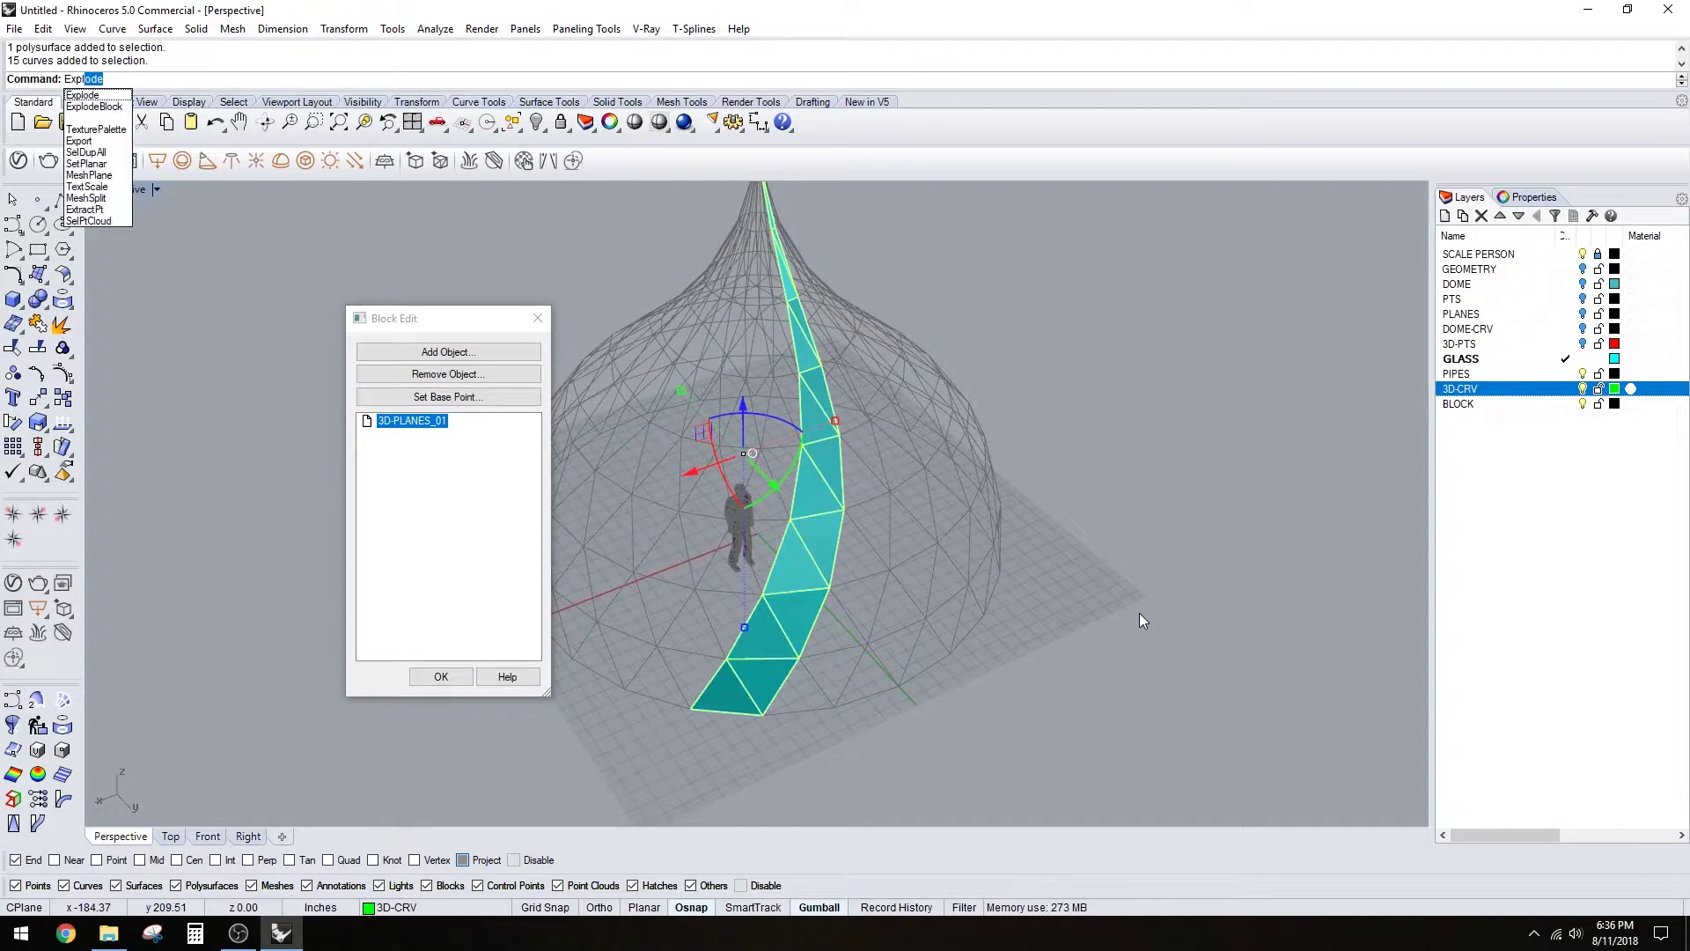
pyautogui.press('Return')
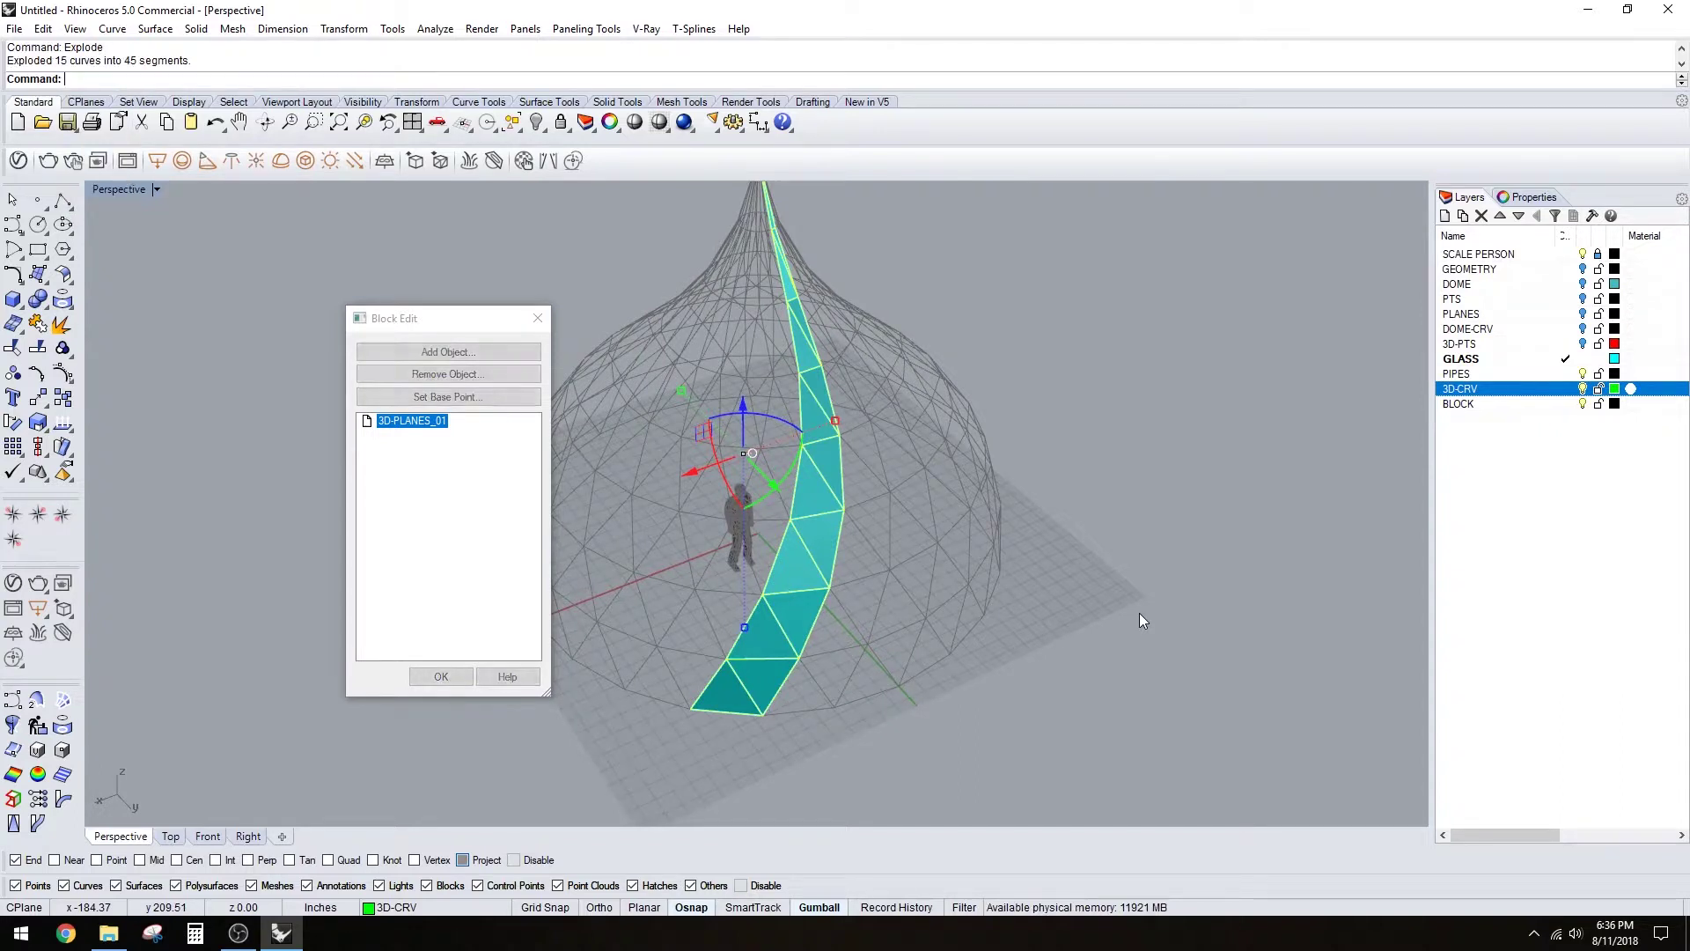
# - Select the duplicate curve segments with SelDup and delete them
pyautogui.write('Sel')
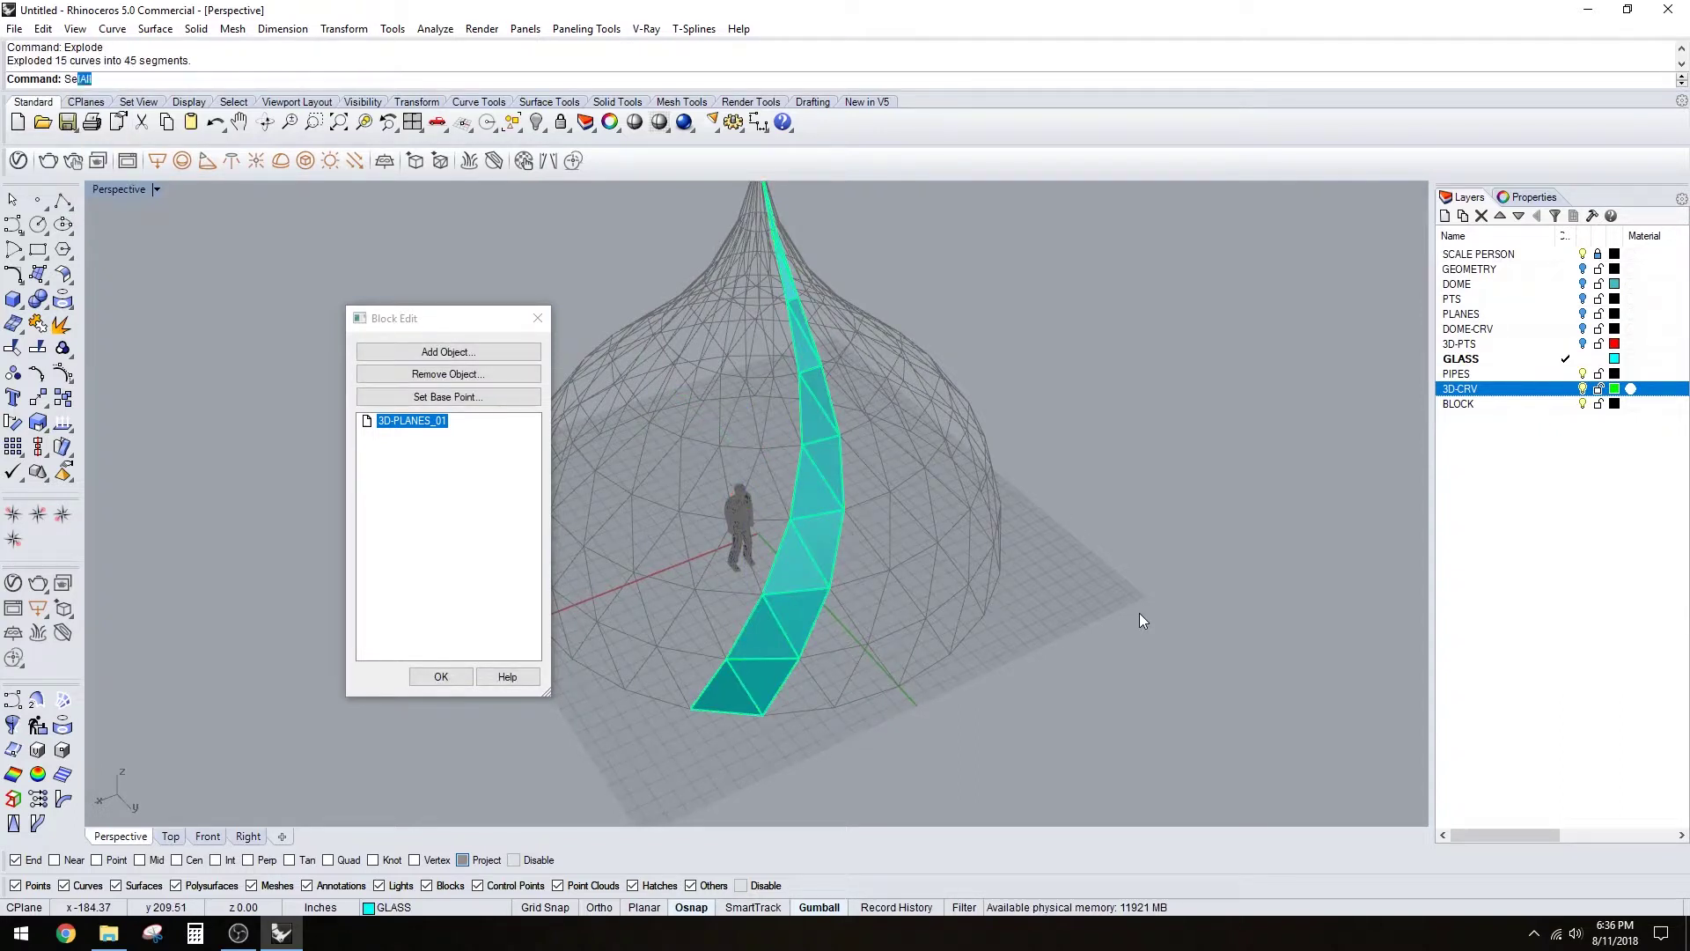
pyautogui.write('Dup')
pyautogui.press('Return')
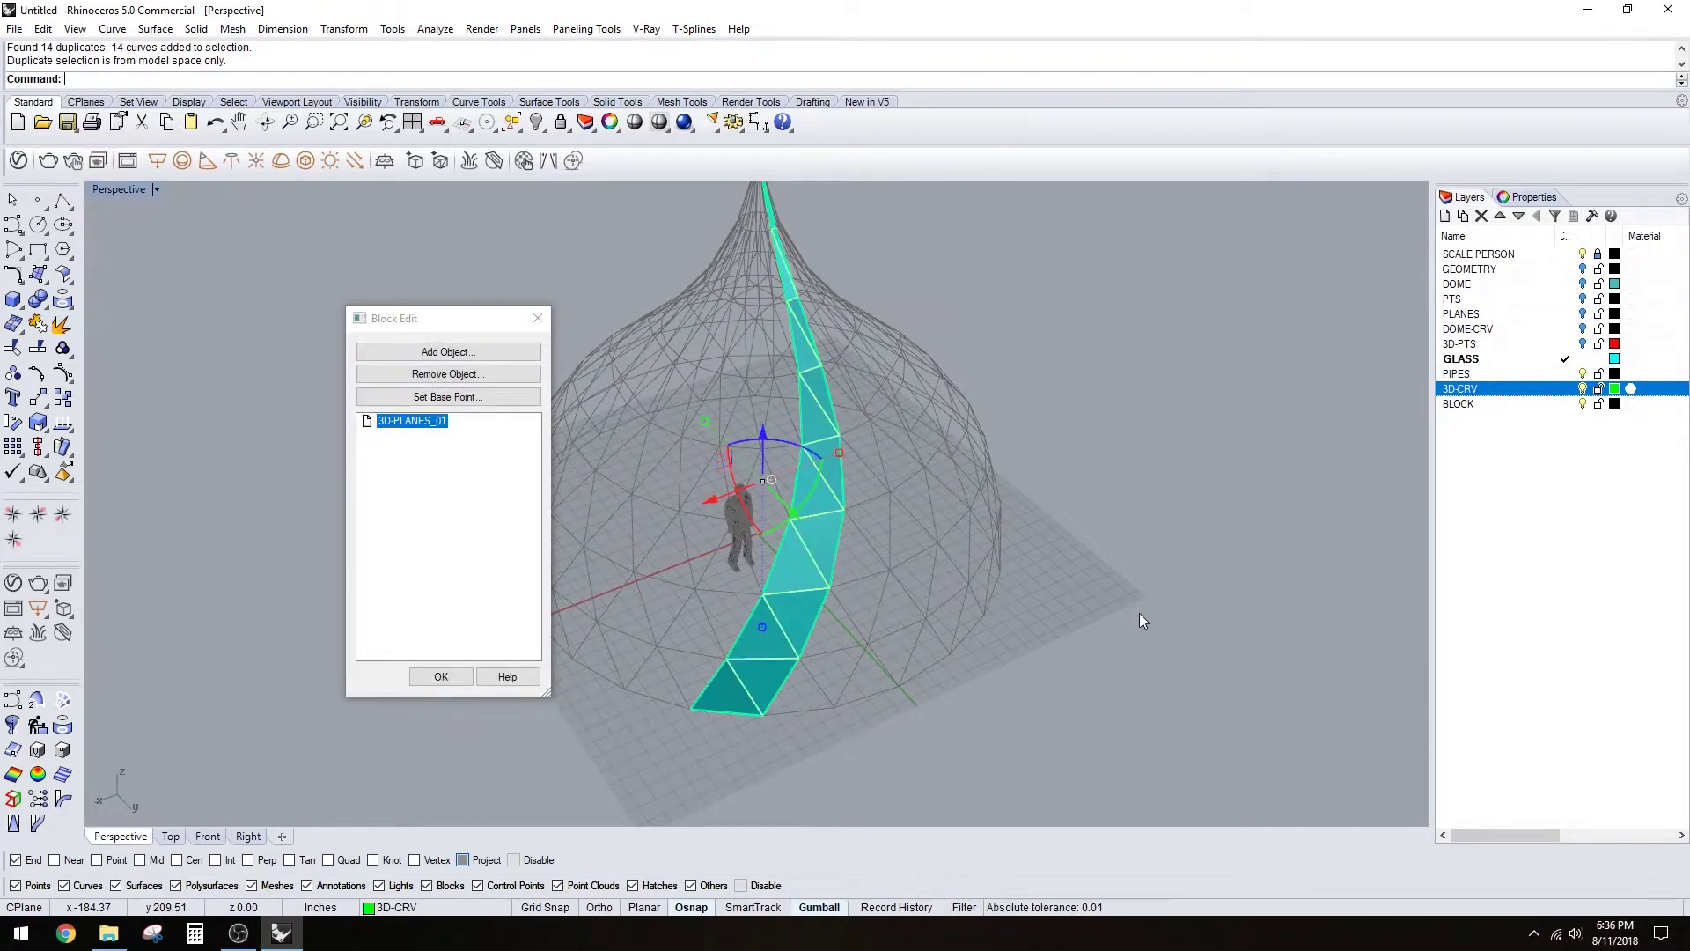
pyautogui.press('Delete')
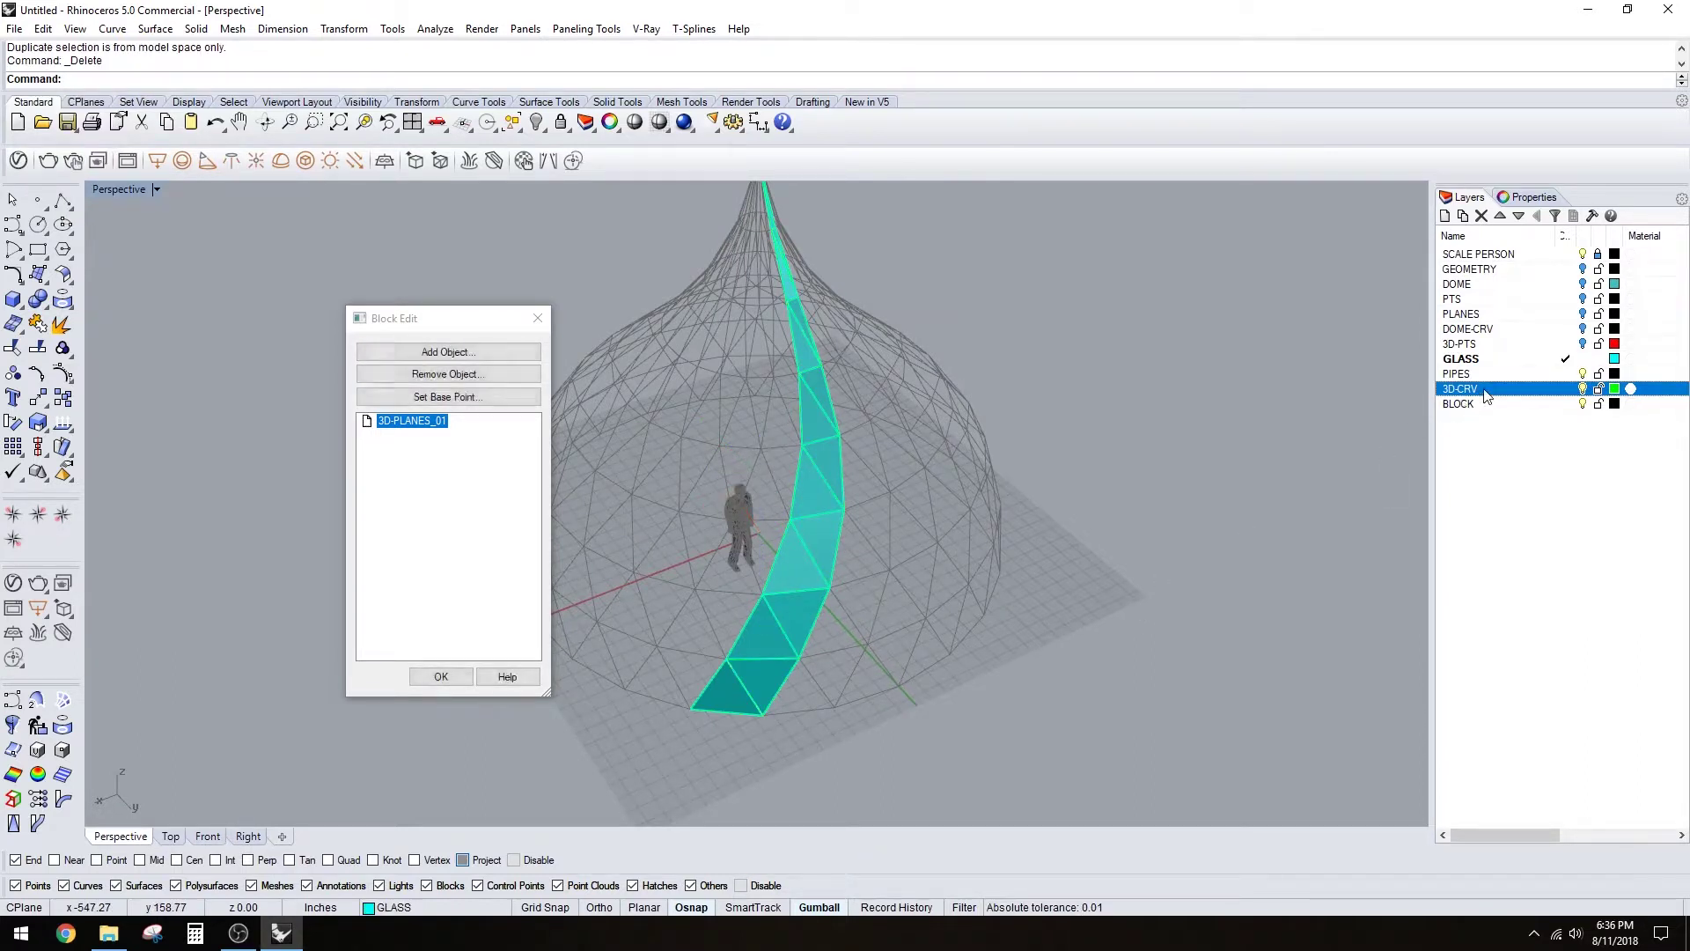
# - Pipe all remaining 3D-CRV segments with a radius of 1.00 and flat caps, placing the pipes on the PIPES layer
pyautogui.keyDown('shift'); pyautogui.click(1483, 374); pyautogui.keyUp('shift')
pyautogui.rightClick(1484, 374)
pyautogui.rightClick(1468, 393)
pyautogui.click(1449, 430)
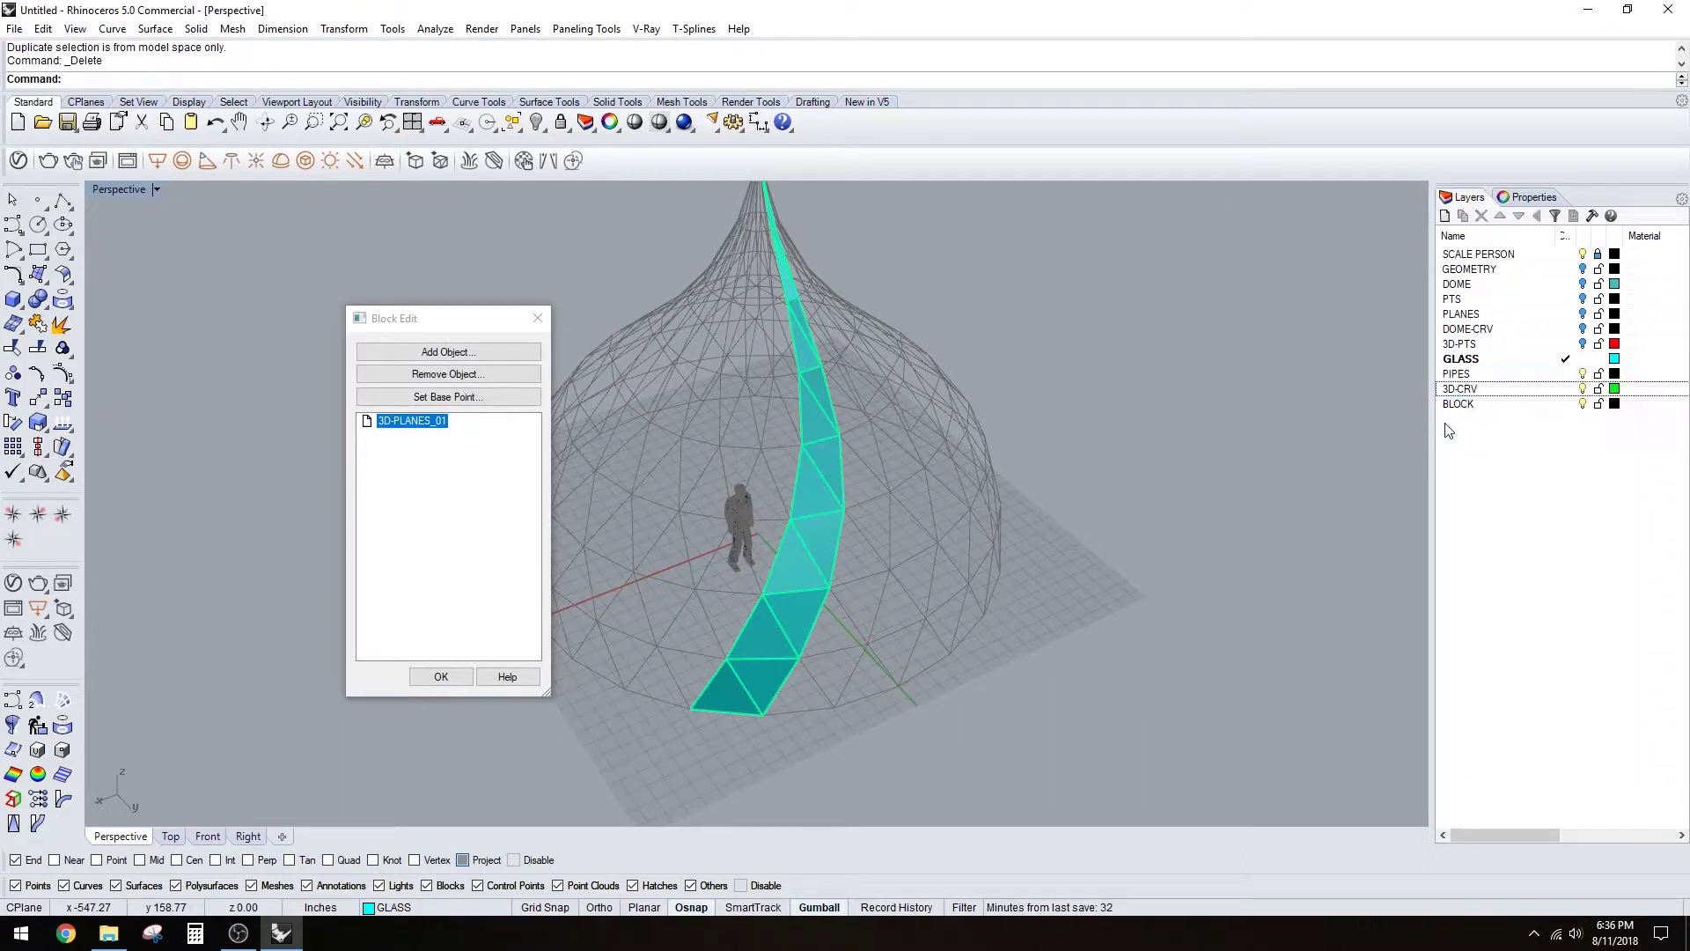
pyautogui.rightClick(1470, 393)
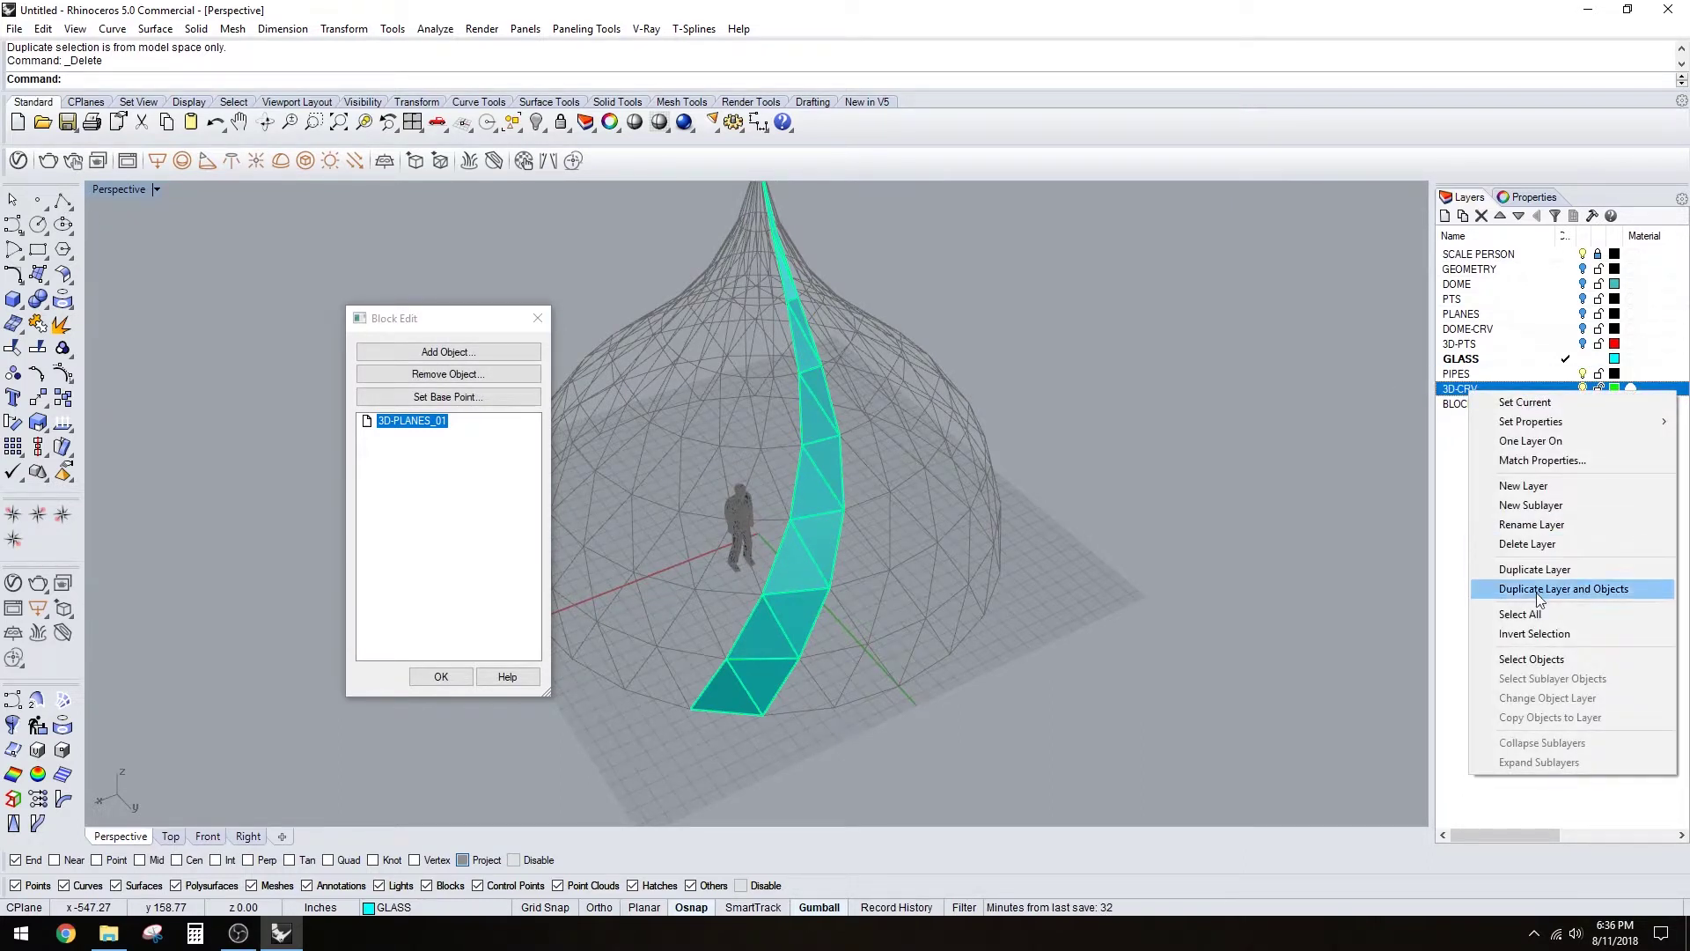
pyautogui.click(1531, 660)
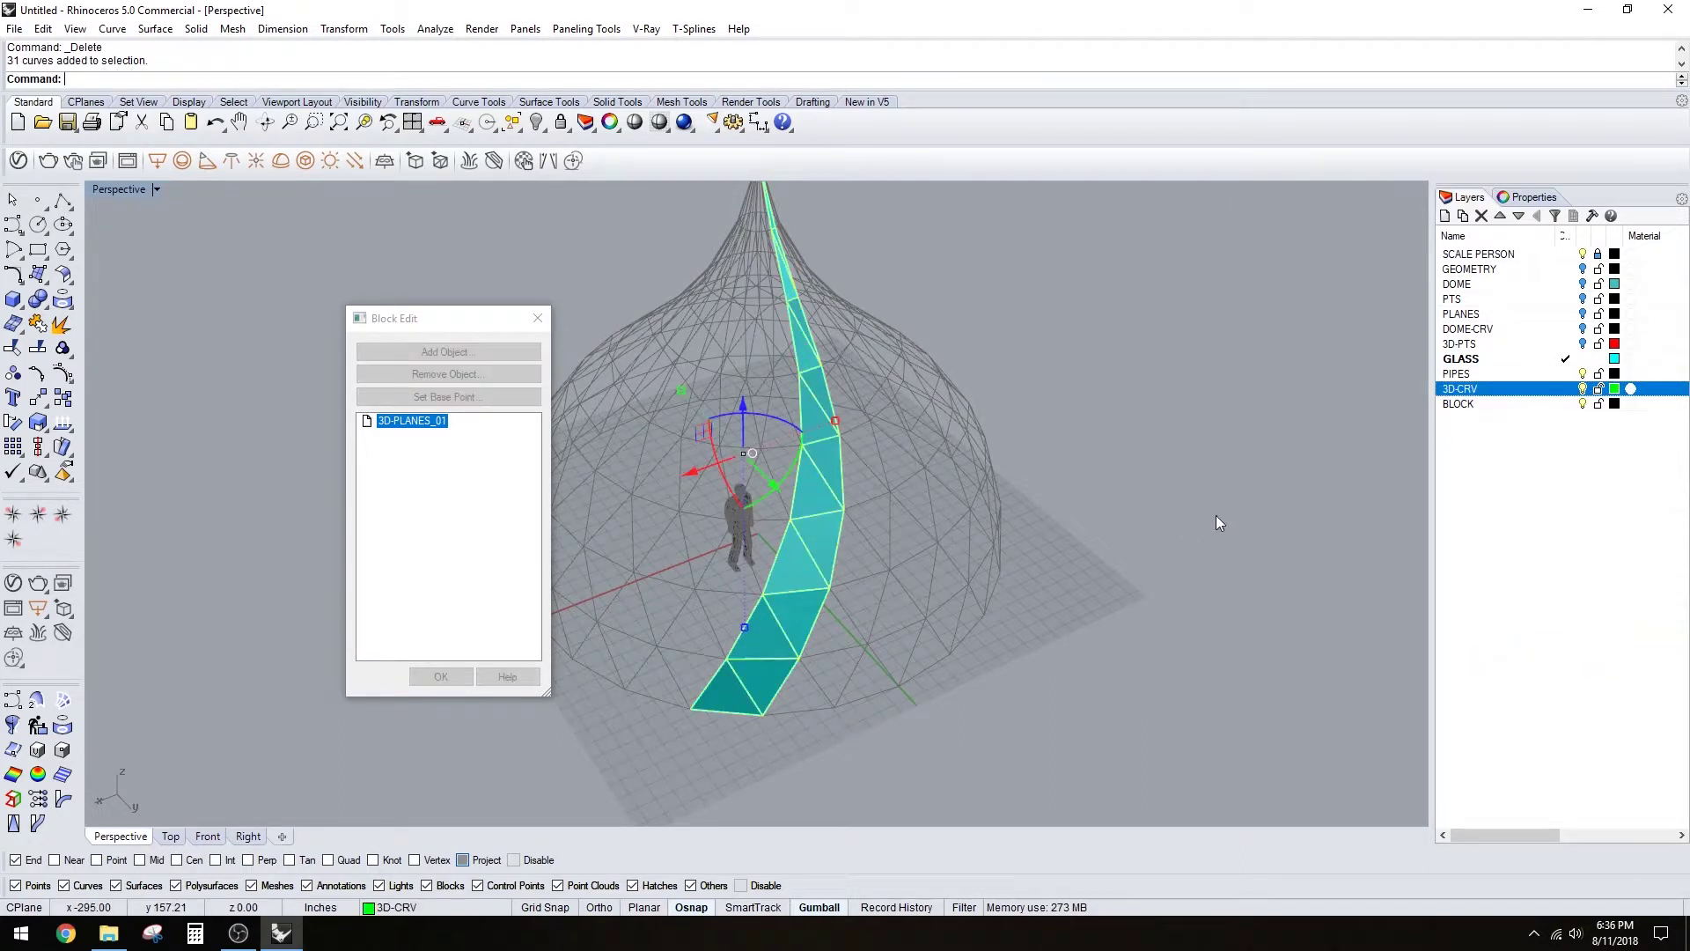
pyautogui.click(1570, 377)
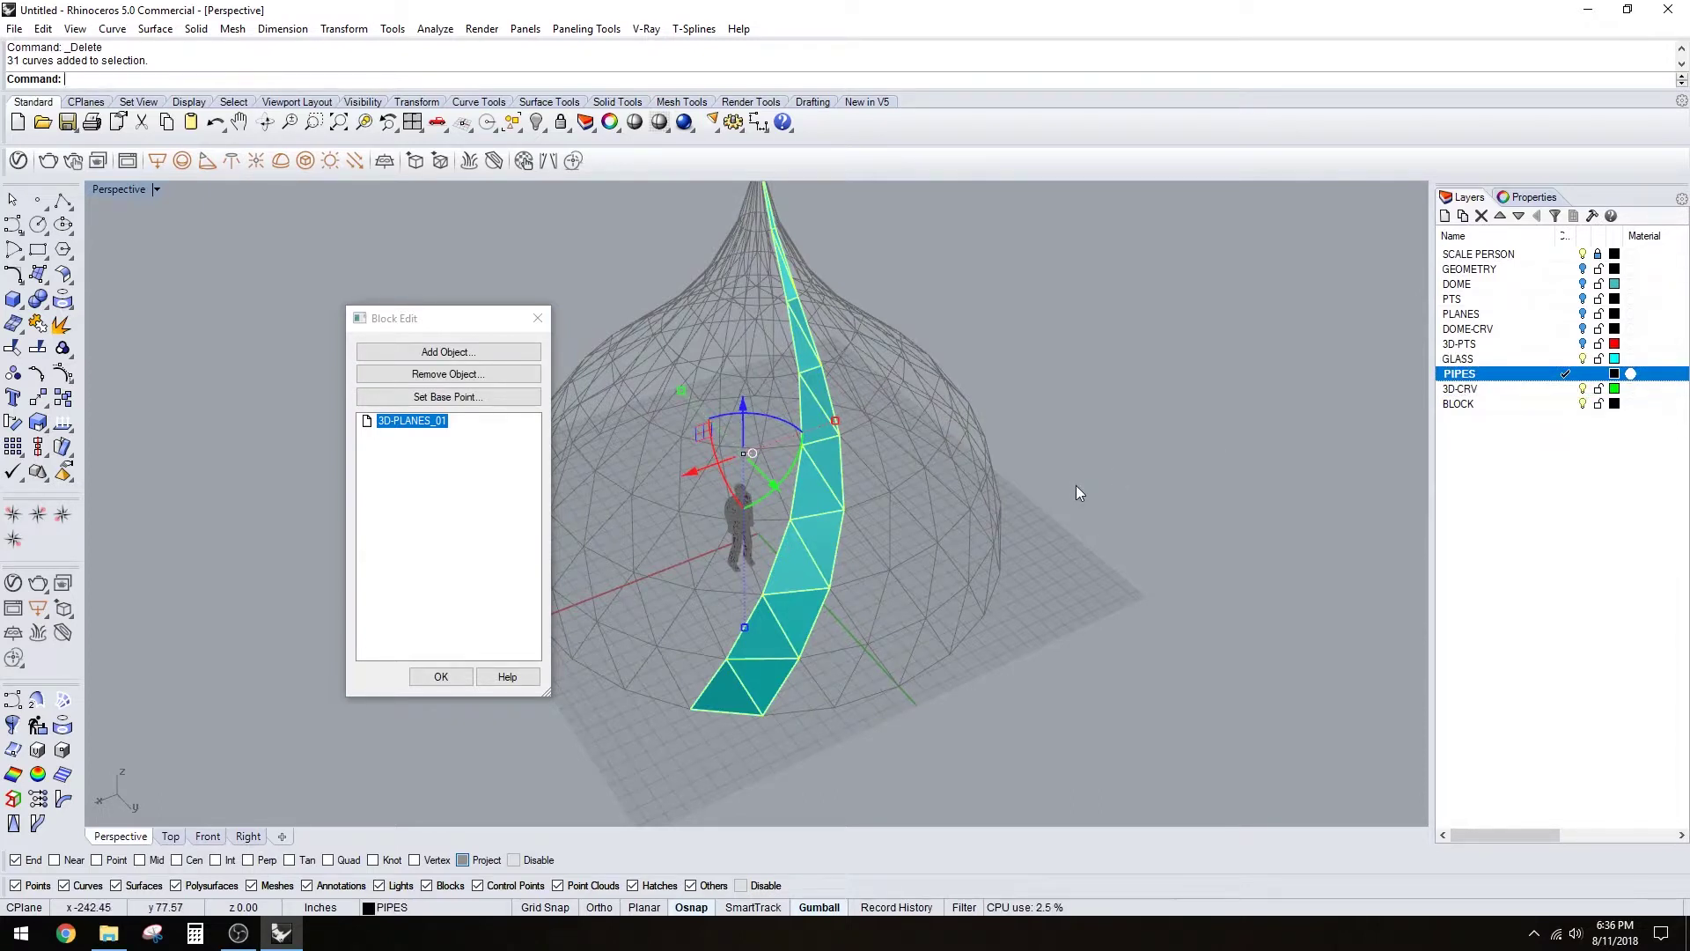
pyautogui.write('pipe')
pyautogui.press('Return')
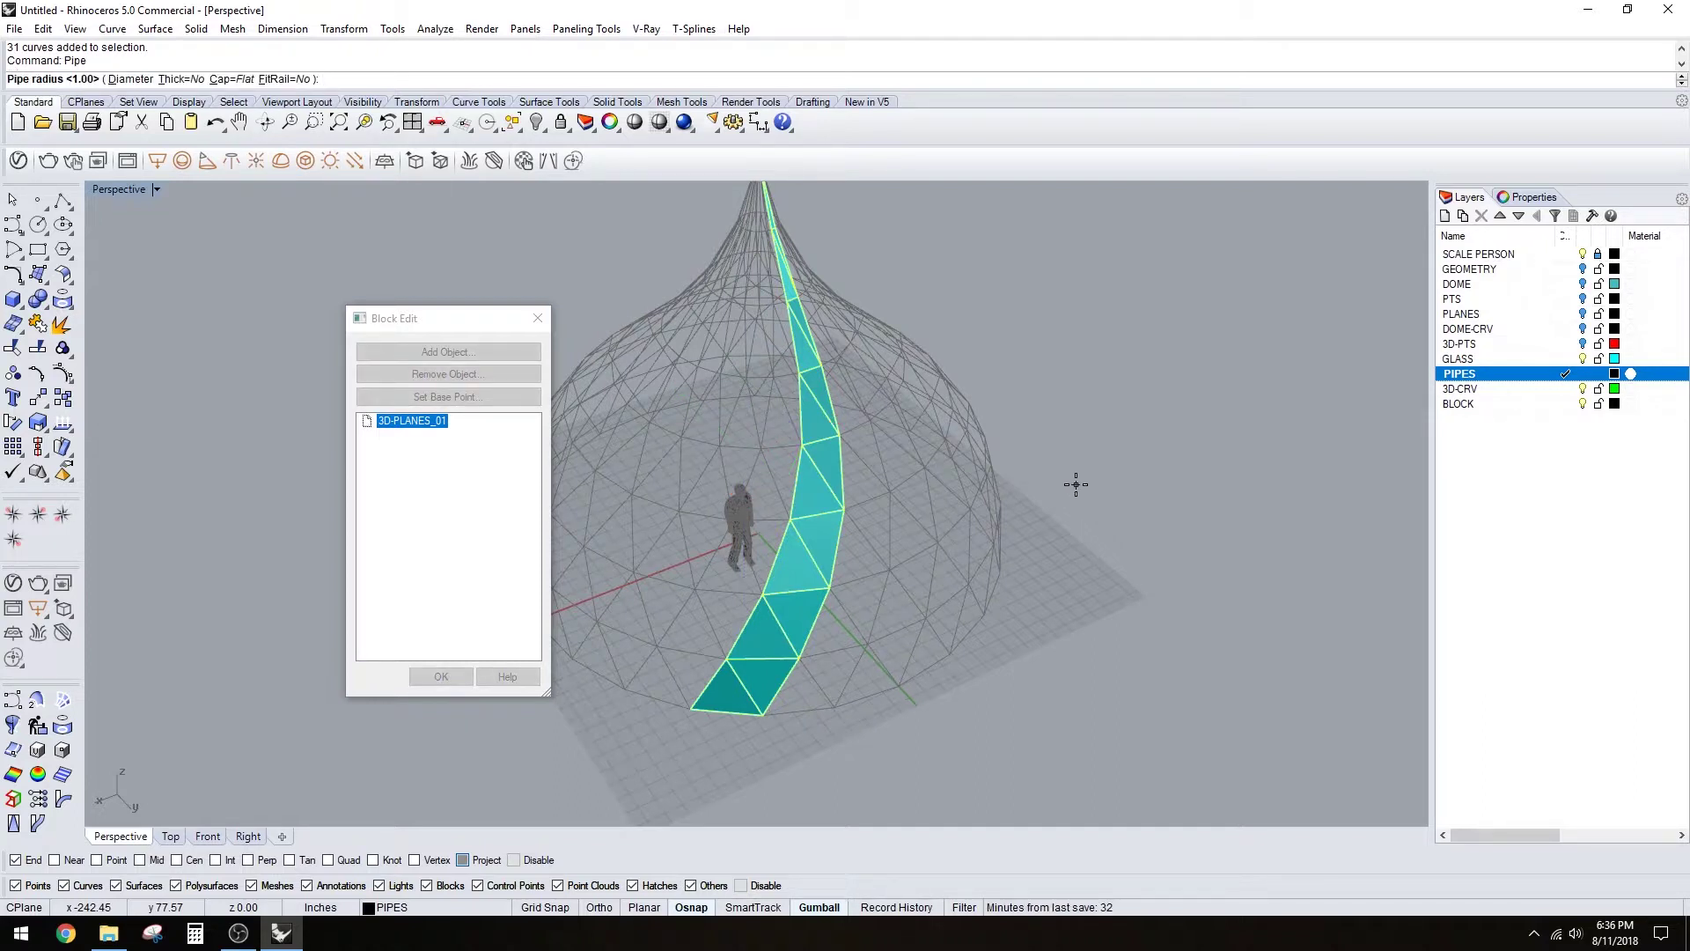
pyautogui.press('Return')
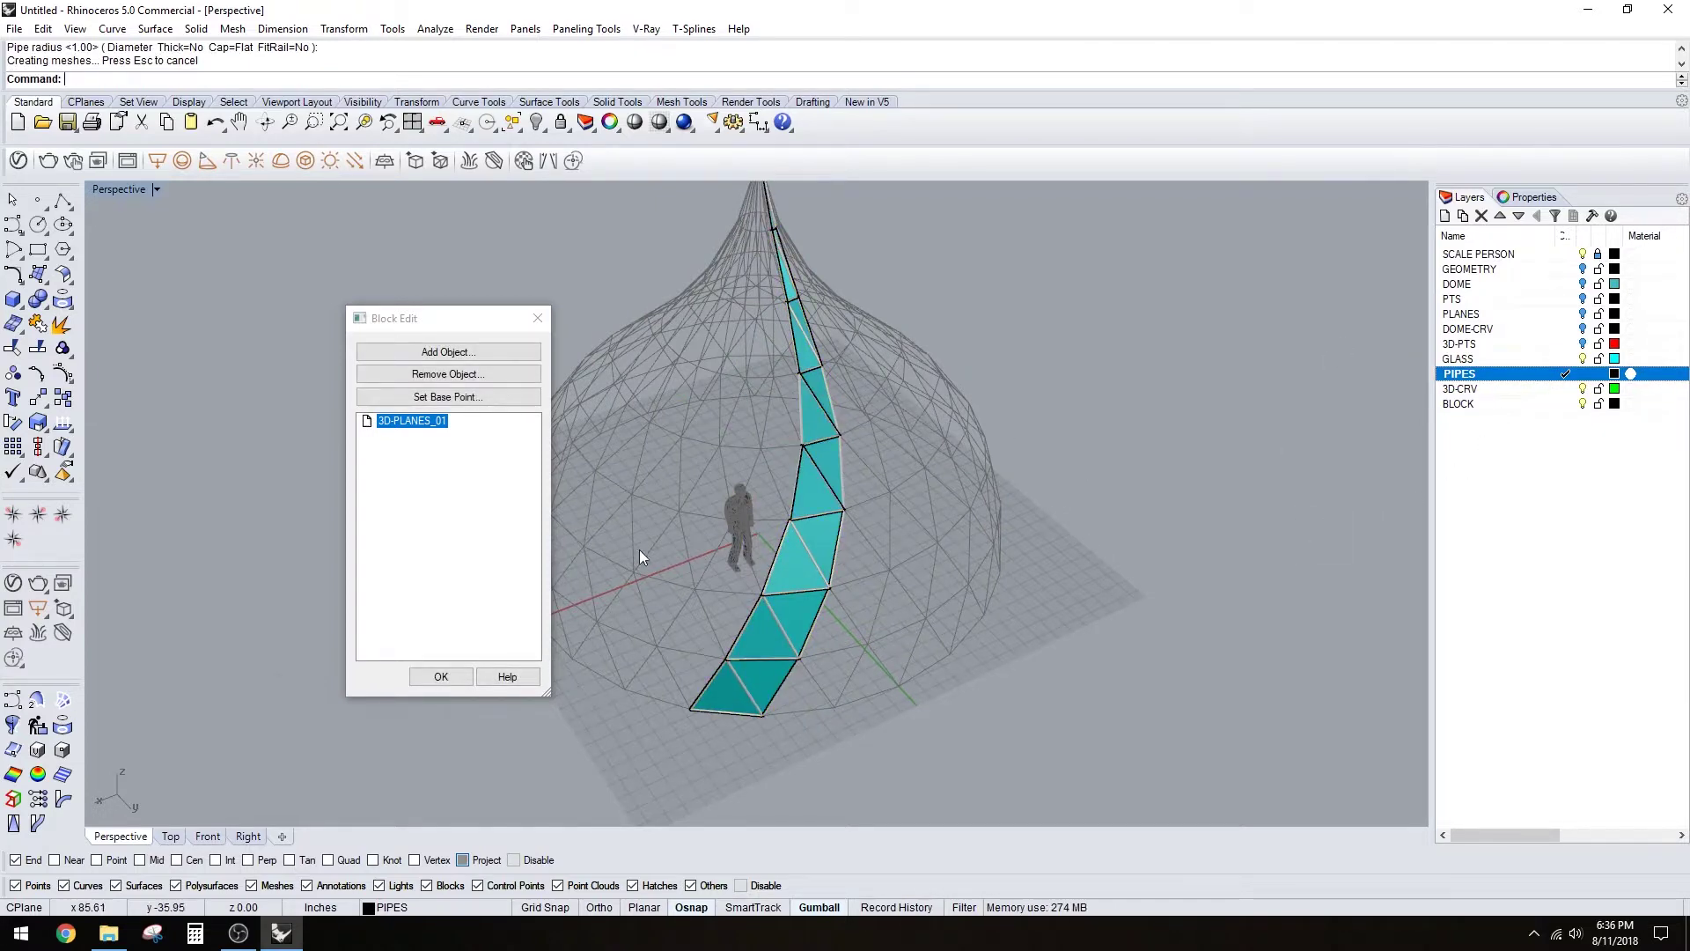
# - Finish editing the strip block so its glass and pipes carry over to all copies around the dome
pyautogui.moveTo(641, 557); pyautogui.dragTo(759, 556, button='right')
pyautogui.click(451, 676)
pyautogui.moveTo(915, 545); pyautogui.dragTo(960, 566, button='right')
pyautogui.moveTo(818, 678); pyautogui.dragTo(563, 640, button='right')
pyautogui.scroll(-2, 928, 528)
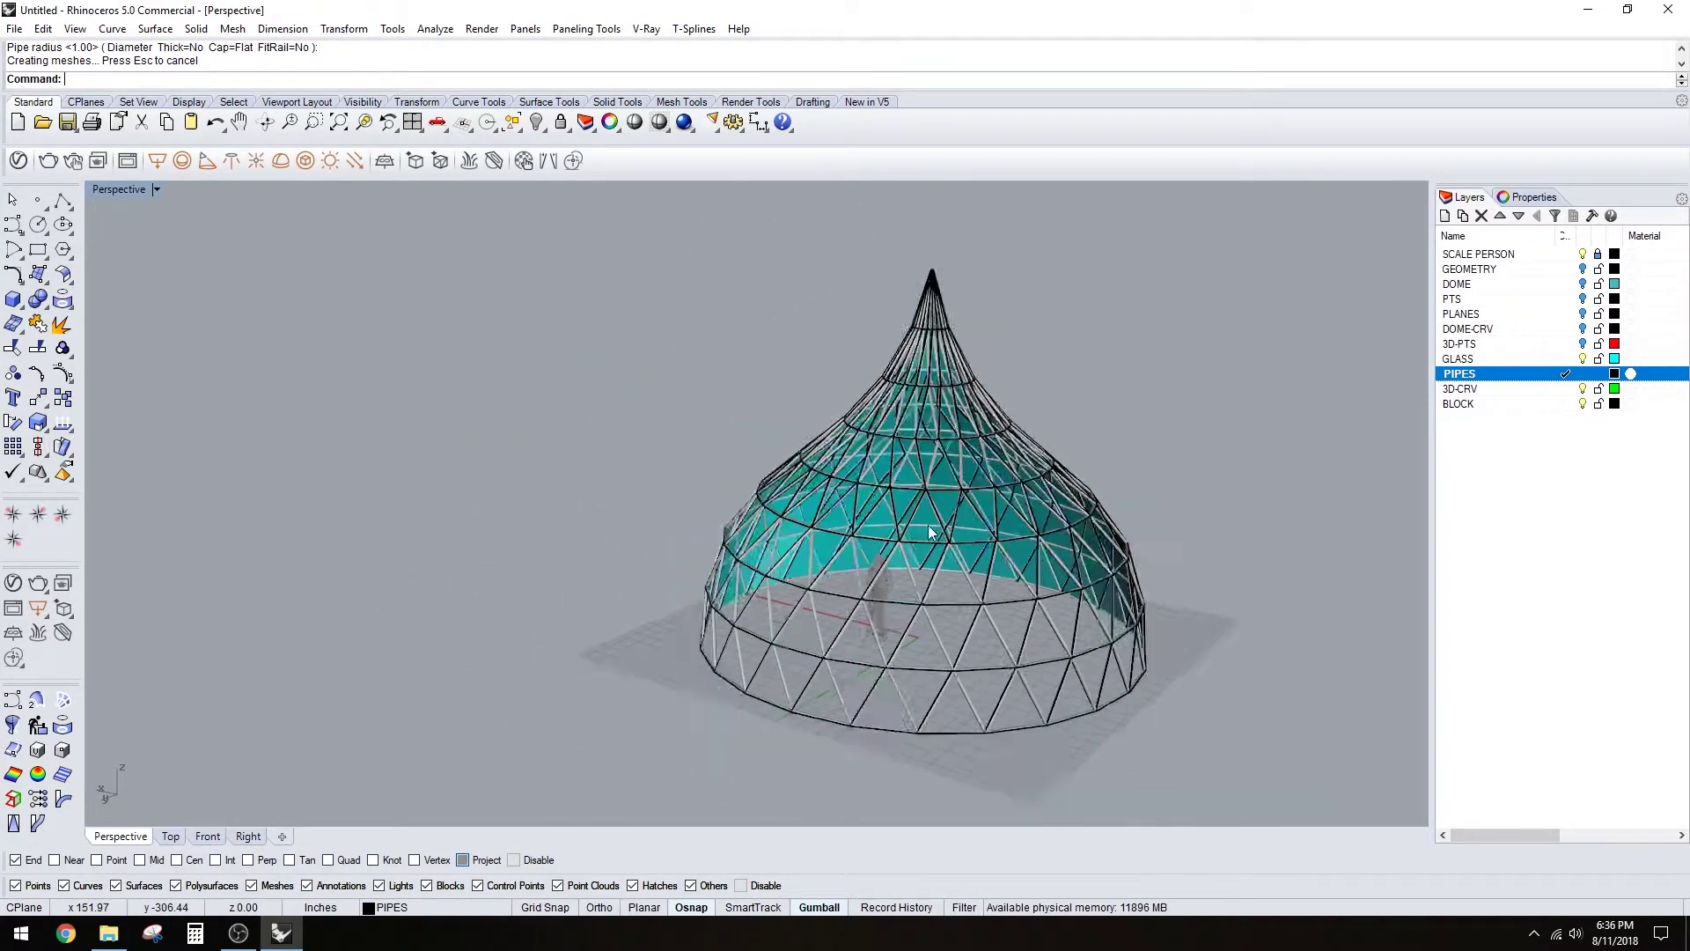
# - Reopen a strip block at the dome's base for editing and close it again to refresh the glass panels
pyautogui.scroll(-4, 928, 528)
pyautogui.moveTo(828, 603); pyautogui.dragTo(1102, 600, button='right')
pyautogui.scroll(7, 783, 577)
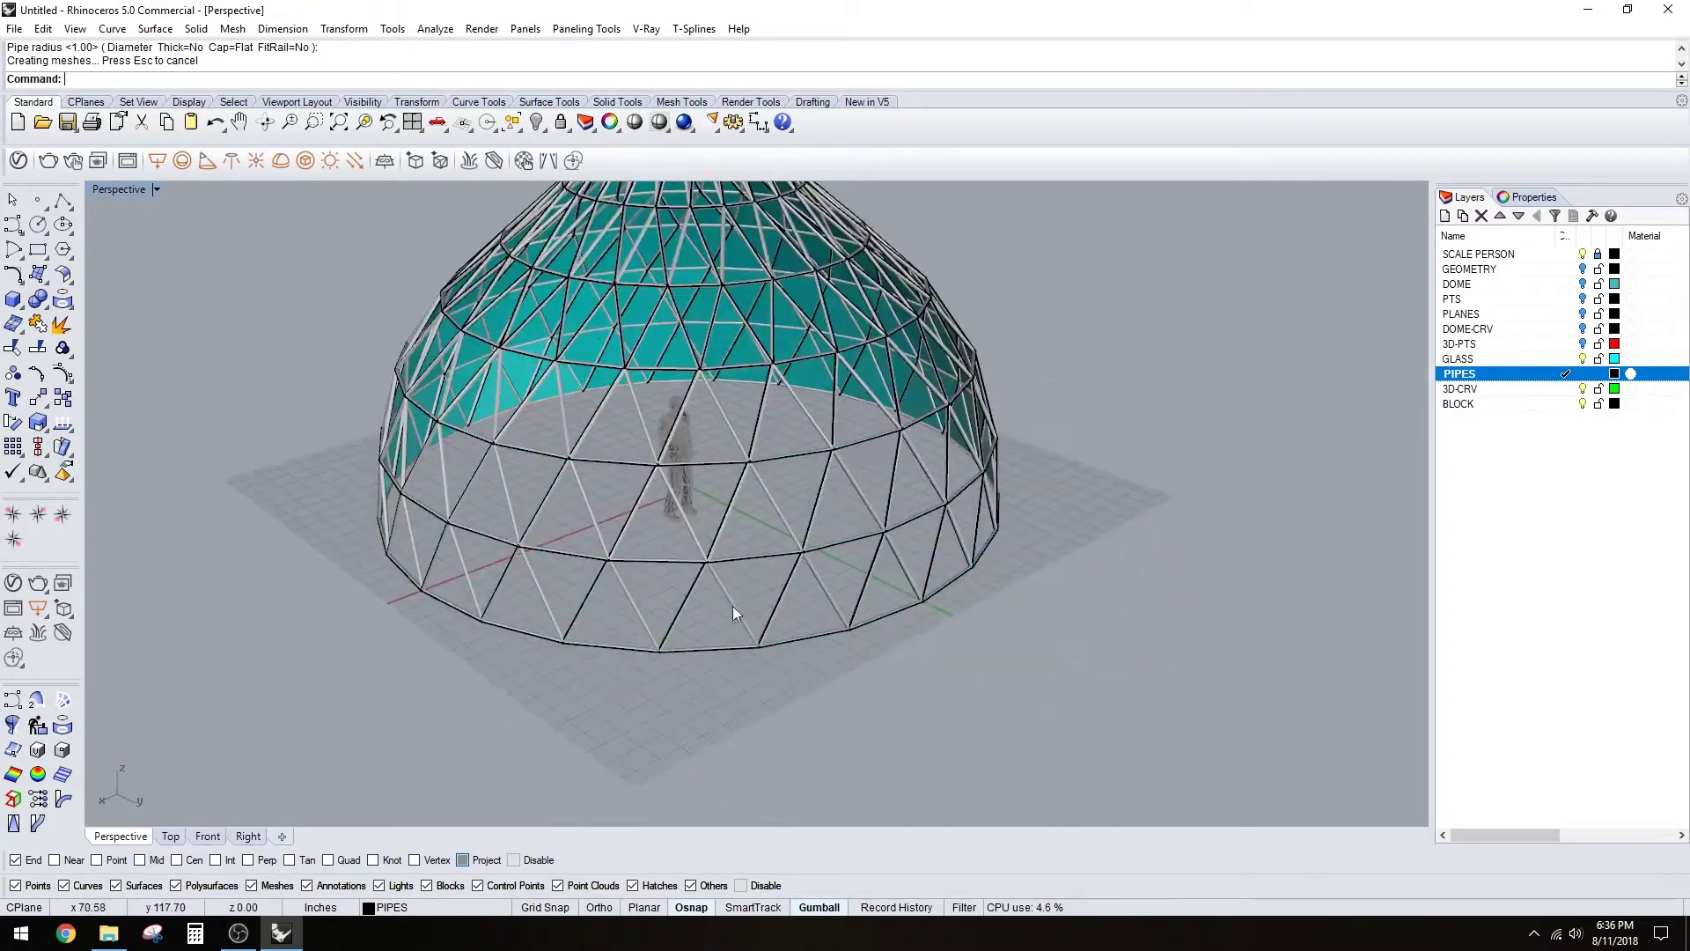
pyautogui.scroll(3, 732, 605)
pyautogui.doubleClick(700, 674)
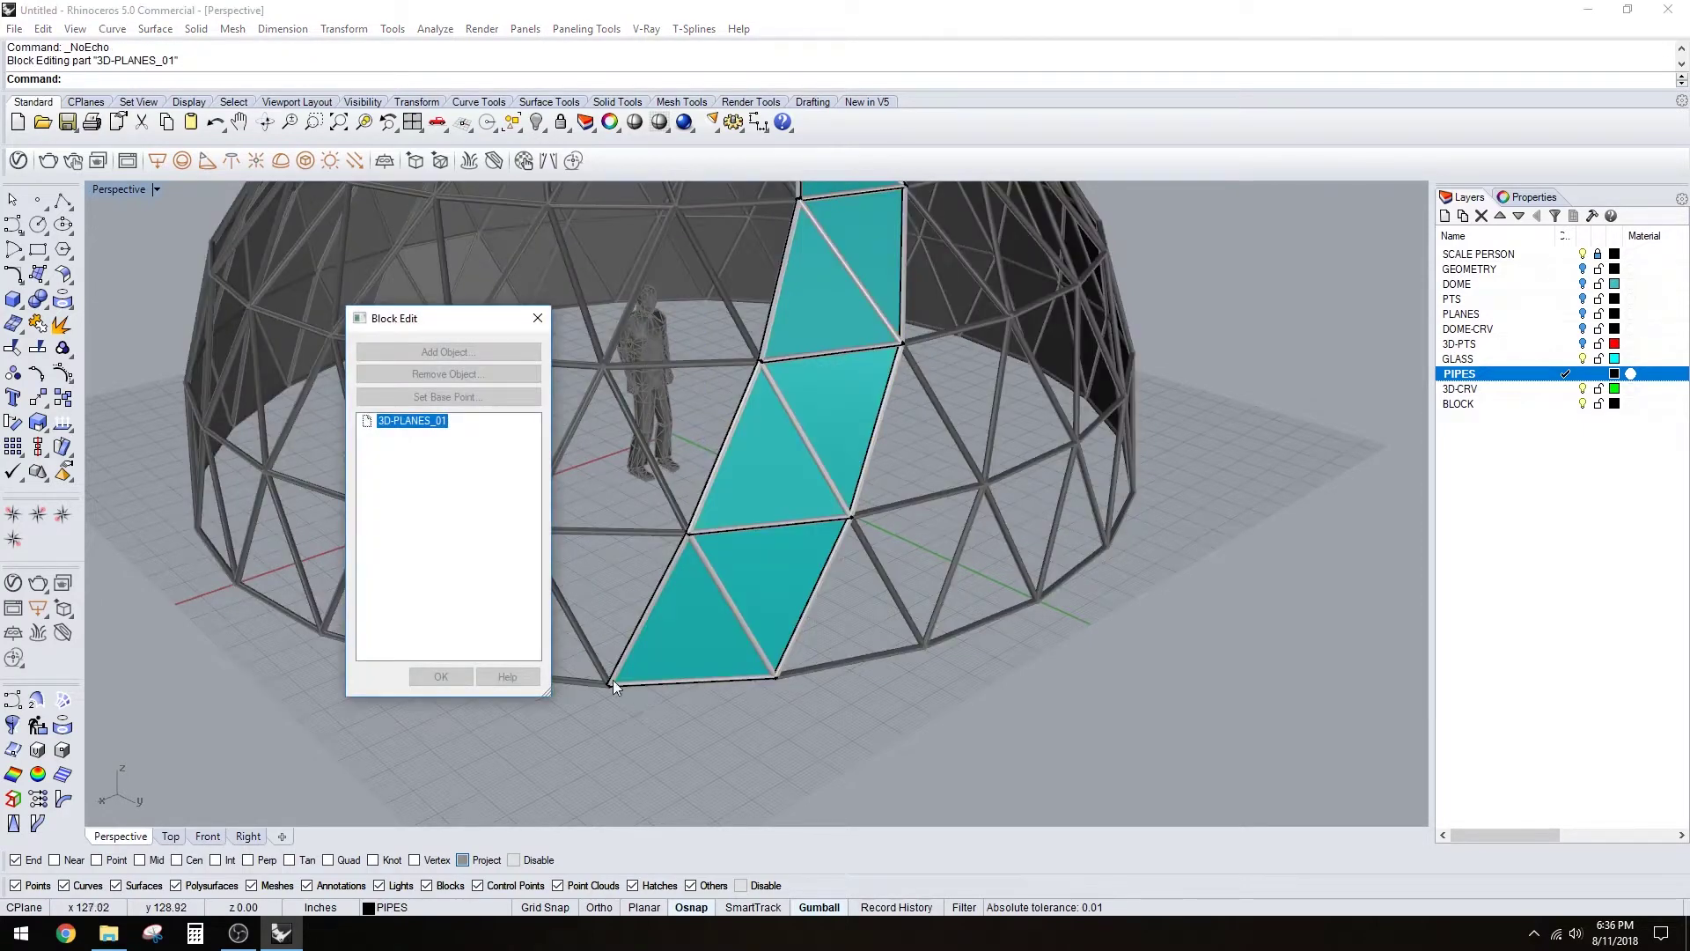
pyautogui.click(441, 676)
# - Examine the panelled dome from several sides, then in Wireframe display mode
pyautogui.scroll(-5, 572, 660)
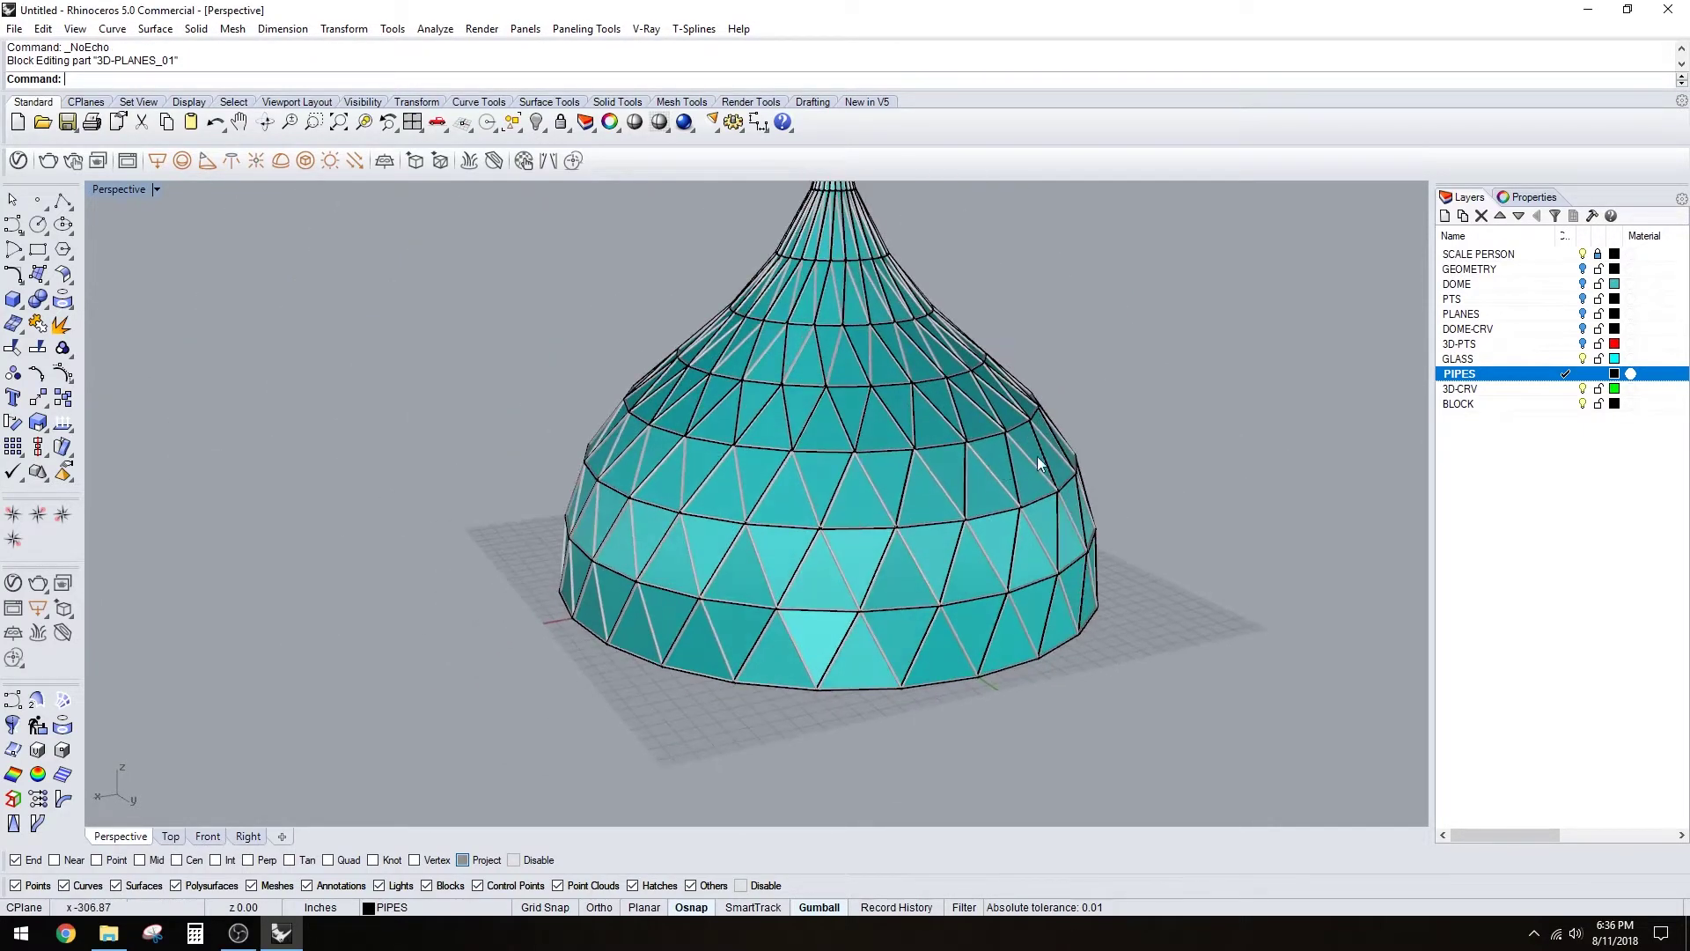
pyautogui.moveTo(1037, 456); pyautogui.dragTo(622, 541, button='right')
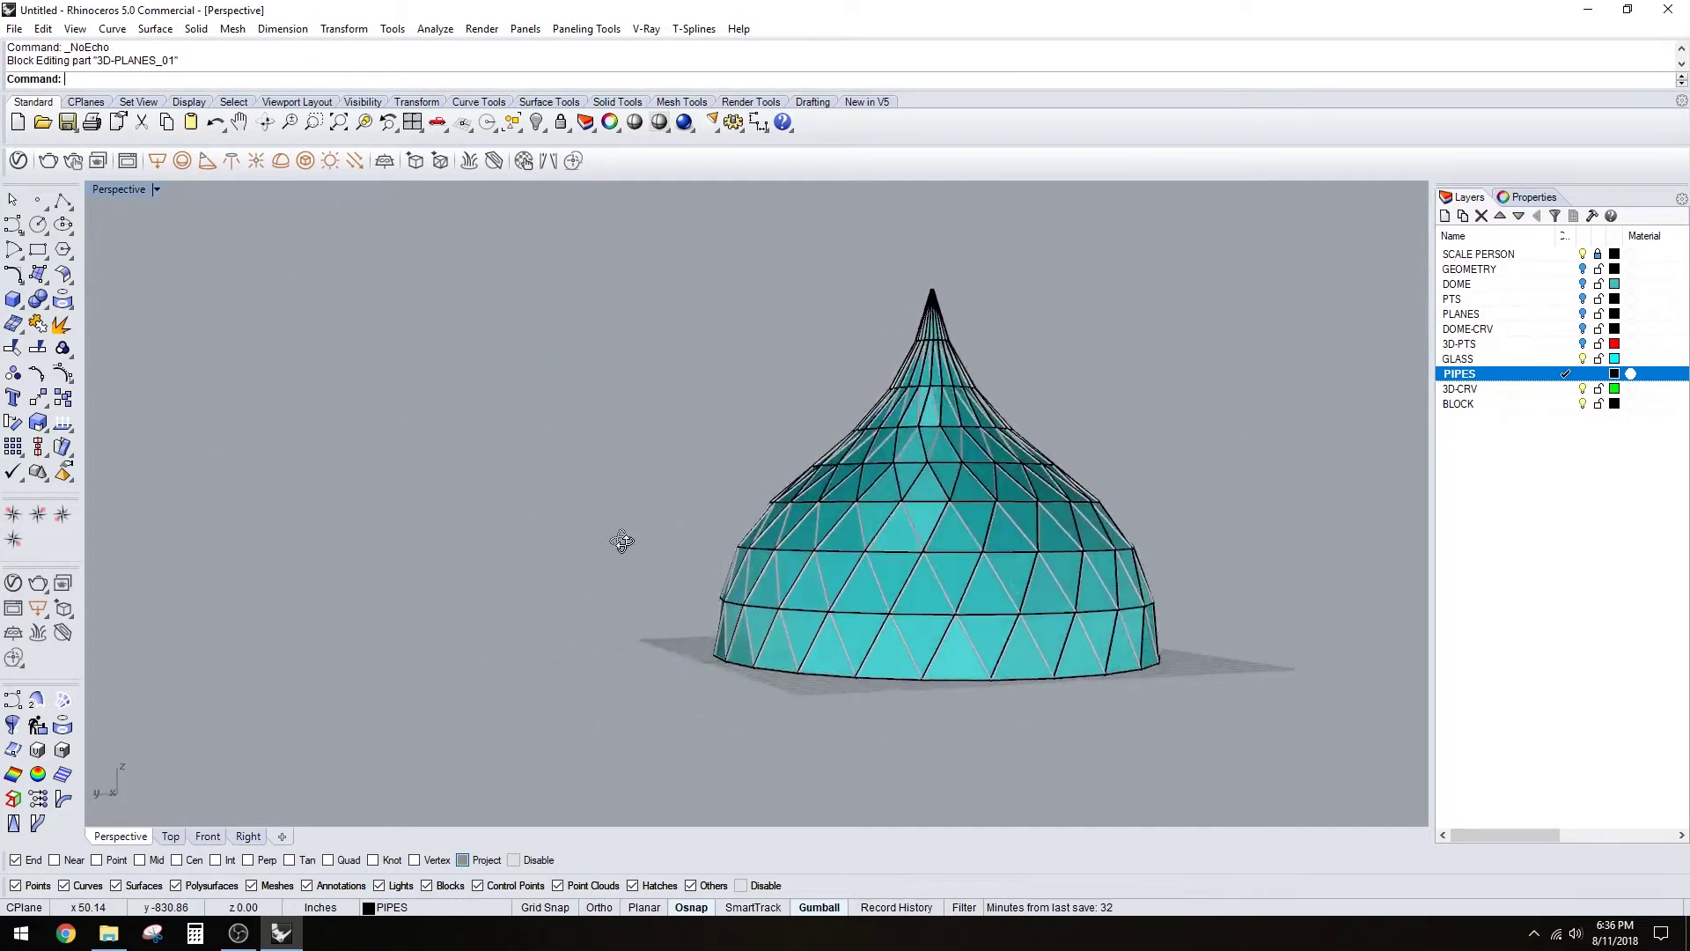
pyautogui.scroll(2, 530, 565)
pyautogui.scroll(6, 1014, 646)
pyautogui.scroll(-8, 963, 625)
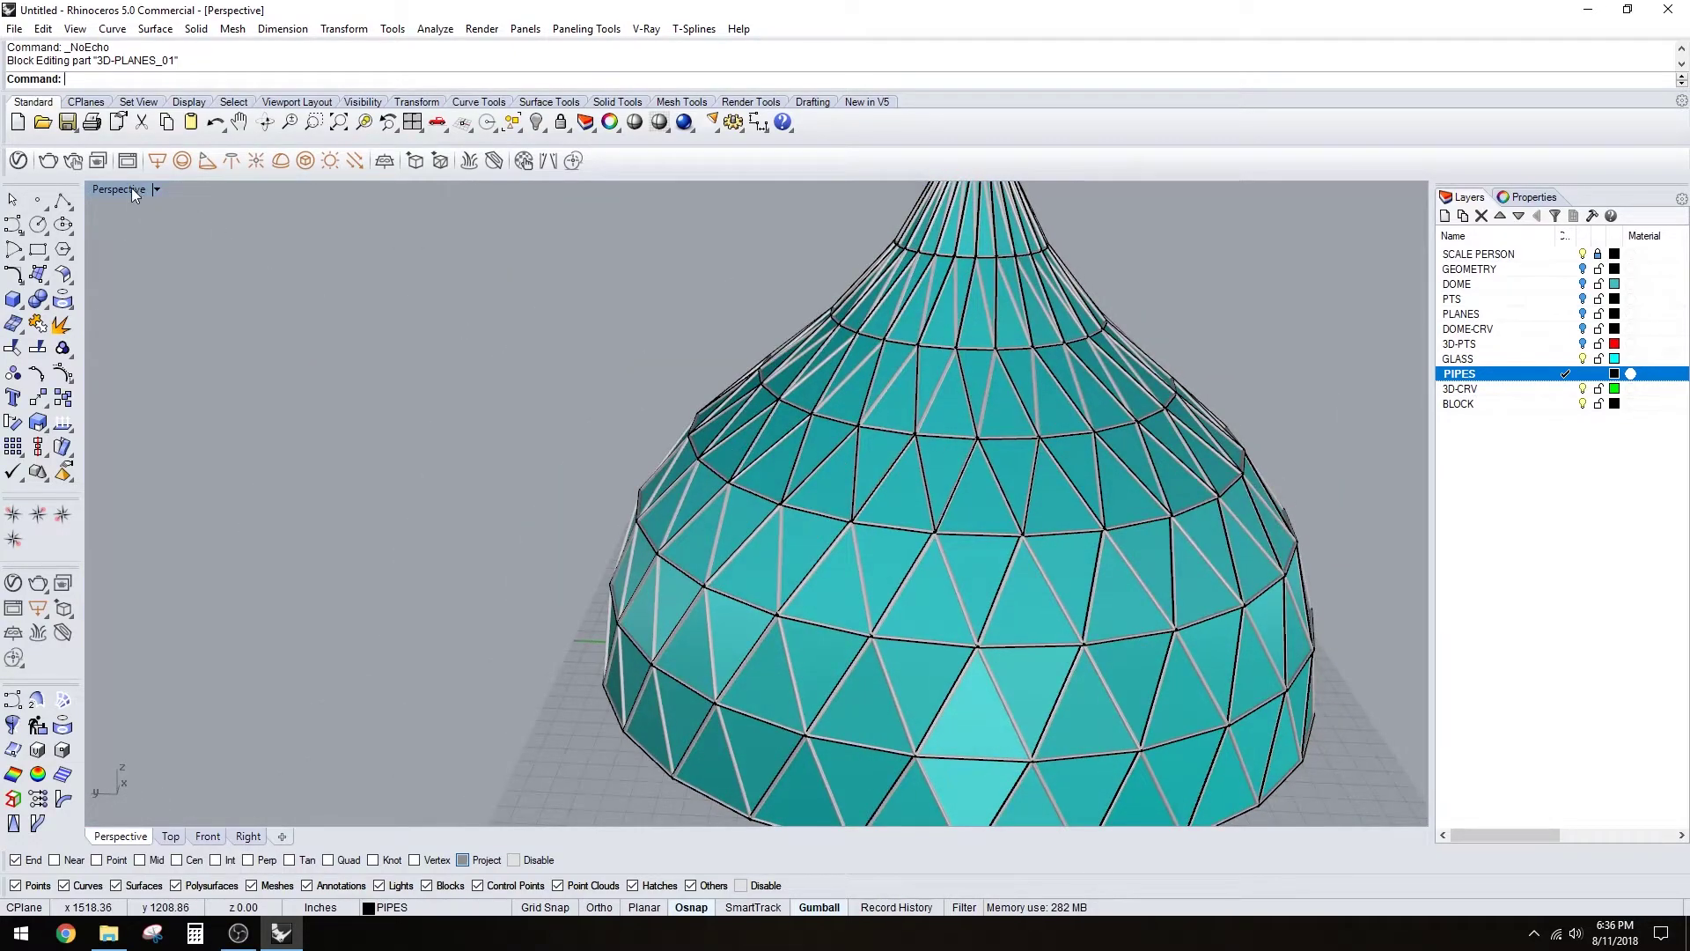
pyautogui.click(130, 187)
pyautogui.click(137, 230)
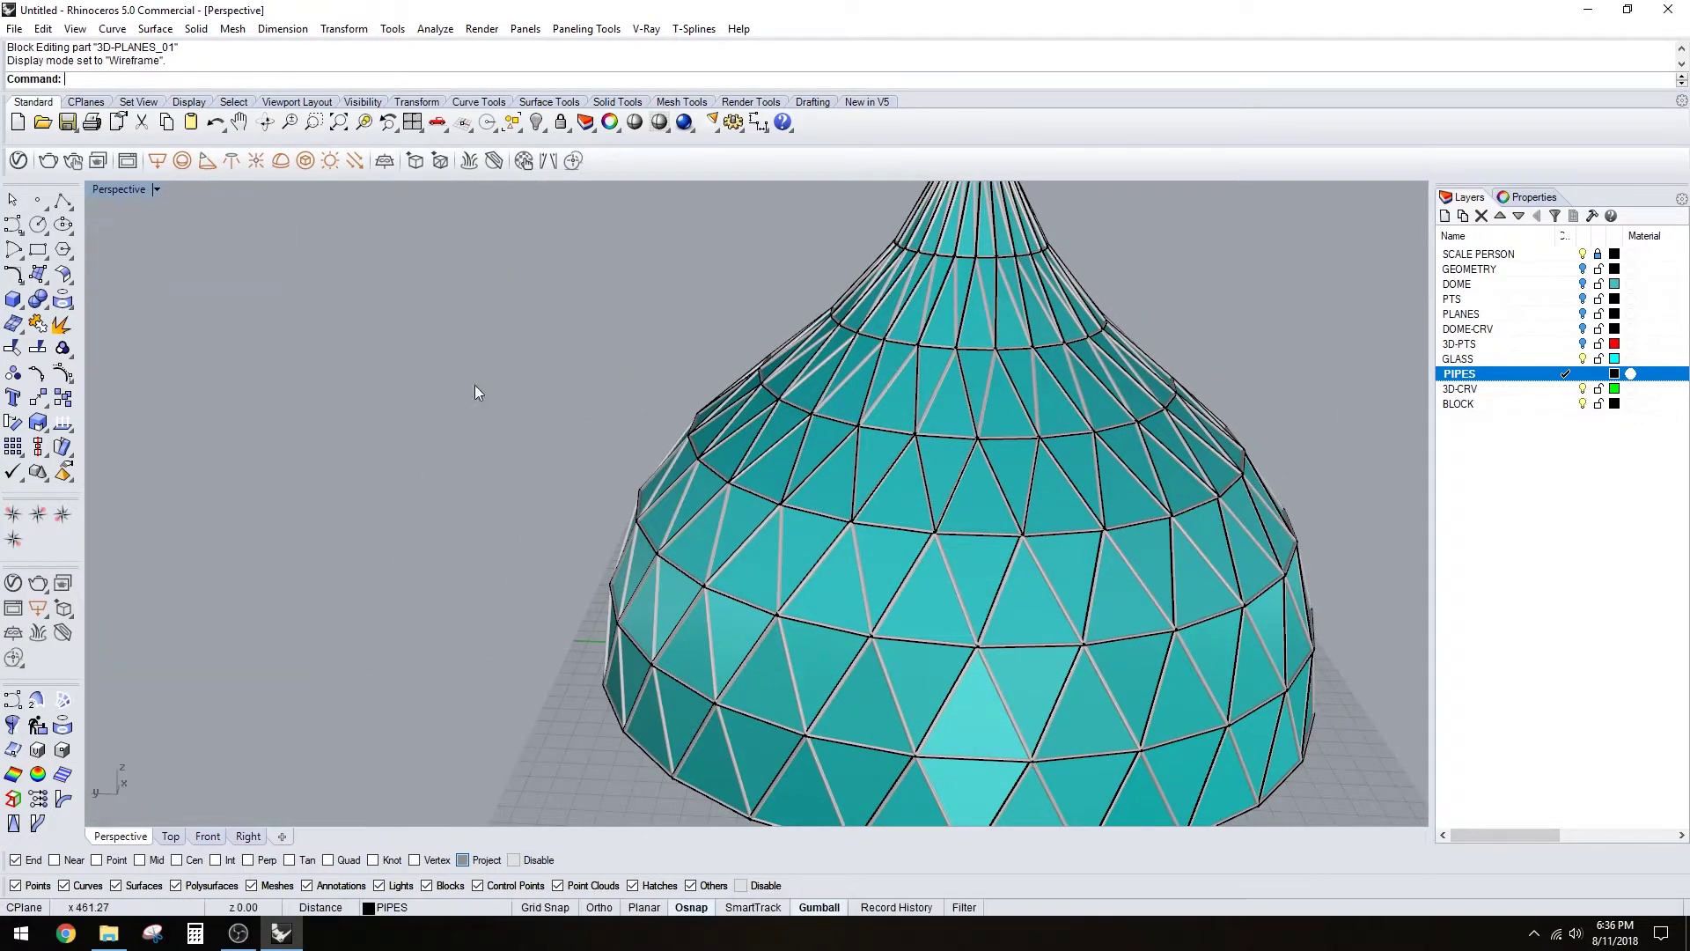
pyautogui.scroll(-3, 474, 384)
pyautogui.moveTo(625, 488); pyautogui.dragTo(880, 467, button='right')
pyautogui.scroll(-2, 482, 335)
# - Set the Perspective view's display mode to Ghosted
pyautogui.click(124, 189)
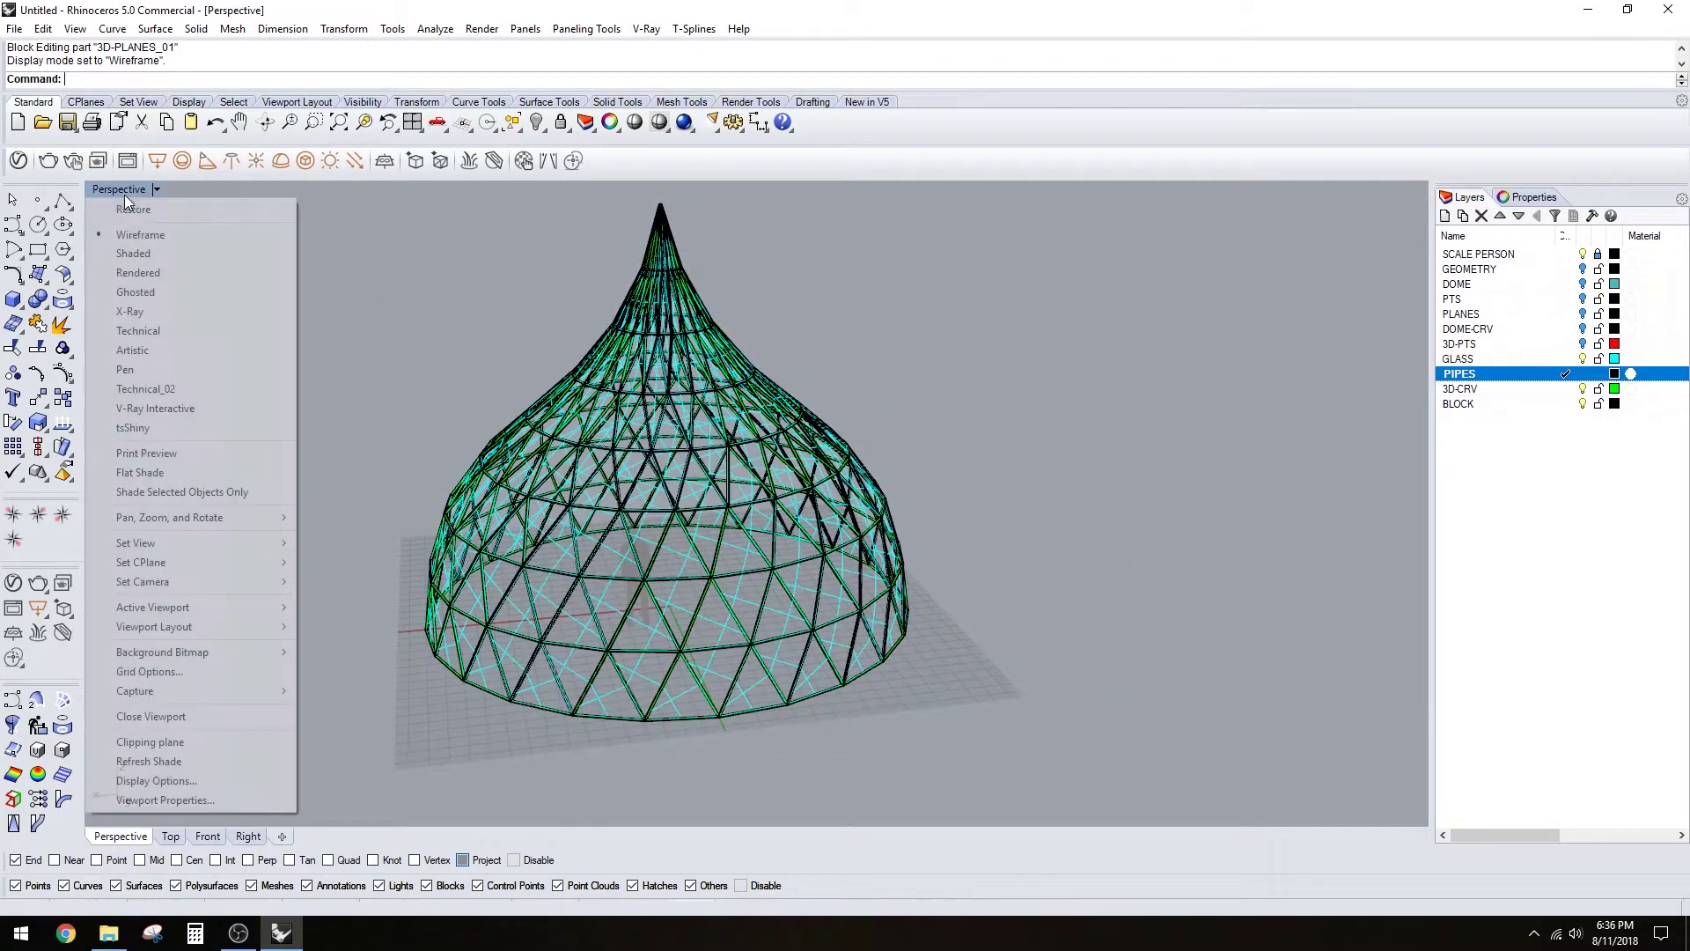
pyautogui.click(171, 290)
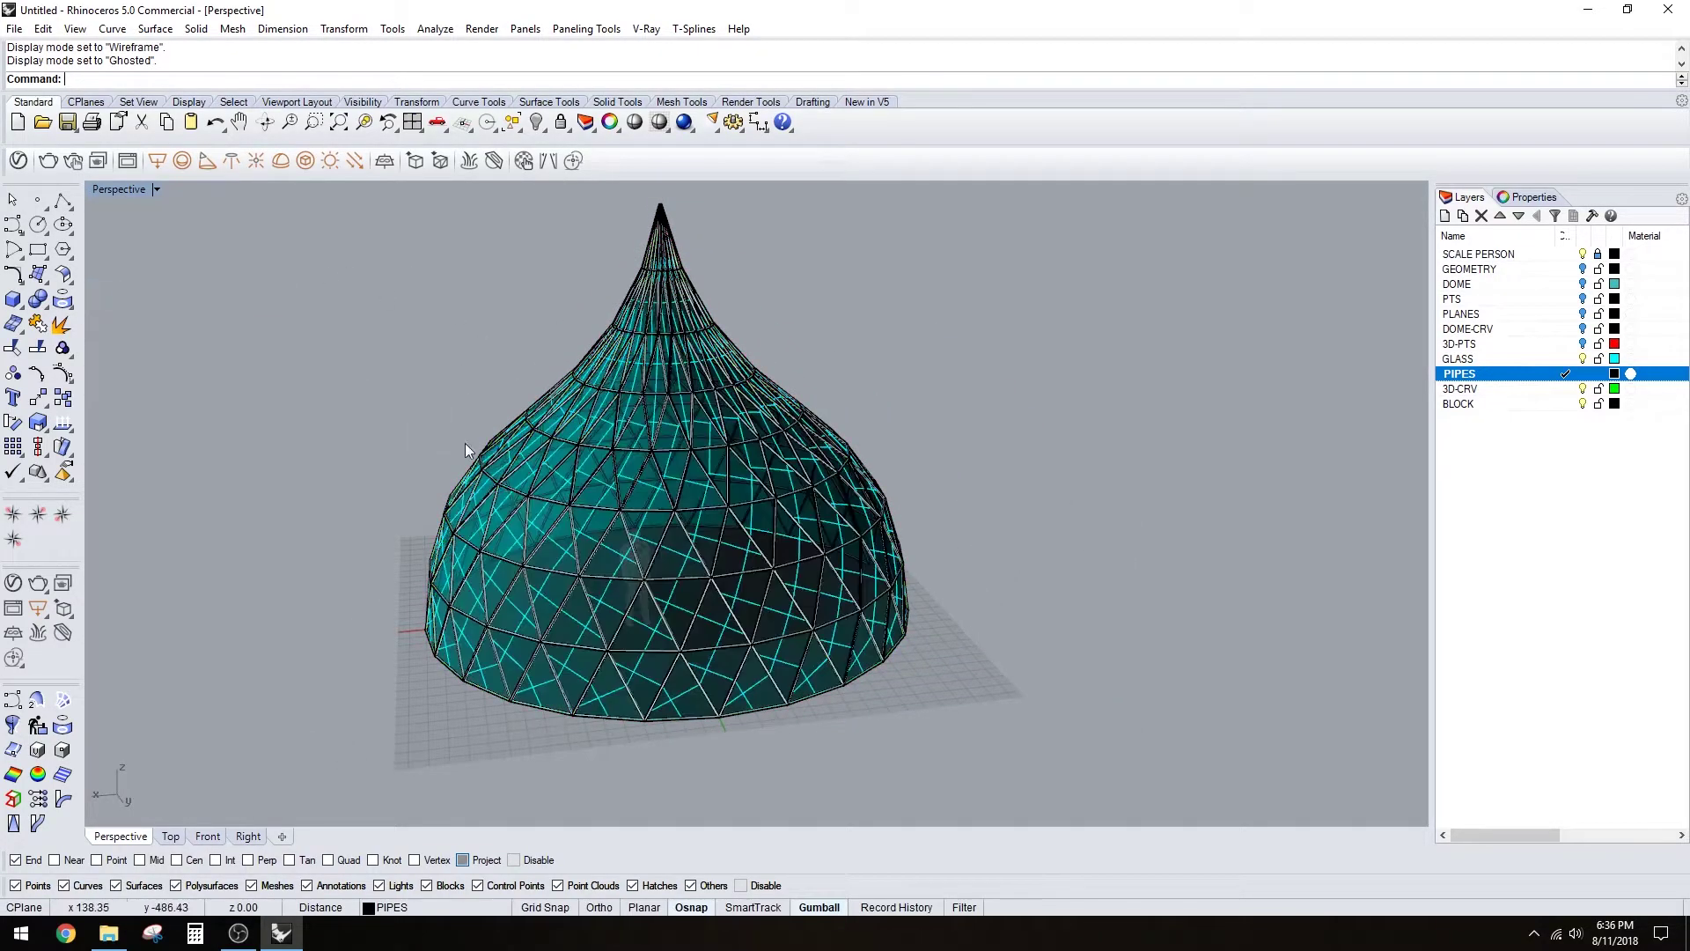
pyautogui.moveTo(464, 442)
pyautogui.mouseDown(button='right')
pyautogui.moveTo(720, 517)
pyautogui.moveTo(757, 487)
pyautogui.moveTo(820, 489)
pyautogui.mouseUp(button='right')
pyautogui.hotkey('ctrl', 'alt', 'e')
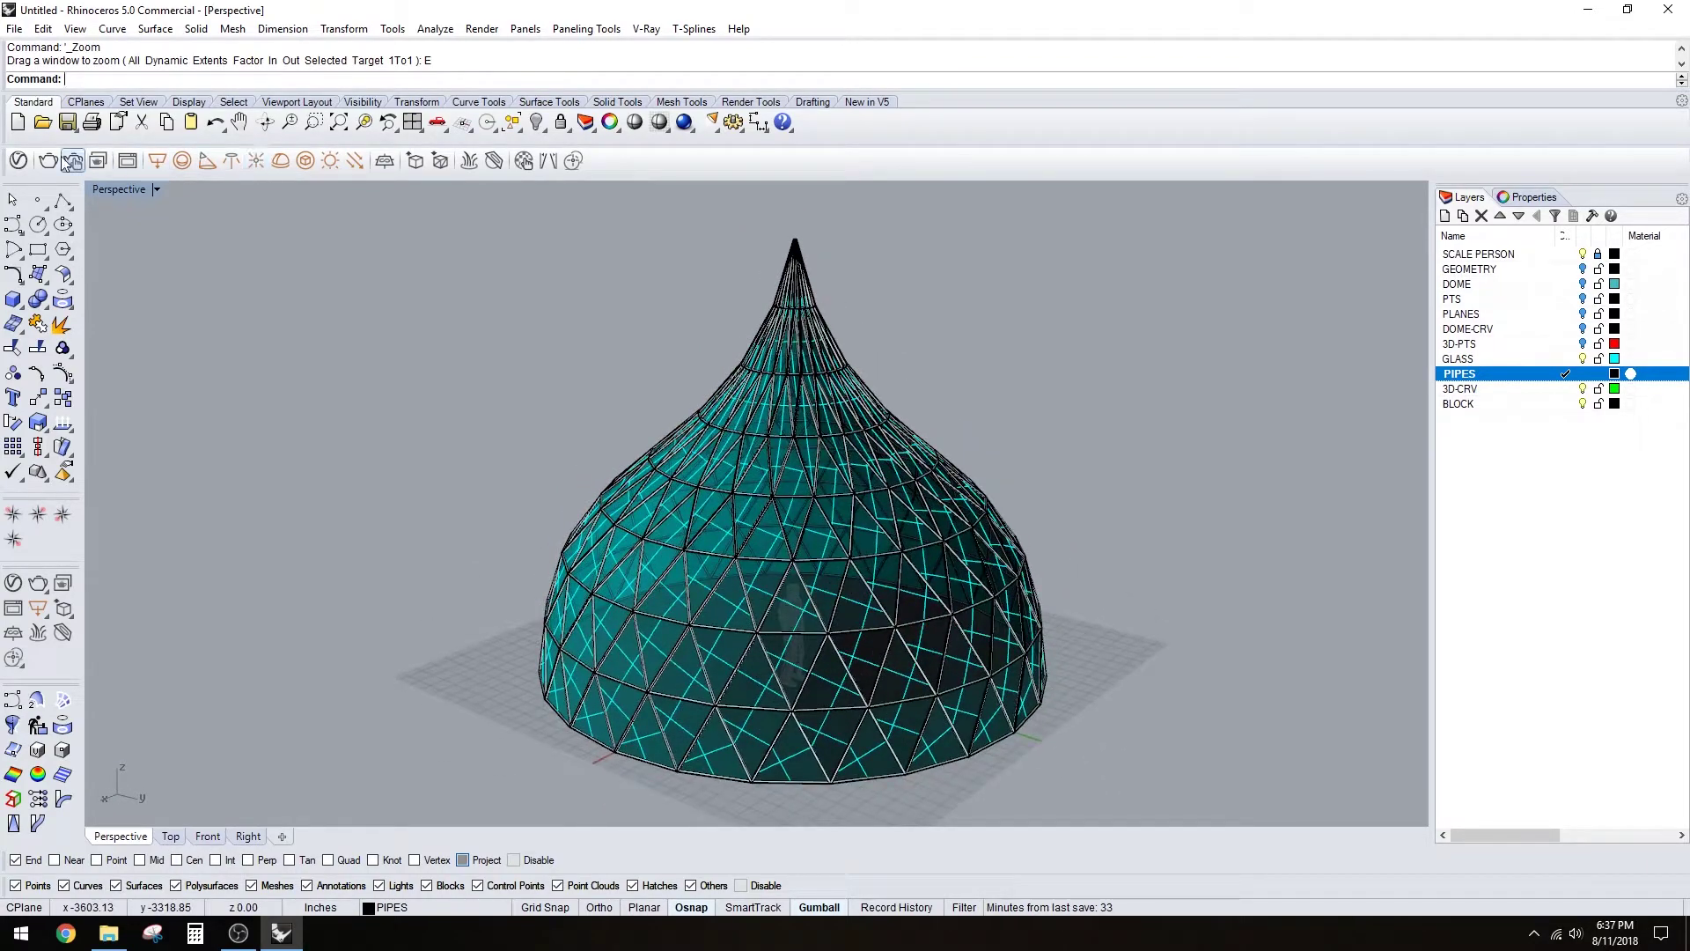
# - Open the V-Ray Asset Editor's material library and add Silver Polished from the Metal category to the scene
pyautogui.click(18, 160)
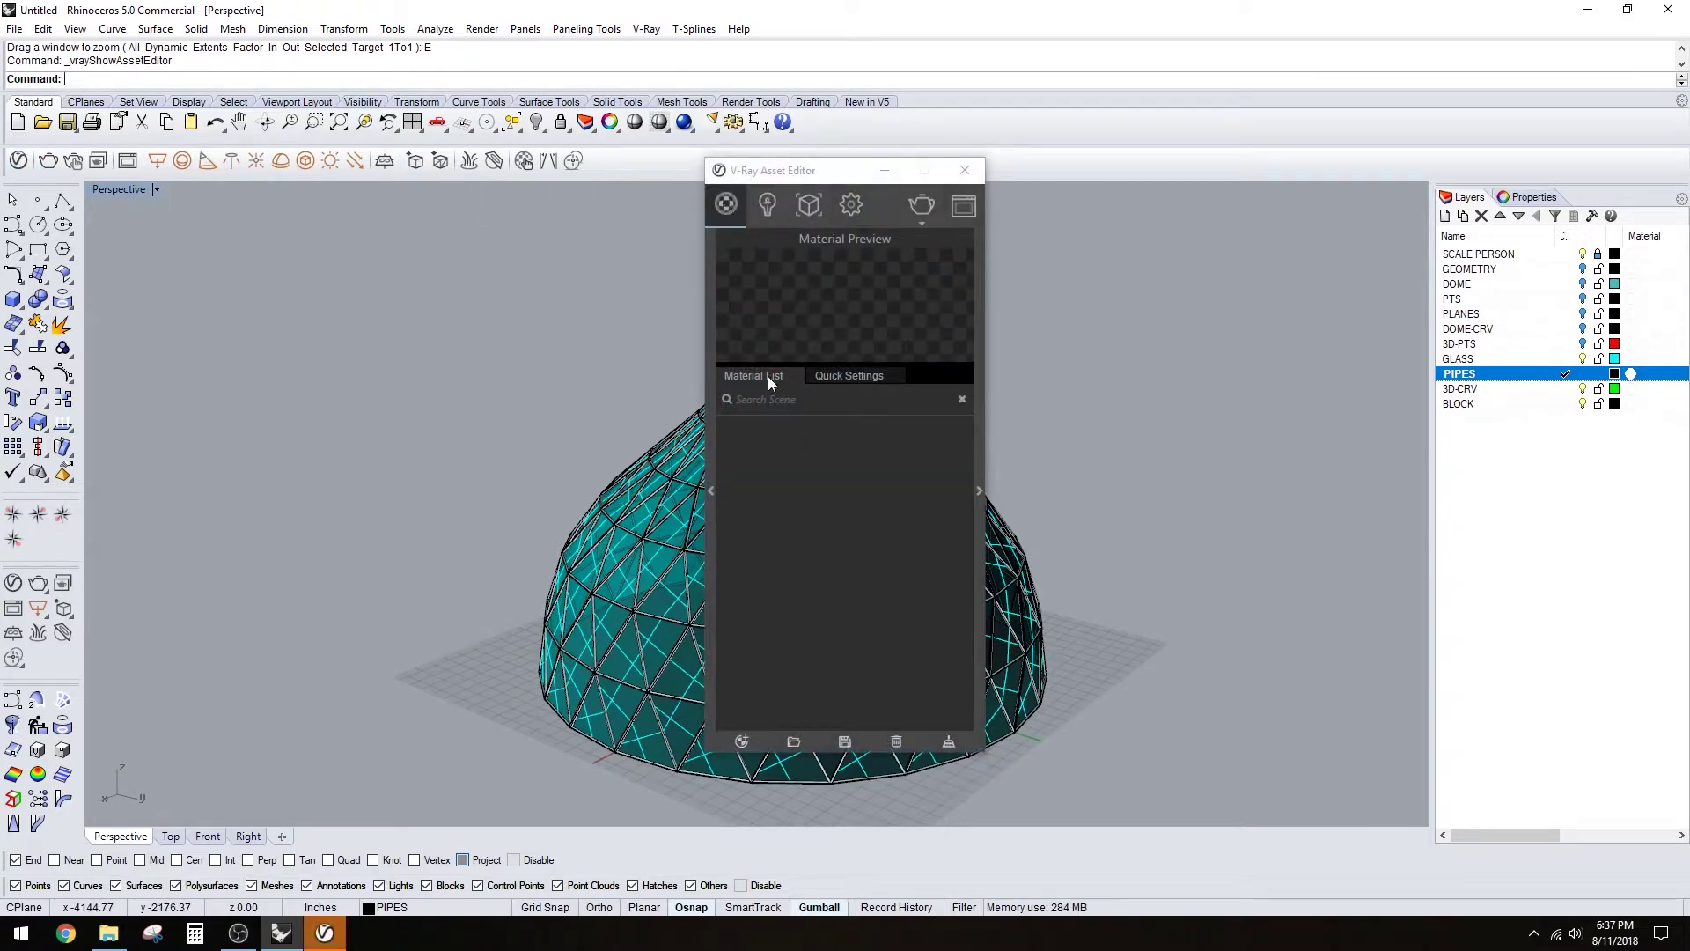
pyautogui.click(713, 452)
pyautogui.moveTo(820, 178); pyautogui.dragTo(1344, 187)
pyautogui.scroll(-2, 890, 401)
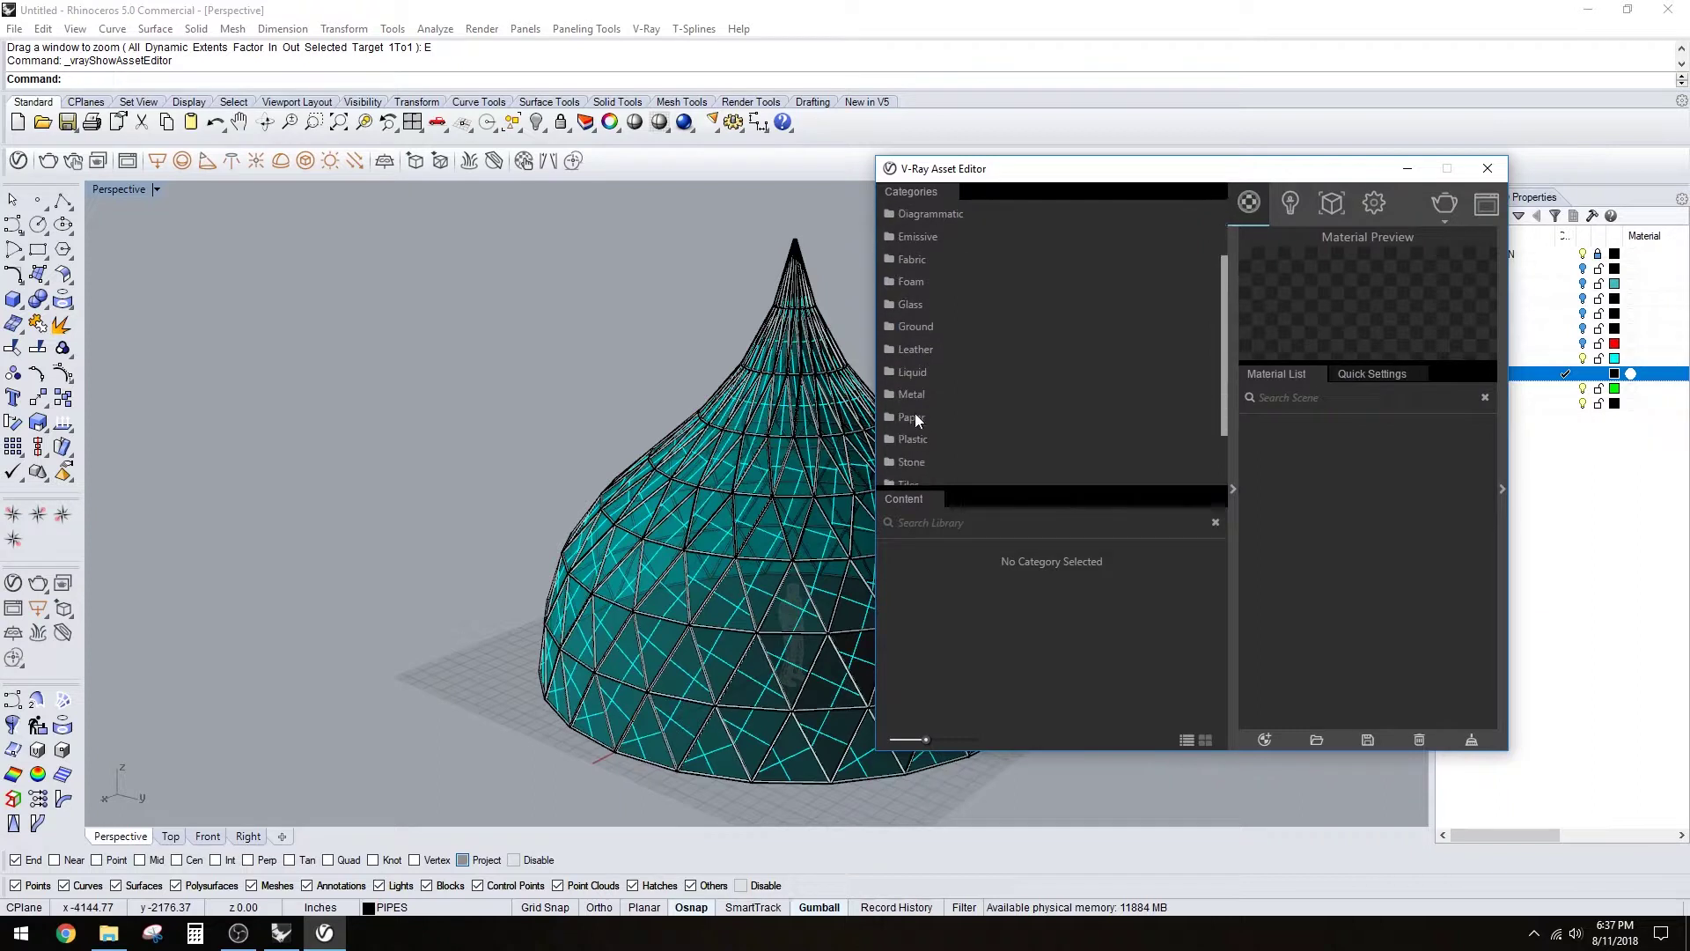
pyautogui.click(907, 393)
pyautogui.scroll(-10, 1026, 621)
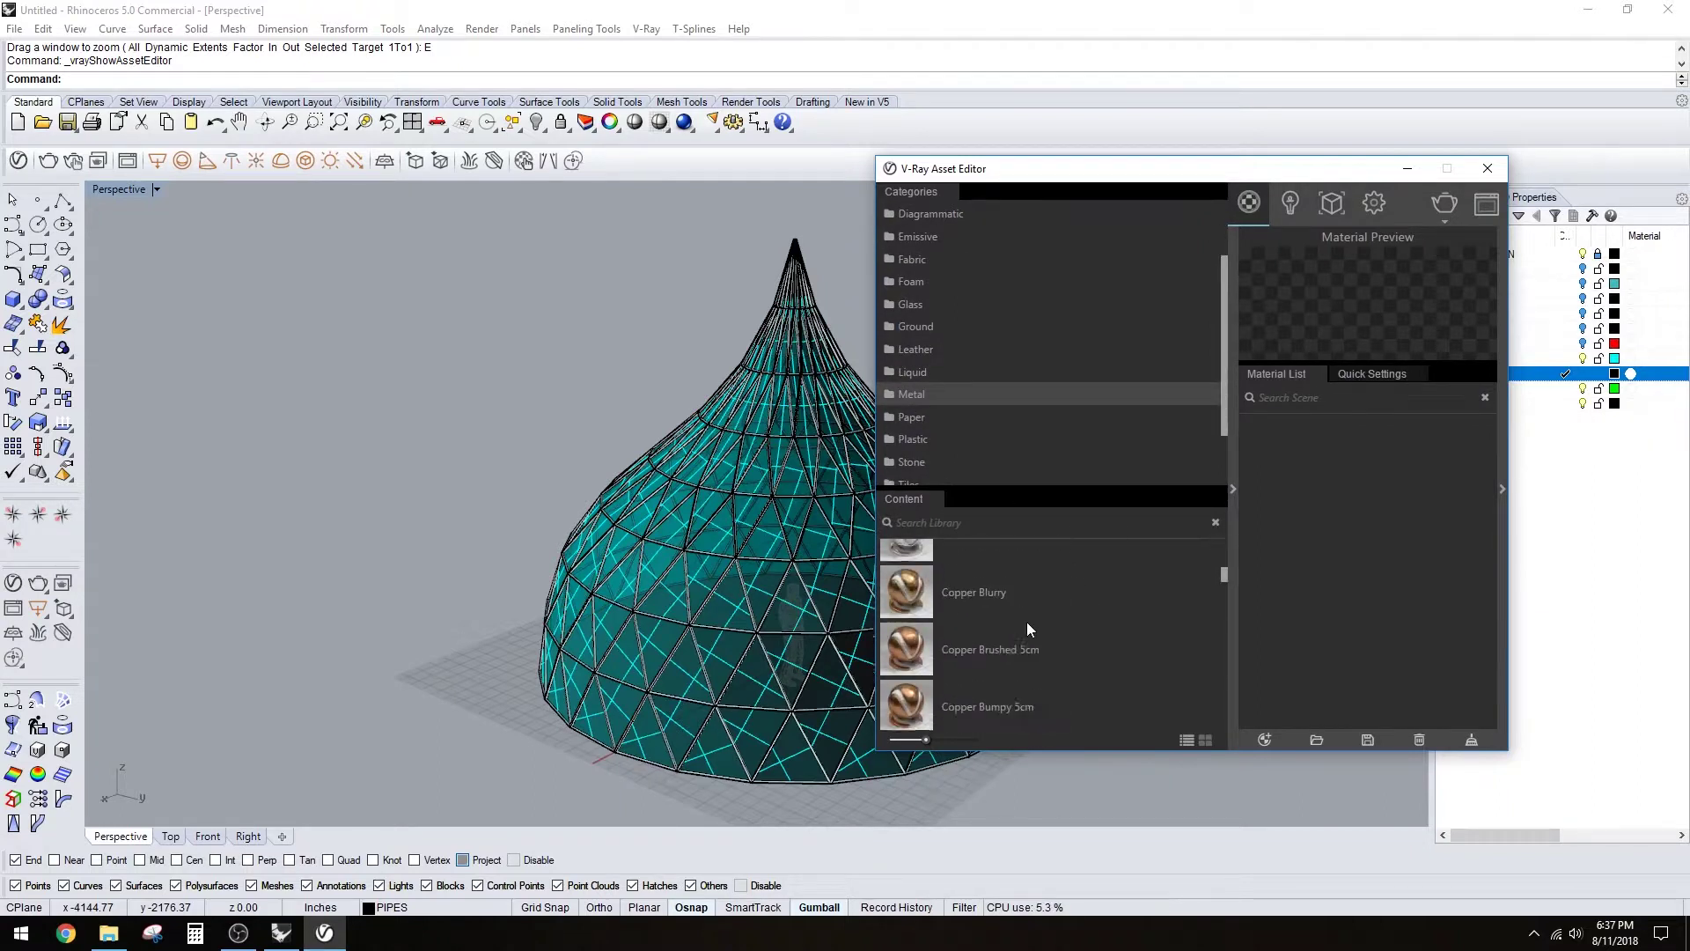
pyautogui.moveTo(1226, 578); pyautogui.dragTo(1227, 719)
pyautogui.scroll(3, 968, 642)
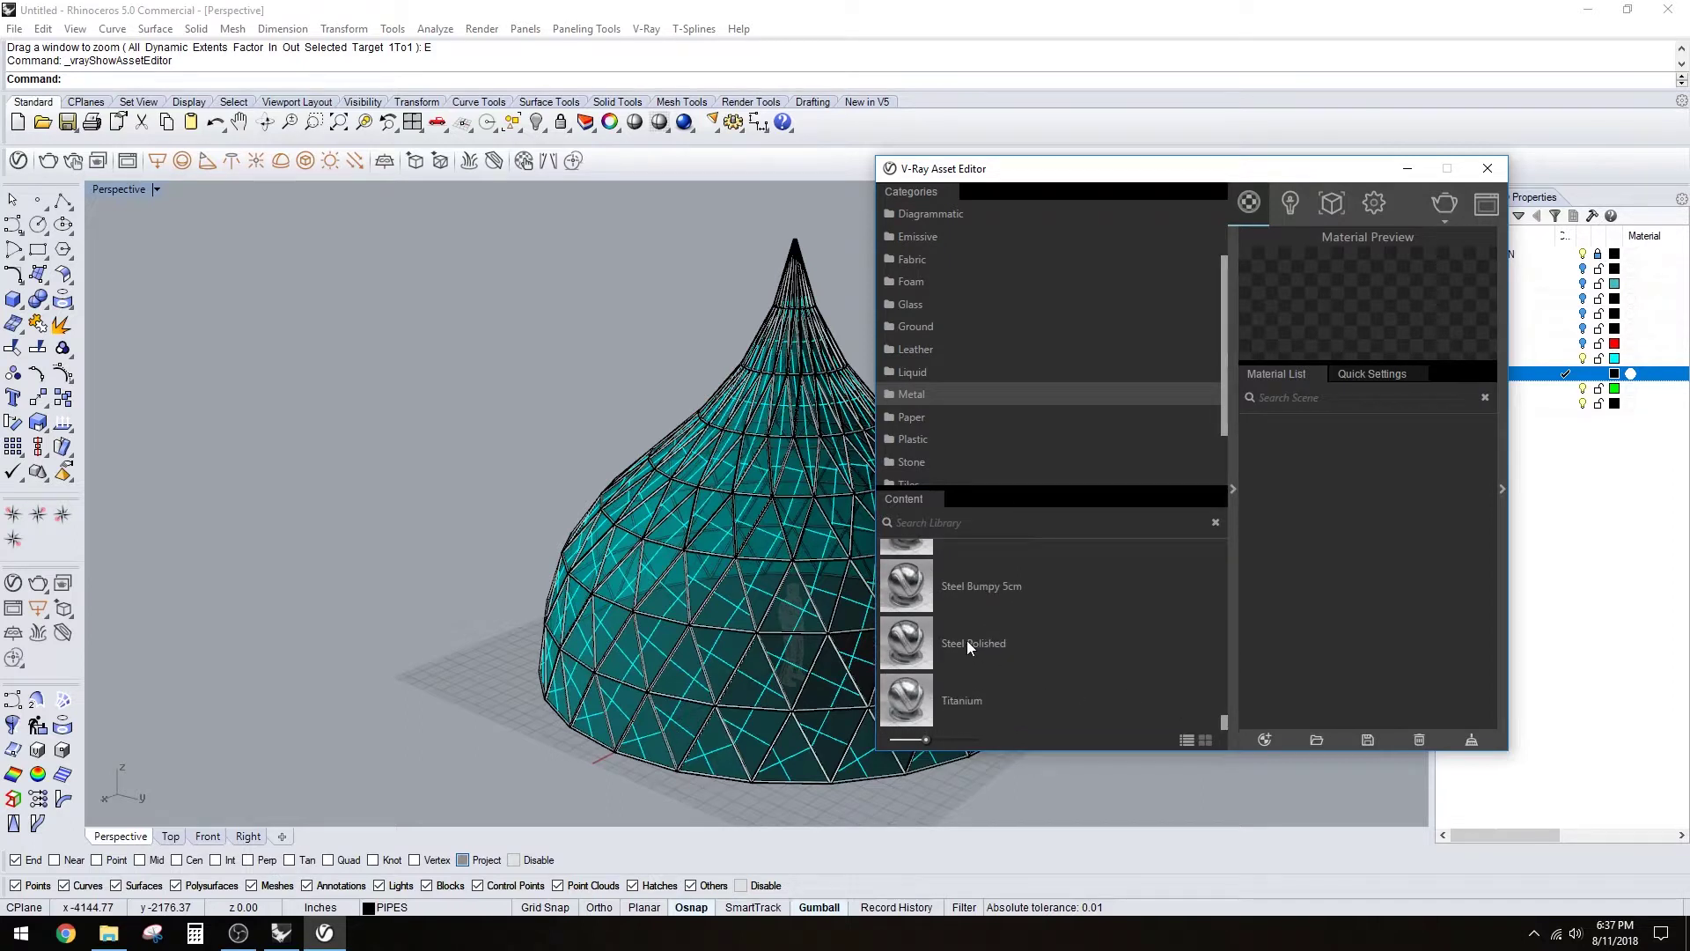
pyautogui.scroll(1, 911, 618)
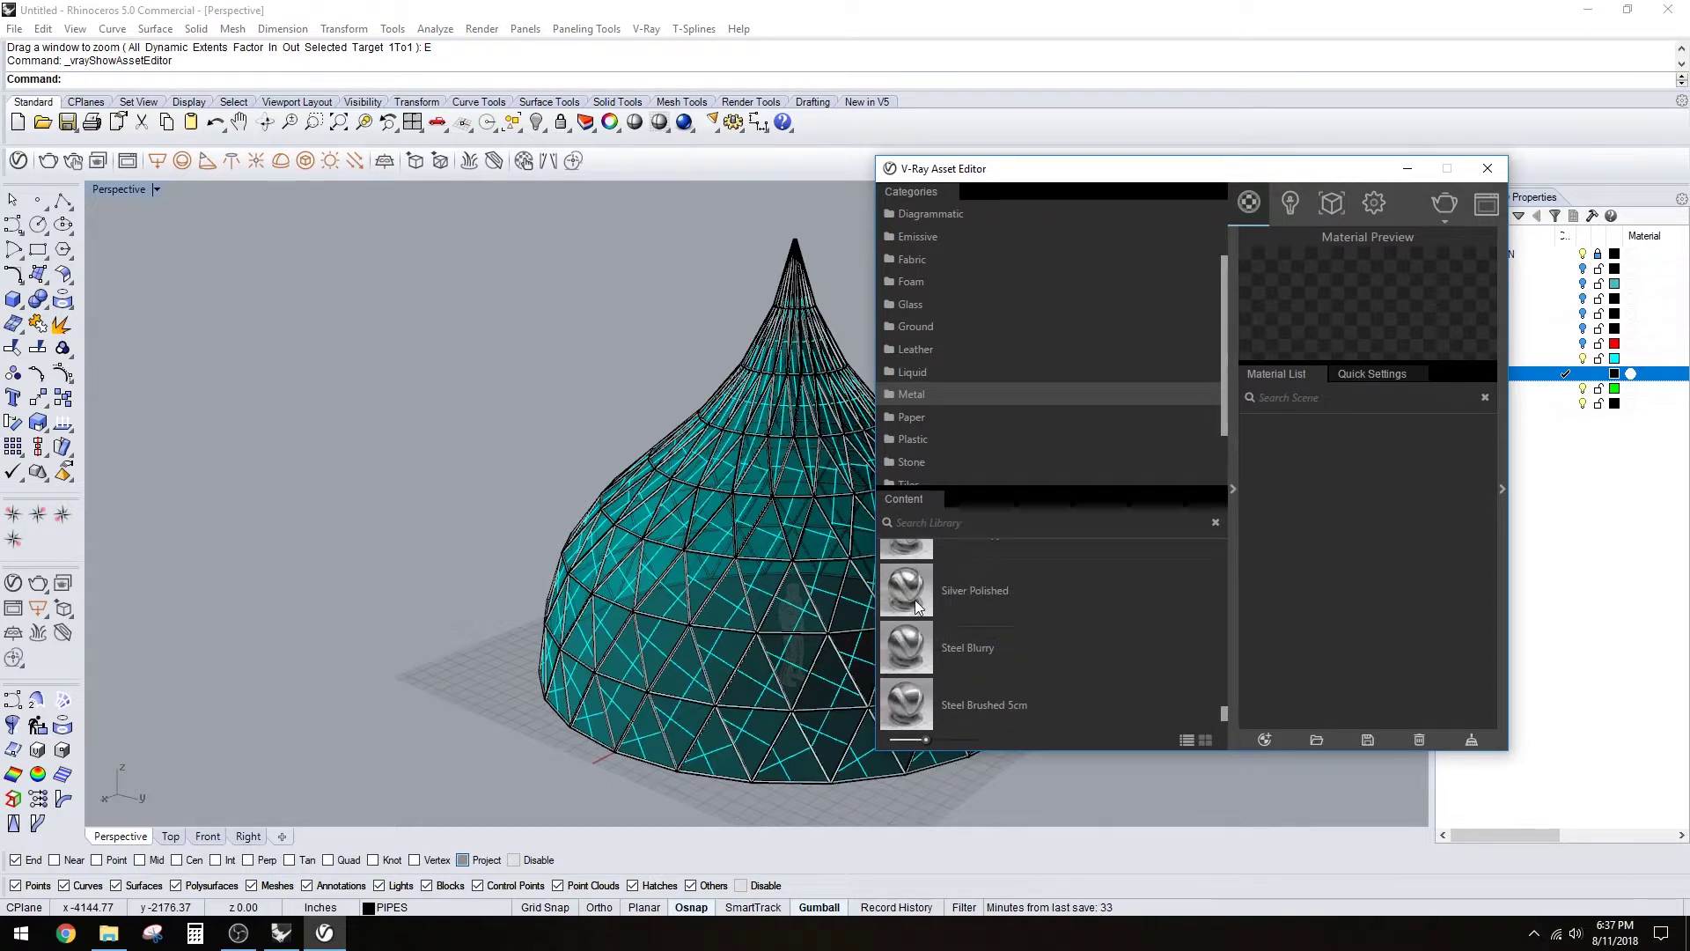
pyautogui.moveTo(911, 599); pyautogui.dragTo(1444, 545)
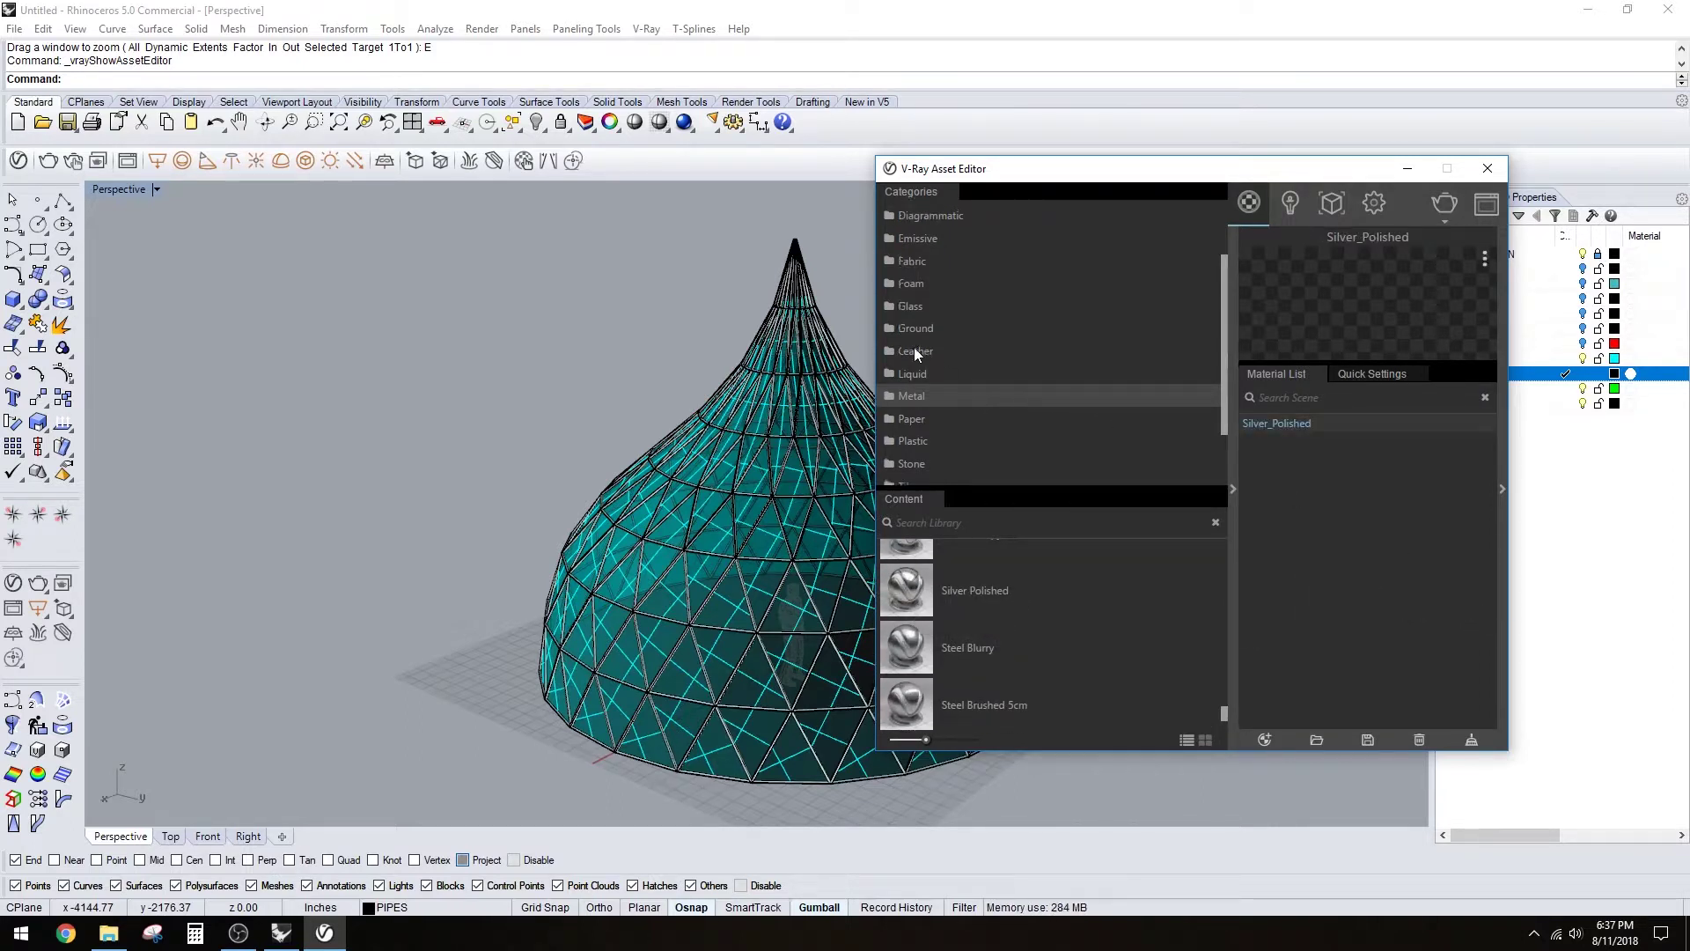
# - Add Glass Coated Blue from the library's Glass category to the scene materials and minimise the Asset Editor
pyautogui.scroll(2, 916, 405)
pyautogui.click(908, 392)
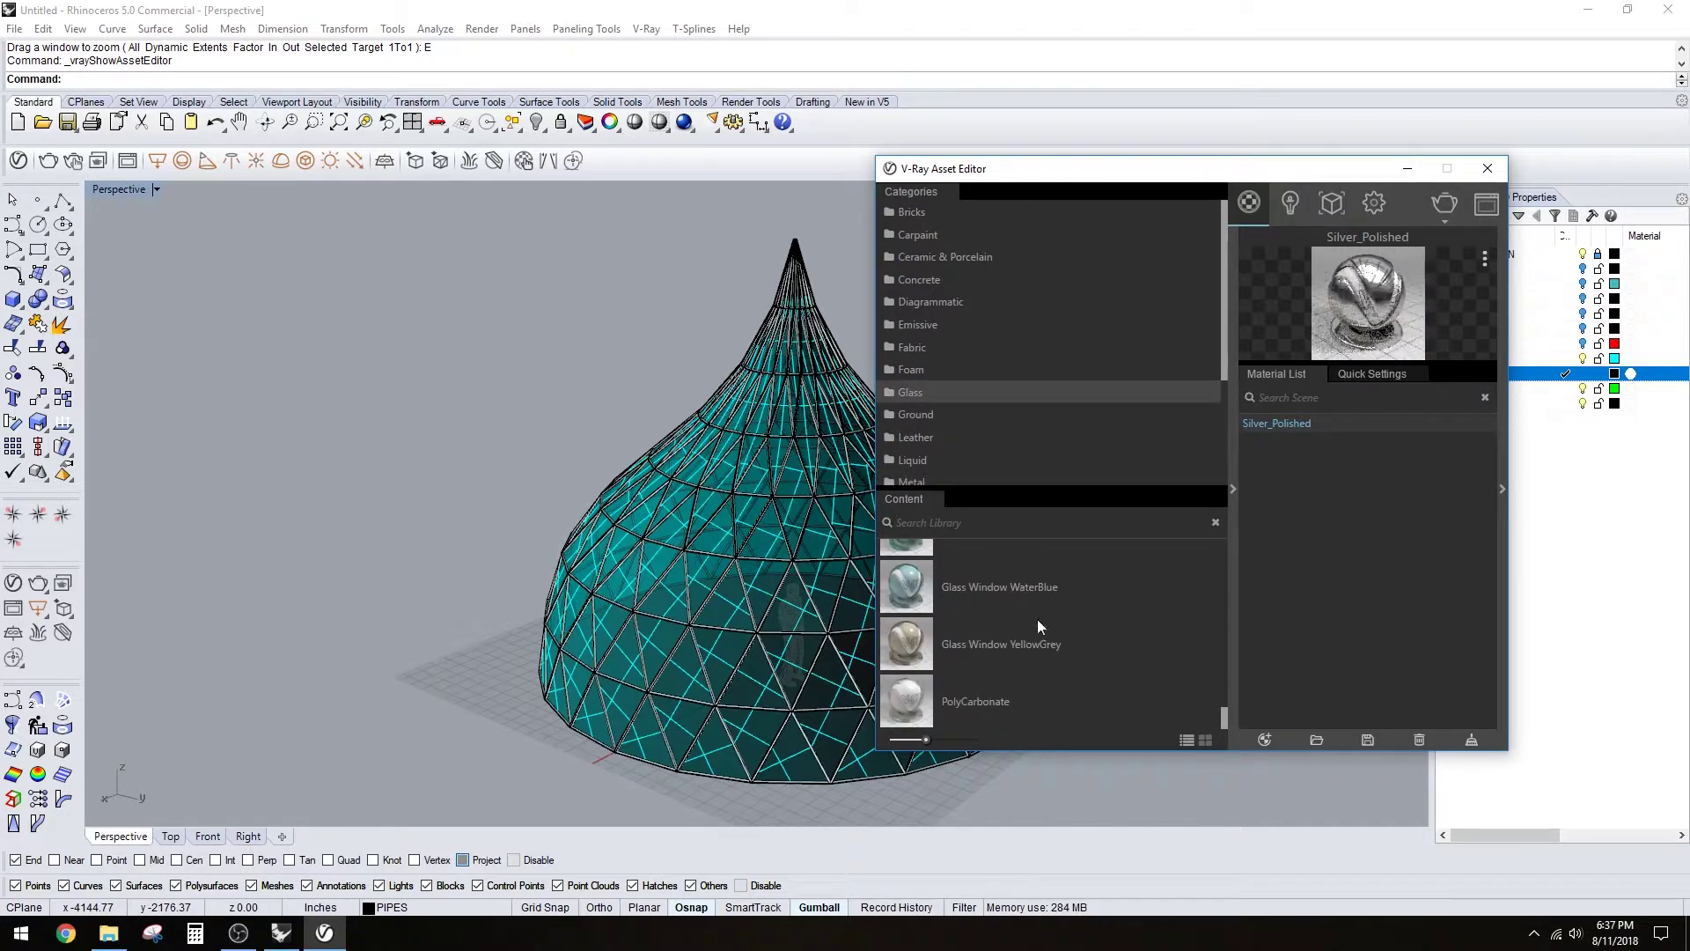
pyautogui.scroll(-5, 1223, 669)
pyautogui.moveTo(1221, 671); pyautogui.dragTo(1215, 564)
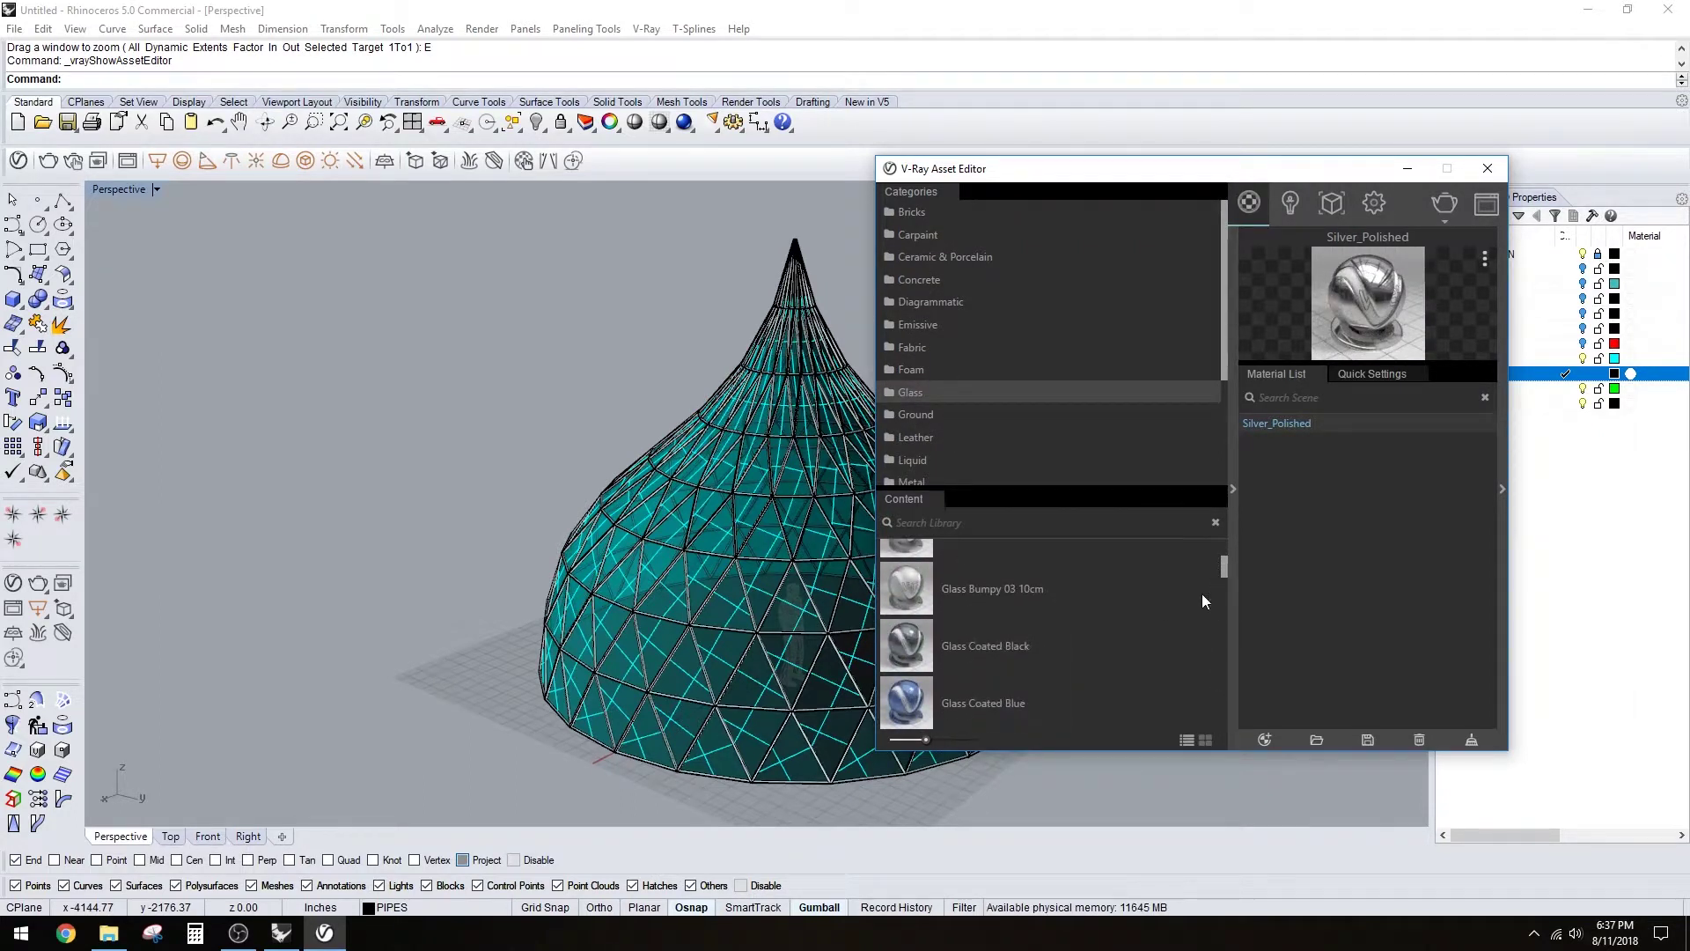
pyautogui.scroll(-1, 968, 650)
pyautogui.moveTo(916, 612); pyautogui.dragTo(1404, 556)
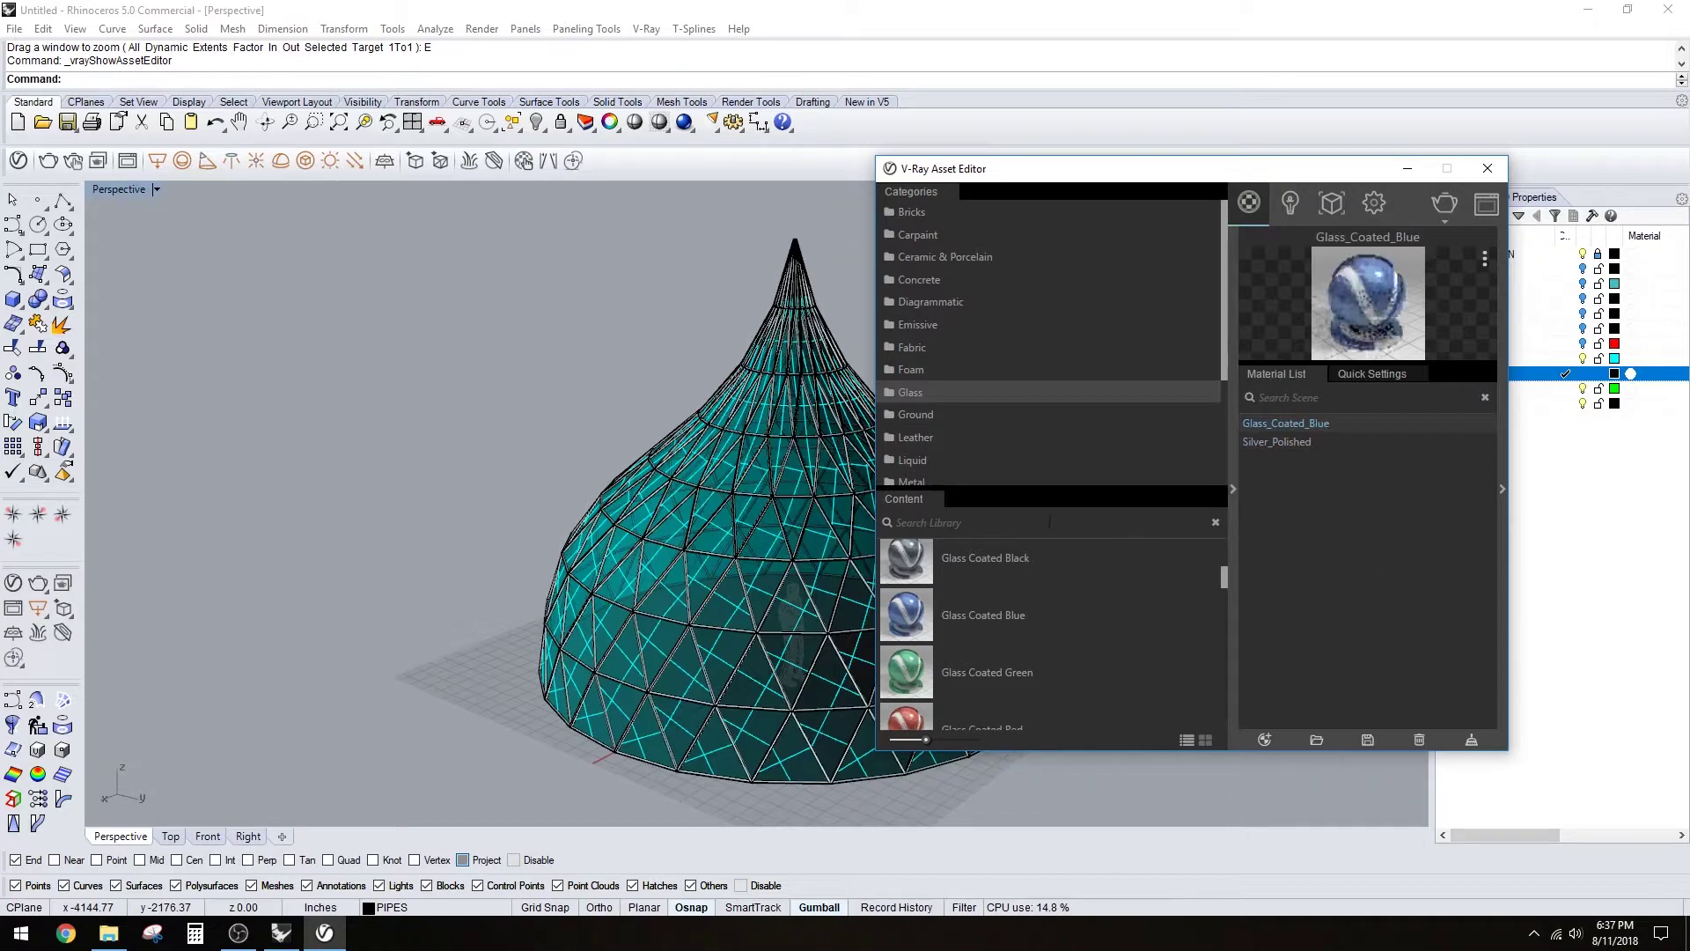
pyautogui.click(1407, 169)
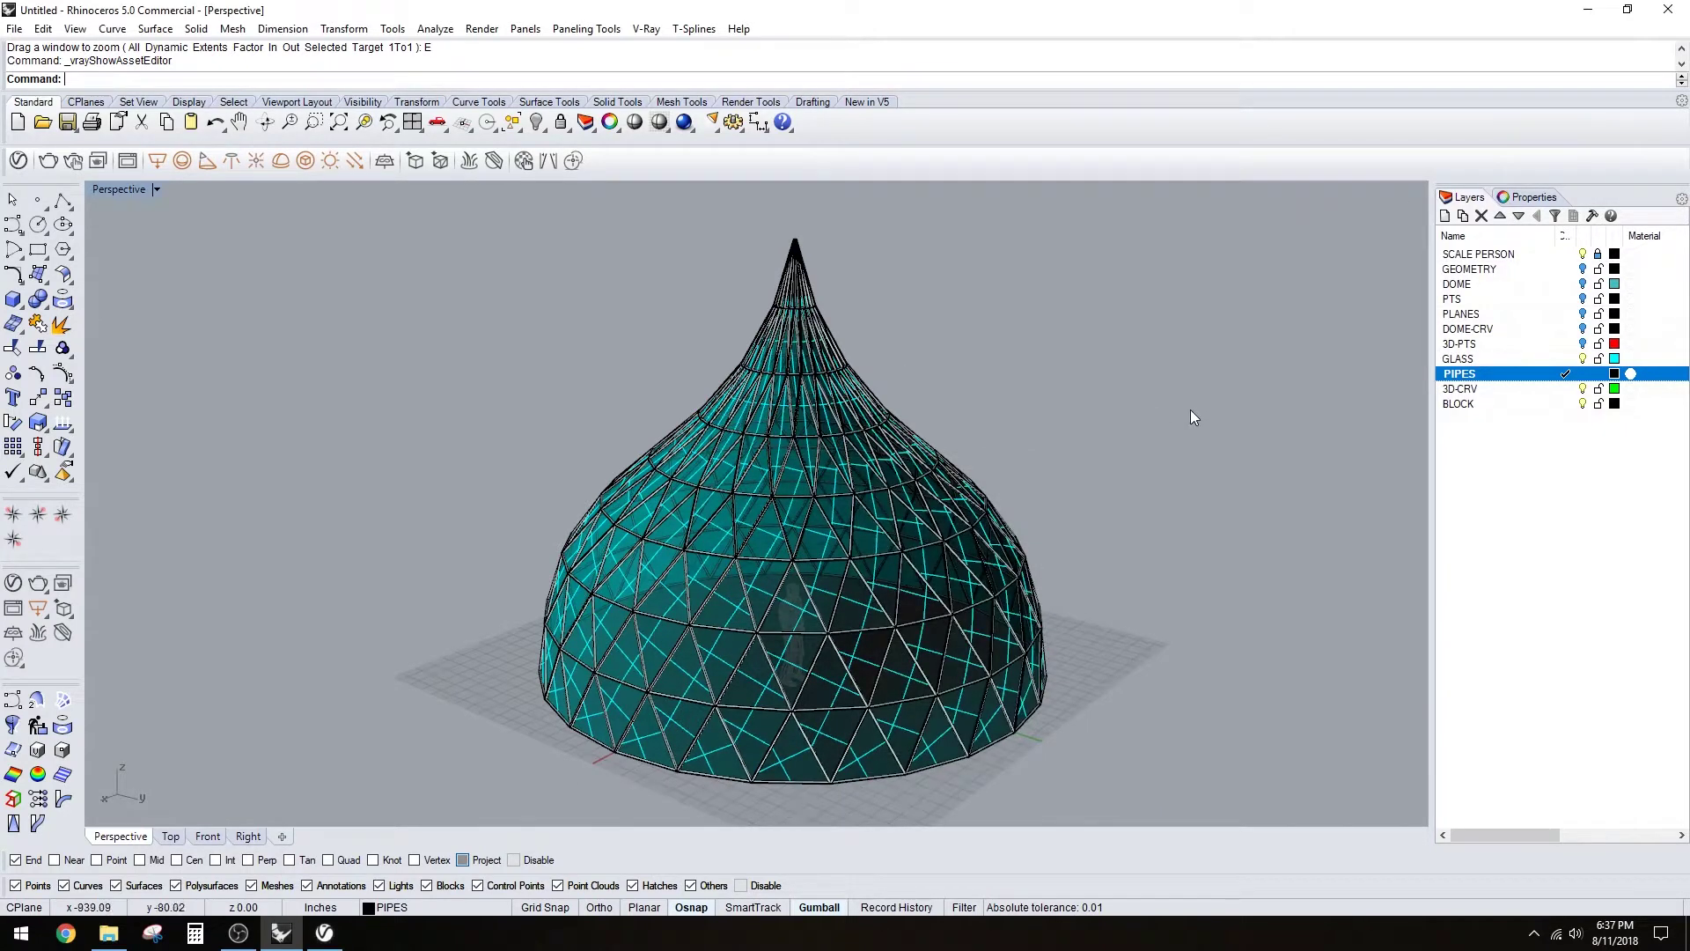
# - Create a layer named GROUND below BLOCK and make it current
pyautogui.click(1463, 403)
pyautogui.click(1444, 216)
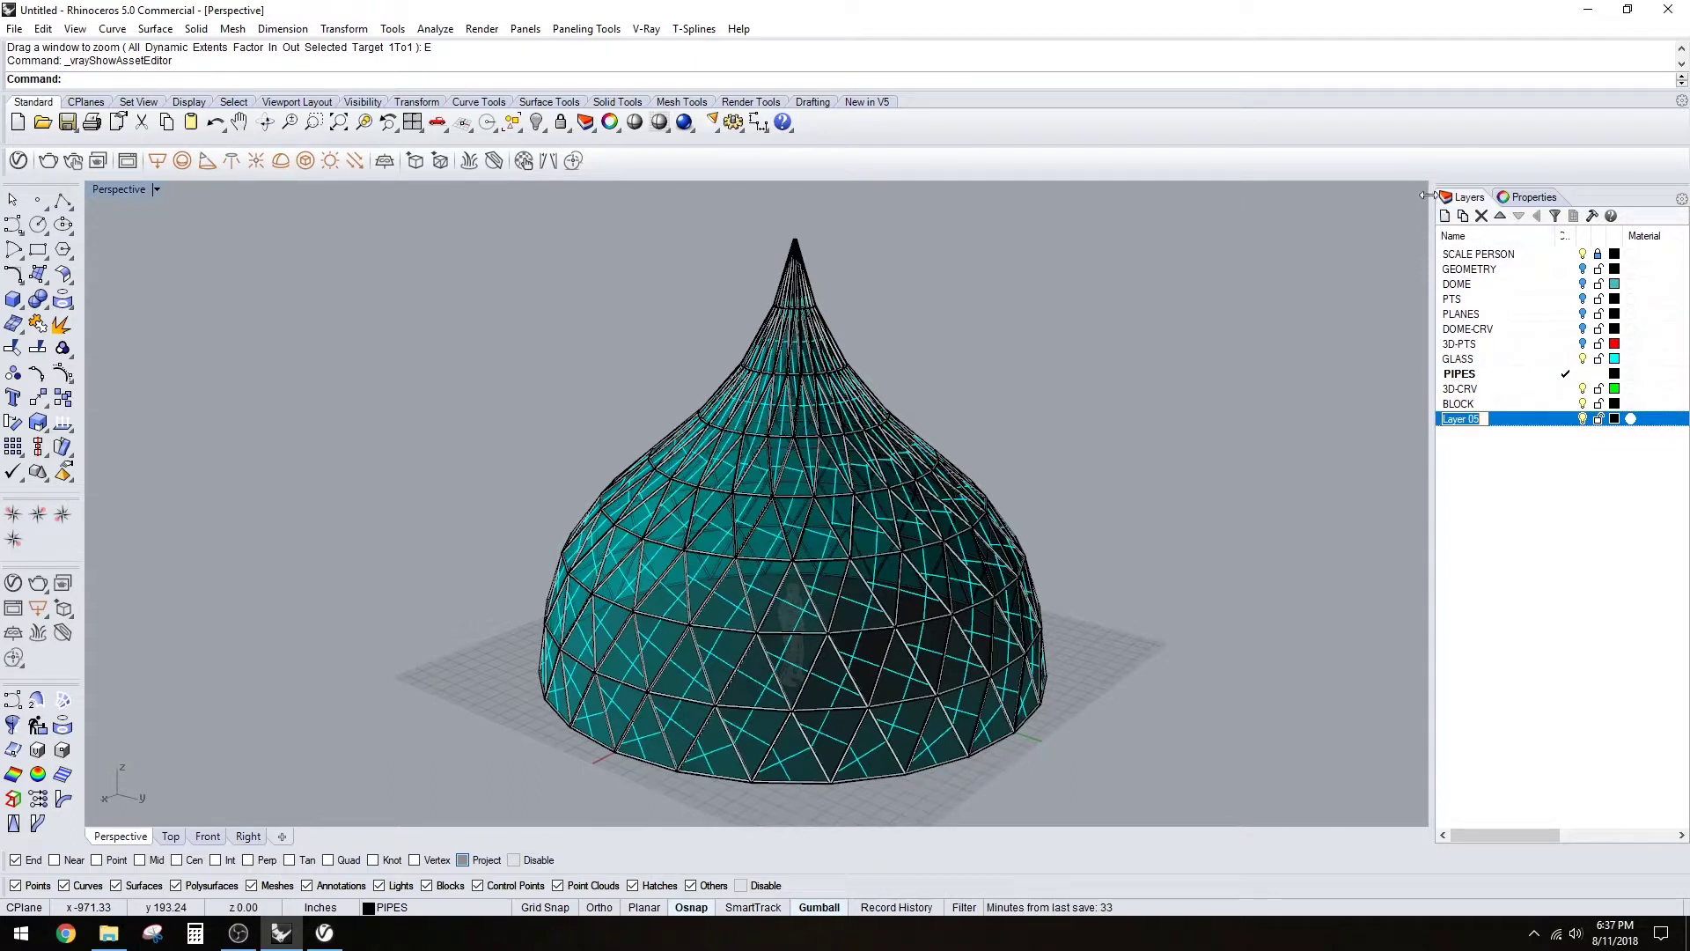
pyautogui.write('GROUND')
pyautogui.press('Return')
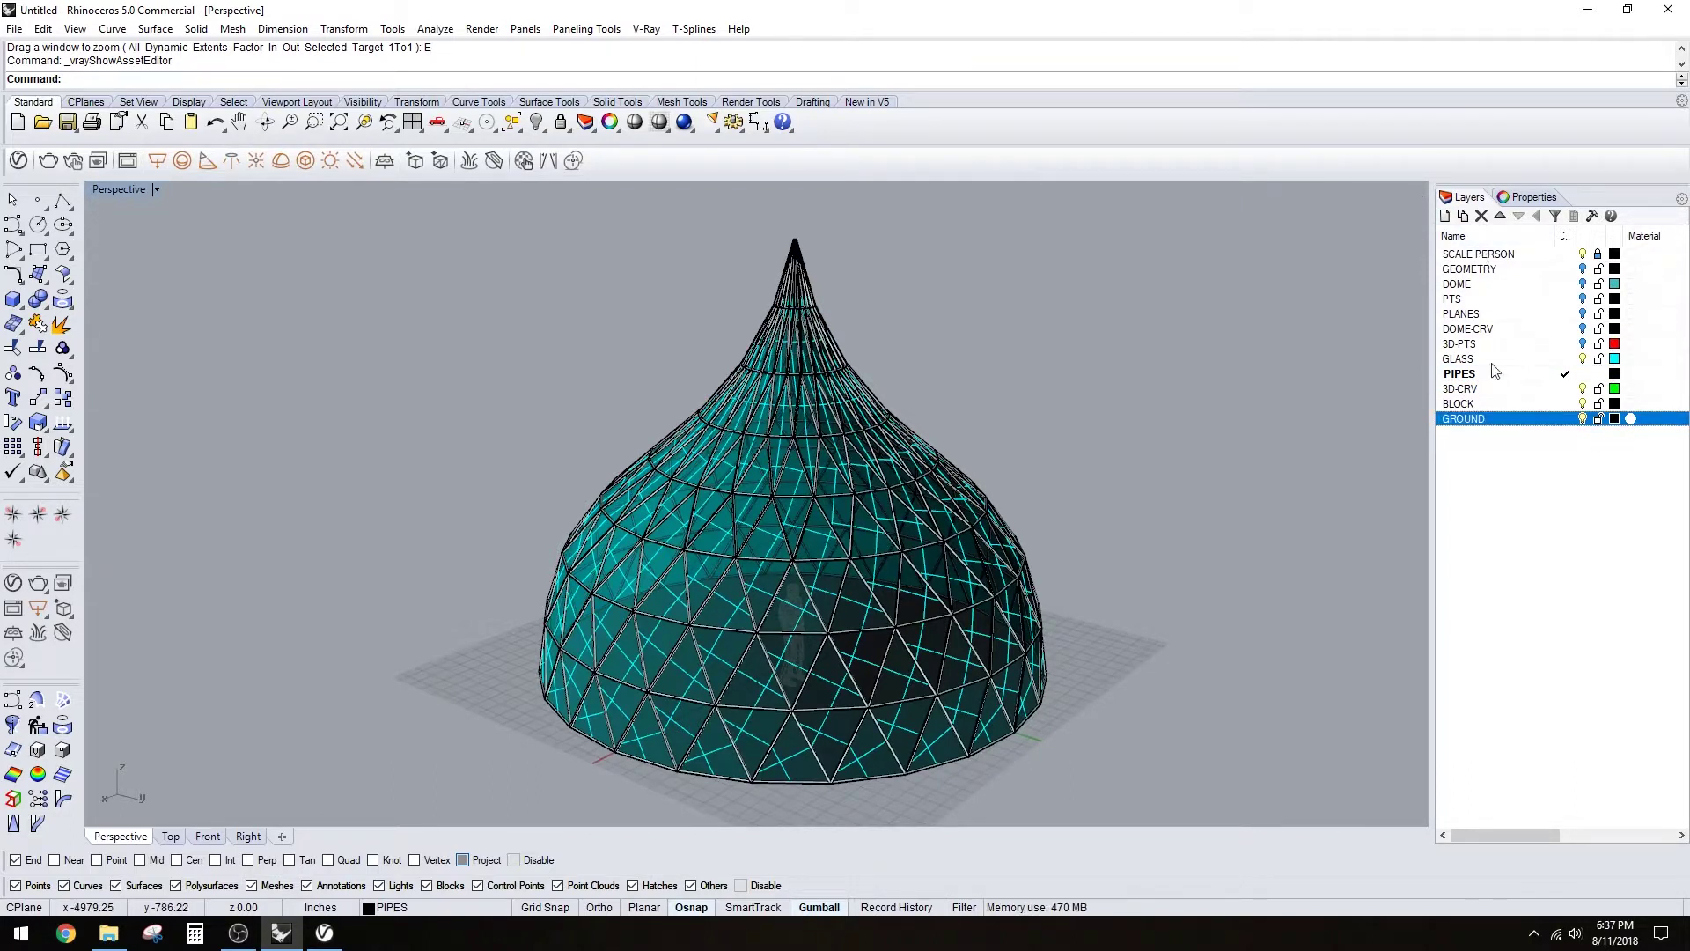
pyautogui.click(1566, 418)
# - Create a BoundingBox solid around all block instances of the dome
pyautogui.scroll(-2, 880, 445)
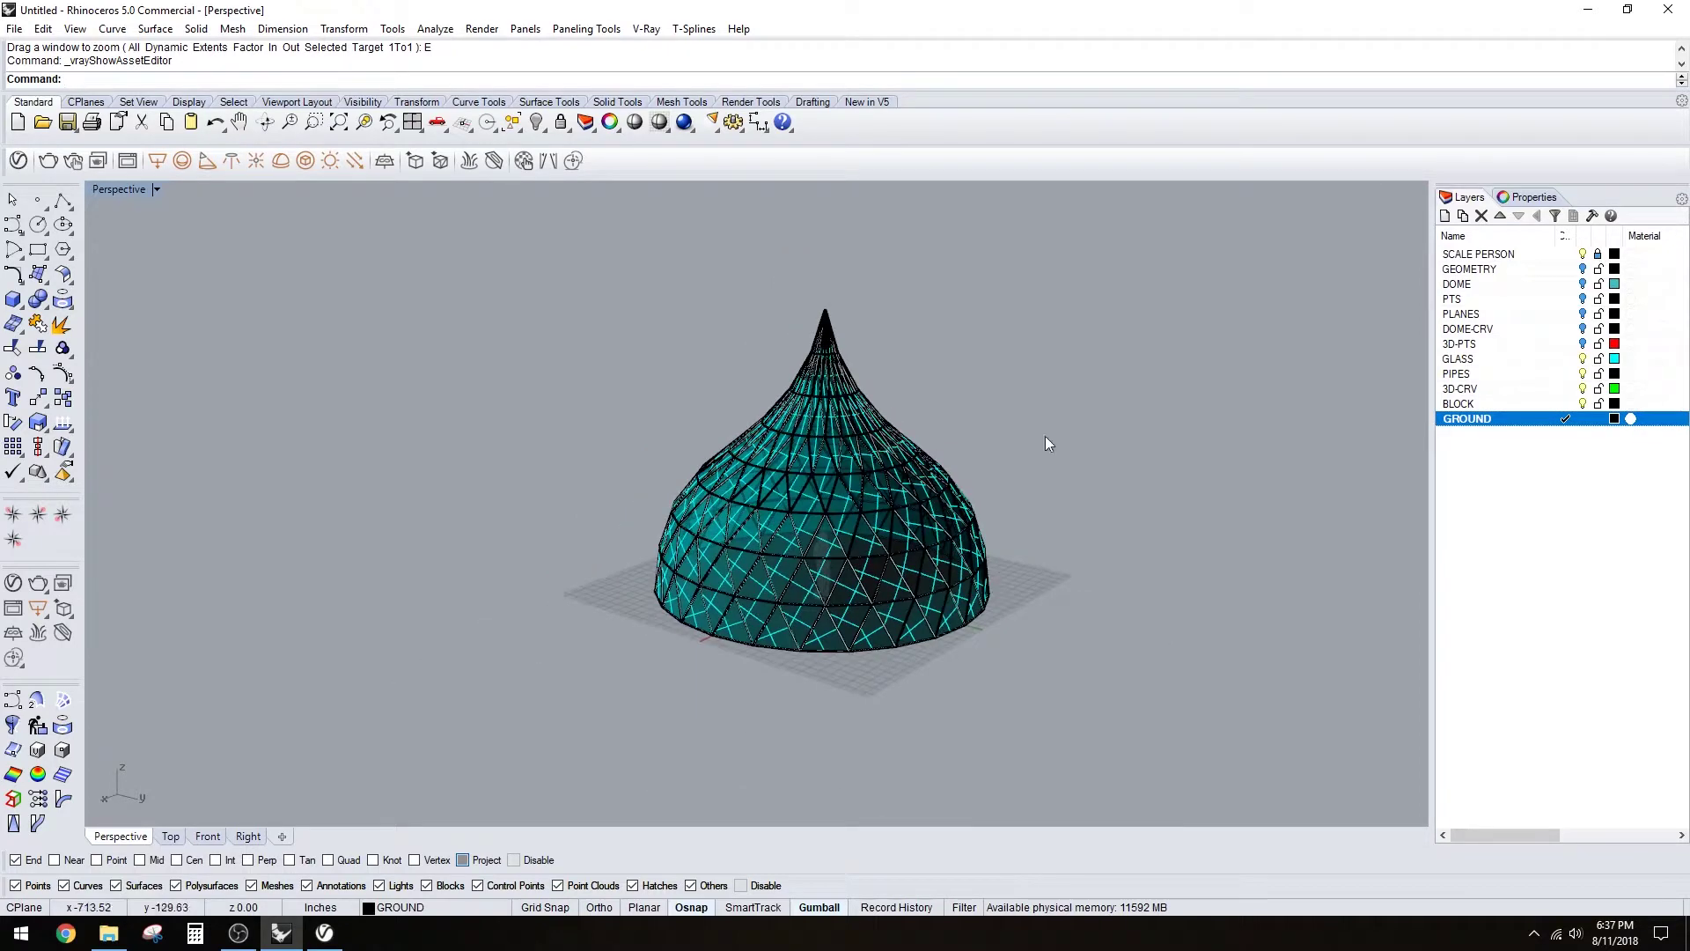
pyautogui.moveTo(1046, 443); pyautogui.dragTo(1091, 493, button='right')
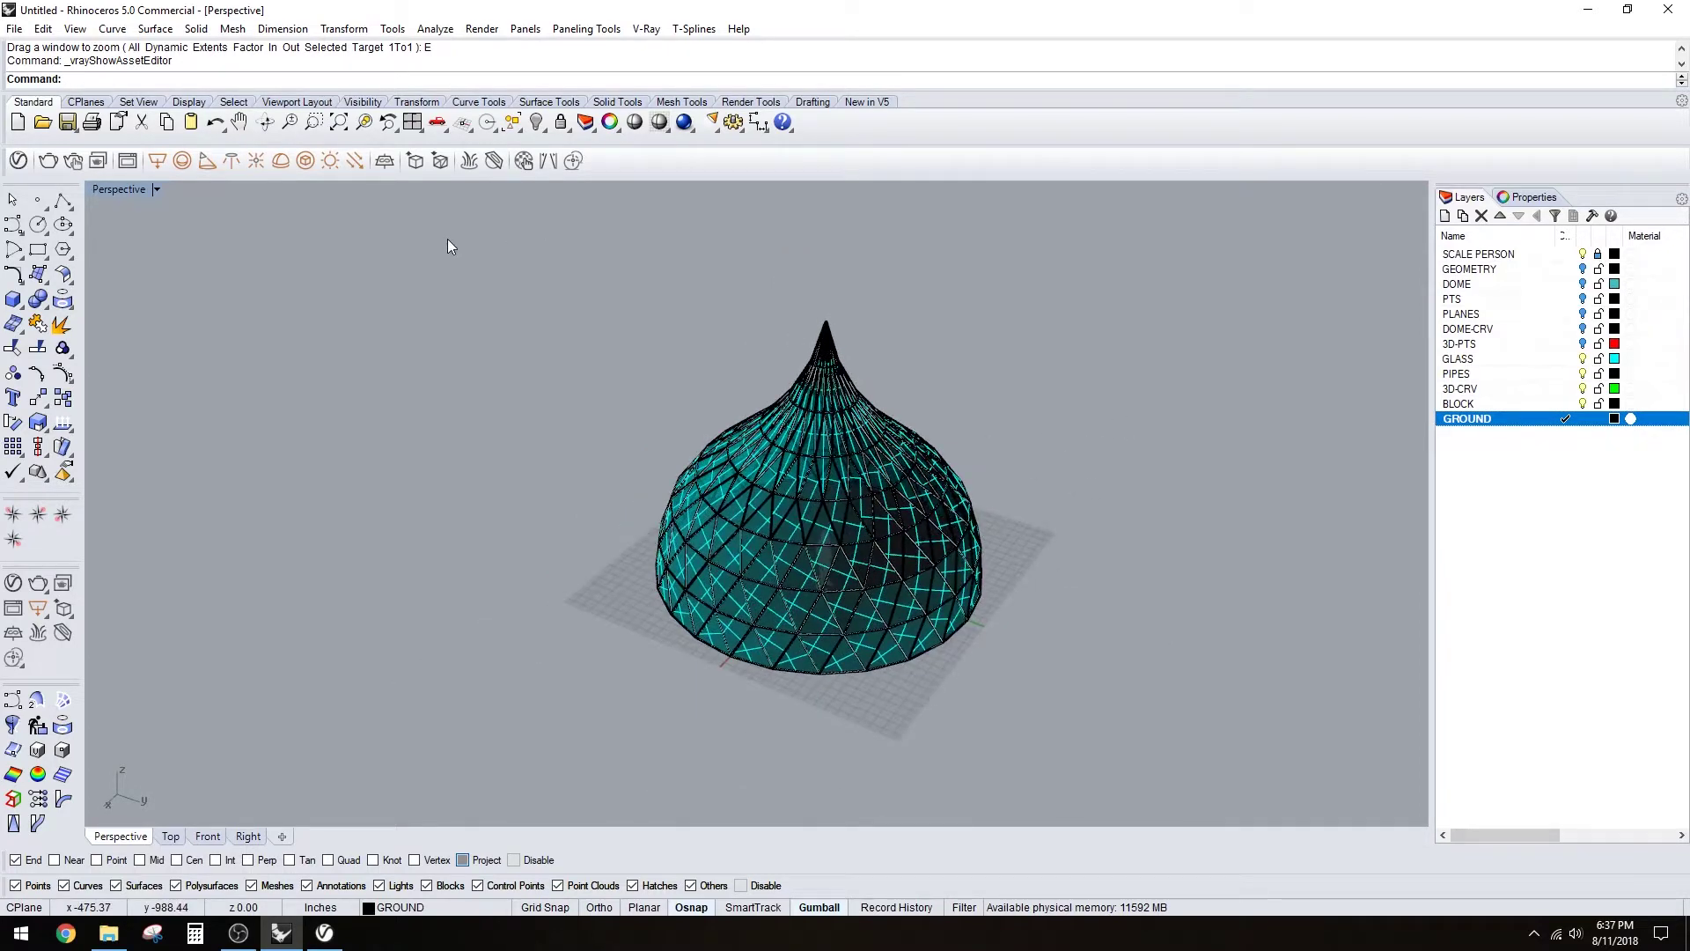
pyautogui.moveTo(461, 264); pyautogui.dragTo(1157, 769)
pyautogui.write('BoundingBox')
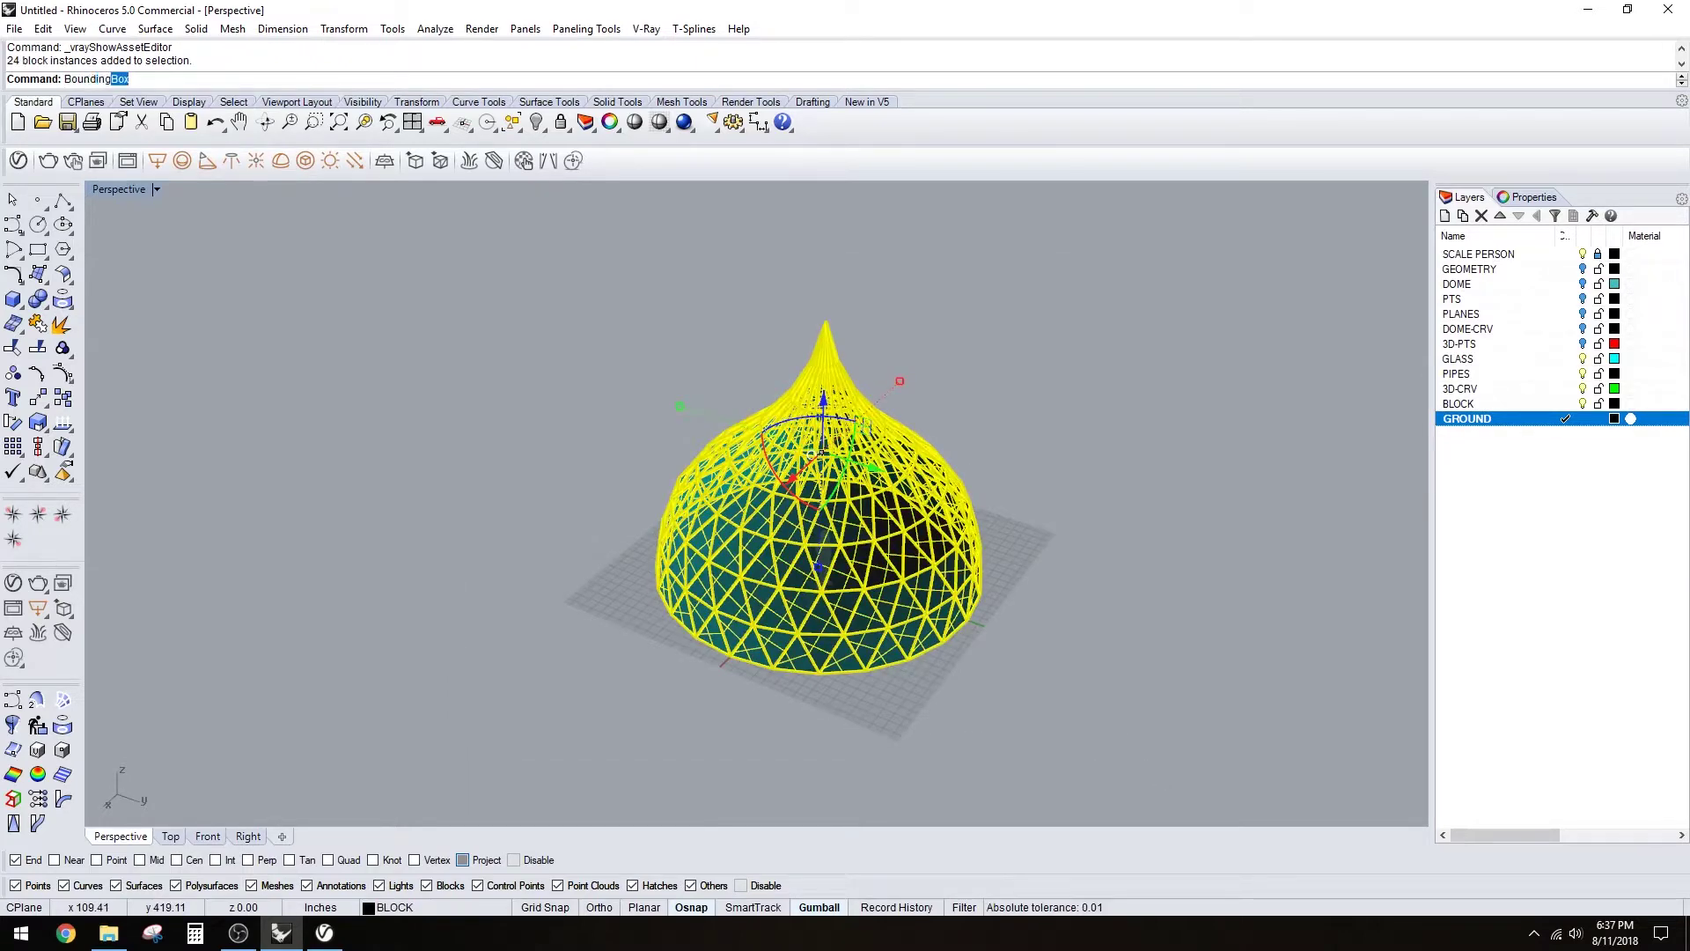
pyautogui.press('Return')
pyautogui.press('Return')
pyautogui.press('Escape')
# - Explode the bounding box and delete all of its faces except the bottom one
pyautogui.click(1054, 305)
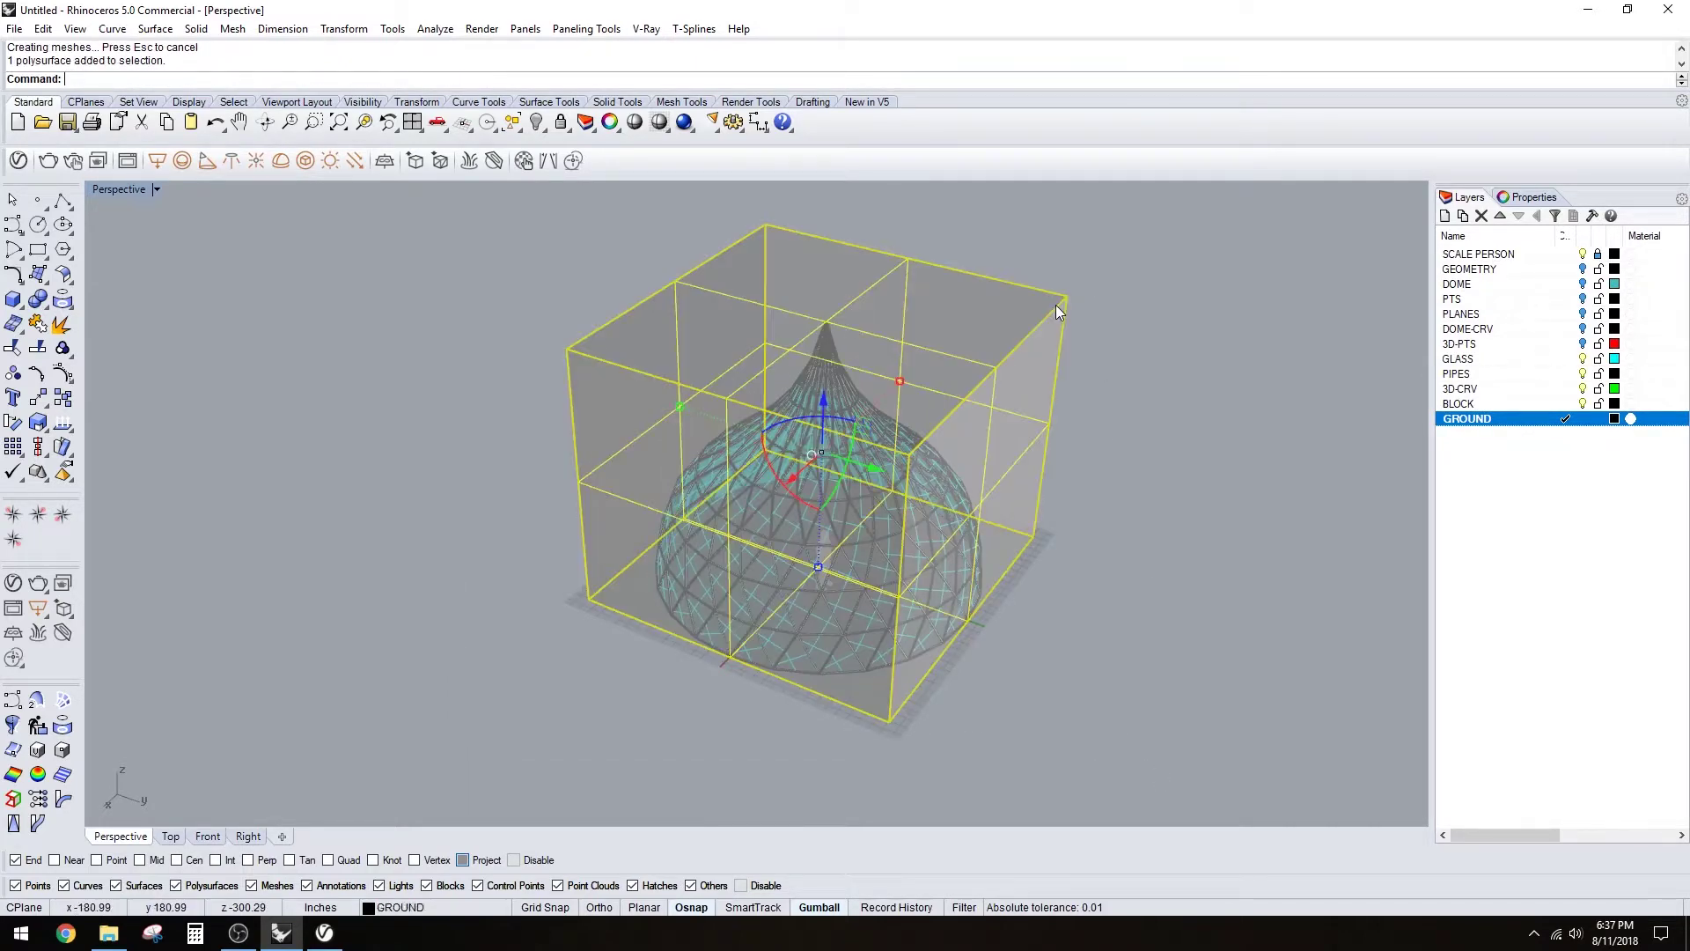
pyautogui.write('Explode')
pyautogui.press('Return')
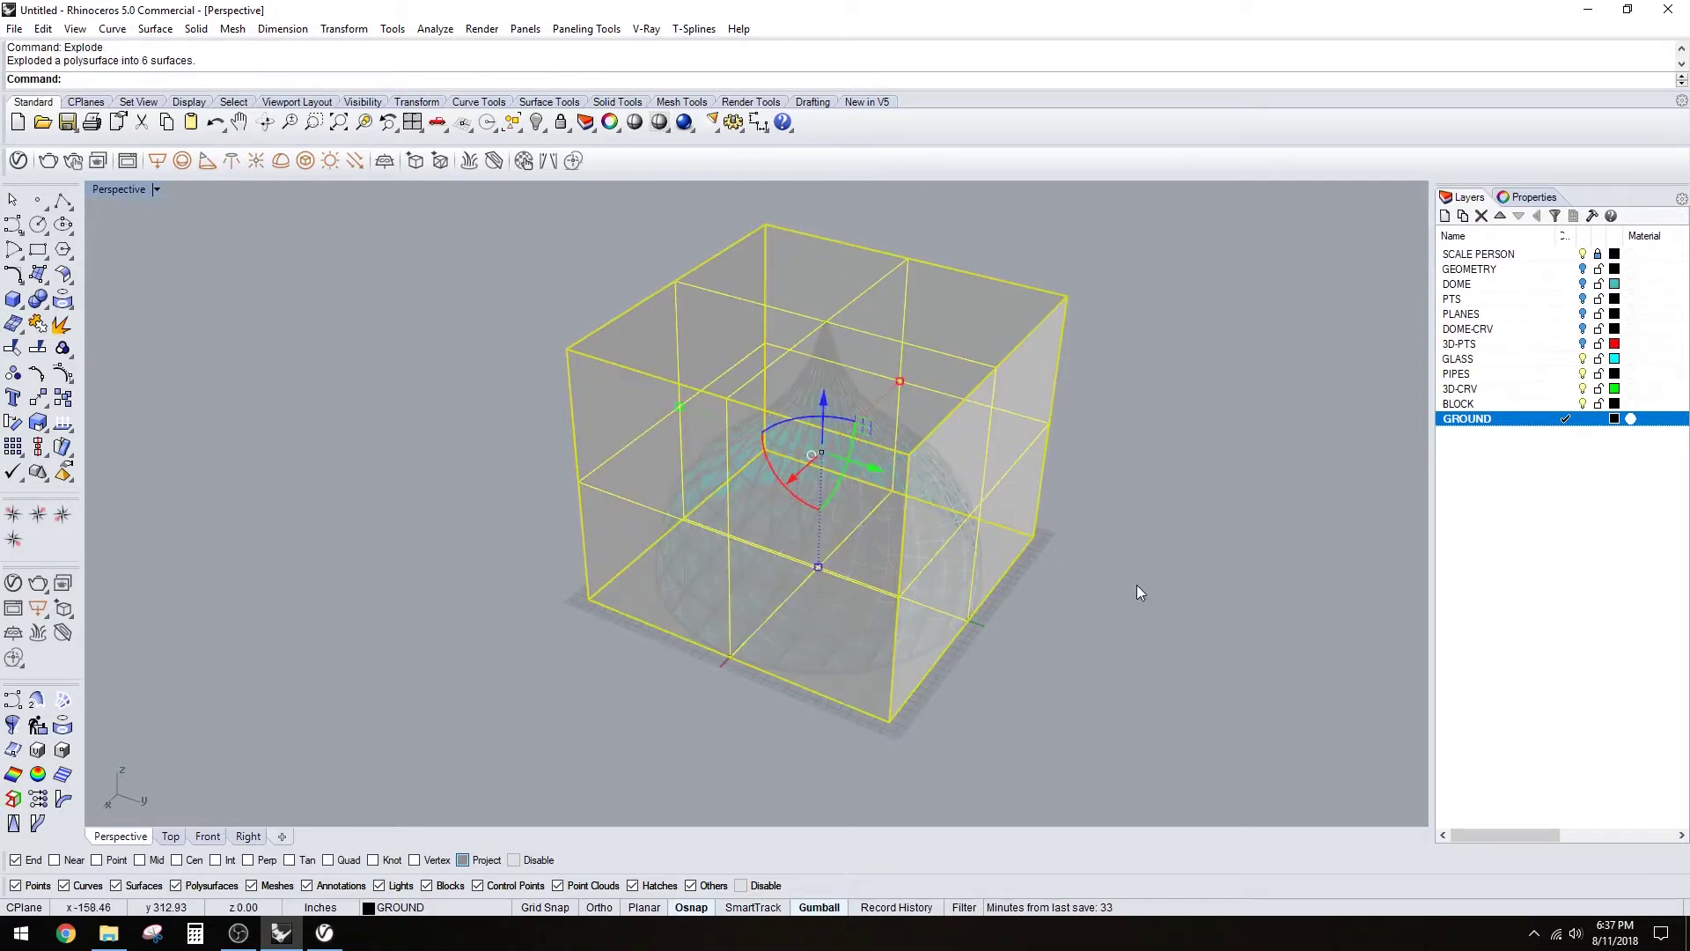
pyautogui.moveTo(1138, 584); pyautogui.dragTo(1095, 350, button='right')
pyautogui.keyDown('ctrl'); pyautogui.click(998, 630); pyautogui.keyUp('ctrl')
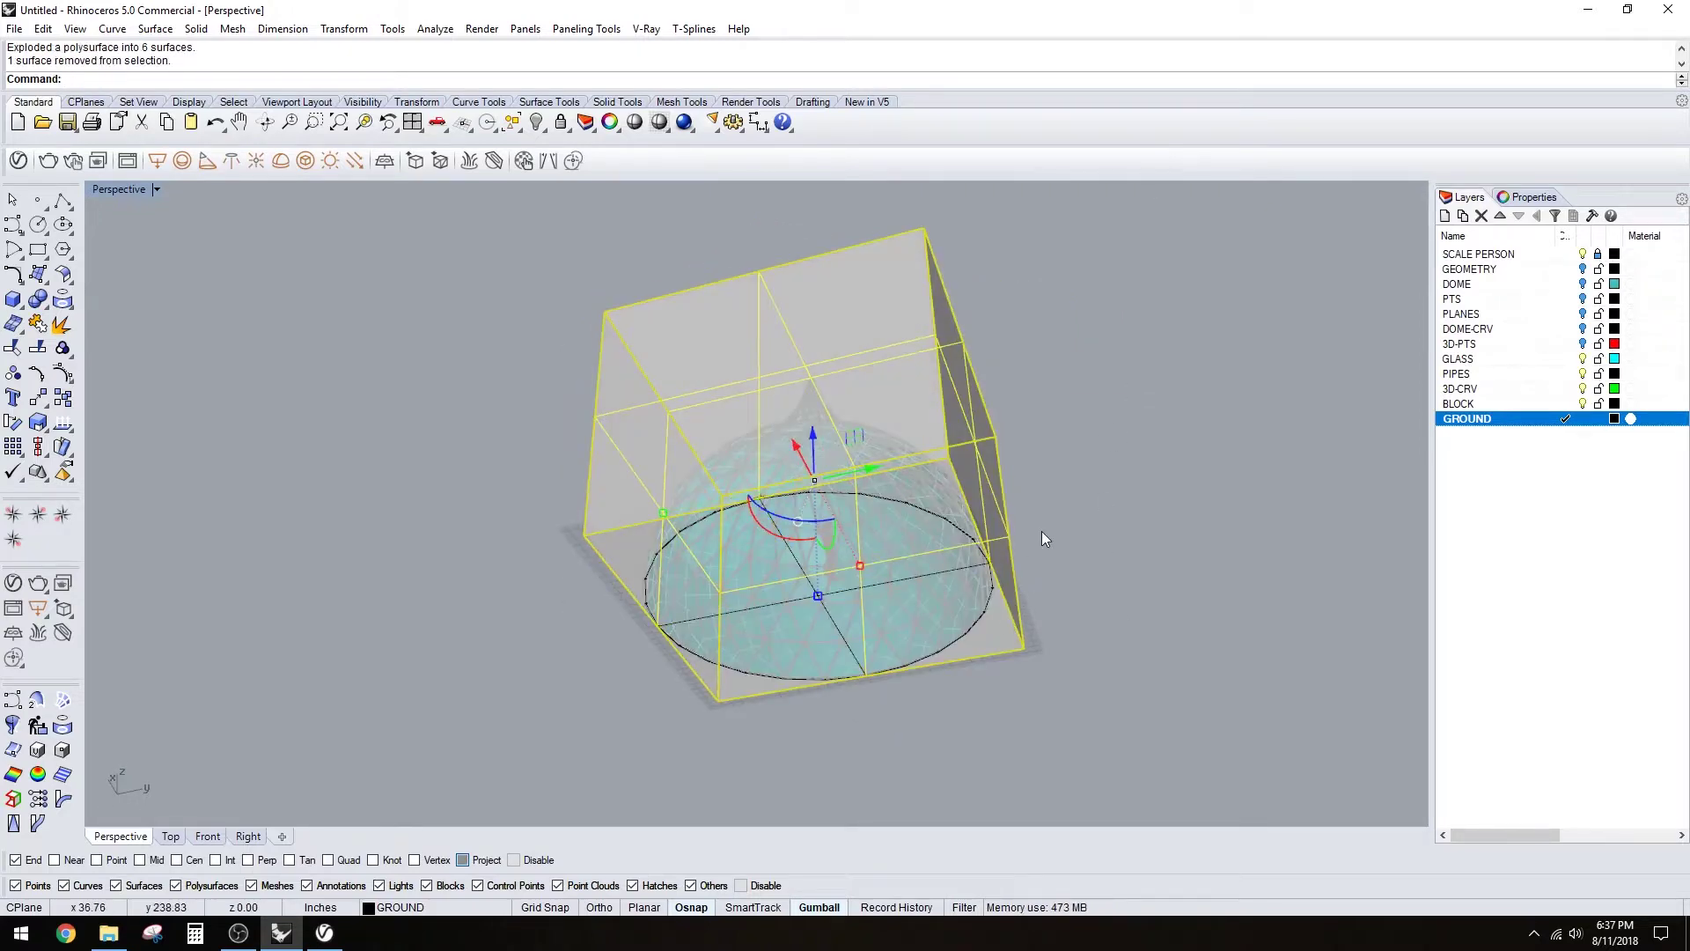
pyautogui.press('Delete')
# - Scale the remaining bottom surface up uniformly so it forms a ground plane extending far beyond the dome
pyautogui.moveTo(1014, 565); pyautogui.dragTo(993, 651, button='right')
pyautogui.click(1012, 537)
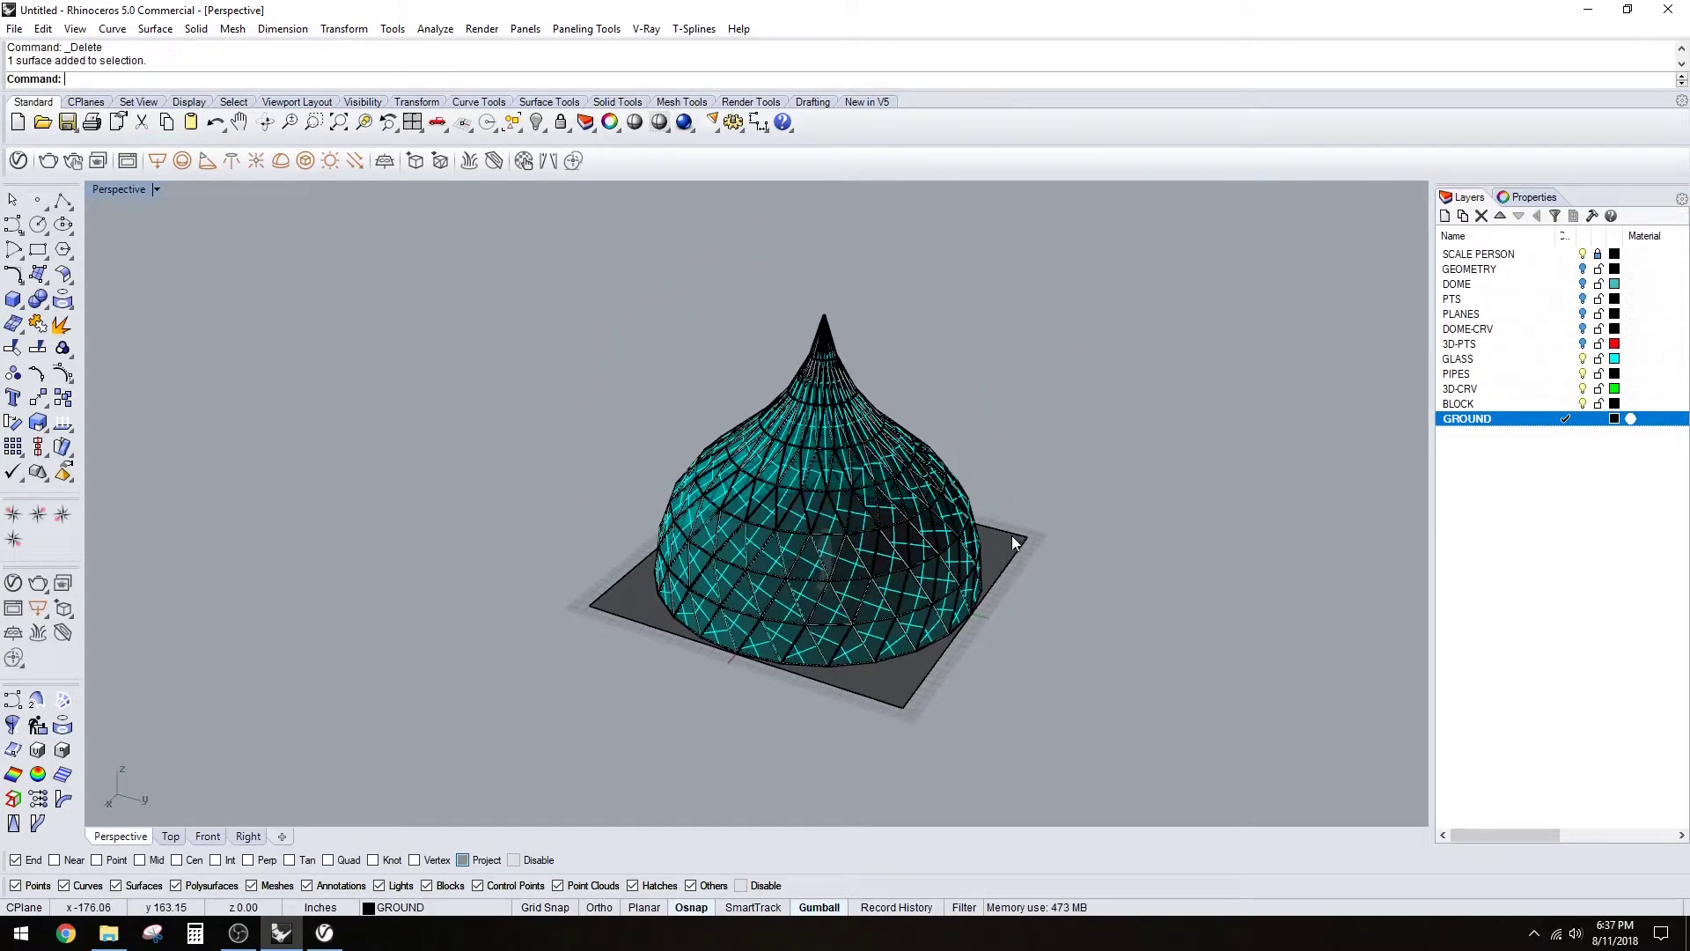
pyautogui.scroll(-5, 825, 570)
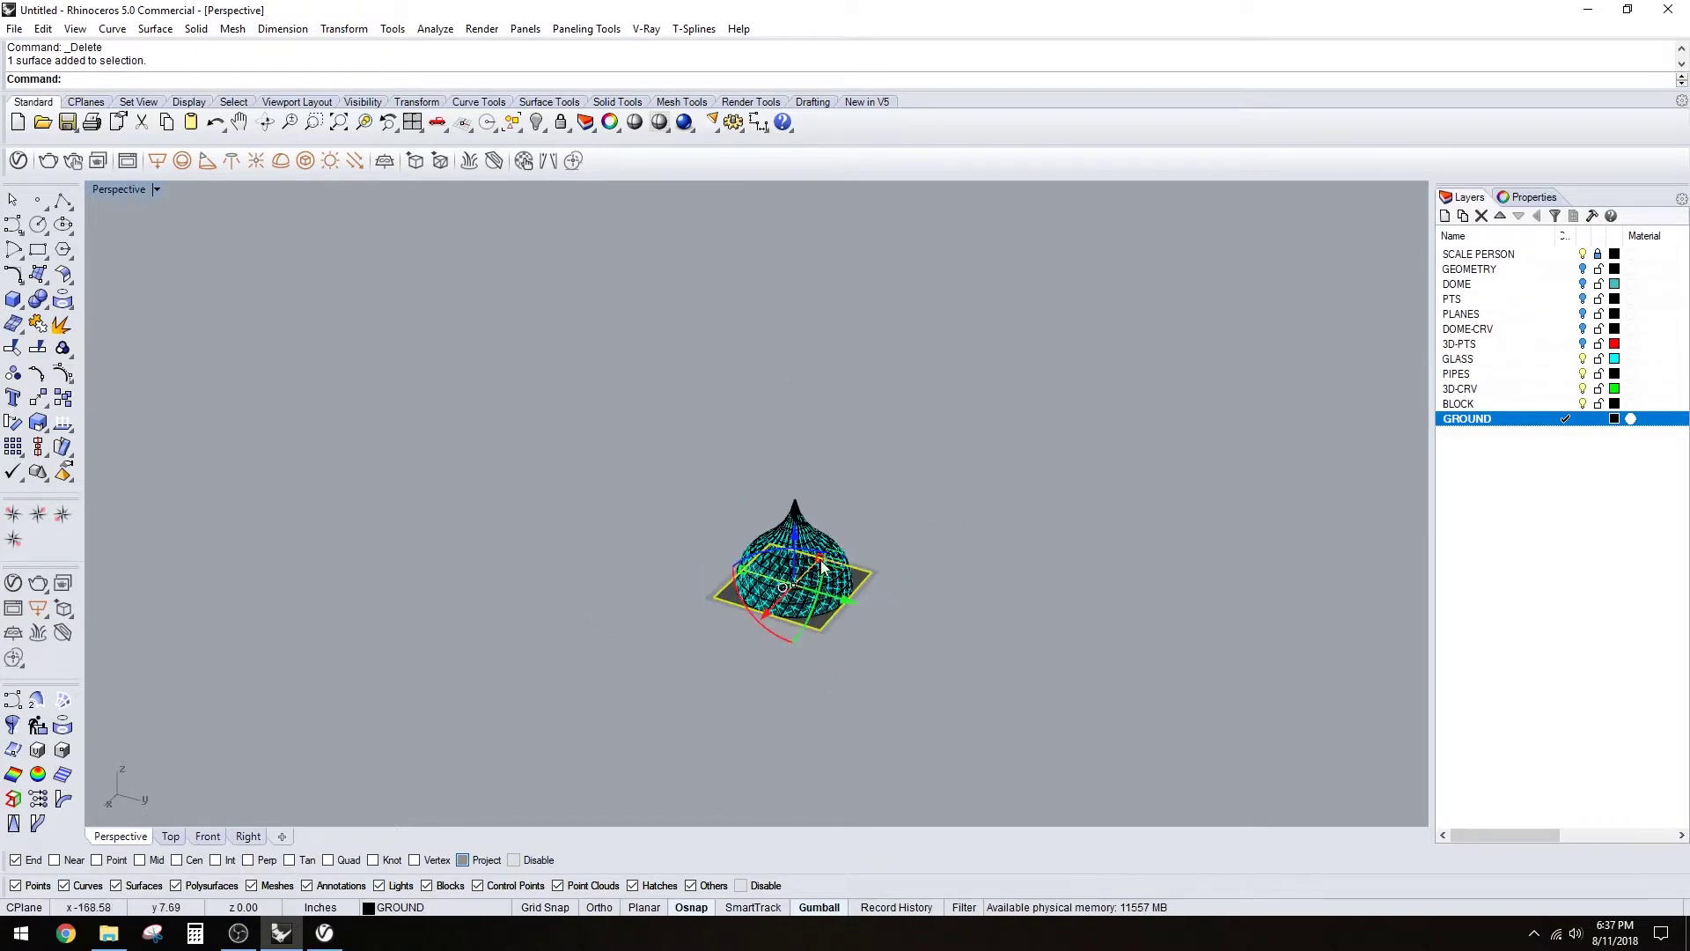
pyautogui.keyDown('shift'); pyautogui.moveTo(821, 566); pyautogui.dragTo(910, 302); pyautogui.keyUp('shift')
# - Zoom the Perspective view to the selected dome and frame it from a low viewpoint above the ground plane
pyautogui.moveTo(553, 321); pyautogui.dragTo(996, 652)
pyautogui.write('zs')
pyautogui.press('Return')
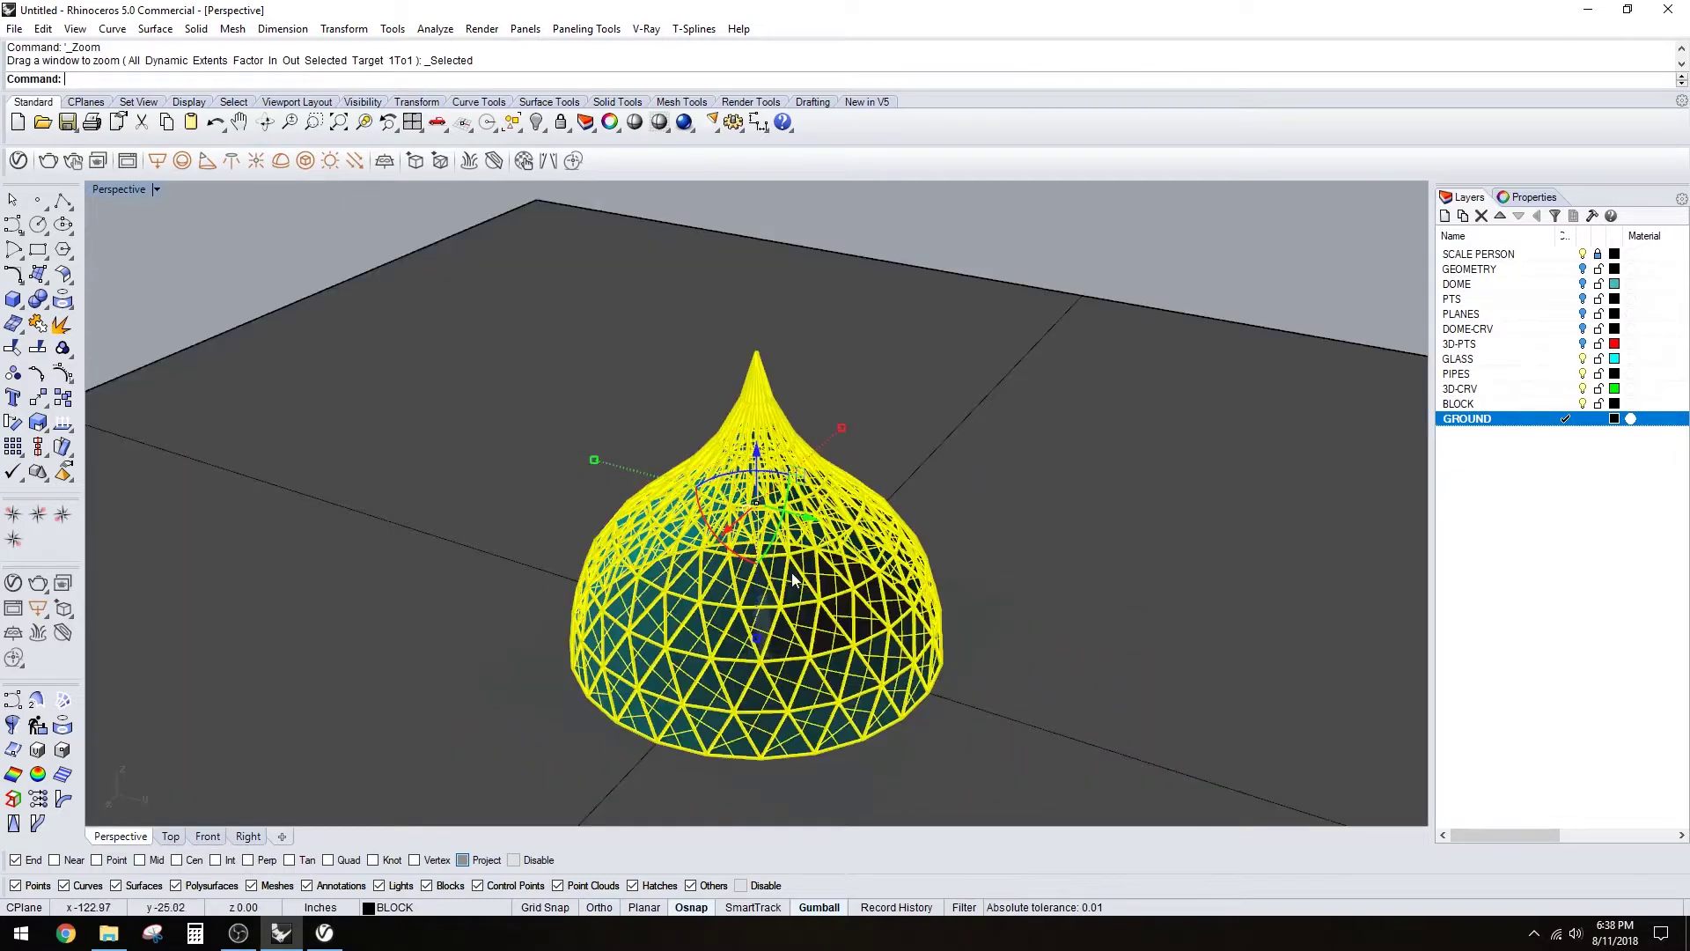
pyautogui.press('Escape')
pyautogui.moveTo(792, 579); pyautogui.dragTo(828, 500, button='right')
pyautogui.scroll(4, 759, 628)
pyautogui.moveTo(770, 579); pyautogui.dragTo(797, 609, button='right')
# - Assign the V-Ray material Glass_Coated_Blue to the GLASS layer
pyautogui.click(1598, 483)
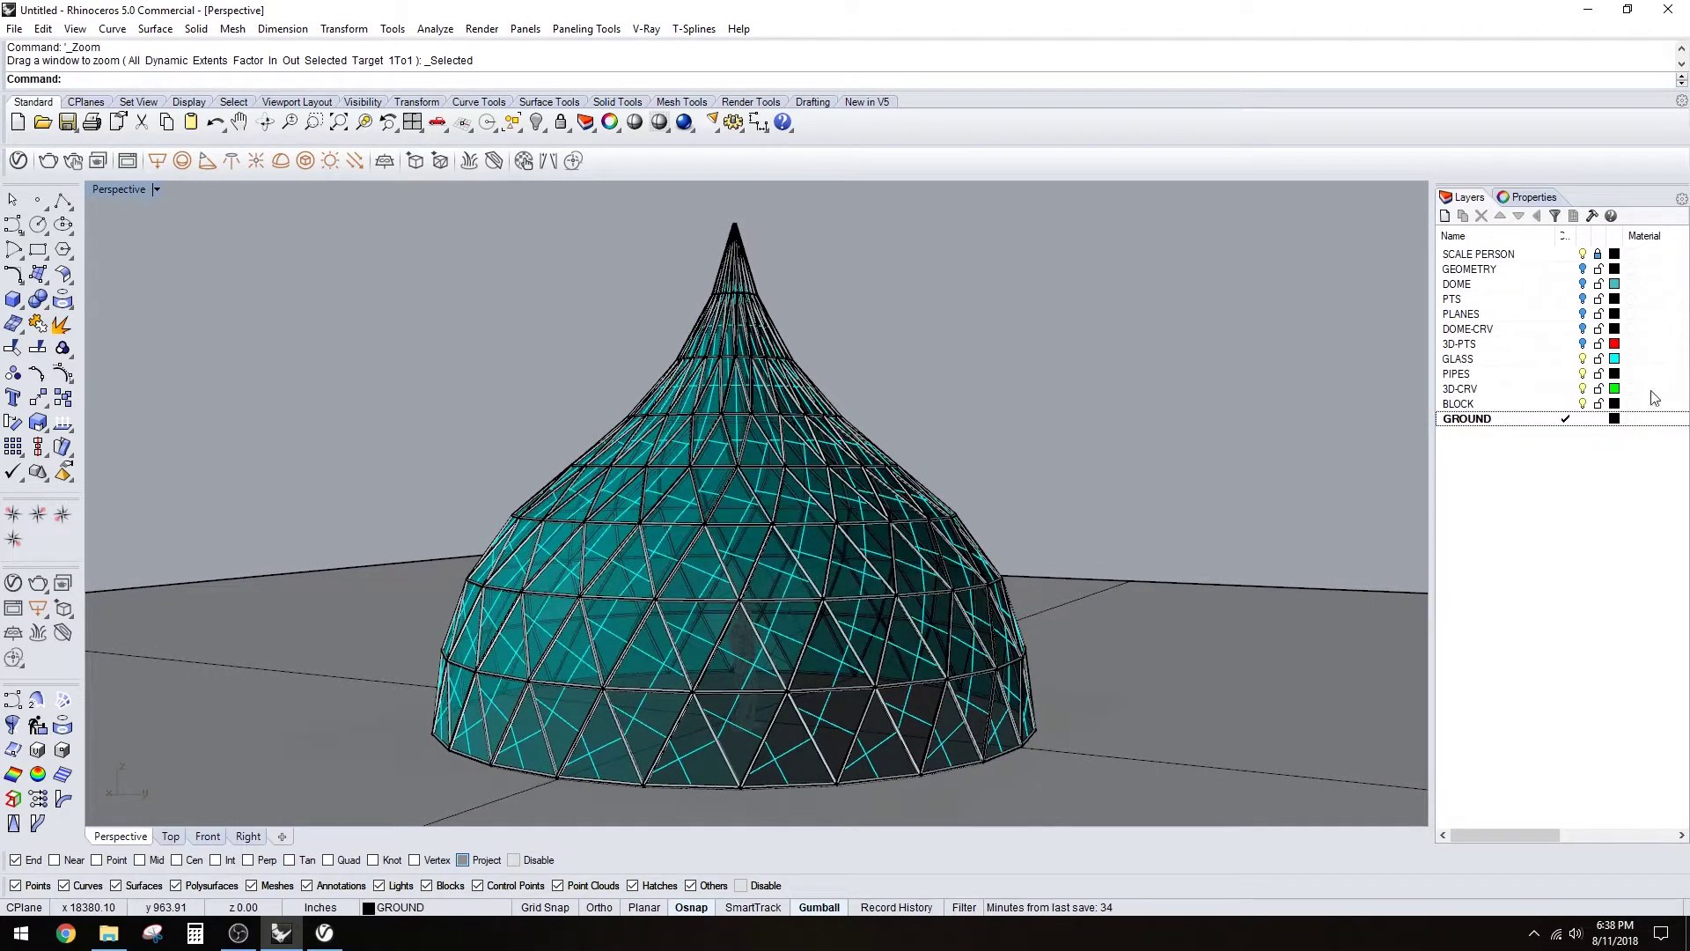
pyautogui.click(1635, 360)
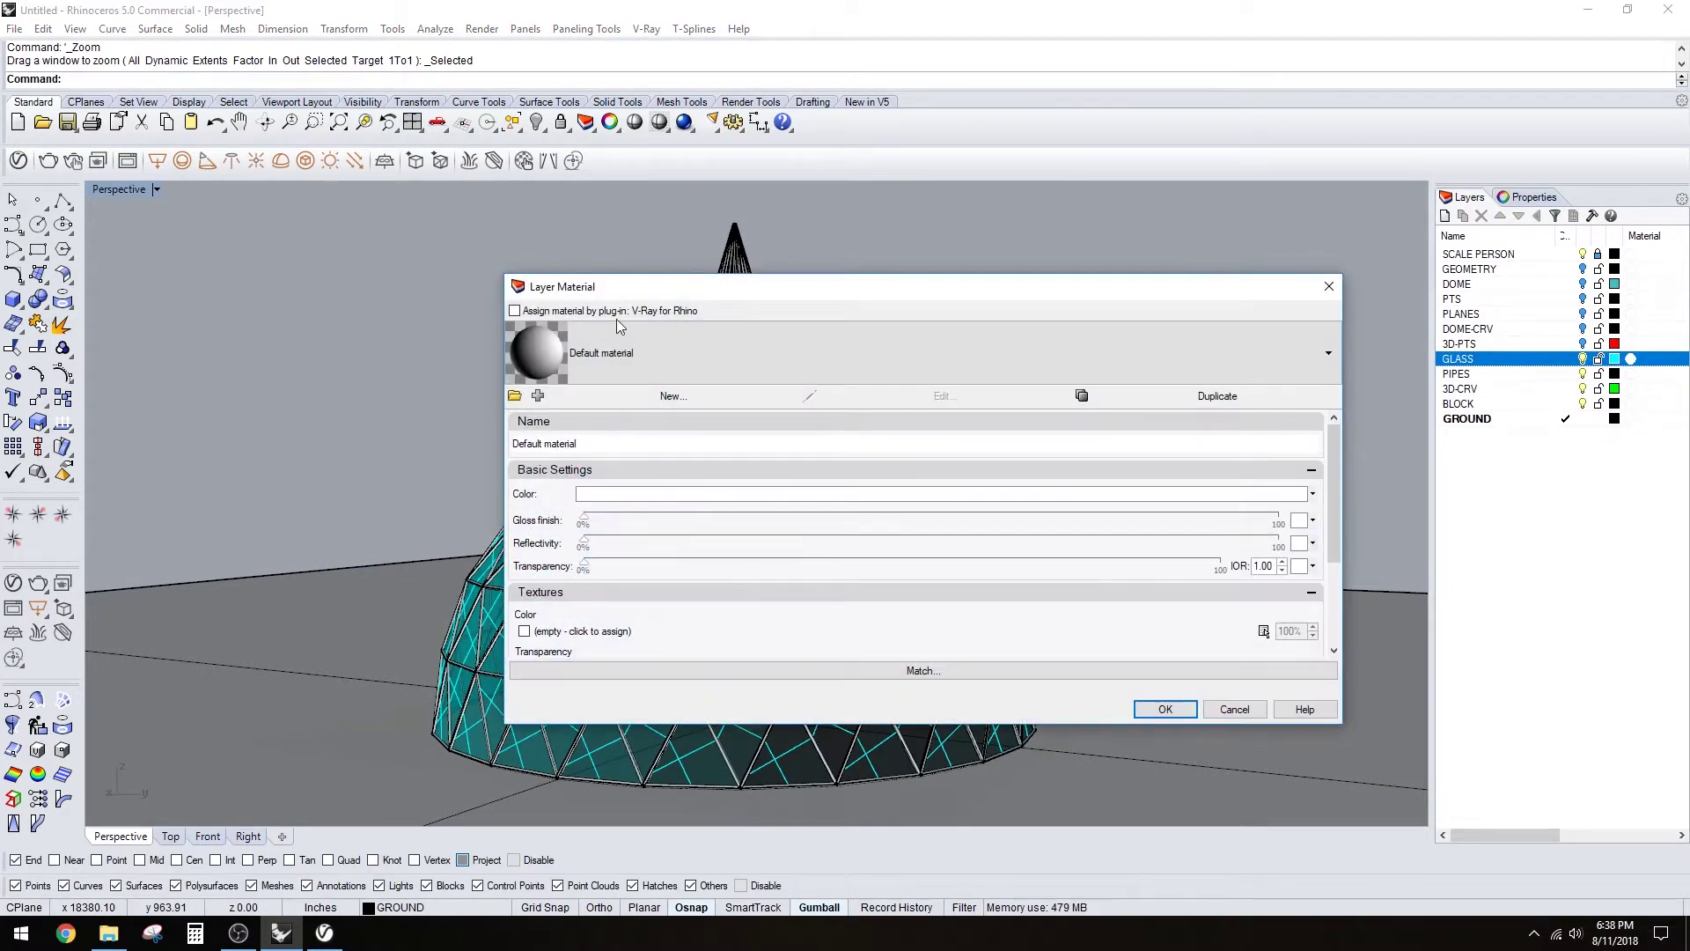
pyautogui.click(626, 313)
pyautogui.click(739, 366)
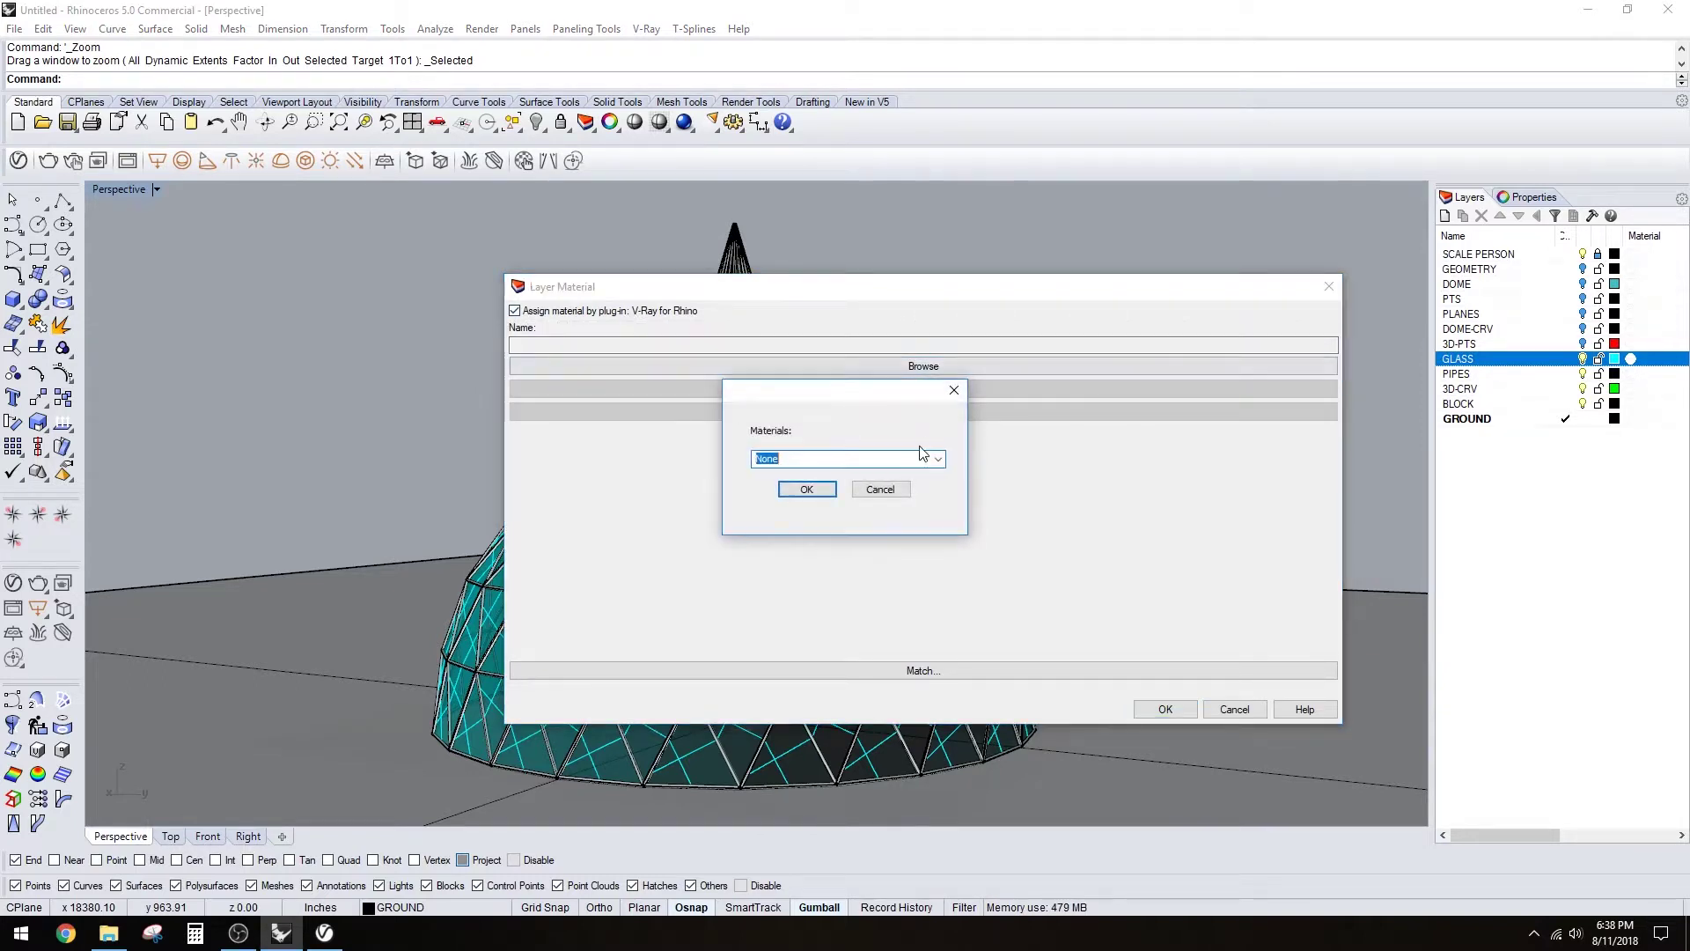
pyautogui.click(937, 458)
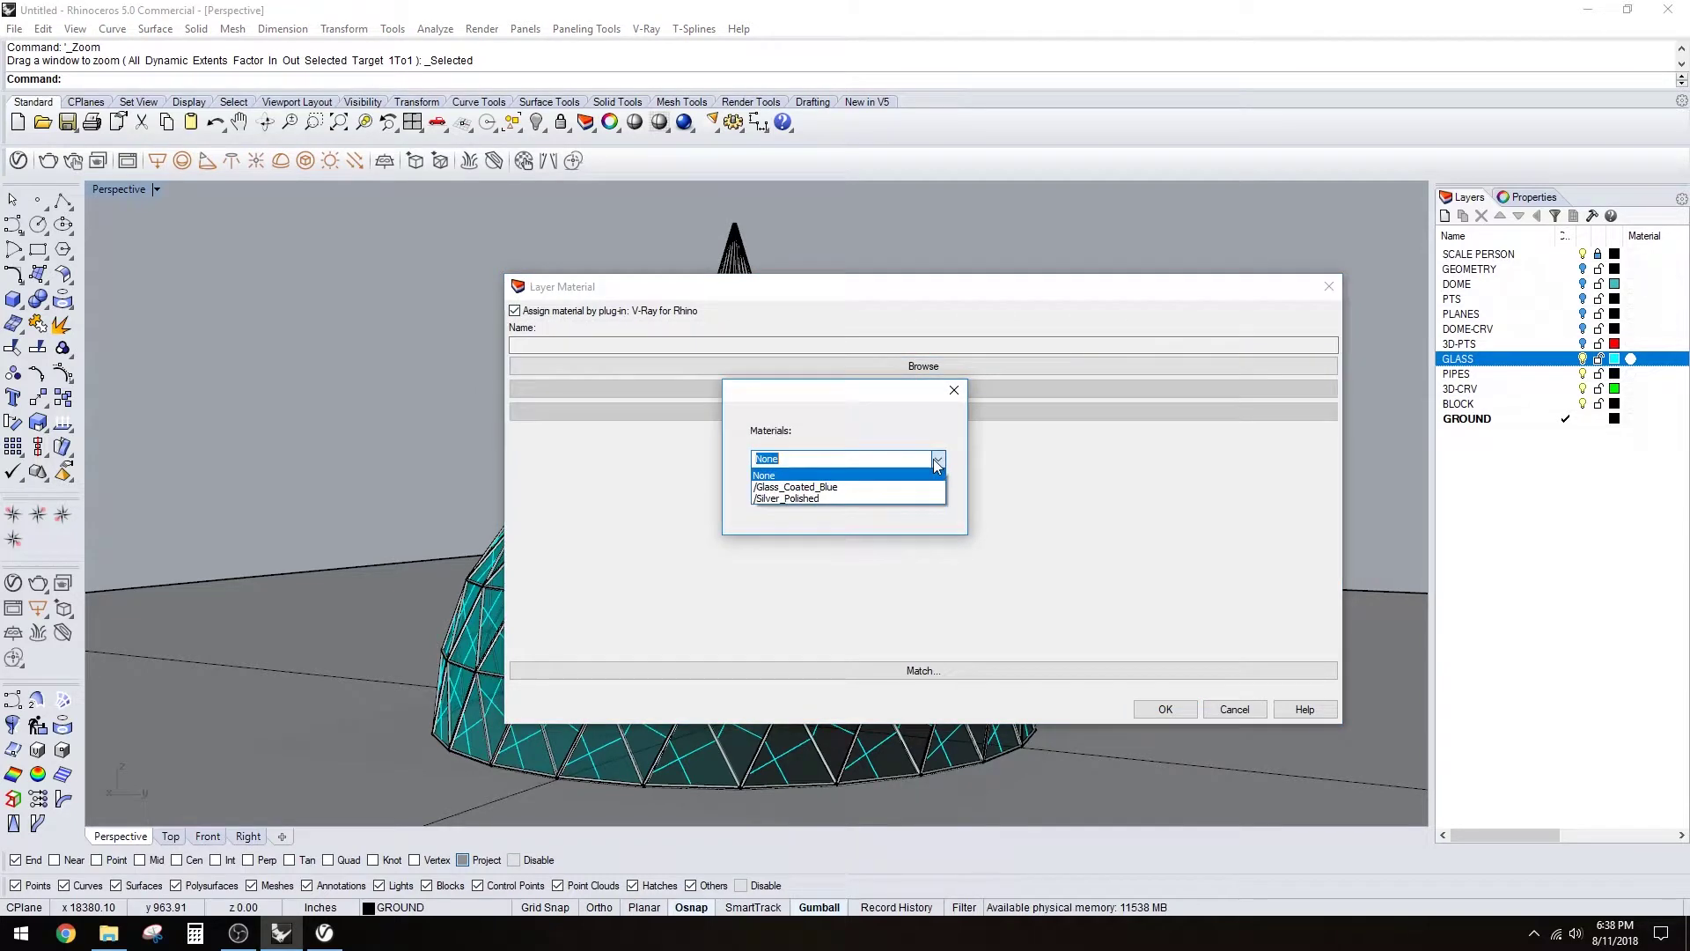
pyautogui.click(796, 487)
pyautogui.click(799, 483)
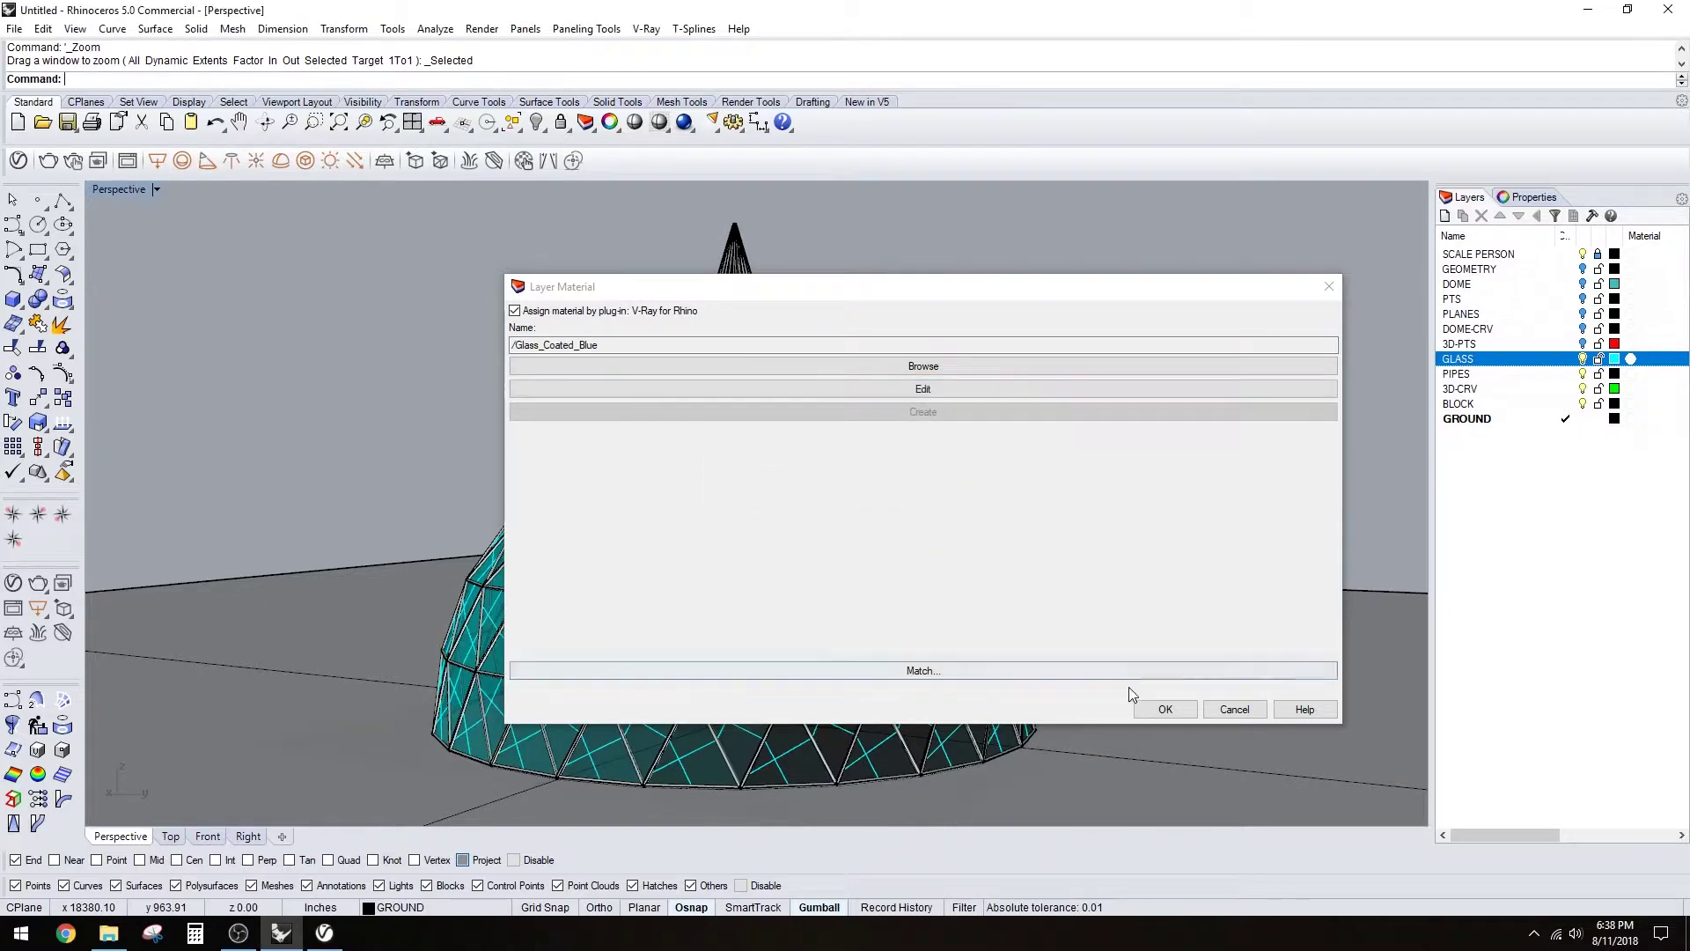
pyautogui.click(1164, 708)
# - Assign the V-Ray material Silver_Polished to the PIPES layer
pyautogui.press('Down')
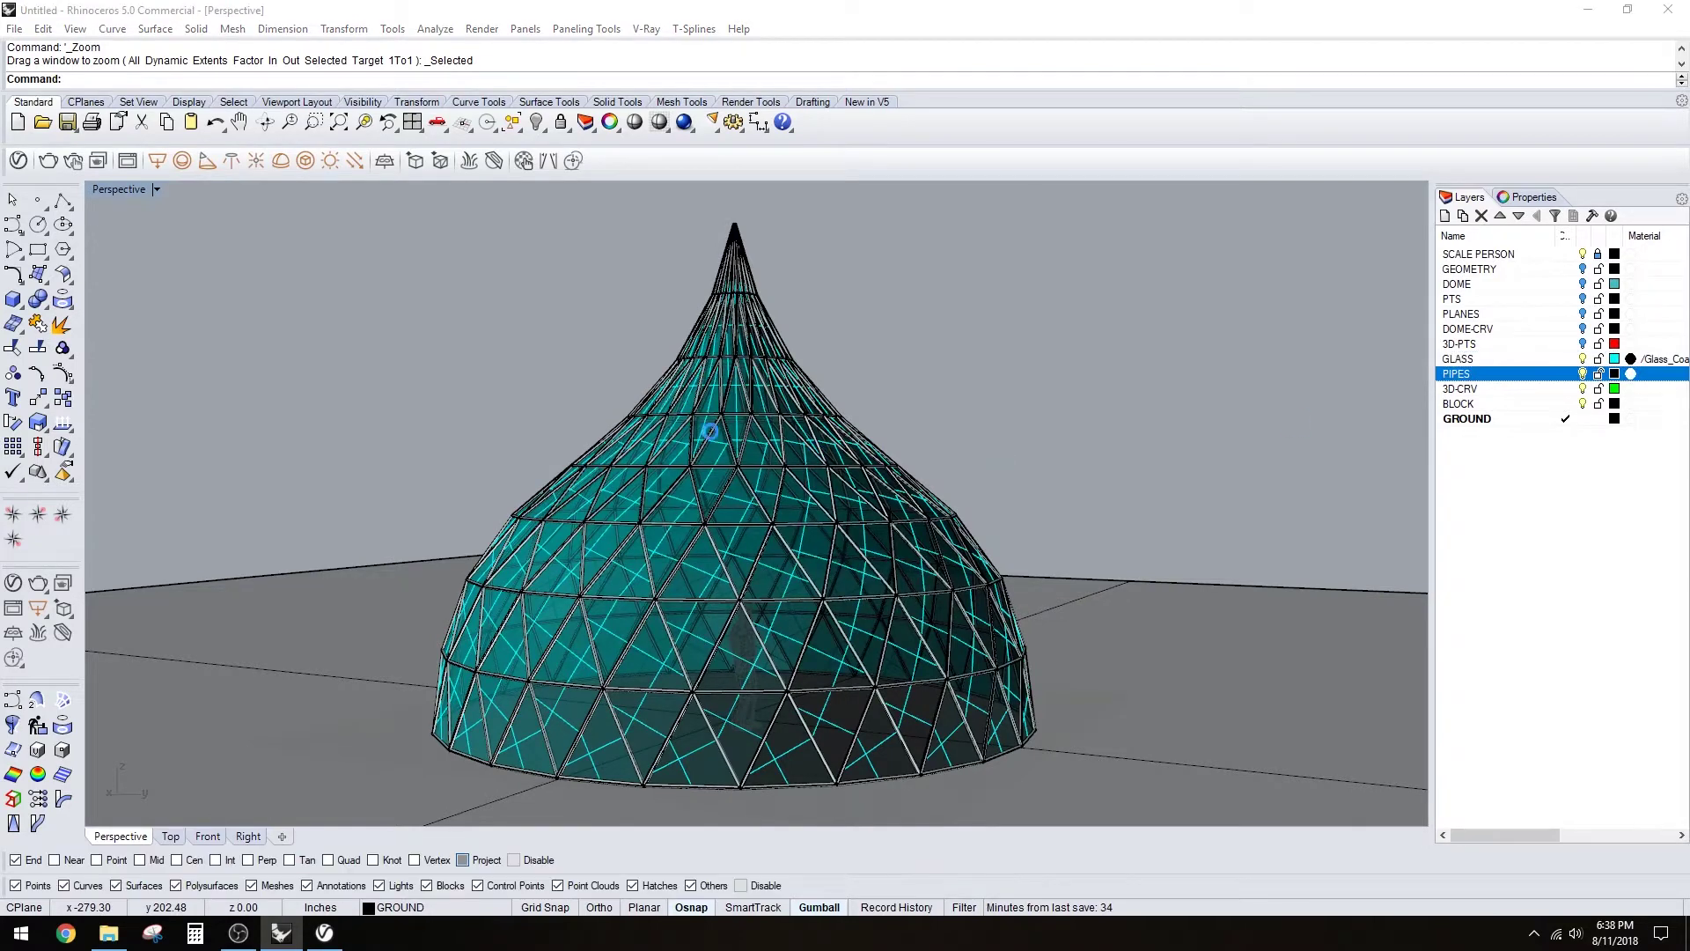
pyautogui.click(578, 319)
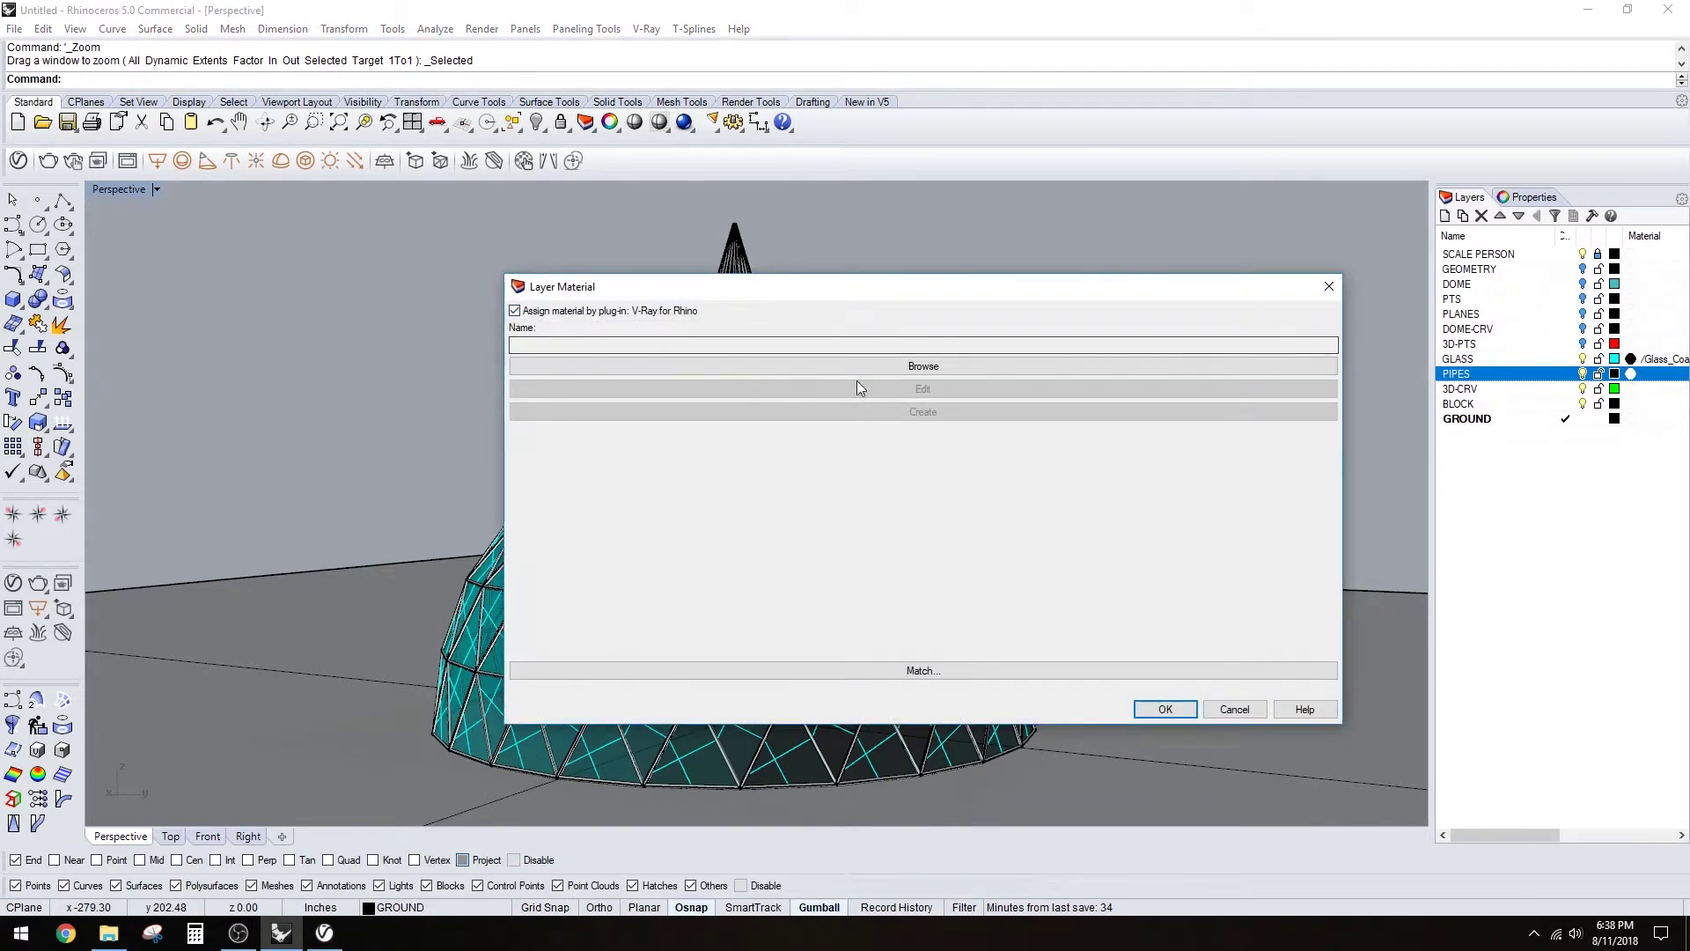
pyautogui.click(872, 366)
pyautogui.click(939, 459)
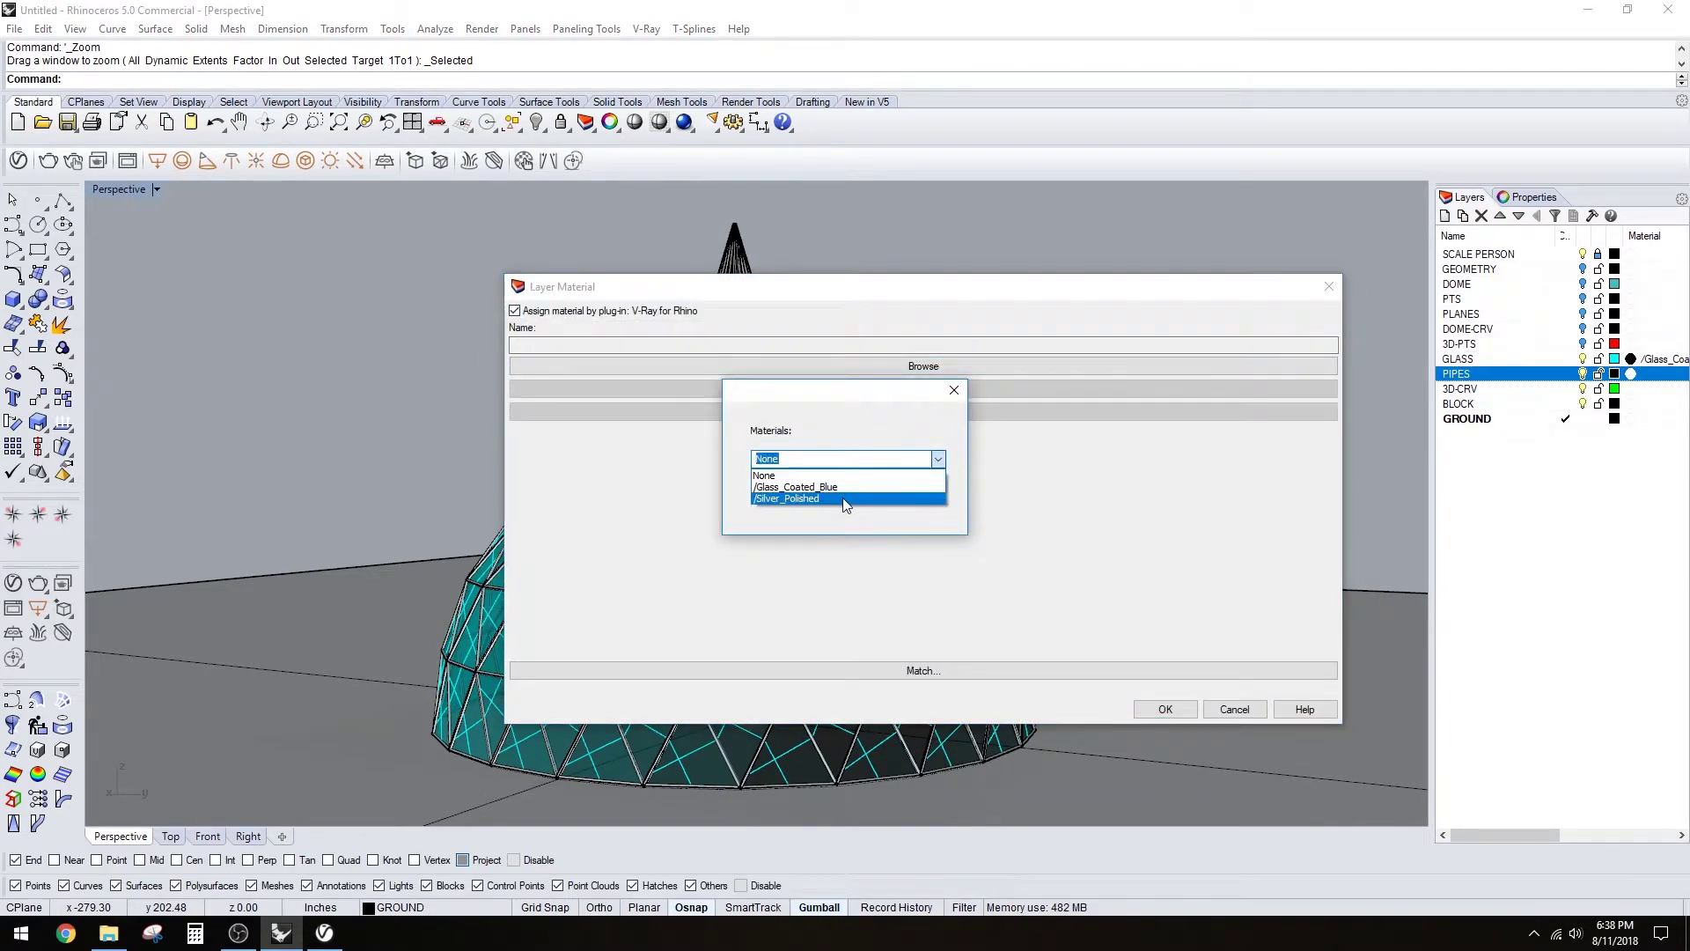
pyautogui.click(845, 498)
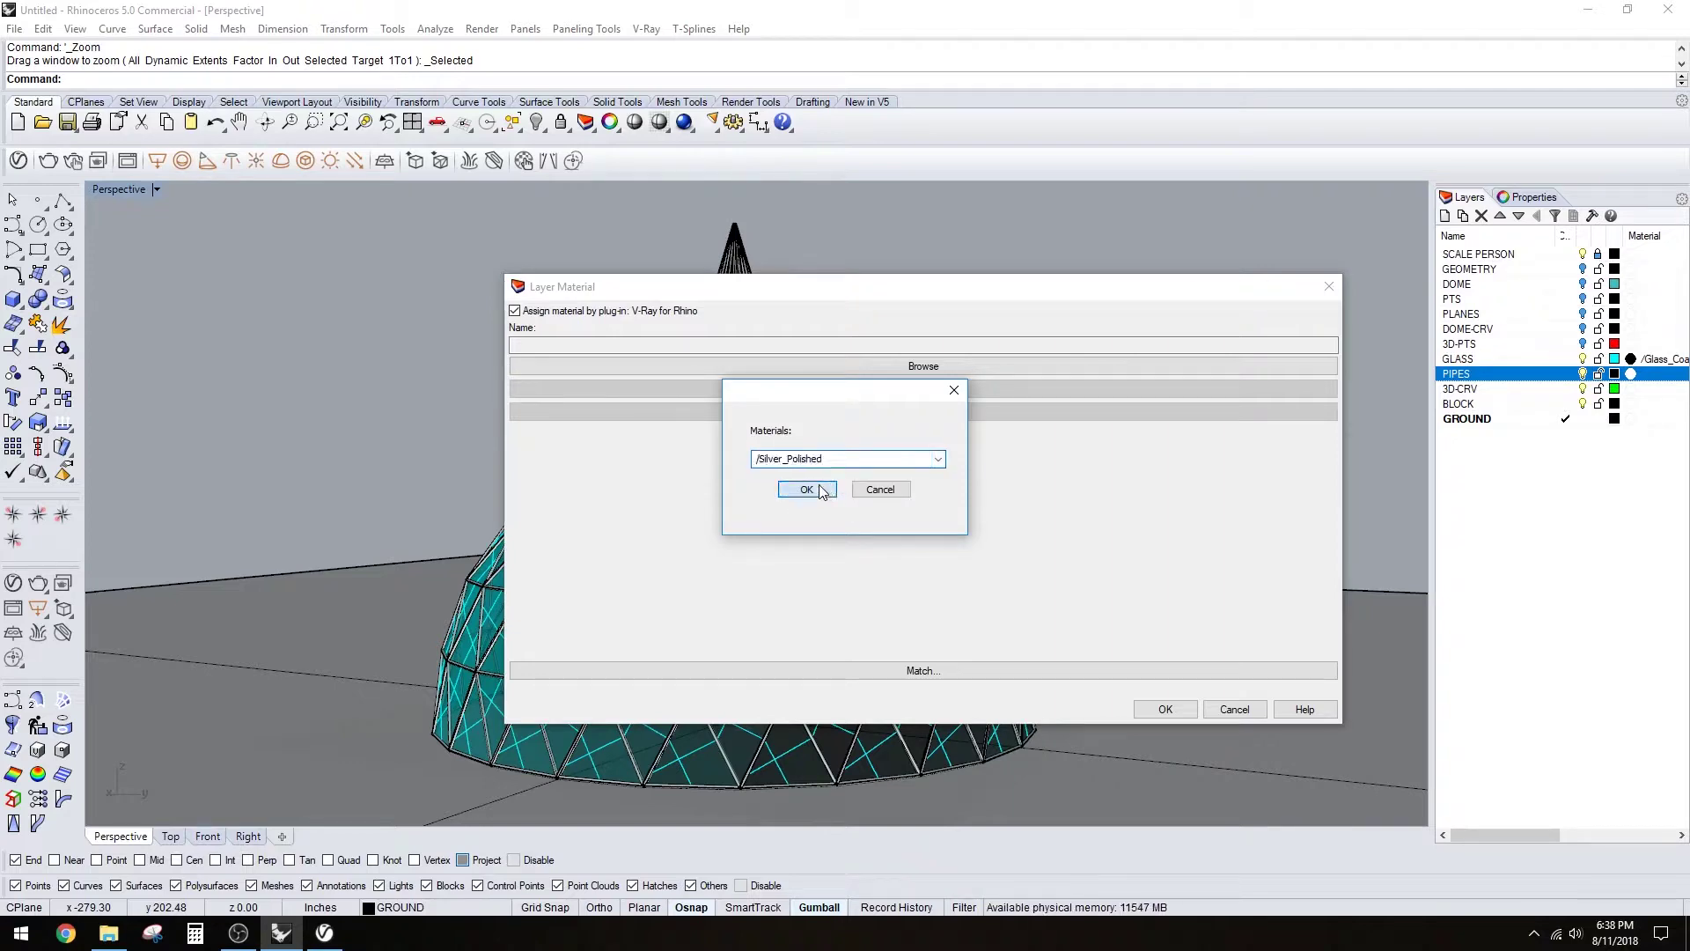
pyautogui.click(805, 488)
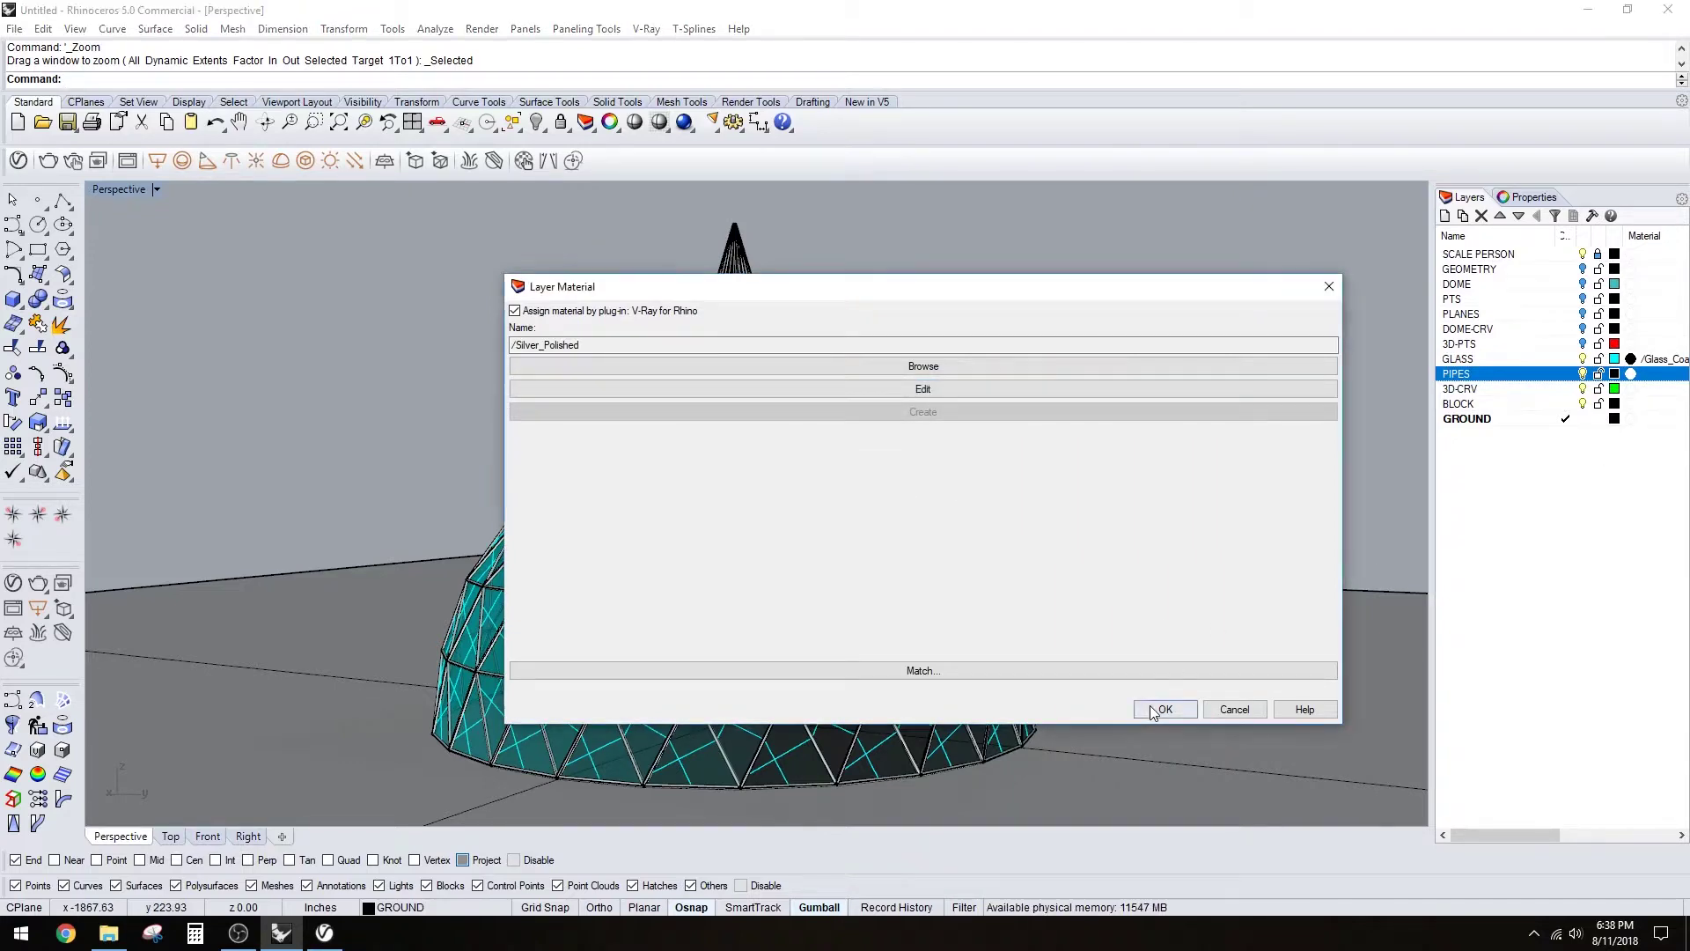
pyautogui.click(1165, 709)
# - Assign the V-Ray material Silver_Polished to the GROUND layer
pyautogui.click(1643, 421)
pyautogui.click(1640, 422)
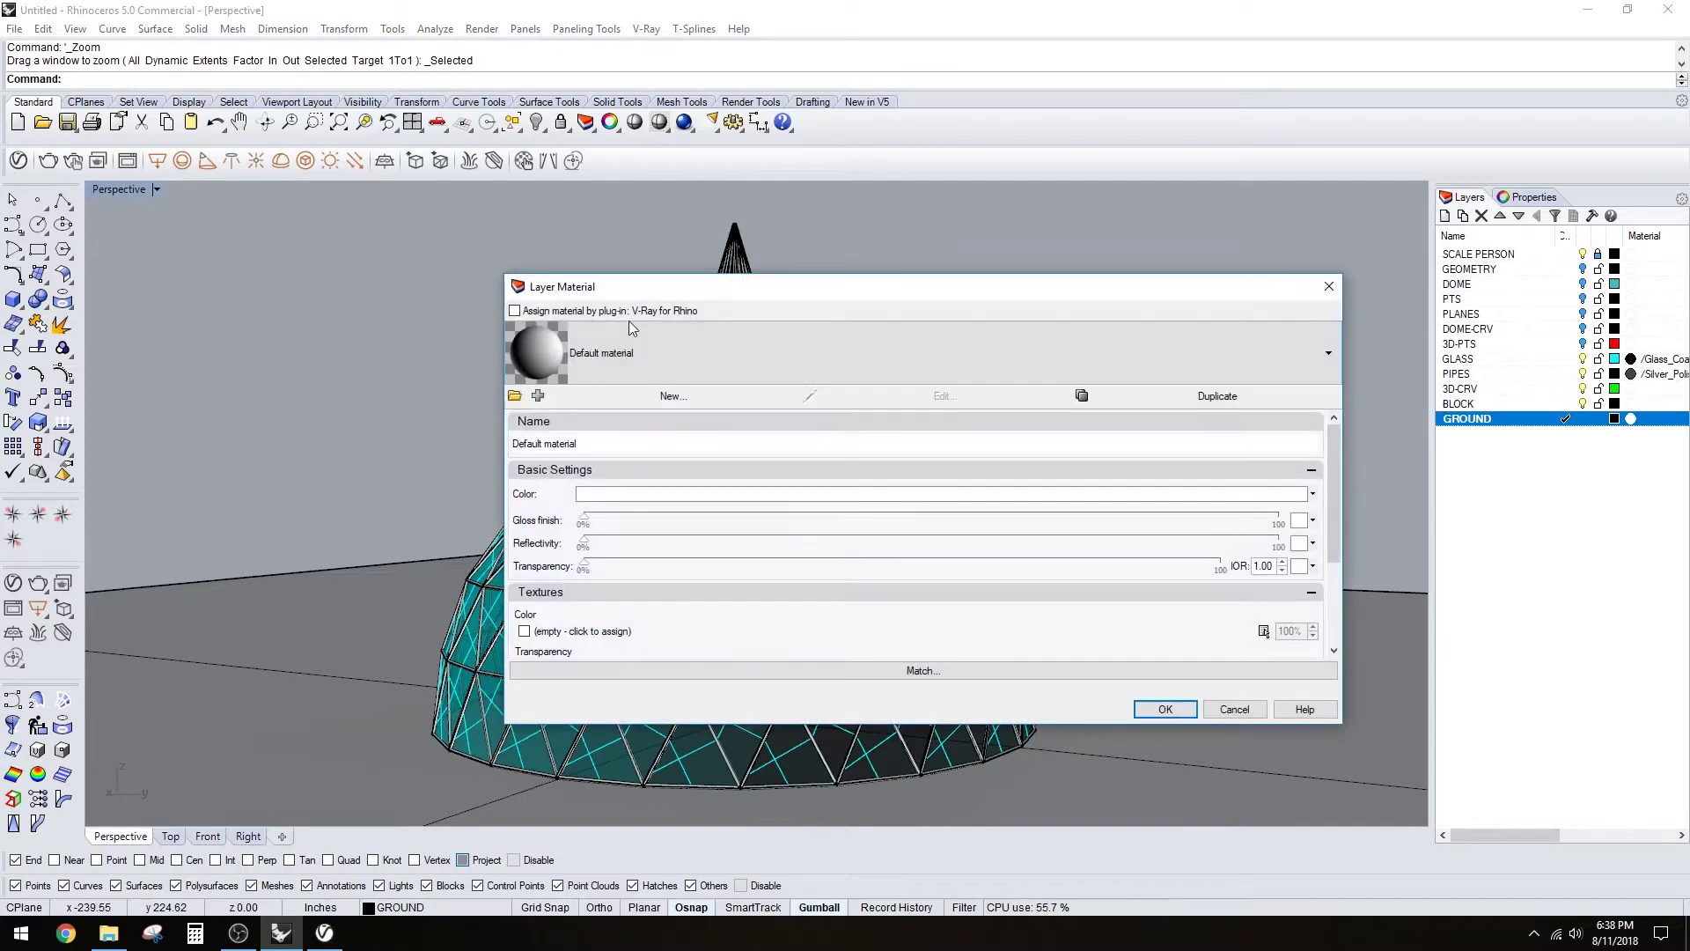
pyautogui.click(633, 314)
pyautogui.click(762, 364)
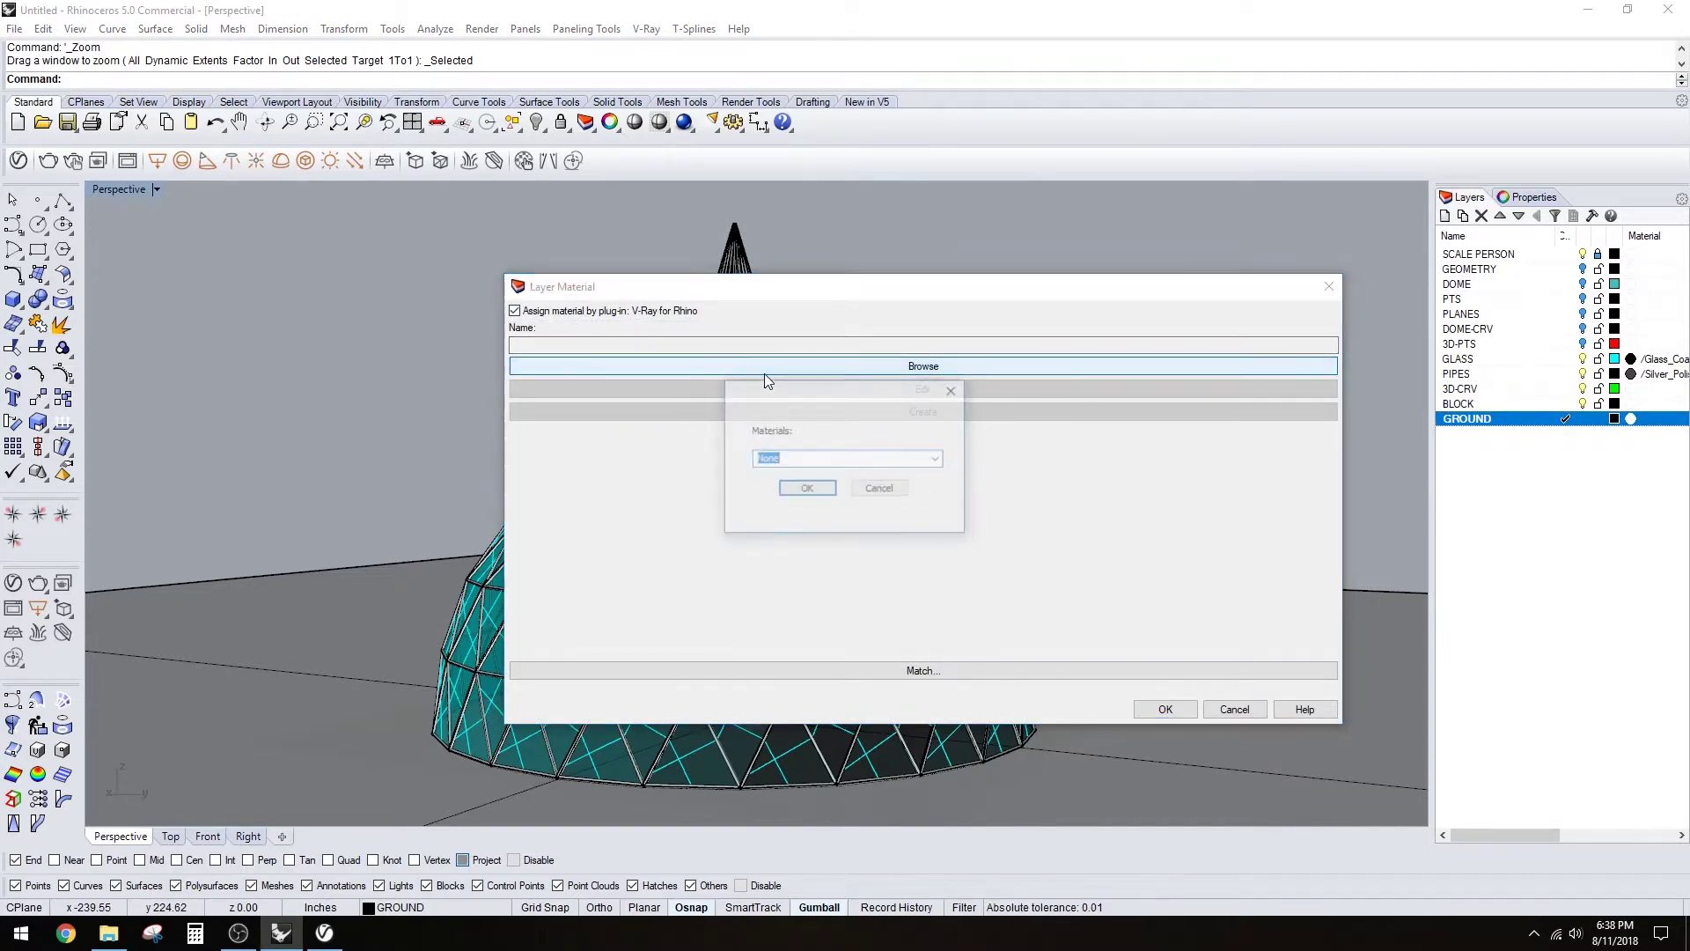
pyautogui.click(938, 460)
pyautogui.click(852, 498)
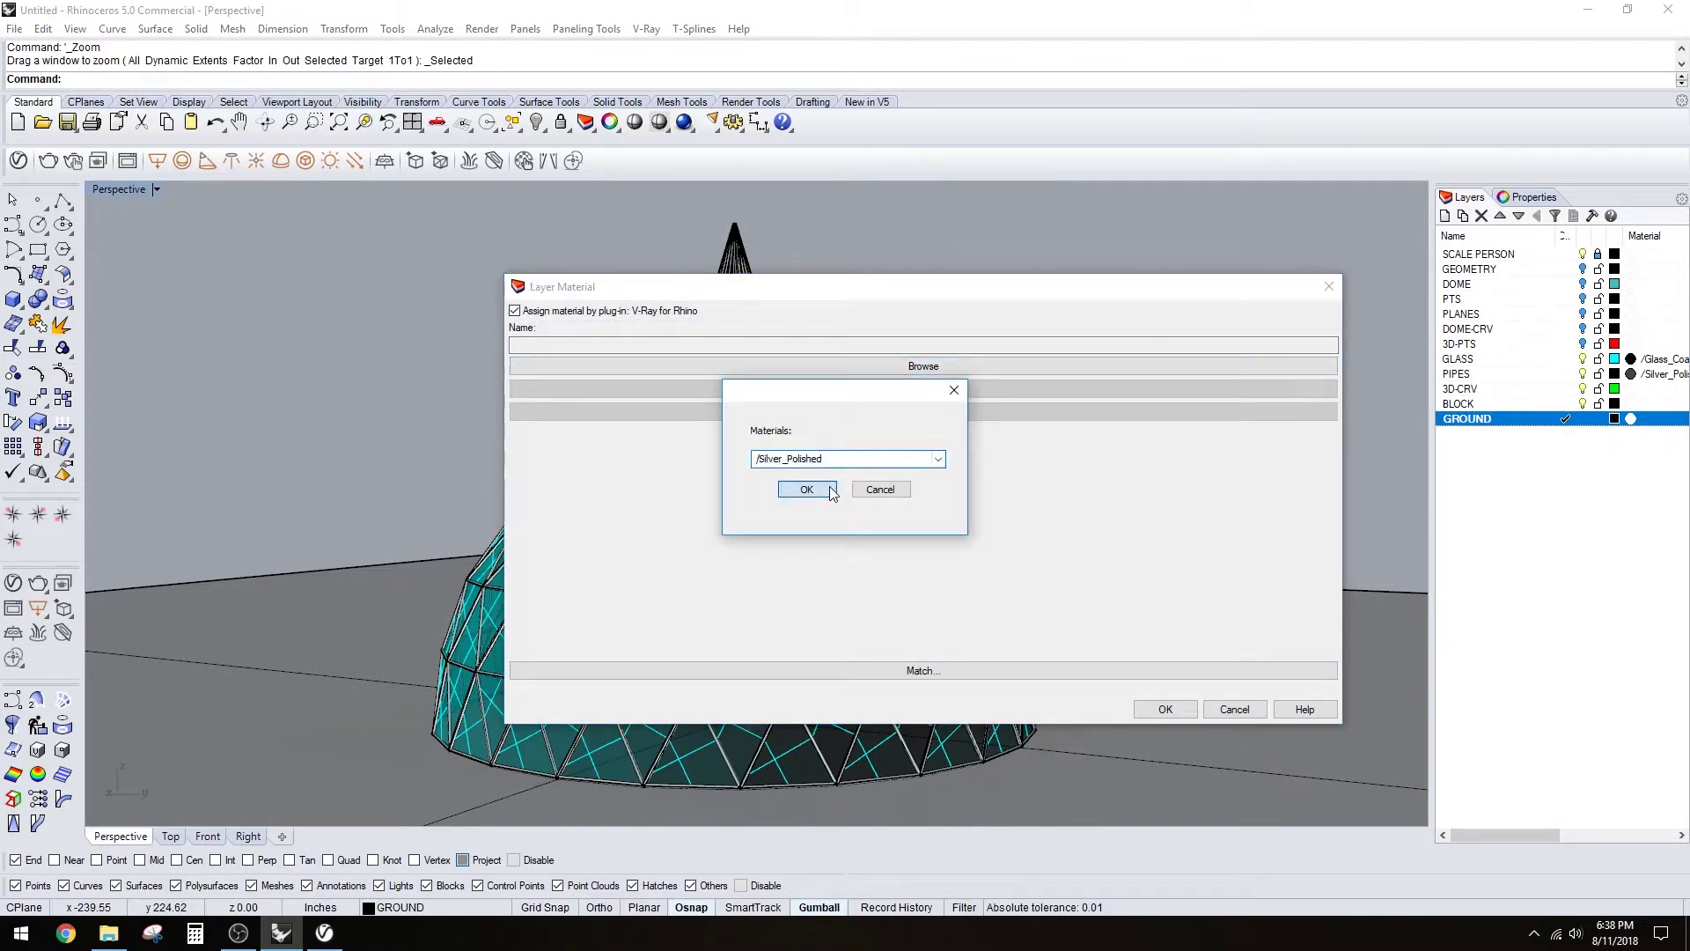
pyautogui.click(806, 489)
pyautogui.click(1165, 708)
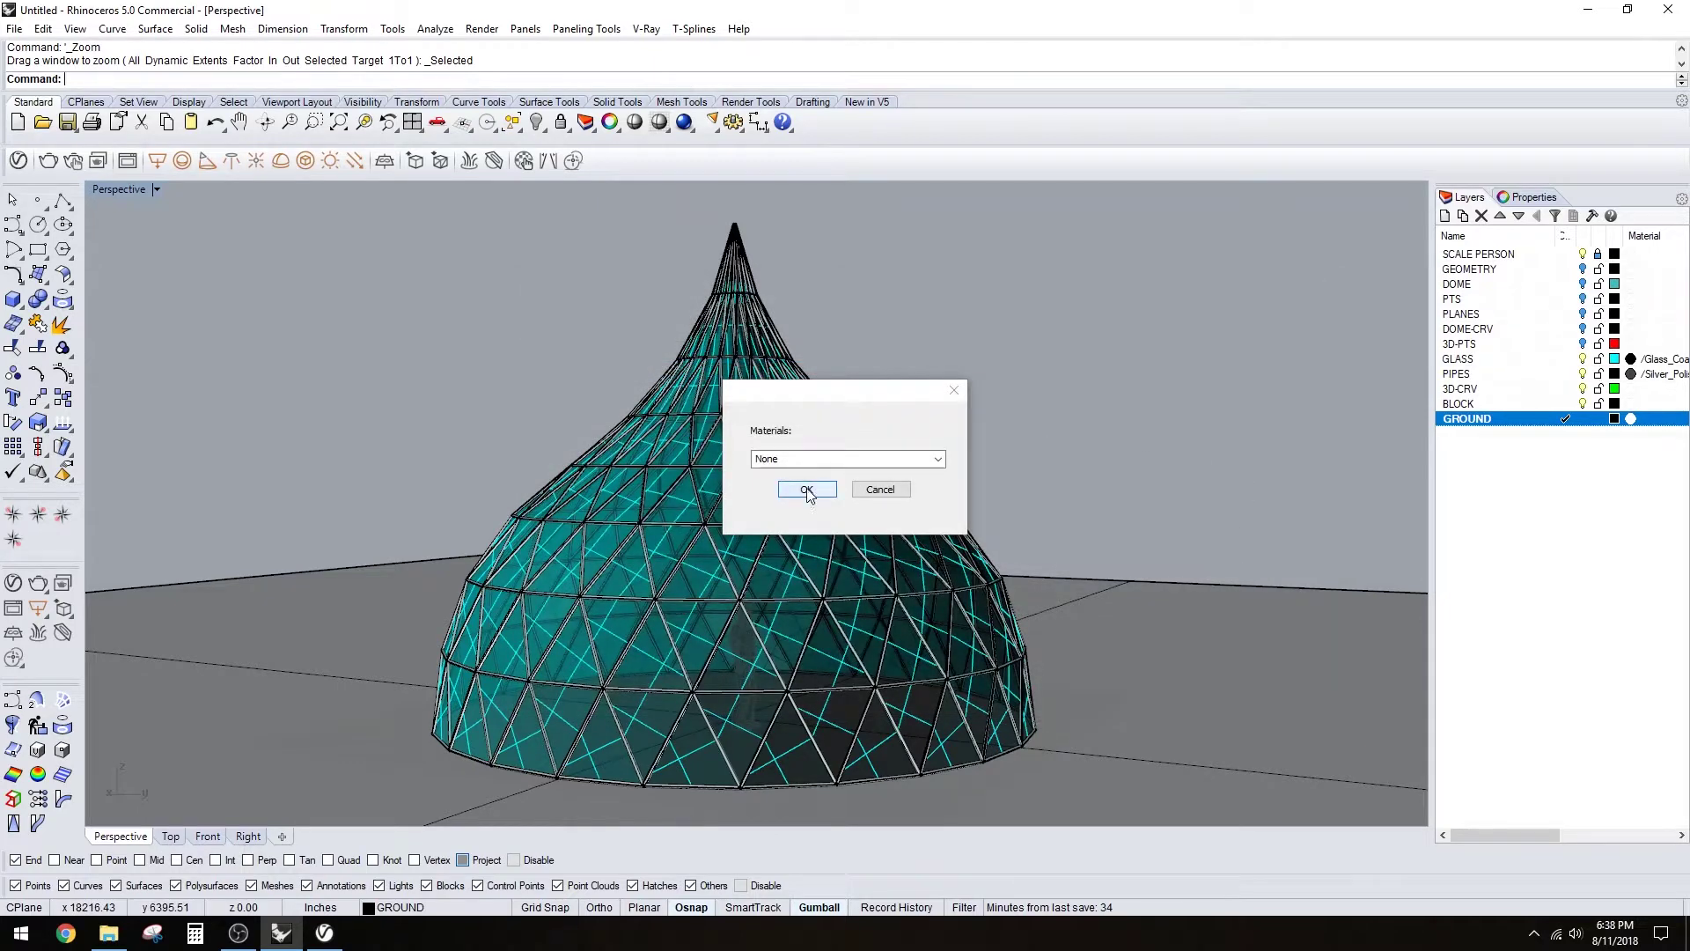
pyautogui.click(939, 459)
pyautogui.click(874, 498)
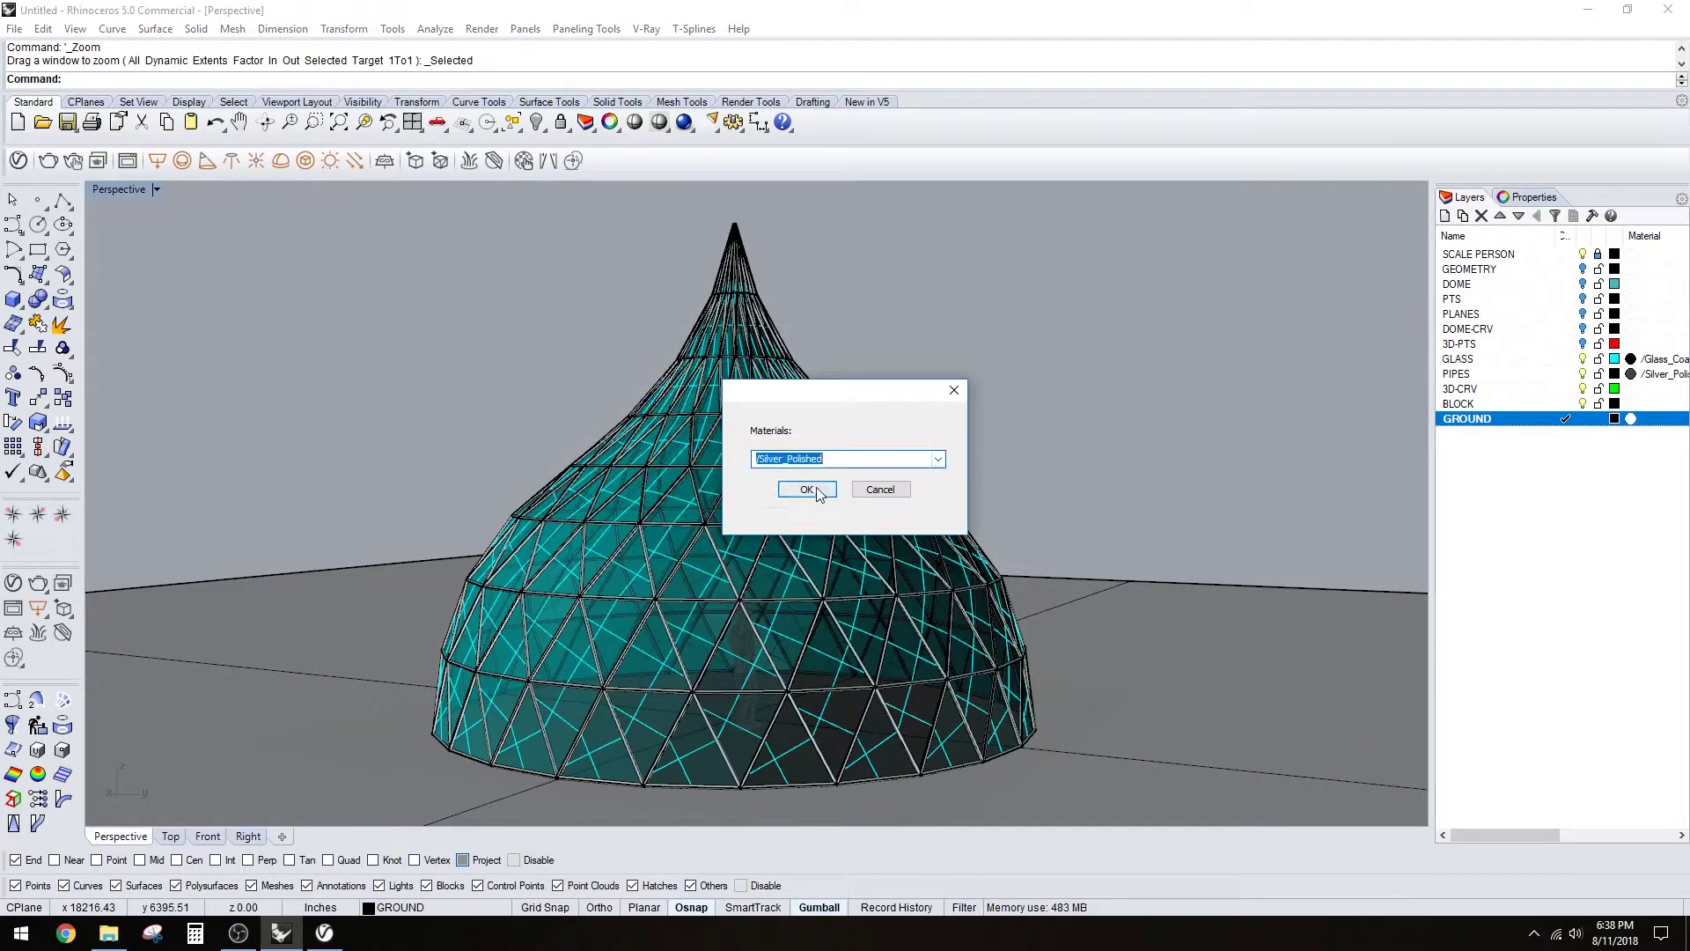
pyautogui.click(880, 490)
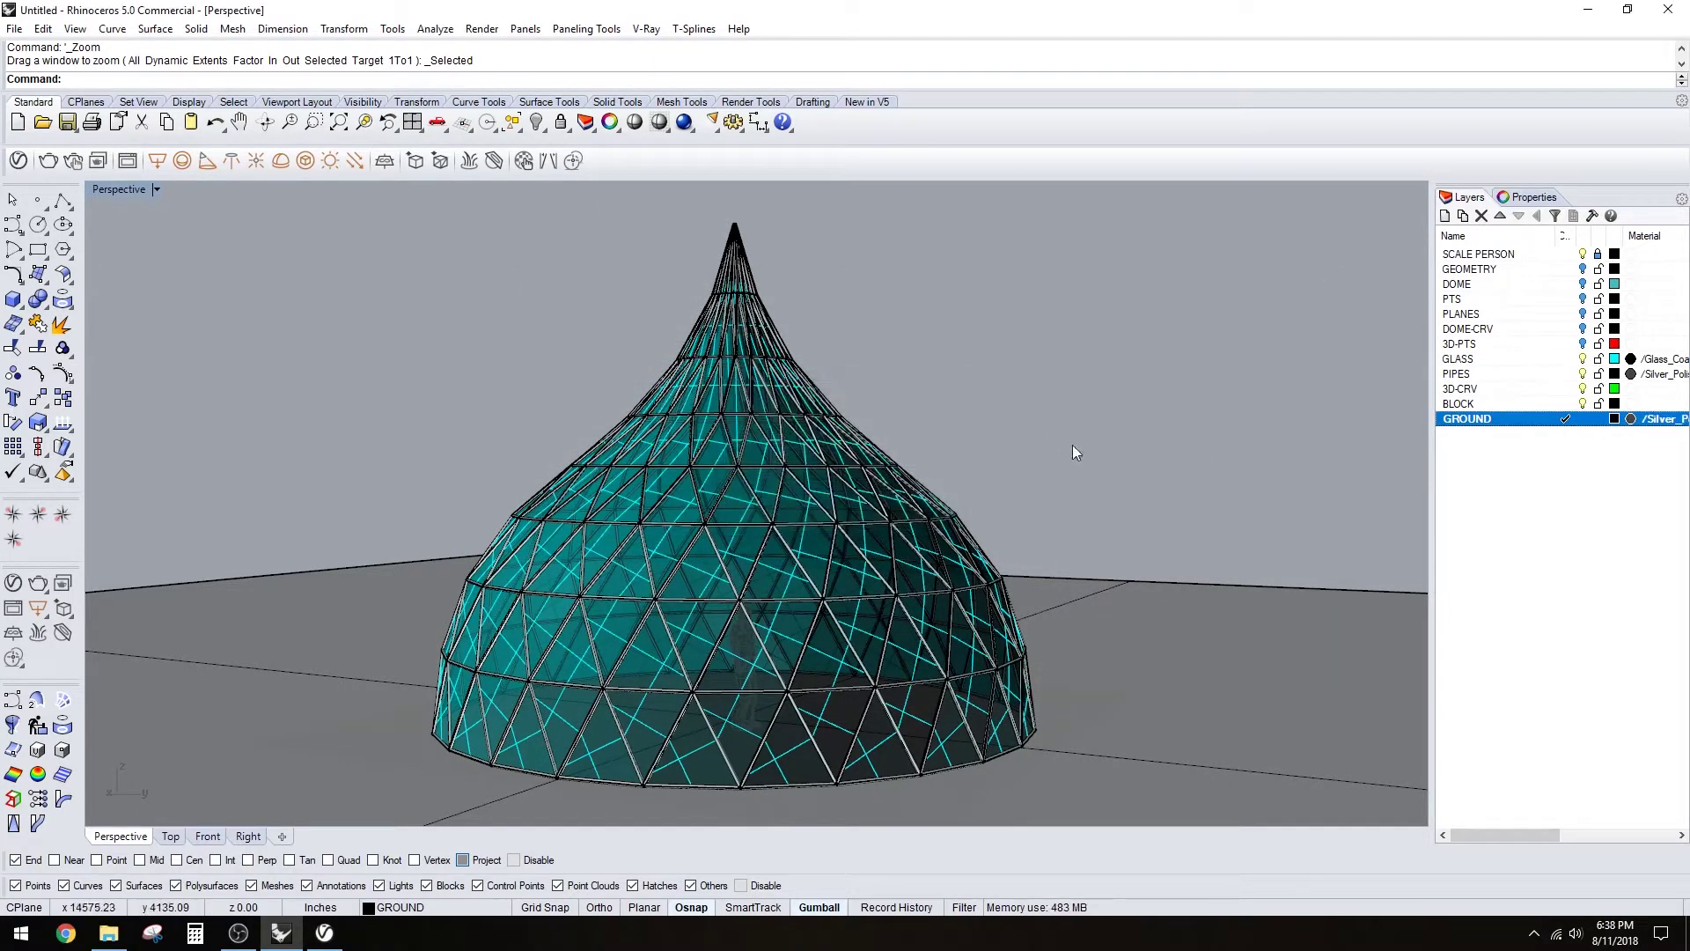
# - Set the V-Ray render output's aspect ratio to Match Viewport
pyautogui.click(523, 160)
pyautogui.click(1373, 202)
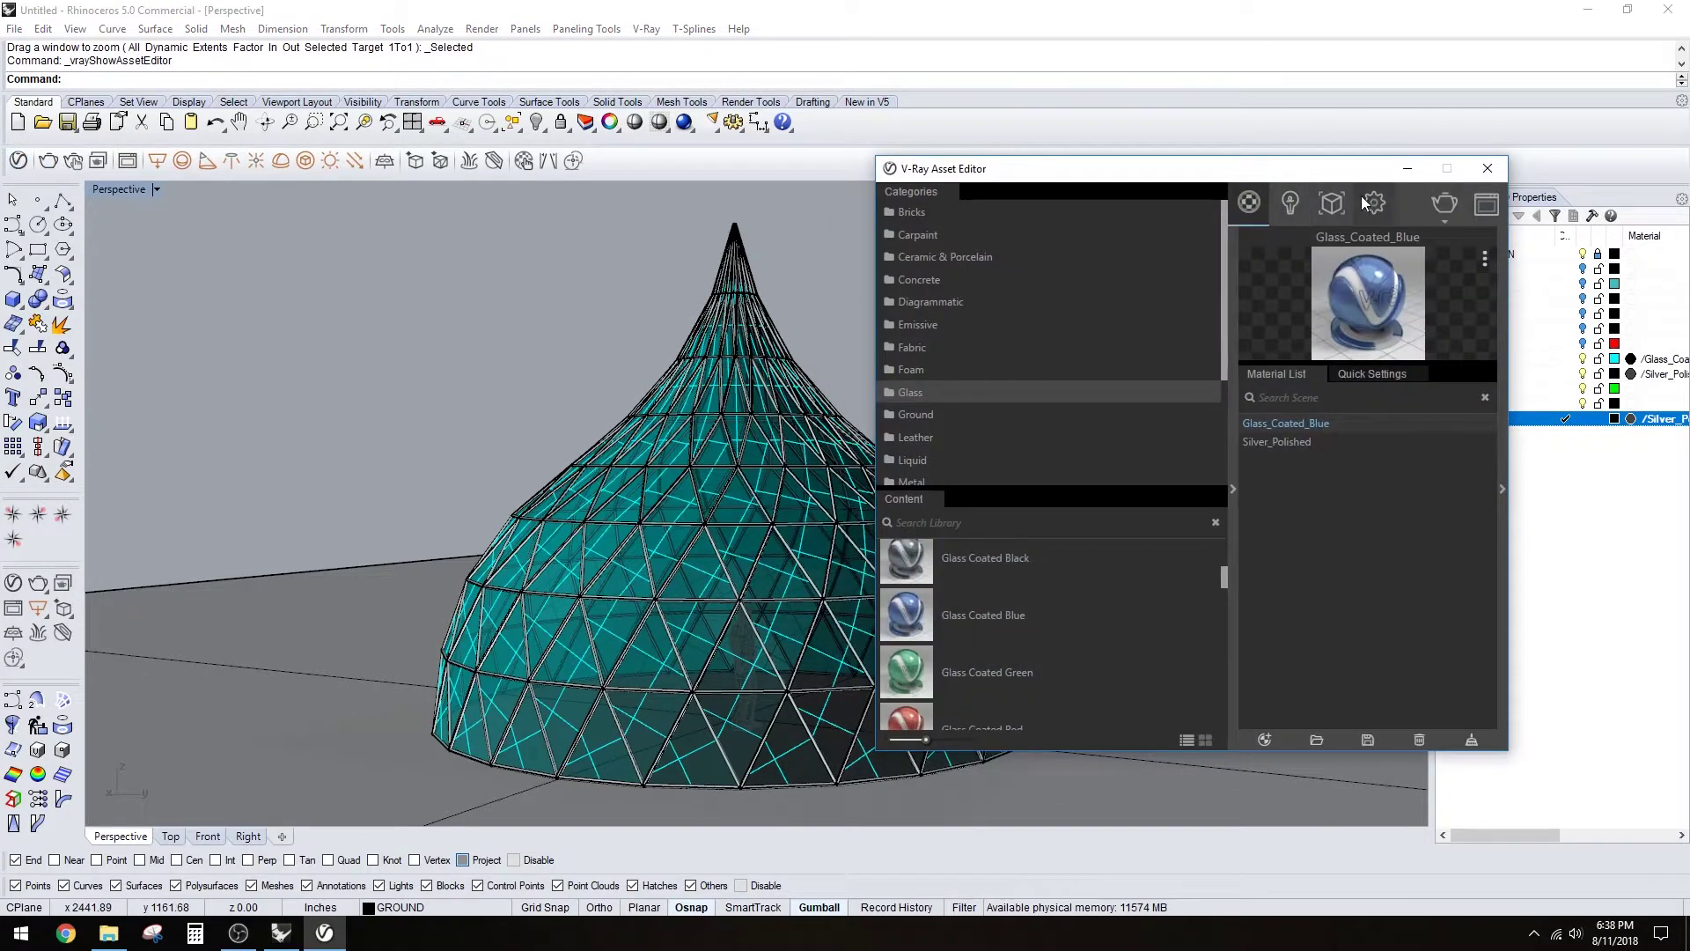
pyautogui.click(1248, 203)
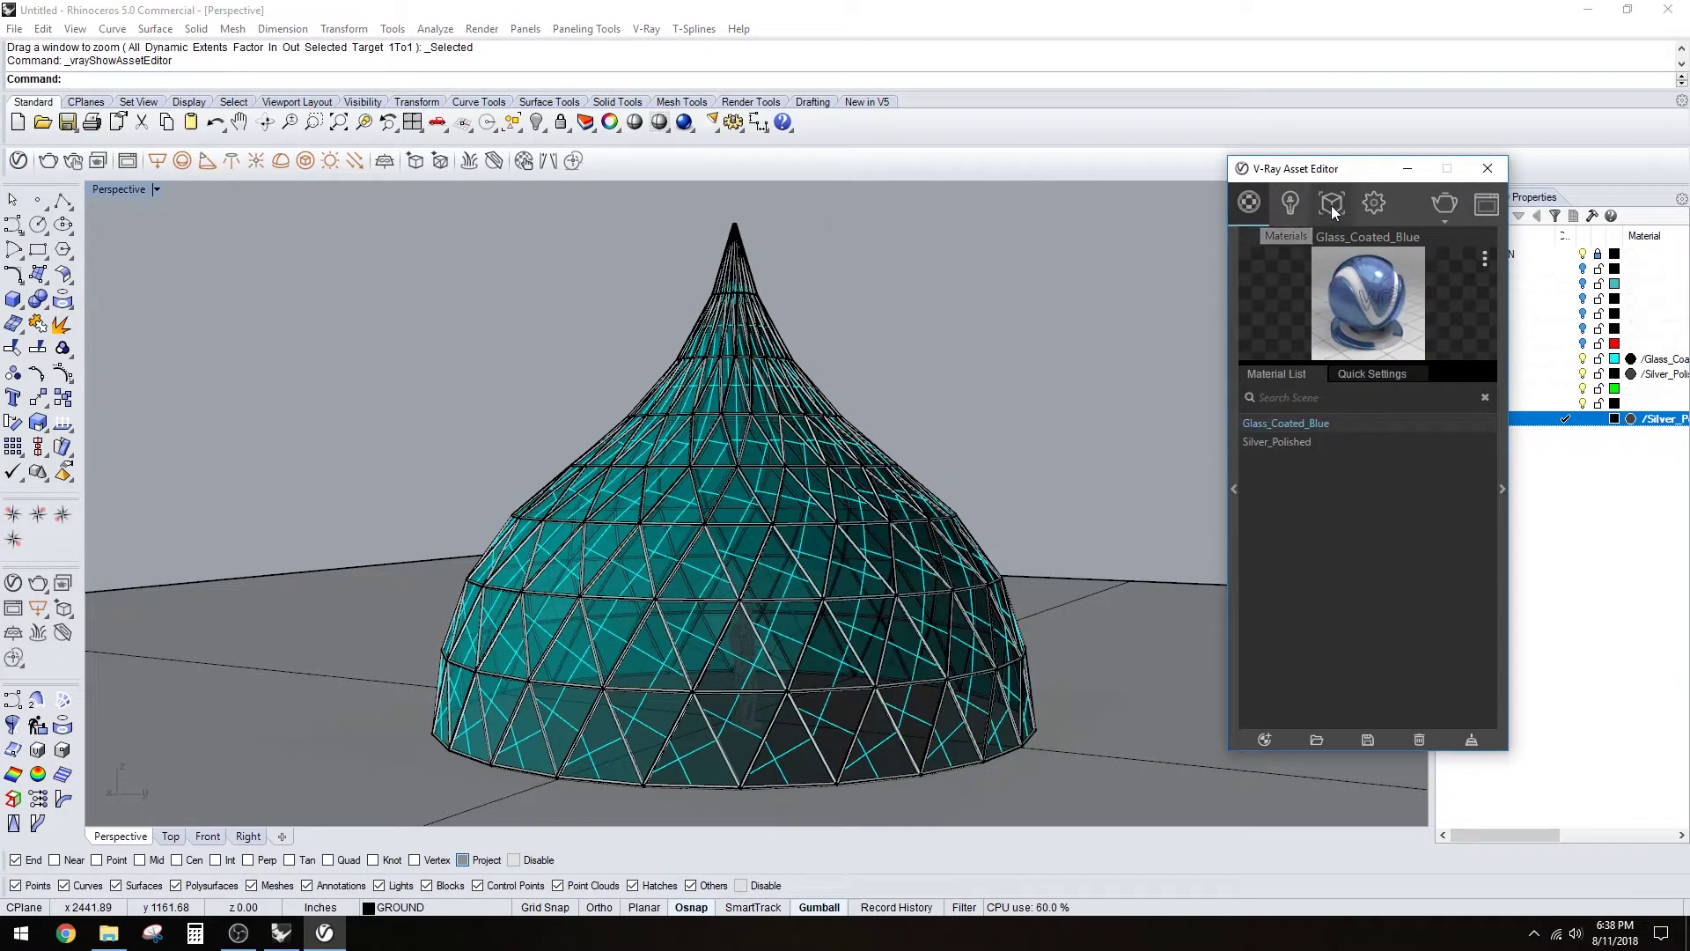
pyautogui.click(1373, 202)
pyautogui.moveTo(1342, 171); pyautogui.dragTo(941, 109)
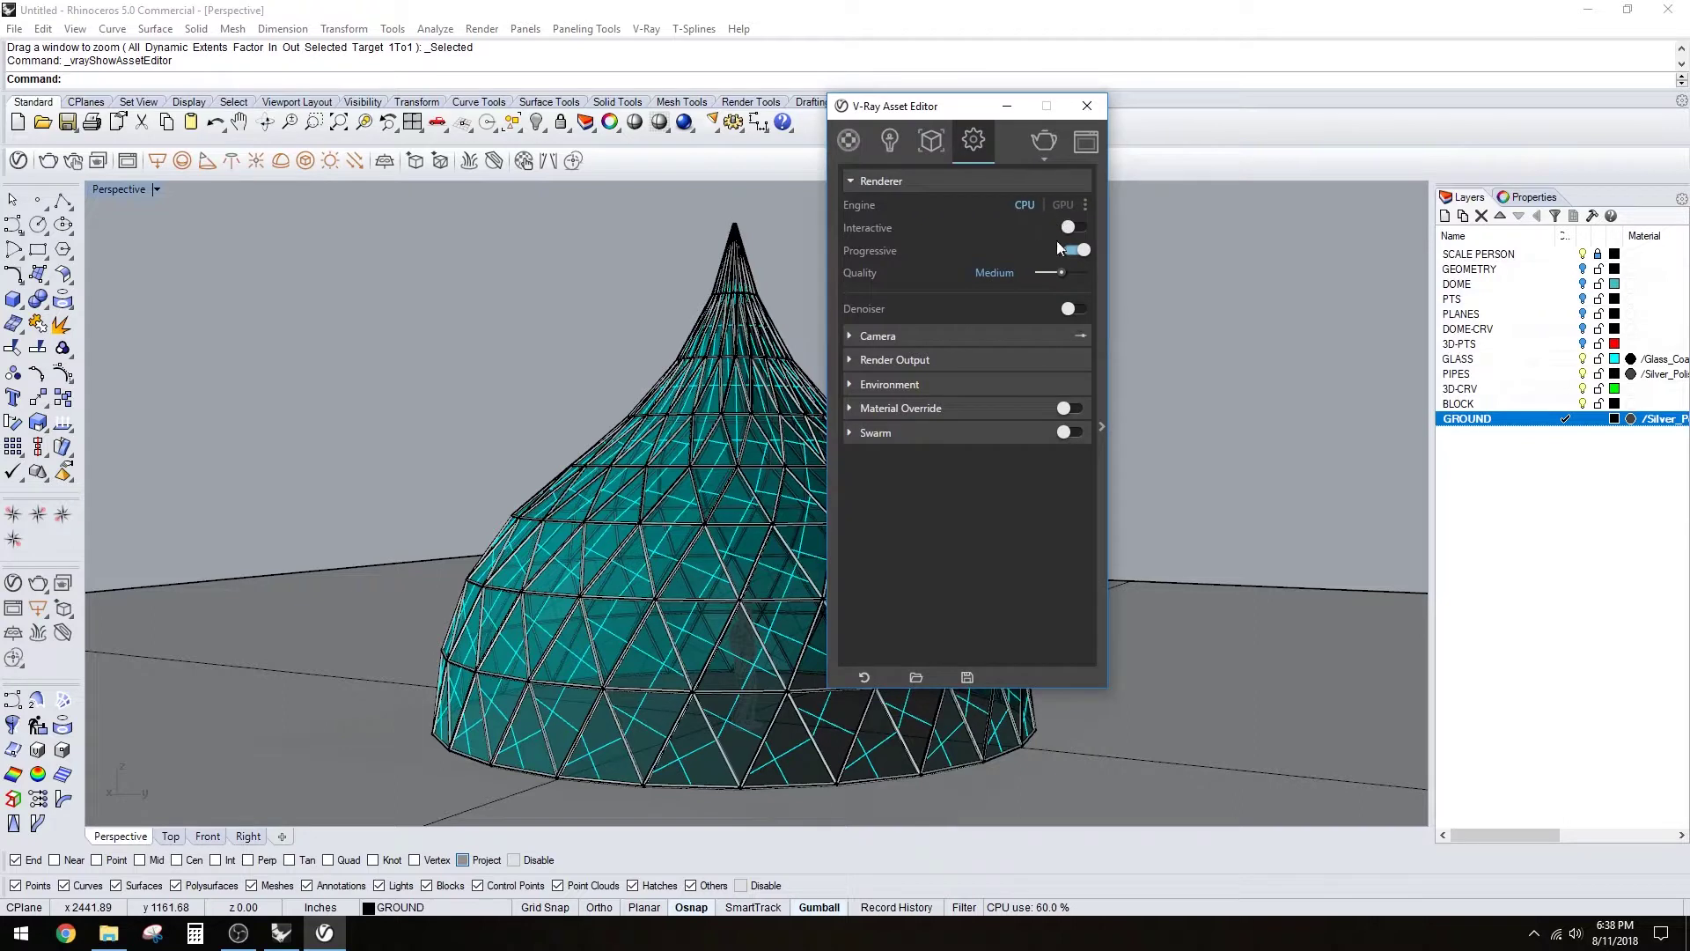
pyautogui.click(872, 360)
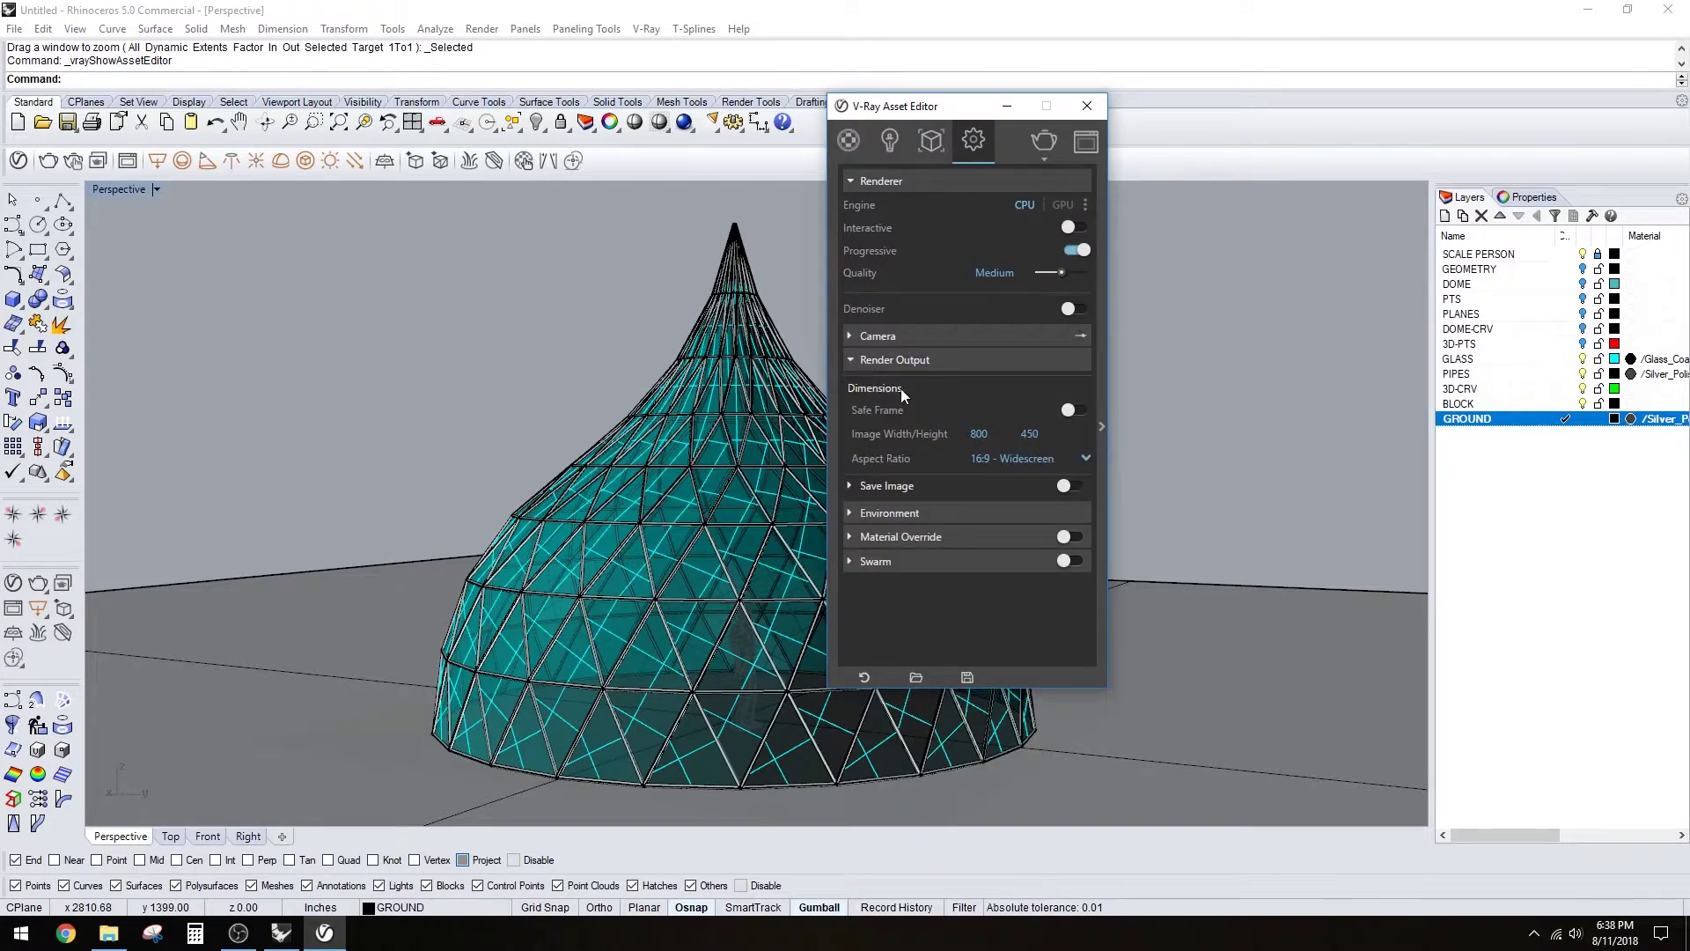
pyautogui.click(861, 519)
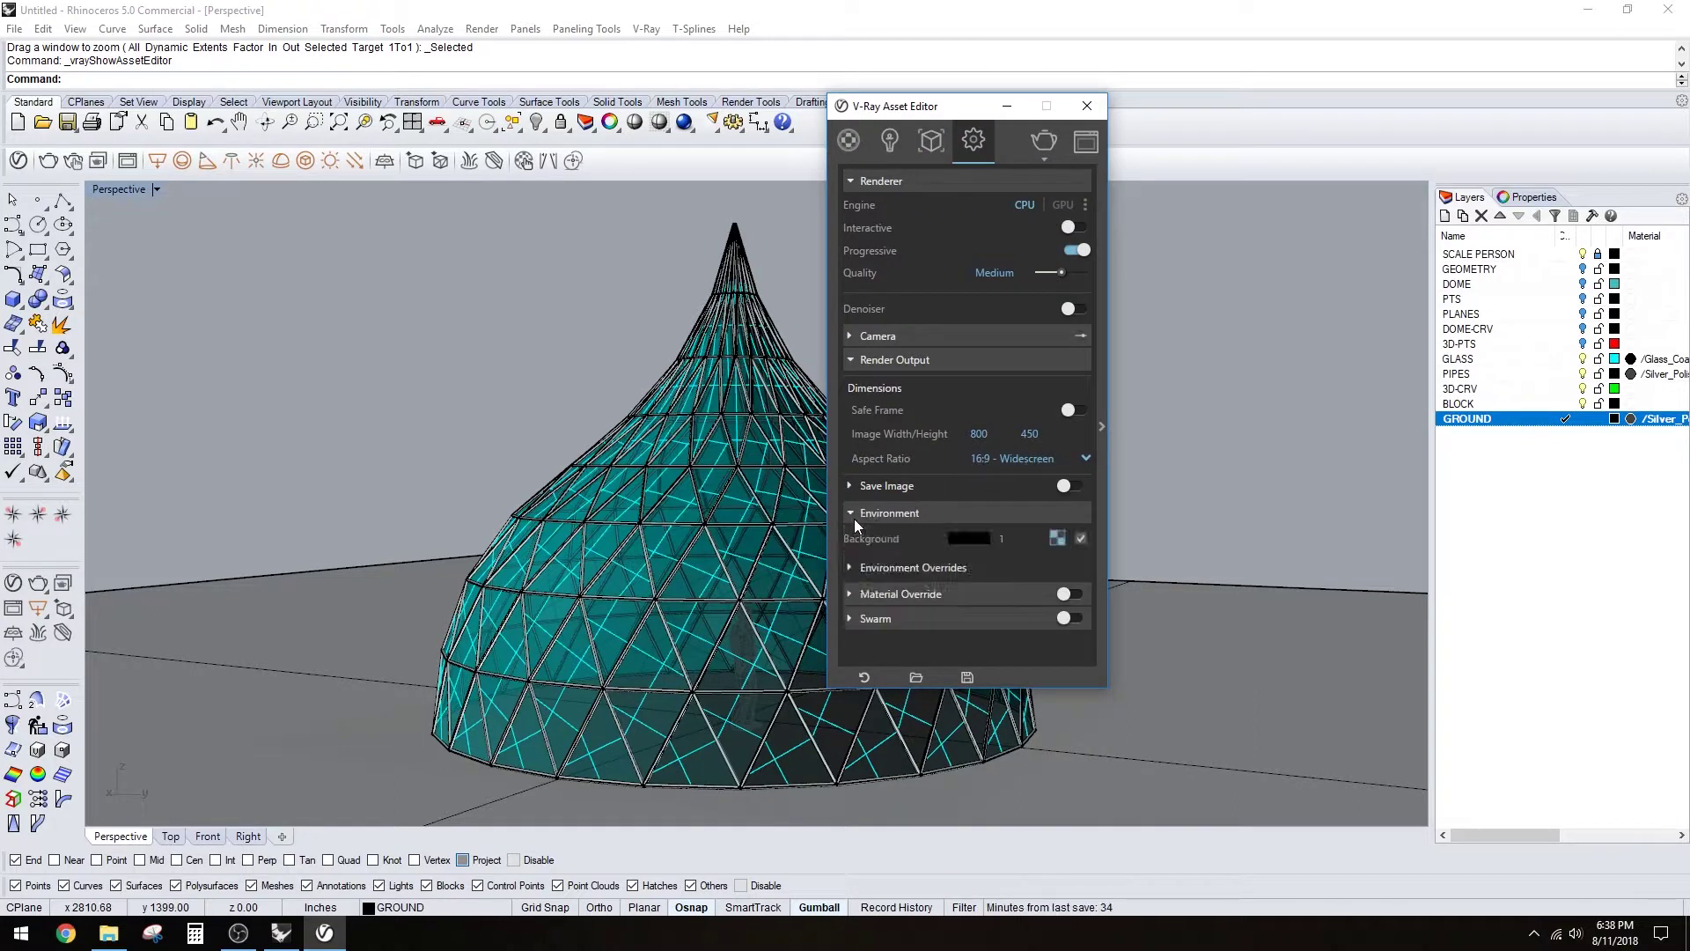
pyautogui.click(1082, 459)
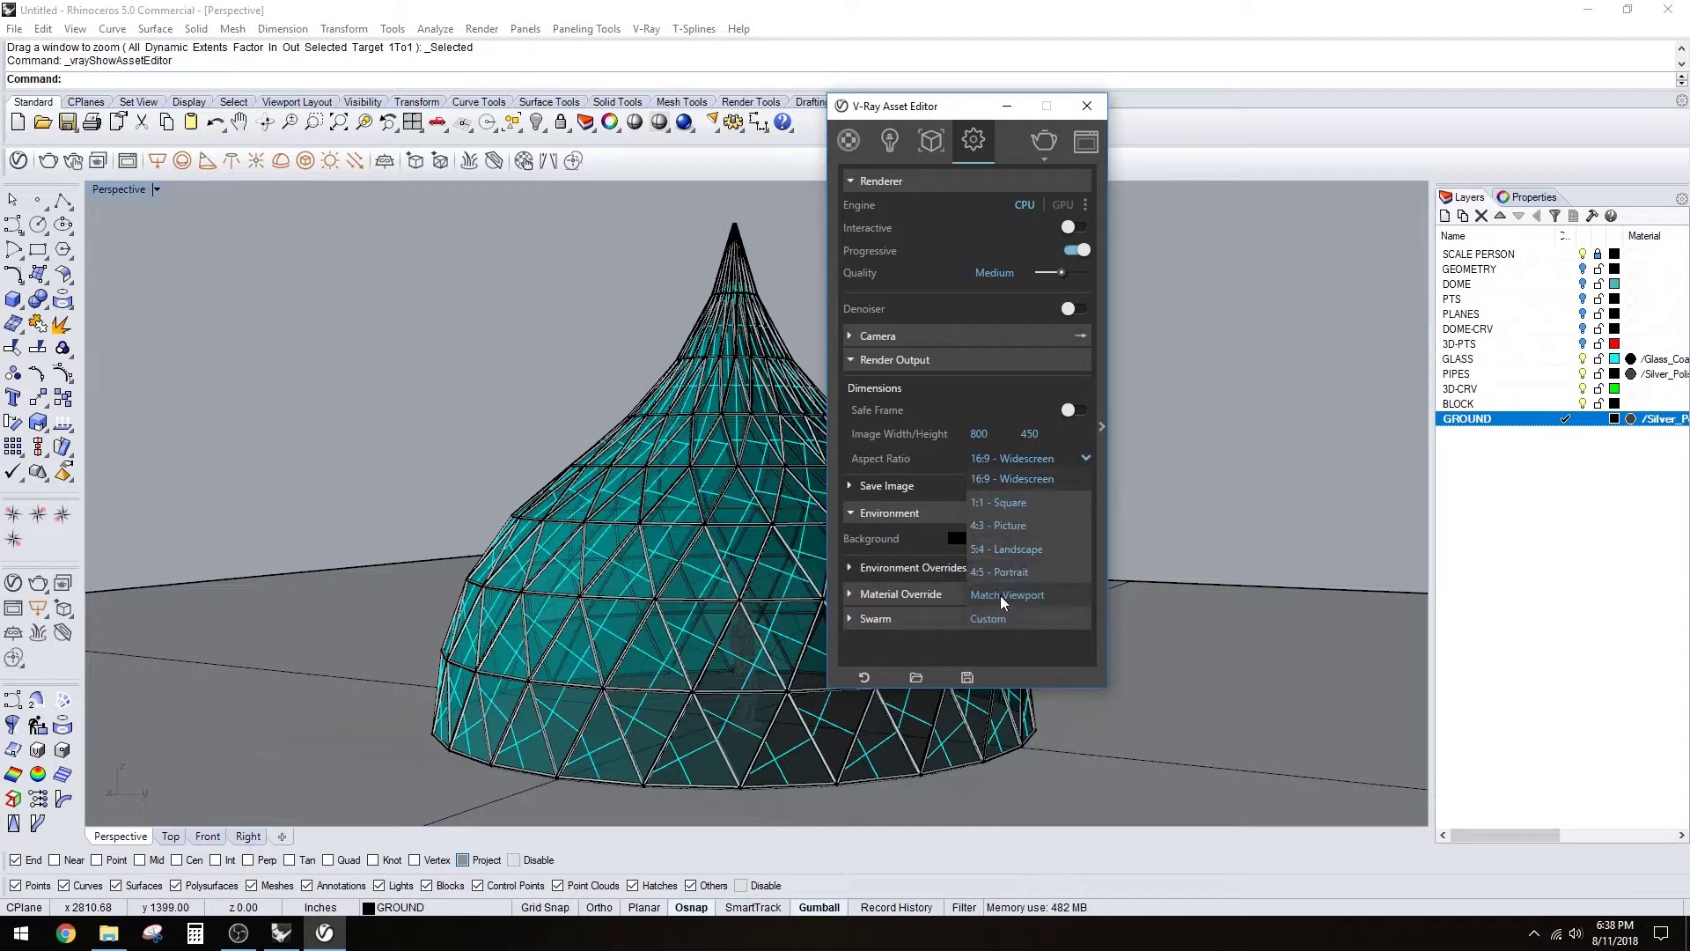
pyautogui.click(1000, 595)
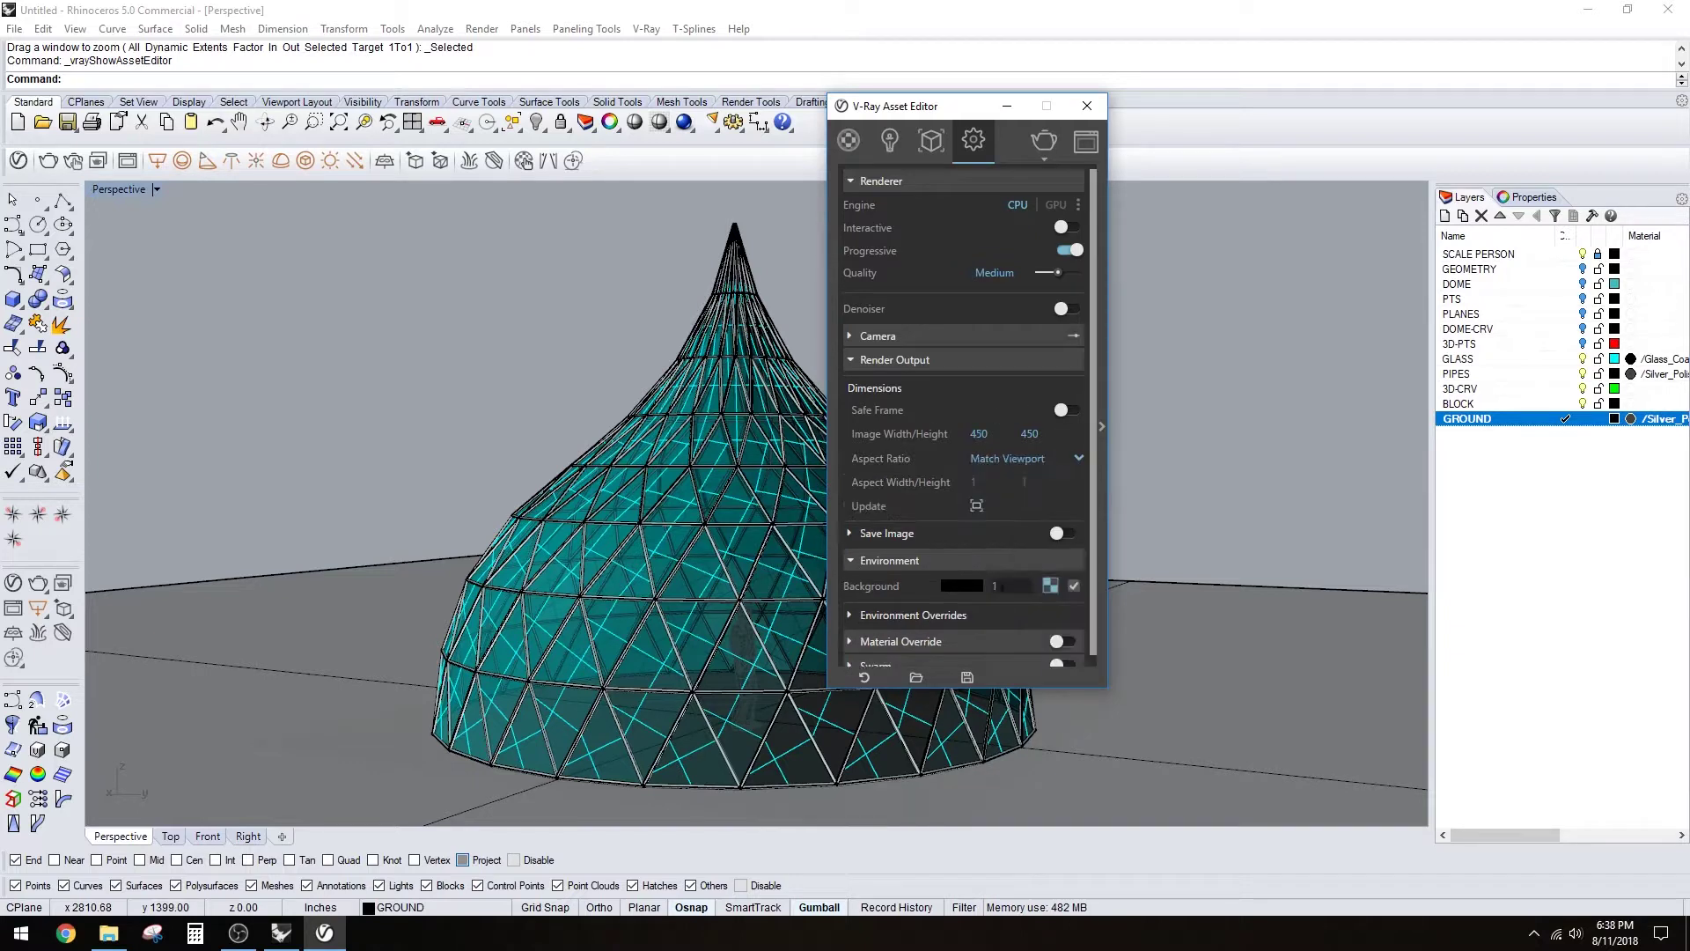
# - Load the HDR image DH005LL from 05_LIBRARIES > ENVIRONMENTS > Dosch HDRI - Skies > LL as the V-Ray environment background bitmap
pyautogui.scroll(-1, 1095, 587)
pyautogui.click(1050, 576)
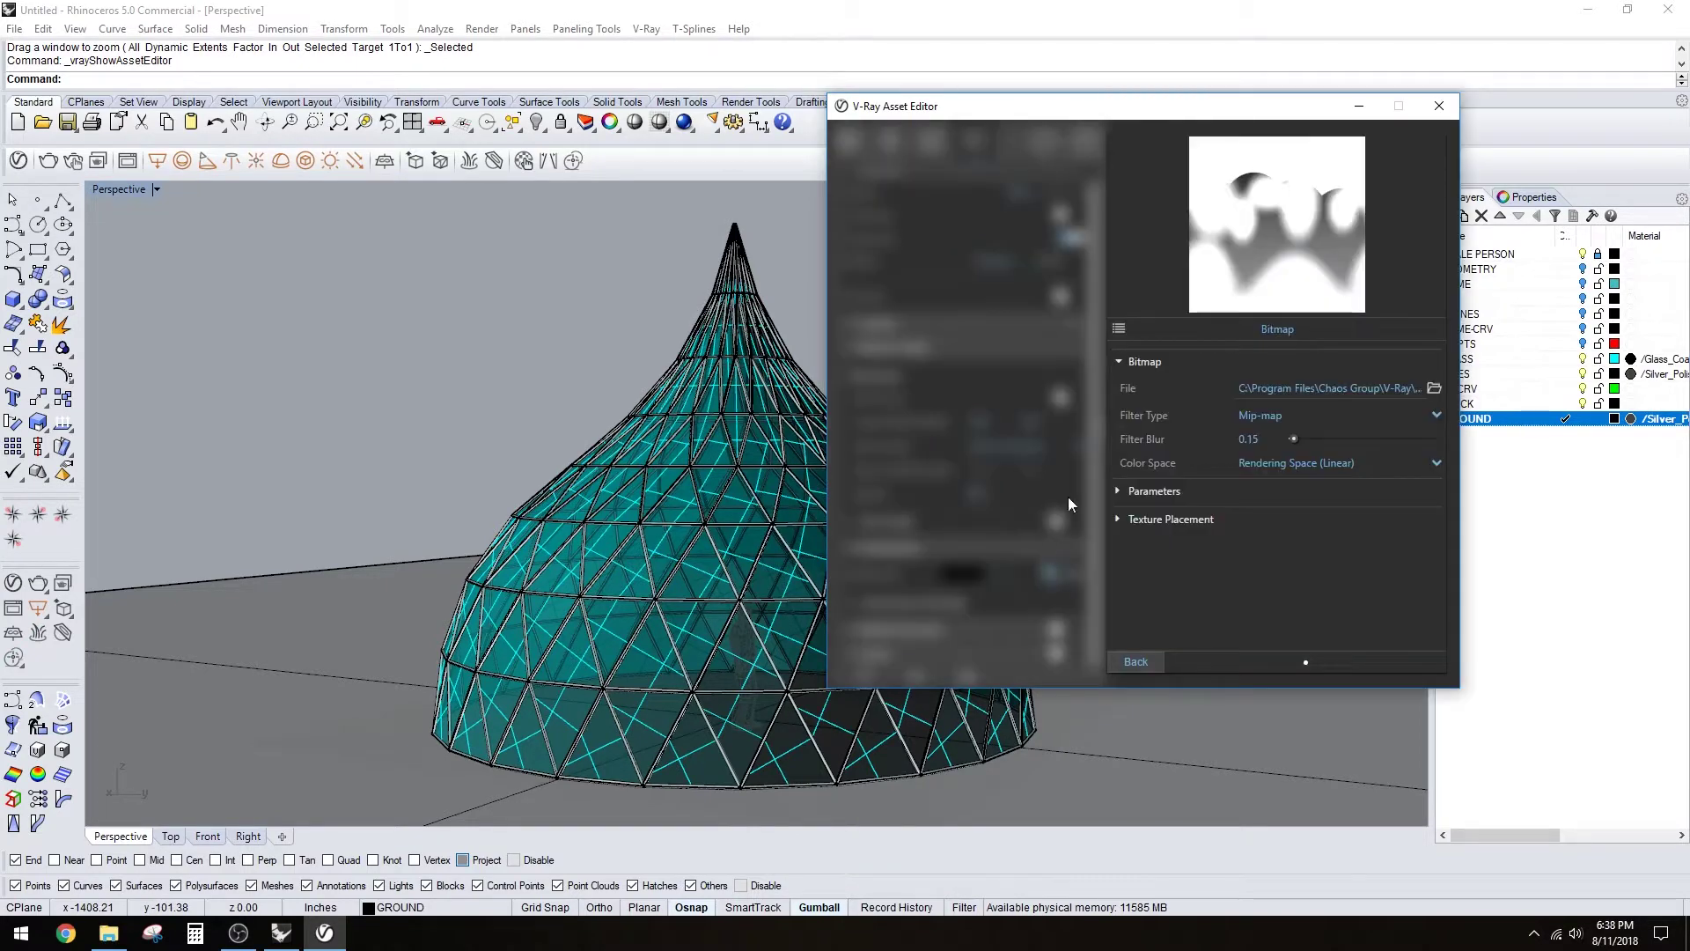
pyautogui.click(1434, 389)
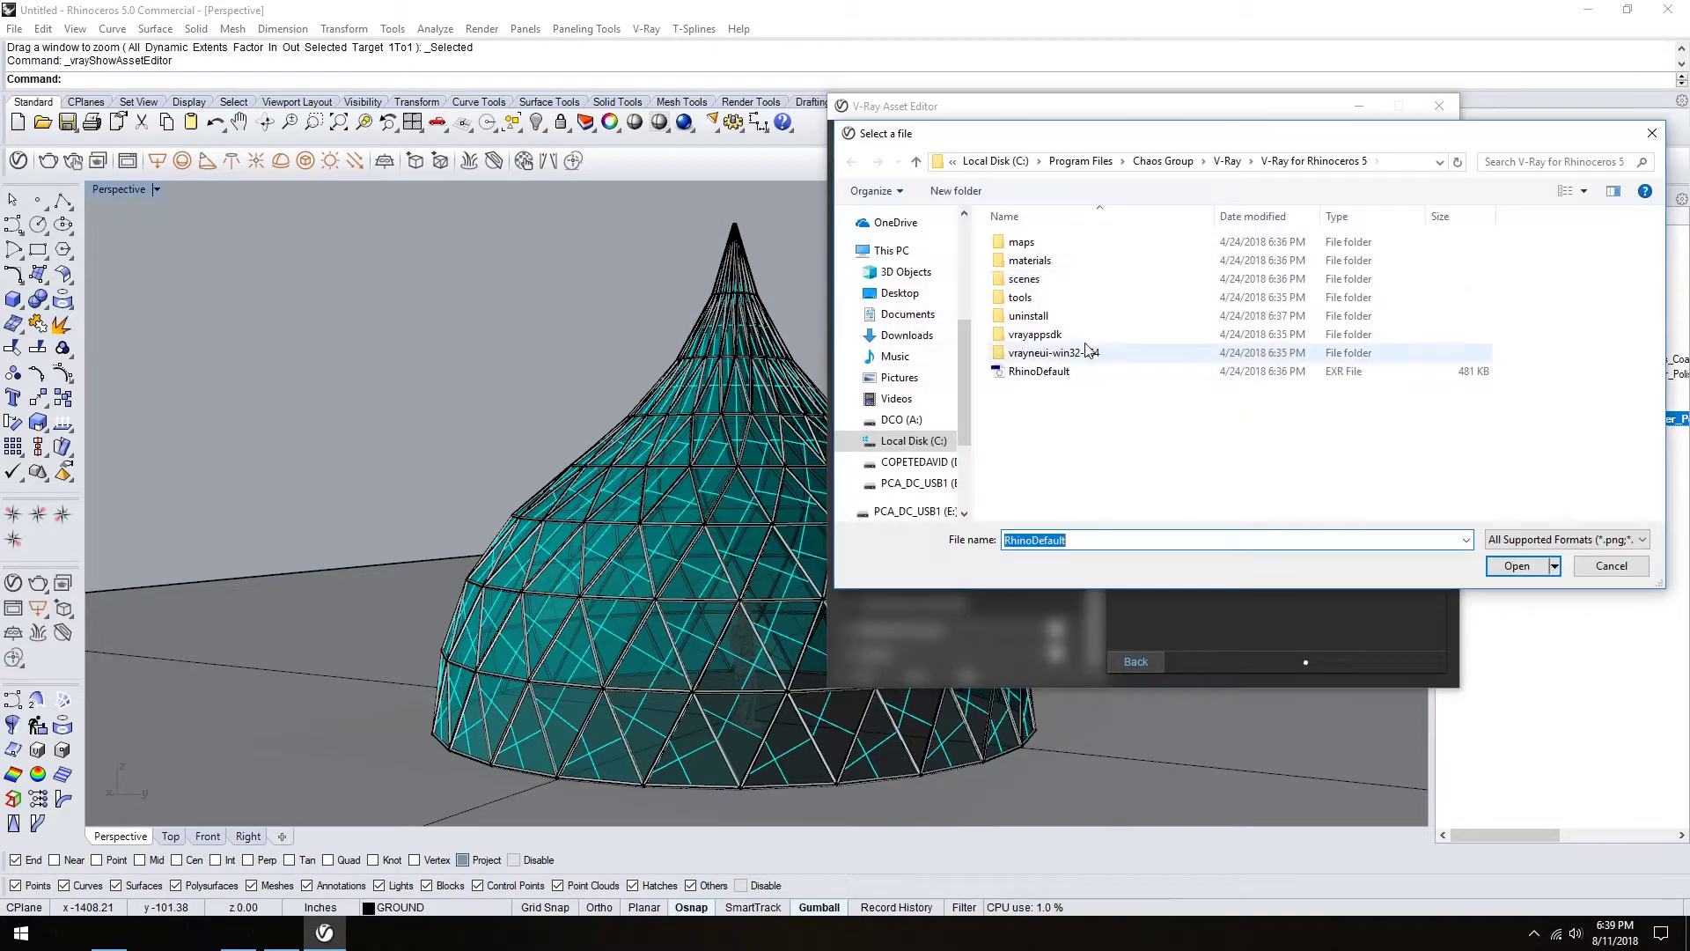
pyautogui.click(916, 419)
pyautogui.doubleClick(1056, 261)
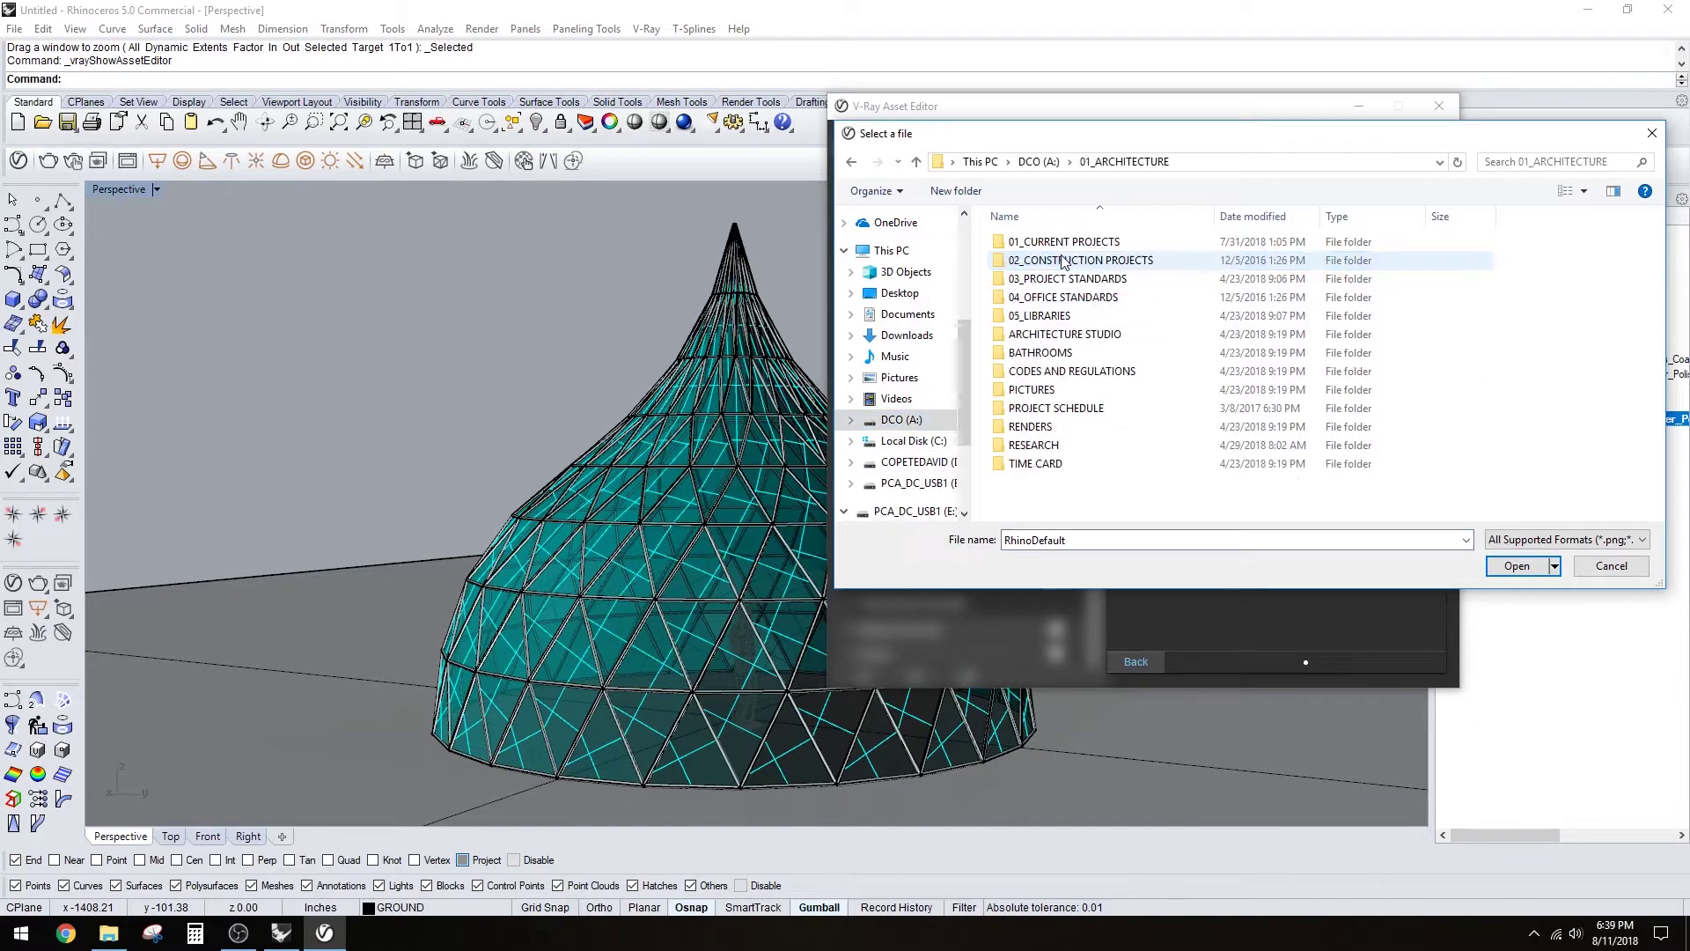
pyautogui.doubleClick(1055, 317)
pyautogui.click(1055, 317)
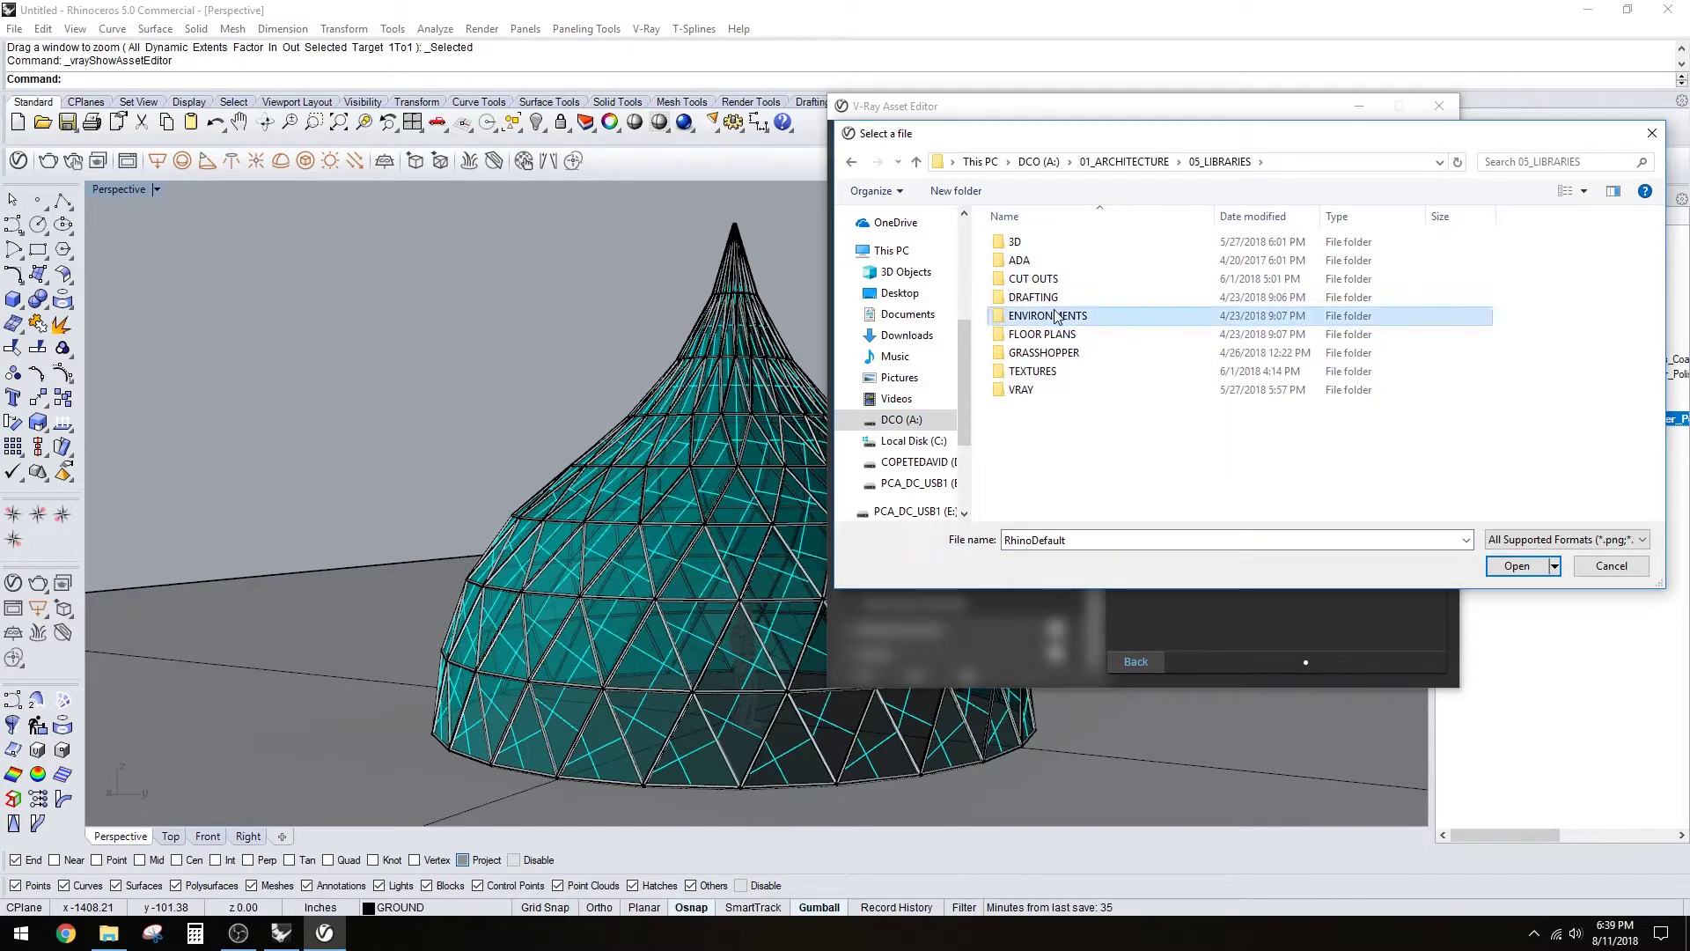
pyautogui.doubleClick(1057, 317)
pyautogui.doubleClick(1070, 262)
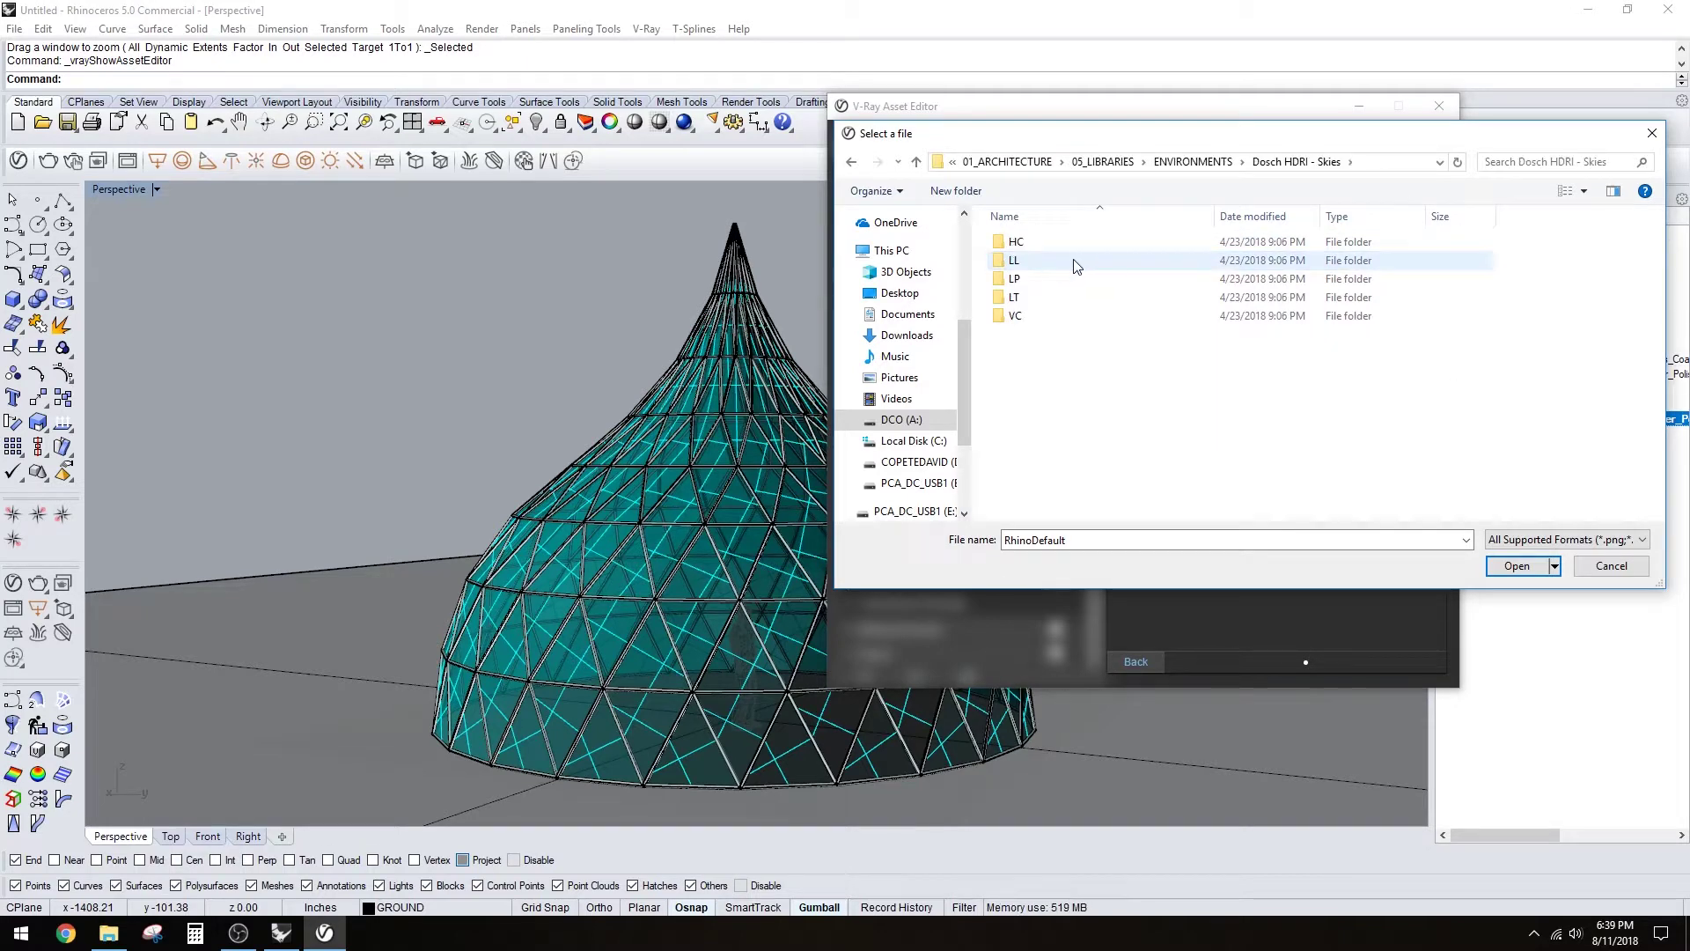
pyautogui.doubleClick(1060, 260)
pyautogui.click(1414, 300)
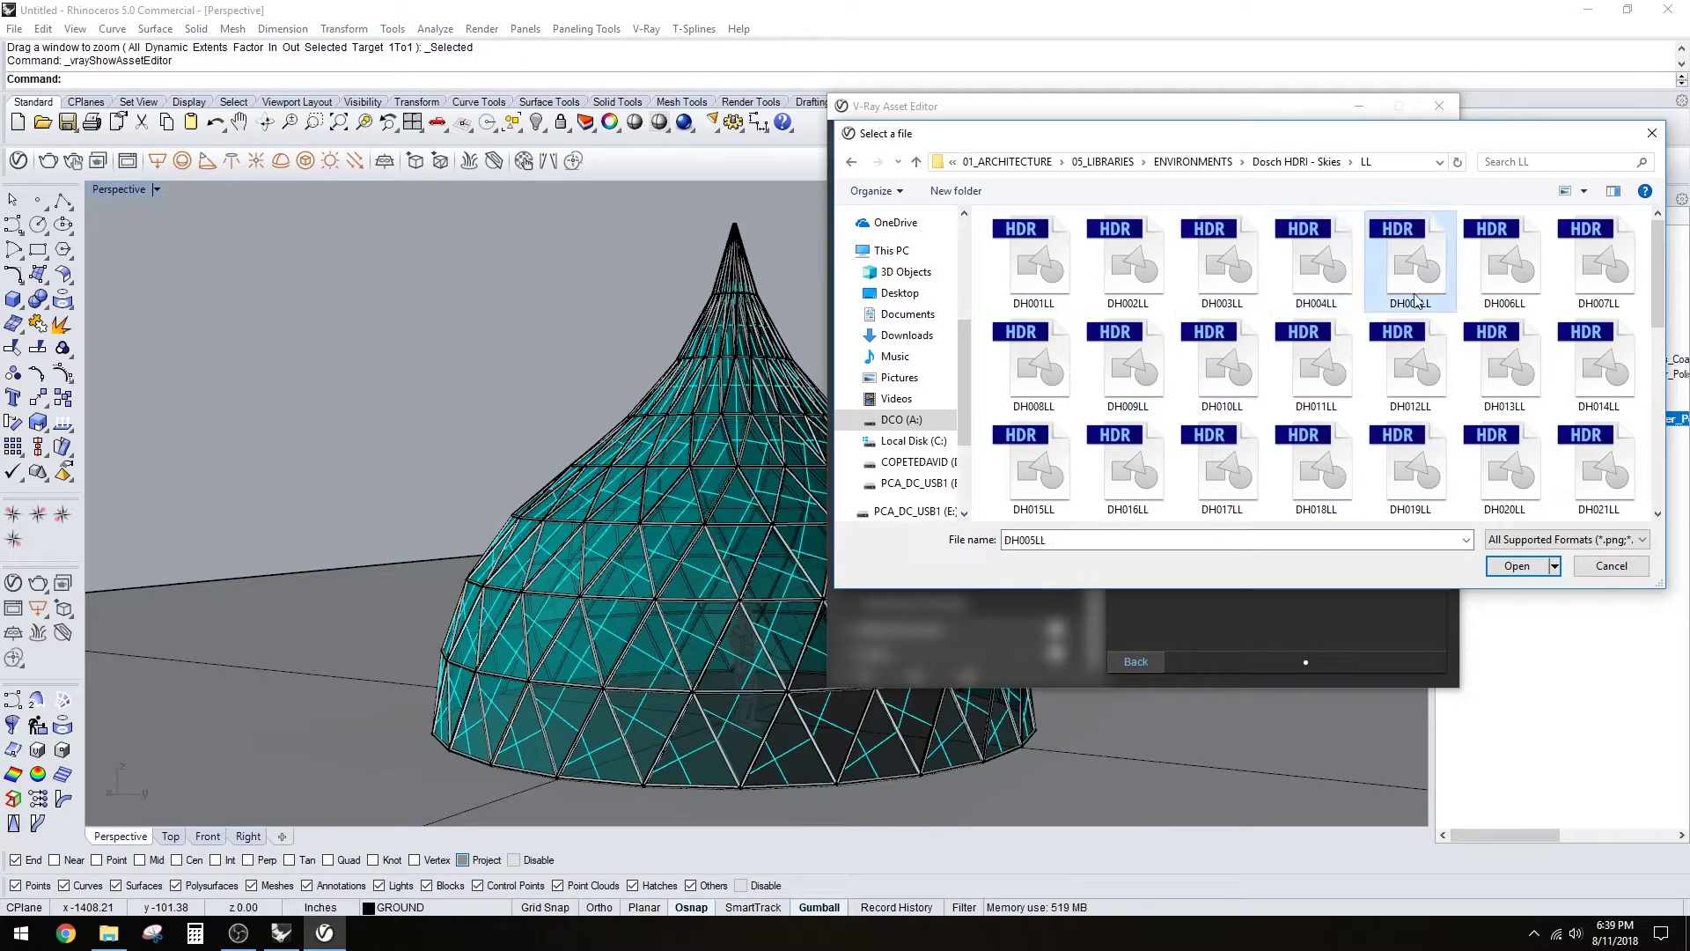
pyautogui.click(1517, 565)
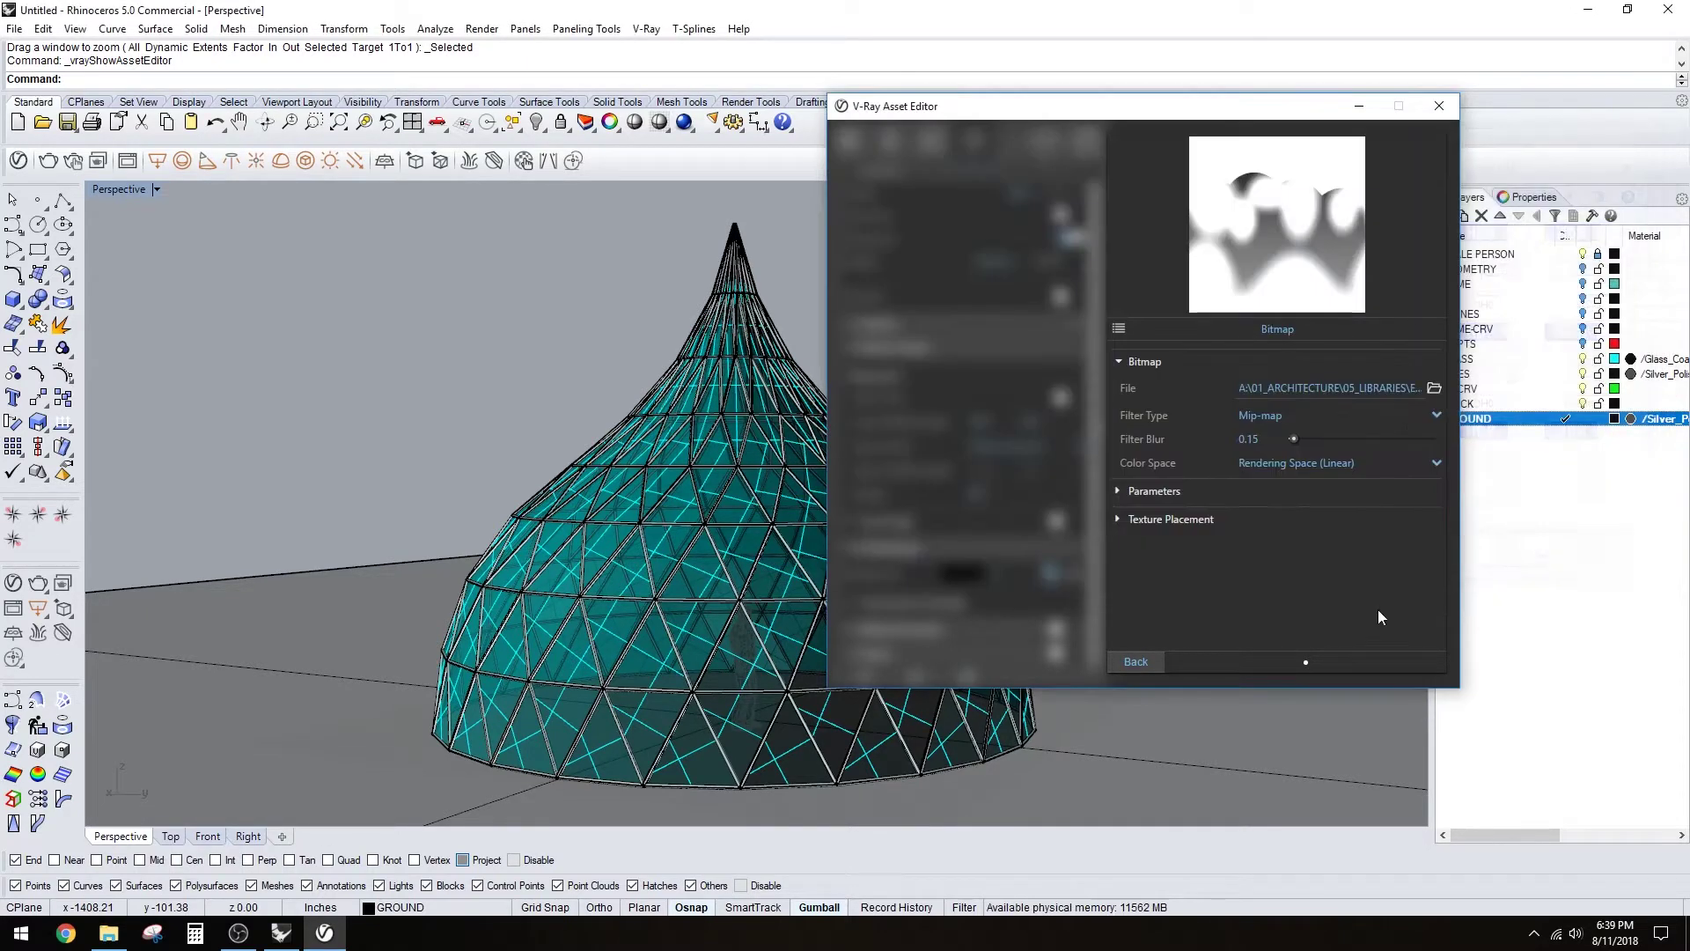
pyautogui.click(1134, 661)
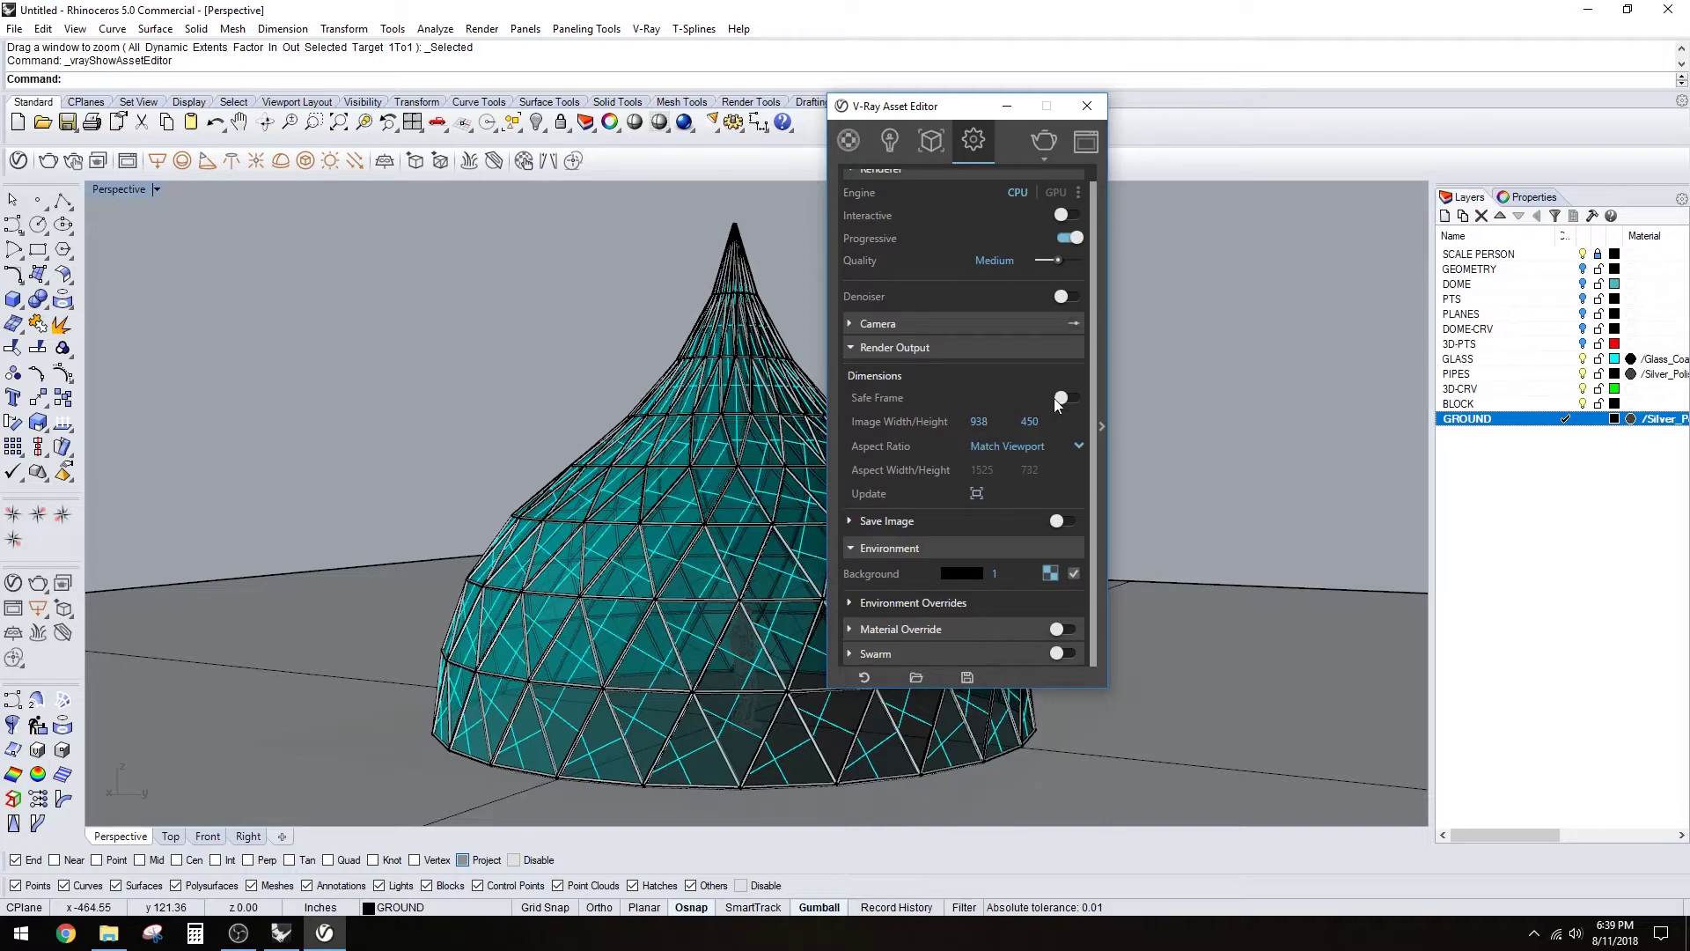
# - Frame the dome closer from a low viewpoint and render the Perspective view with V-Ray
pyautogui.moveTo(481, 465); pyautogui.dragTo(427, 325, button='right')
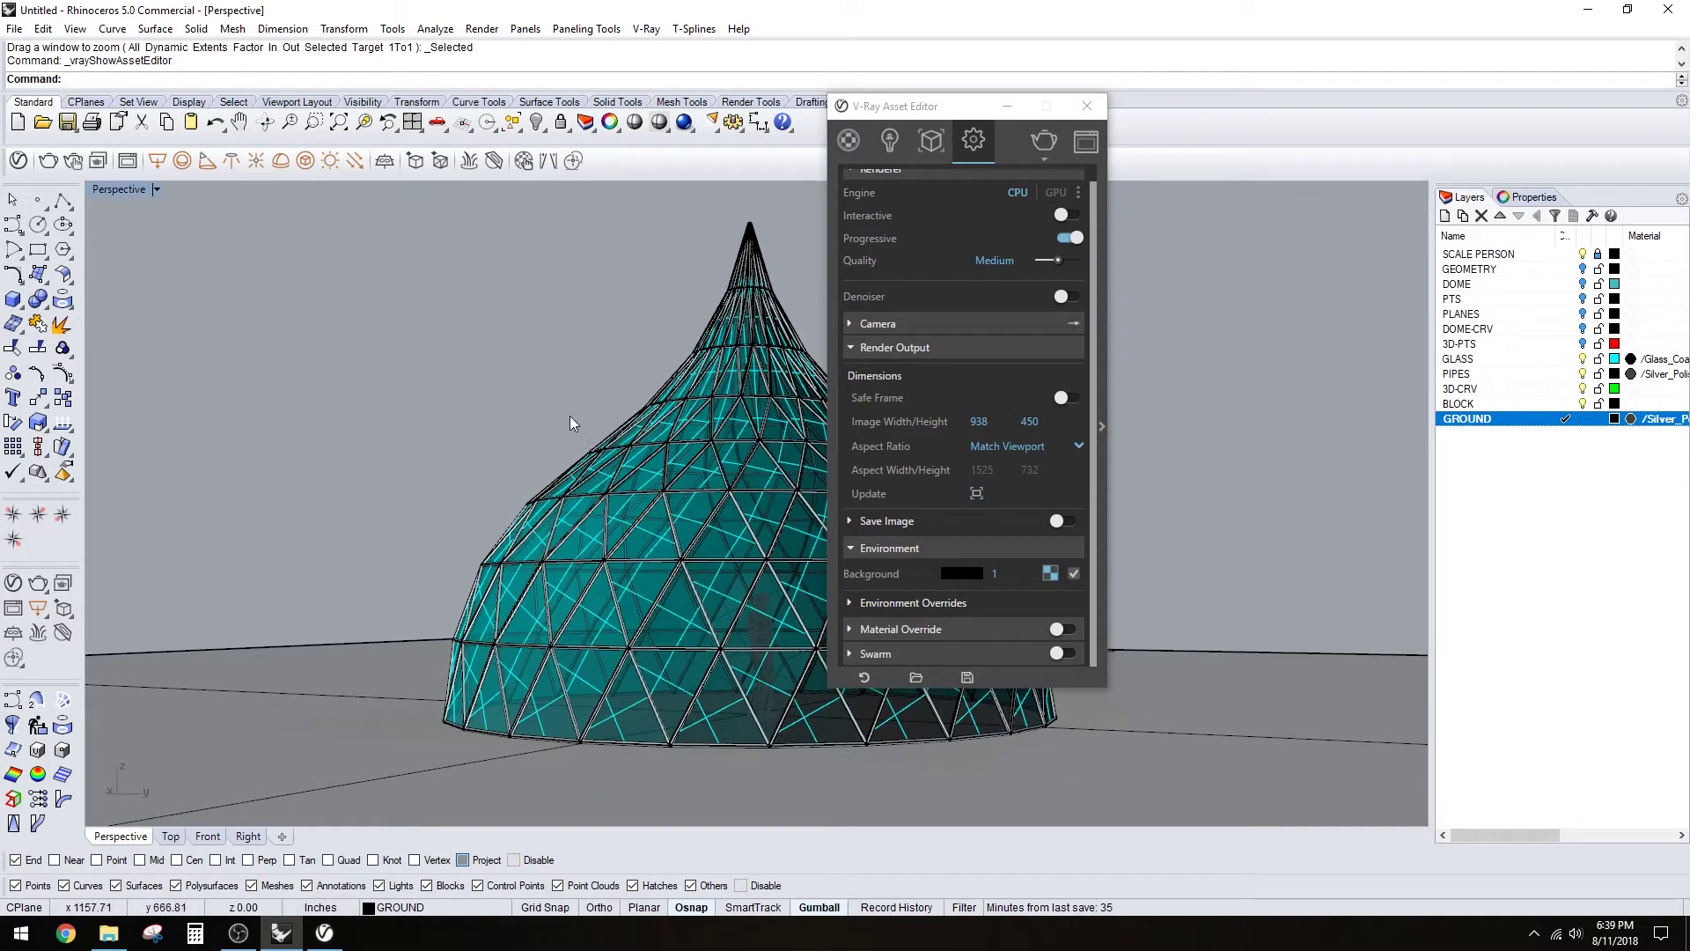
pyautogui.scroll(3, 507, 466)
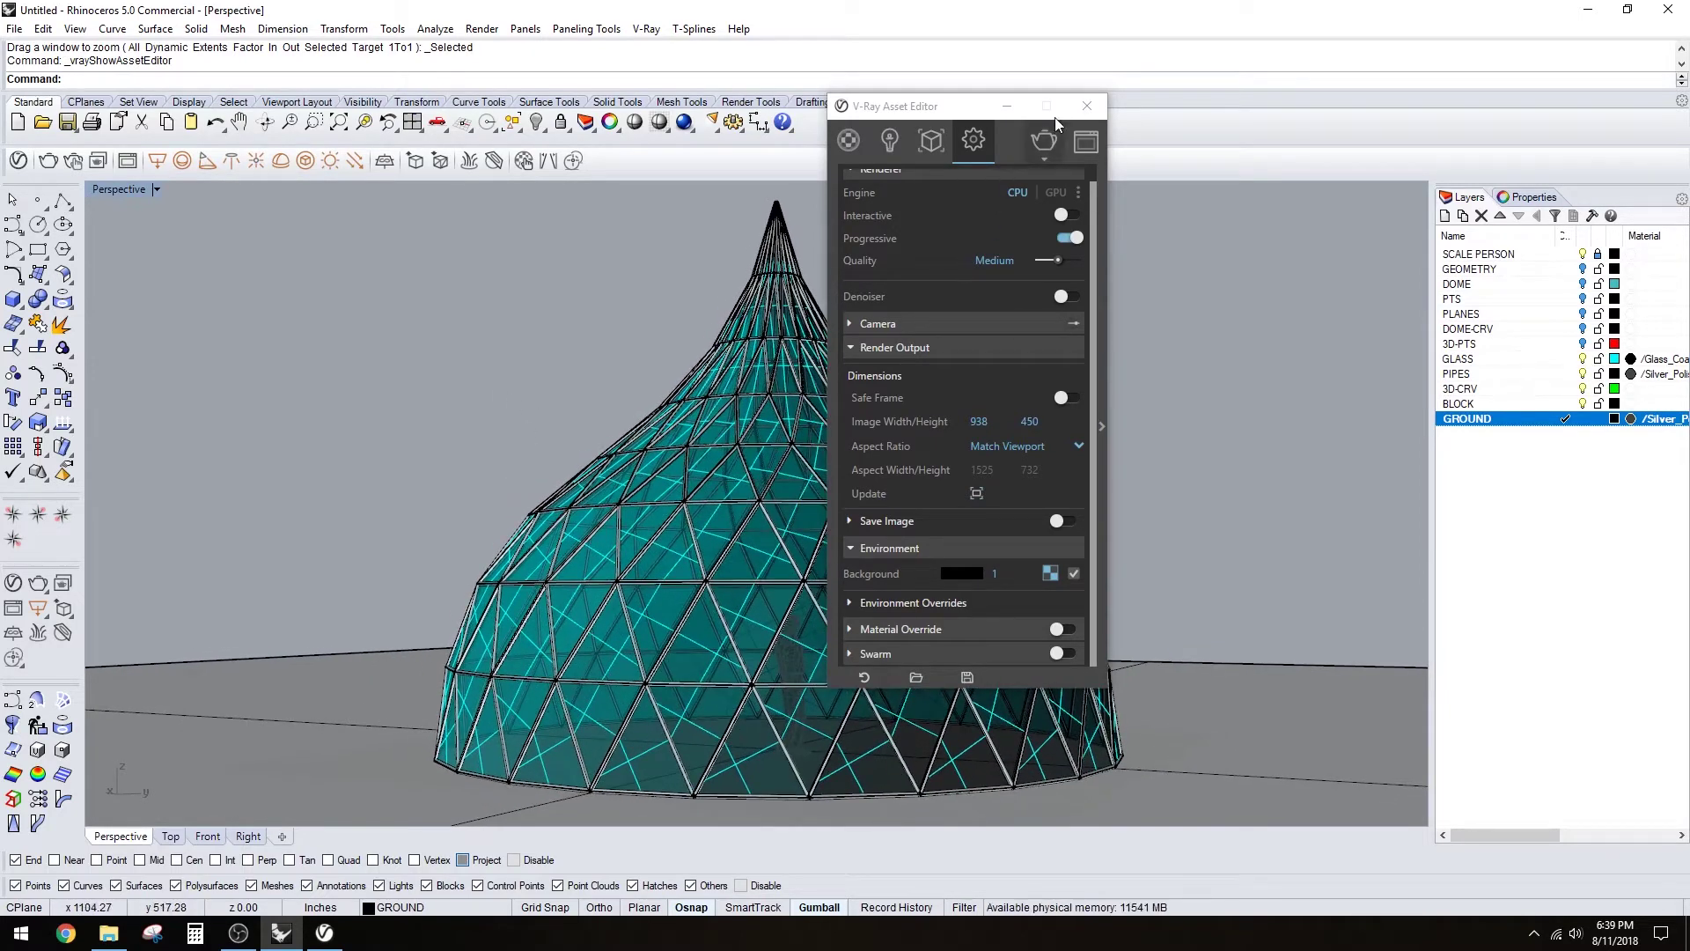
pyautogui.moveTo(942, 116); pyautogui.dragTo(1235, 154)
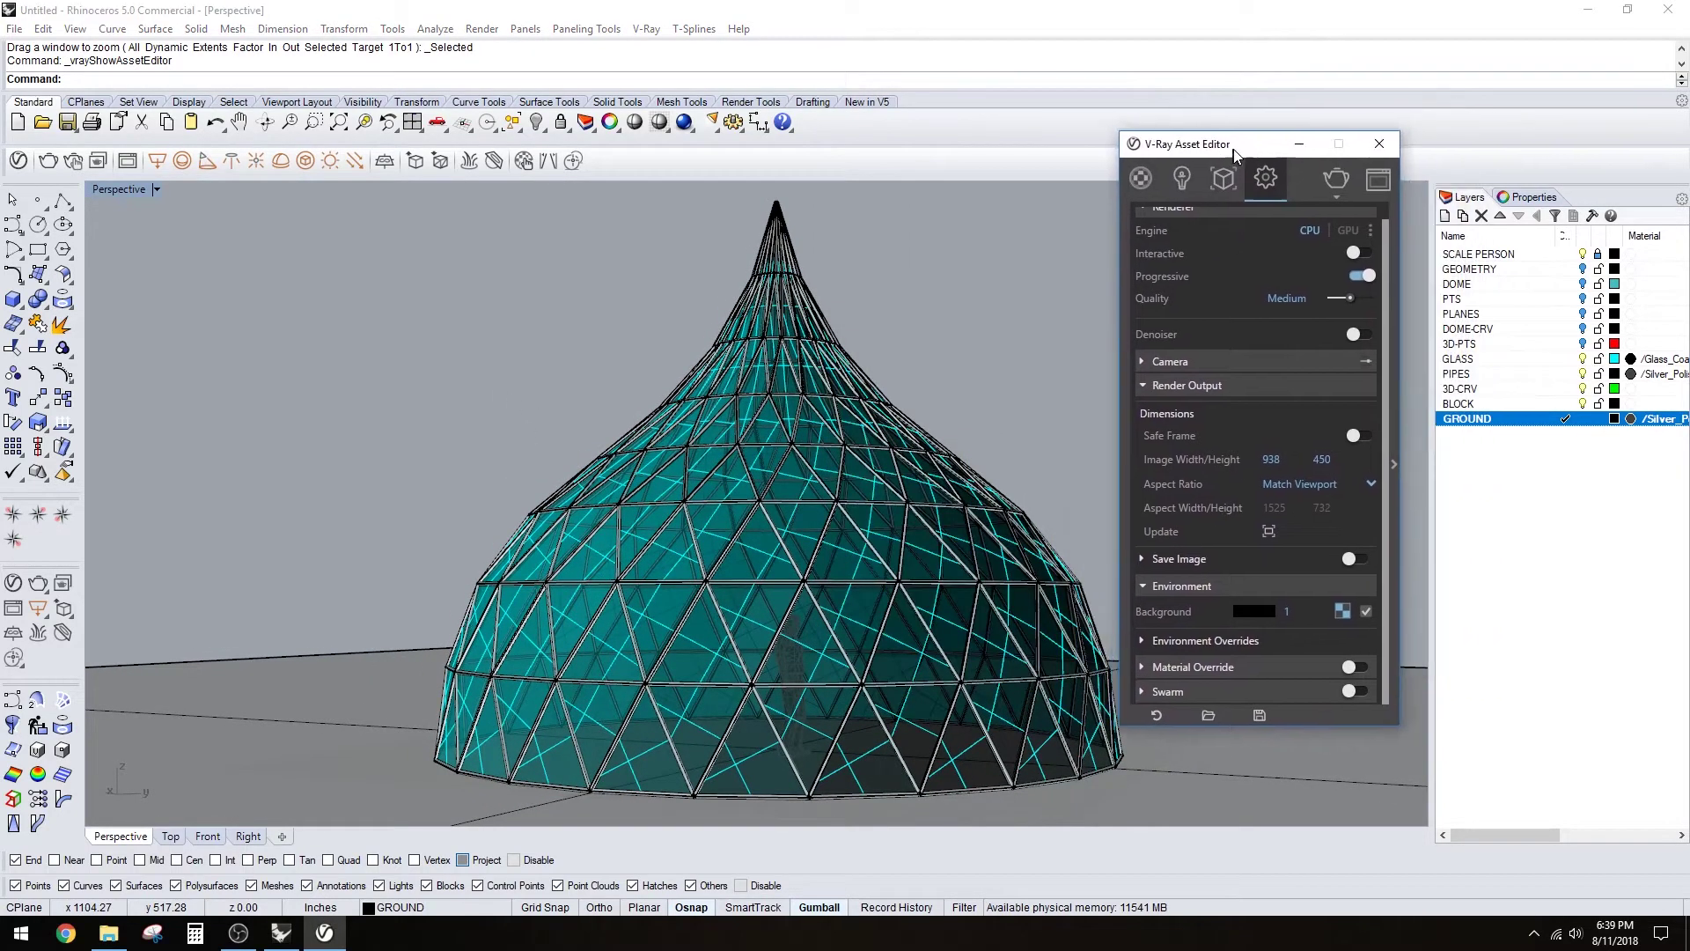
pyautogui.click(1335, 179)
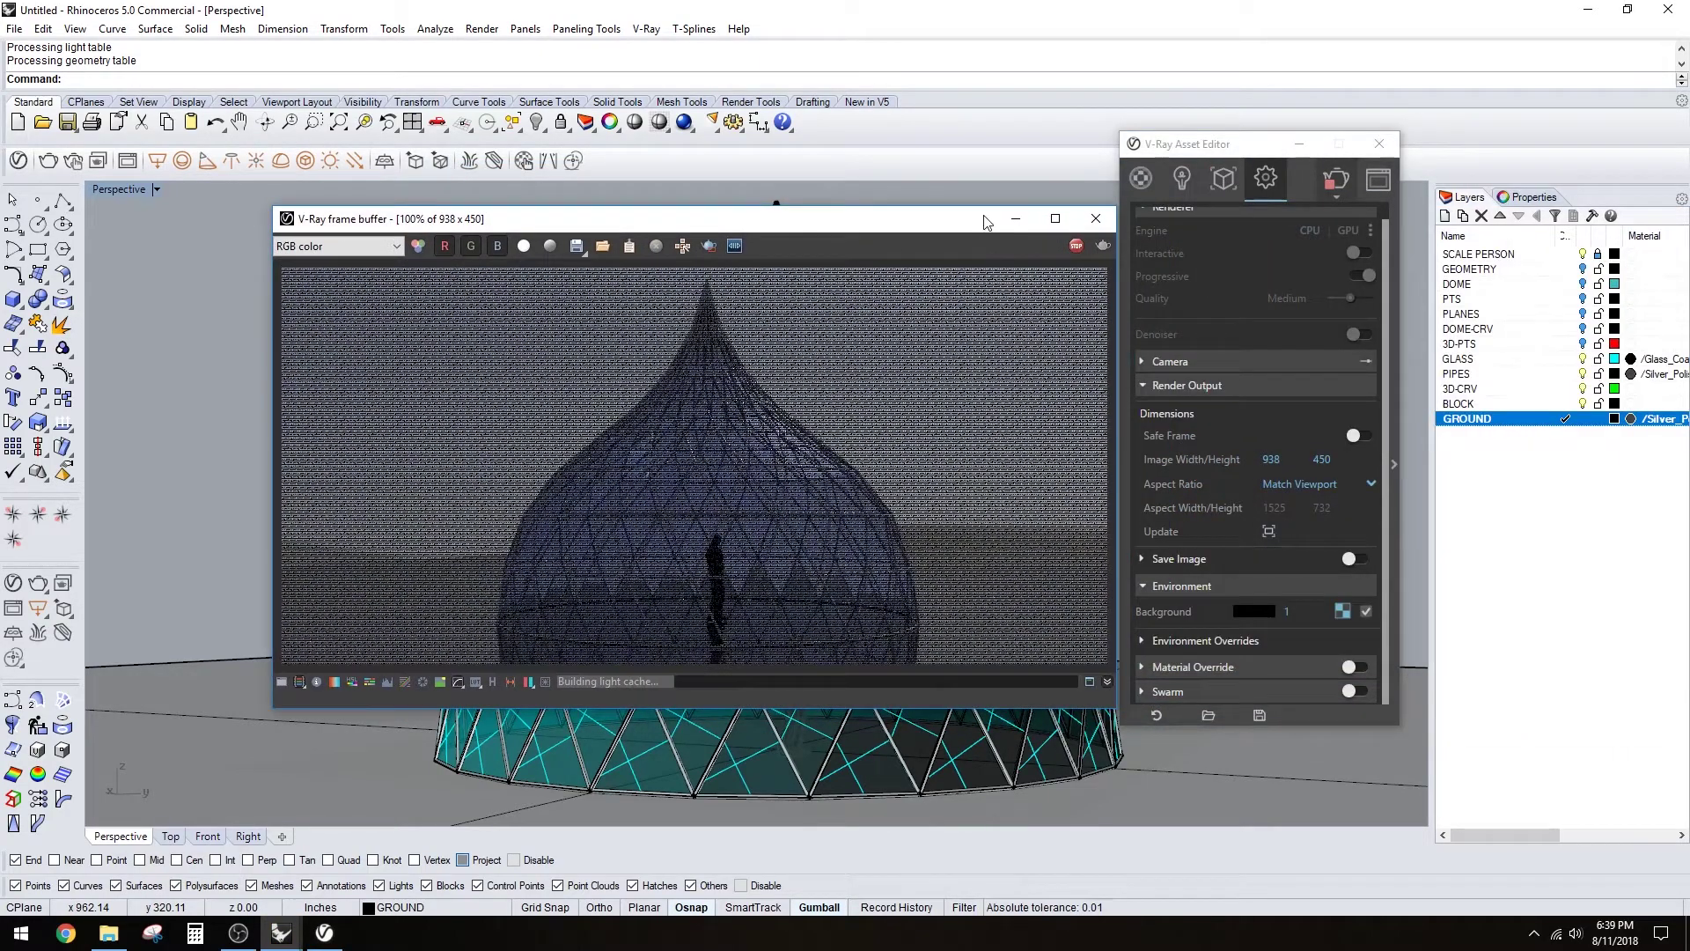
pyautogui.moveTo(984, 222); pyautogui.dragTo(865, 168)
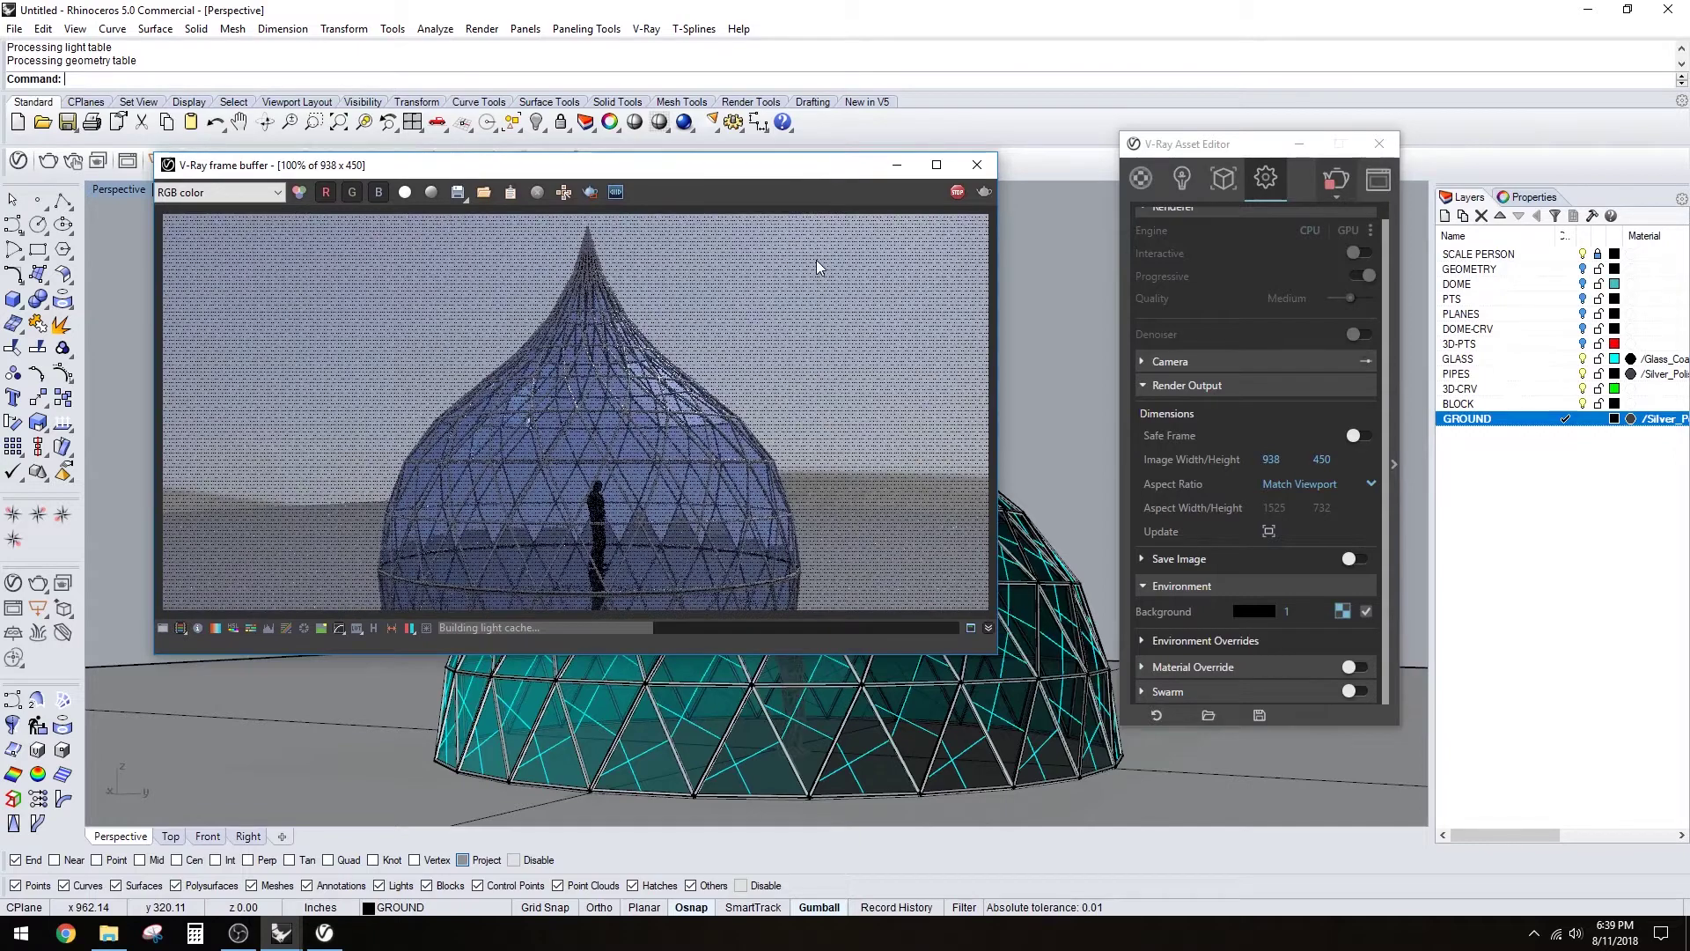